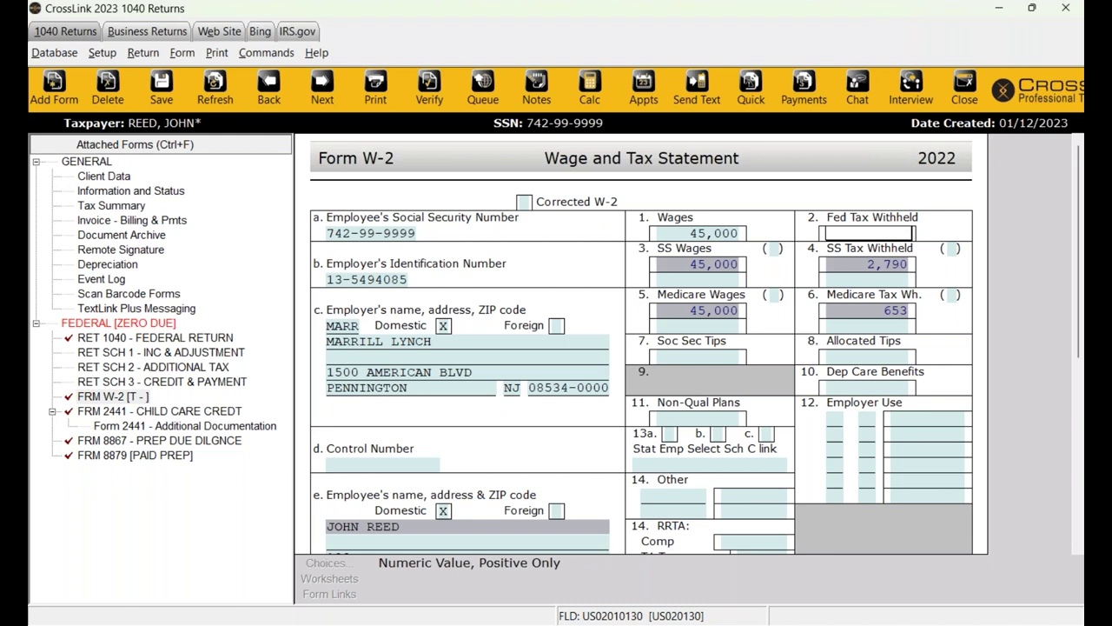
Confirm 6,000 as the W-2 Box 2 federal tax withheld.
key(Return)
scroll(739, 432, down, 1)
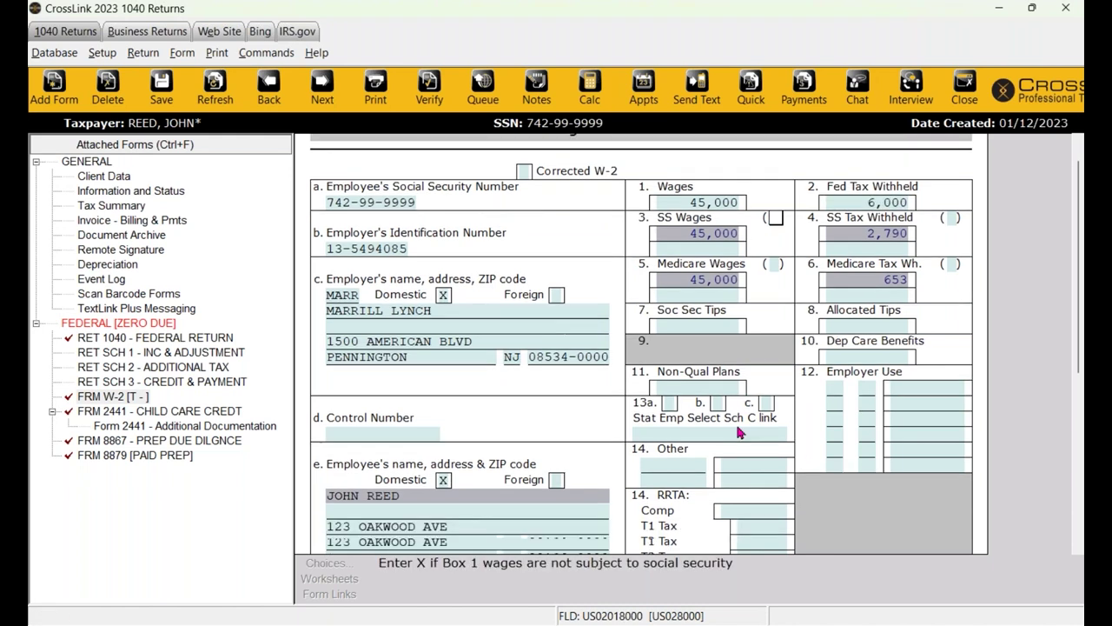
scroll(739, 432, down, 3)
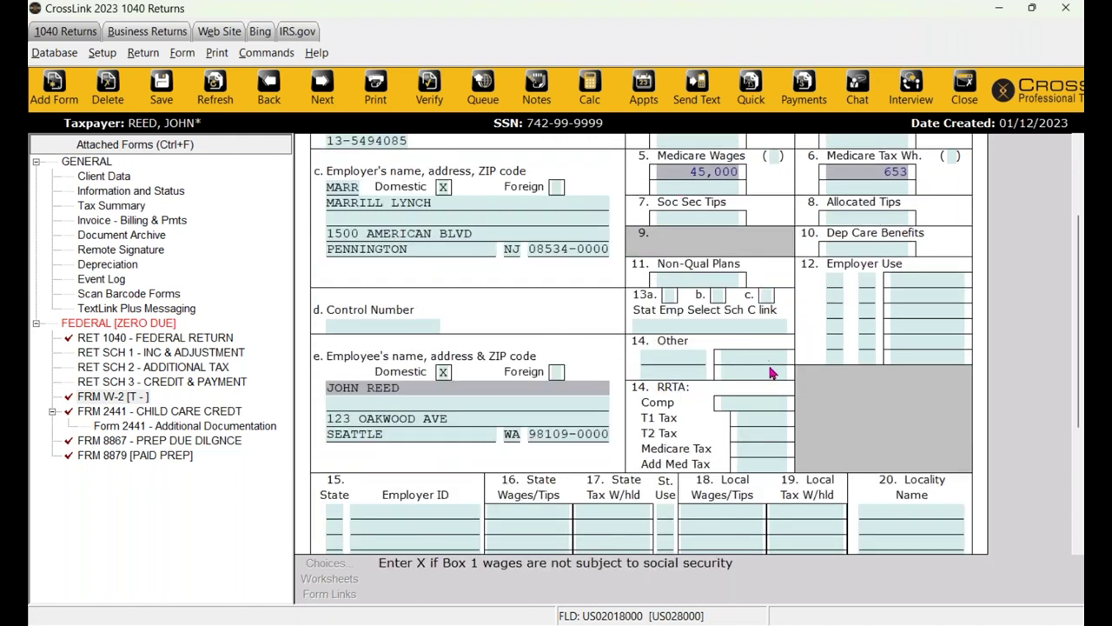
scroll(760, 370, up, 4)
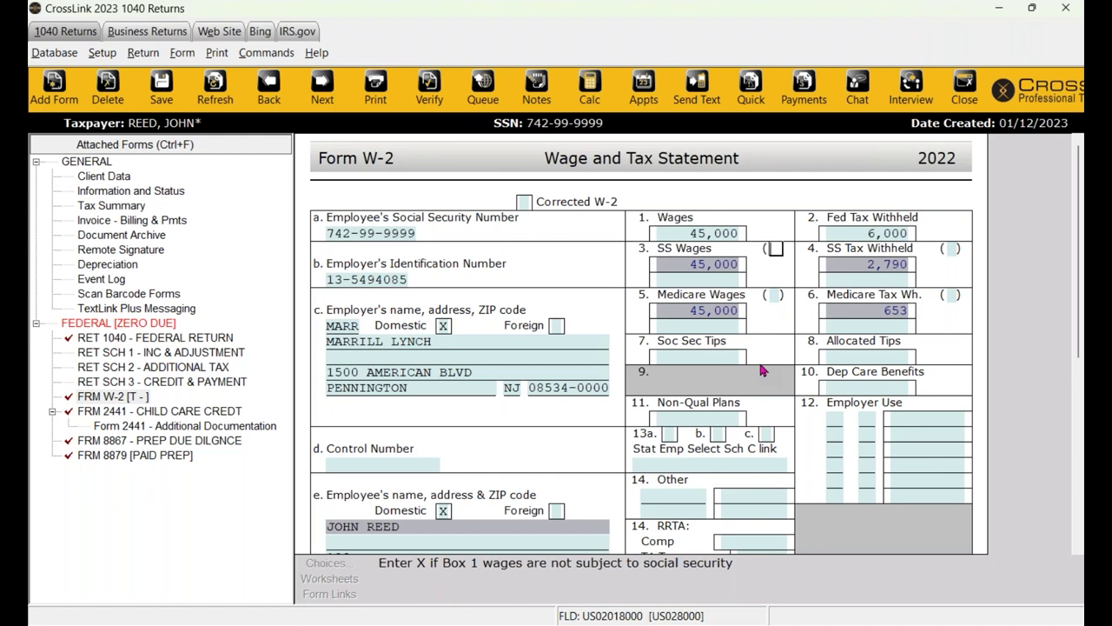
scroll(691, 399, down, 2)
Review W-2 boxes 11 through 14, including the statutory employee and retirement plan fields.
click(705, 296)
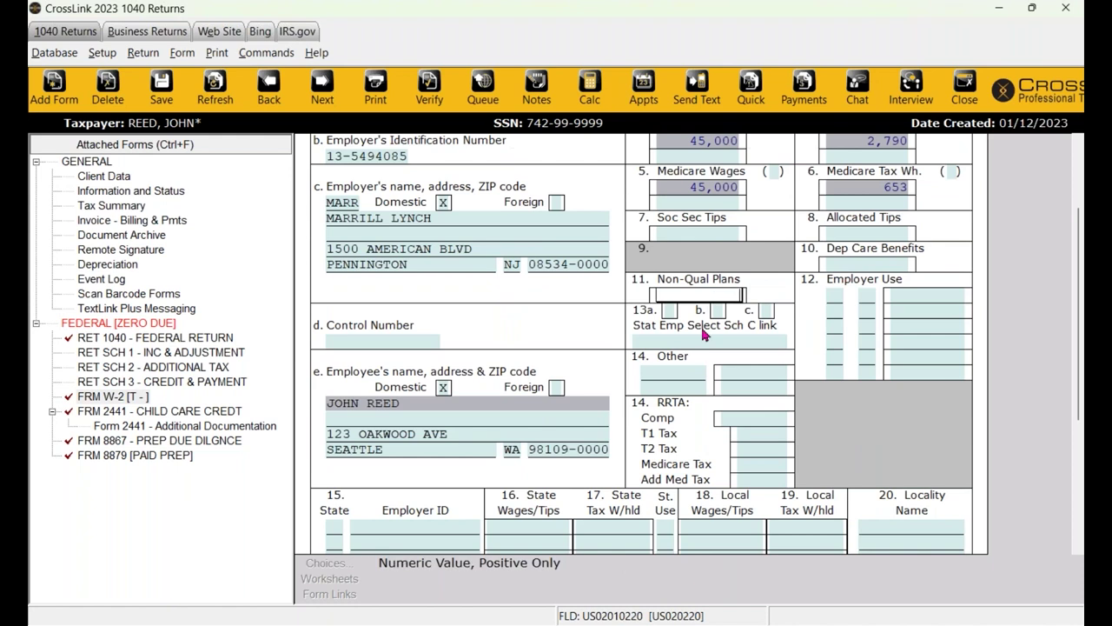
click(710, 345)
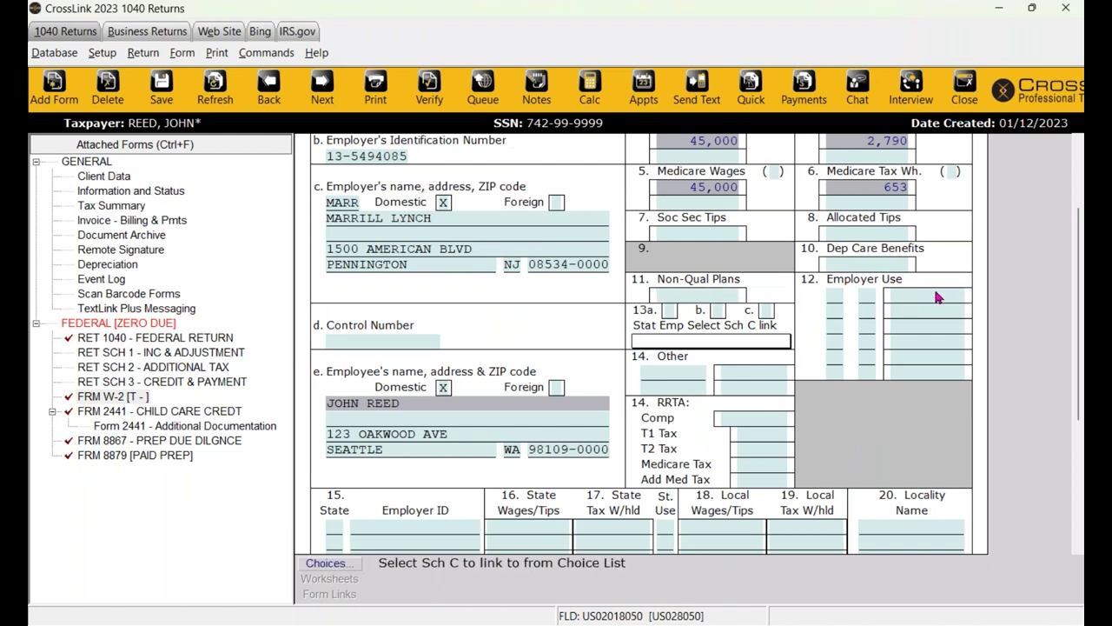
click(689, 381)
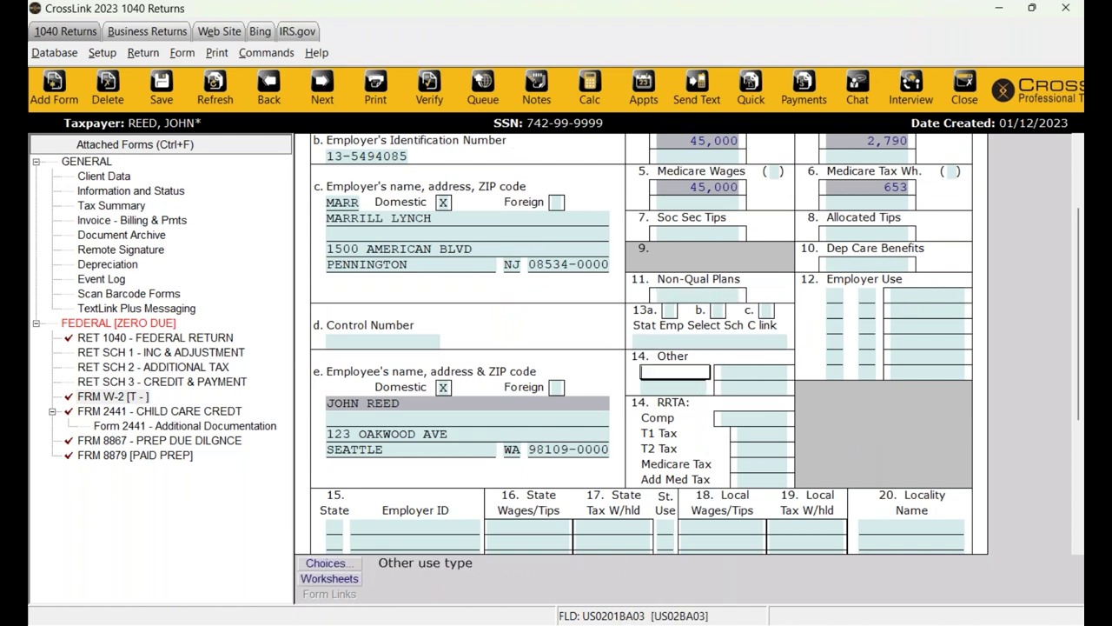
scroll(640, 511, up, 2)
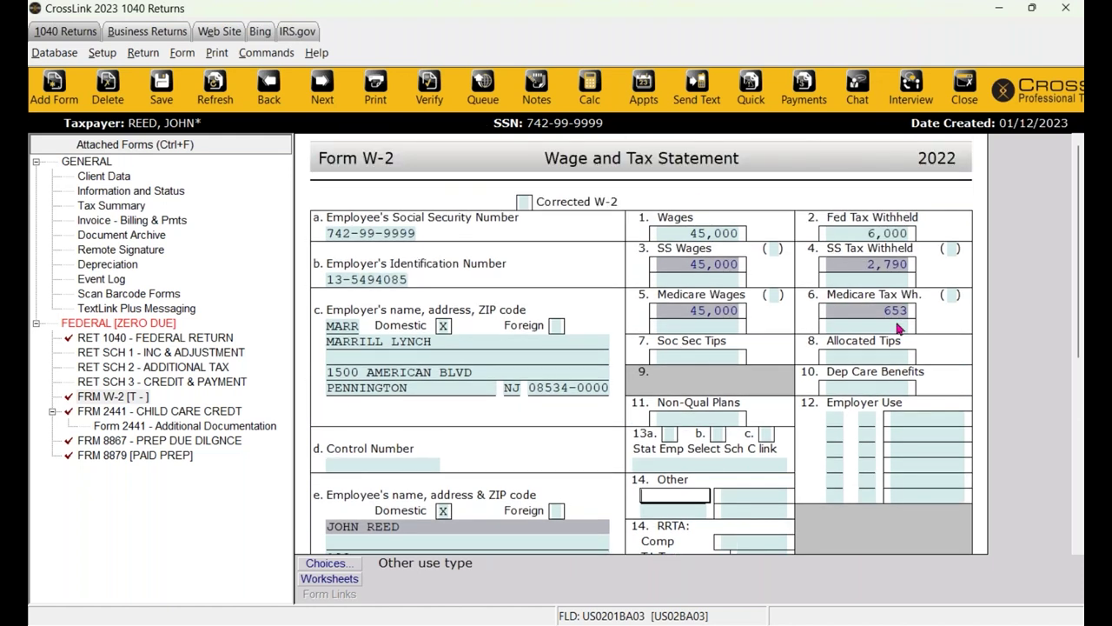
click(713, 235)
key(Tab)
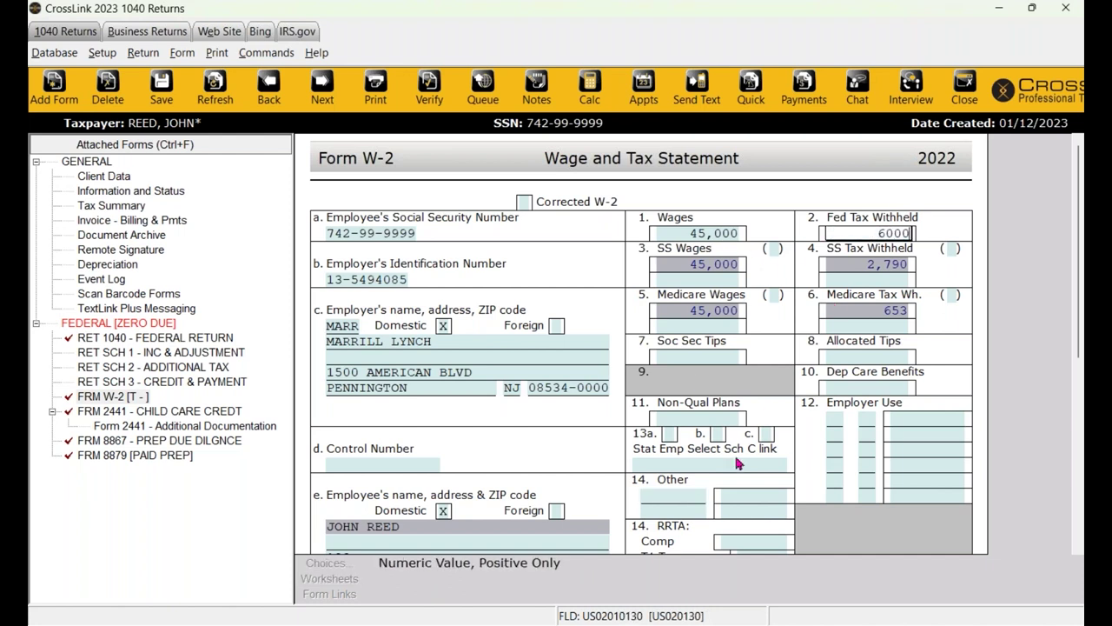
scroll(730, 418, down, 4)
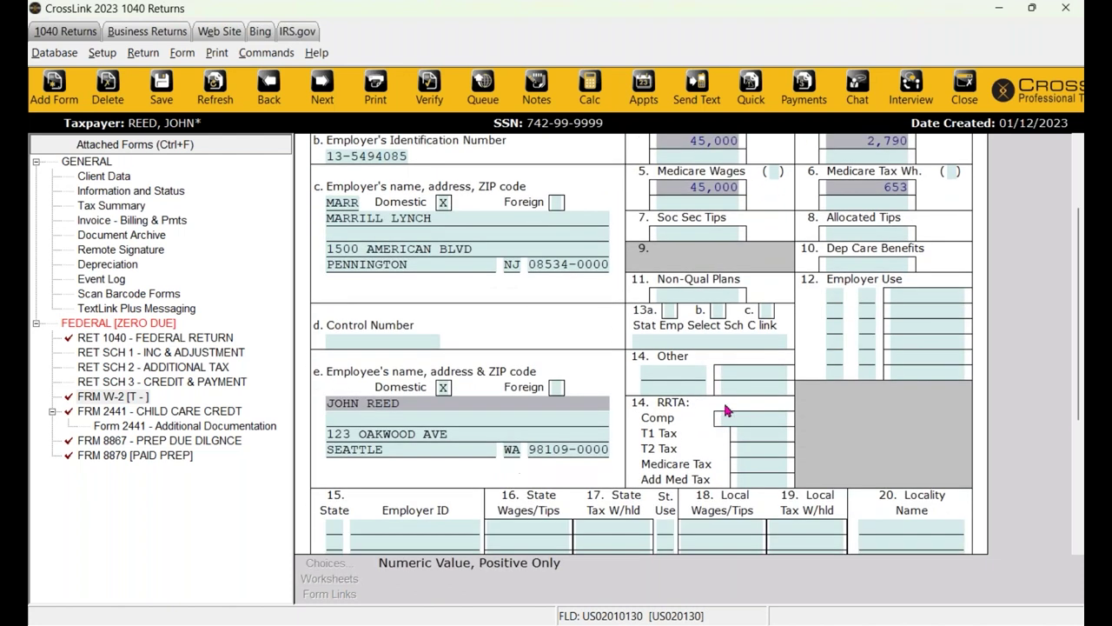
key(Tab)
key(Tab)
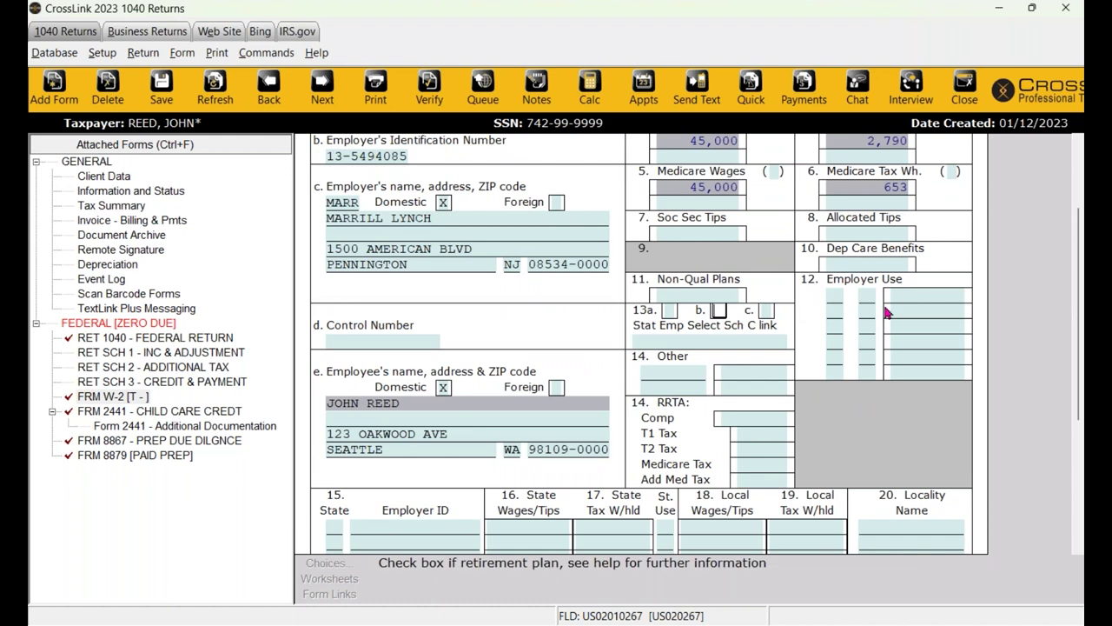
key(Tab)
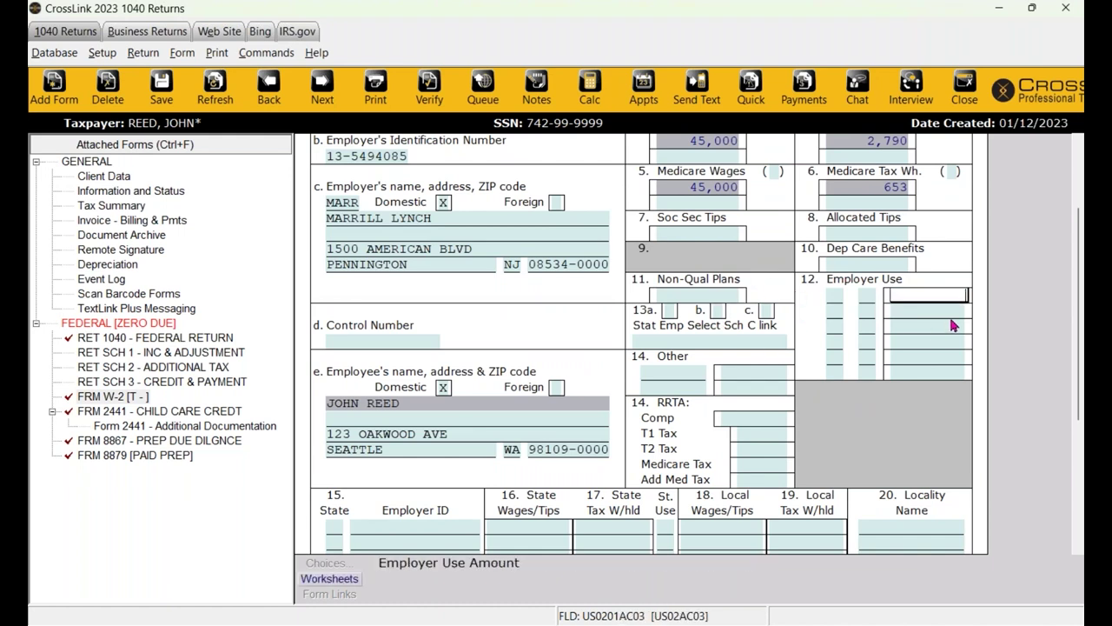
Check the Box 15–17 state employer ID, state wages and state tax withheld fields.
scroll(537, 439, down, 8)
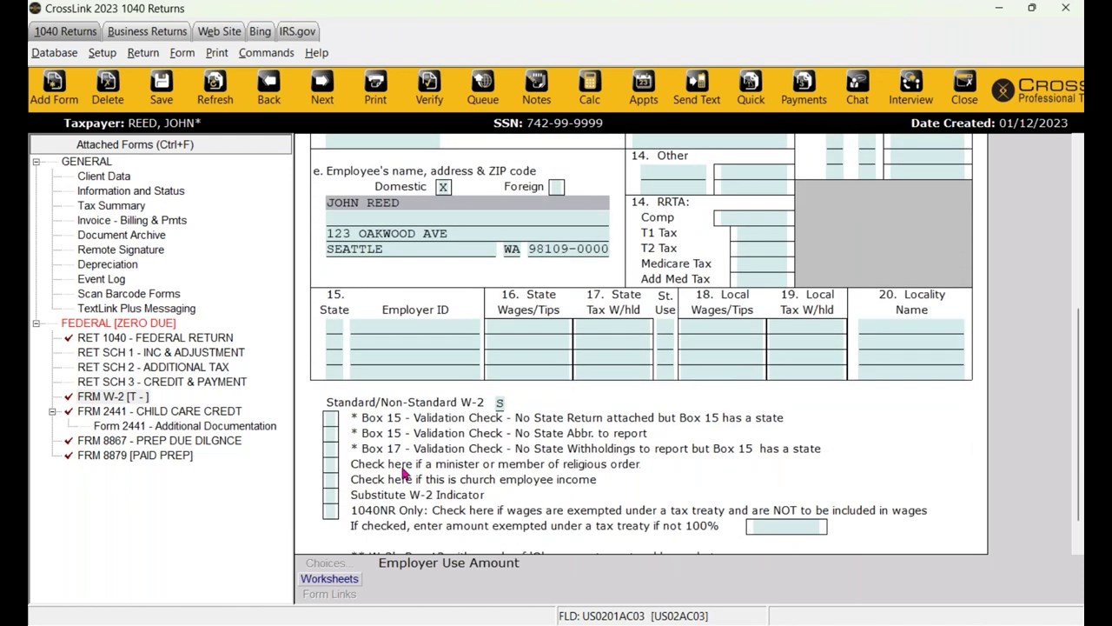
click(354, 285)
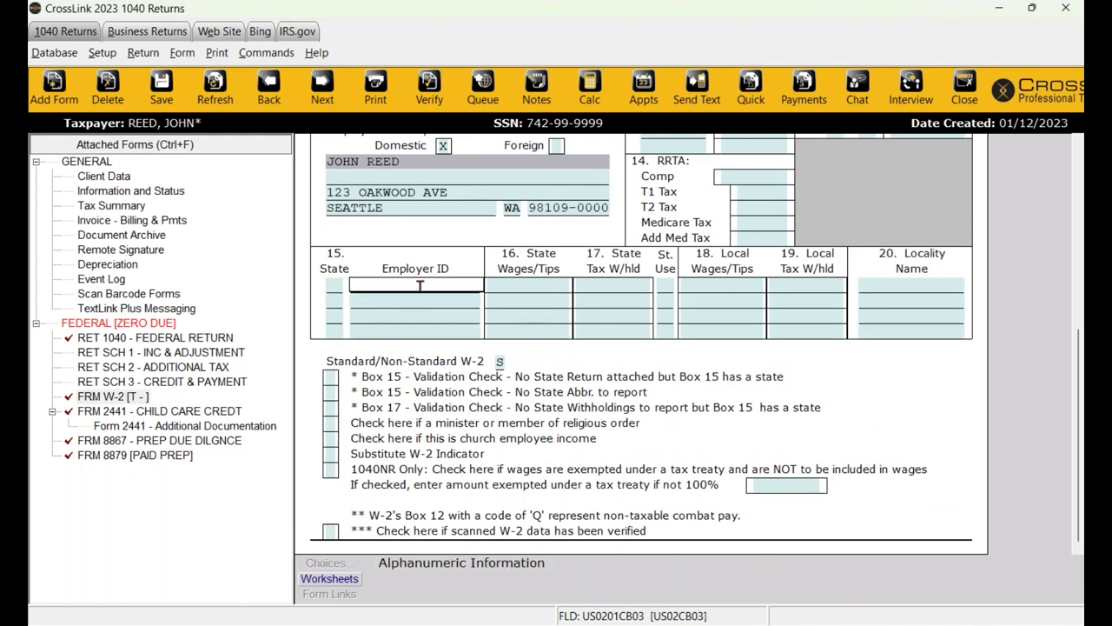
click(544, 285)
click(642, 287)
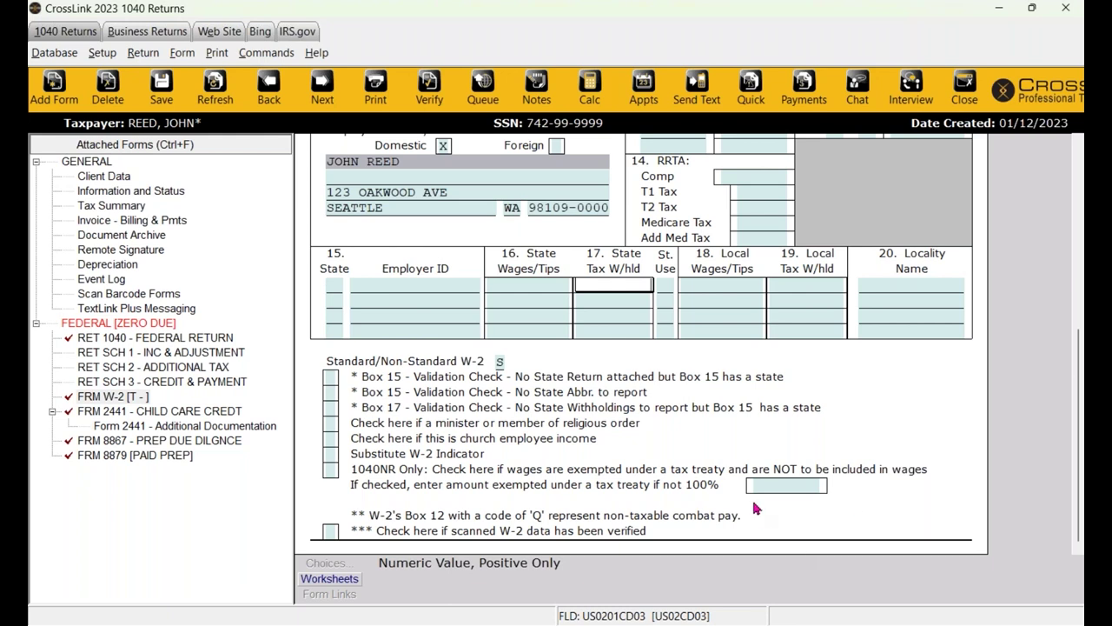
scroll(725, 427, up, 10)
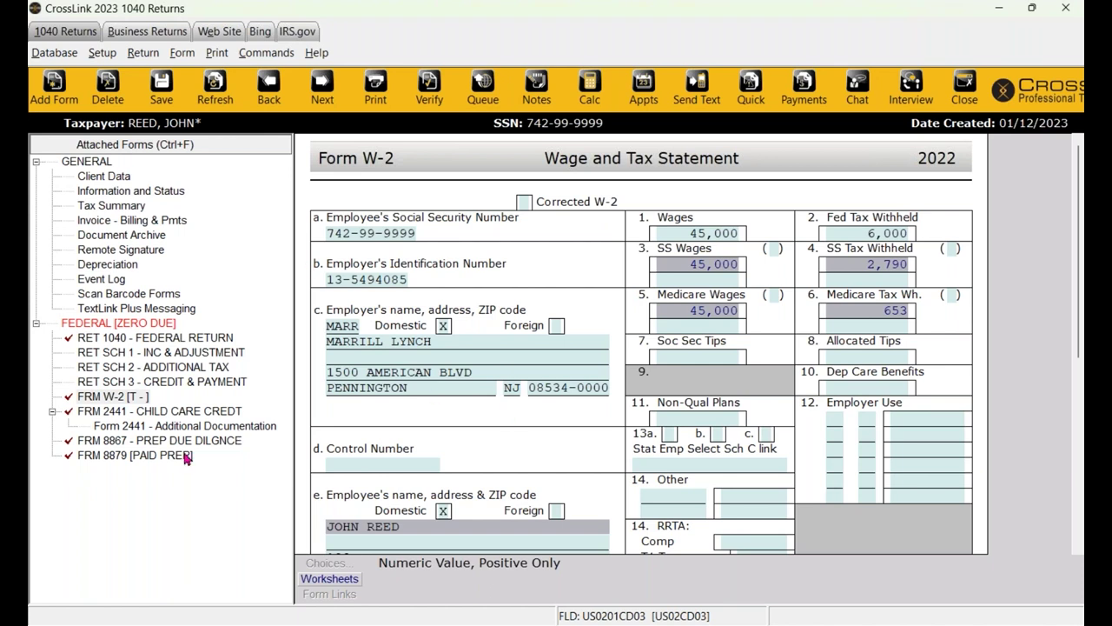
Refresh the return to a $5,218 refund and display the taxpayer's Client Data form.
click(53, 85)
scroll(426, 421, down, 8)
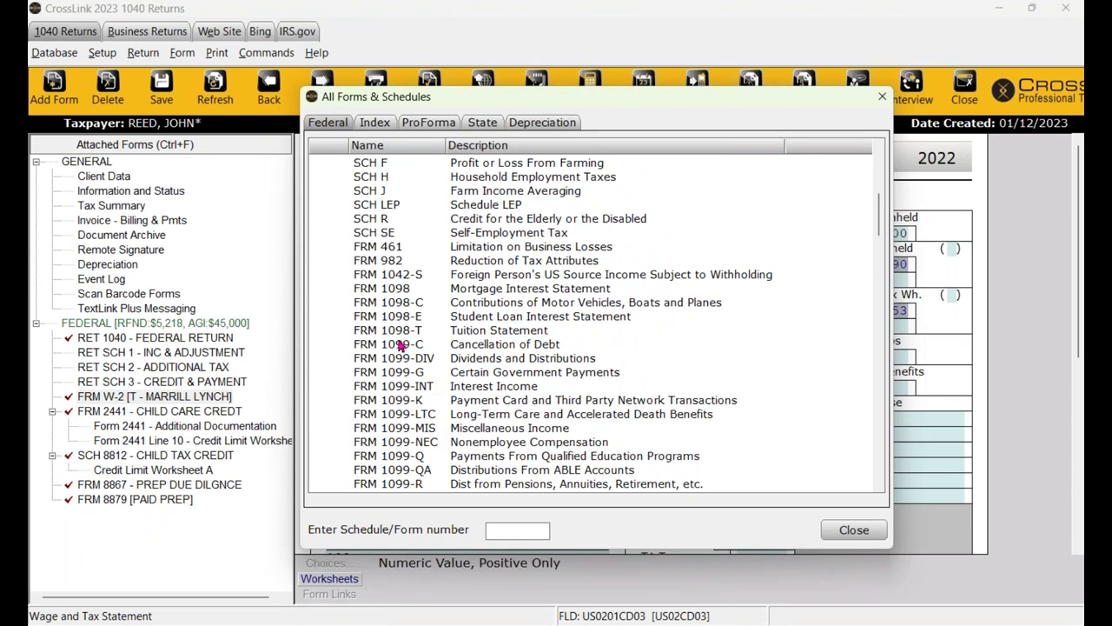
click(882, 97)
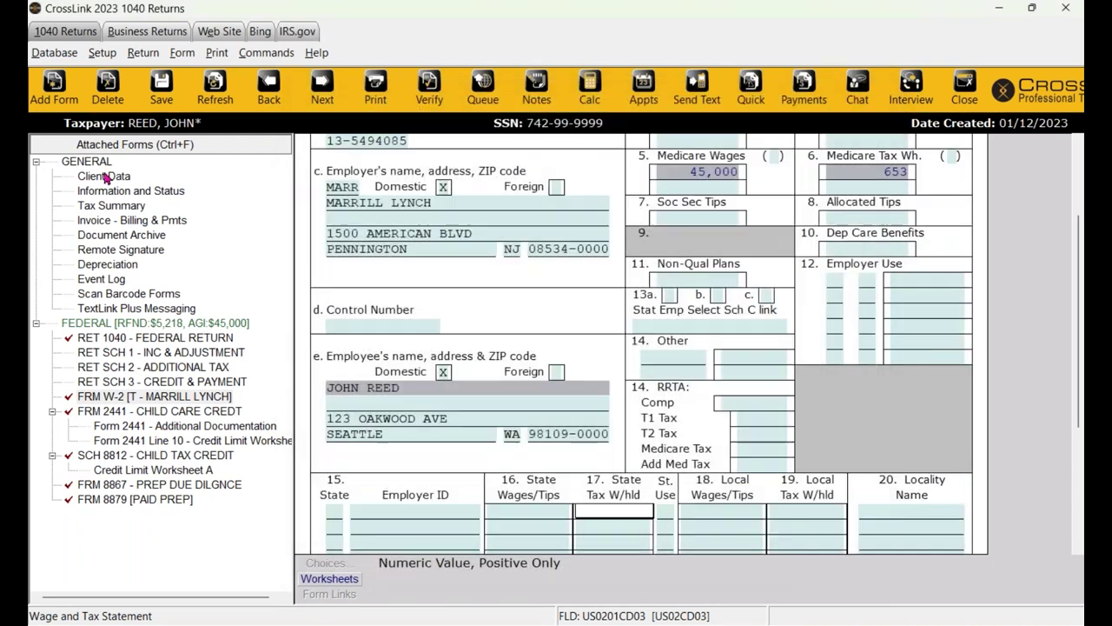
click(106, 175)
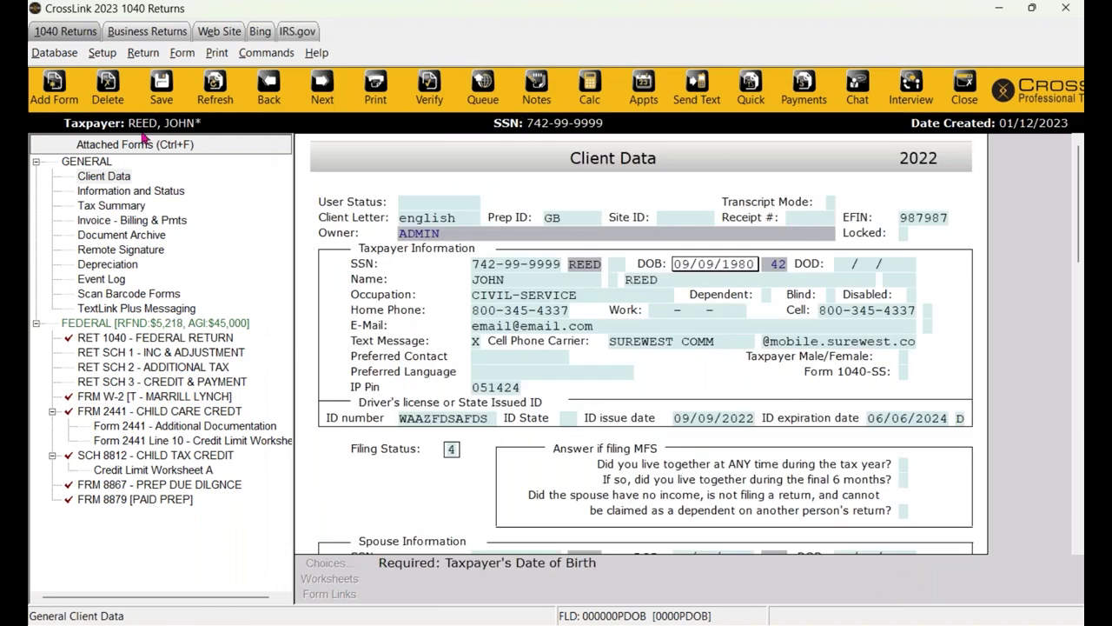
click(32, 89)
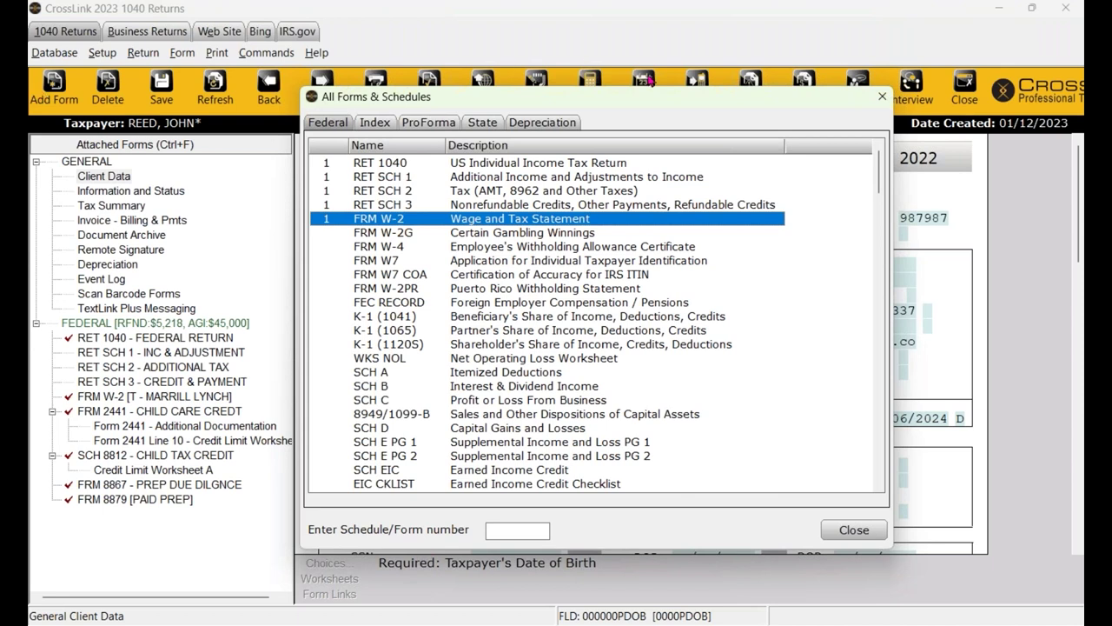
click(882, 96)
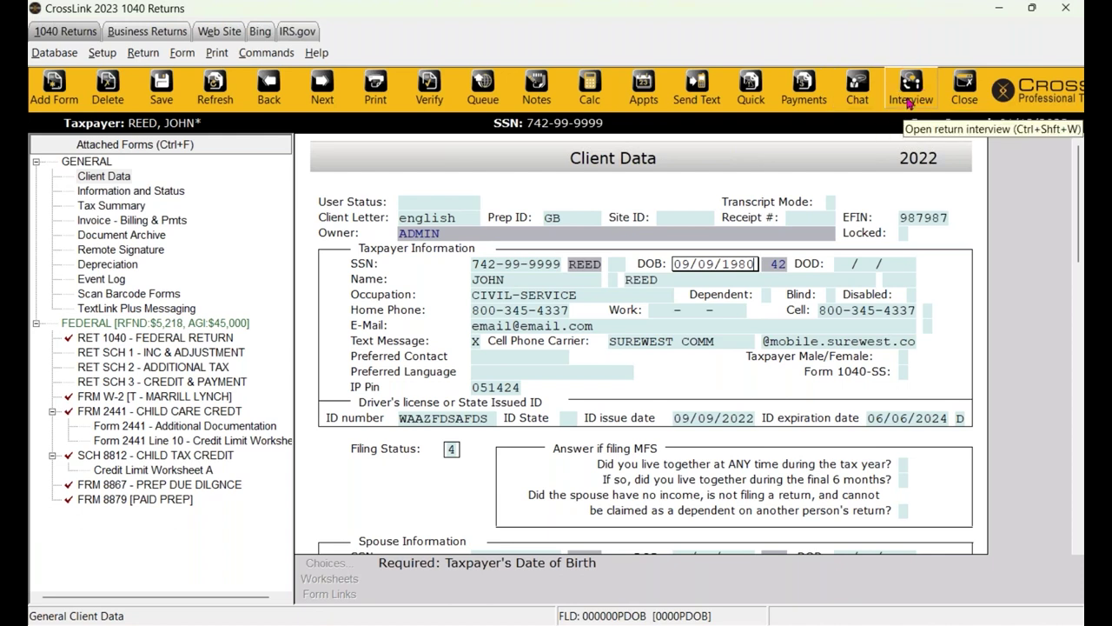
Start the Express Interview at 'Let's Get Started' and browse the GENERAL and FEDERAL sections.
click(909, 103)
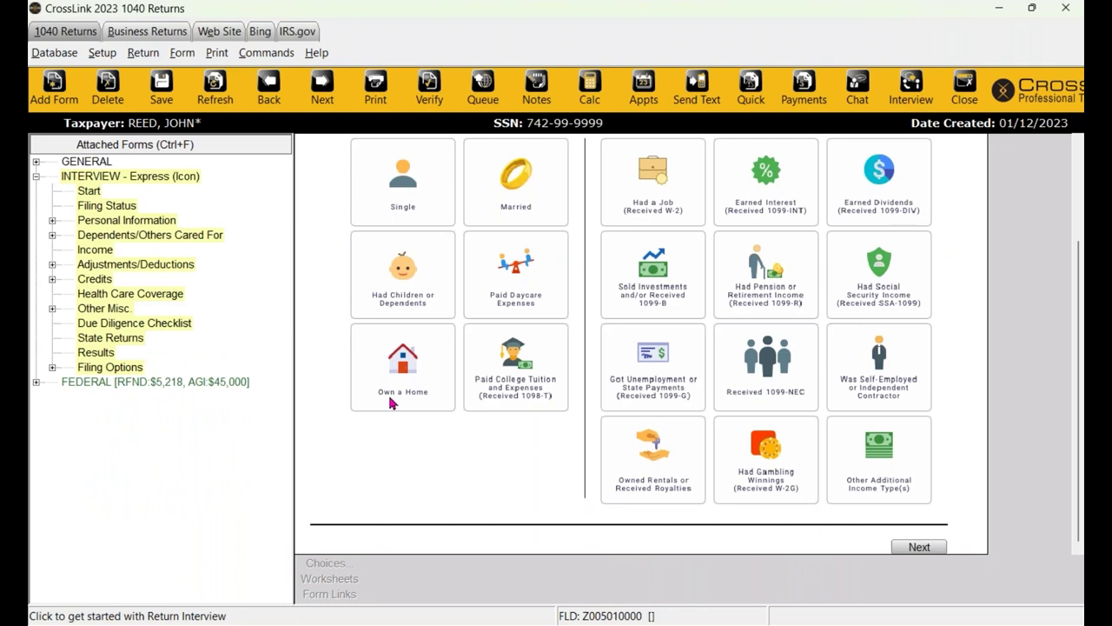
scroll(390, 403, up, 2)
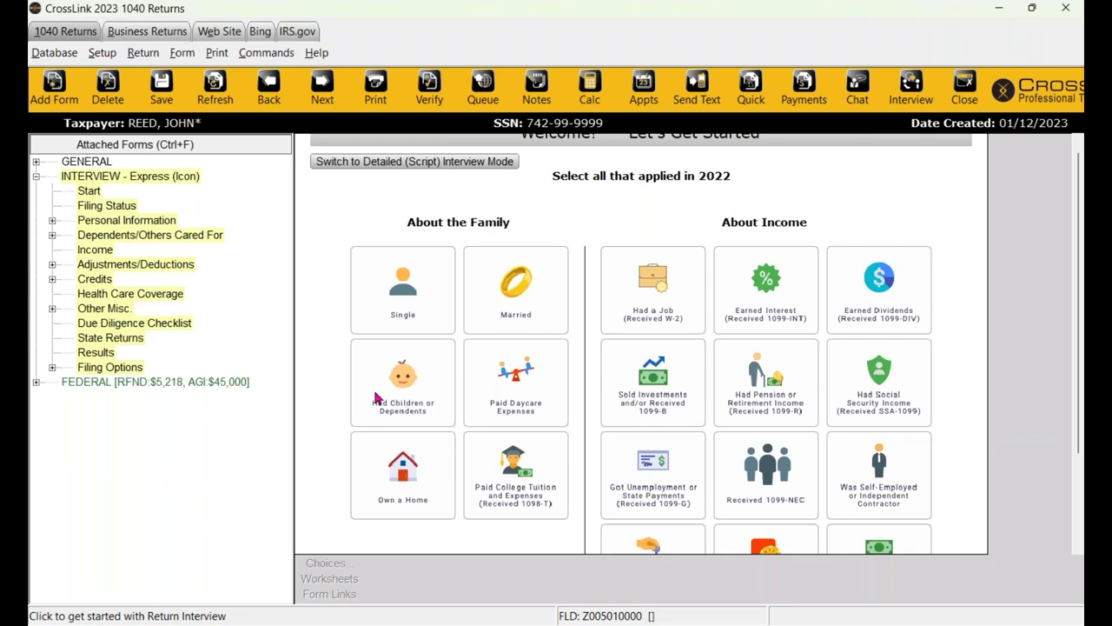
scroll(383, 413, up, 1)
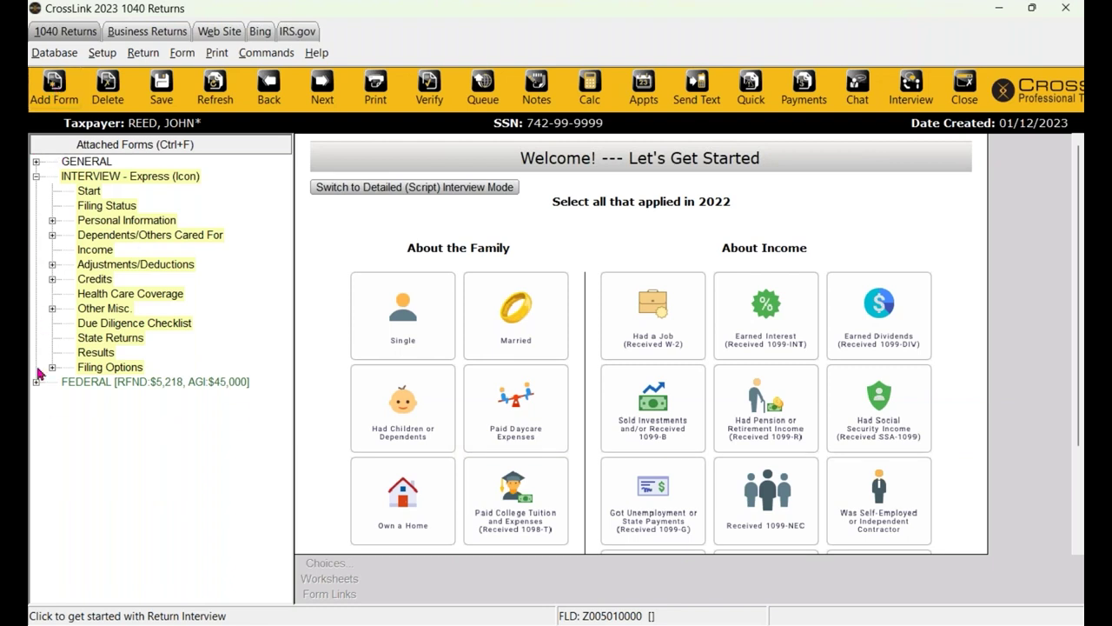
click(35, 161)
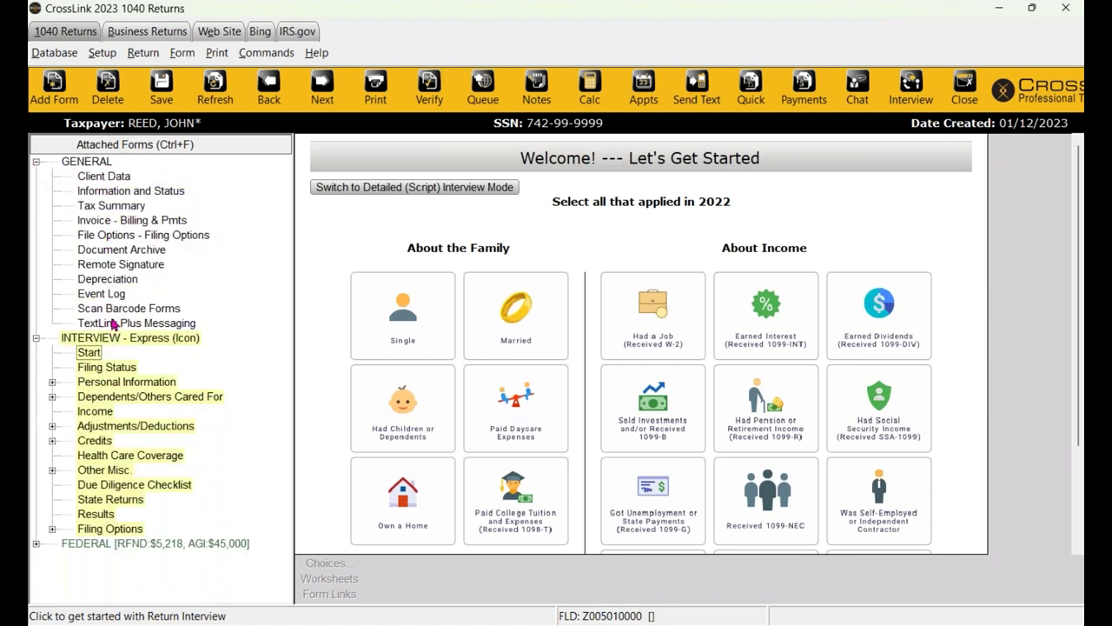
click(36, 161)
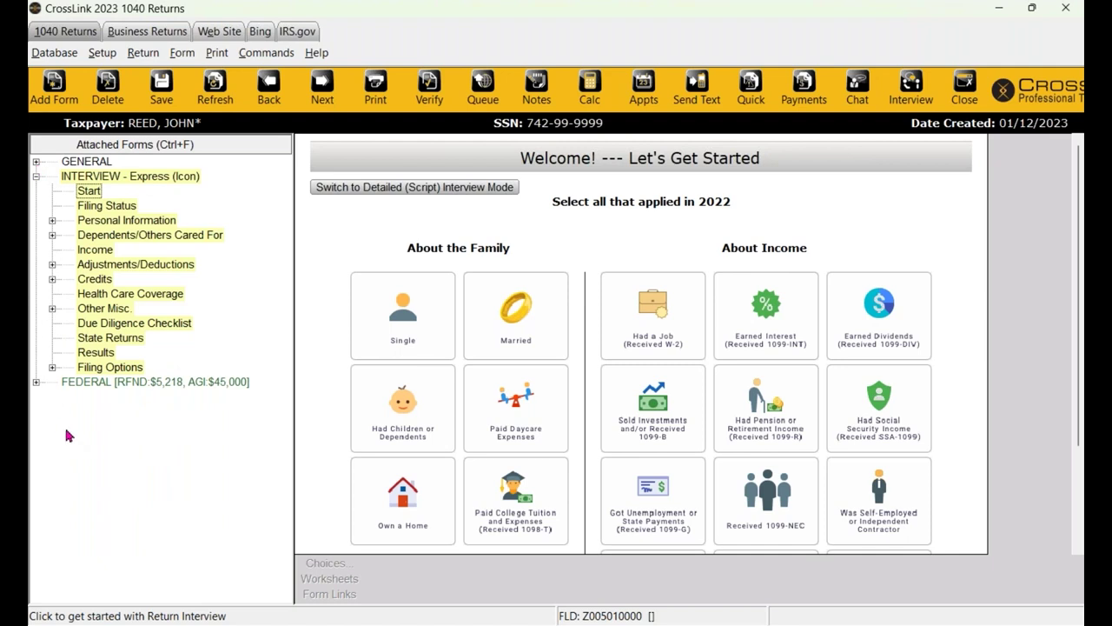
click(36, 383)
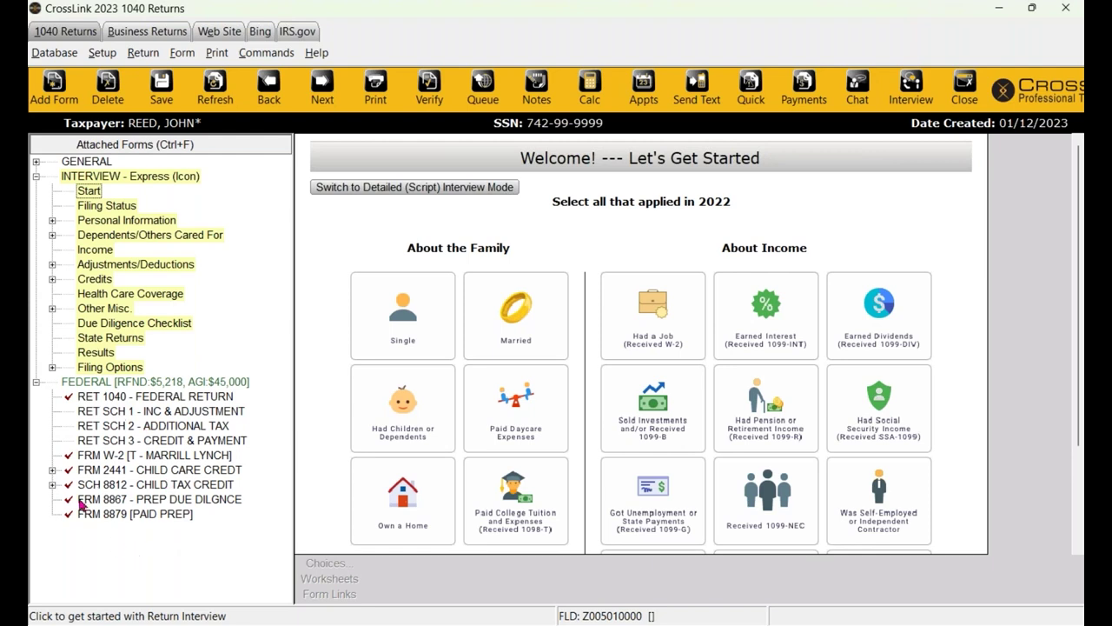
click(35, 383)
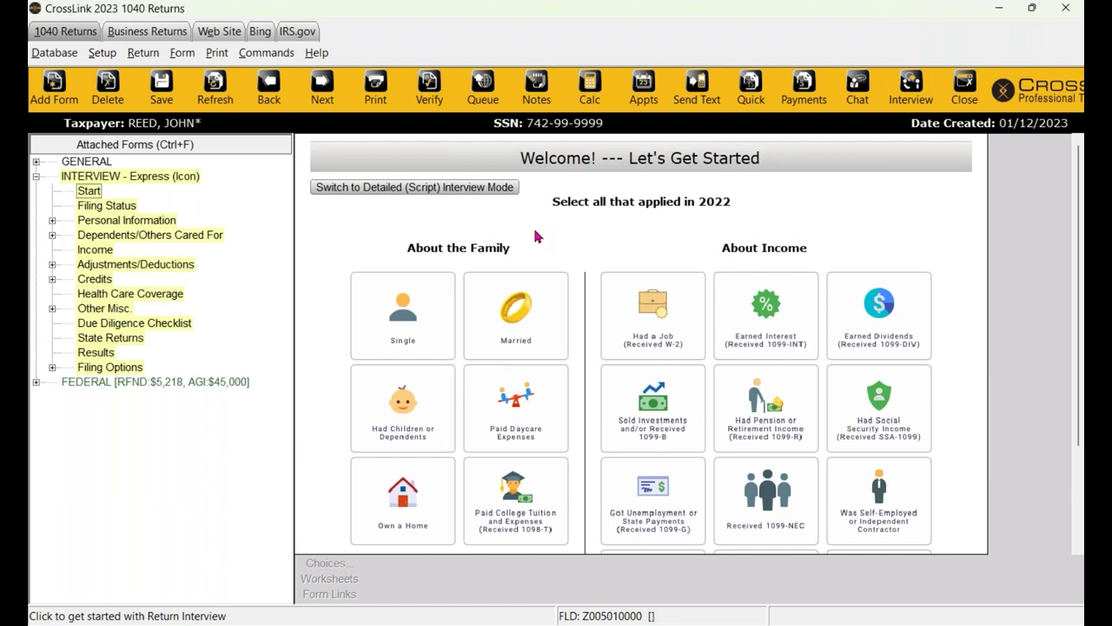
Mark Single, children or dependents, daycare expenses, a W-2 job and other additional income.
click(424, 333)
click(415, 428)
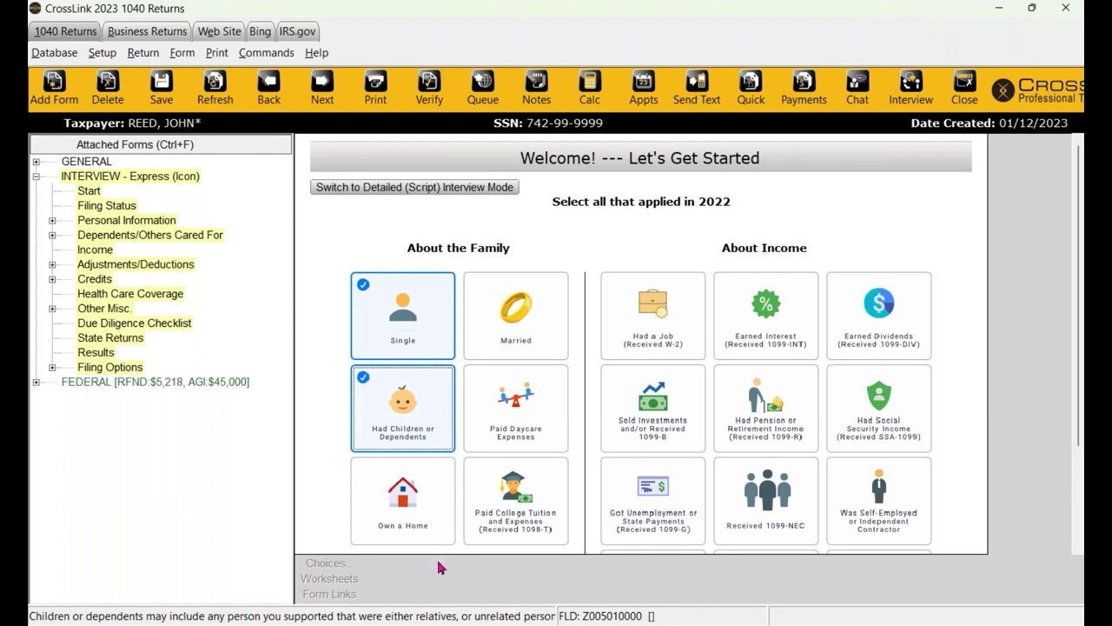
click(513, 430)
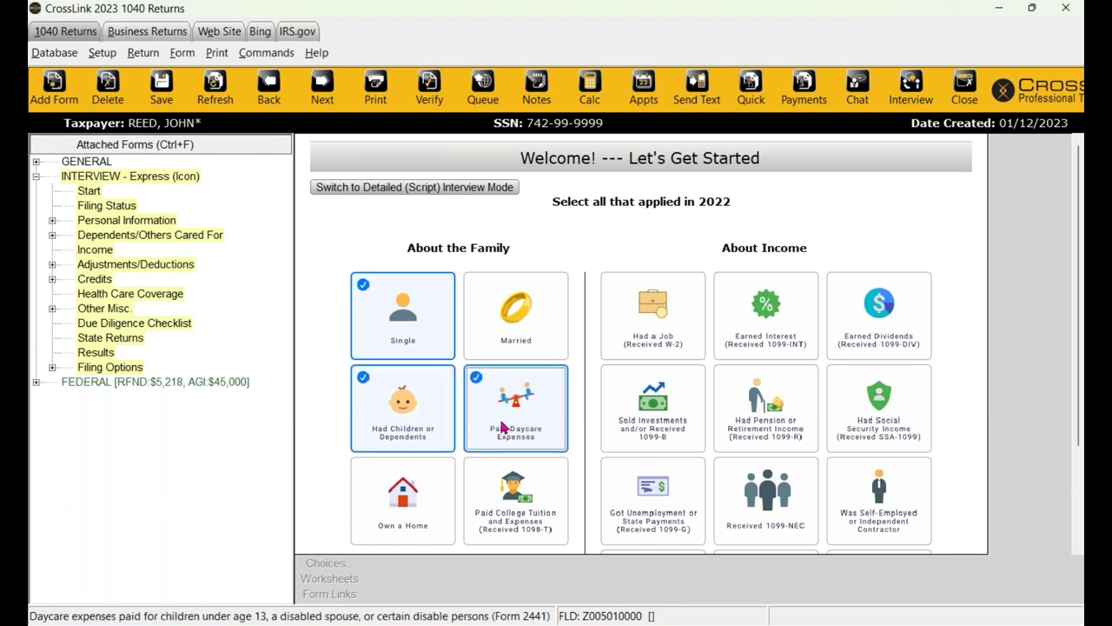
click(644, 319)
scroll(863, 393, down, 2)
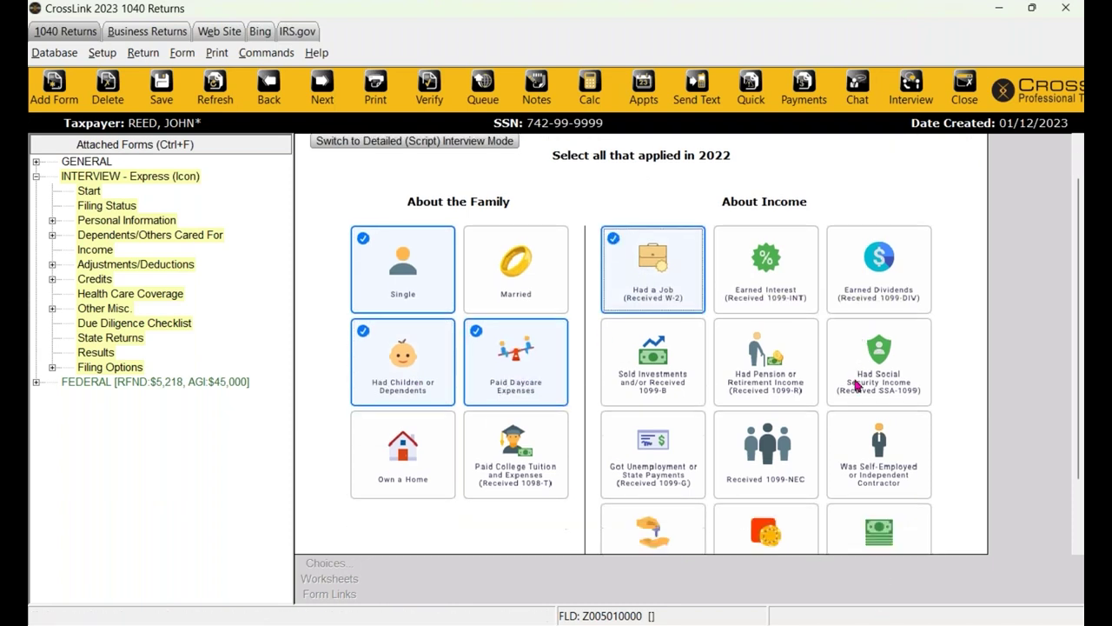
scroll(890, 430, down, 2)
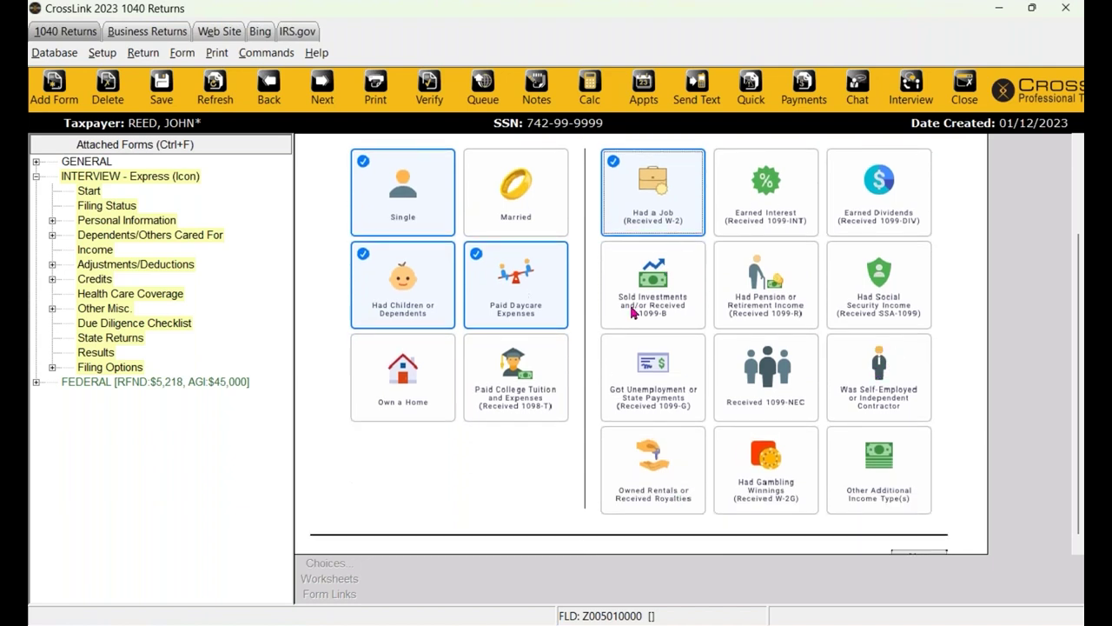
click(876, 489)
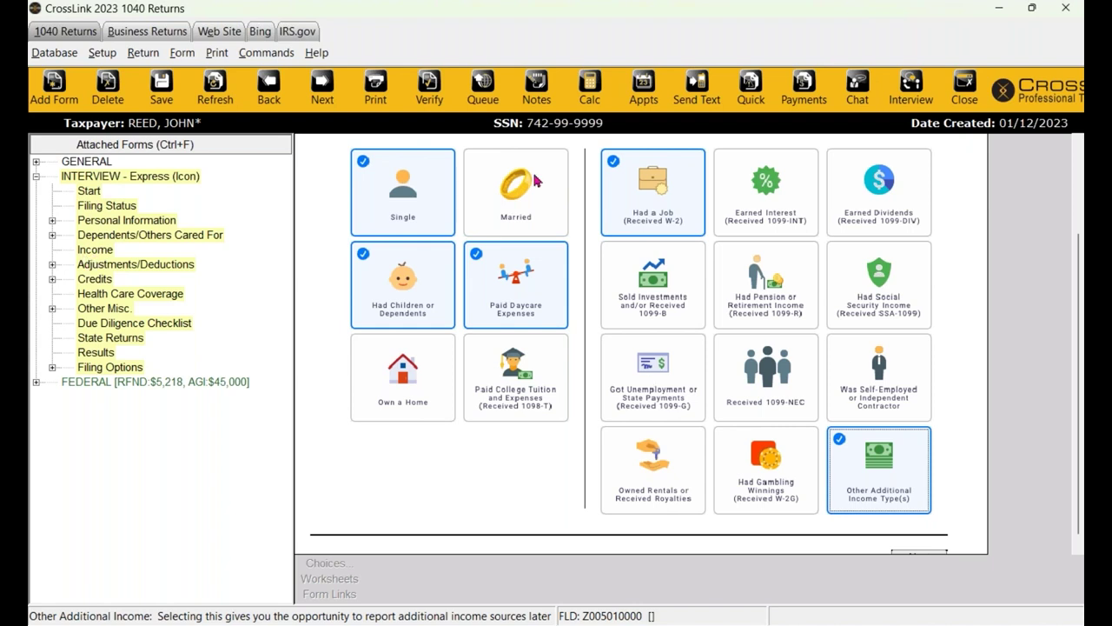
Add pension, Social Security and 1099-NEC income, then continue to Filing Status.
click(765, 291)
click(850, 323)
click(787, 388)
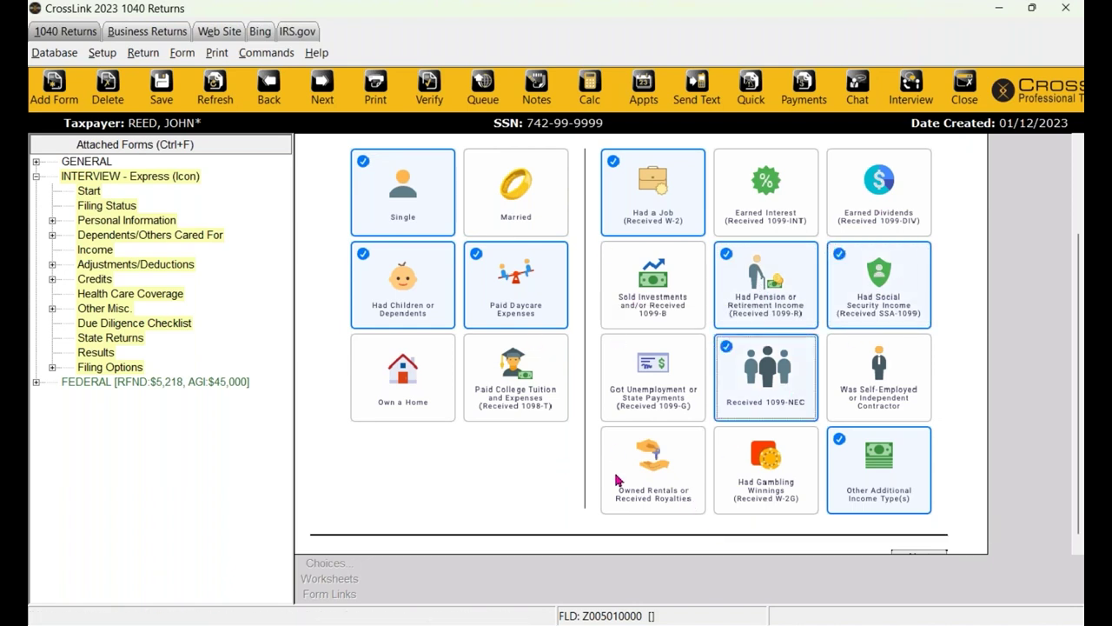
scroll(666, 442, down, 1)
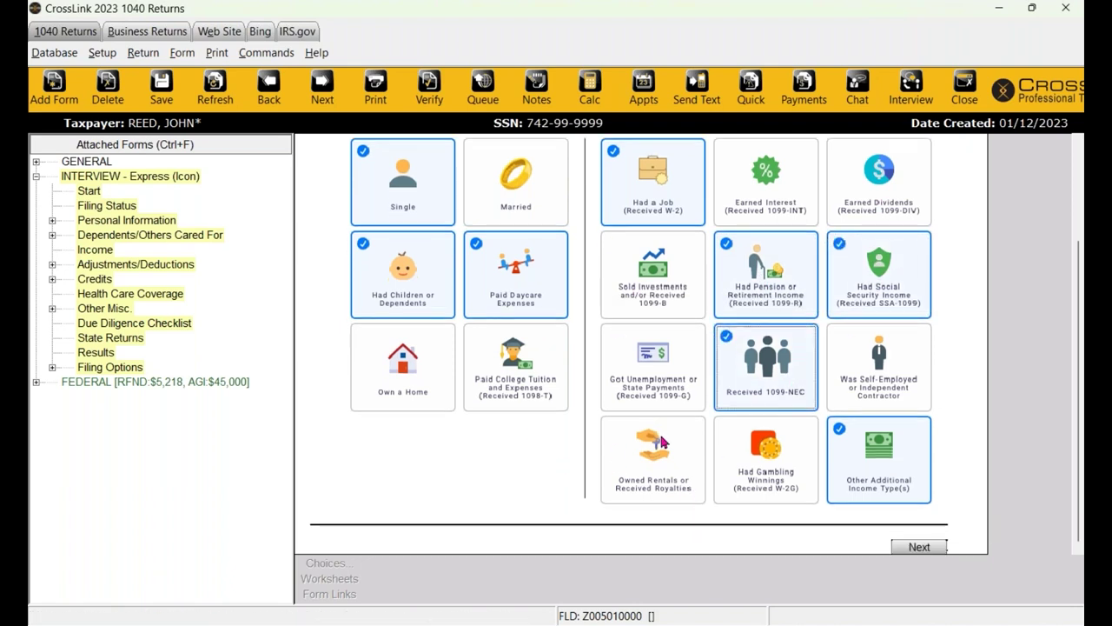
click(919, 546)
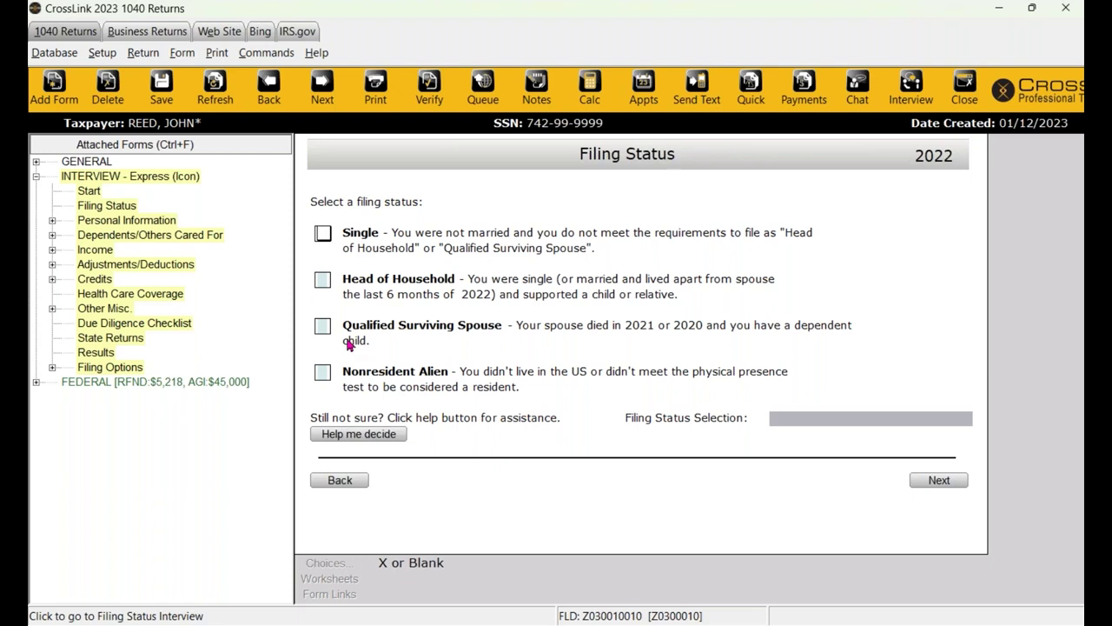
Choose Head of Household and review the prefilled 2022 Personal Information page.
click(327, 285)
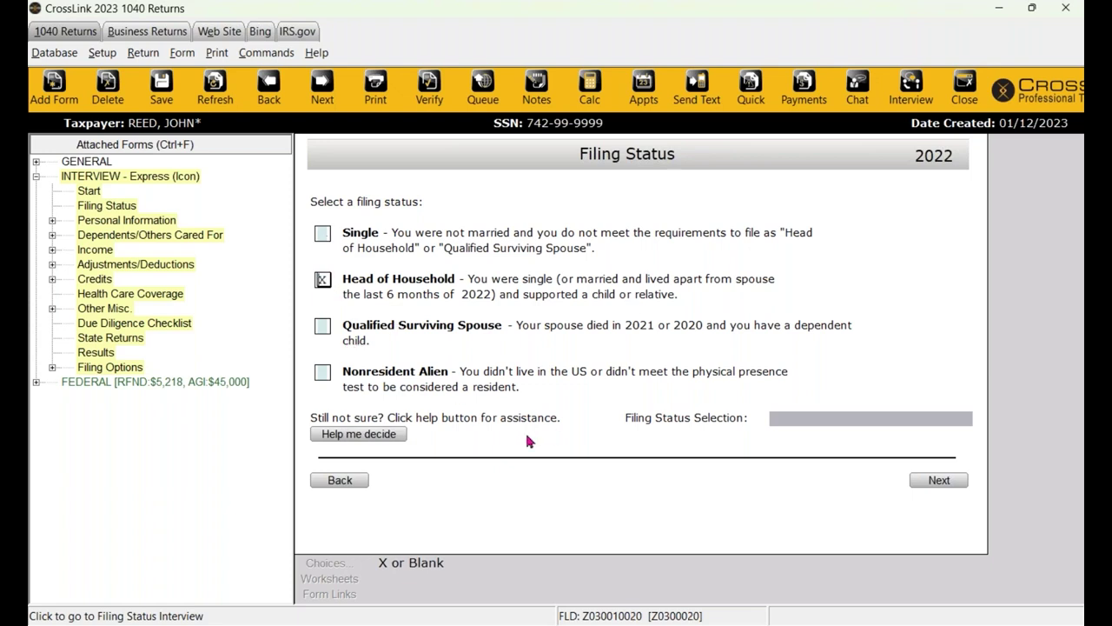
click(939, 479)
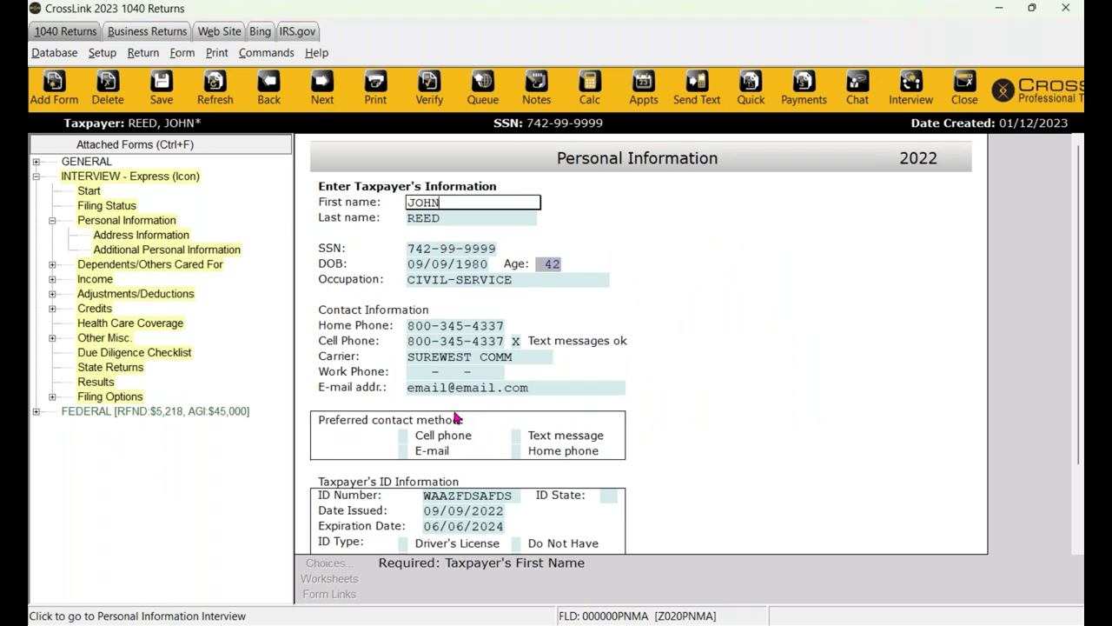
scroll(476, 405, down, 1)
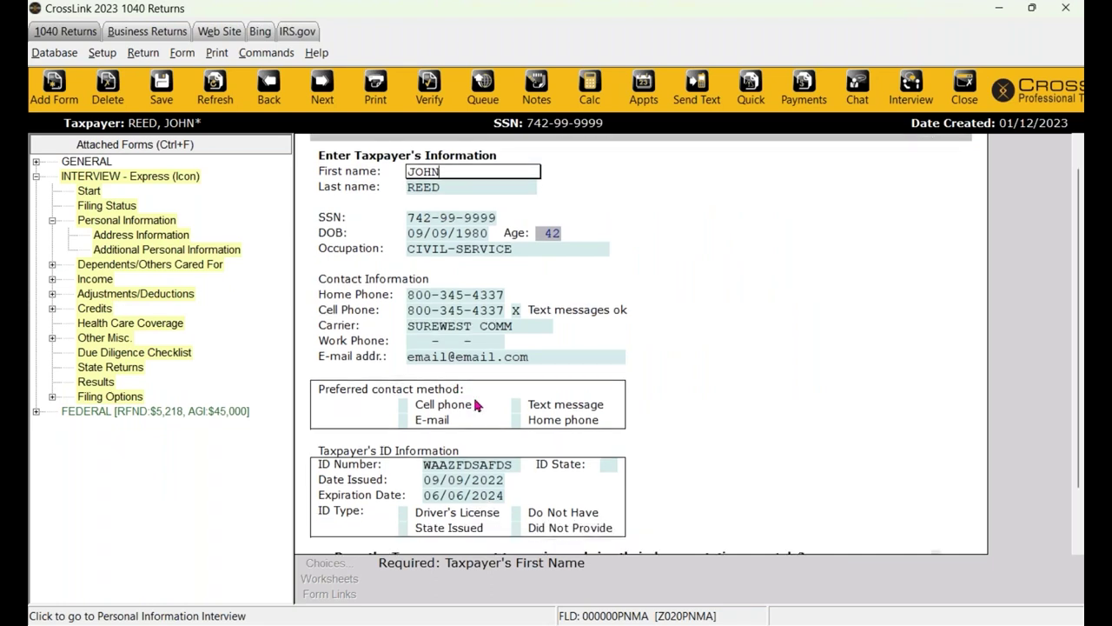
scroll(460, 269, down, 1)
scroll(452, 261, up, 2)
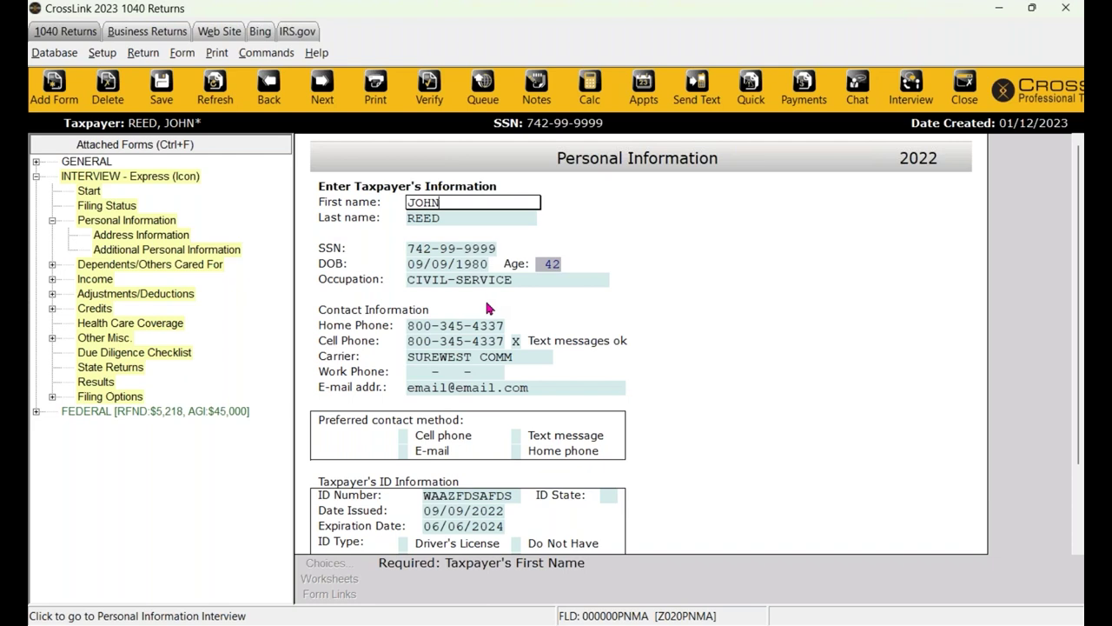
click(36, 162)
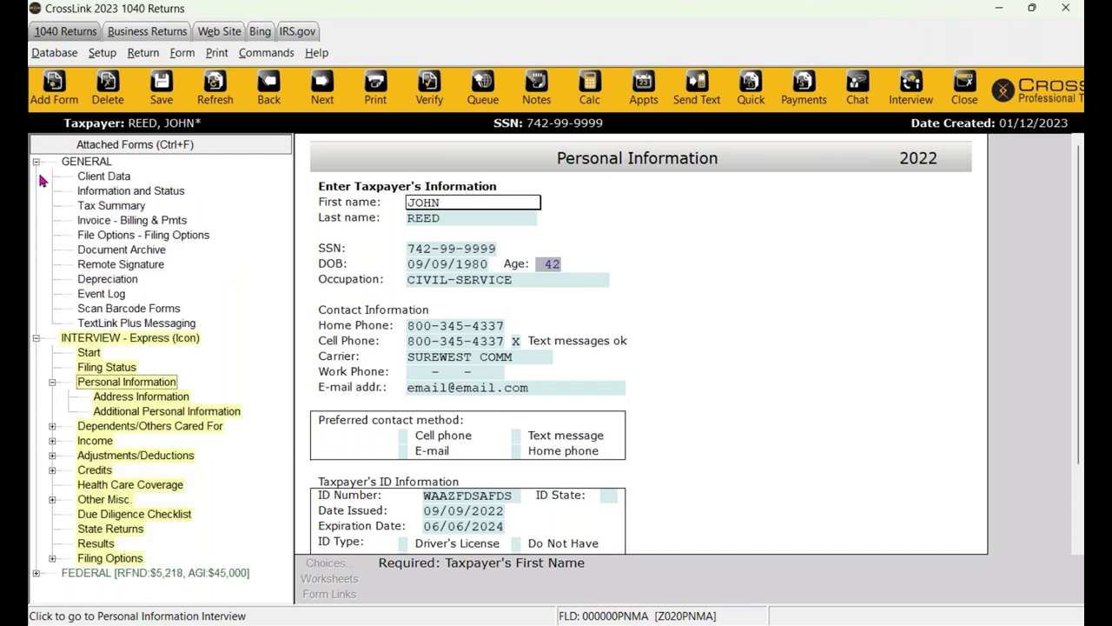
Review the taxpayer's Client Data form.
click(113, 176)
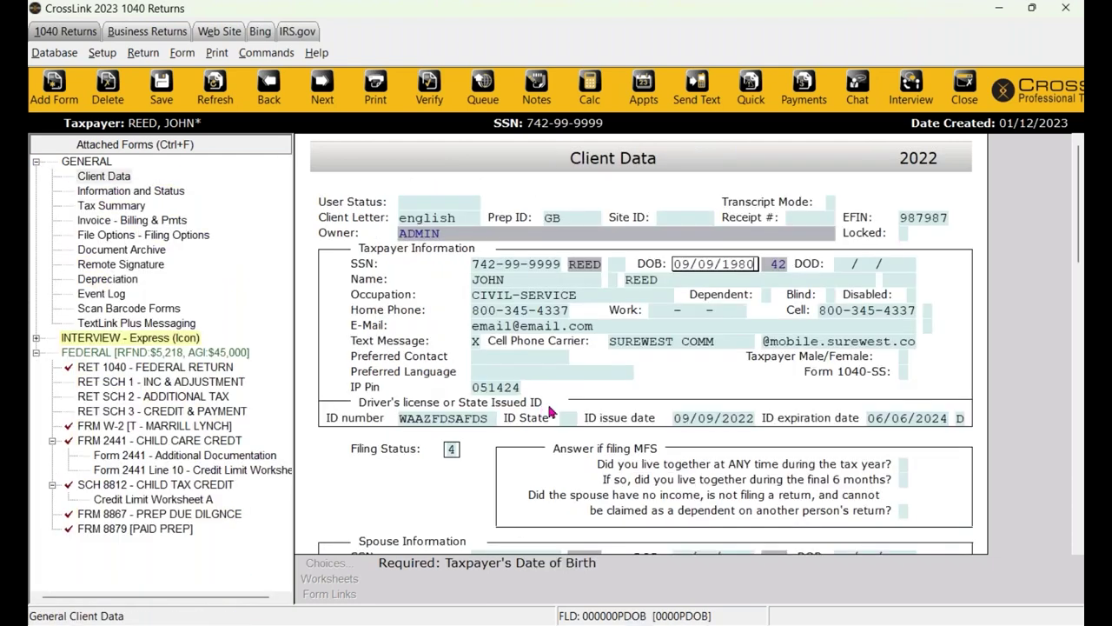
scroll(539, 409, down, 1)
scroll(561, 412, down, 8)
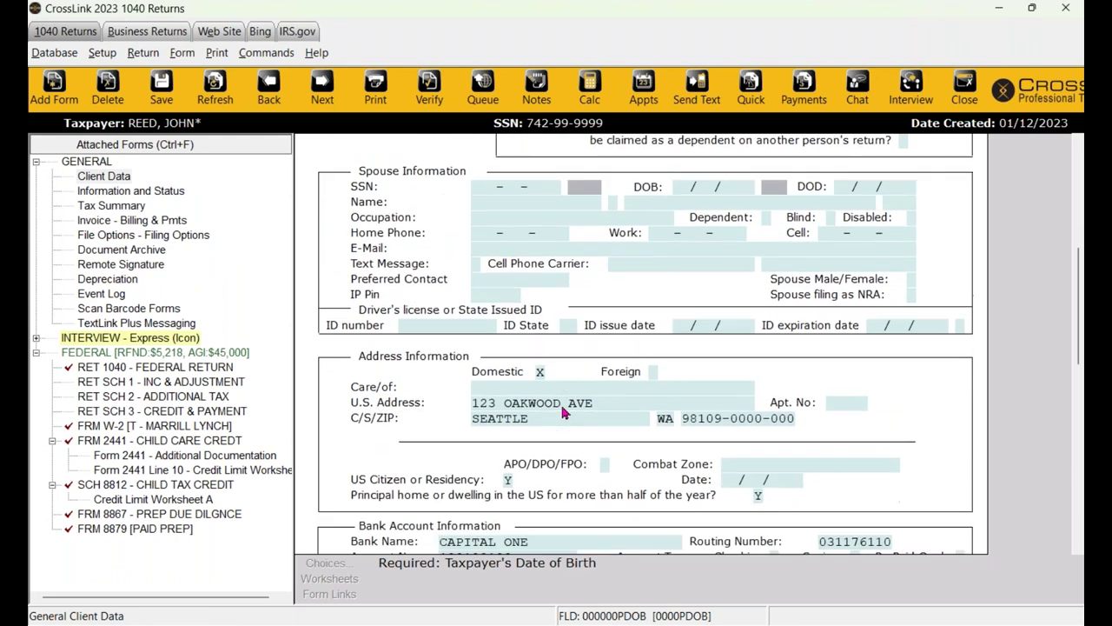
scroll(561, 412, down, 9)
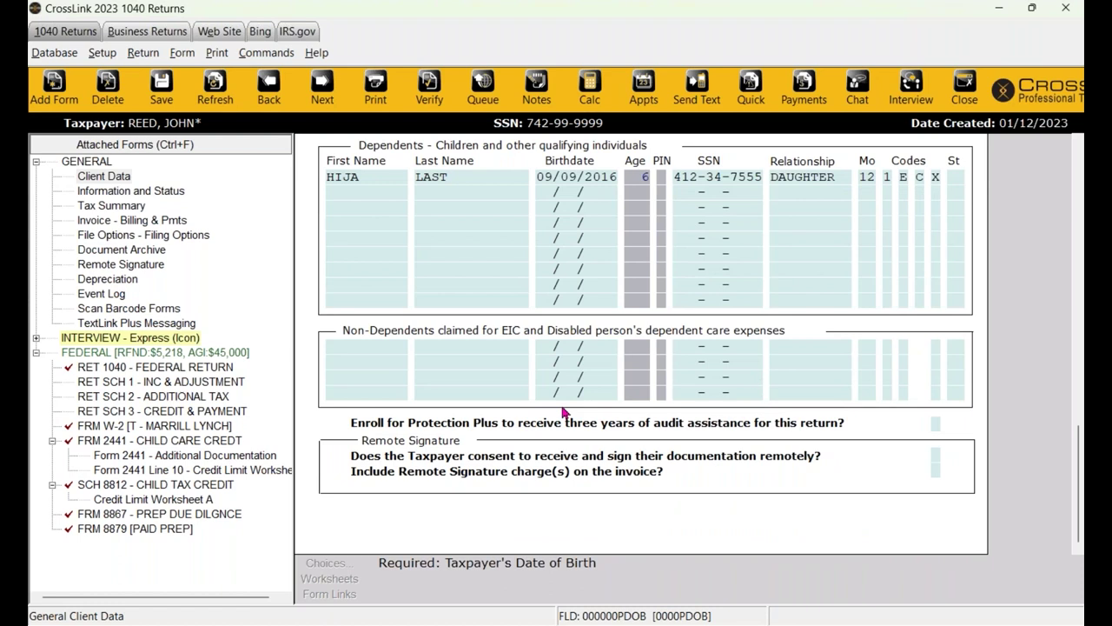
scroll(561, 412, up, 10)
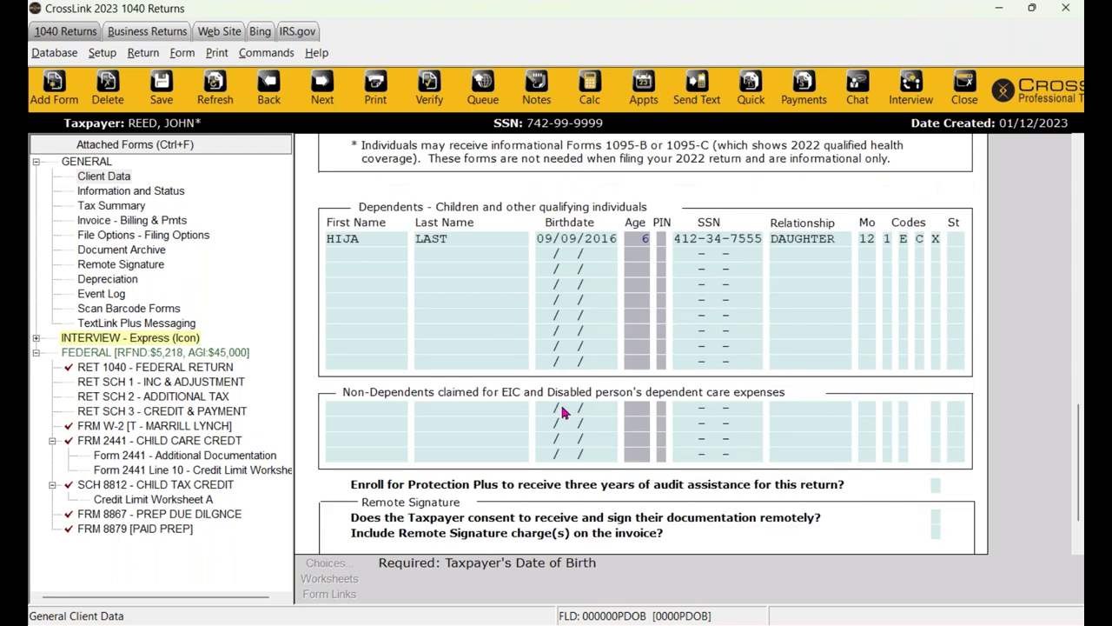
Advance from Filing Status through personal, address and additional information pages to Dependents.
click(36, 338)
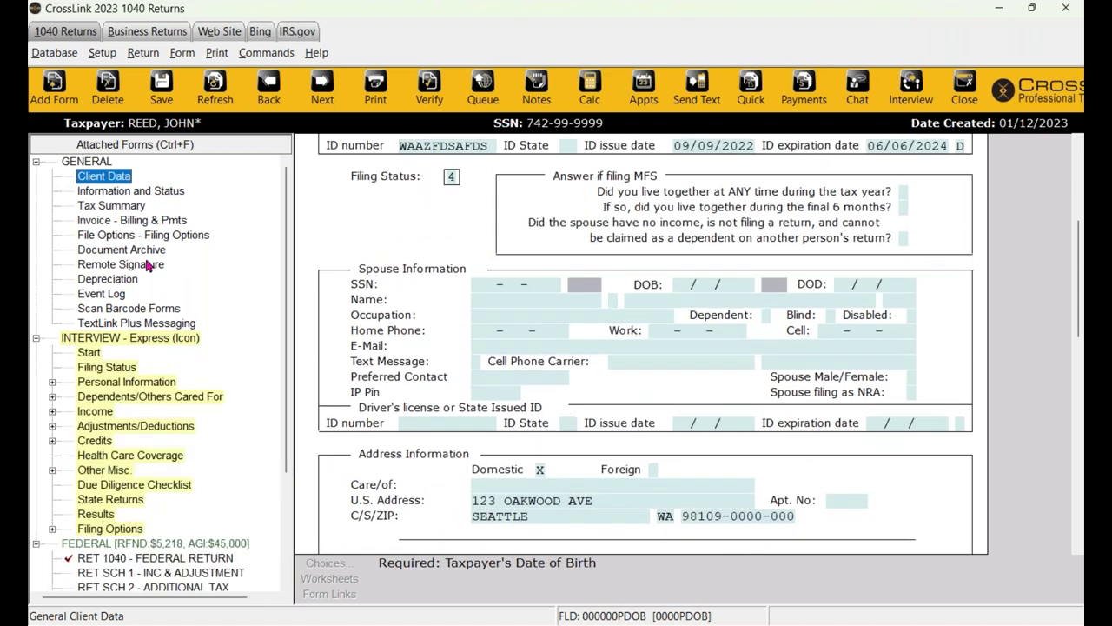
click(100, 368)
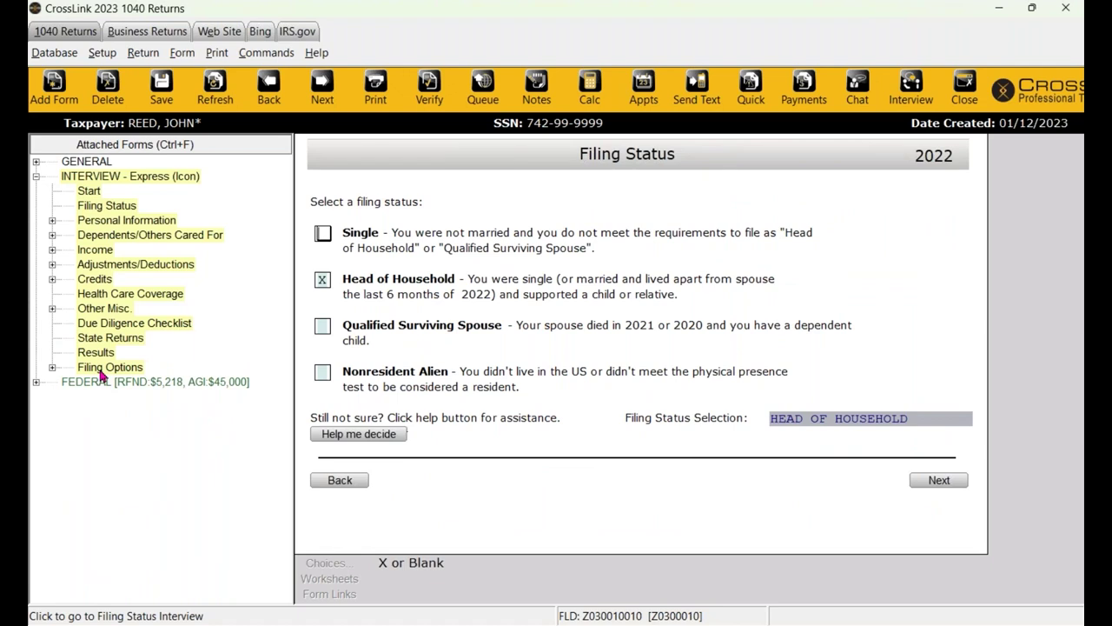
click(956, 484)
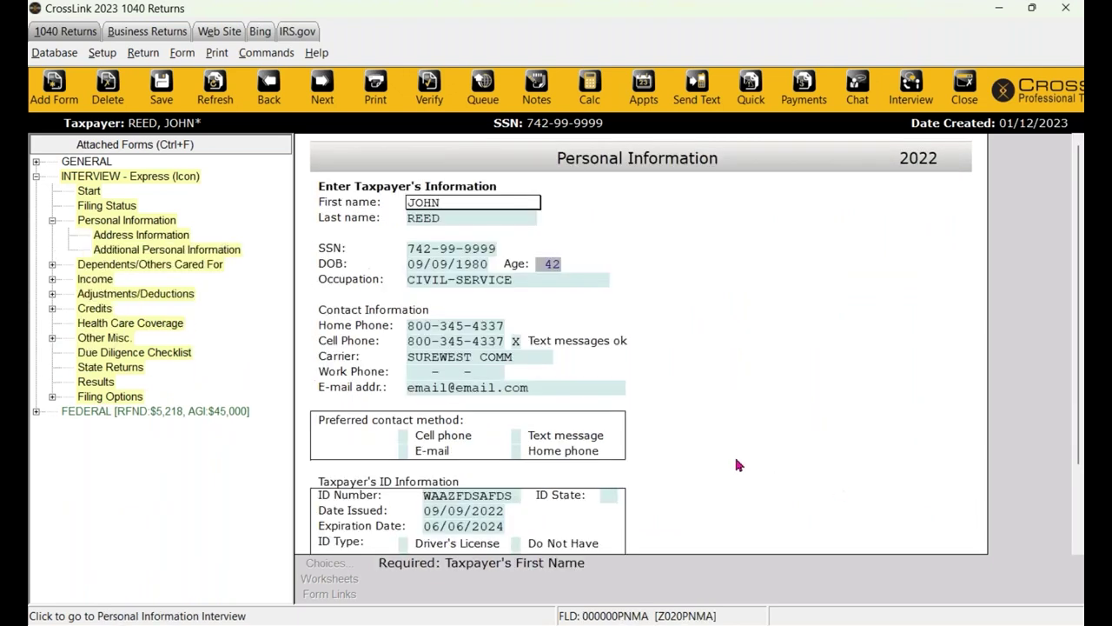
scroll(635, 479, down, 2)
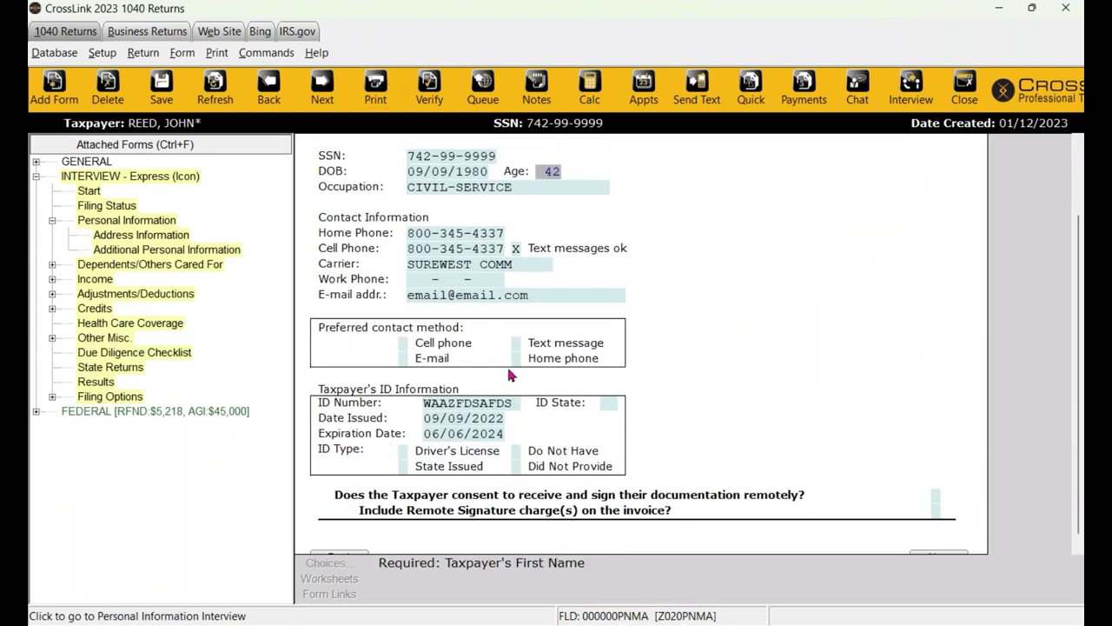
scroll(485, 483, down, 1)
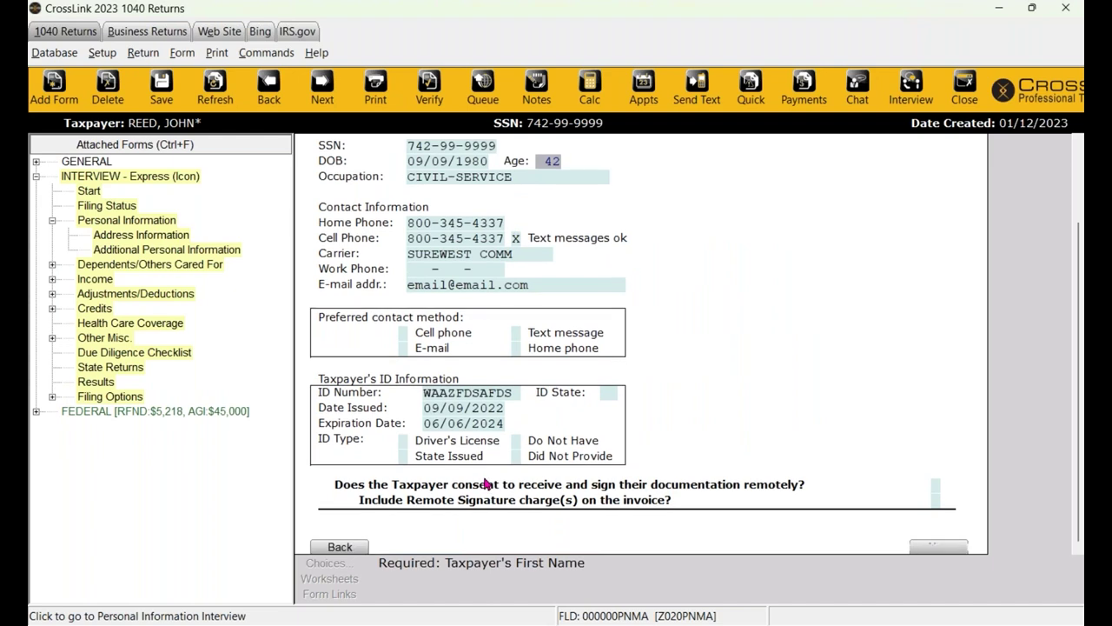
click(939, 548)
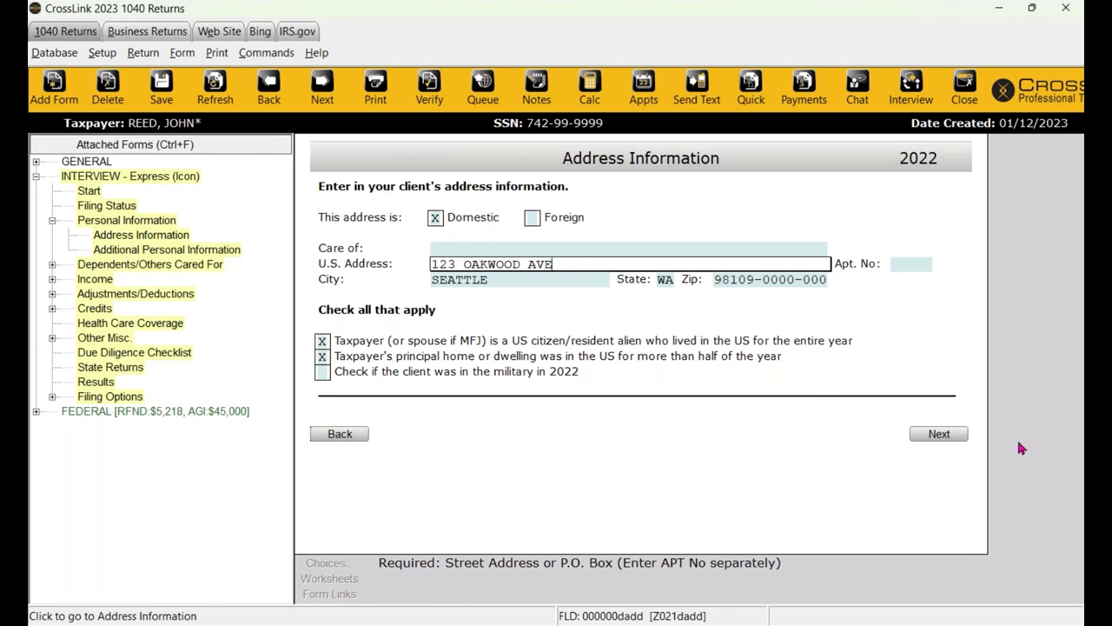
click(950, 437)
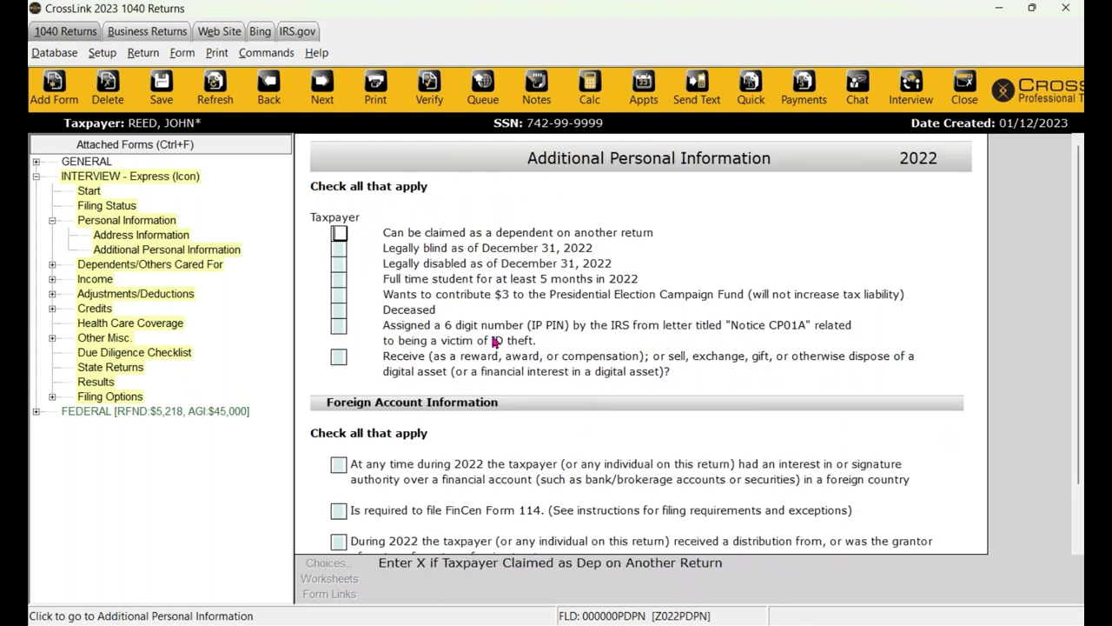
scroll(474, 495, down, 1)
scroll(474, 495, down, 1)
scroll(455, 469, down, 1)
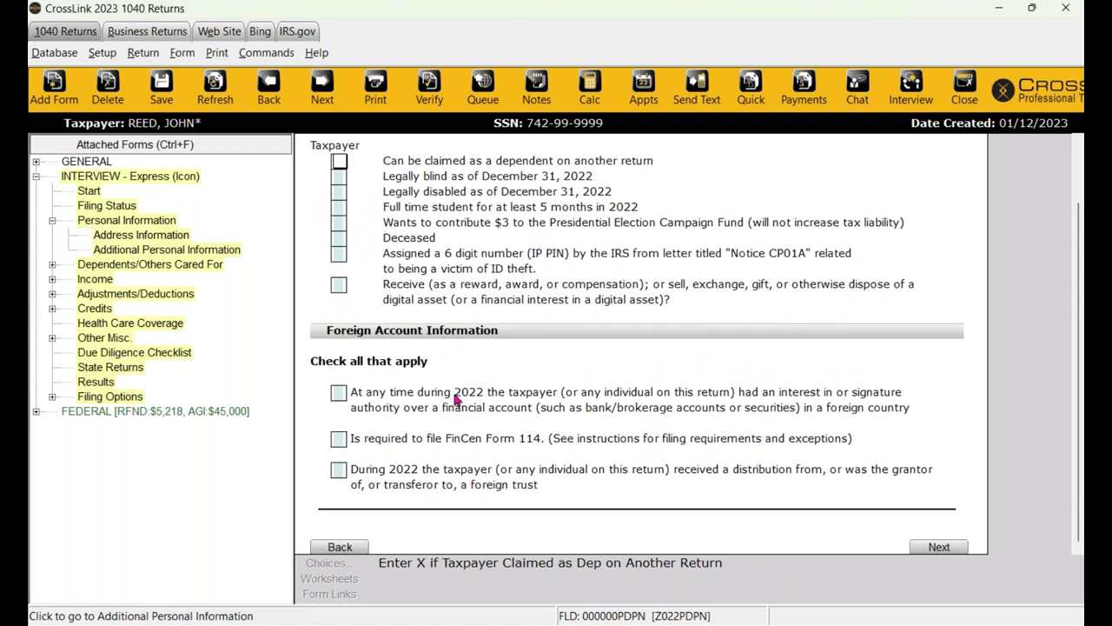
click(937, 550)
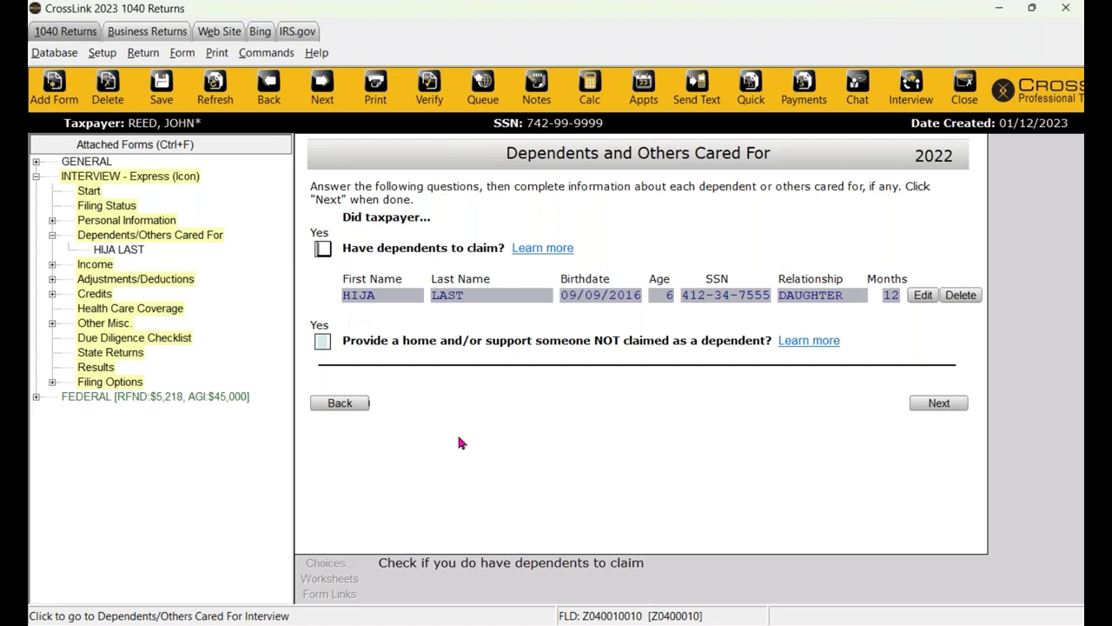
Check 1099-MISC, cancelled debt (1099-C) and household help without a W-2 as less-common income.
click(943, 403)
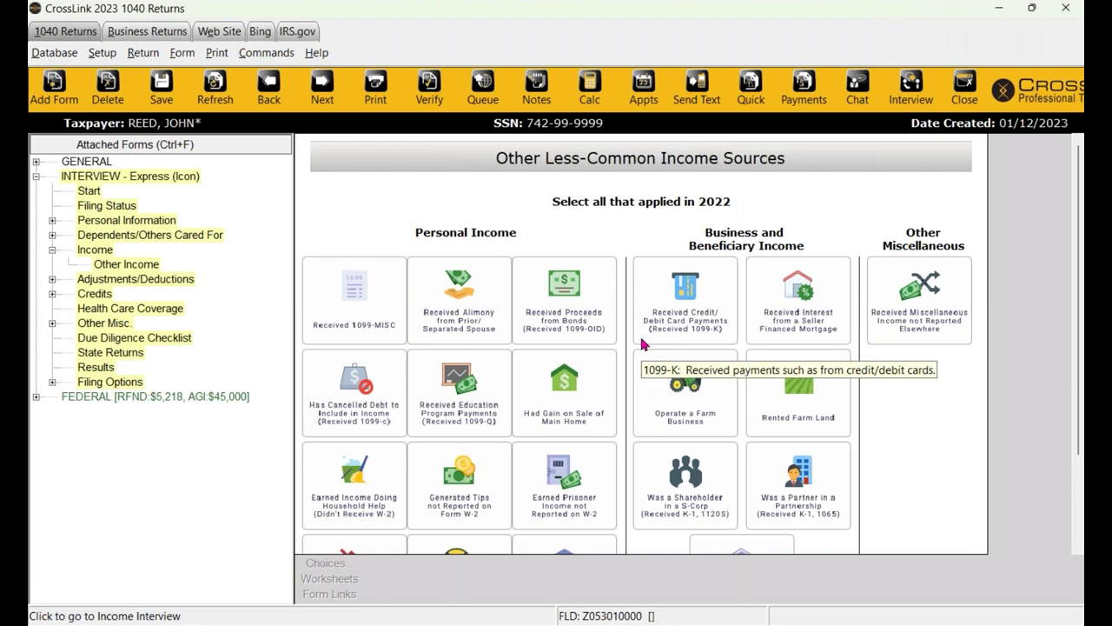
scroll(372, 465, down, 3)
scroll(372, 465, down, 3)
click(360, 224)
scroll(663, 508, down, 2)
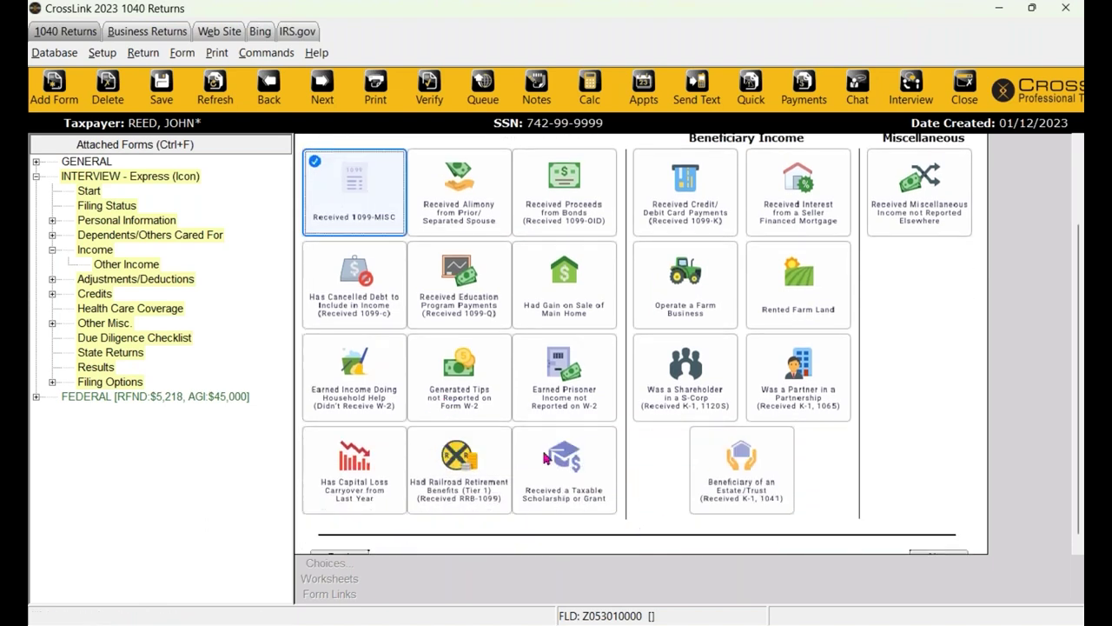
click(354, 282)
click(360, 410)
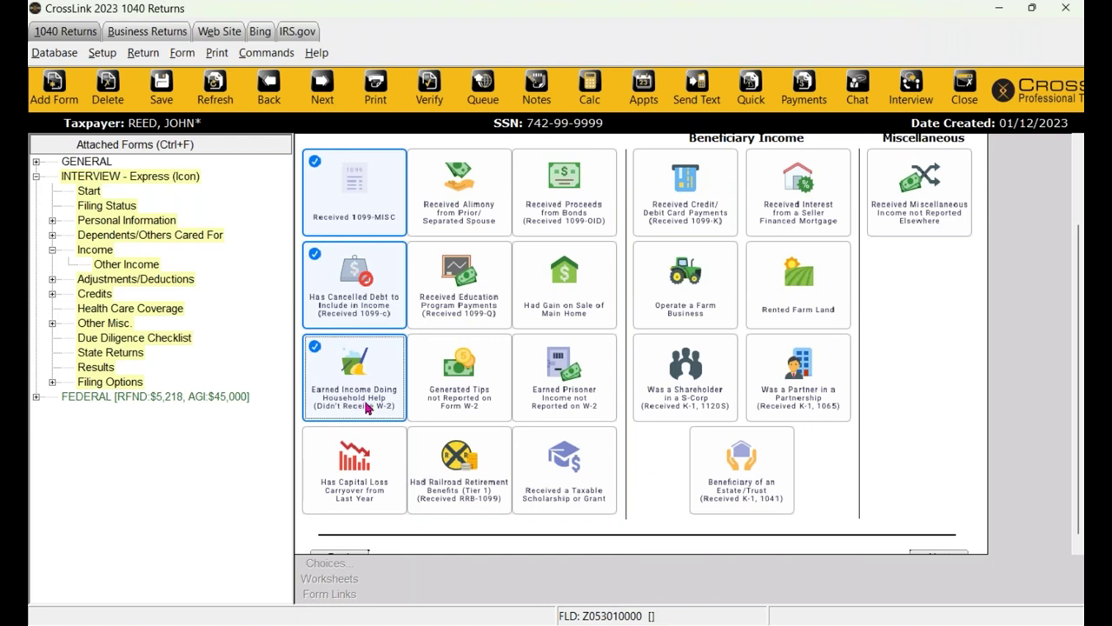
scroll(365, 407, down, 1)
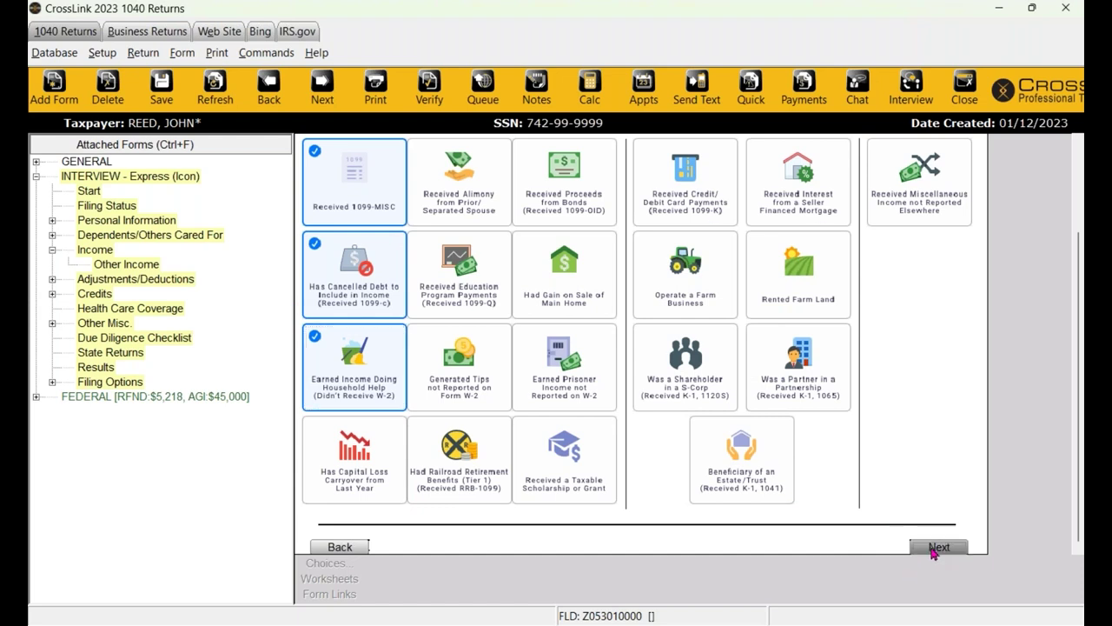
click(937, 547)
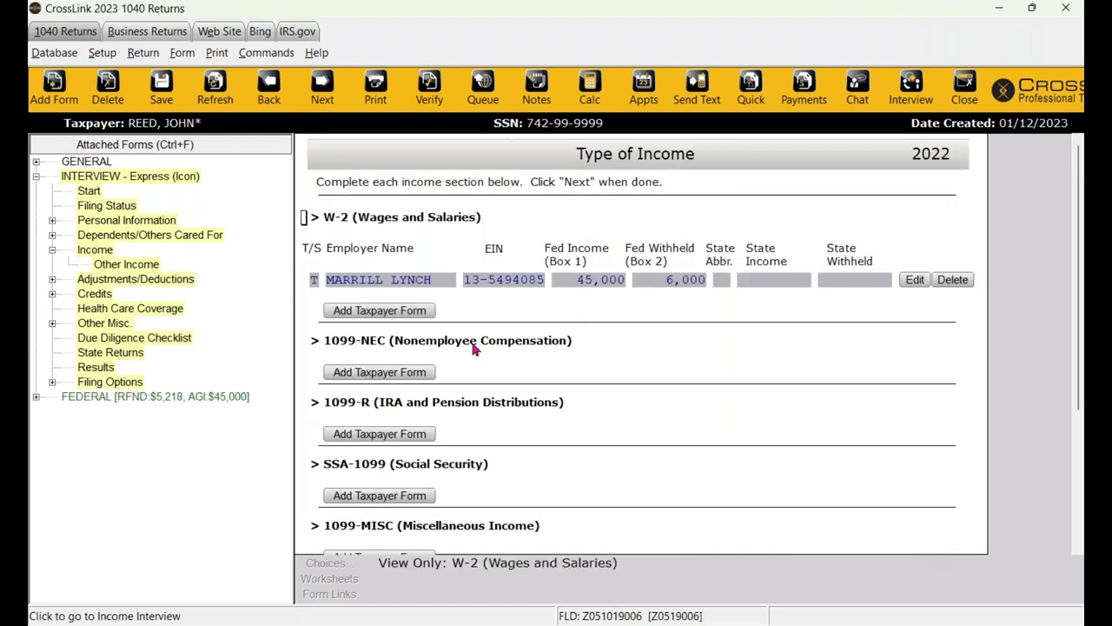
Open the Income interview page and start a new 1099-R retirement distribution entry.
click(99, 251)
scroll(488, 339, down, 4)
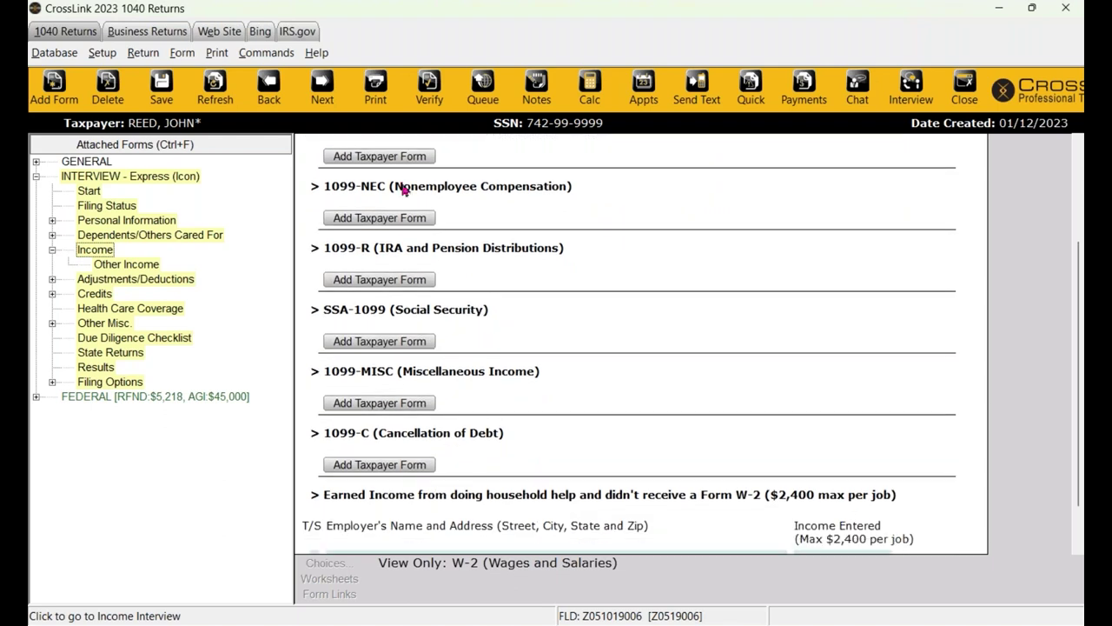
scroll(457, 553, down, 1)
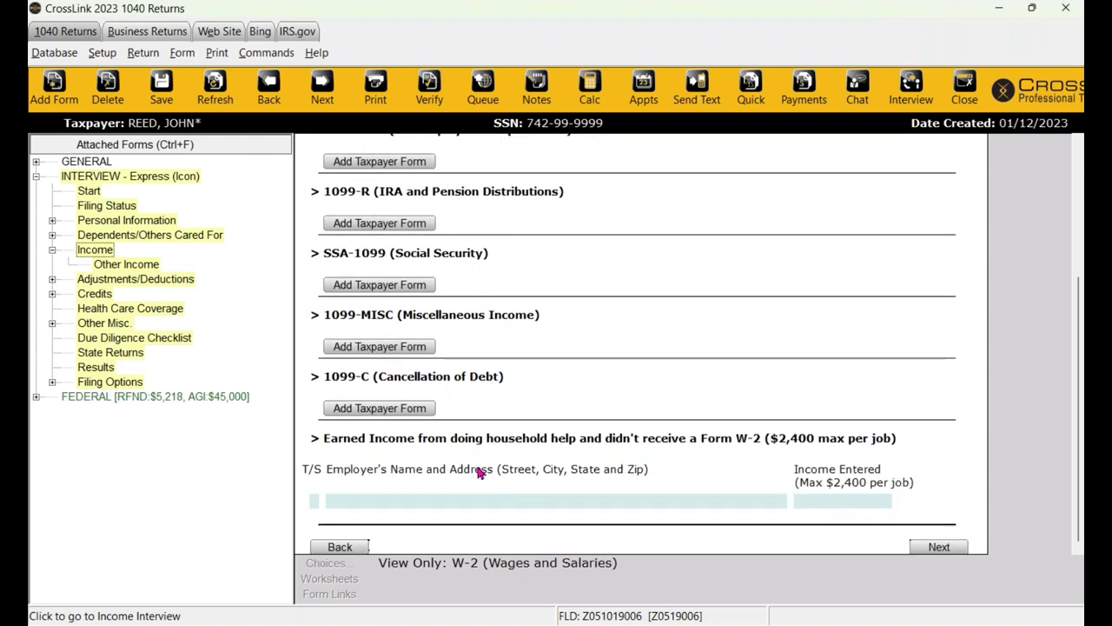
scroll(461, 464, up, 6)
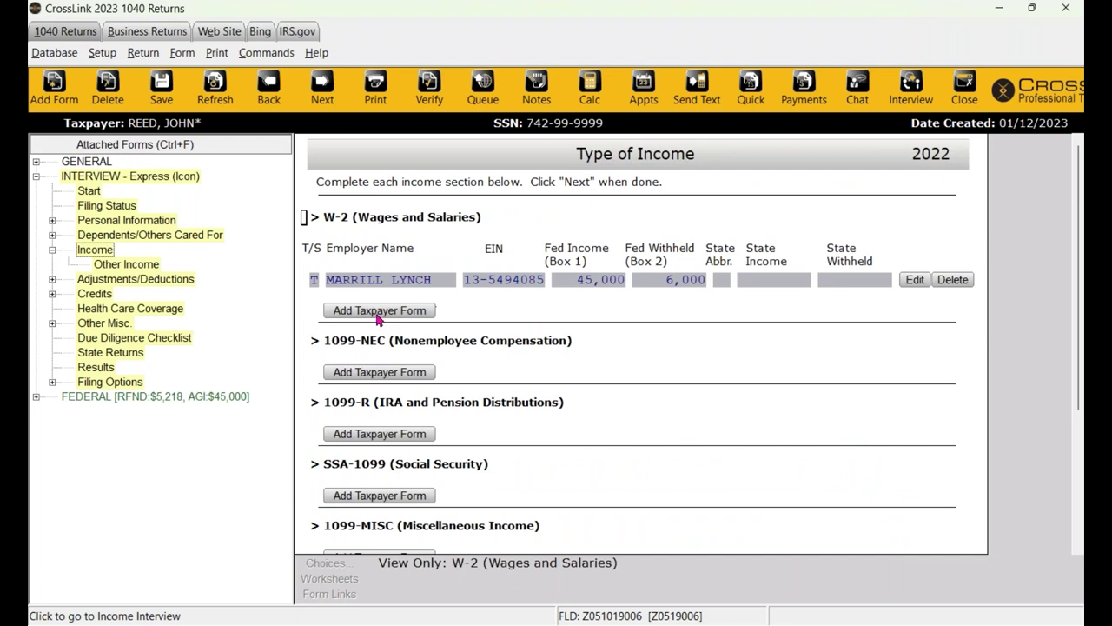
scroll(397, 371, down, 1)
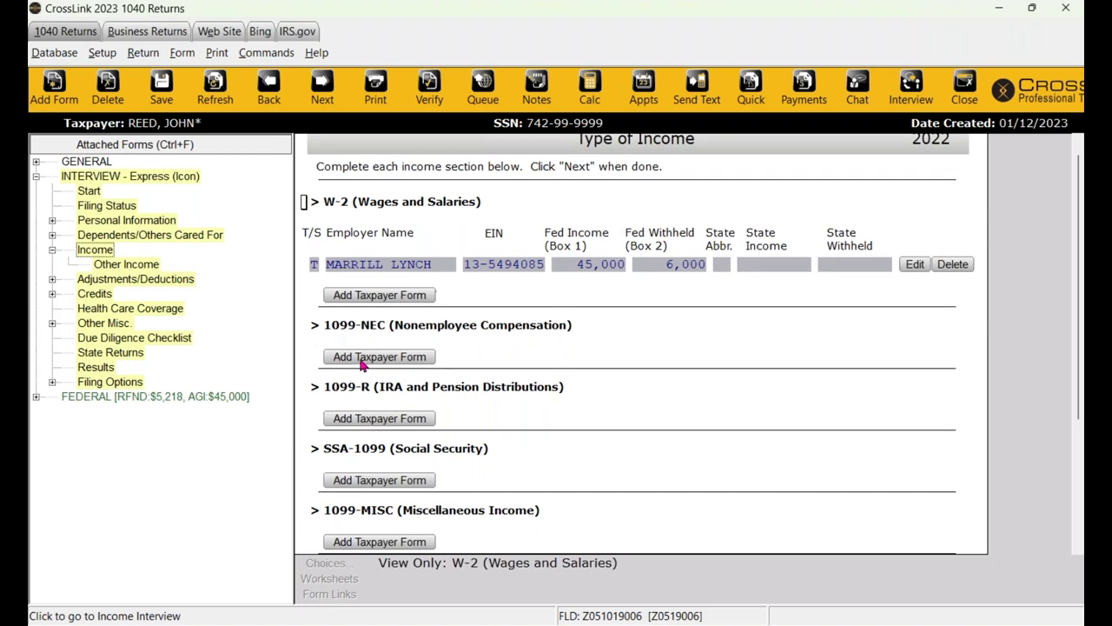
scroll(372, 383, down, 3)
click(371, 379)
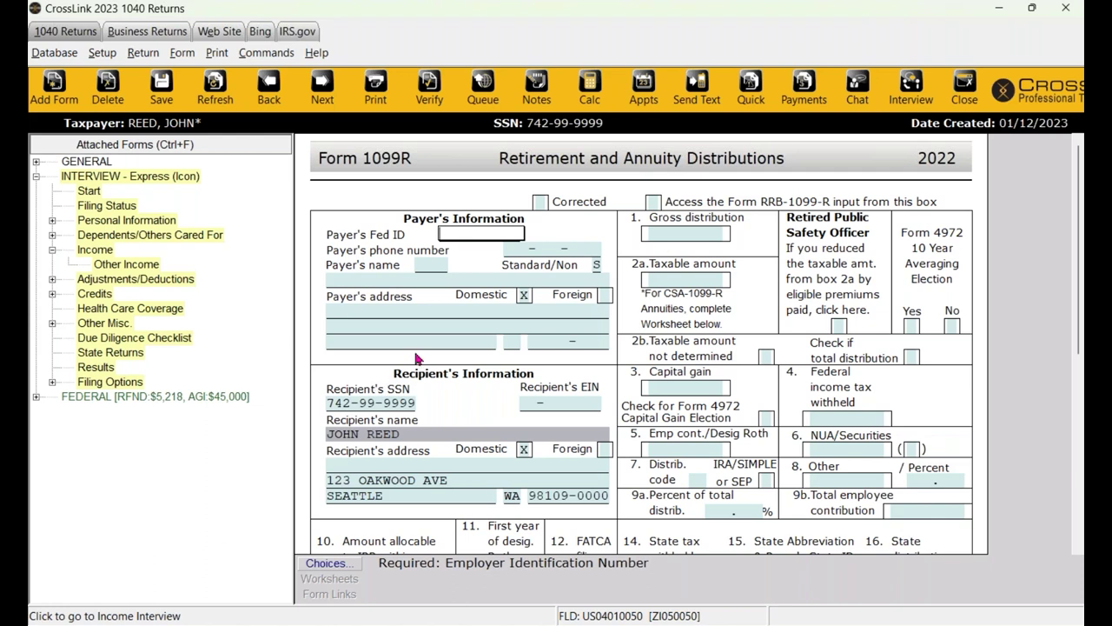
Return to the Type of Income page to review the W-2 and other income entries.
click(92, 250)
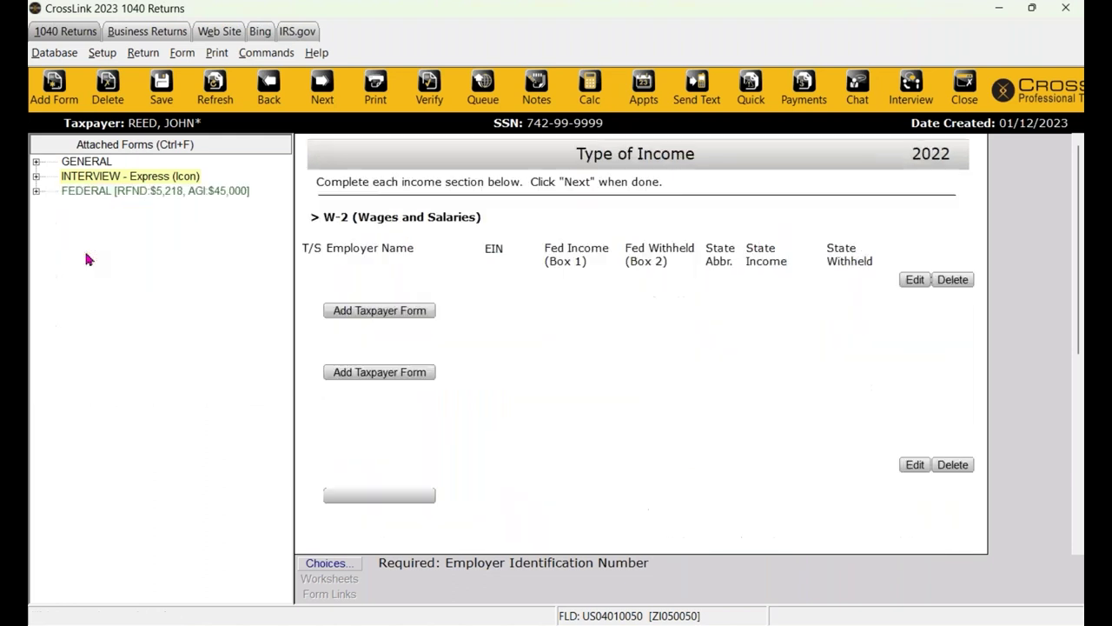
scroll(476, 385, down, 5)
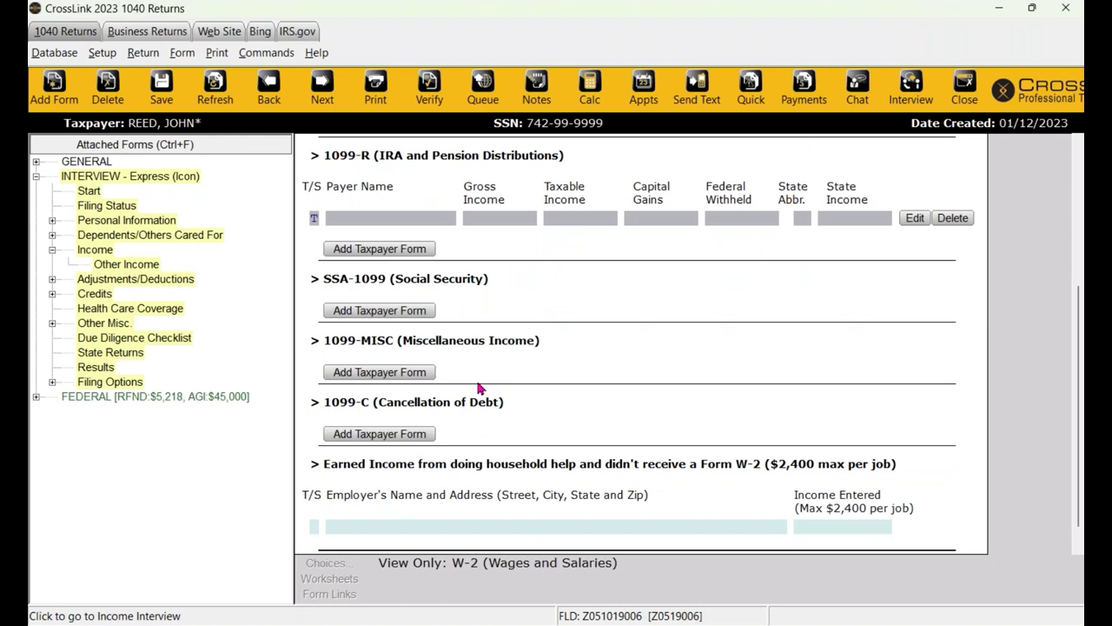
scroll(528, 435, down, 1)
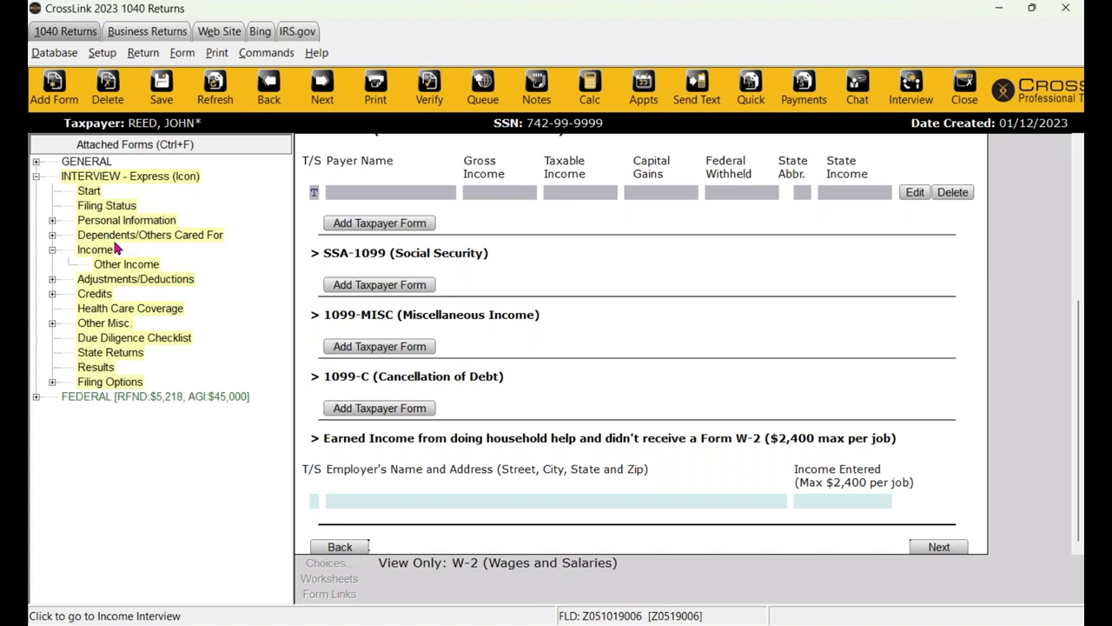
scroll(607, 410, up, 6)
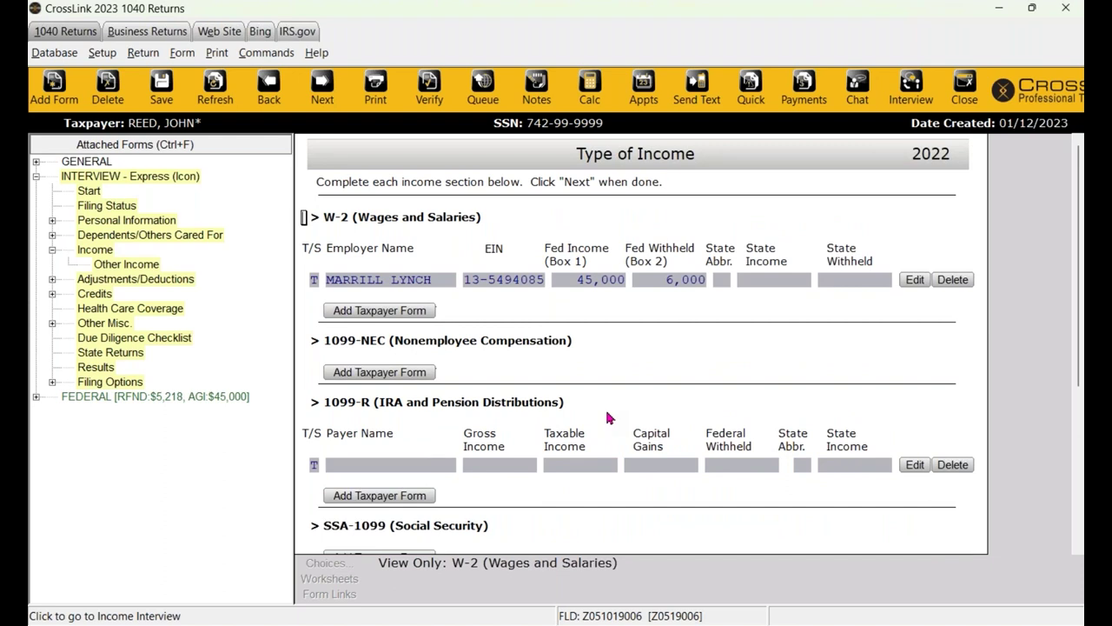
click(35, 176)
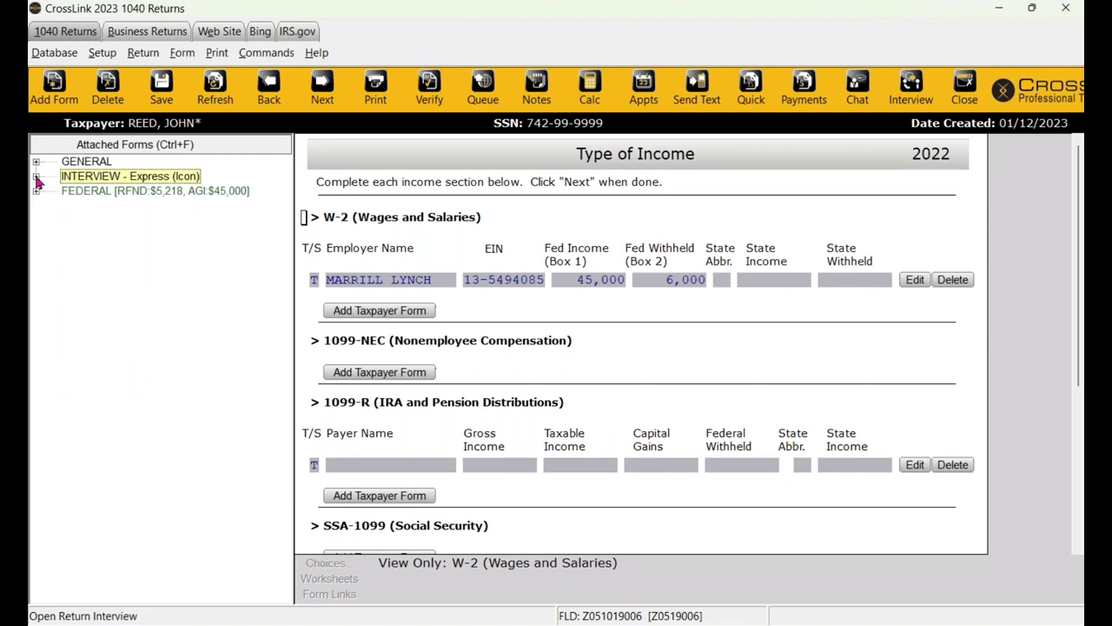
click(36, 162)
Revisit Client Data and the Income interview page listing the 45,000 W-2.
click(108, 176)
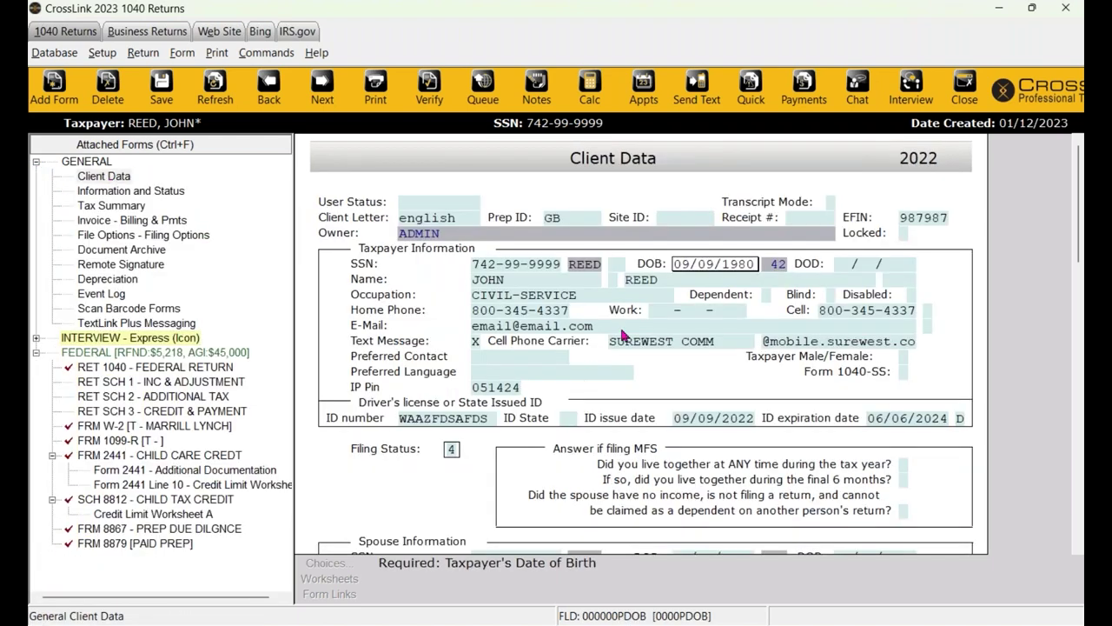
click(54, 87)
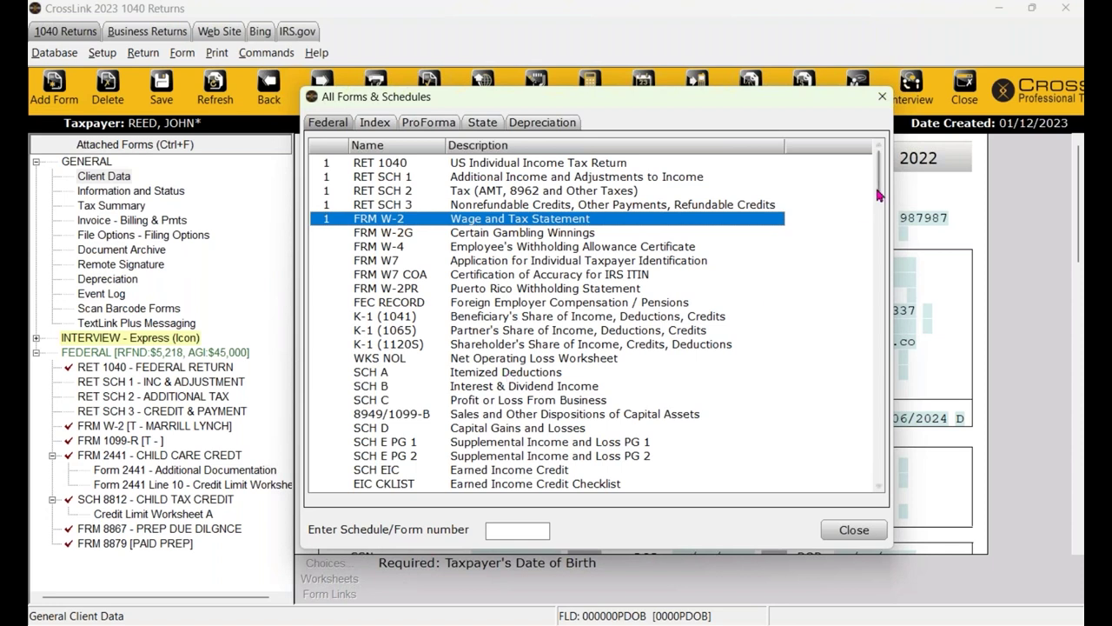
click(882, 97)
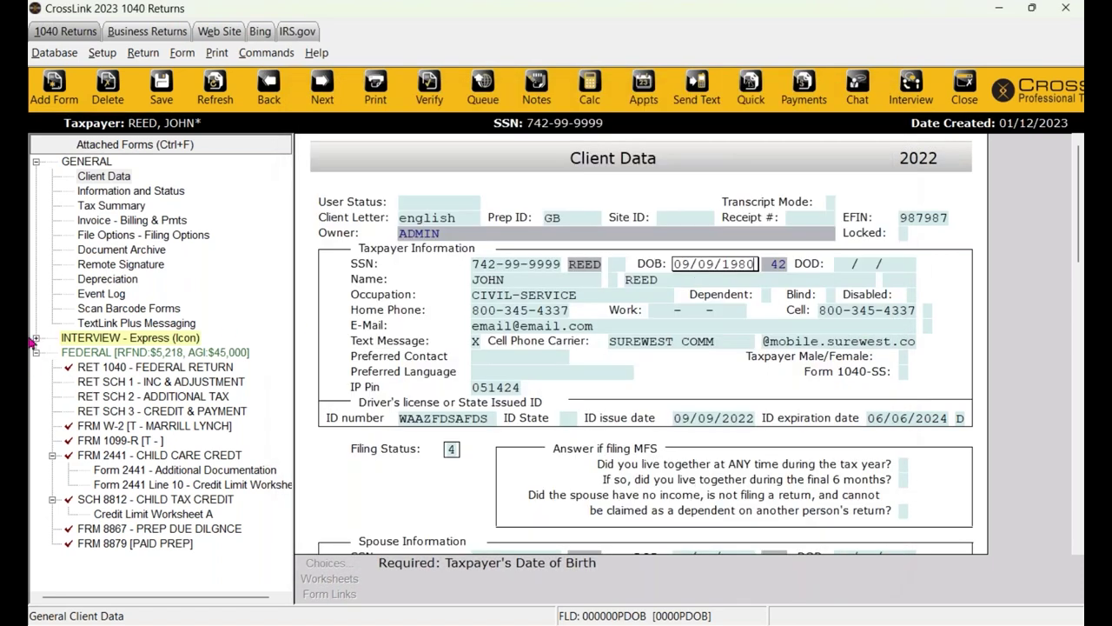
click(35, 338)
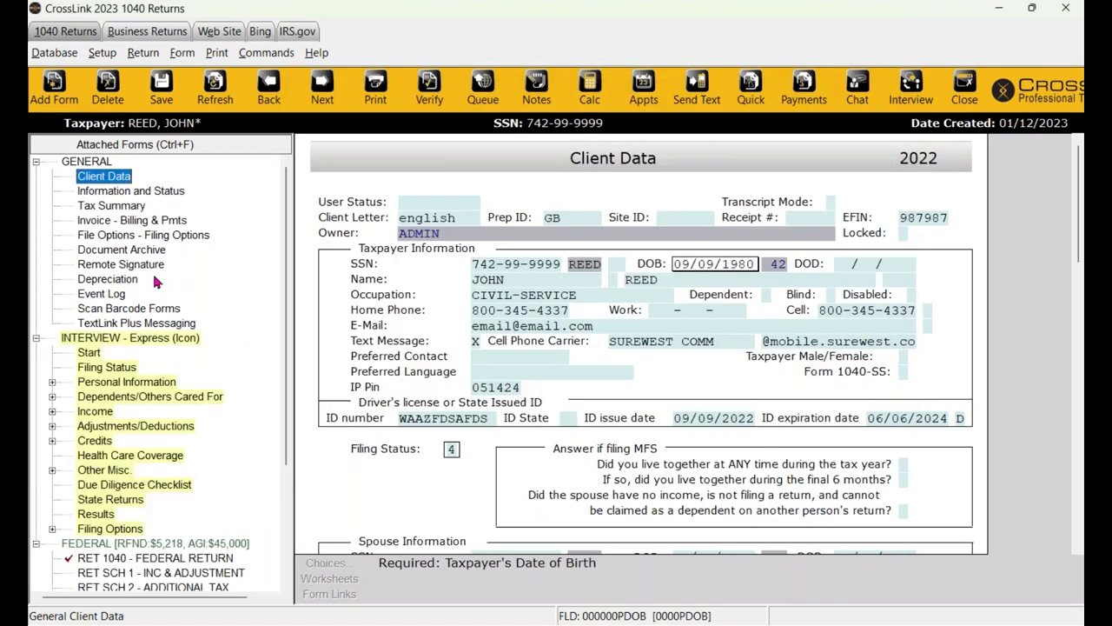
click(36, 161)
click(100, 193)
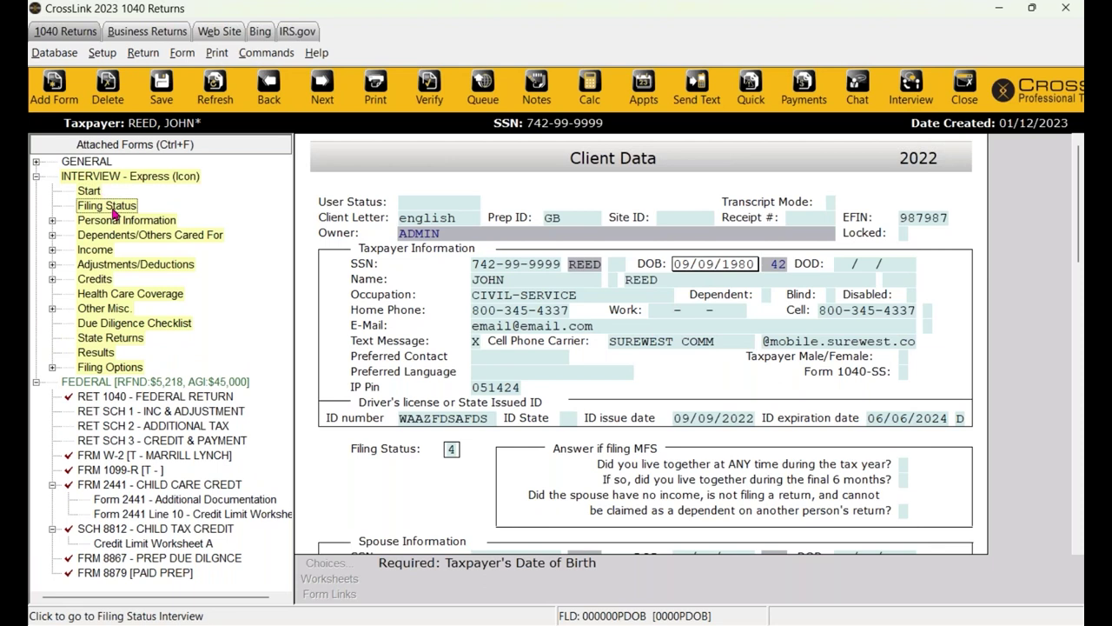
click(103, 251)
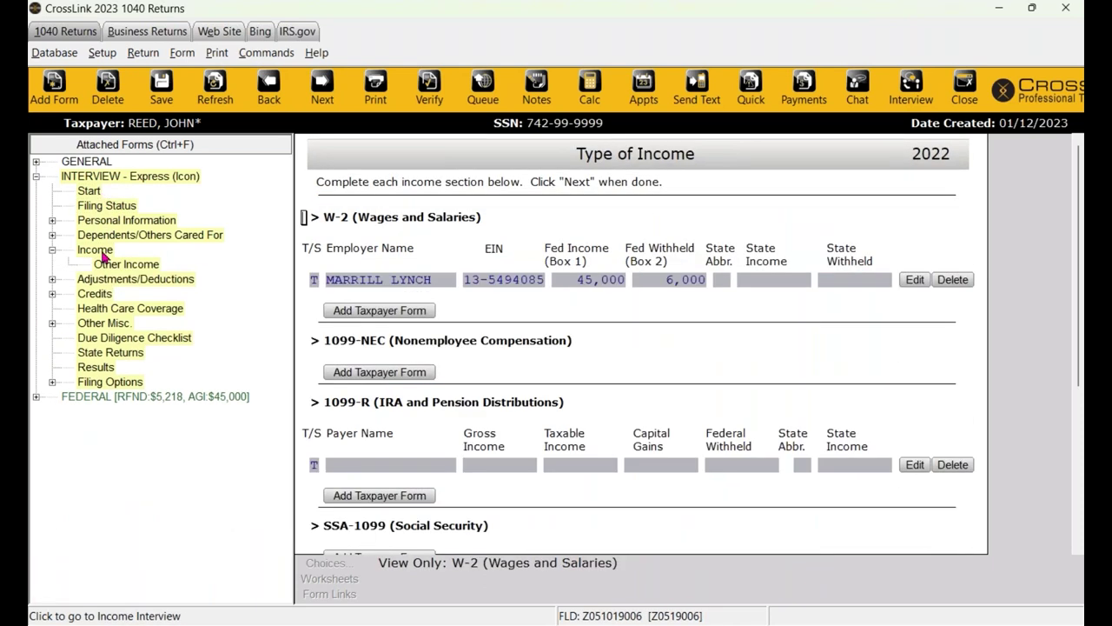
Open RET 1040 - Federal Return from the FEDERAL forms section.
click(36, 176)
click(36, 162)
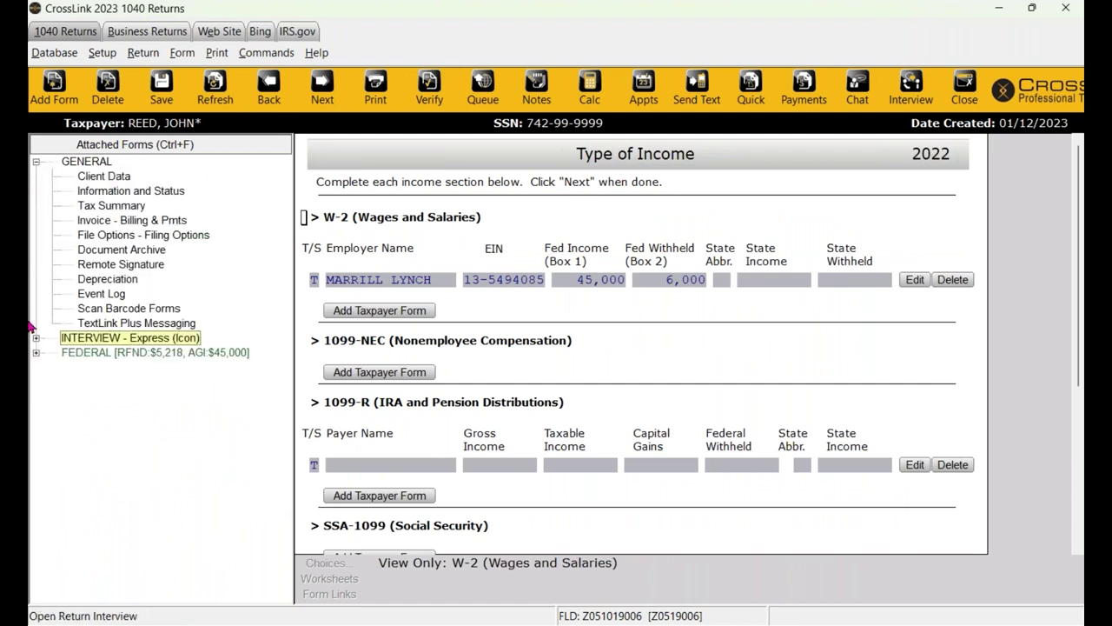
click(36, 353)
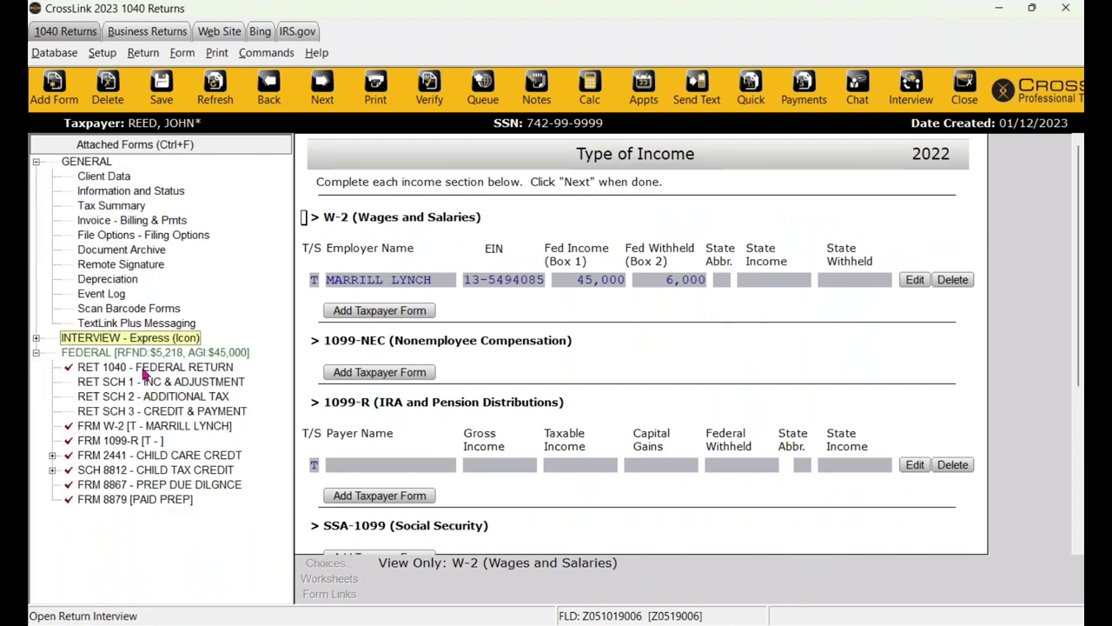
click(141, 372)
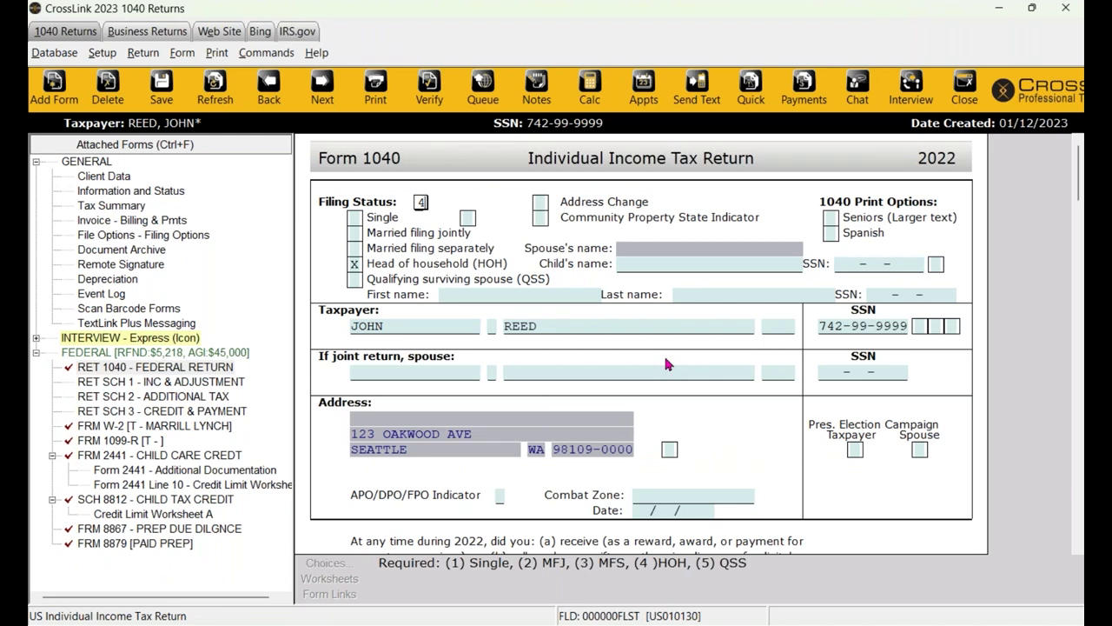
scroll(755, 419, down, 2)
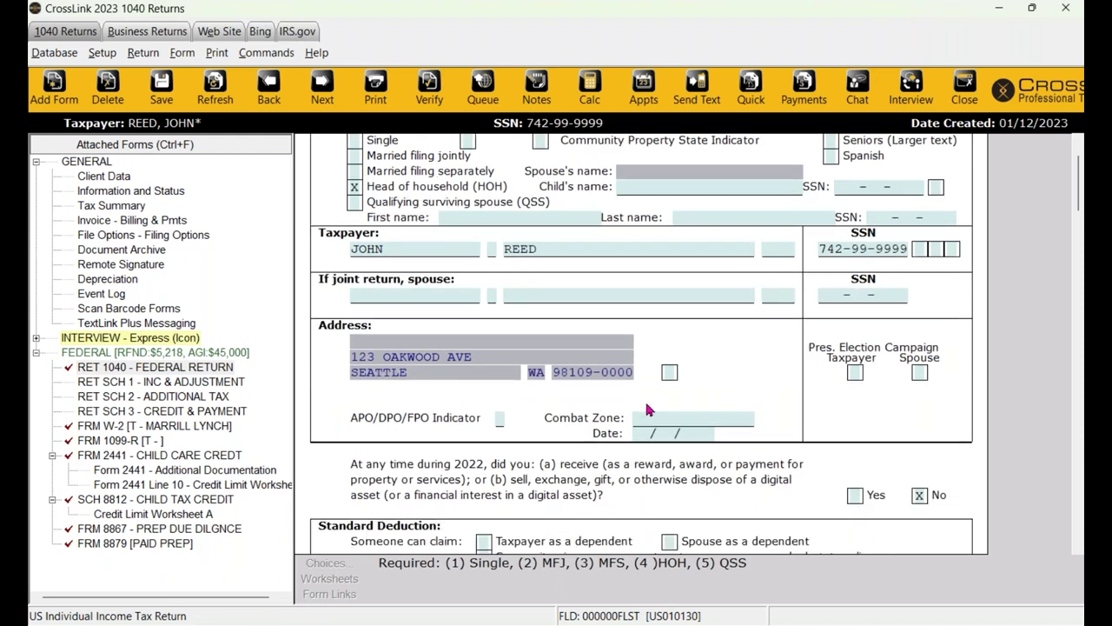
scroll(647, 409, down, 10)
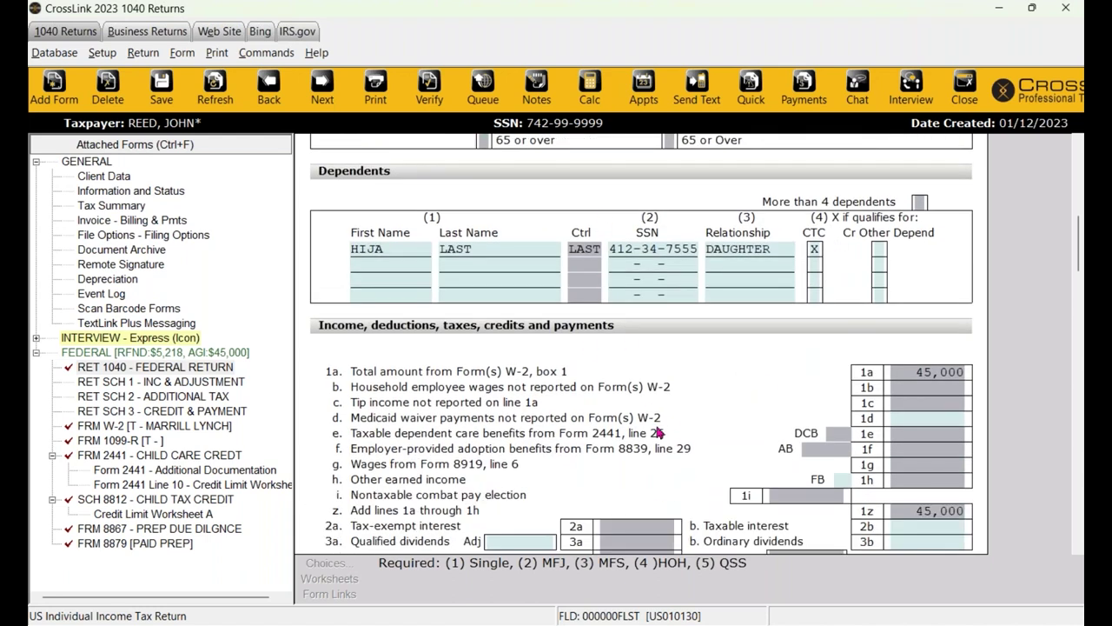
scroll(658, 432, up, 2)
scroll(658, 432, up, 10)
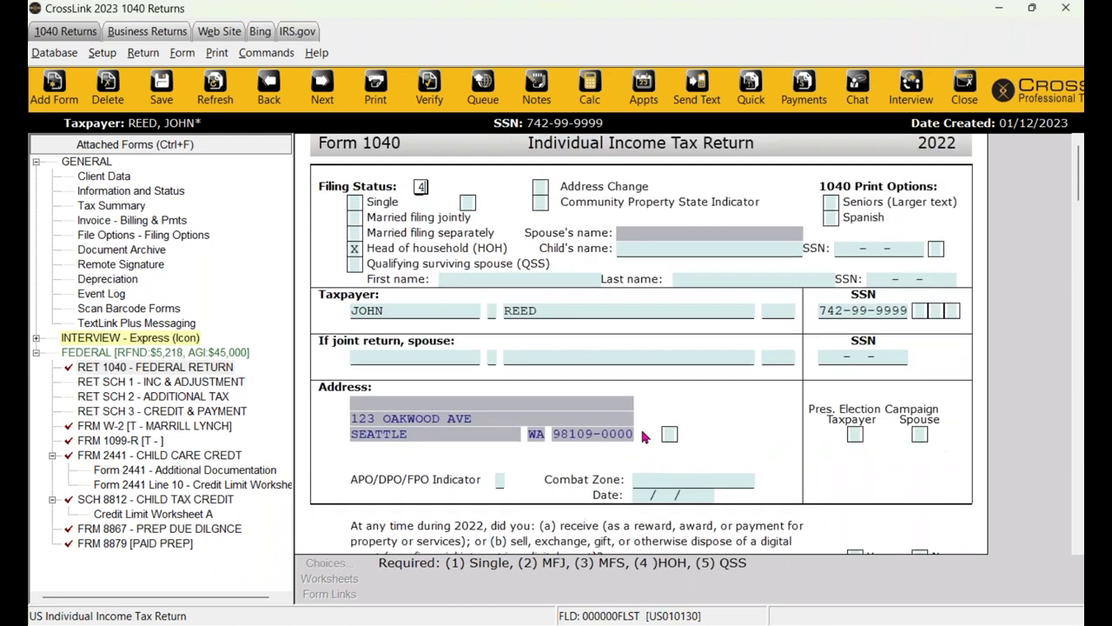
click(476, 434)
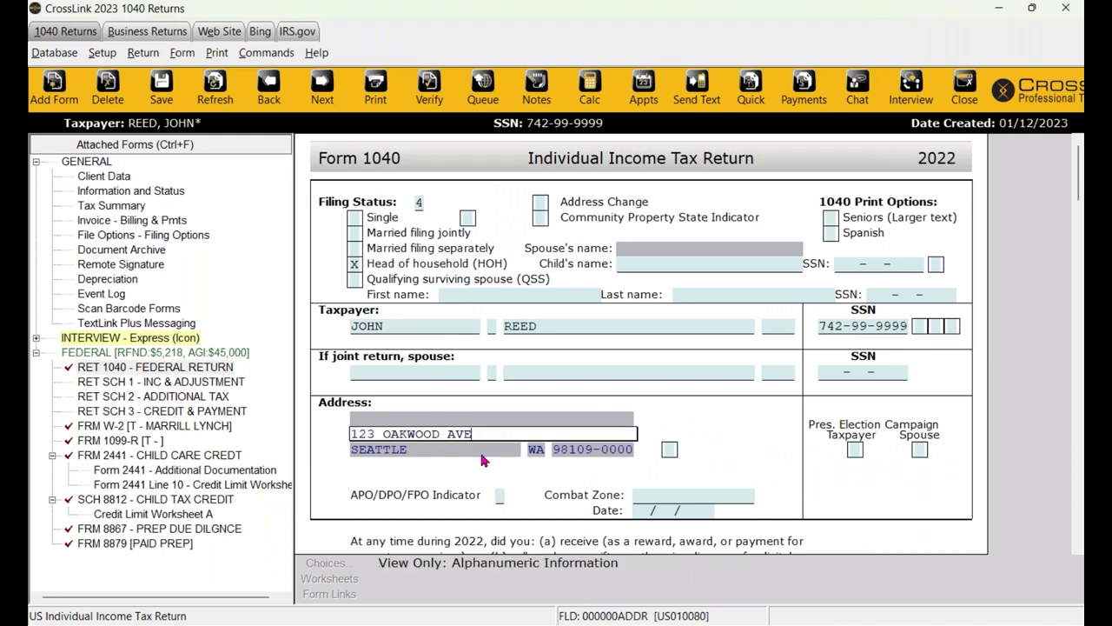
click(425, 451)
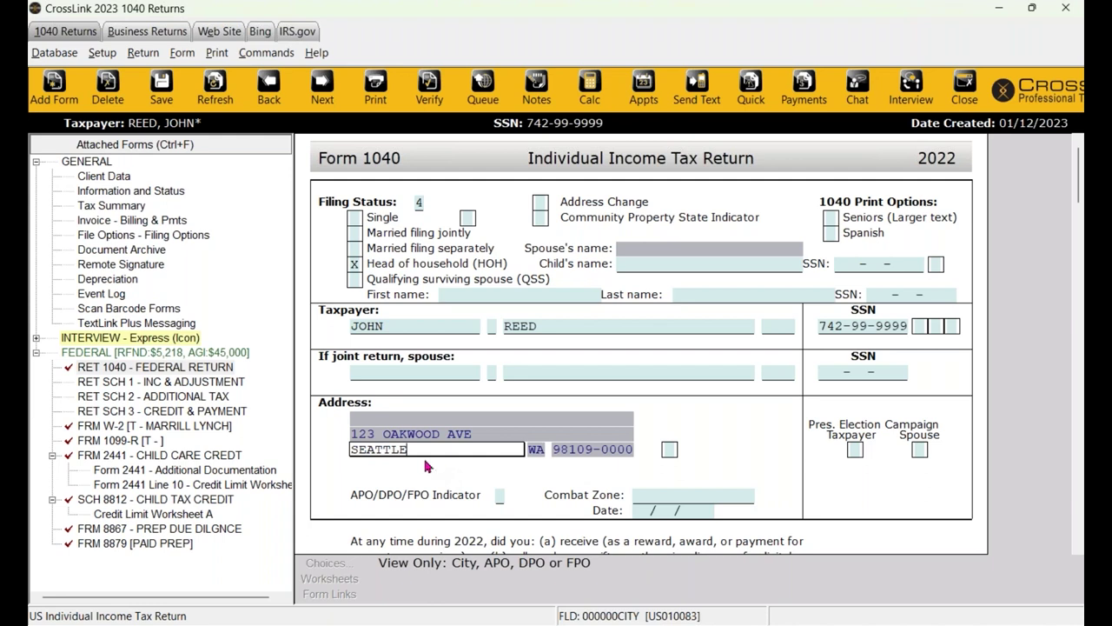
scroll(426, 467, down, 3)
click(425, 298)
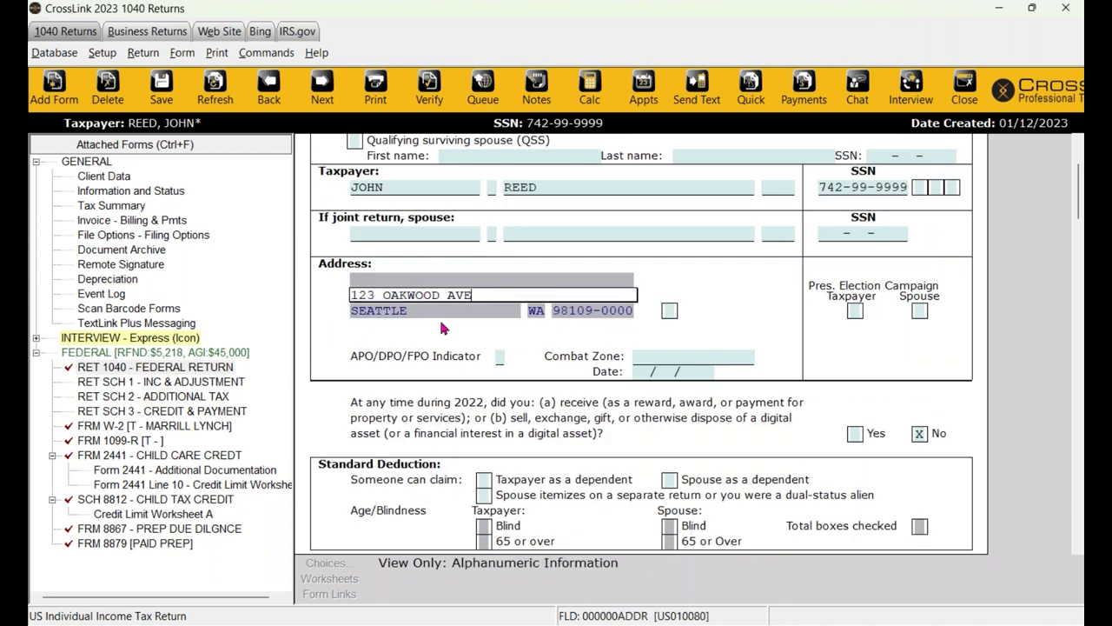
scroll(452, 310, up, 3)
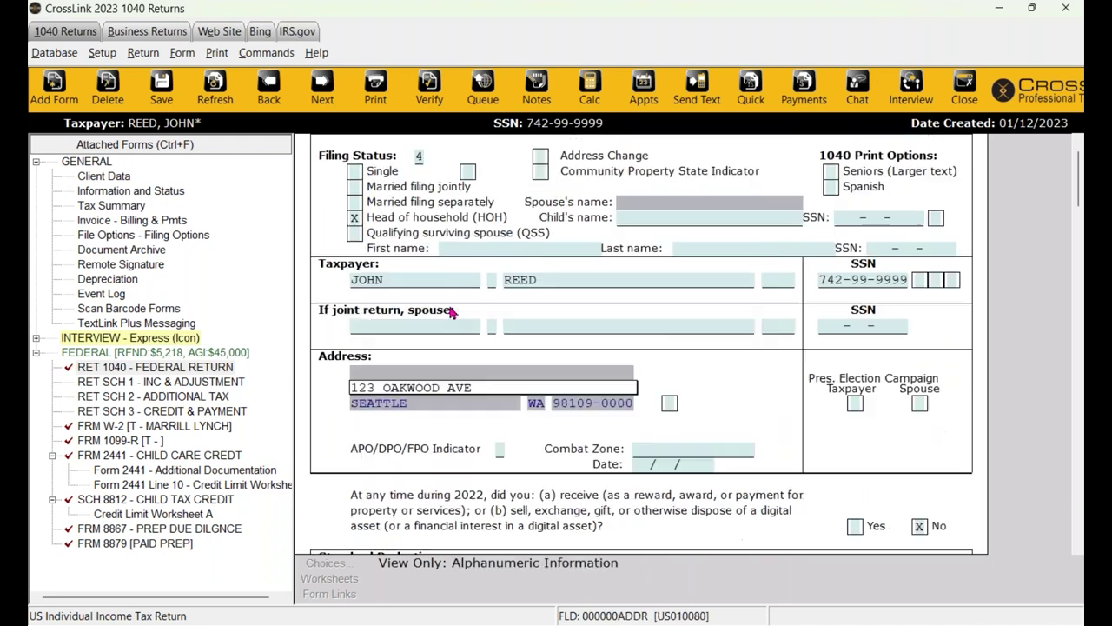
click(412, 452)
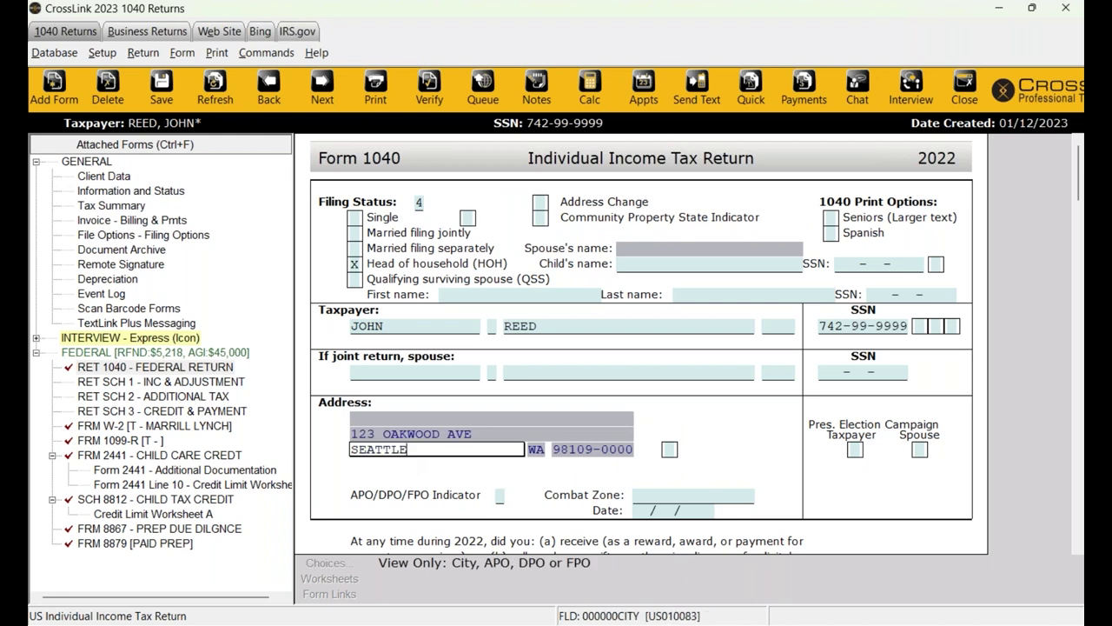
key(Up)
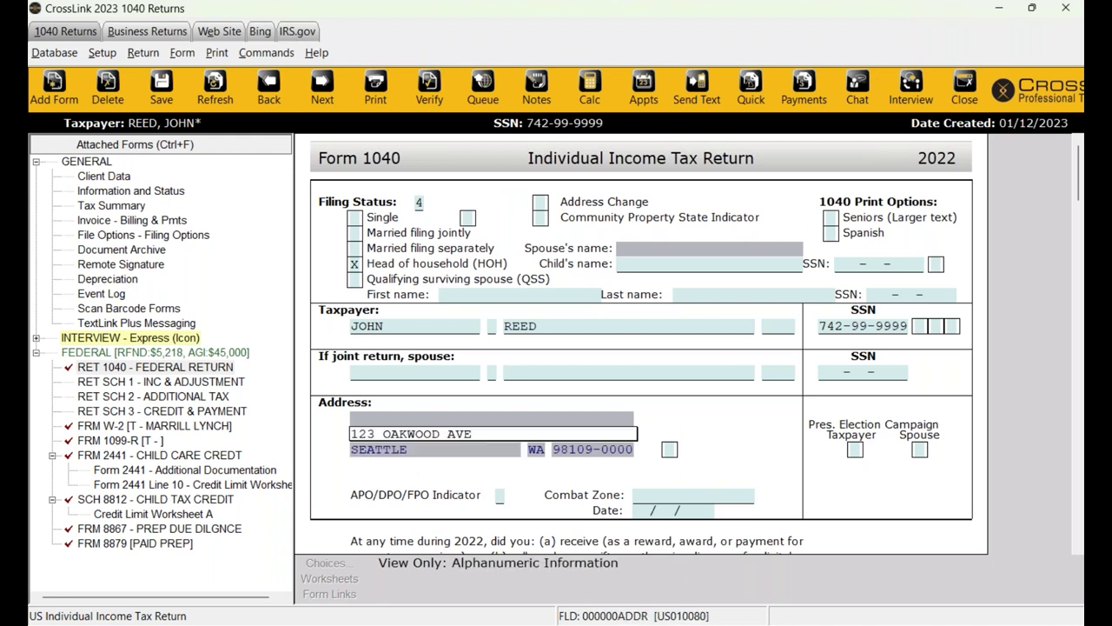
key(Down)
Change the street address suffix from AVE to STREET in Client Data.
click(119, 180)
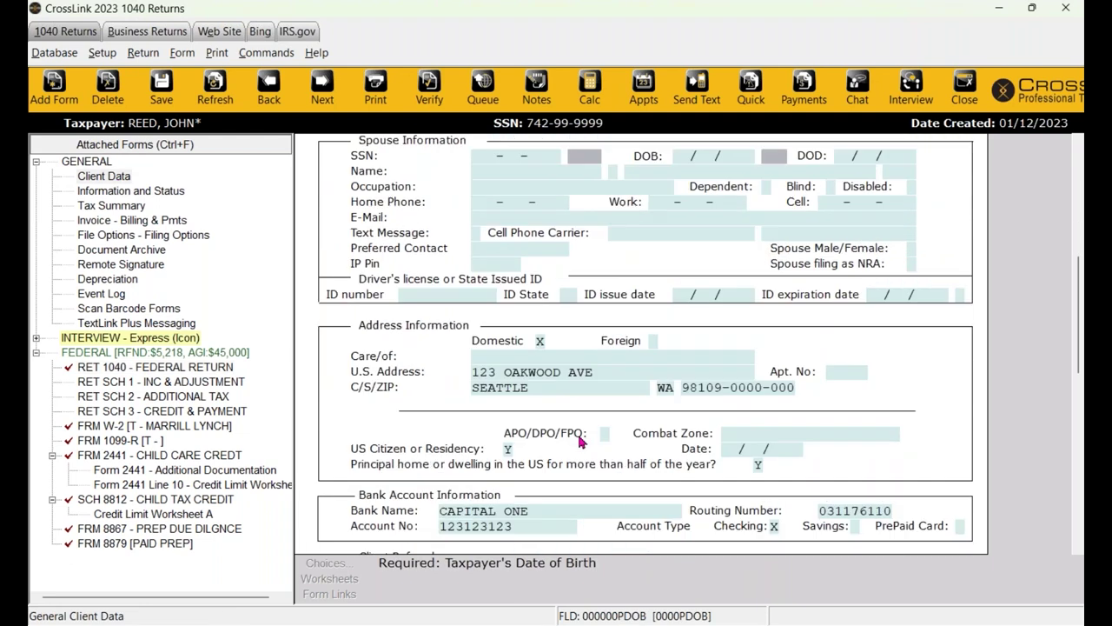
key(shift+Home)
key(ctrl+shift+Right)
key(ctrl+shift+Right)
text(STREET)
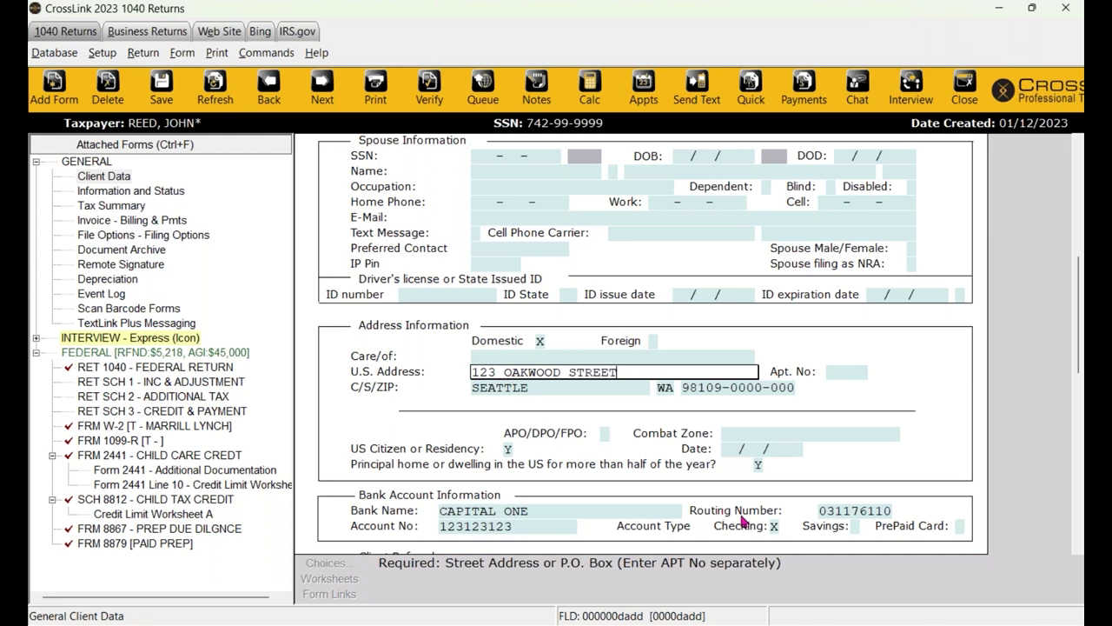
key(Return)
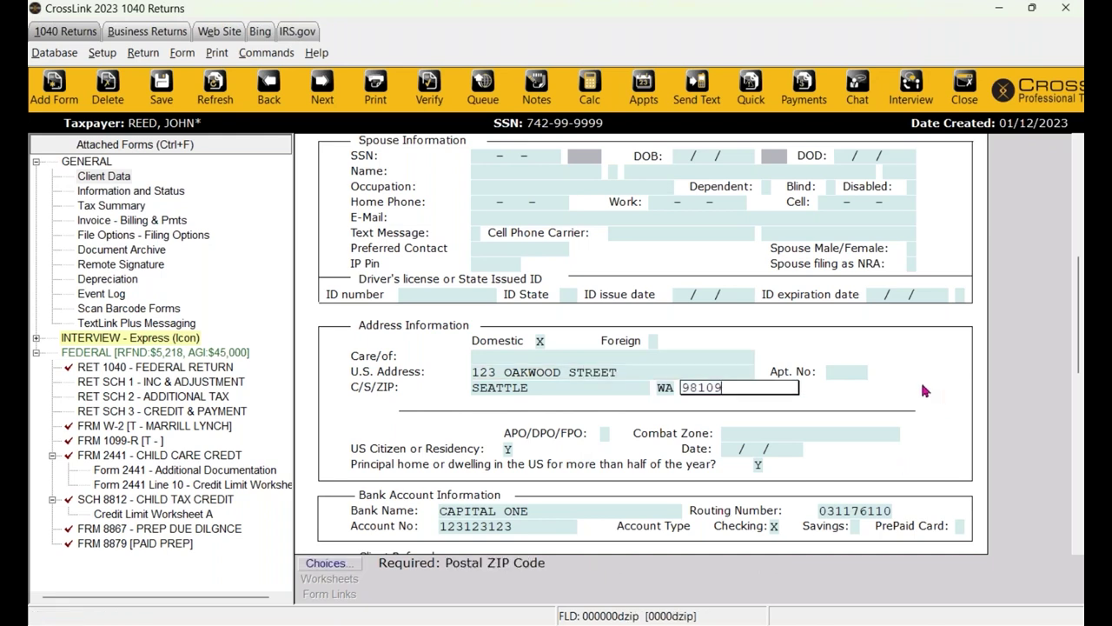
Check the updated address and dependent's first name on Form 1040.
click(151, 369)
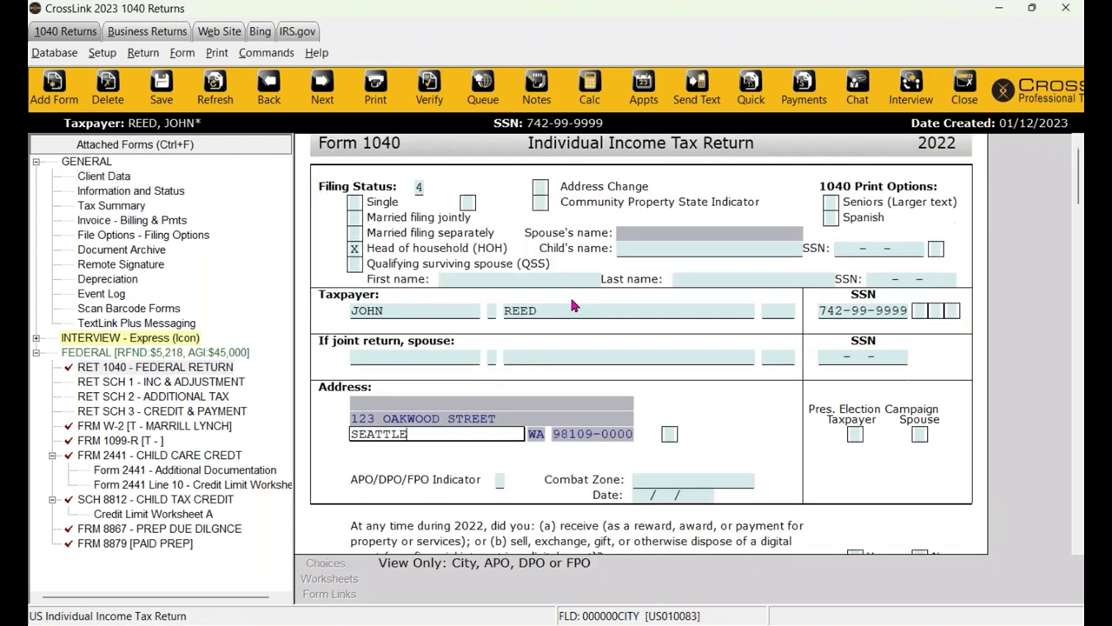
click(530, 343)
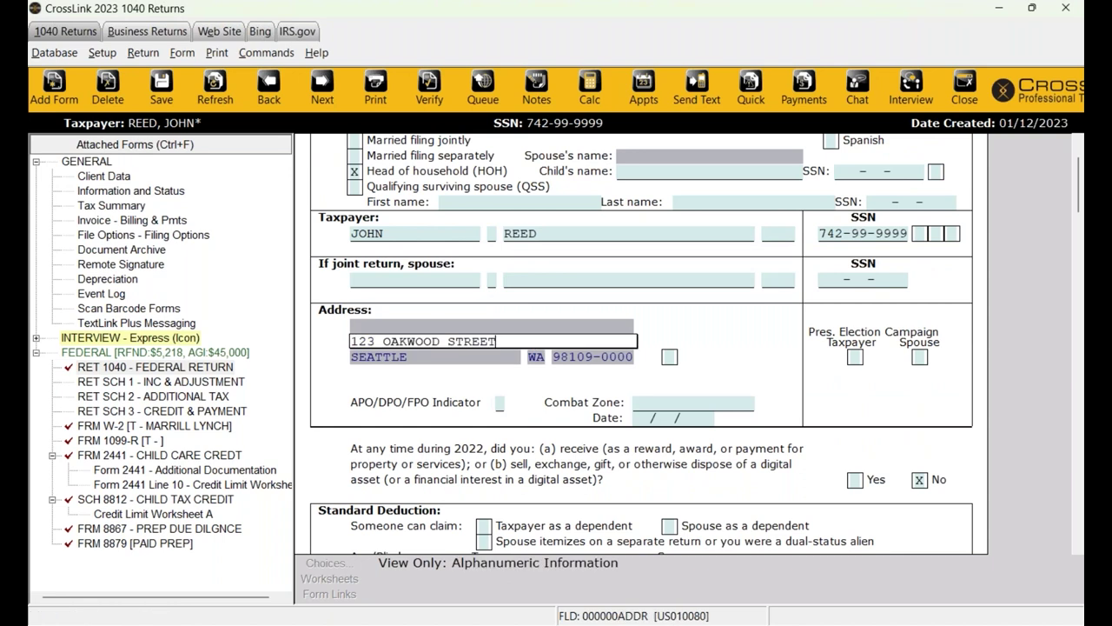
scroll(619, 386, down, 1)
scroll(618, 385, down, 4)
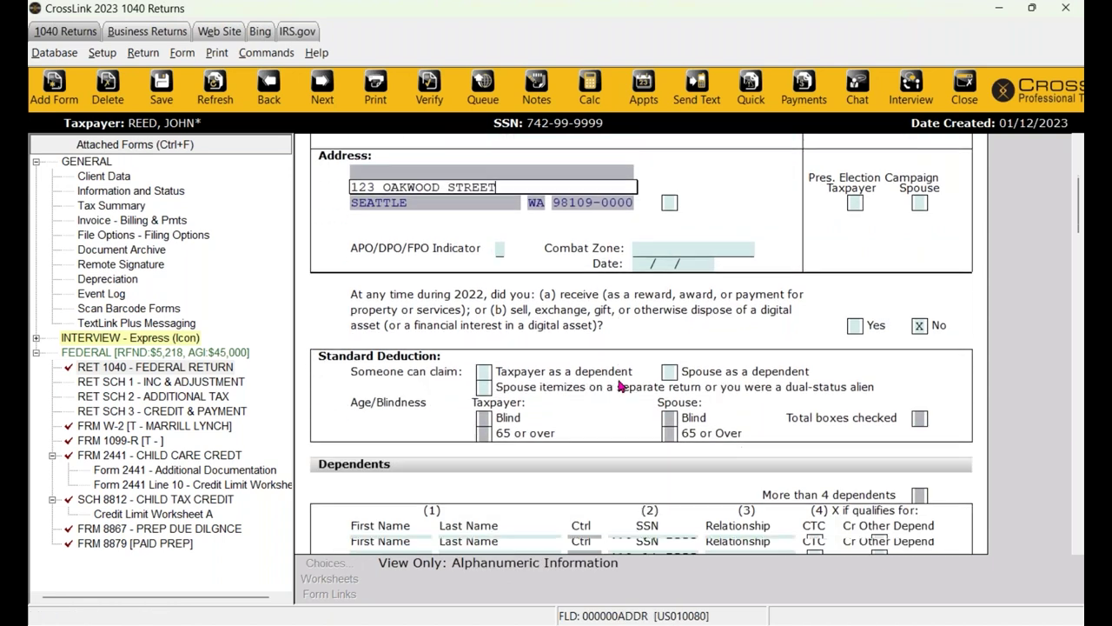
click(379, 398)
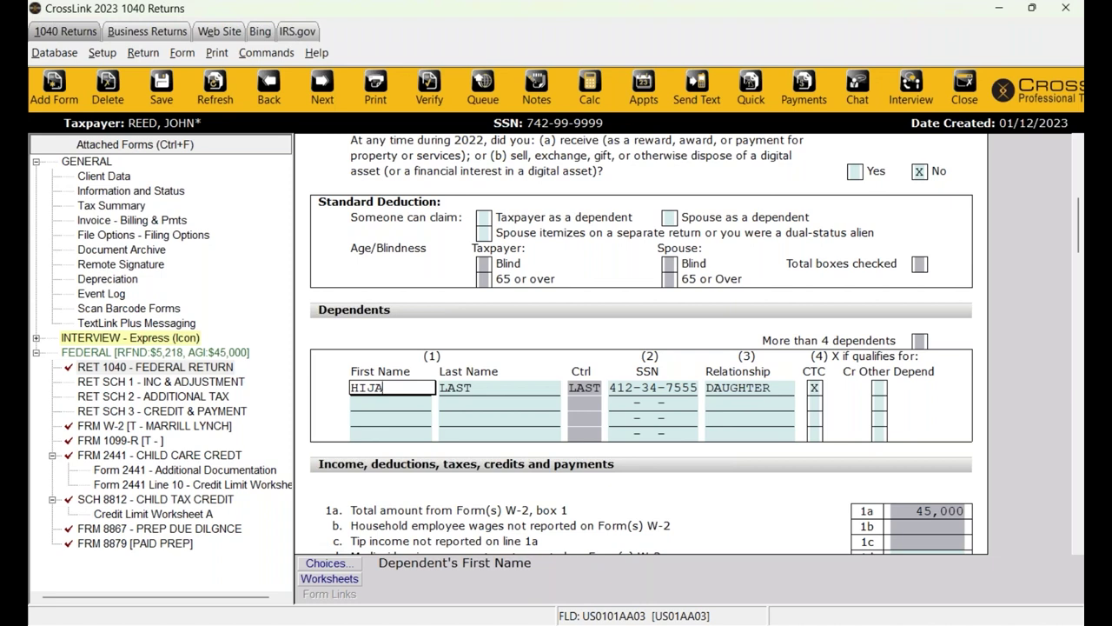
scroll(392, 417, down, 5)
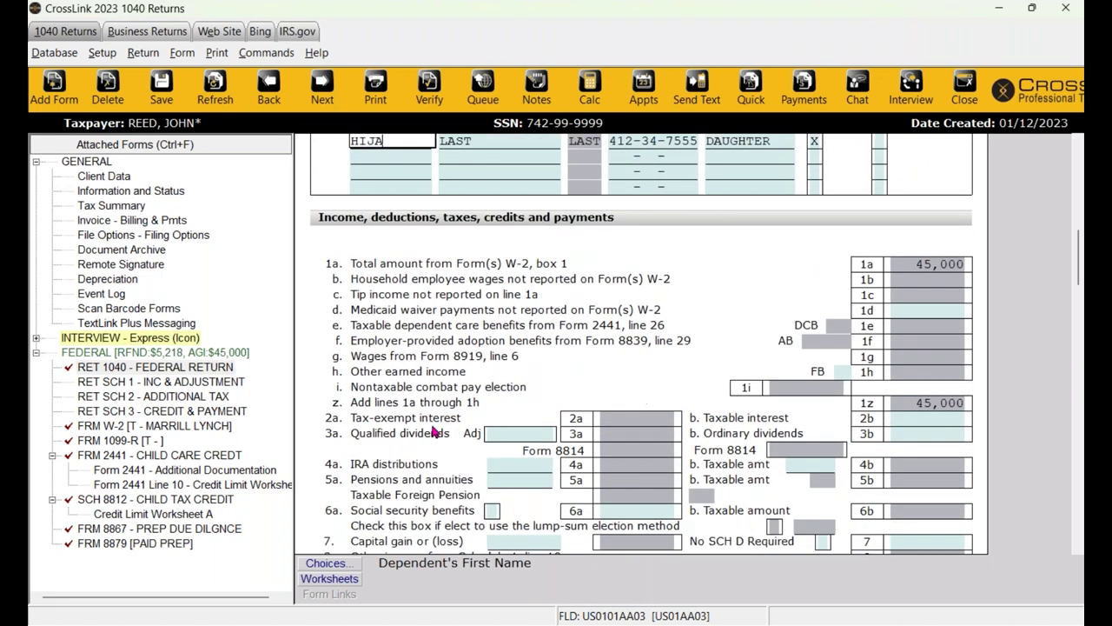
Inspect Form 1040 line 1a W-2 wages of 45,000 and line 1b household employee wages.
click(355, 265)
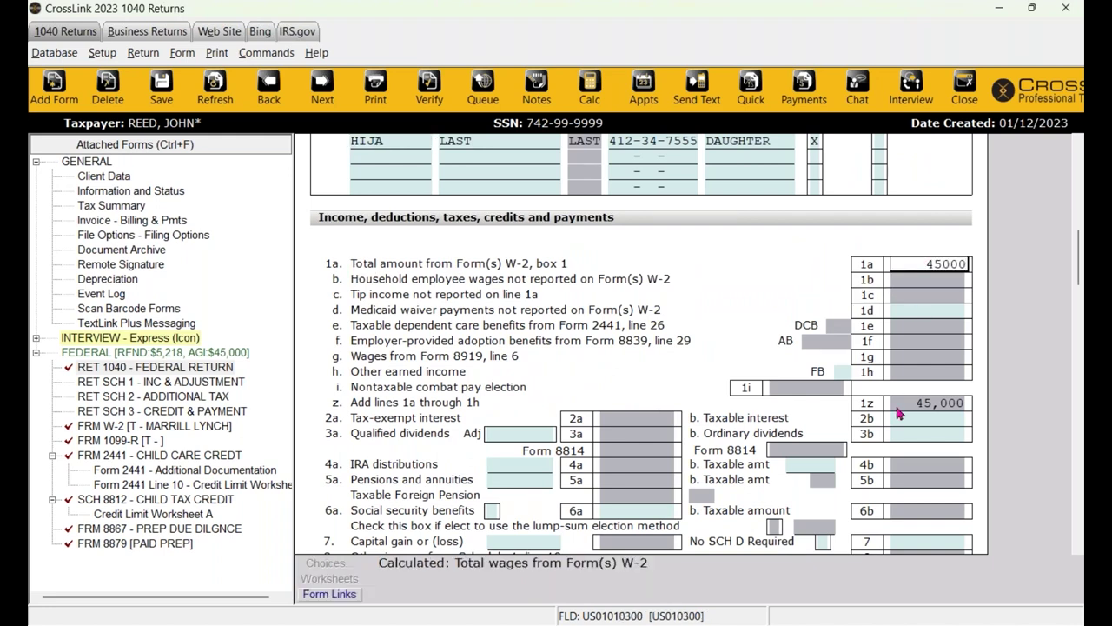
click(936, 287)
click(932, 270)
click(938, 278)
key(shift+Tab)
Review the taxpayer W-2 linked to line 1a, close the list, and keep 45,000 wages.
click(322, 600)
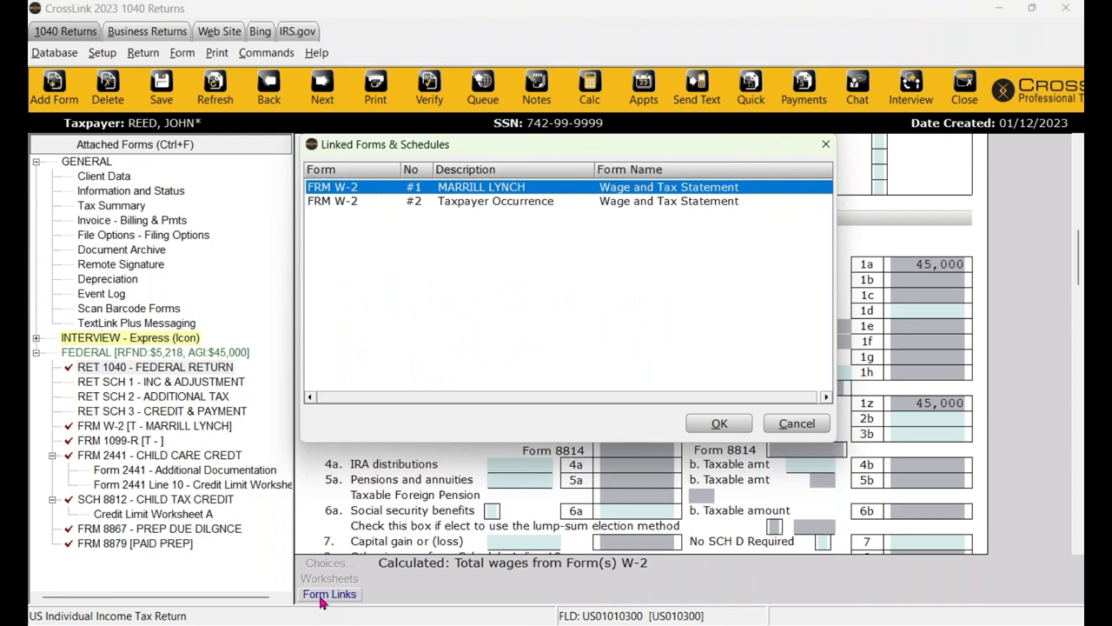
drag(623, 146, 467, 117)
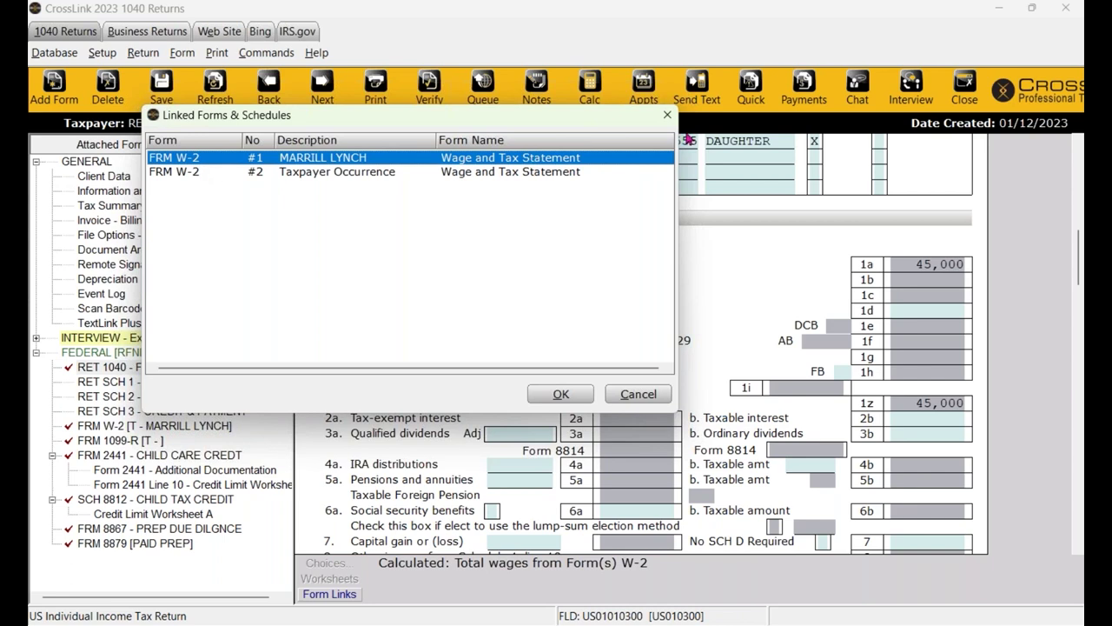
click(348, 178)
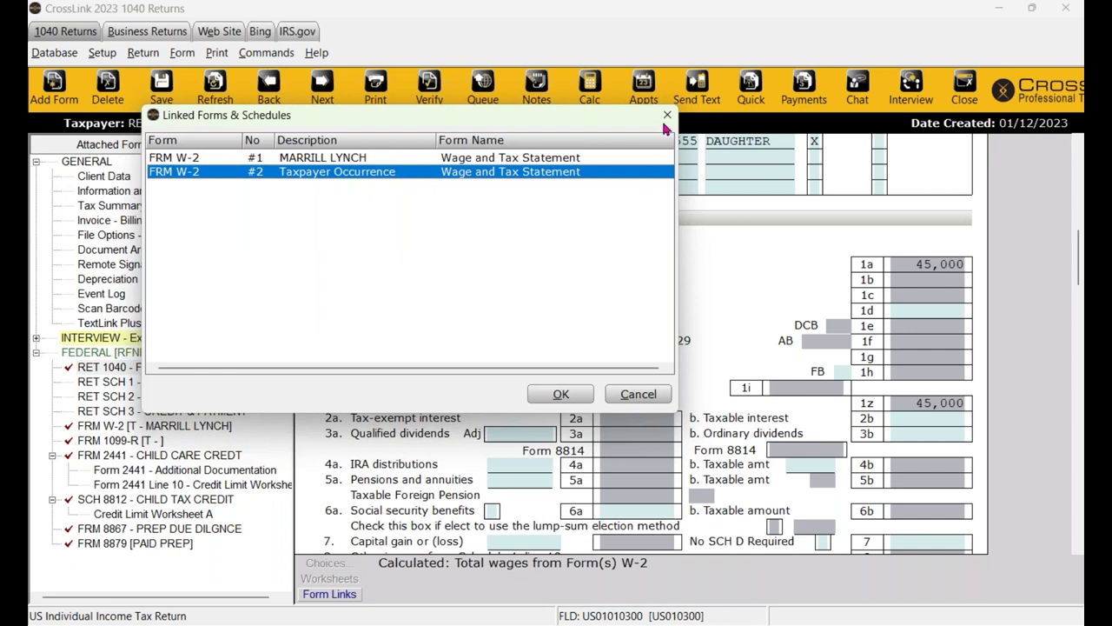
click(667, 115)
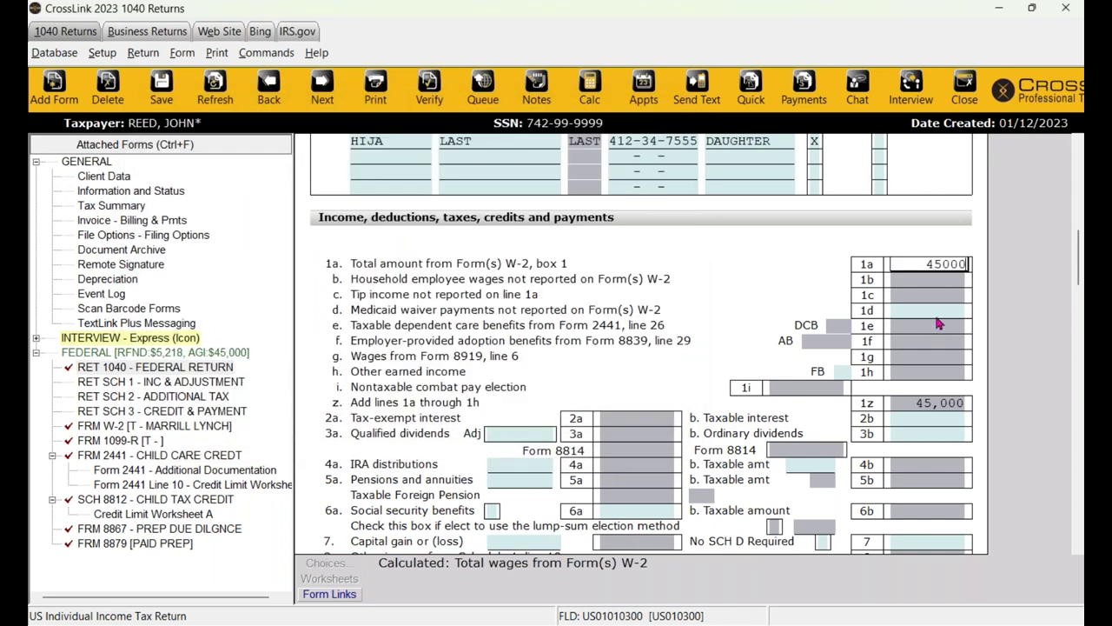
key(Return)
scroll(711, 493, down, 1)
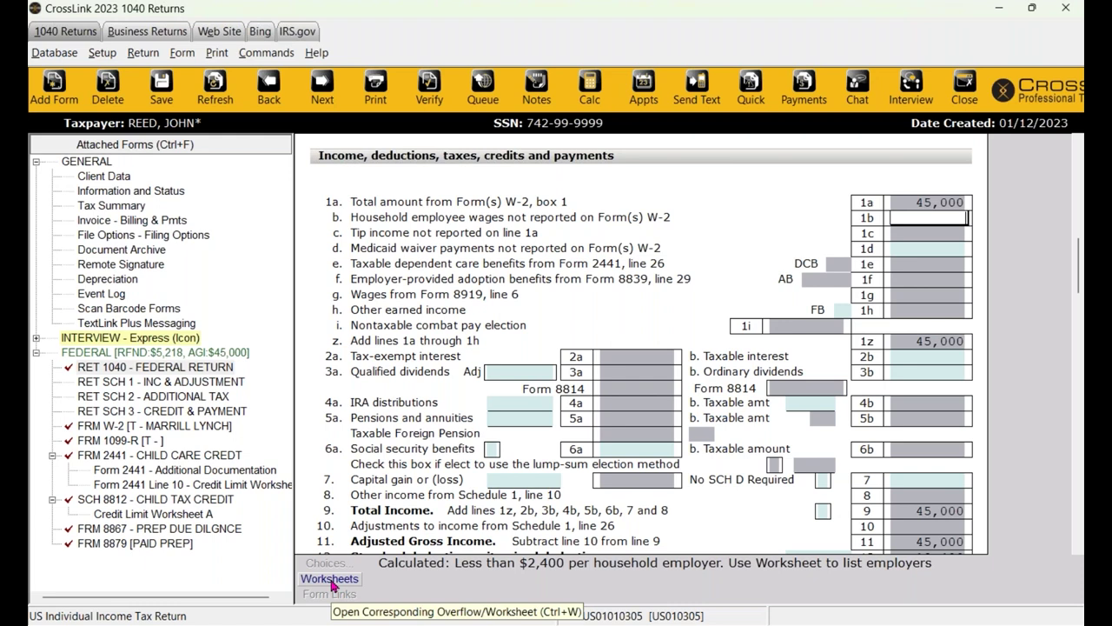
Bring up the line 1b Household Help worksheet and position it over the form.
click(330, 580)
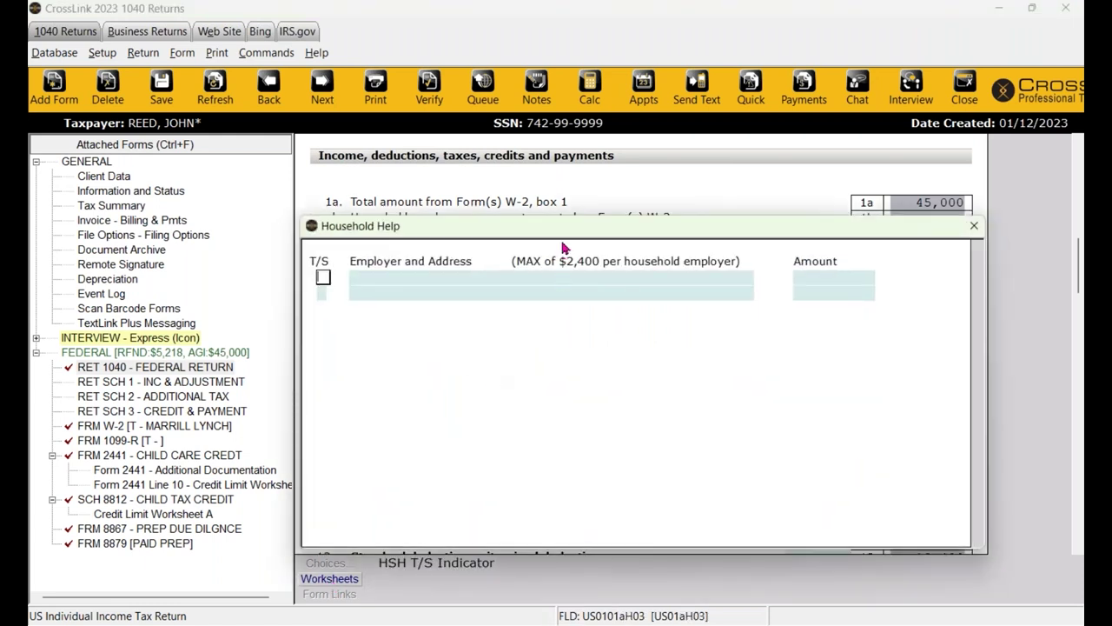
drag(570, 326, 395, 165)
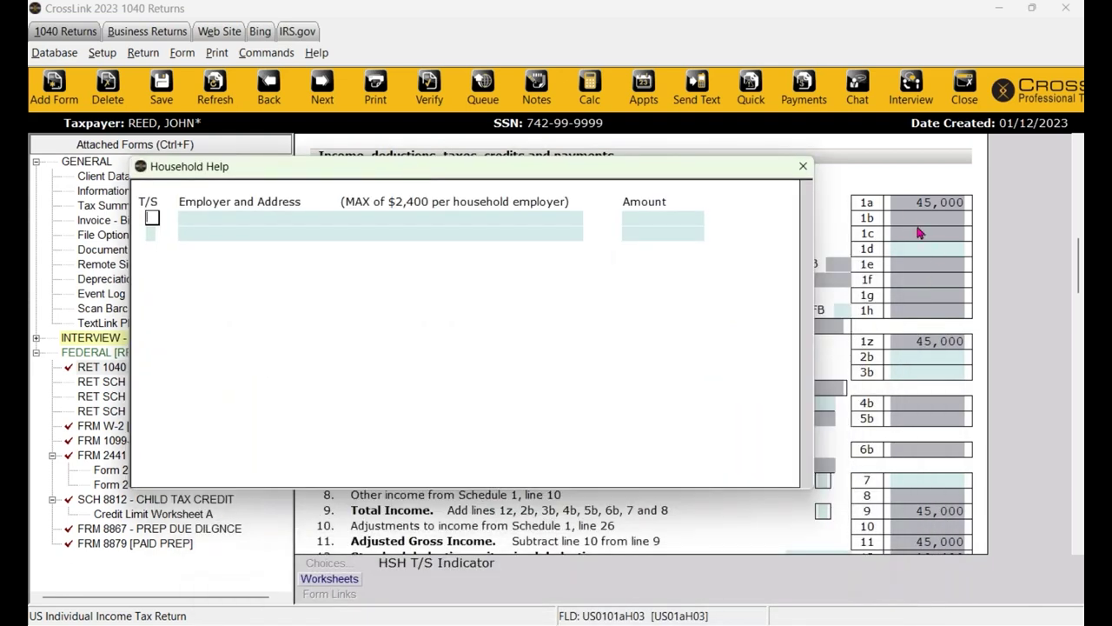
drag(542, 174, 633, 326)
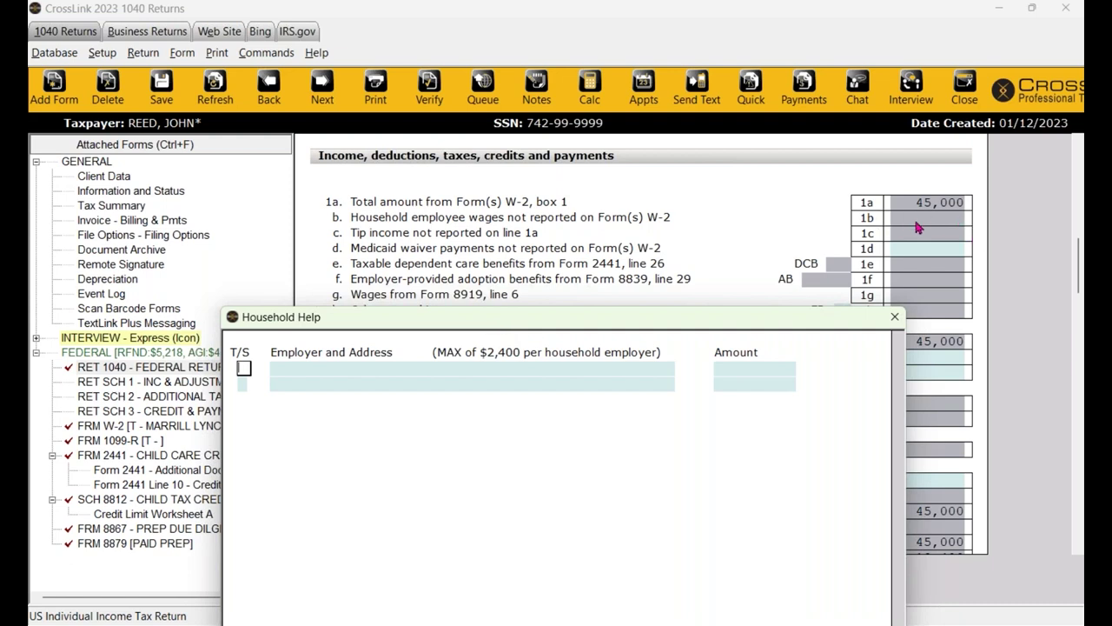
drag(315, 320, 283, 151)
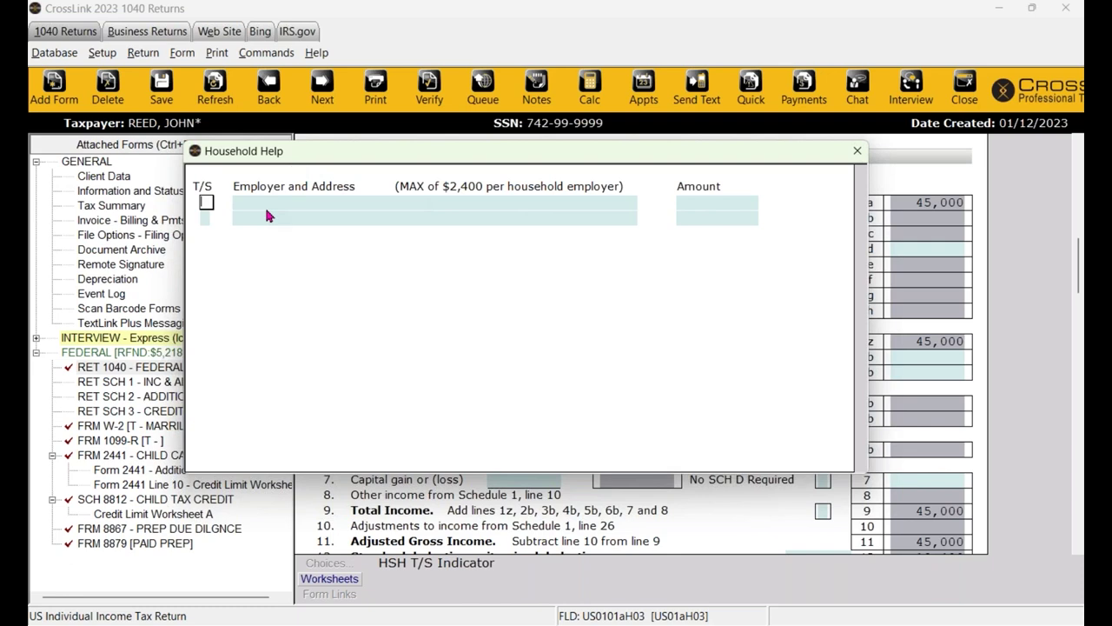
Enter 700 of taxpayer household wages from employer BUSINESS ONE and close the worksheet.
click(206, 201)
click(259, 193)
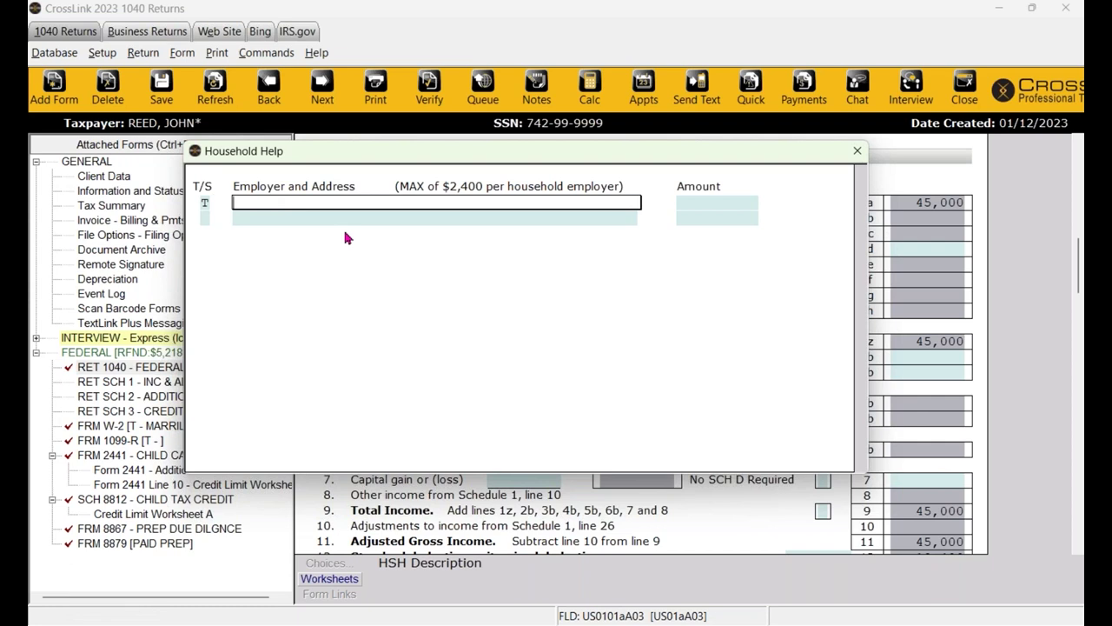
text(BUSINESS ONE)
key(Tab)
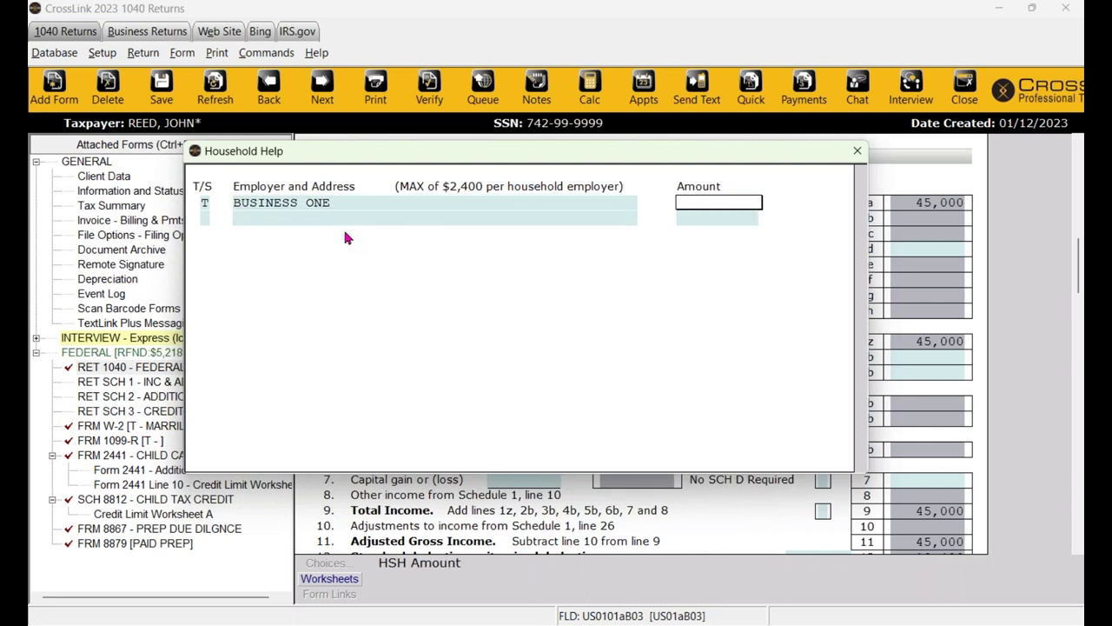
click(381, 210)
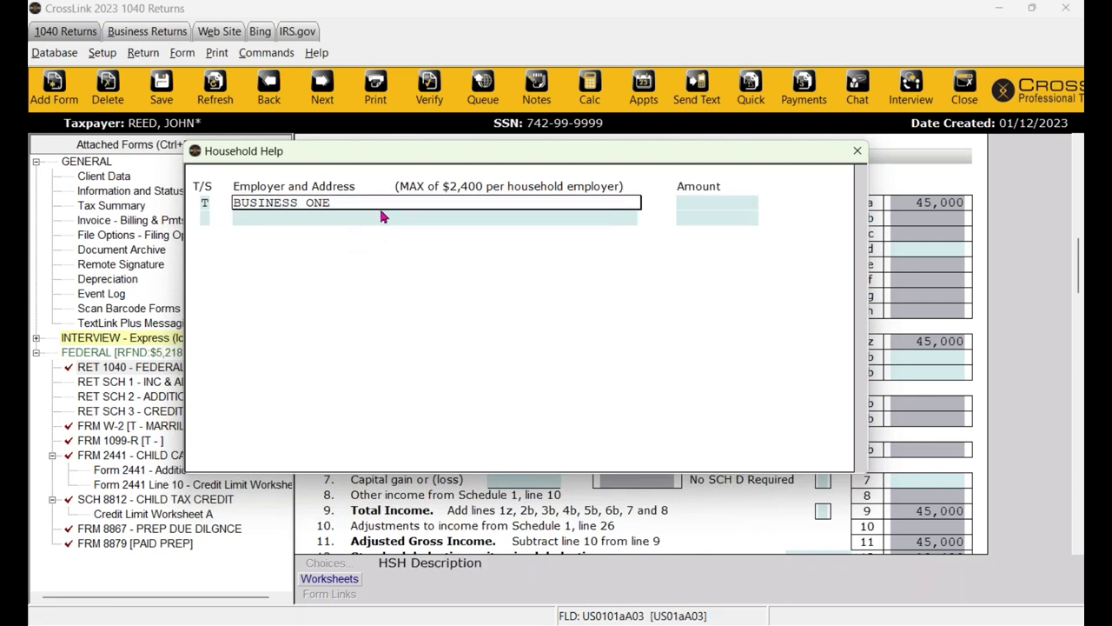
click(758, 203)
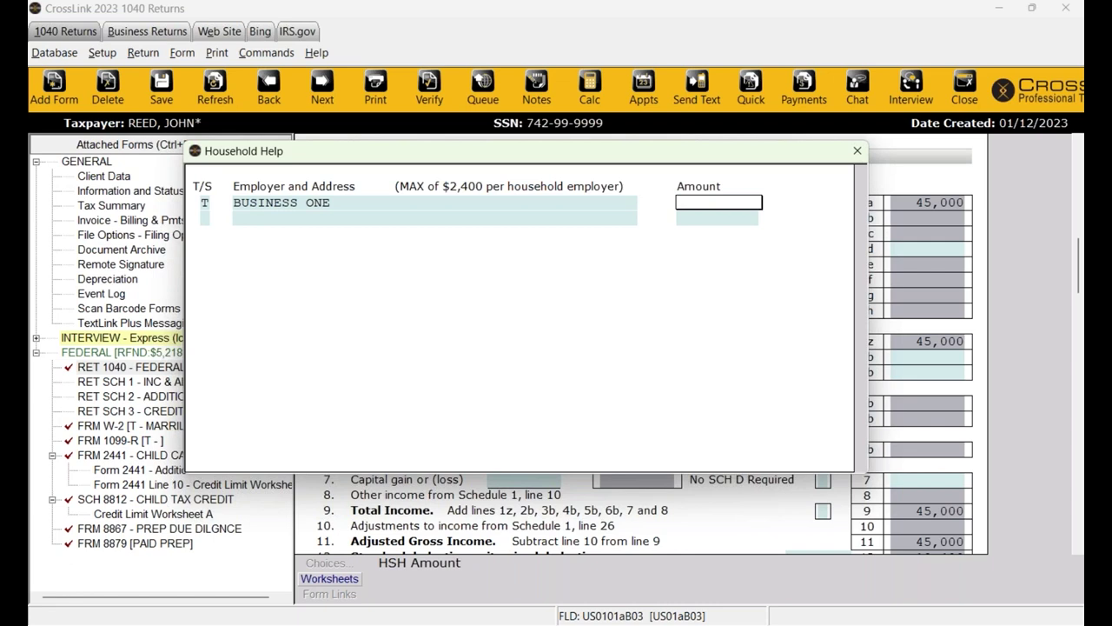
text(700)
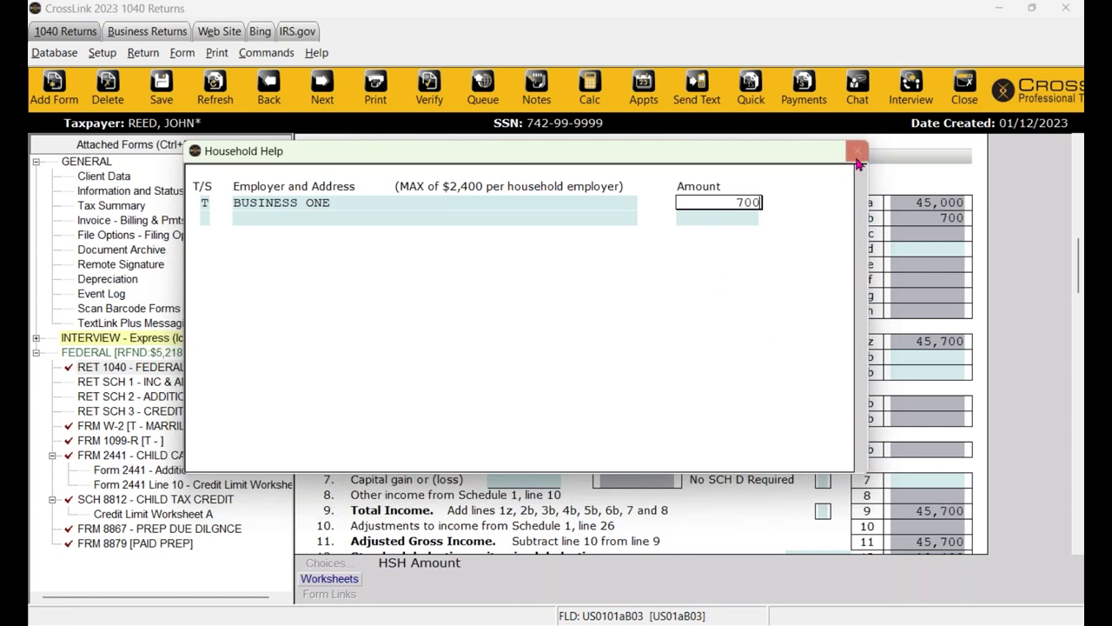
click(857, 151)
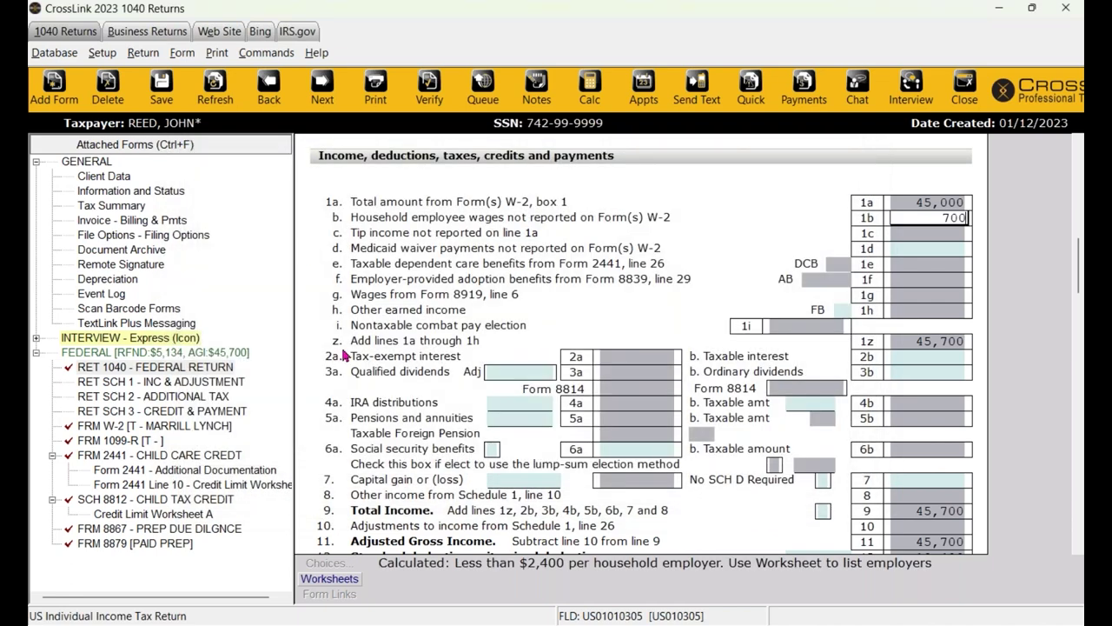
Enter 700 tip income on line 1c and accept the override.
click(928, 233)
click(930, 222)
click(942, 235)
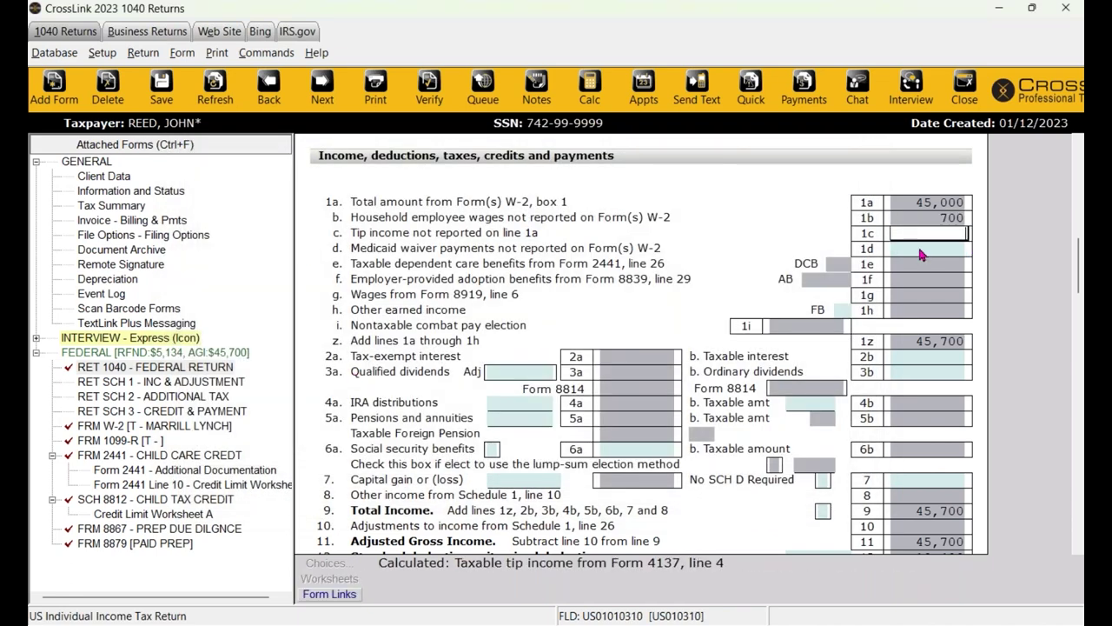
click(953, 223)
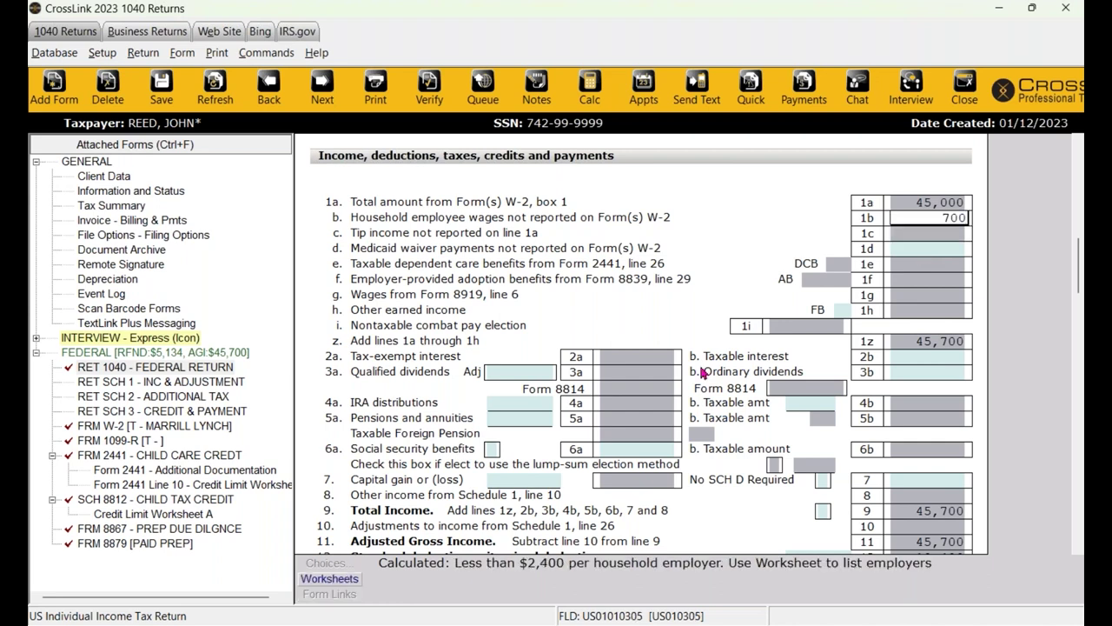
click(929, 235)
text(700)
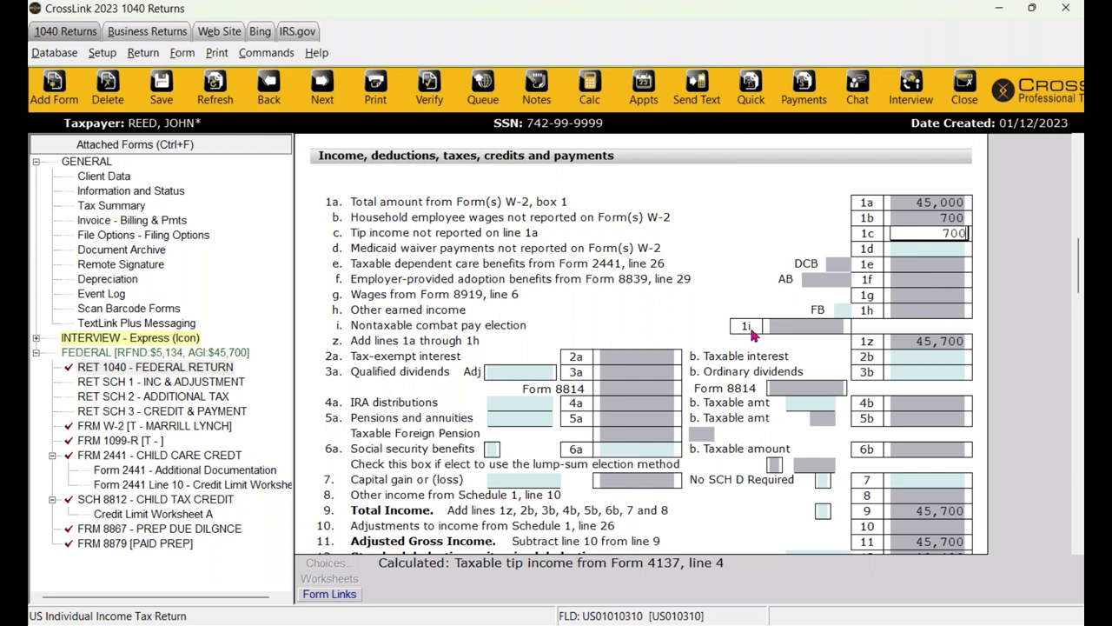
key(Return)
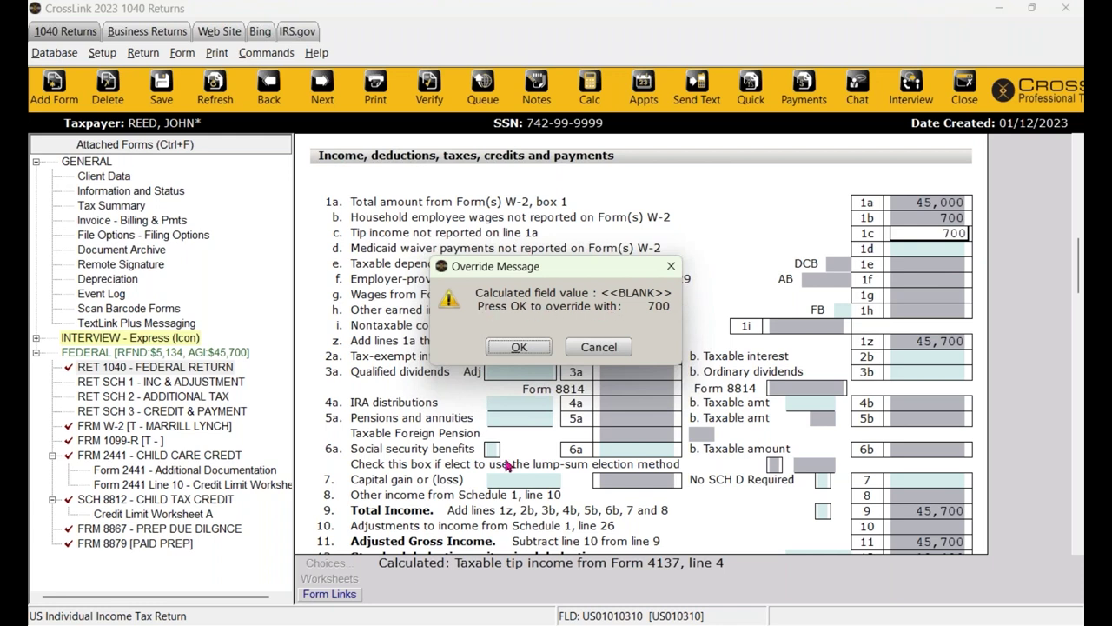
click(522, 348)
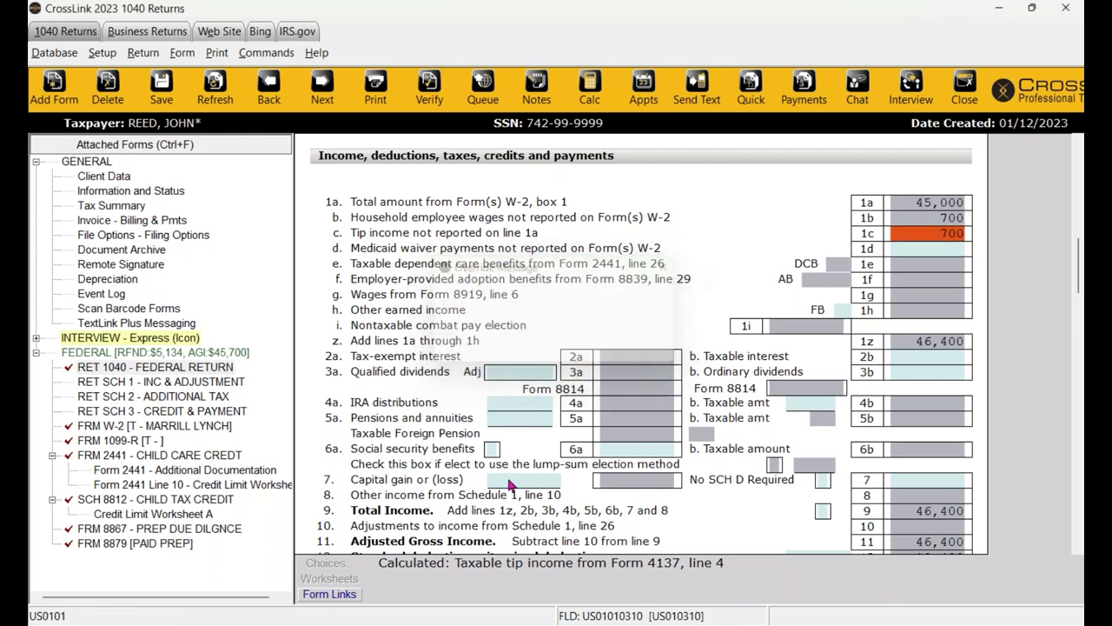
Reload RET 1040 and recheck lines 1c through 1f, recommitting the 700 on line 1c.
click(161, 369)
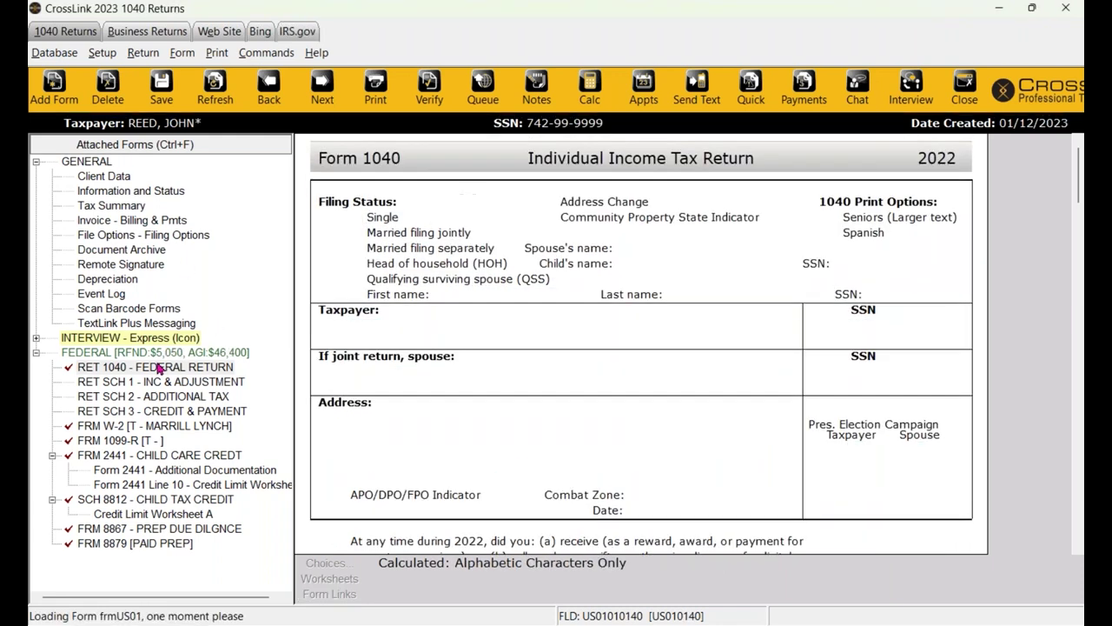
scroll(788, 411, down, 10)
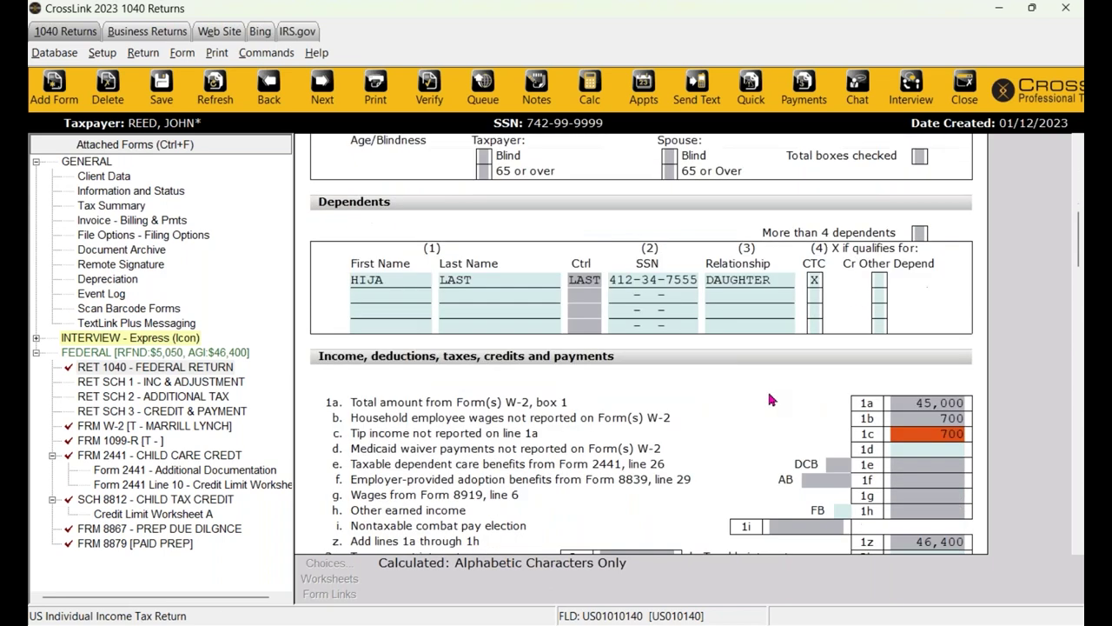
click(920, 253)
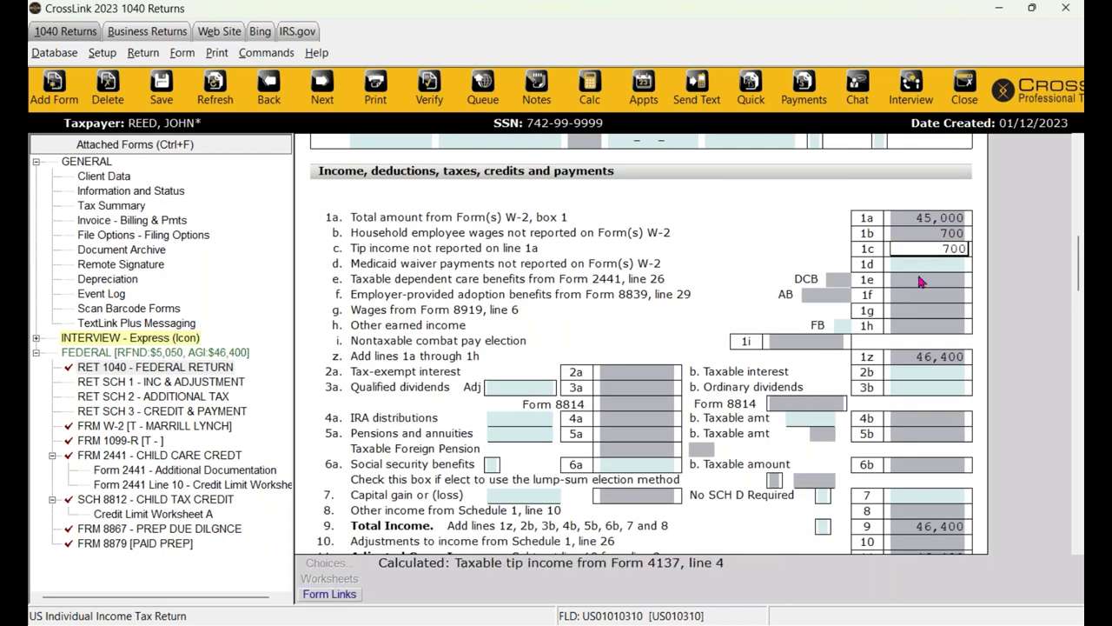
click(917, 280)
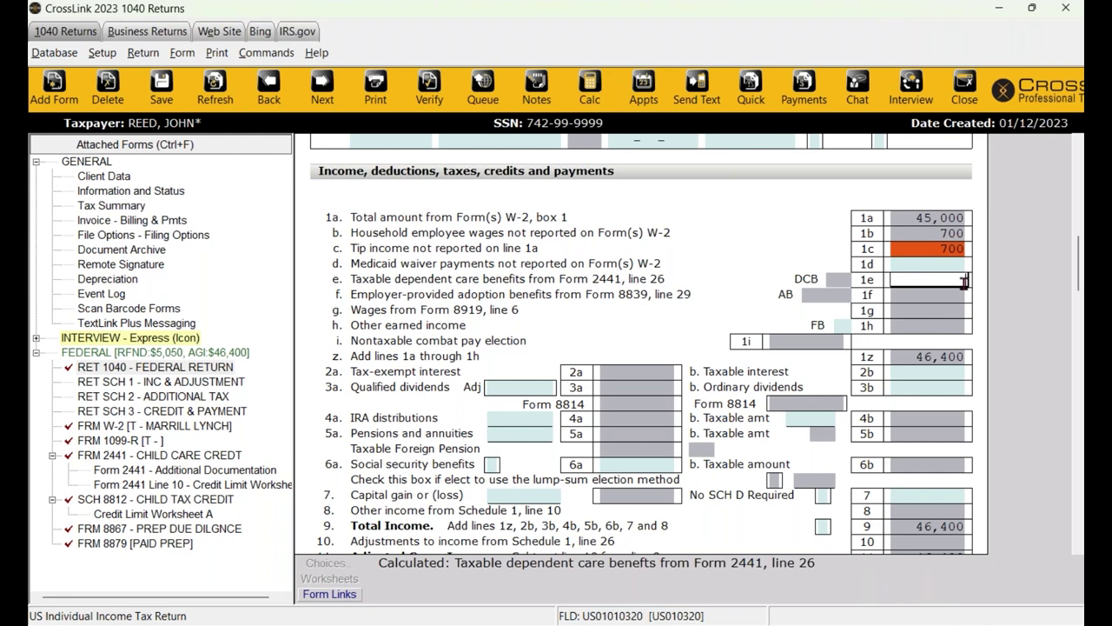
click(949, 249)
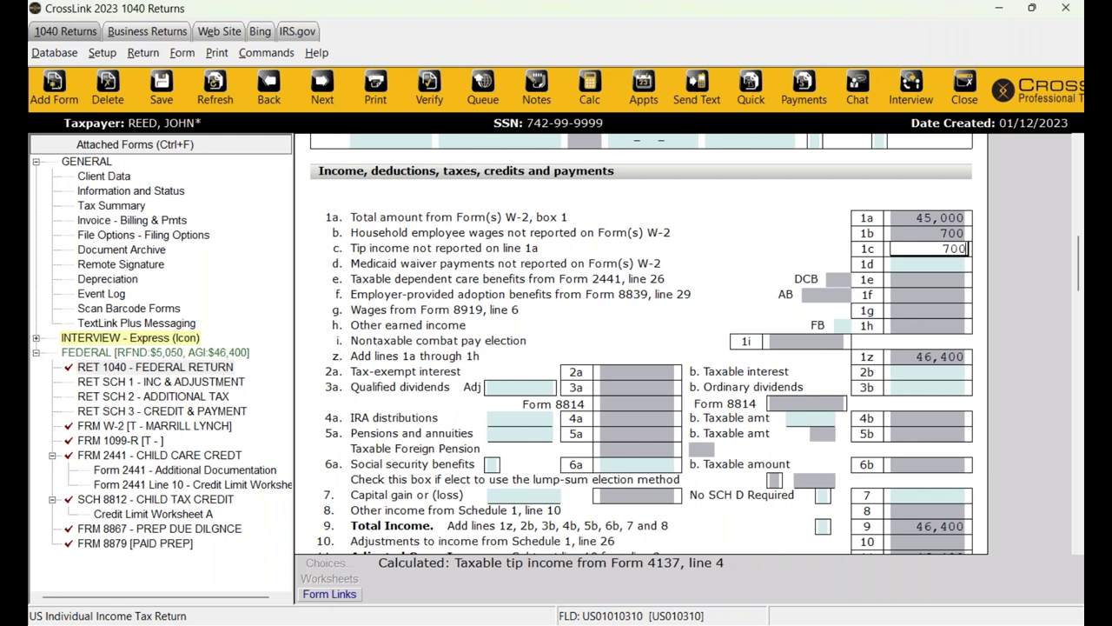
click(939, 294)
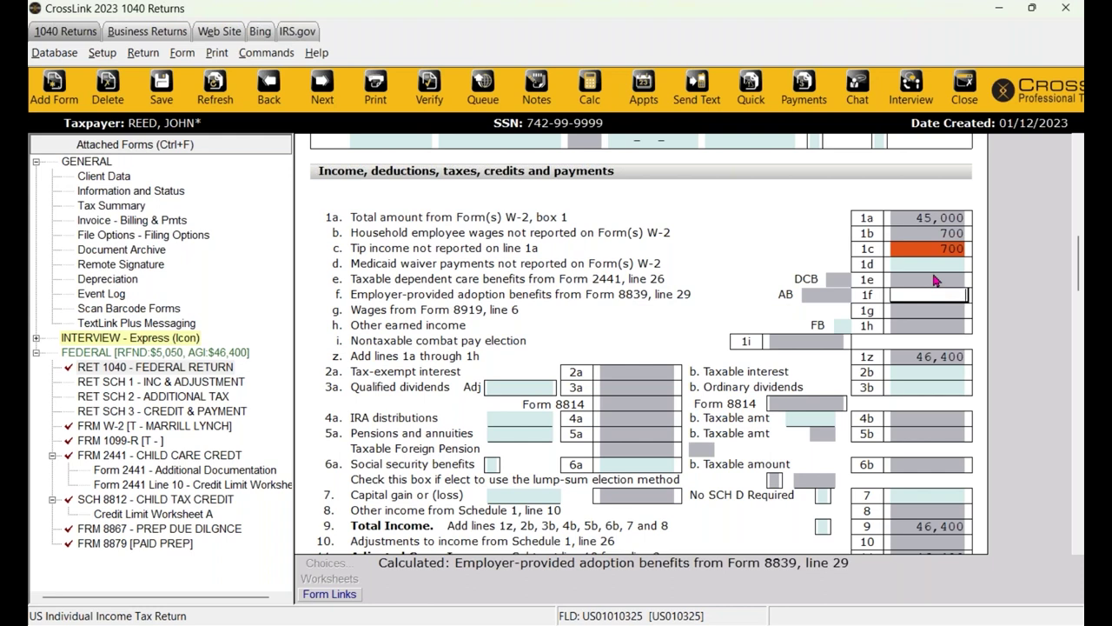
scroll(936, 279, up, 1)
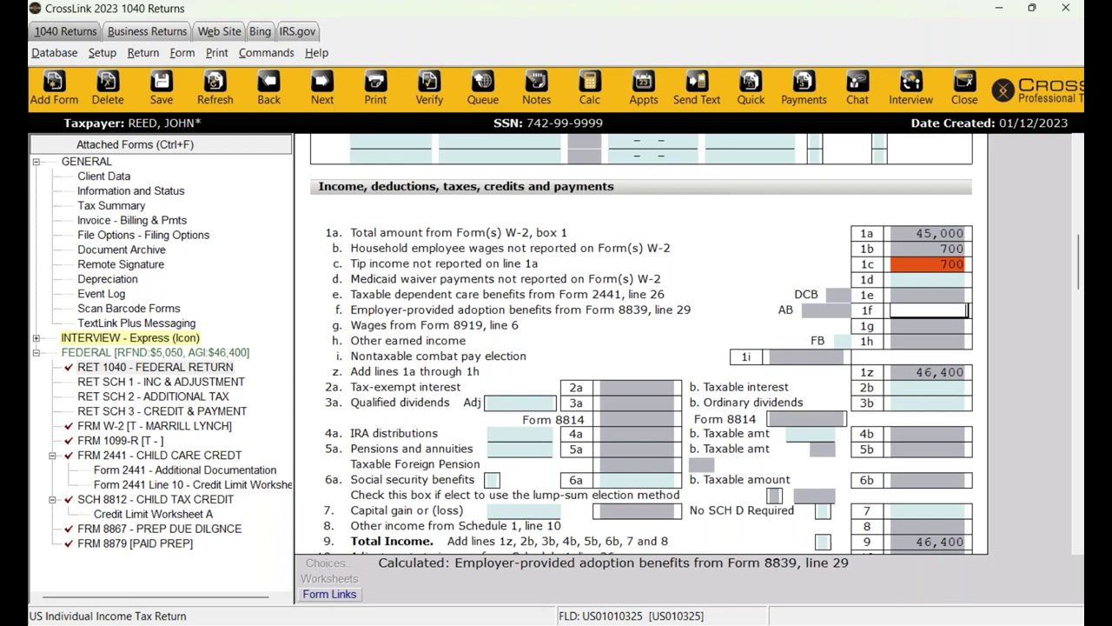
click(928, 263)
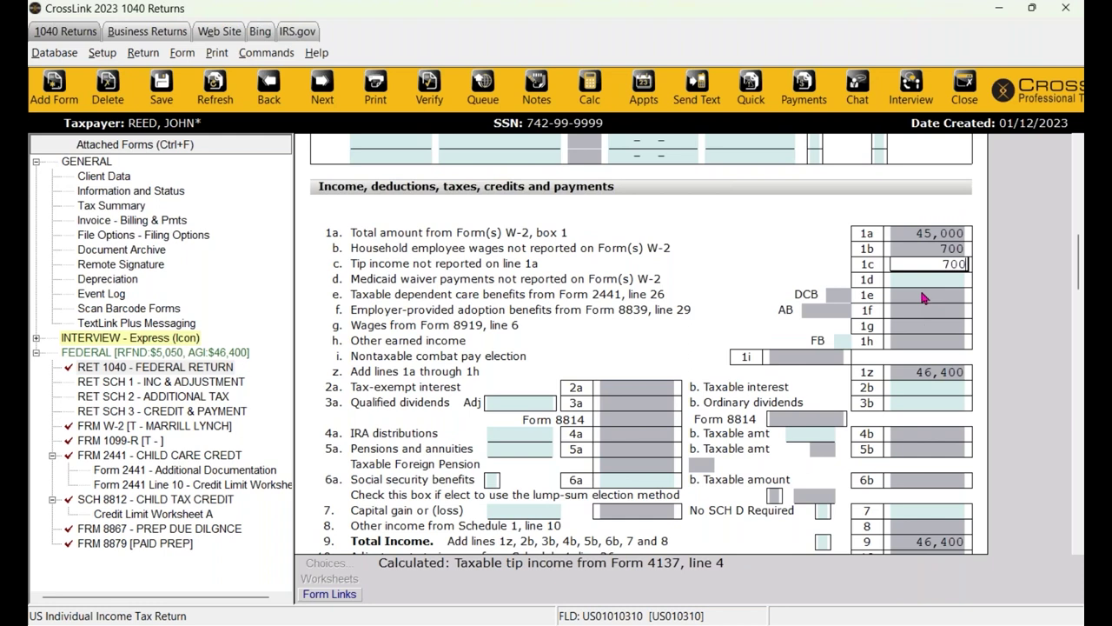
click(926, 297)
click(919, 265)
key(Return)
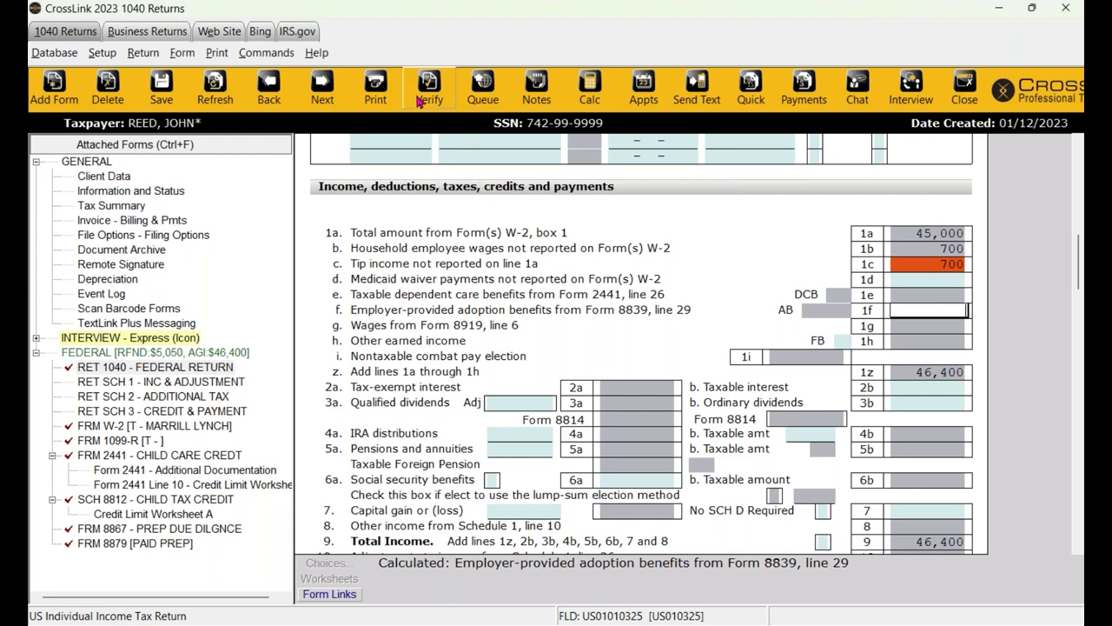
Verify the return, pick the RET 1040 override warning, and jump to overridden line 1c.
click(421, 101)
scroll(683, 358, down, 5)
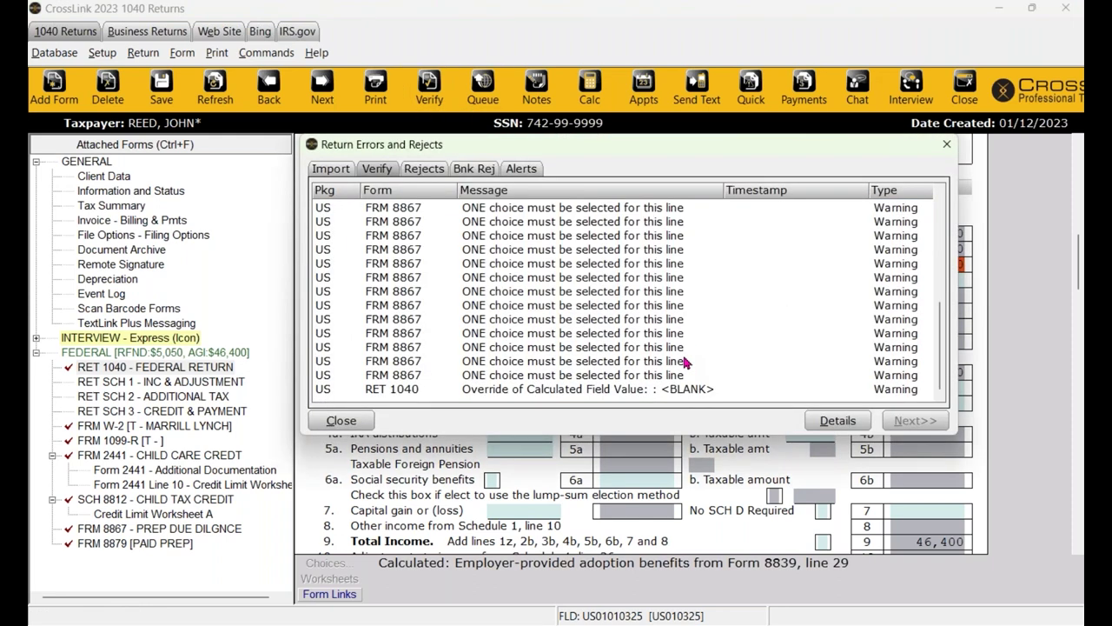
click(551, 392)
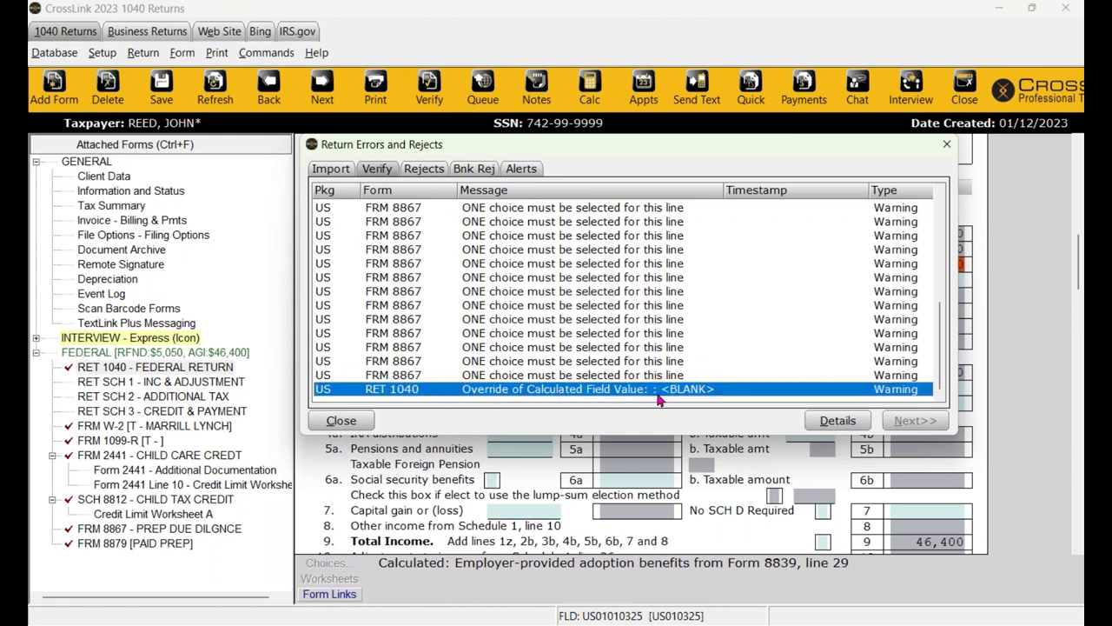
double_click(598, 390)
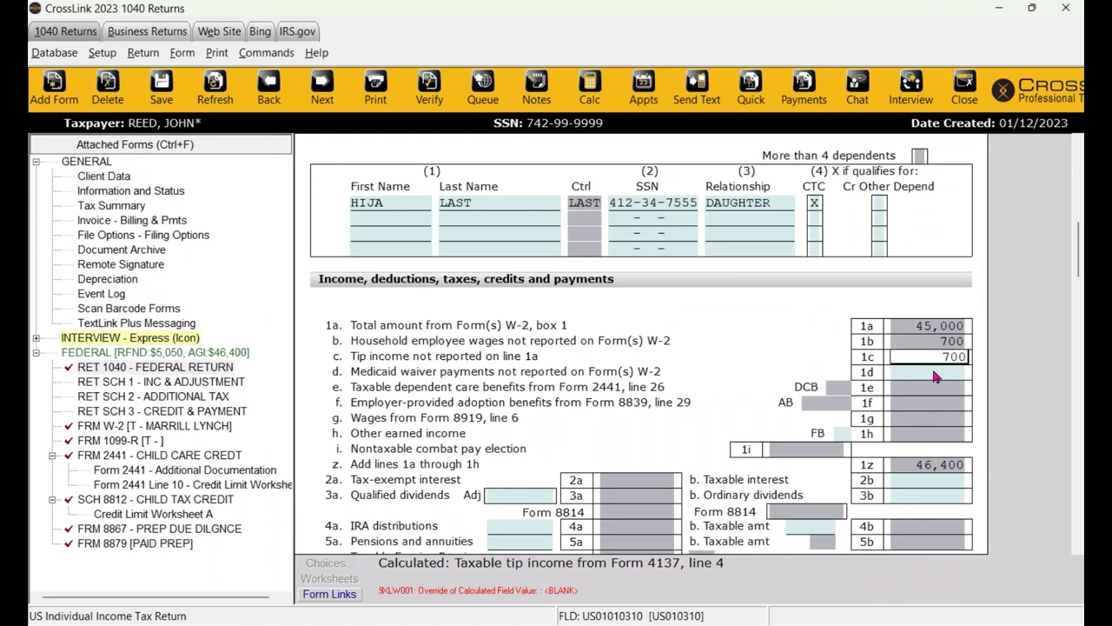
click(932, 403)
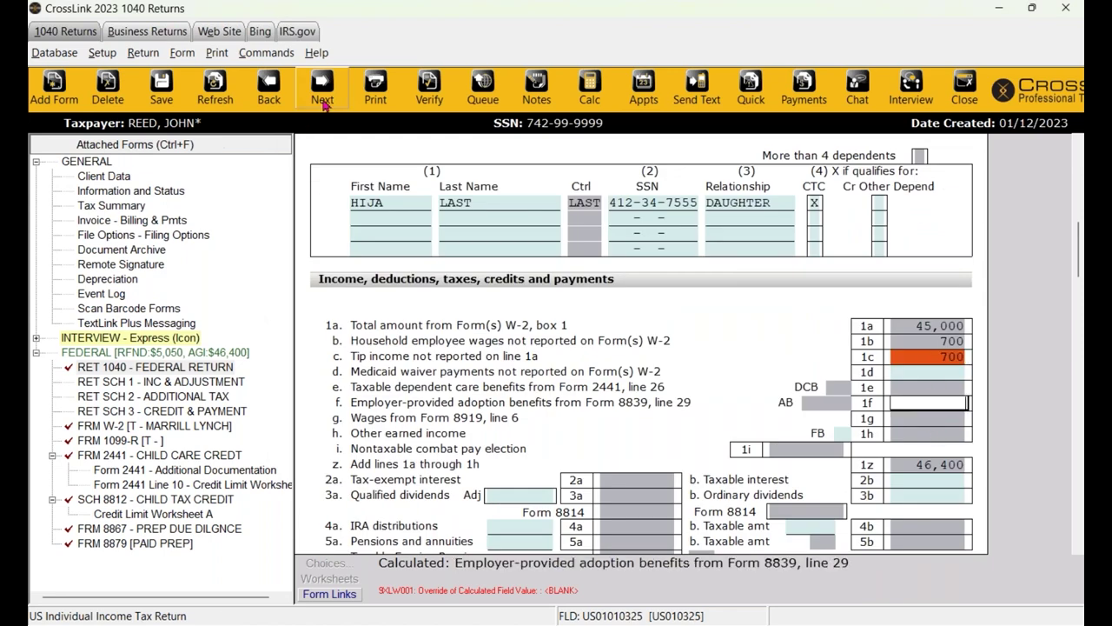
click(419, 101)
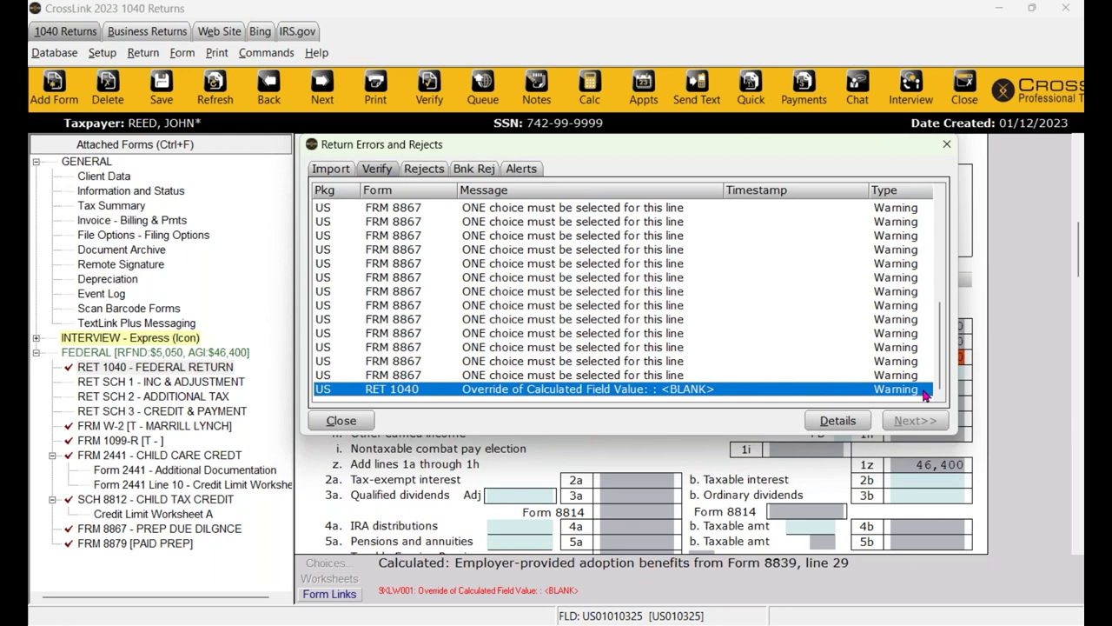
click(943, 149)
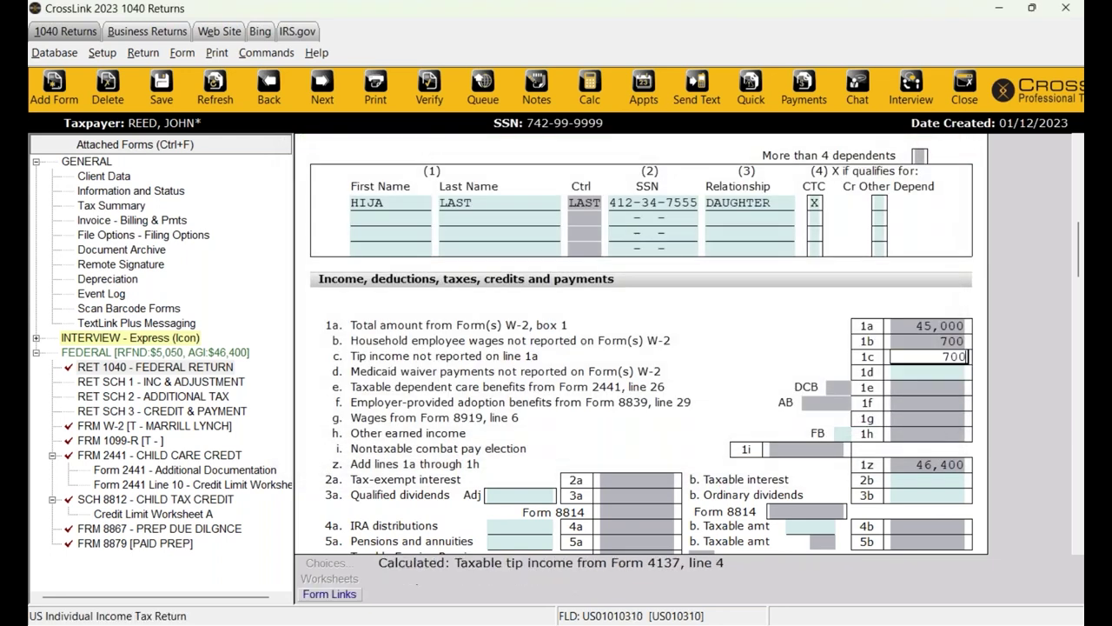
Clear the 700 override on line 1c, then review Form 1040 back to the client data section.
right_click(913, 356)
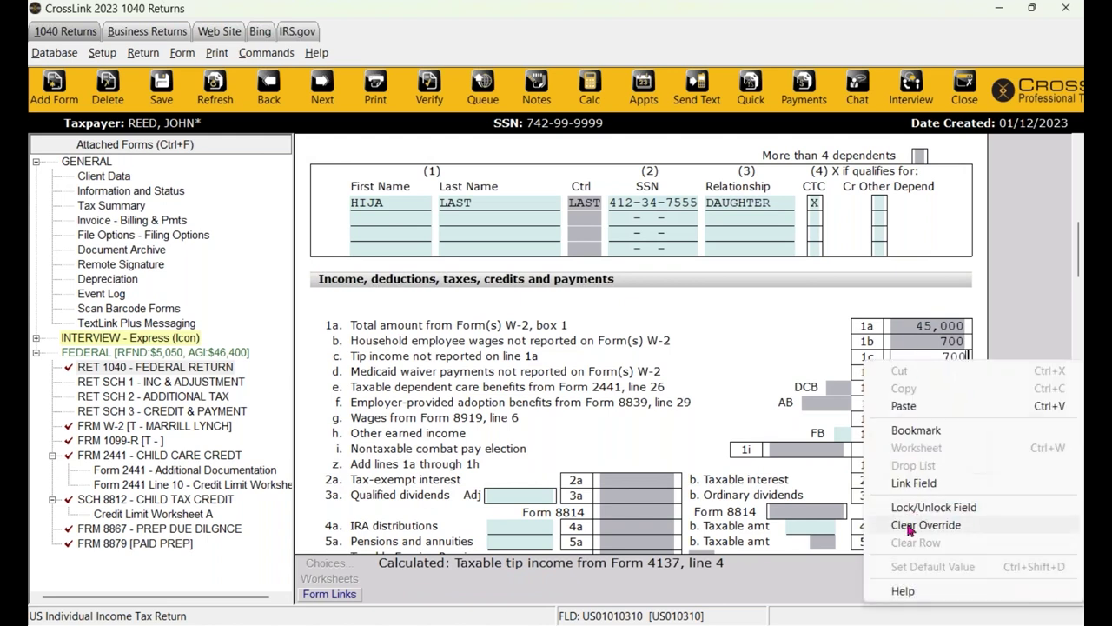
click(951, 526)
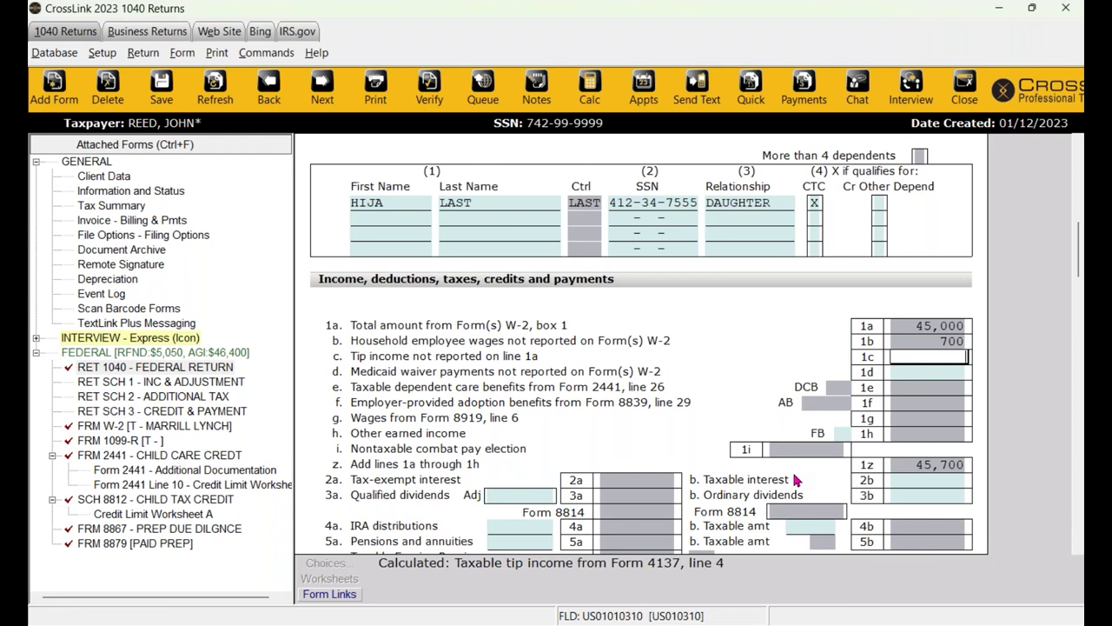
scroll(600, 363, down, 8)
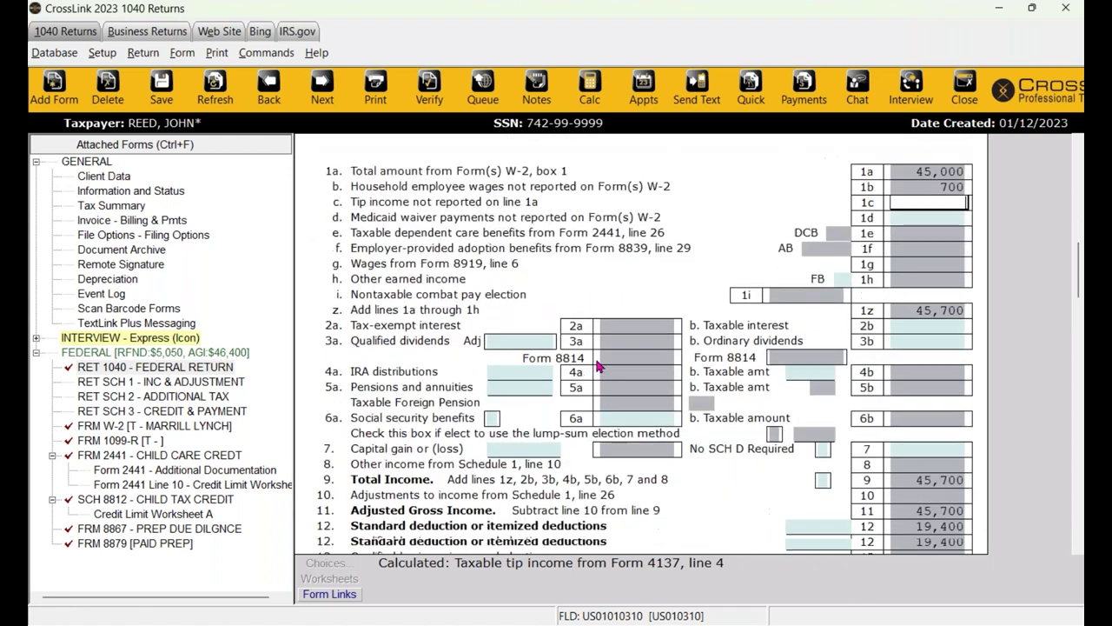
scroll(598, 367, down, 8)
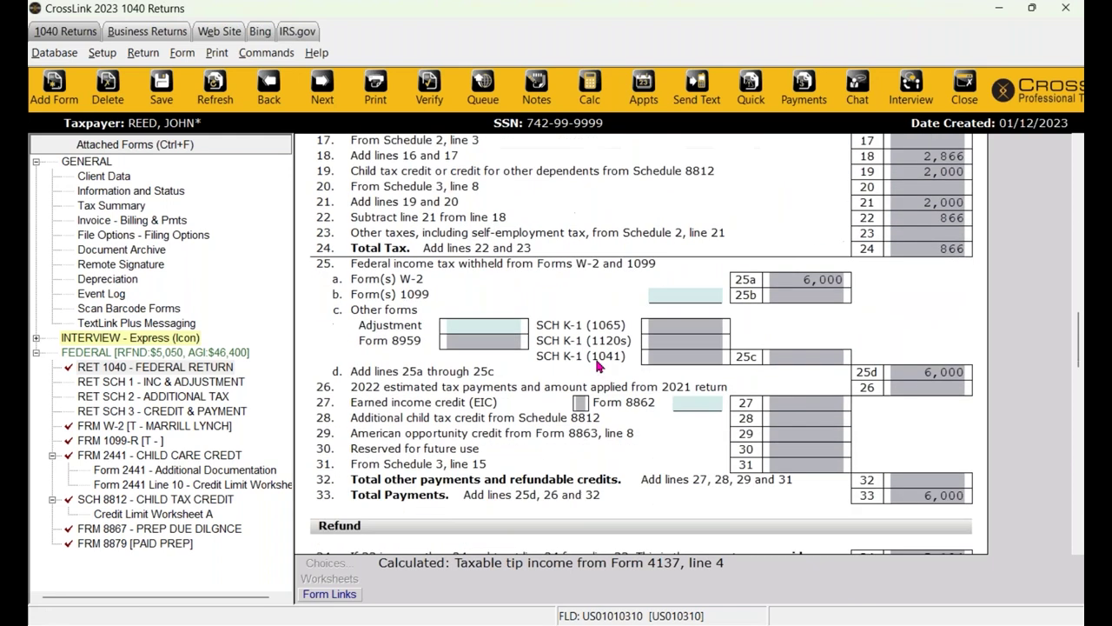
scroll(598, 367, down, 1)
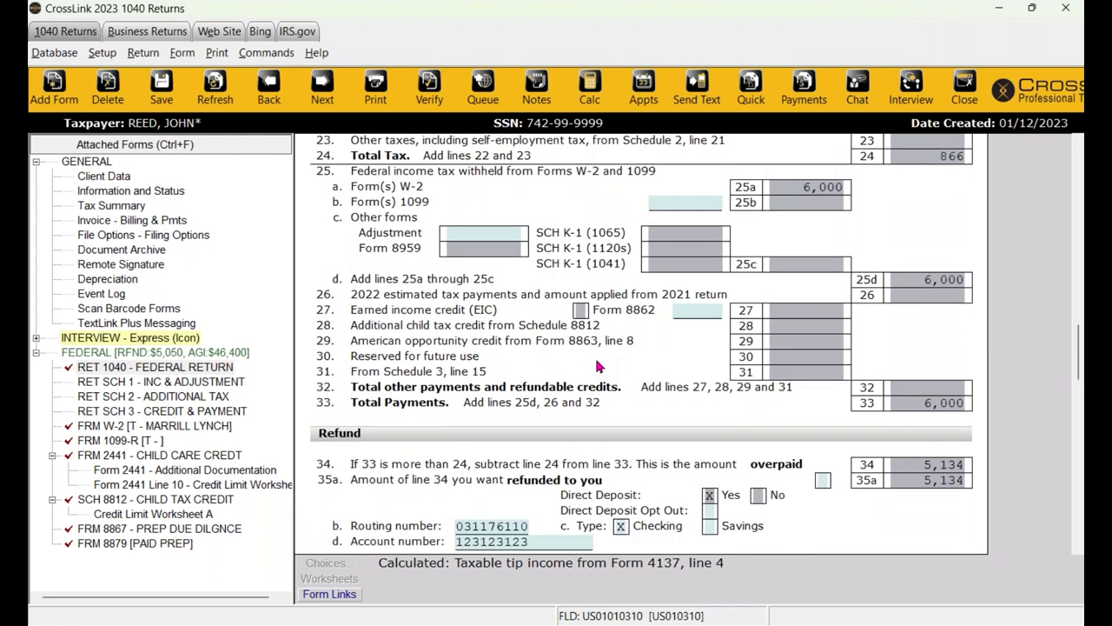
scroll(598, 367, up, 20)
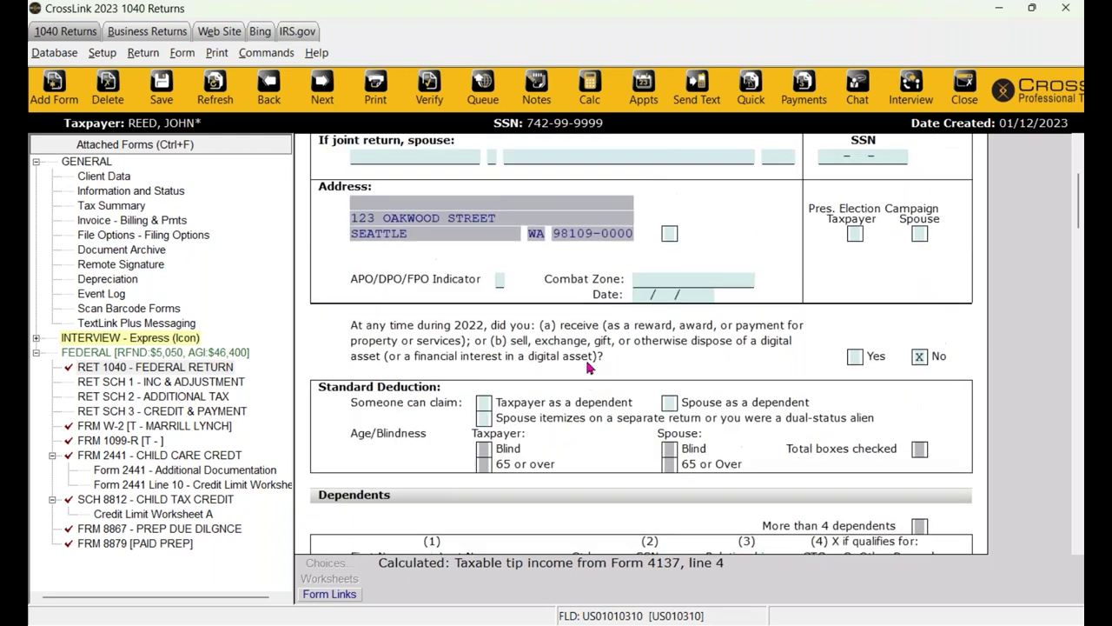
scroll(587, 368, up, 5)
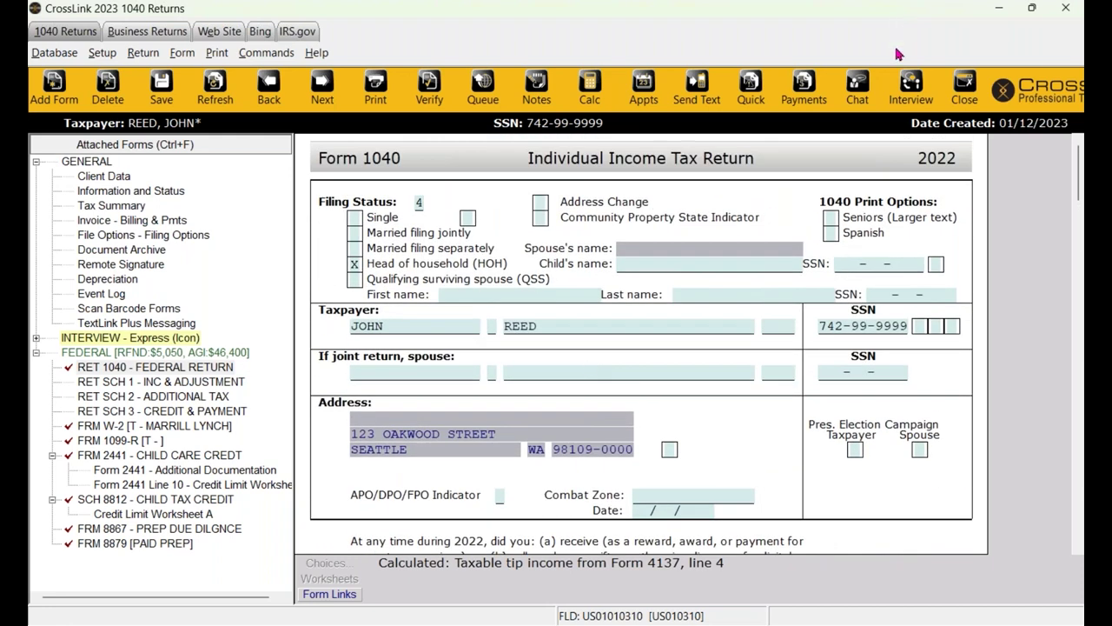
click(111, 179)
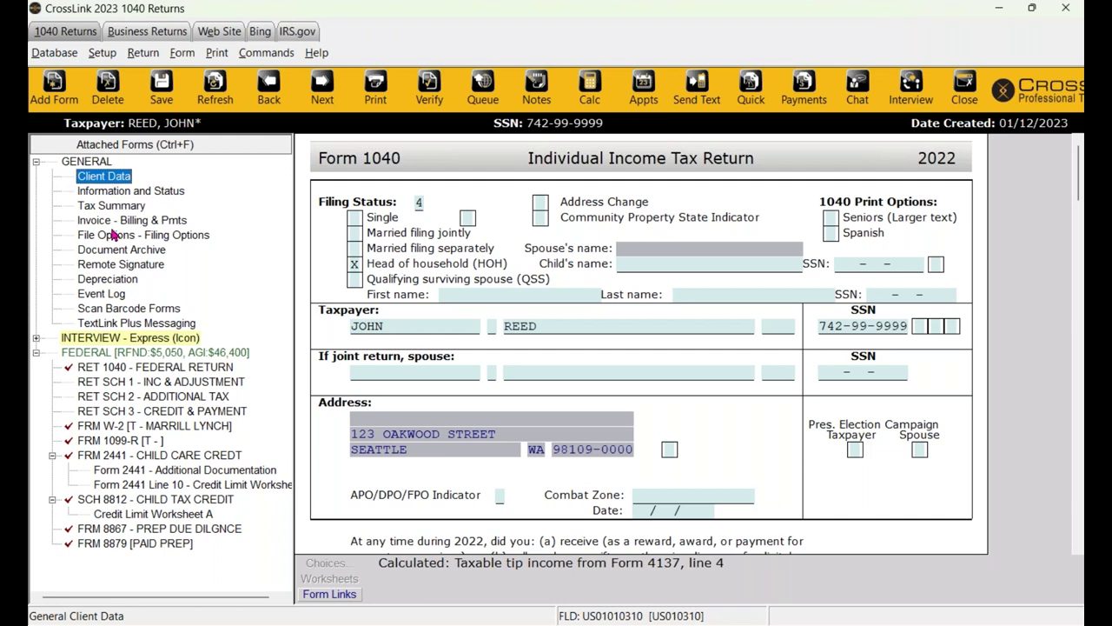
Review the invoice's itemized form billing: RET 1040 at 150.00 and FRM W-2 at 50.00.
click(118, 222)
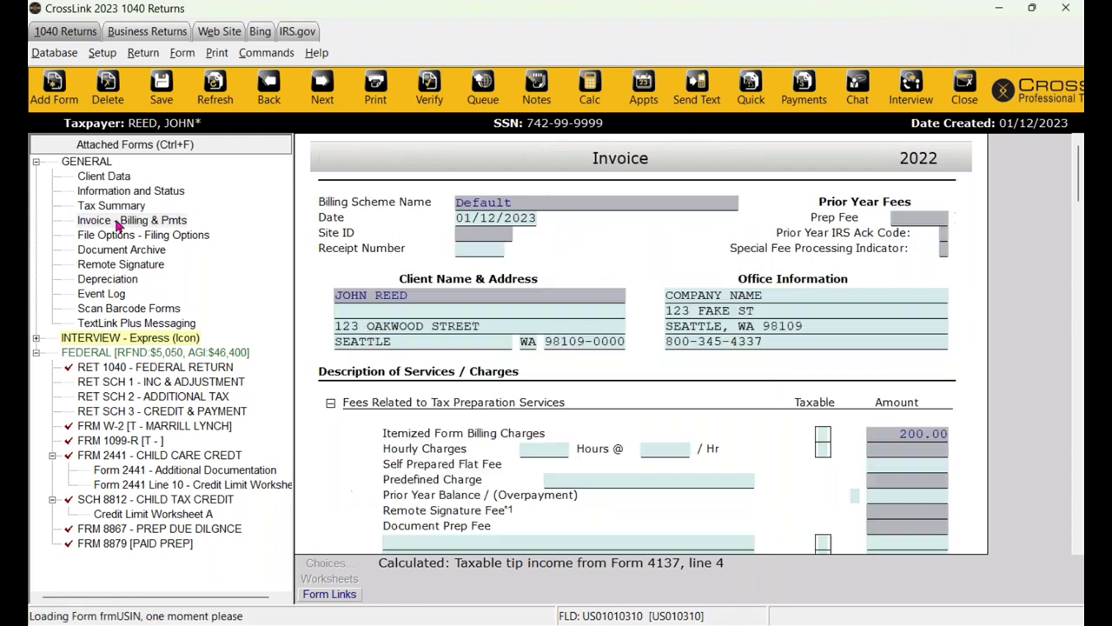
scroll(578, 366, down, 1)
scroll(578, 365, down, 1)
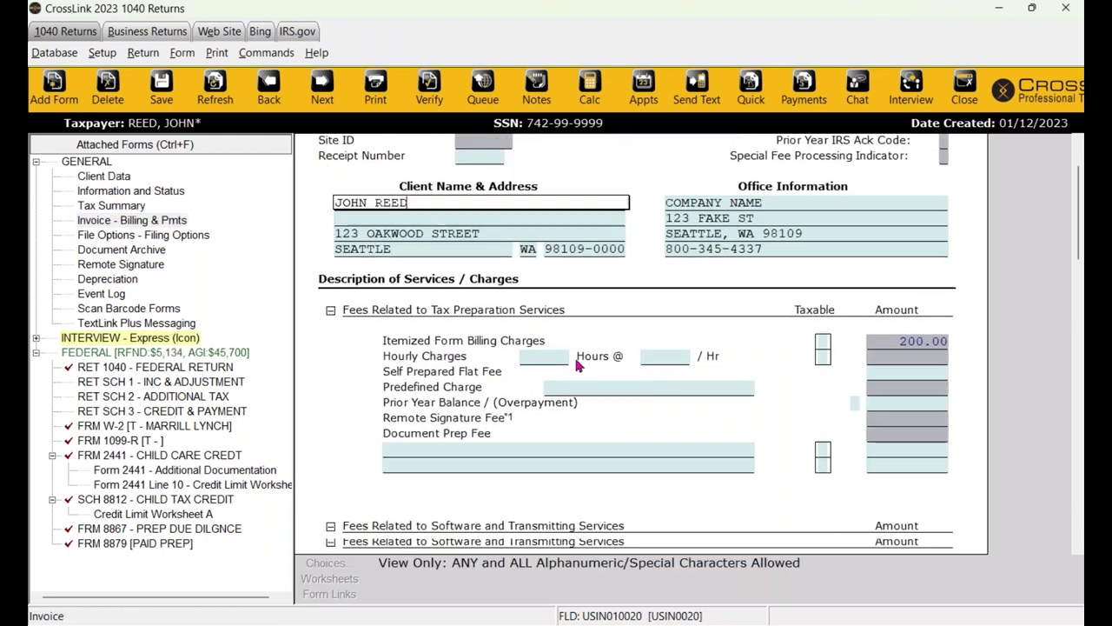
scroll(578, 366, down, 2)
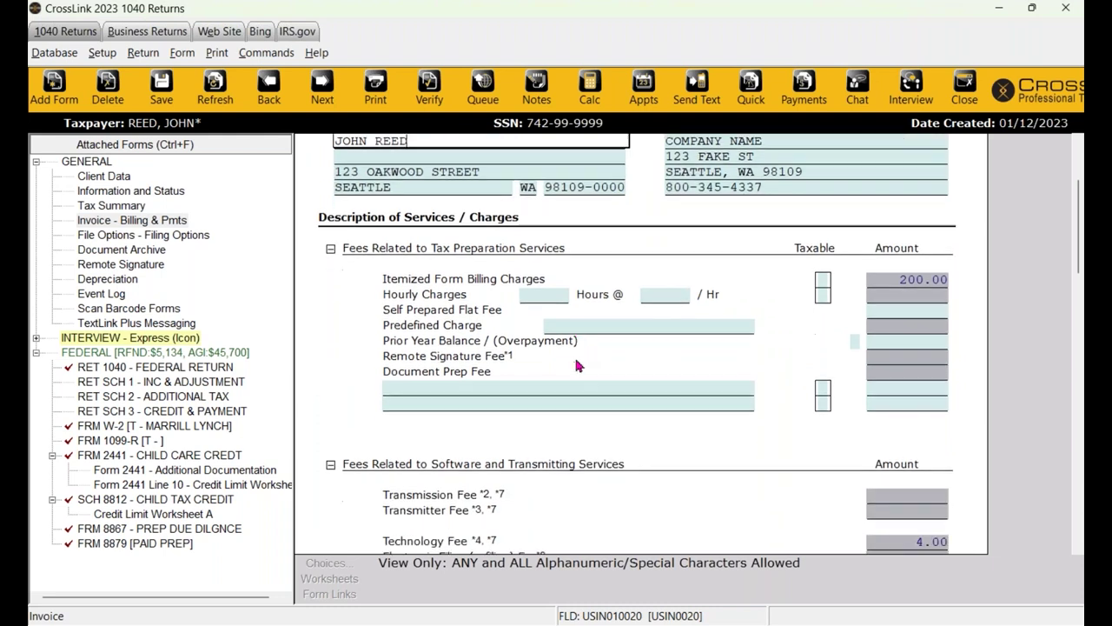
scroll(578, 365, down, 1)
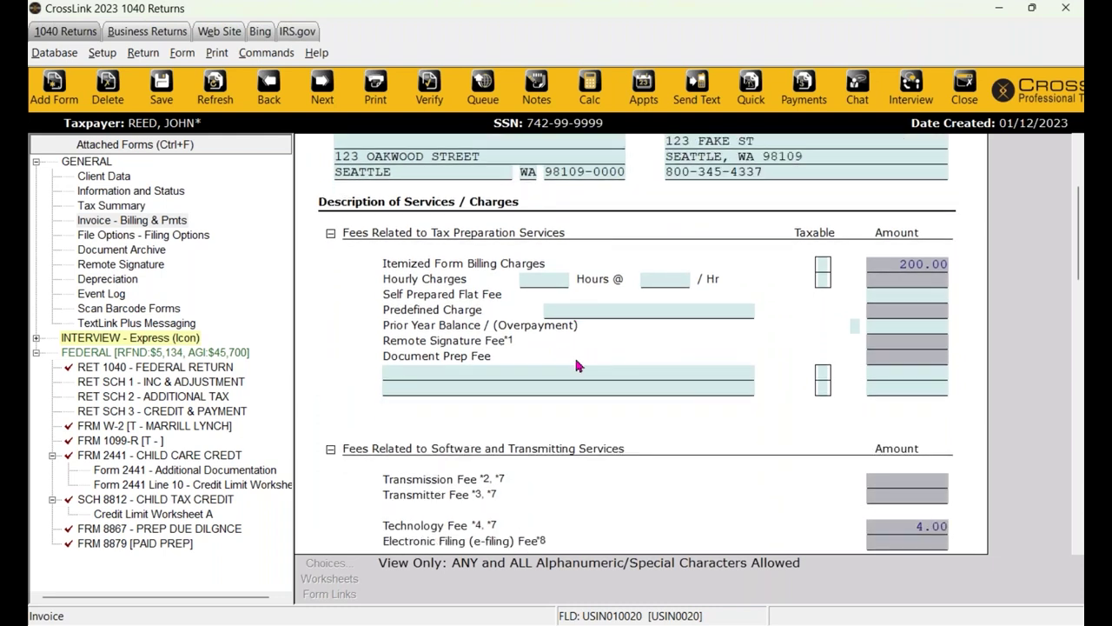
scroll(578, 366, down, 8)
scroll(578, 366, down, 16)
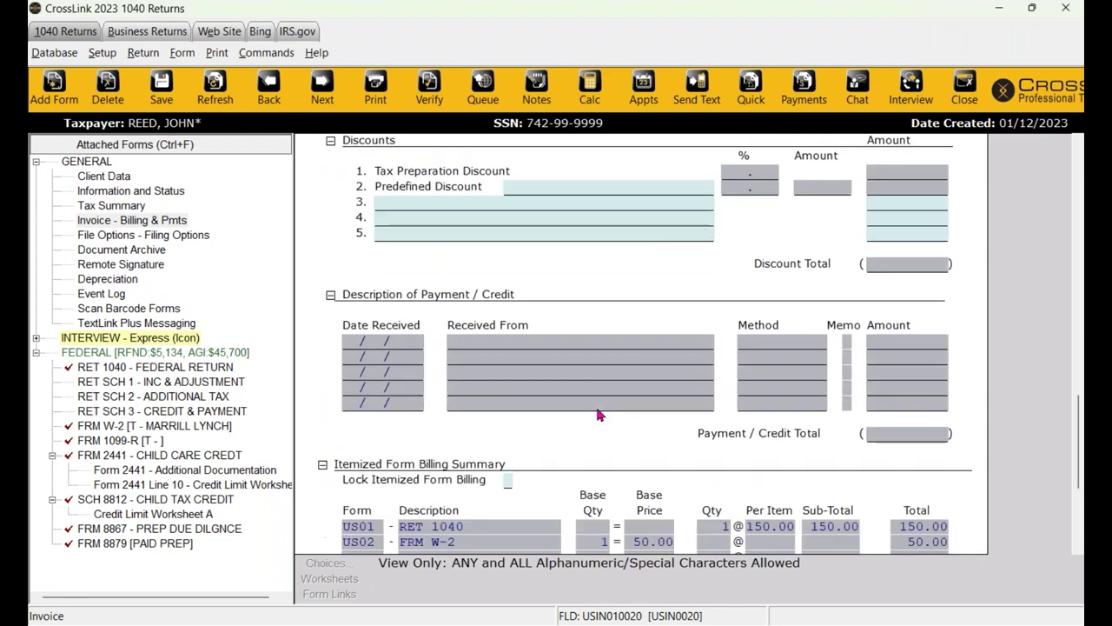
scroll(598, 415, down, 3)
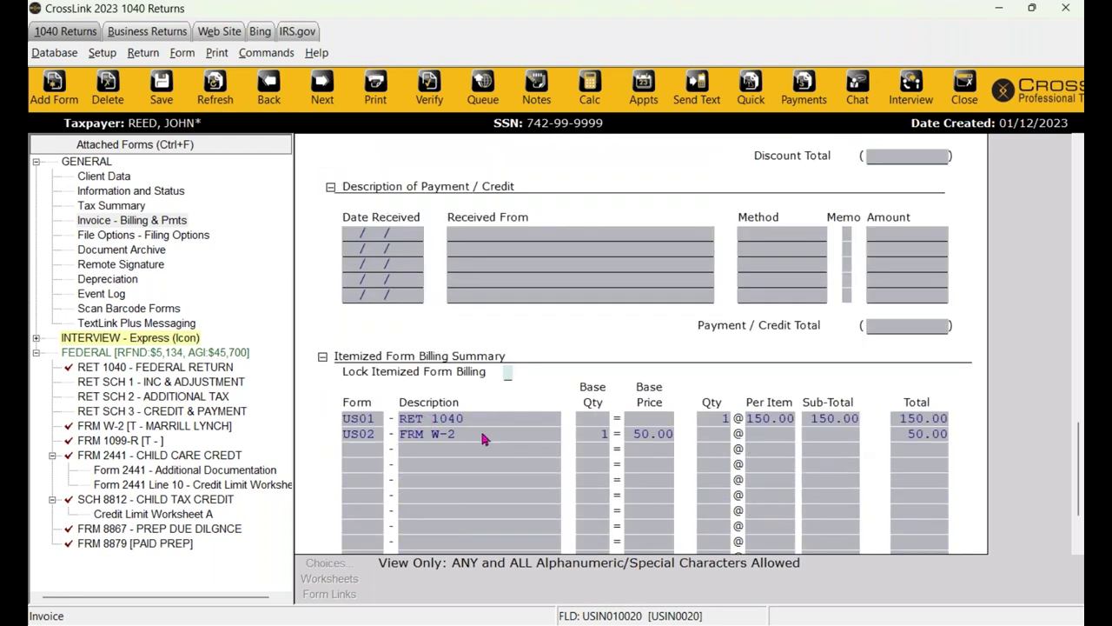
scroll(484, 439, down, 2)
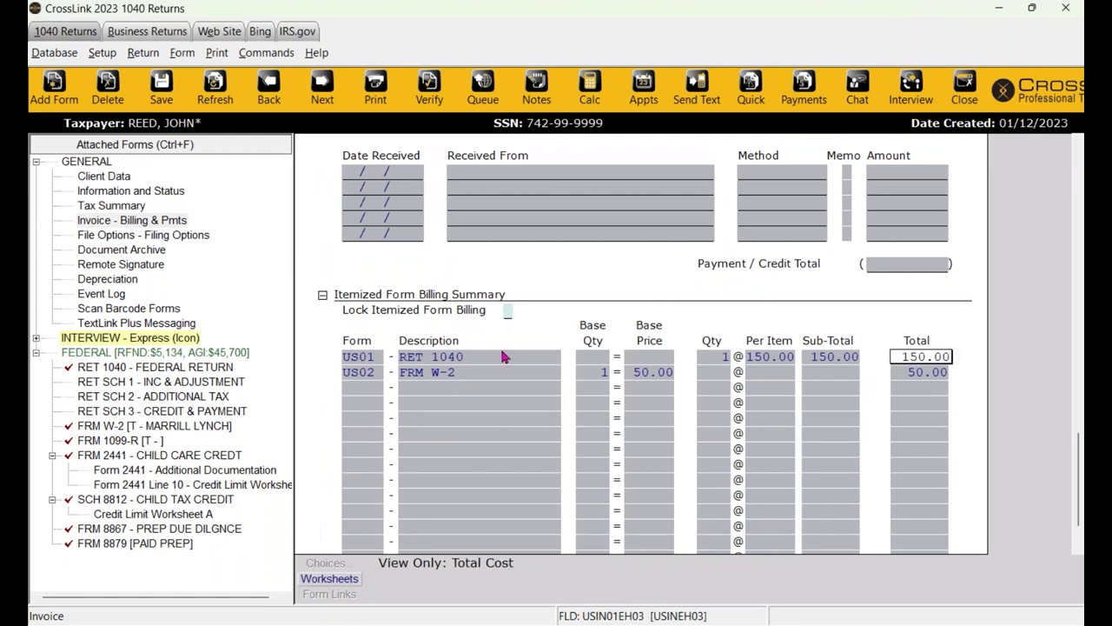
key(shift+Tab)
key(Tab)
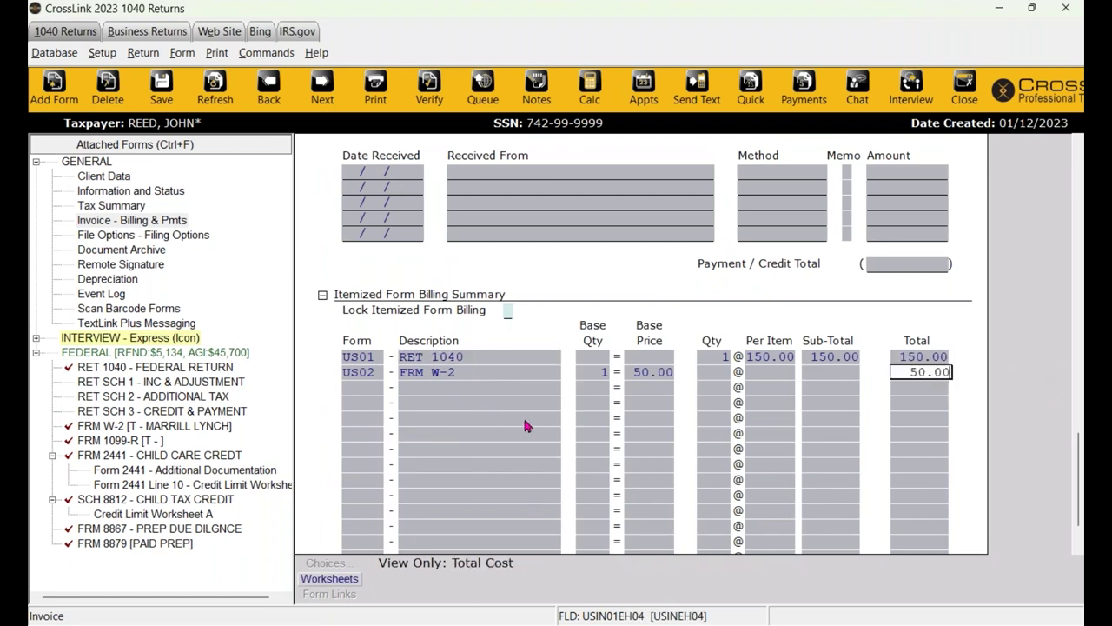
click(105, 55)
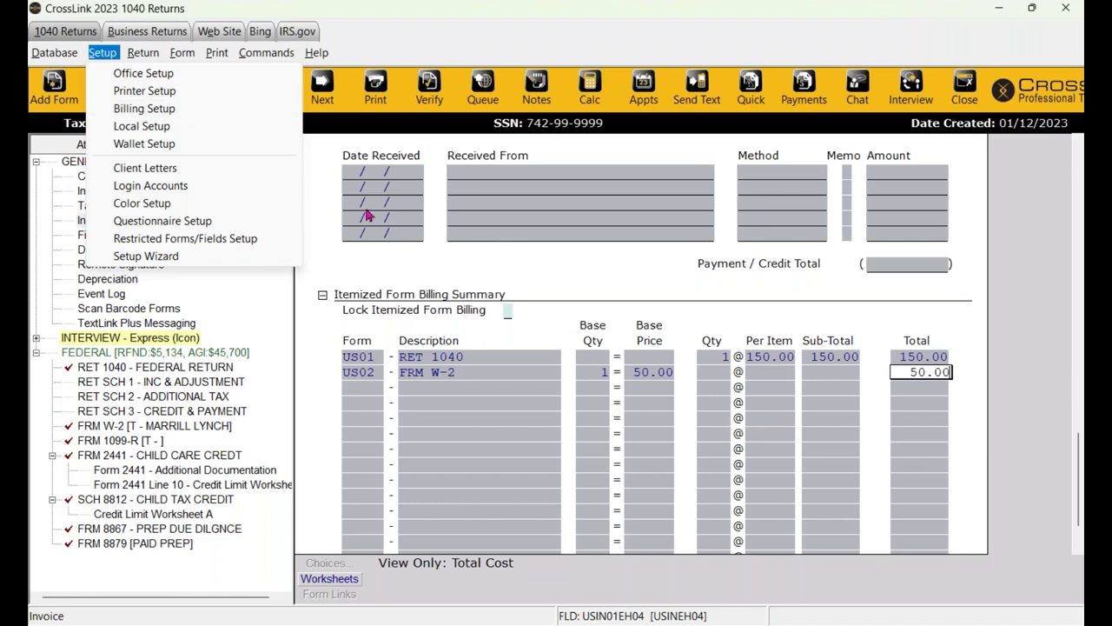
Dismiss and bring back the program Setup options menu.
click(571, 335)
scroll(571, 335, up, 10)
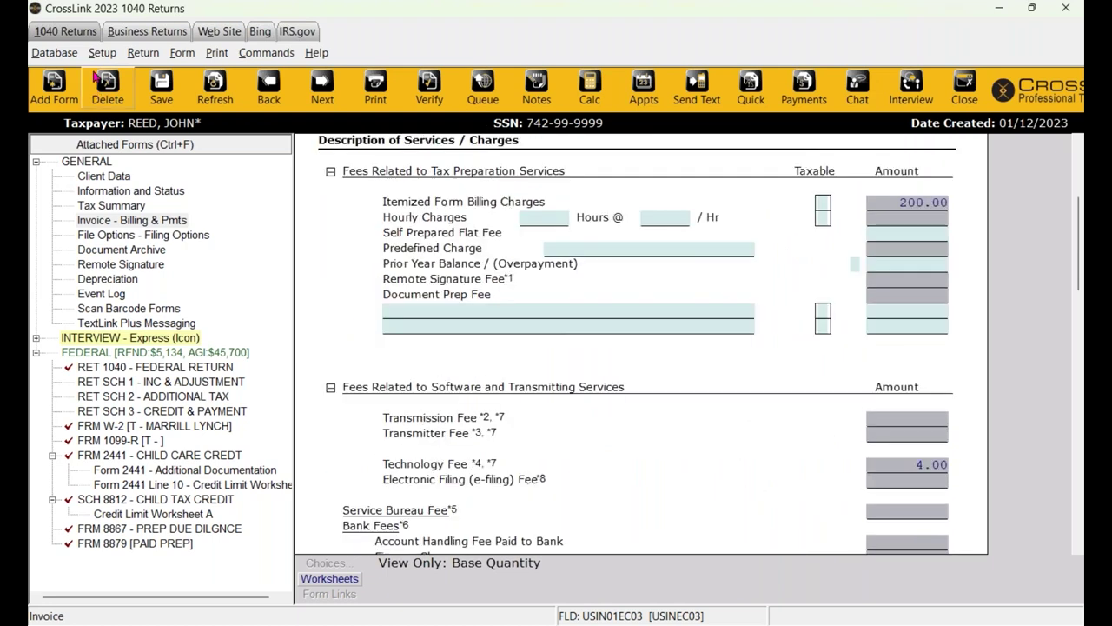
click(101, 52)
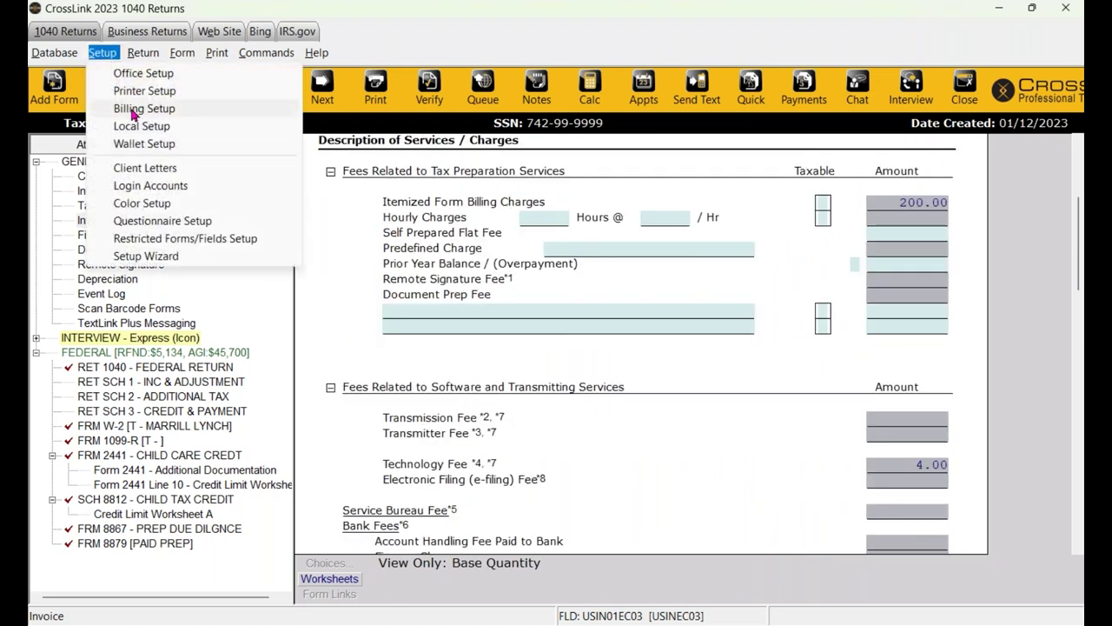
click(409, 348)
scroll(500, 504, up, 4)
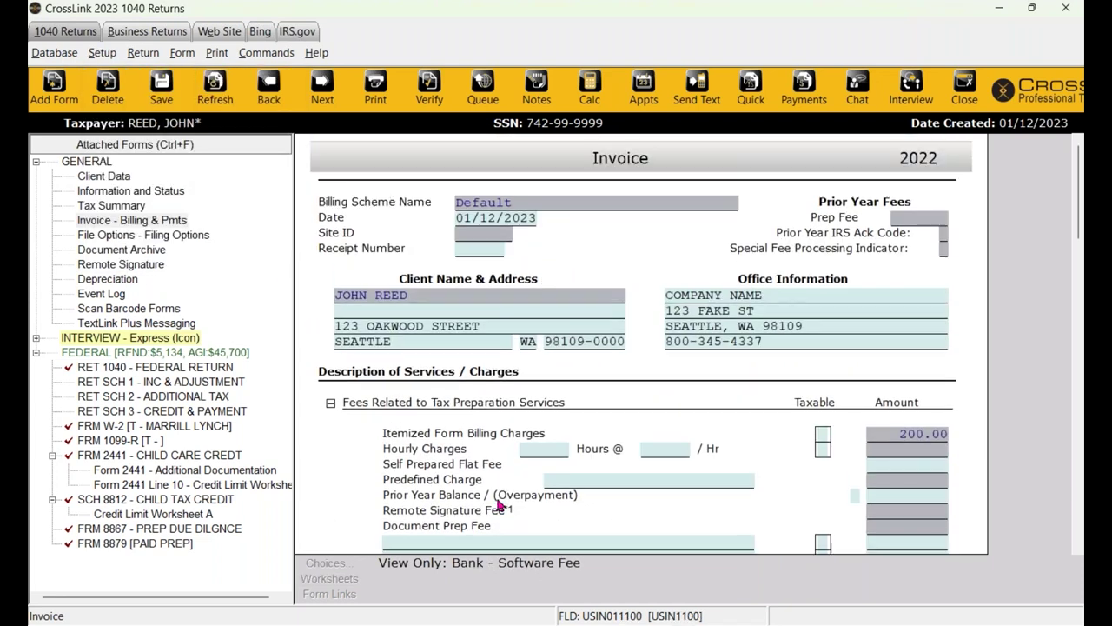
click(102, 52)
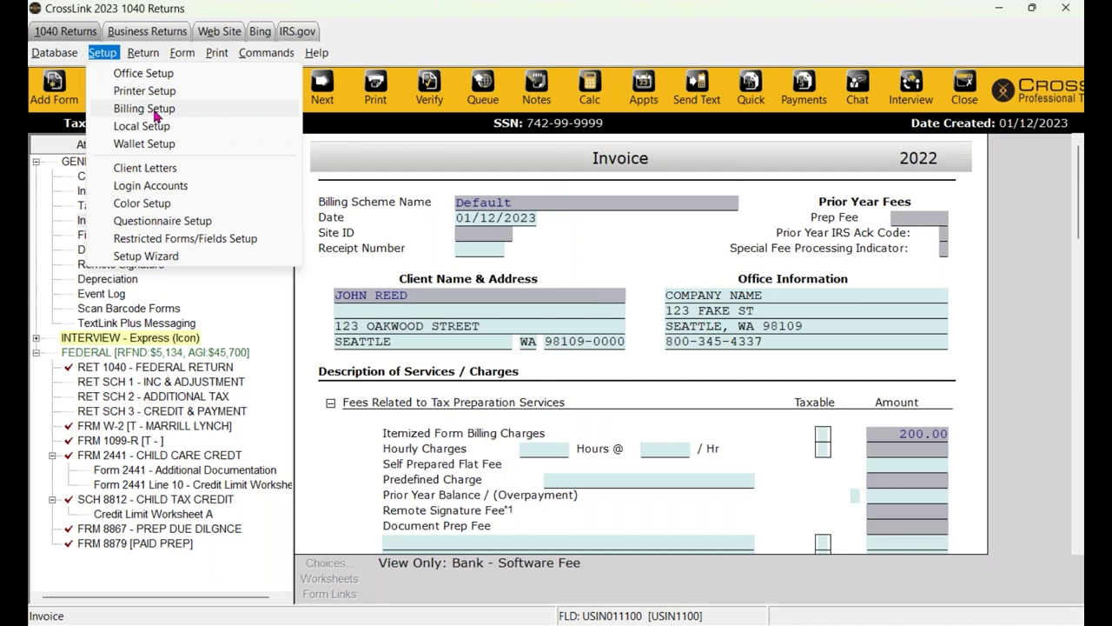
In Billing Setup's Form Billing tab, set the RET 1040 per-item price to 200.00 and save.
click(156, 109)
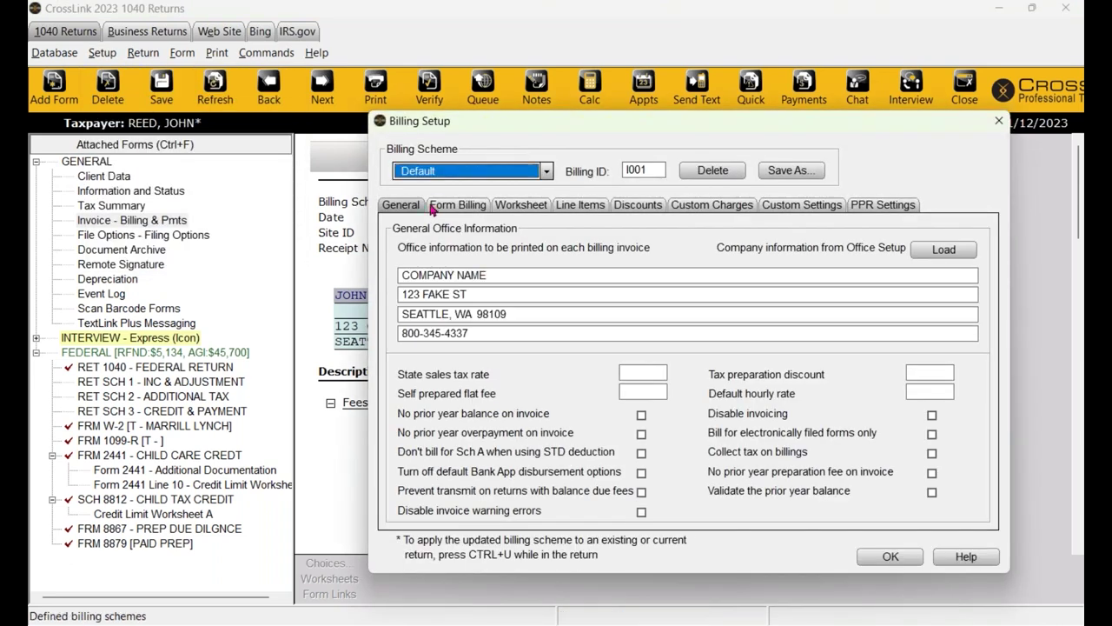
click(455, 207)
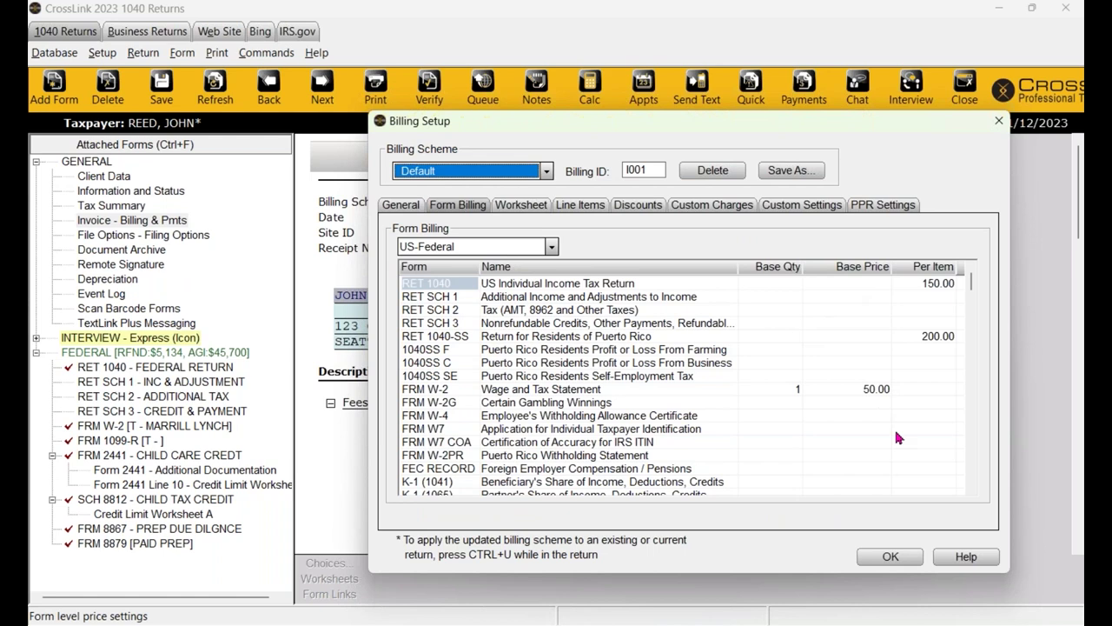
click(932, 284)
text(200)
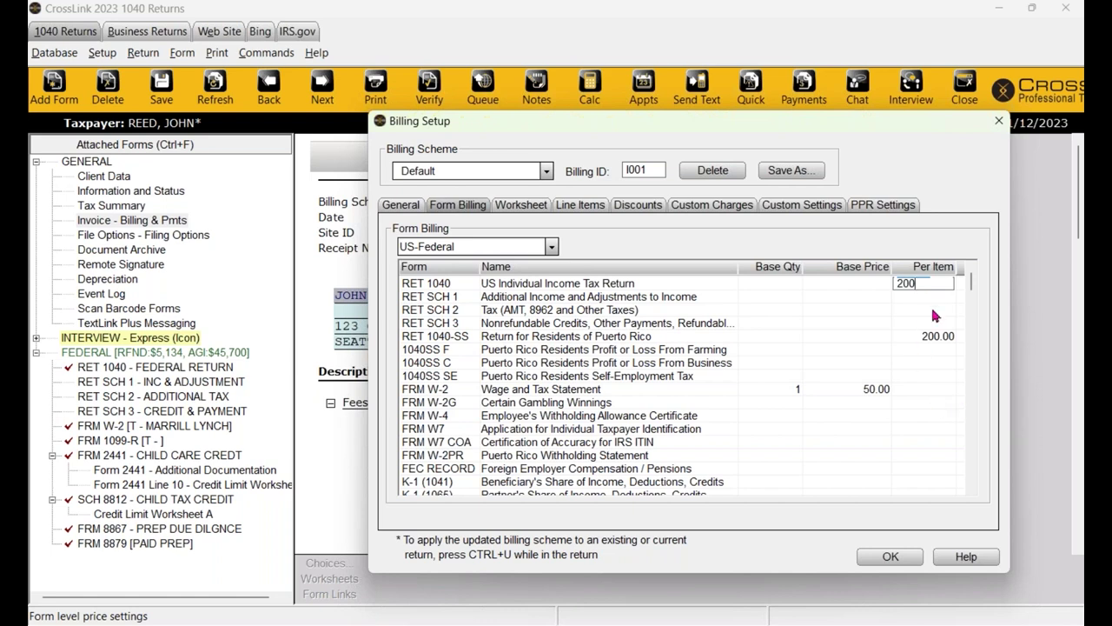
key(Return)
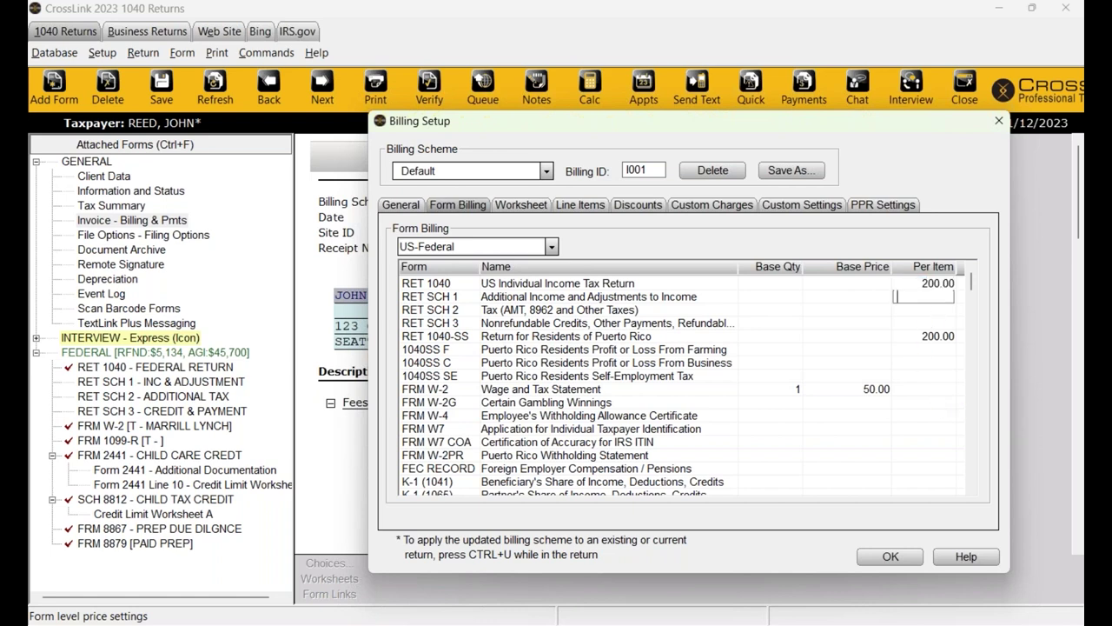
click(899, 561)
scroll(552, 320, down, 8)
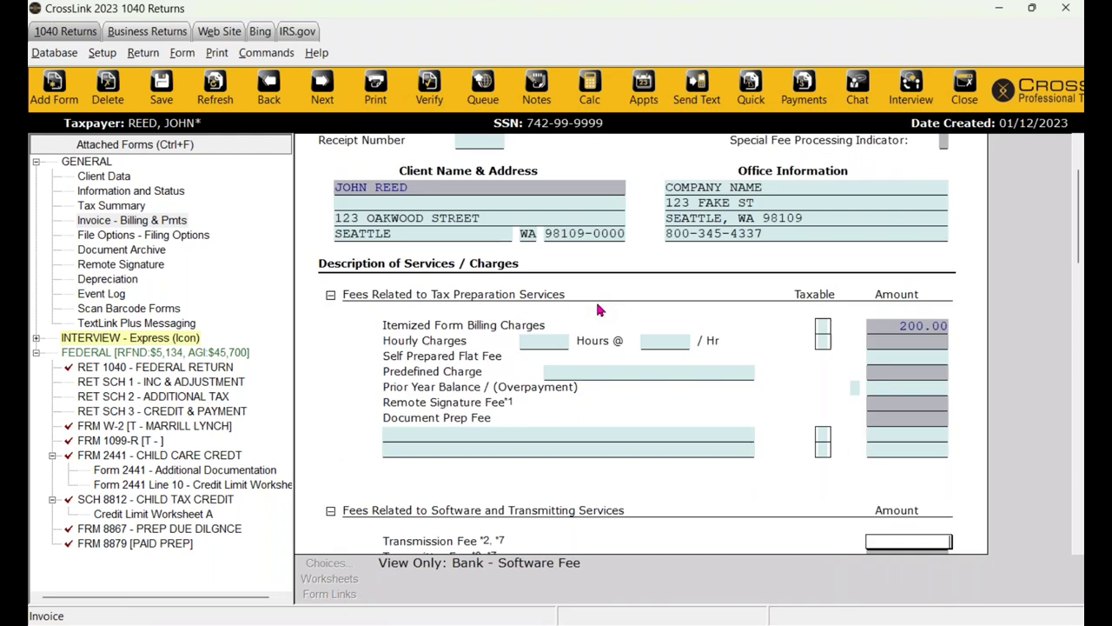
Confirm the invoice still bills RET 1040 at 150.00, refresh, and bring up the Return menu.
scroll(658, 308, down, 10)
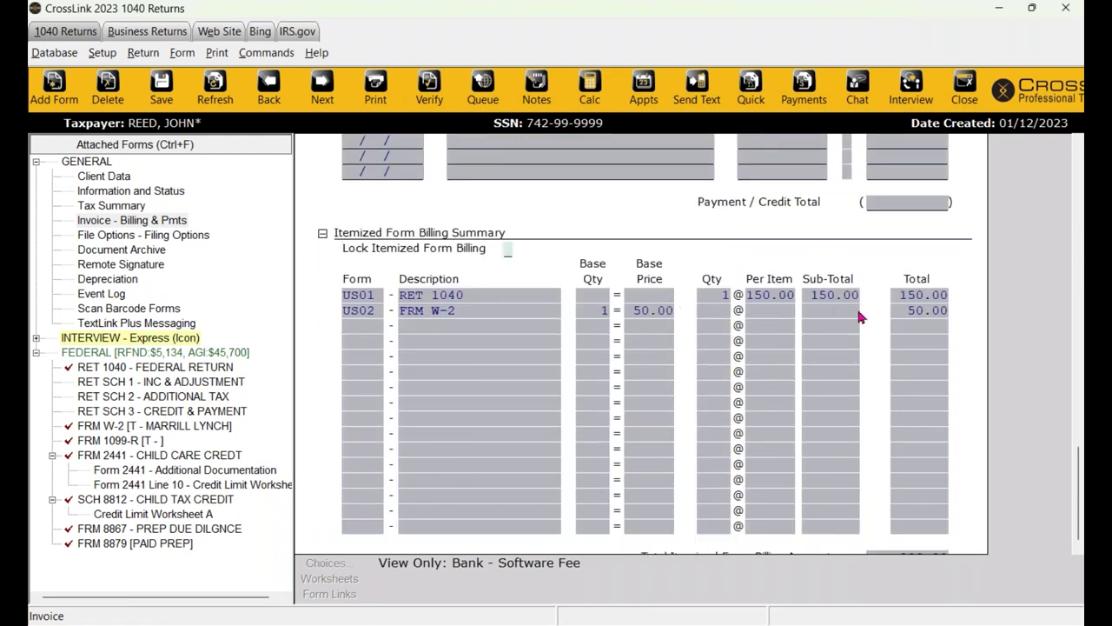
click(921, 300)
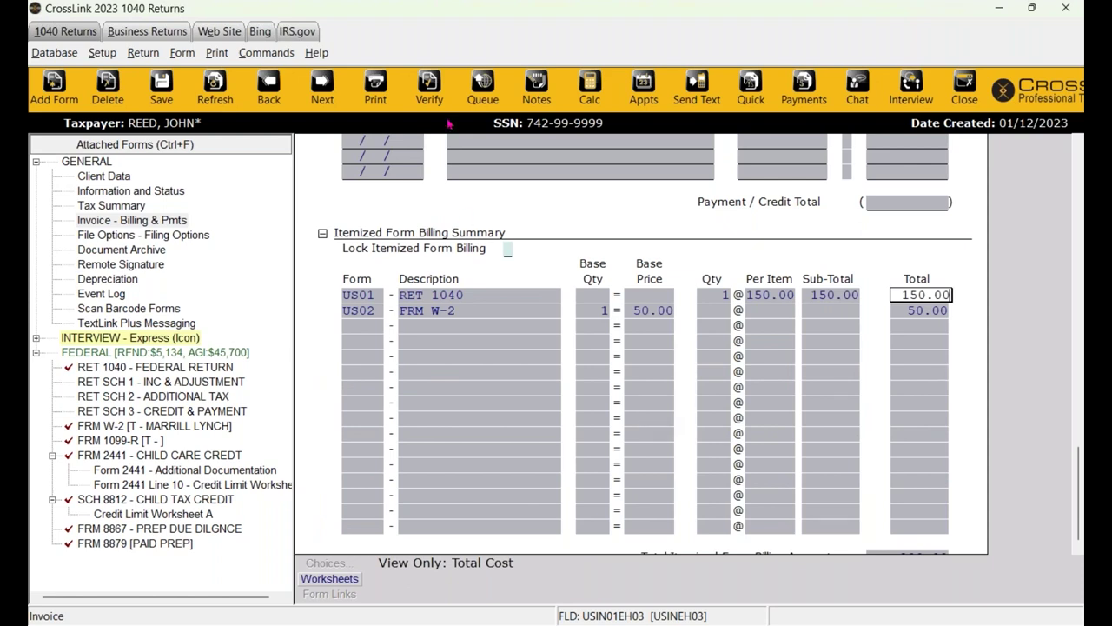
click(216, 99)
click(145, 54)
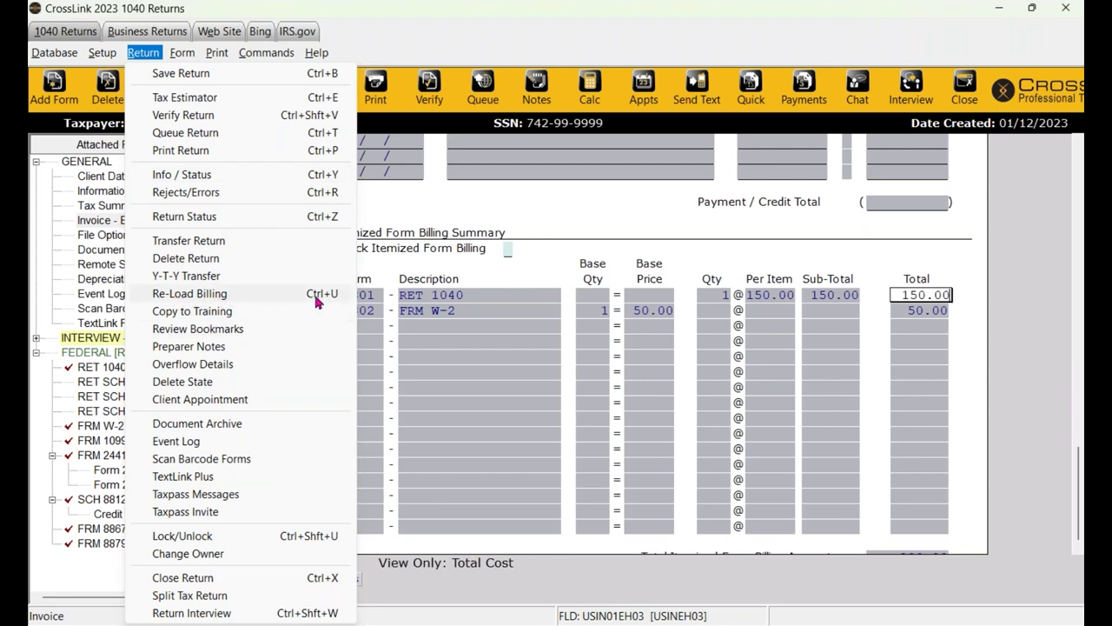
Reload billing from the Return menu, then bring up Form 8879 [PAID PREP].
click(233, 294)
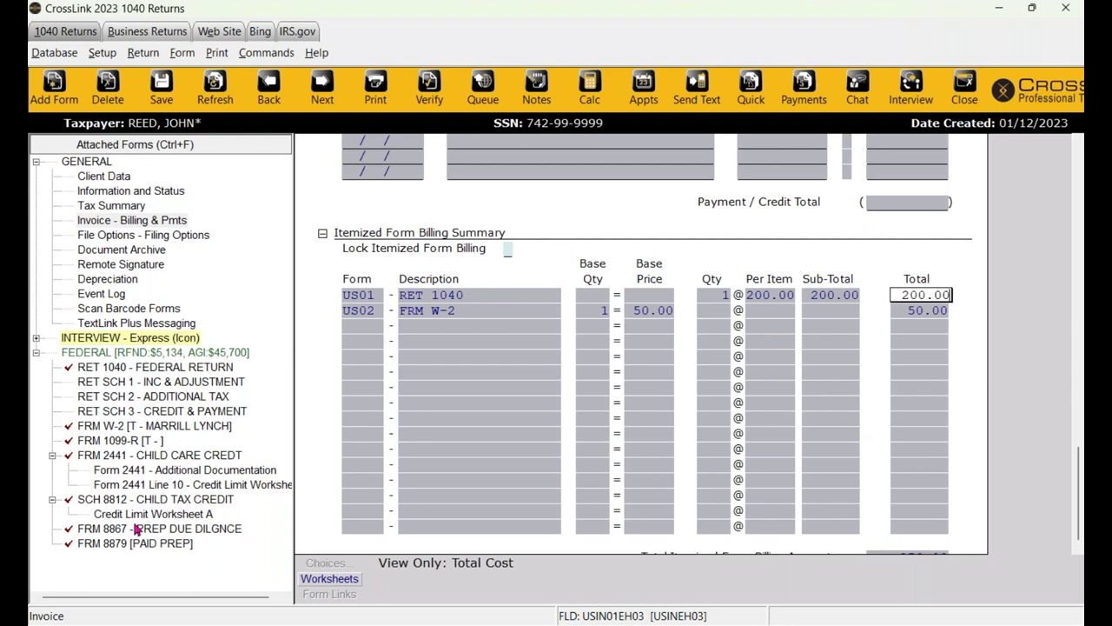
click(134, 544)
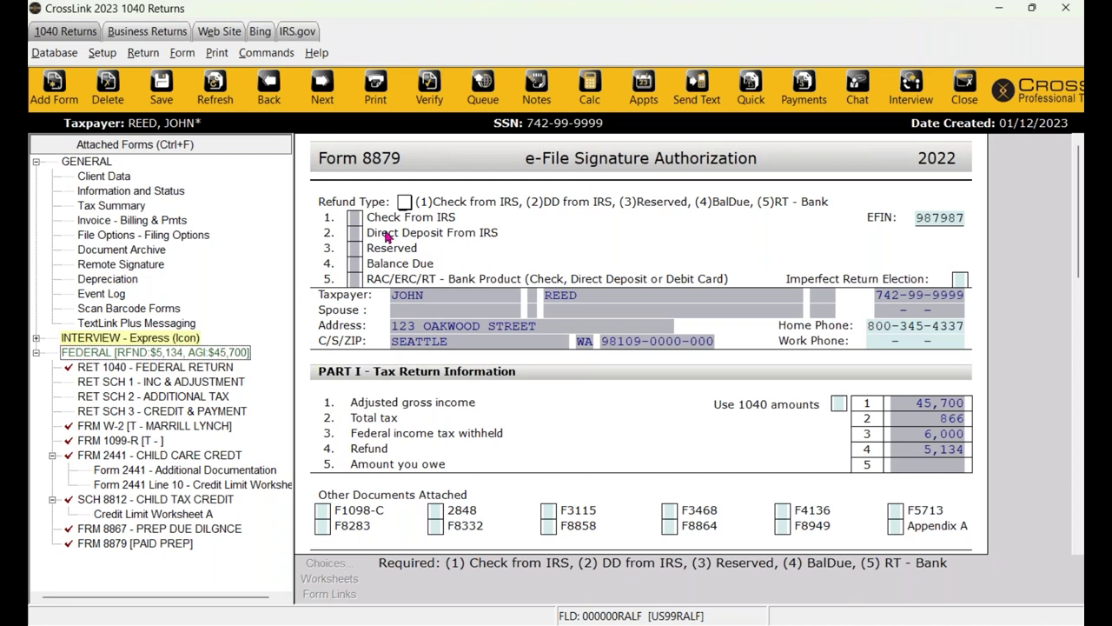
Set Form 8879's refund type to 5, the RAC/ERC/RT bank product, then return to the invoice page.
click(404, 202)
text(1)
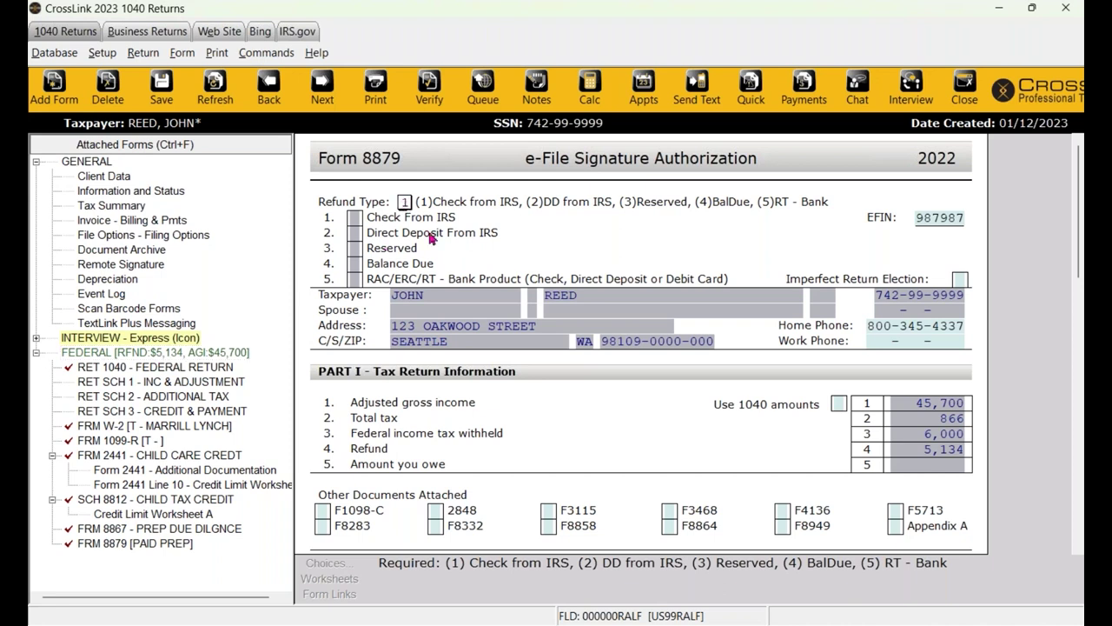
double_click(404, 202)
text(2)
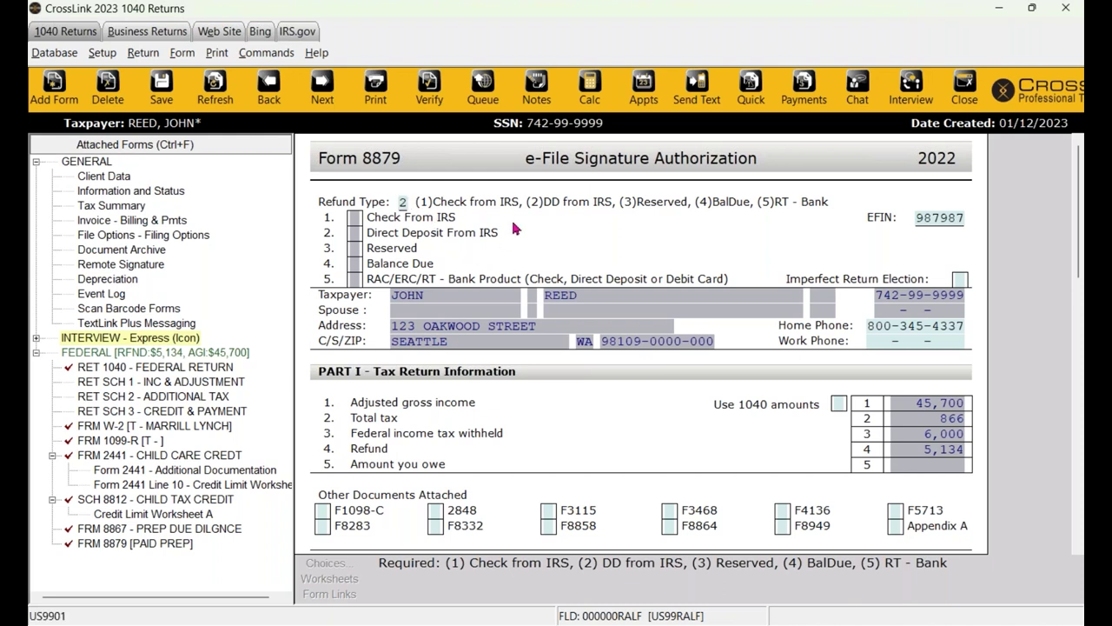
key(Return)
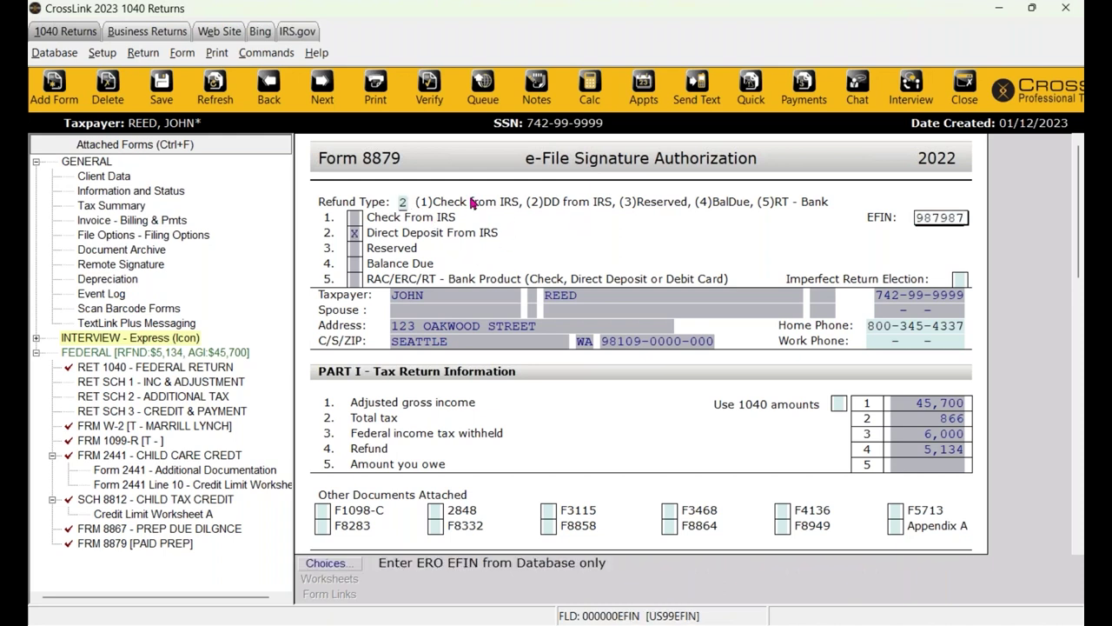
click(405, 202)
text(5)
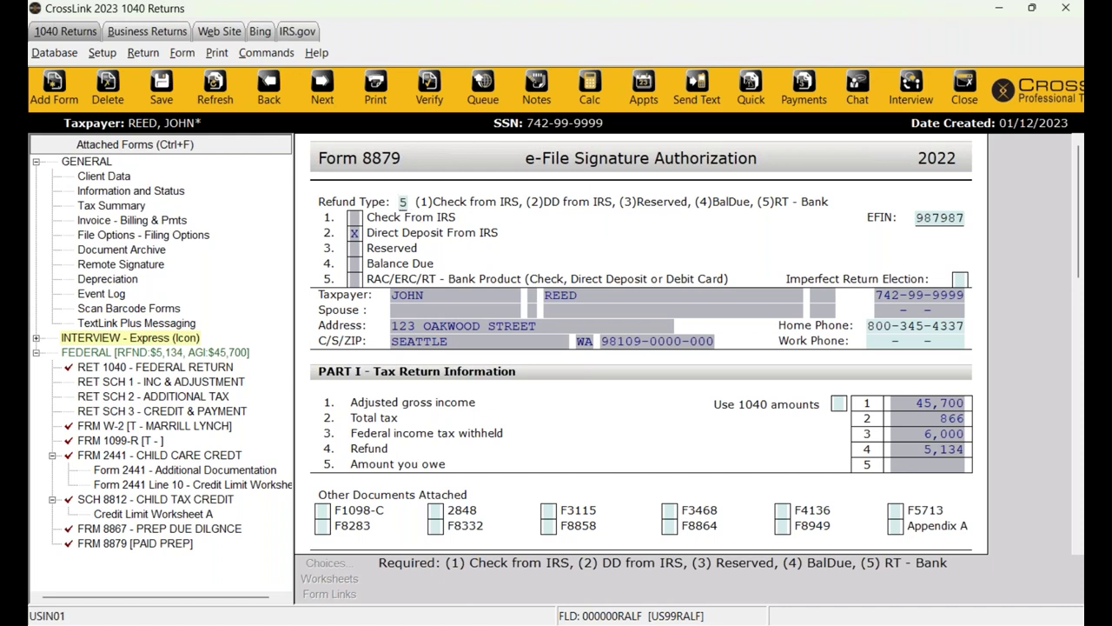
key(Return)
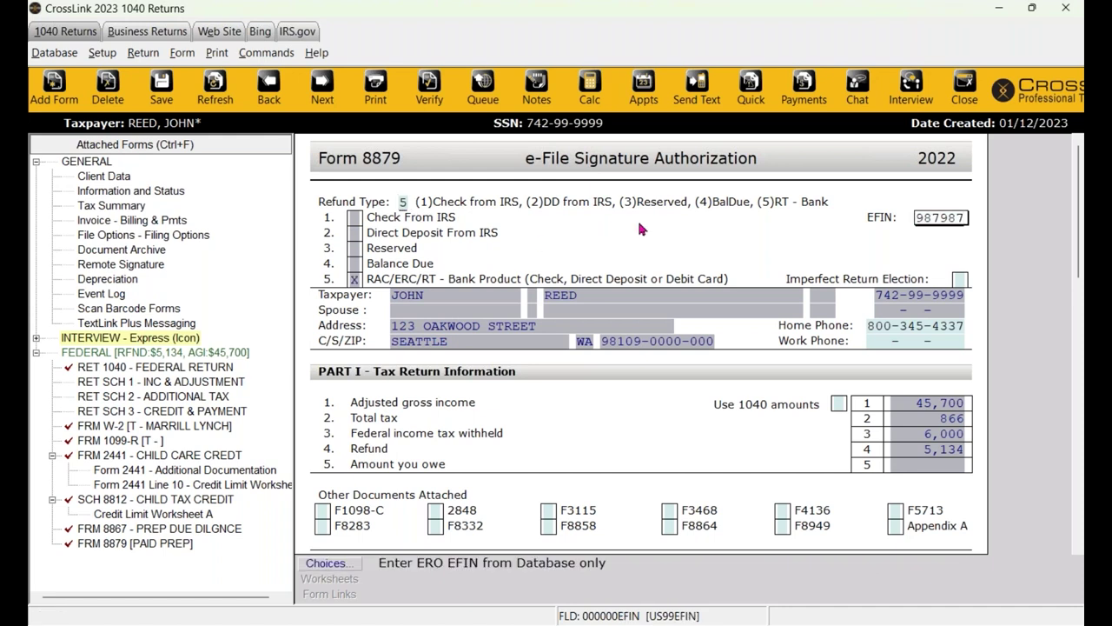
click(126, 223)
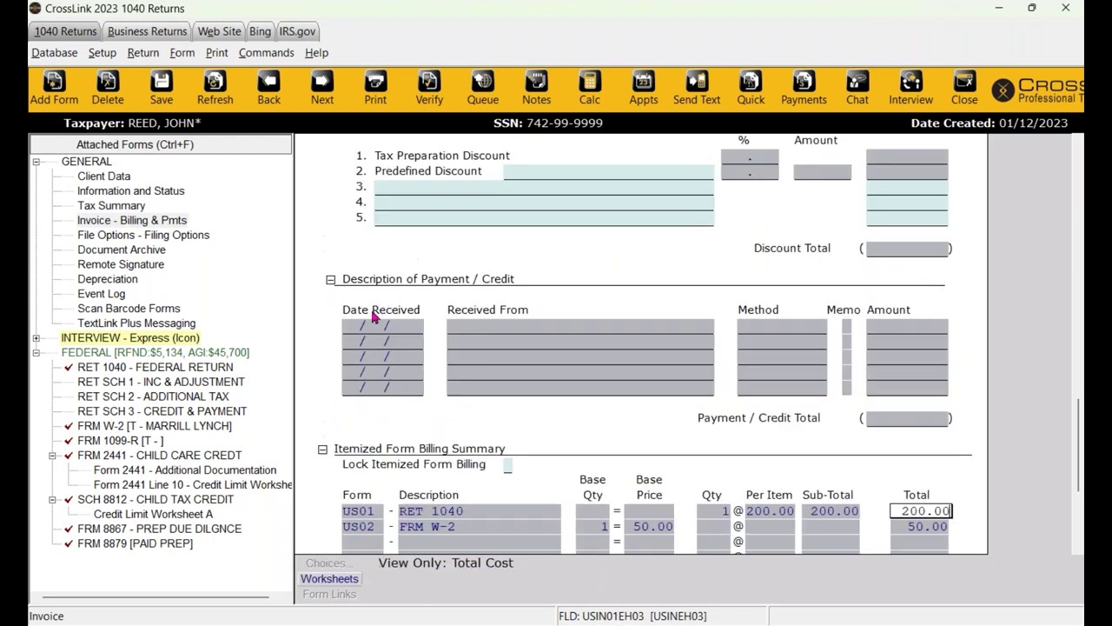
Confirm the Itemized Form Billing Summary totals 250.00, then go back to Form 8879.
scroll(716, 358, down, 2)
scroll(716, 358, down, 1)
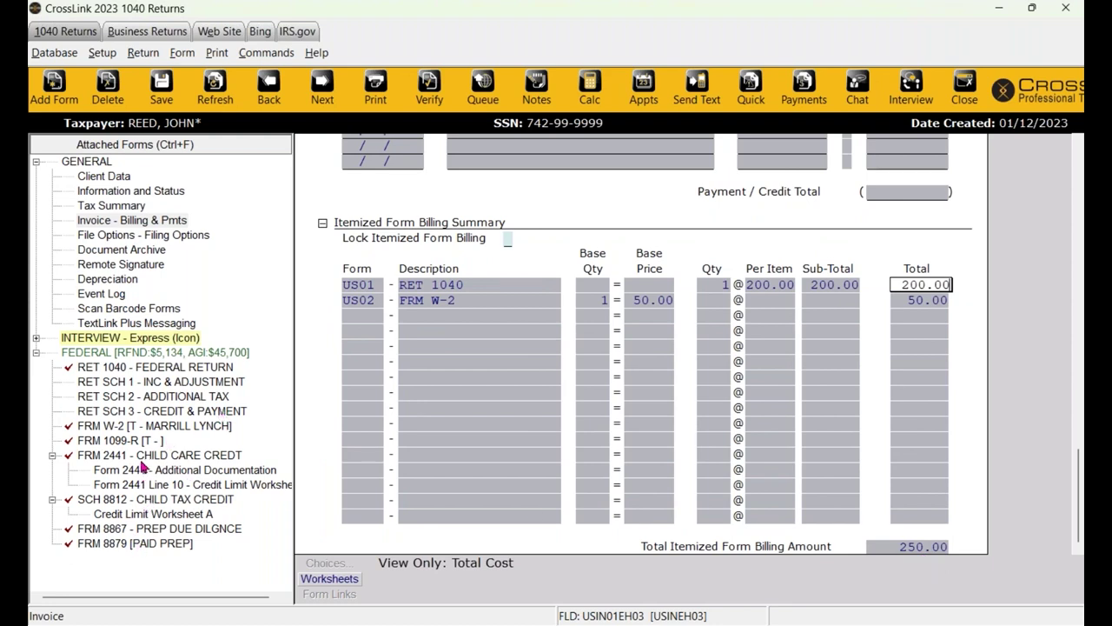
click(155, 545)
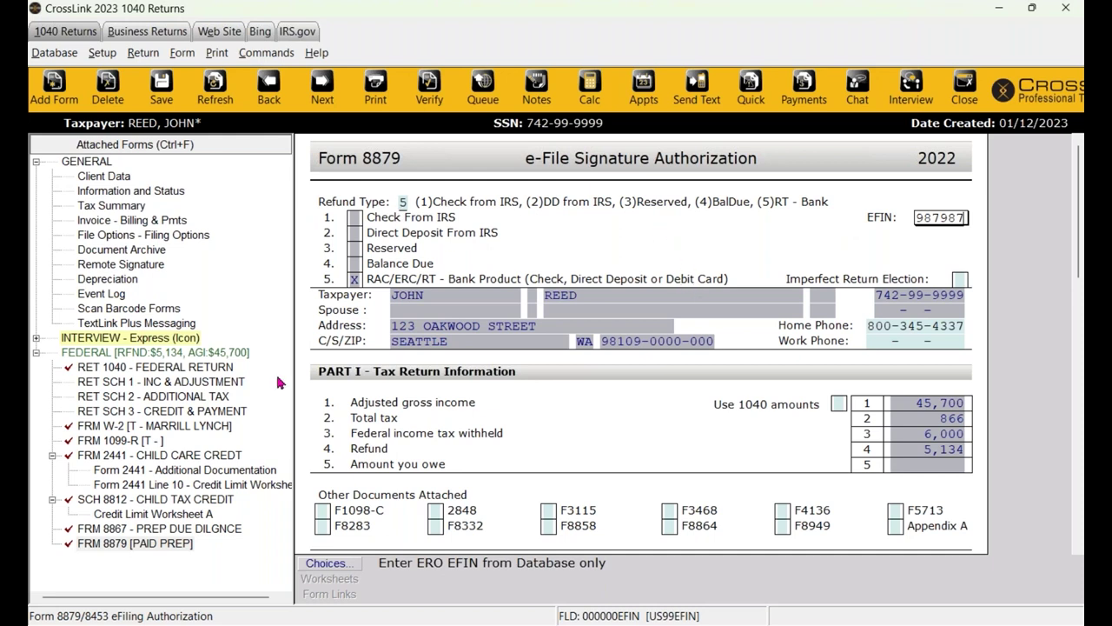
Review Form 8879's refund type options, including Reserved and Direct Deposit.
click(405, 202)
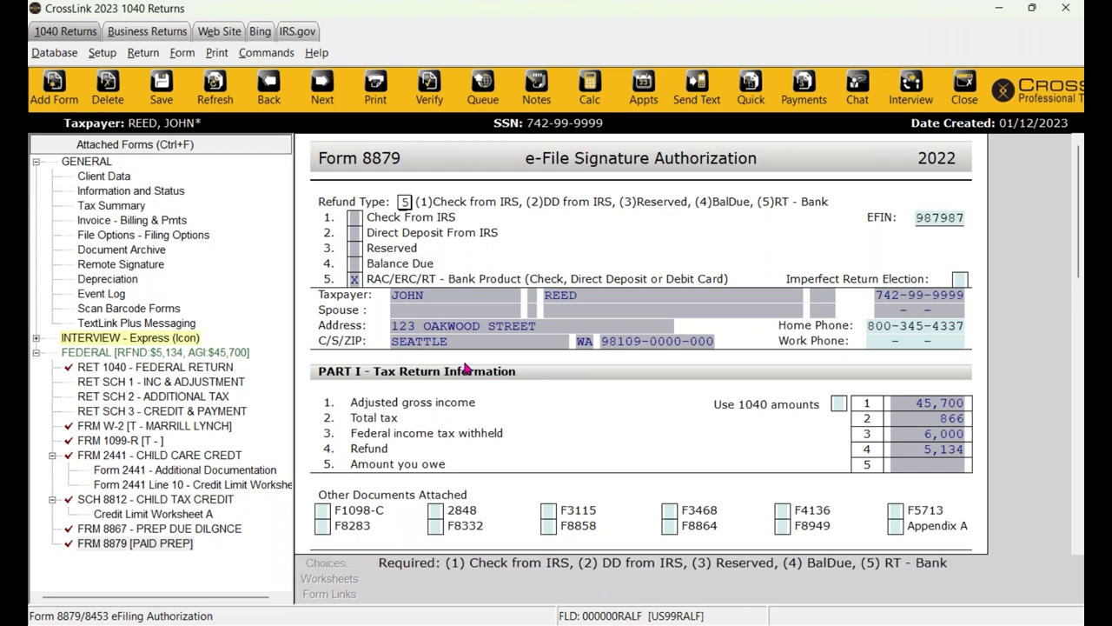
key(Return)
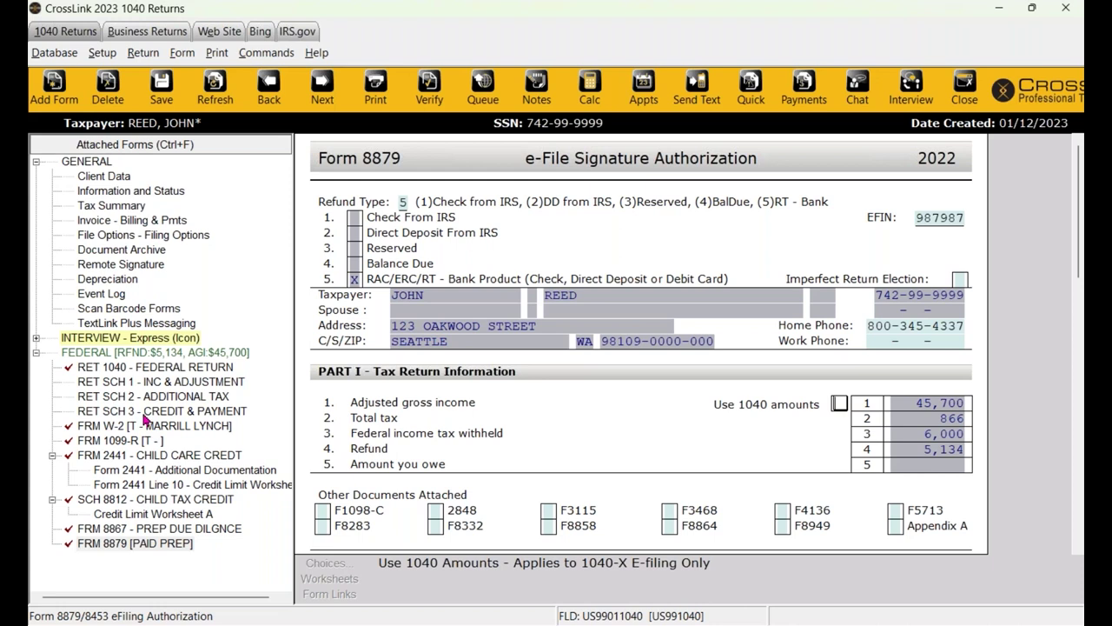
click(145, 415)
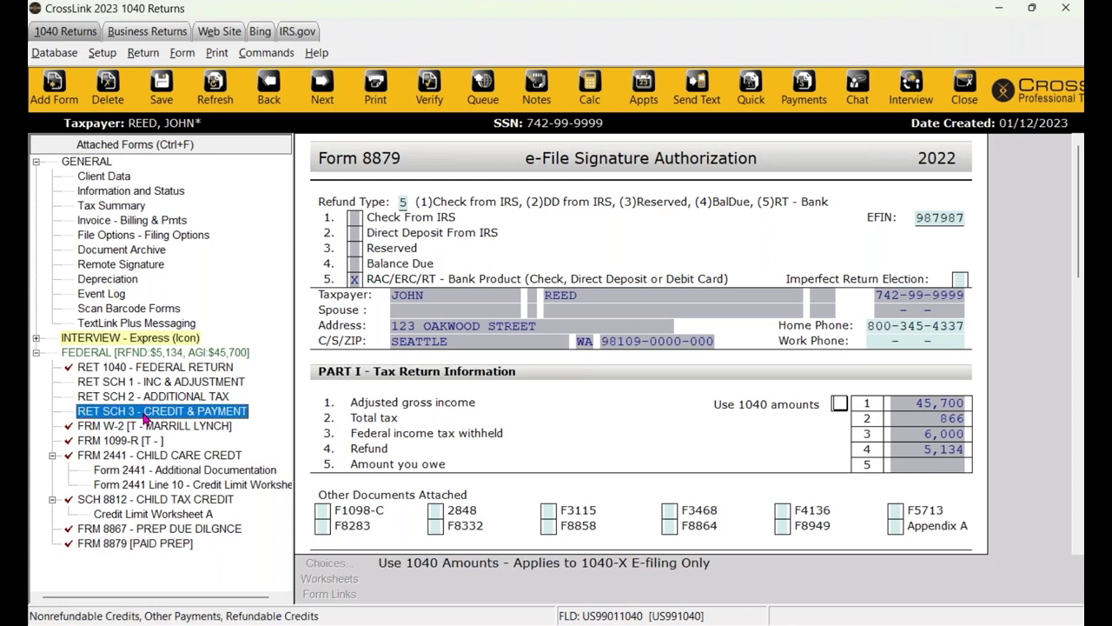
click(402, 204)
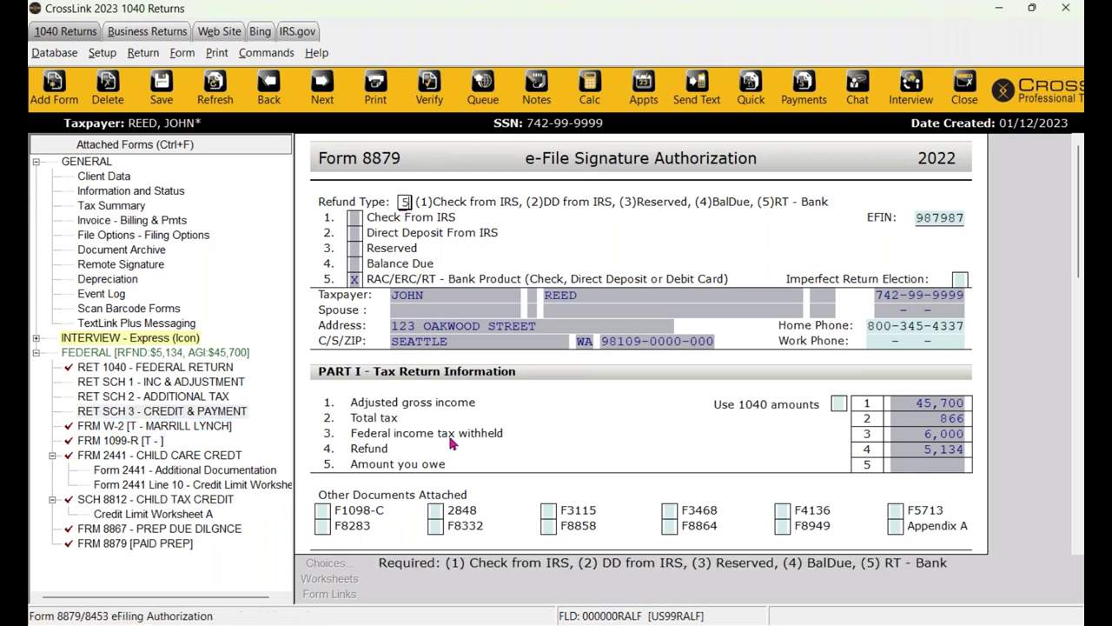
click(489, 251)
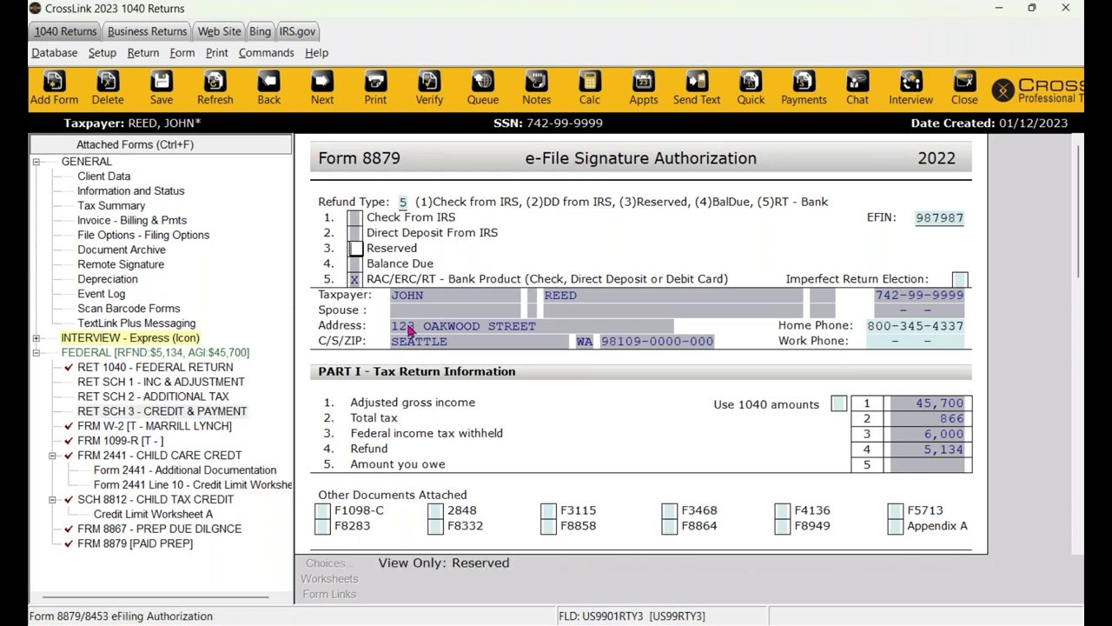
click(195, 387)
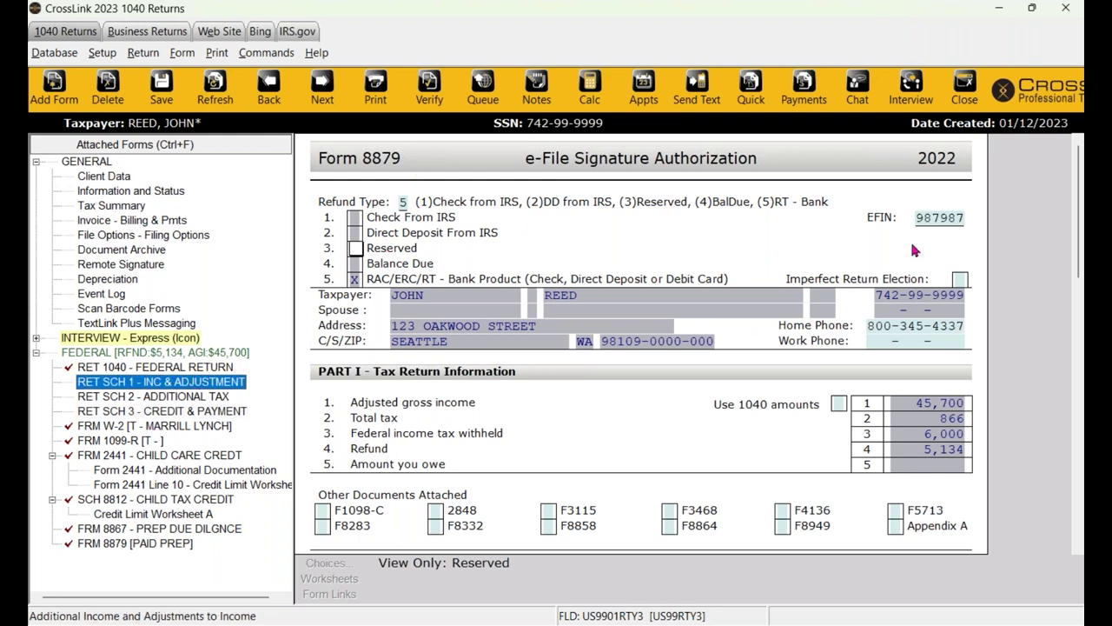
click(834, 231)
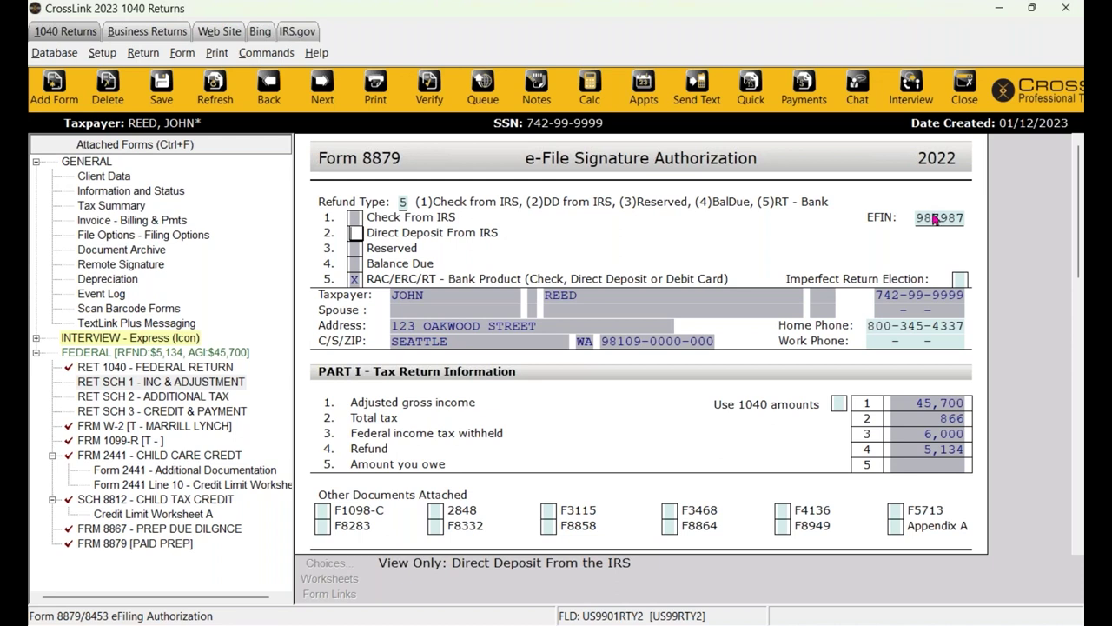
Check the preparer EFIN originator list unchanged, then view invoice billing (RET 1040 200.00, W-2 50.00).
click(935, 220)
click(326, 563)
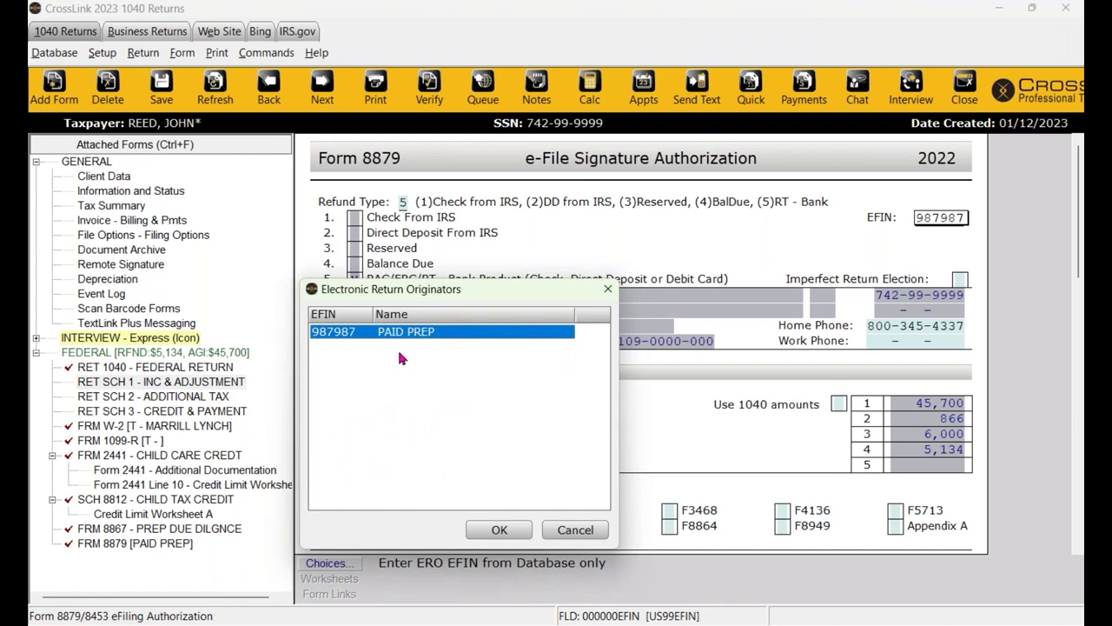
click(607, 288)
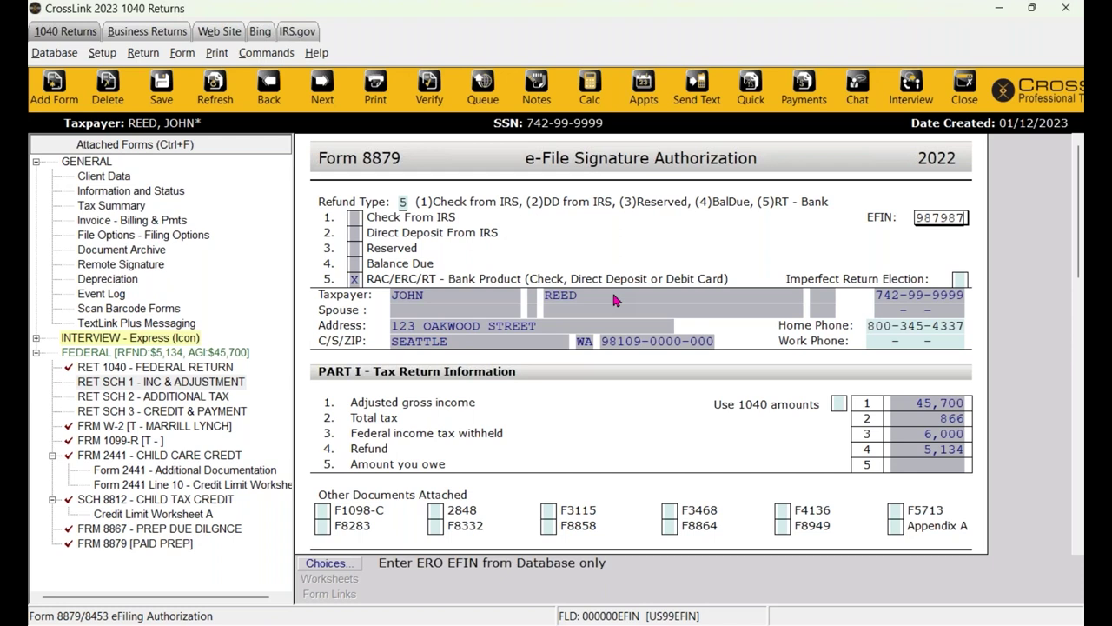
click(140, 222)
scroll(741, 381, down, 3)
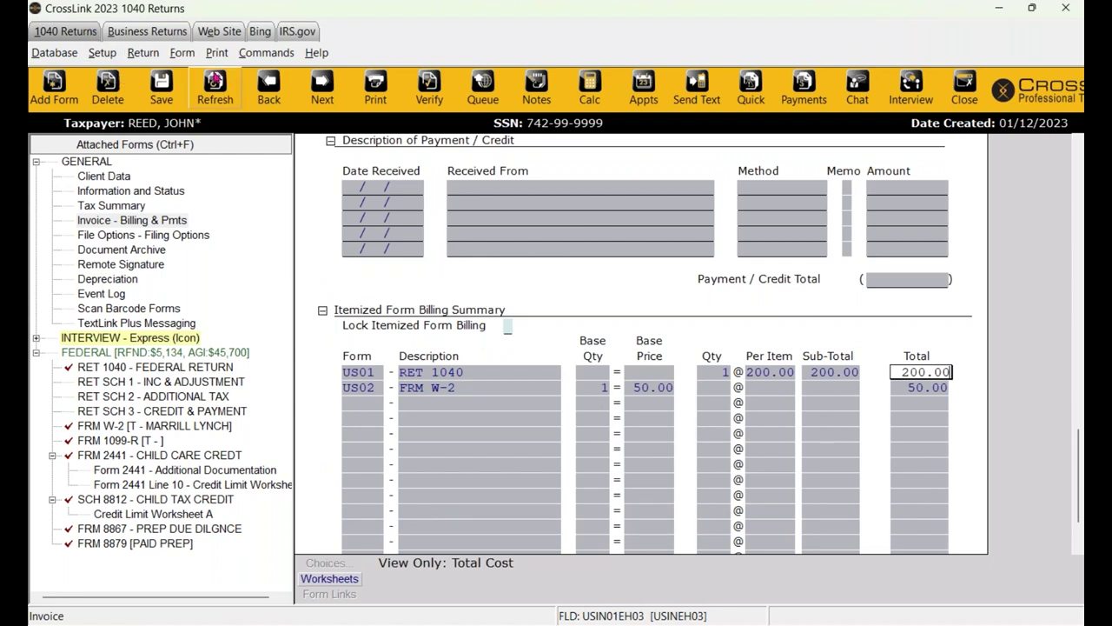
Glance at the Return menu without choosing anything and go back to FRM 8879 [PAID PREP].
click(144, 52)
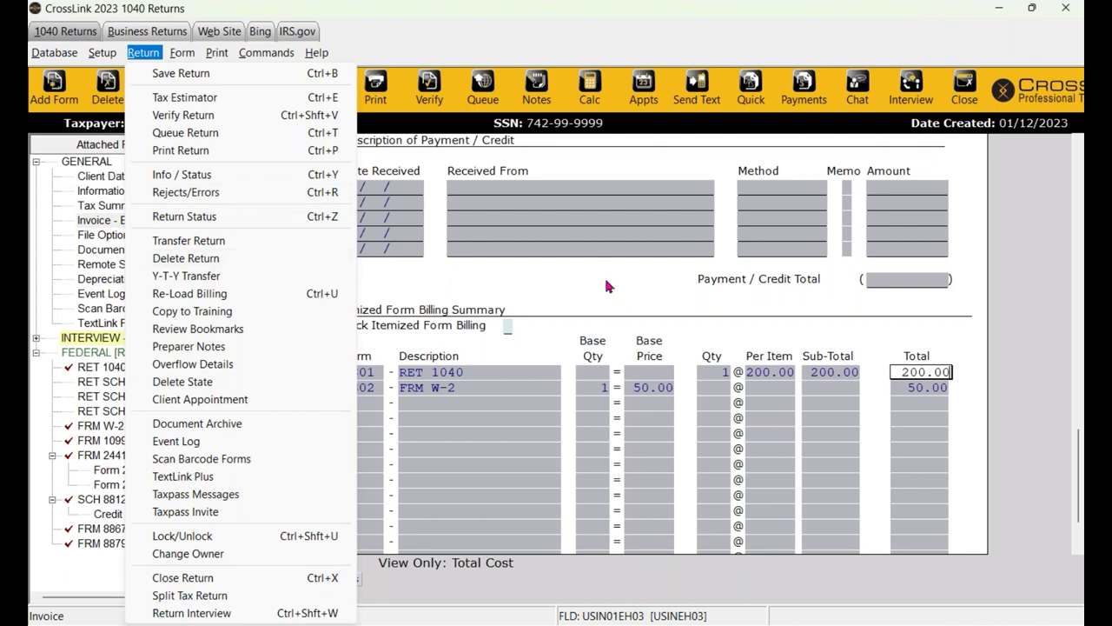
click(605, 278)
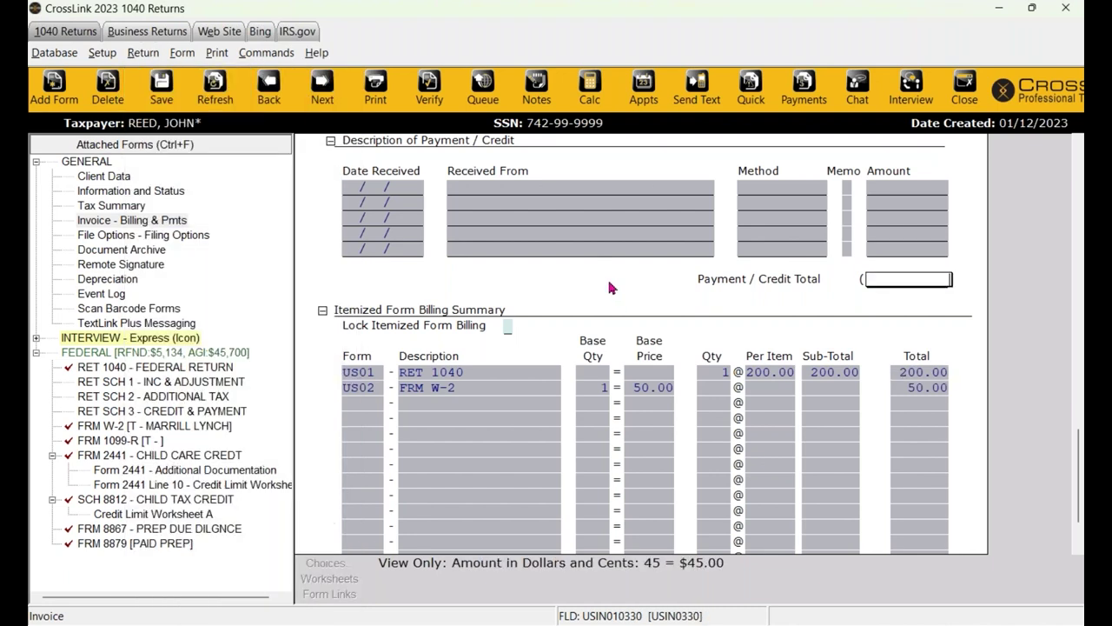
click(153, 543)
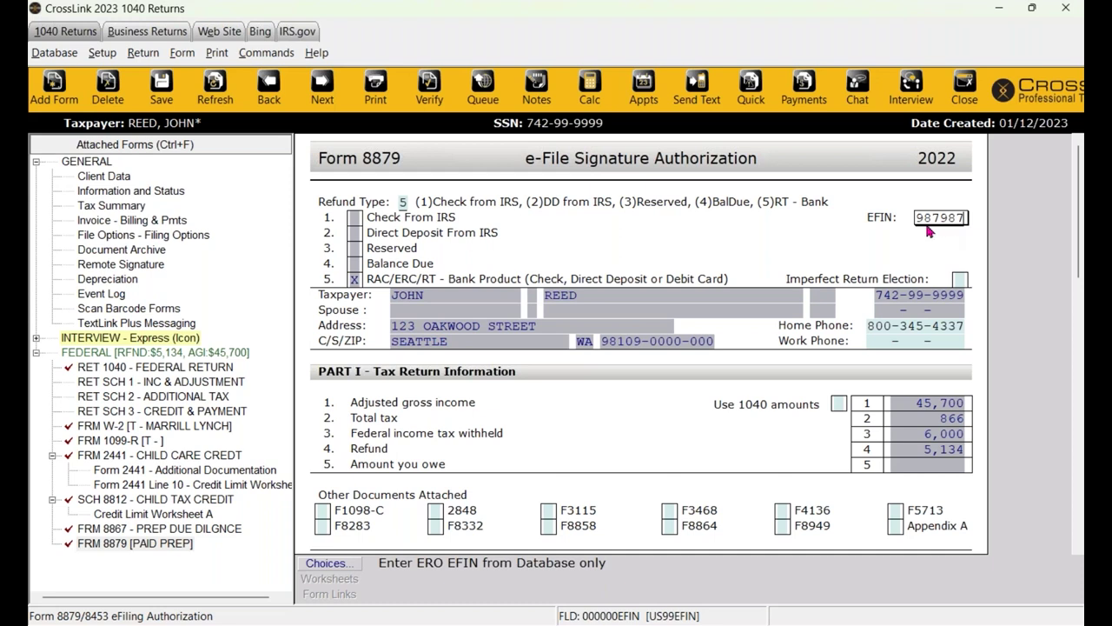
Reselect the PAID PREP originator's EFIN on Form 8879, accept the fee-change warning, and view the invoice.
click(329, 567)
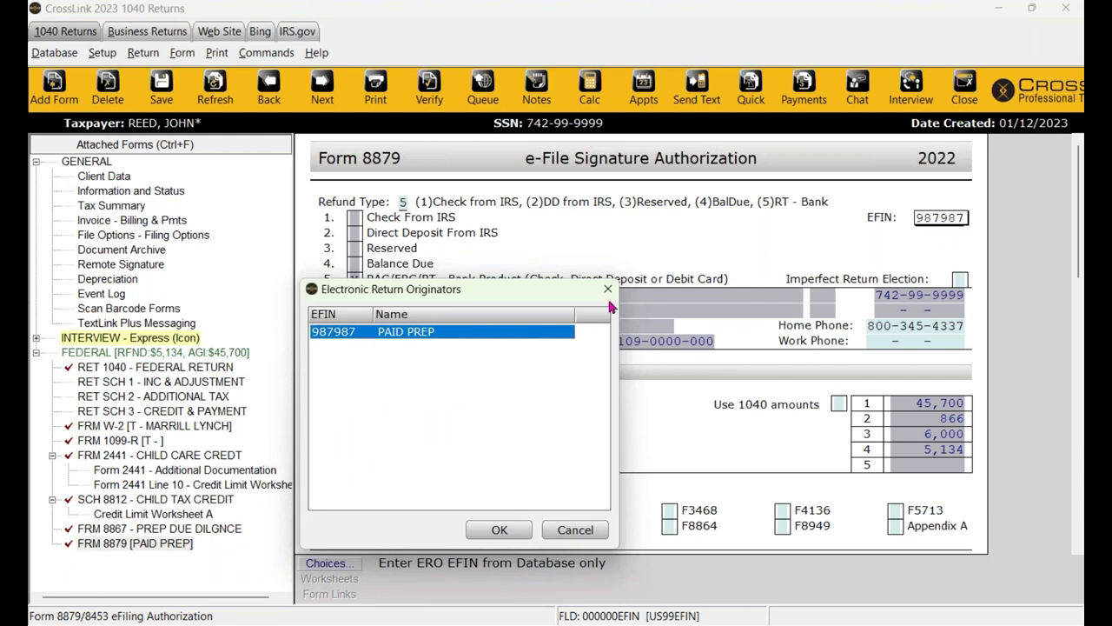
click(608, 289)
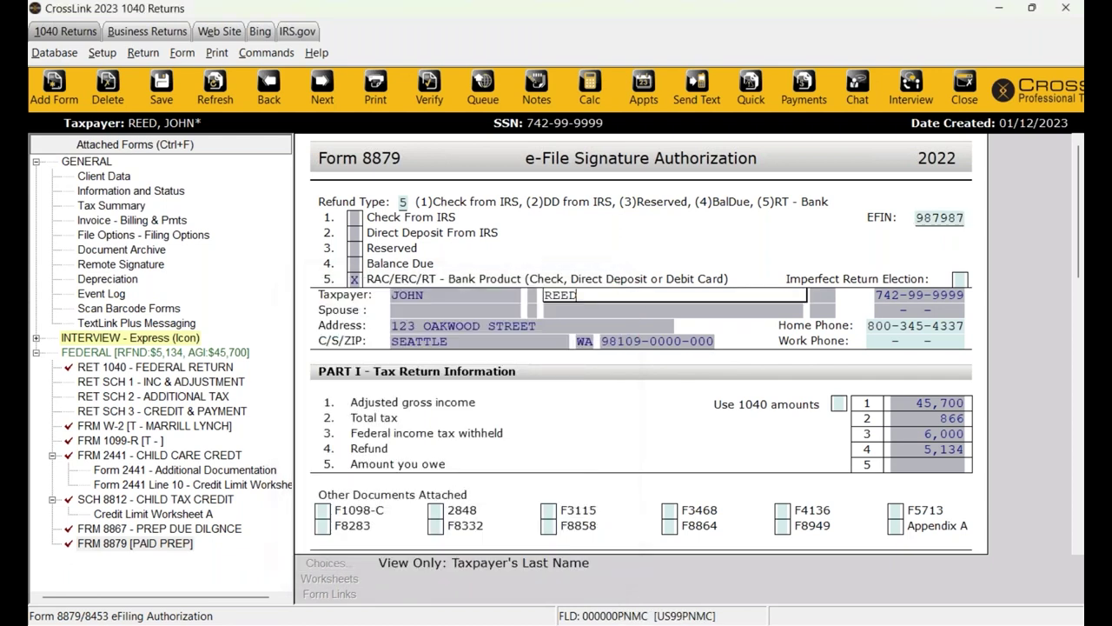
click(935, 219)
click(329, 563)
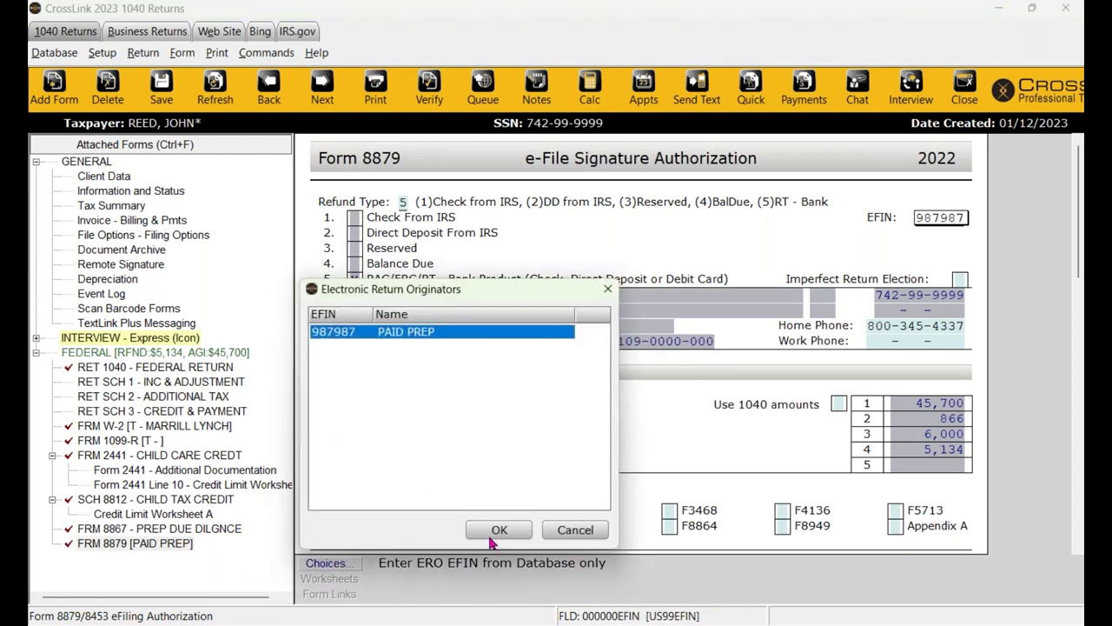
click(491, 531)
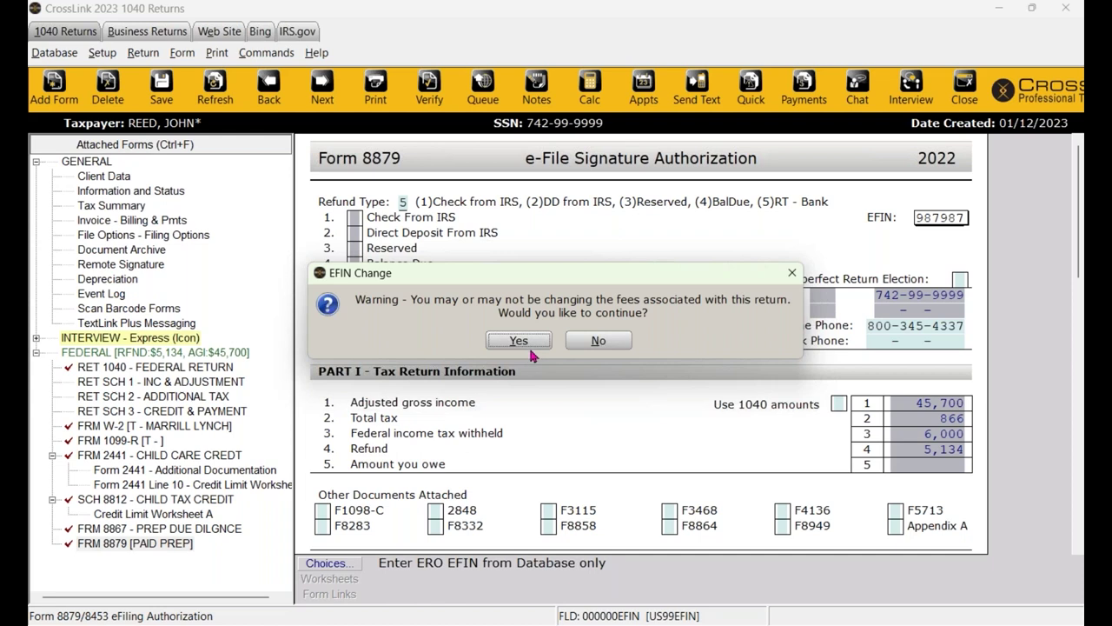
click(519, 343)
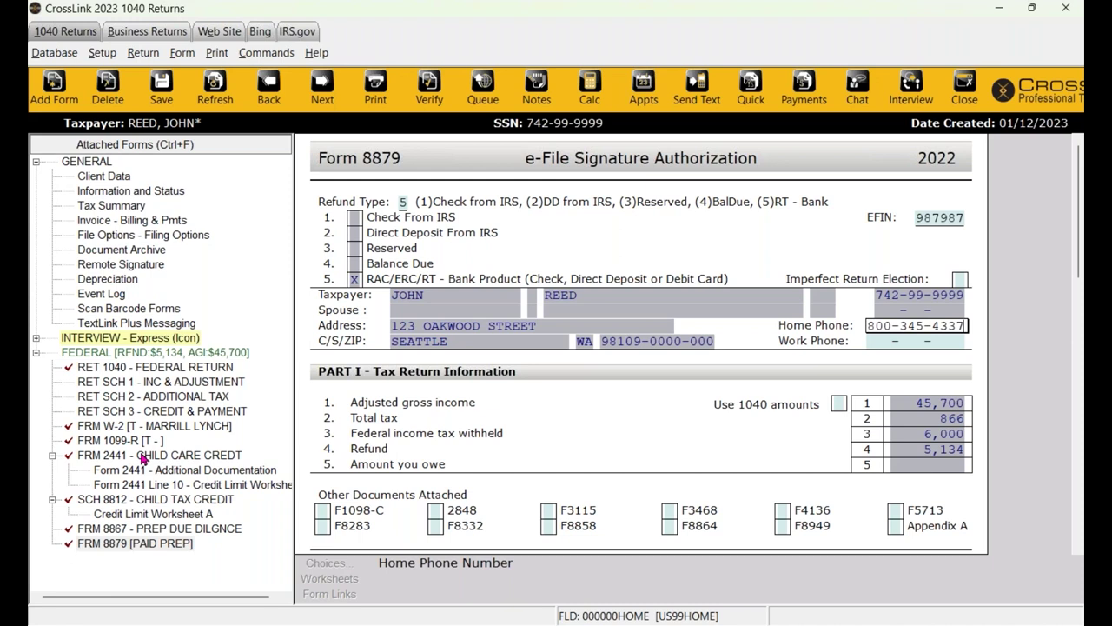
click(156, 226)
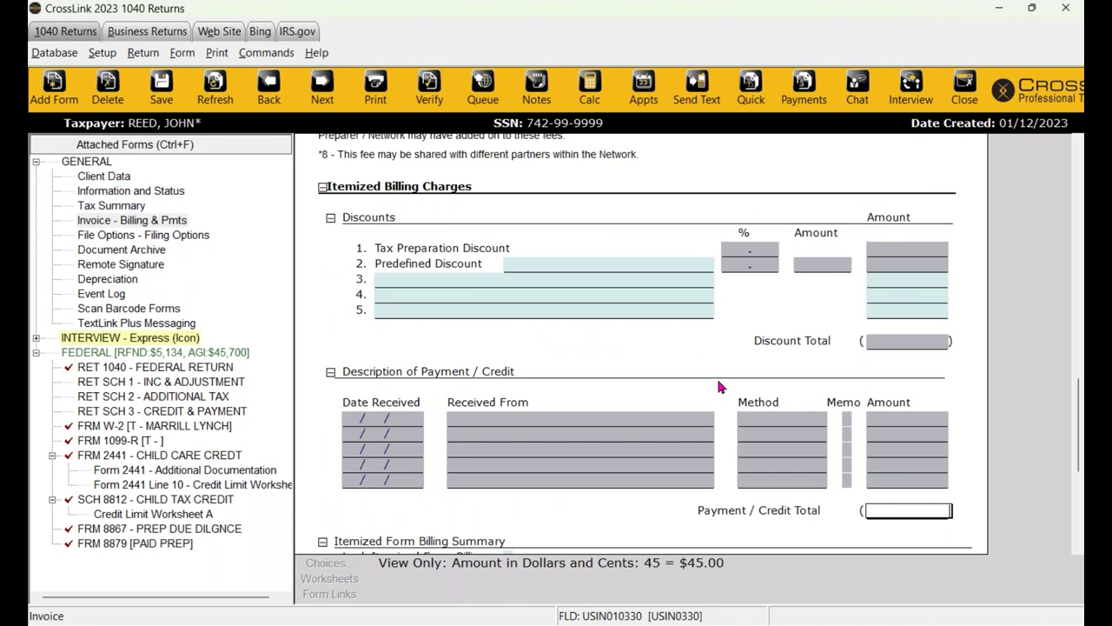
Check the invoice's fees and 254.00 total, then return to Form 8879's refund type field.
scroll(718, 383, down, 5)
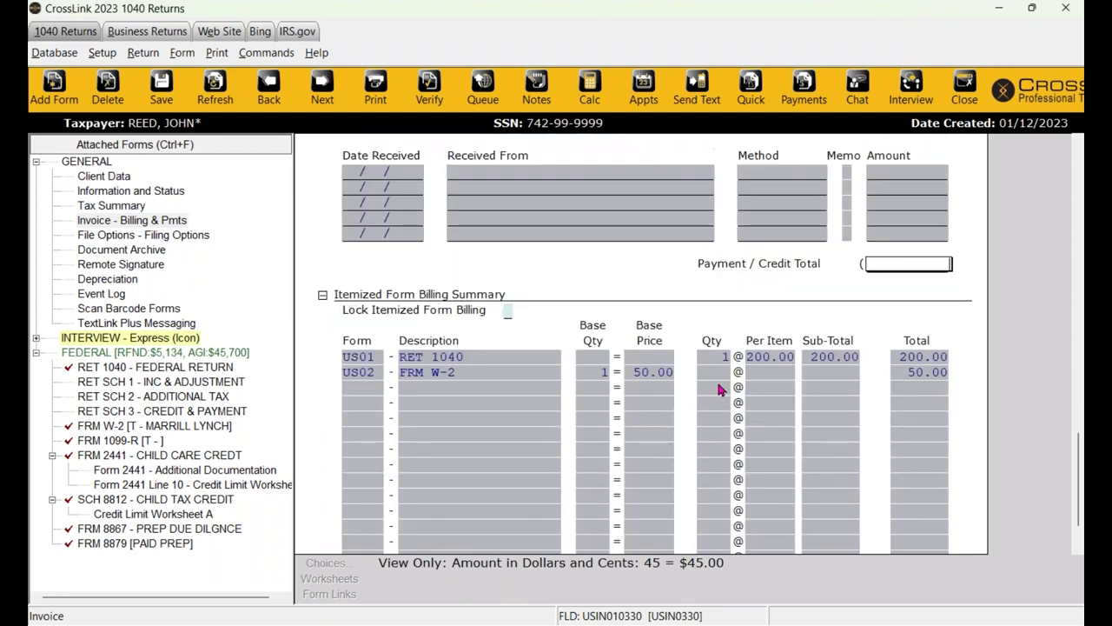
scroll(718, 390, up, 15)
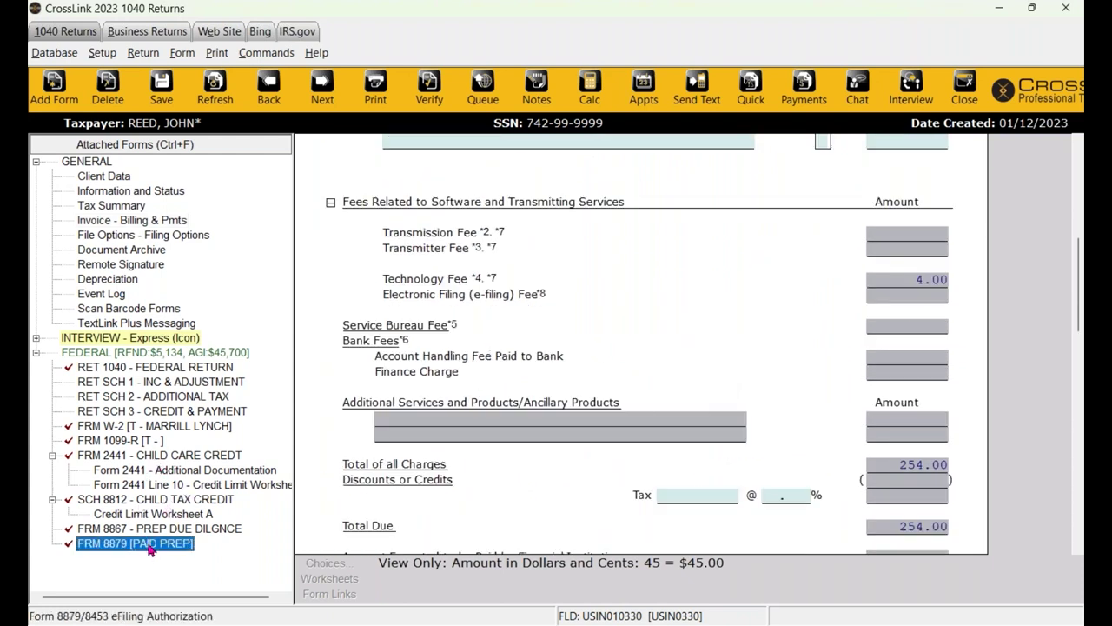
click(148, 546)
click(405, 202)
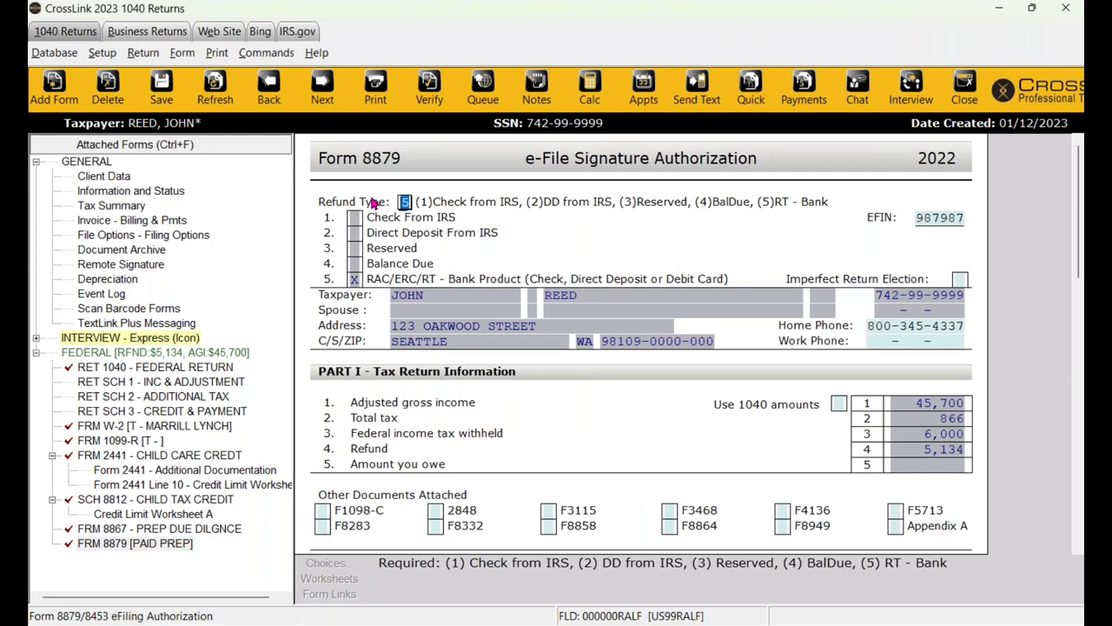
Set Form 8879's refund type to 1, check from IRS, removing the bank application.
text(1)
key(Return)
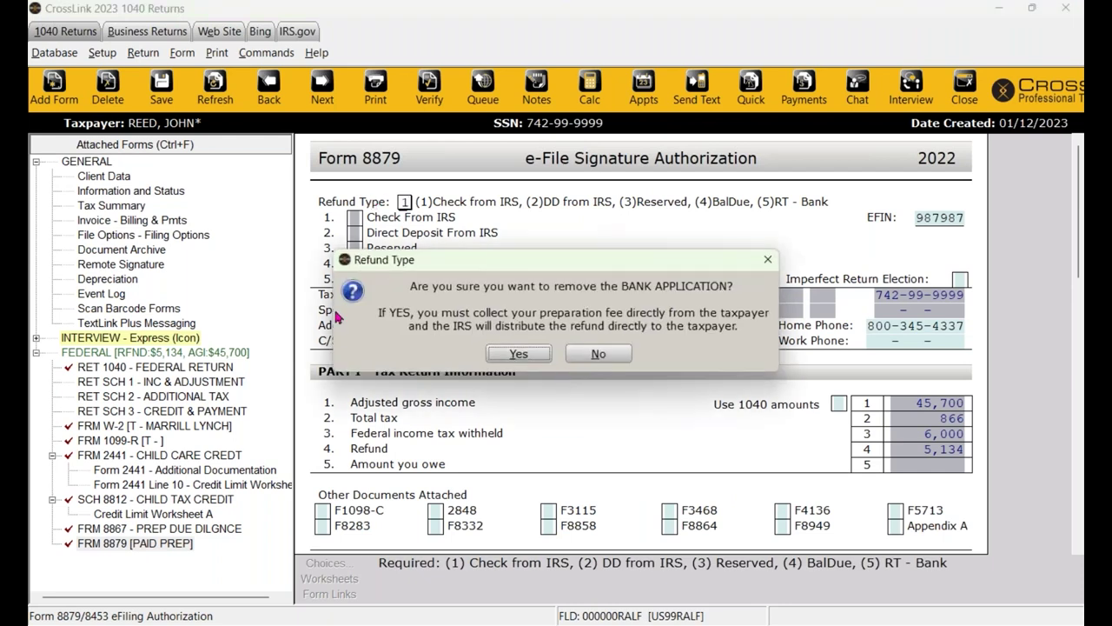
click(518, 354)
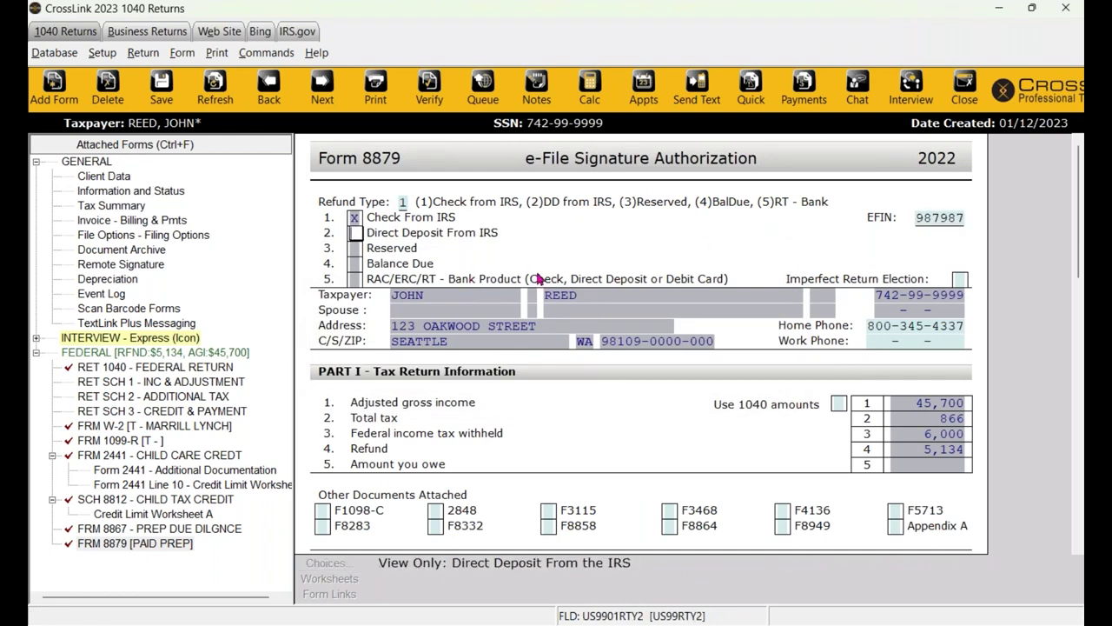
Run verification, scan the errors and rejects list, then bring up options for Form 1099-R.
click(435, 95)
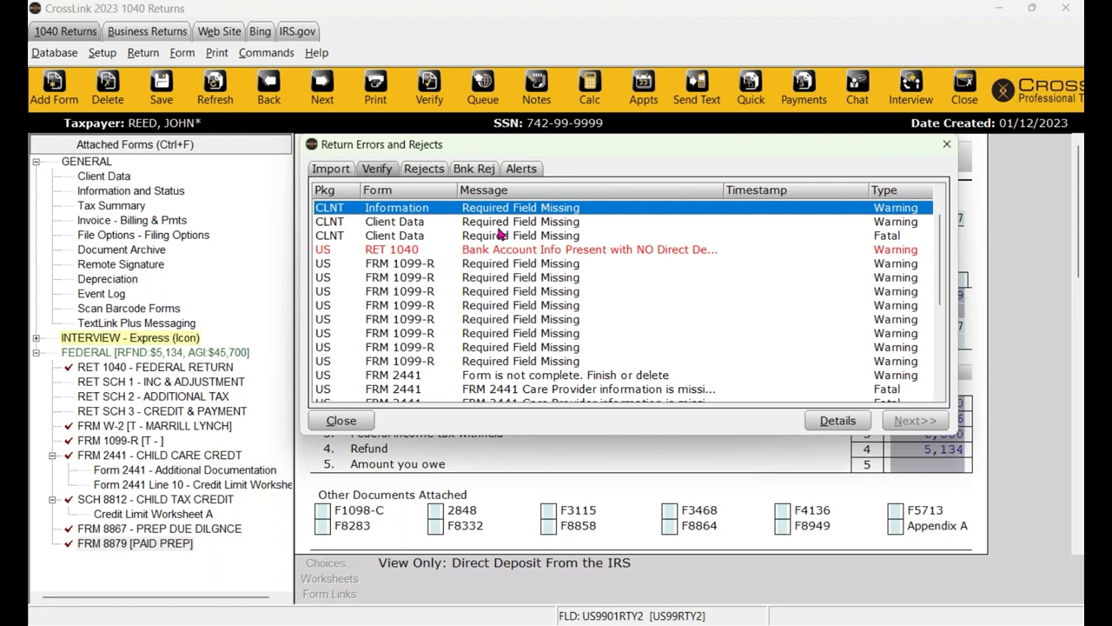
scroll(509, 243, down, 5)
scroll(539, 321, up, 2)
scroll(539, 322, up, 3)
key(Home)
click(948, 146)
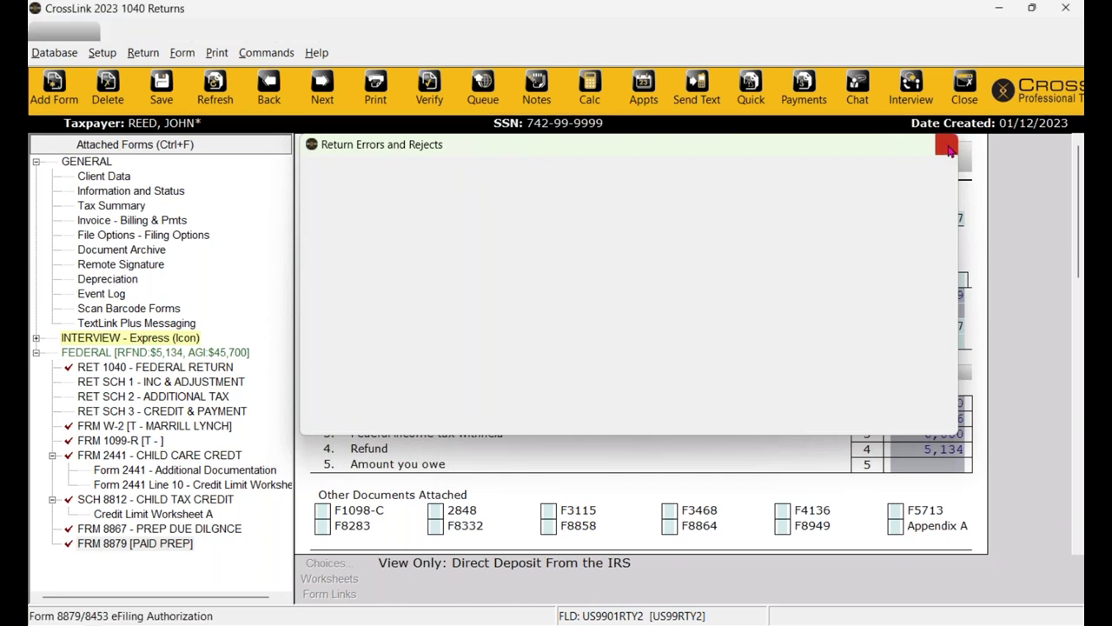
right_click(111, 444)
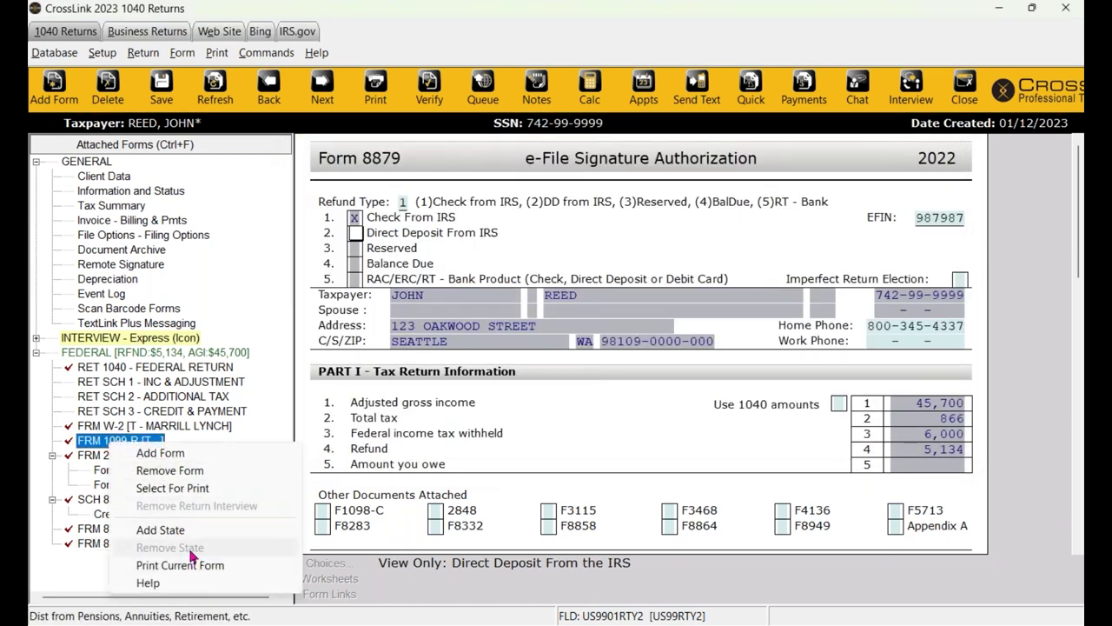
Remove the empty Form 1099-R, re-verify, and jump to the missing Signed 8879 field.
click(171, 470)
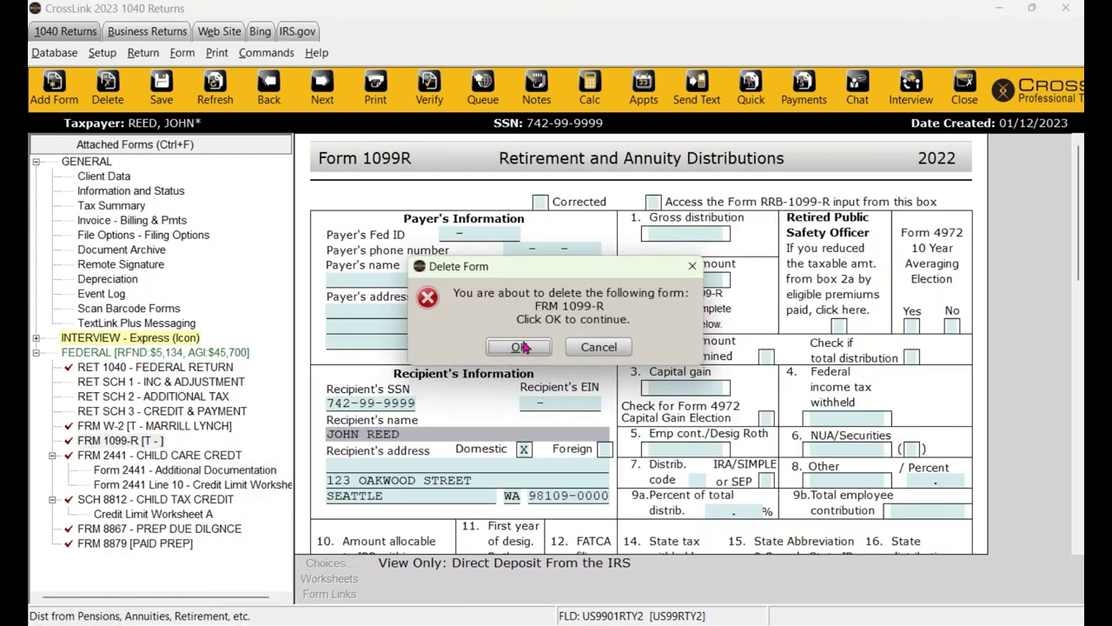
click(518, 347)
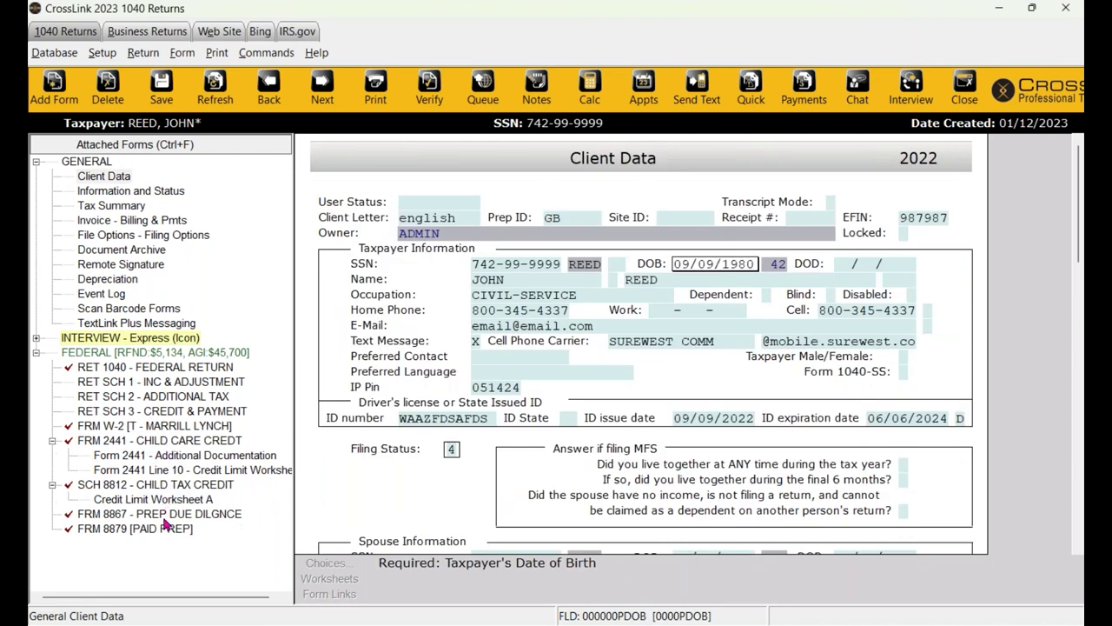
click(428, 87)
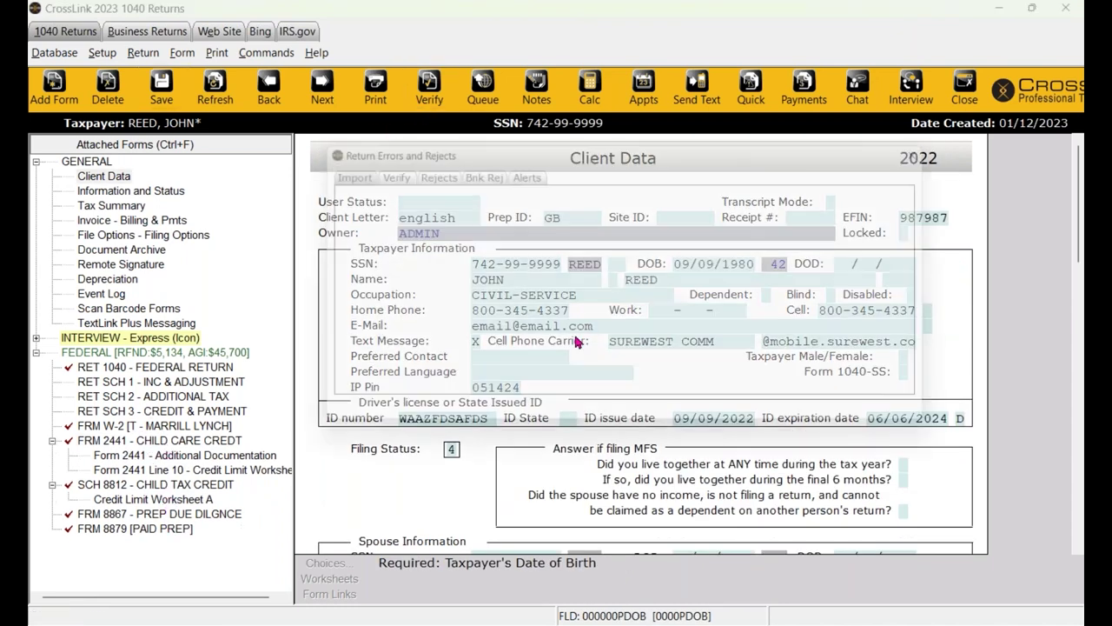
scroll(498, 365, down, 5)
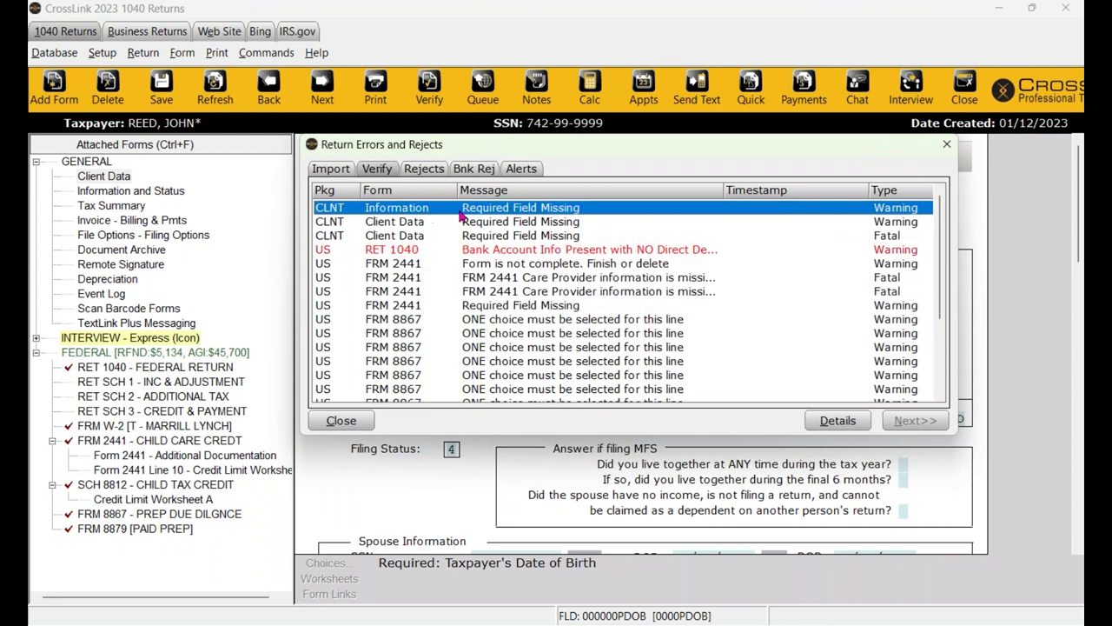
double_click(459, 213)
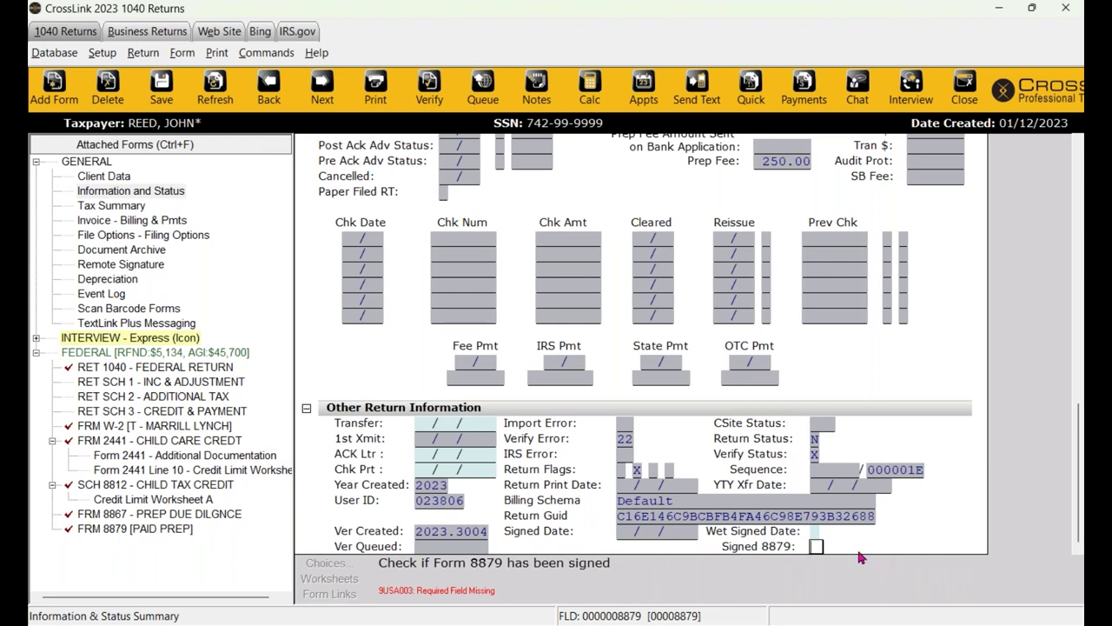
Enter X in the Signed 8879 field under Other Return Information and re-run verification.
scroll(596, 417, up, 15)
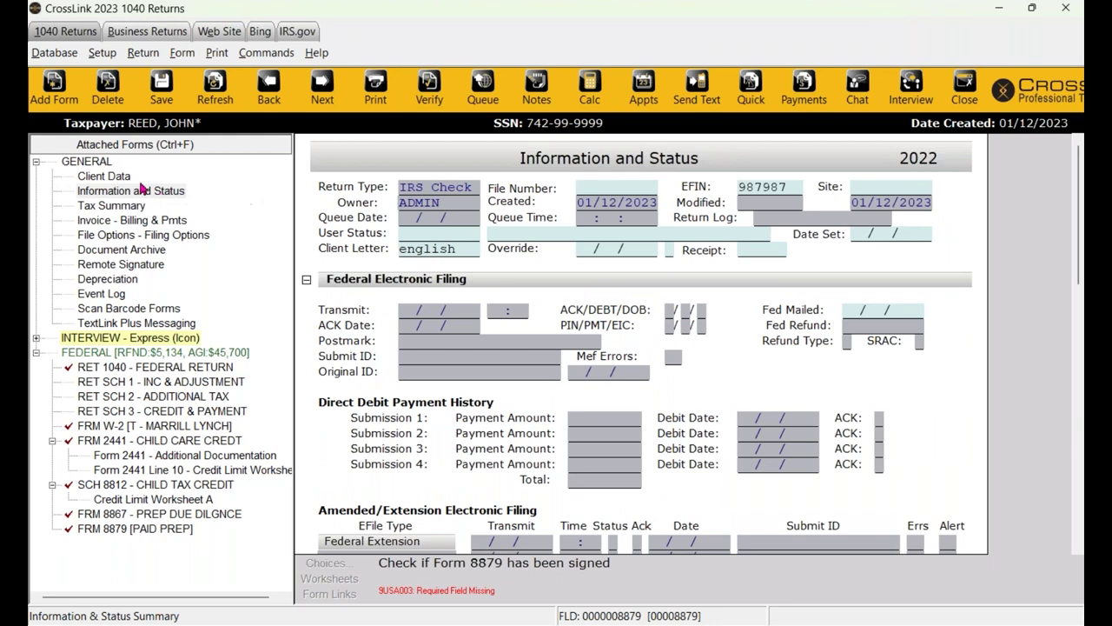
scroll(593, 304, down, 5)
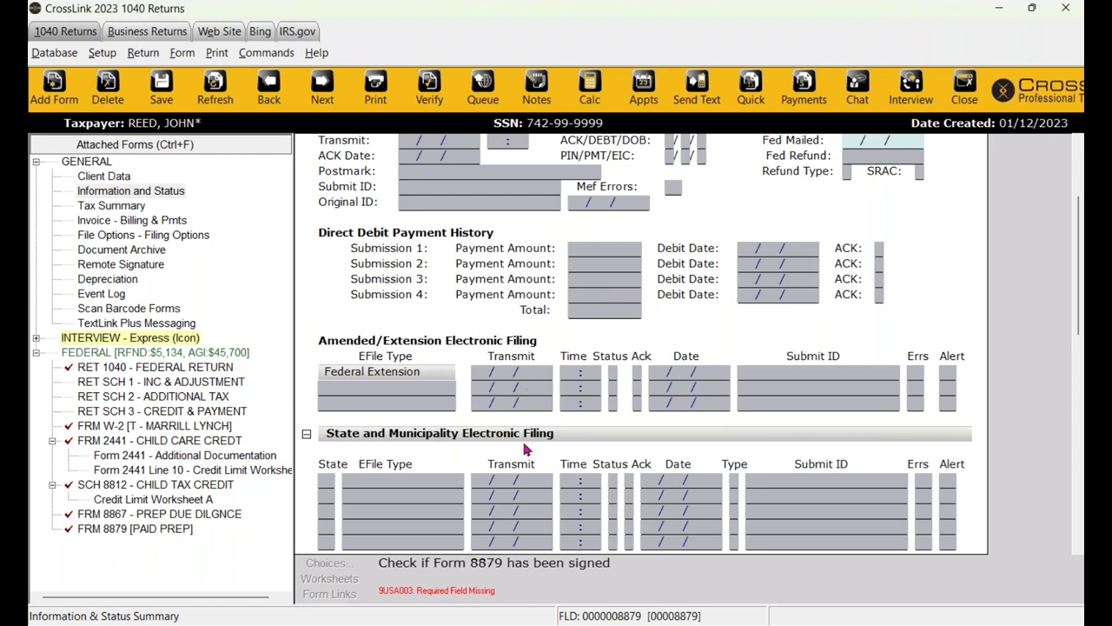
scroll(525, 449, up, 5)
scroll(764, 298, down, 4)
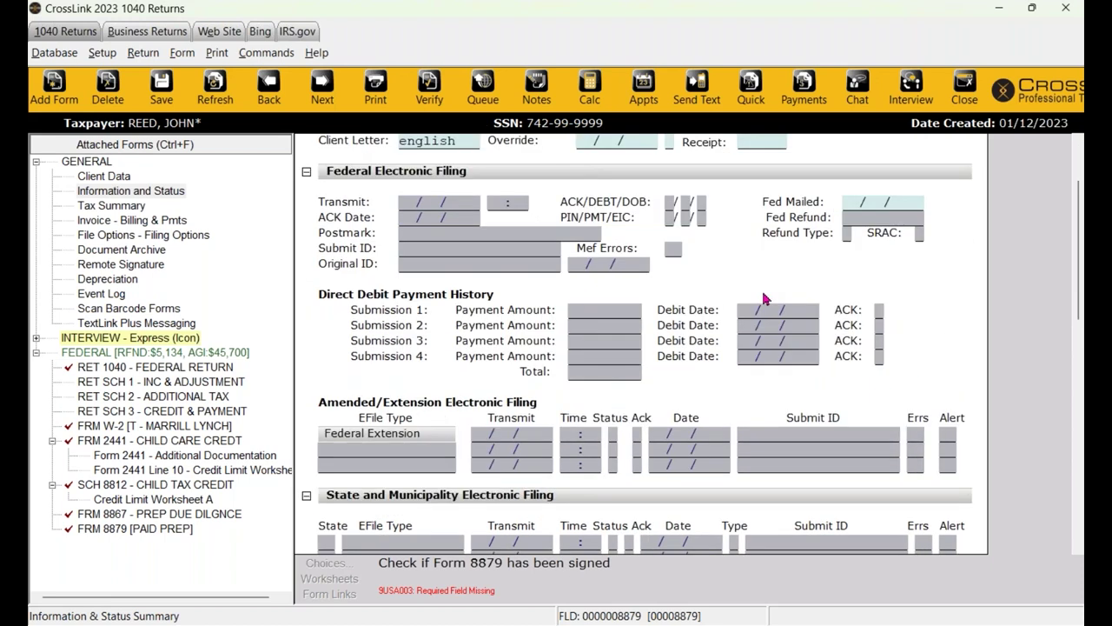
scroll(764, 298, down, 7)
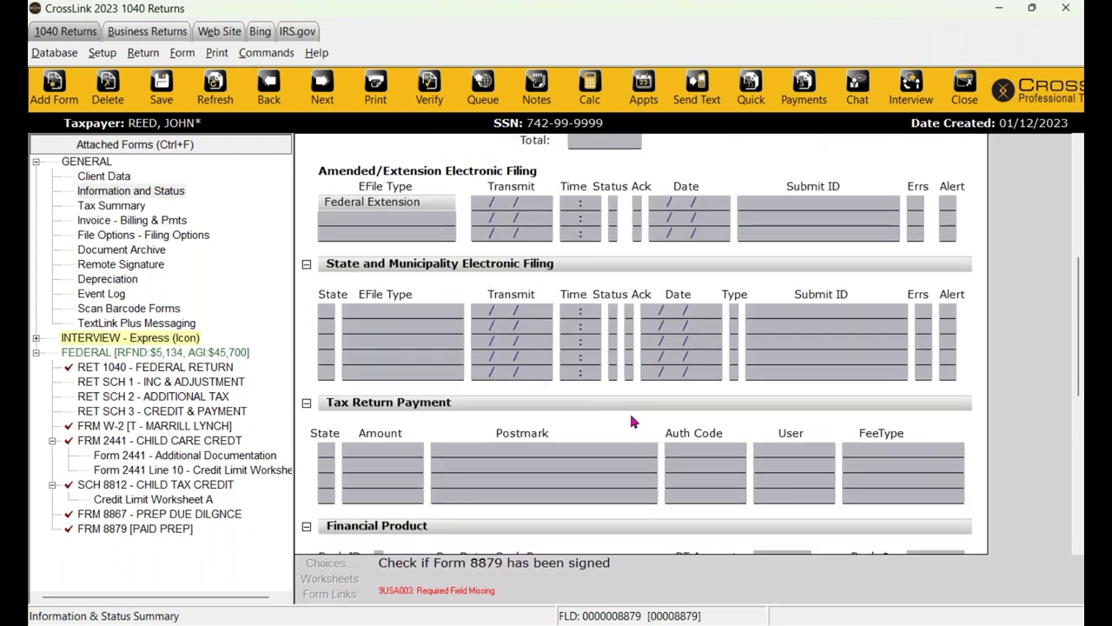
scroll(632, 412, down, 5)
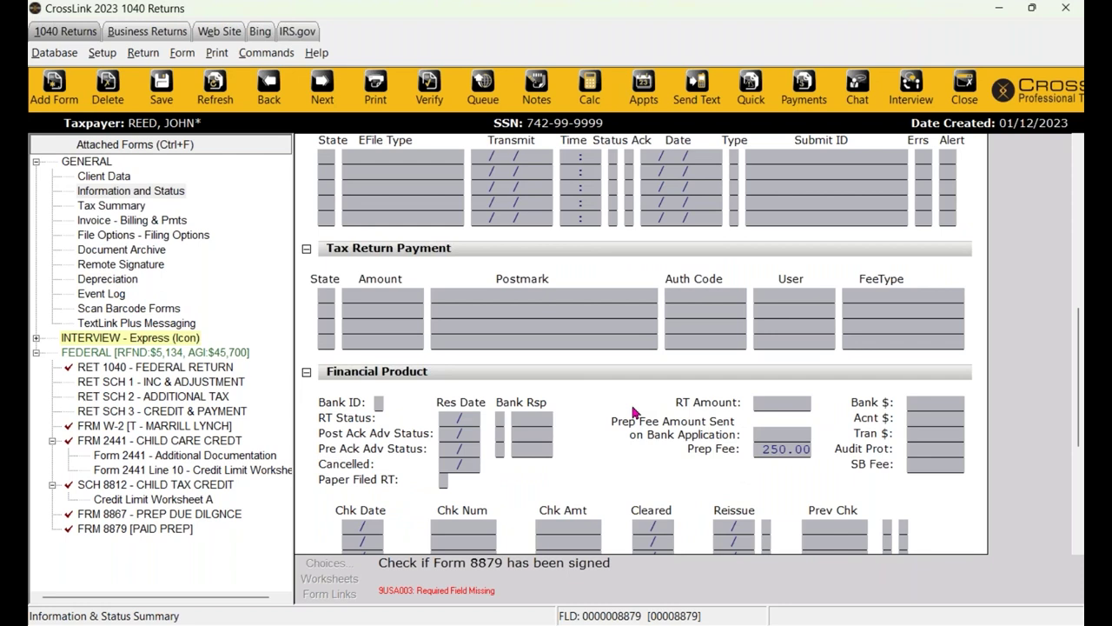
scroll(632, 412, down, 4)
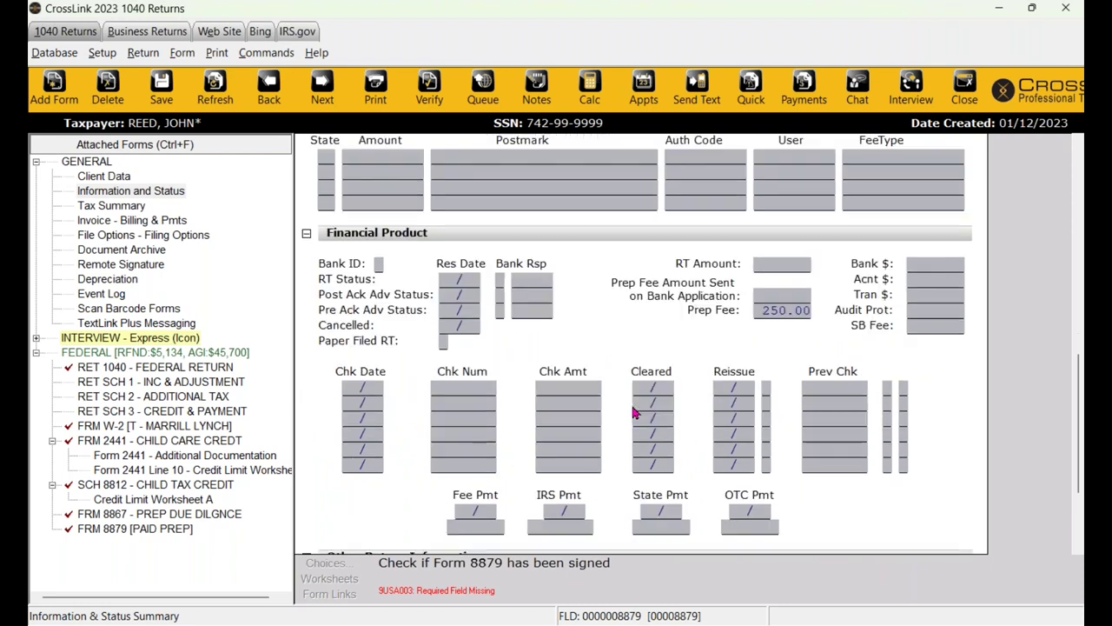
scroll(633, 413, down, 4)
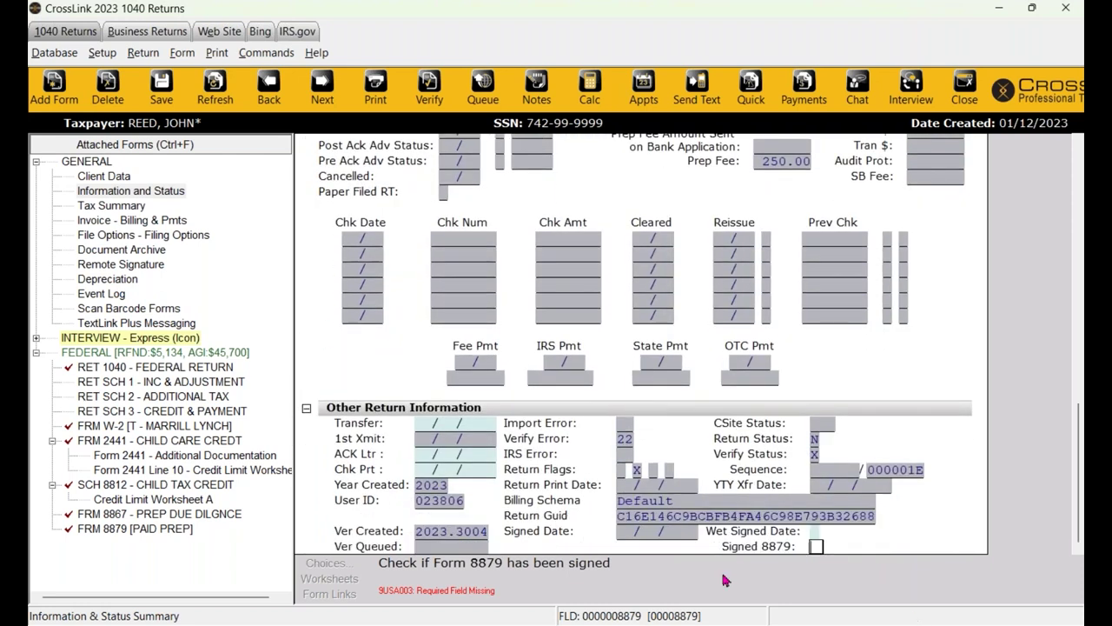
text(x)
click(431, 94)
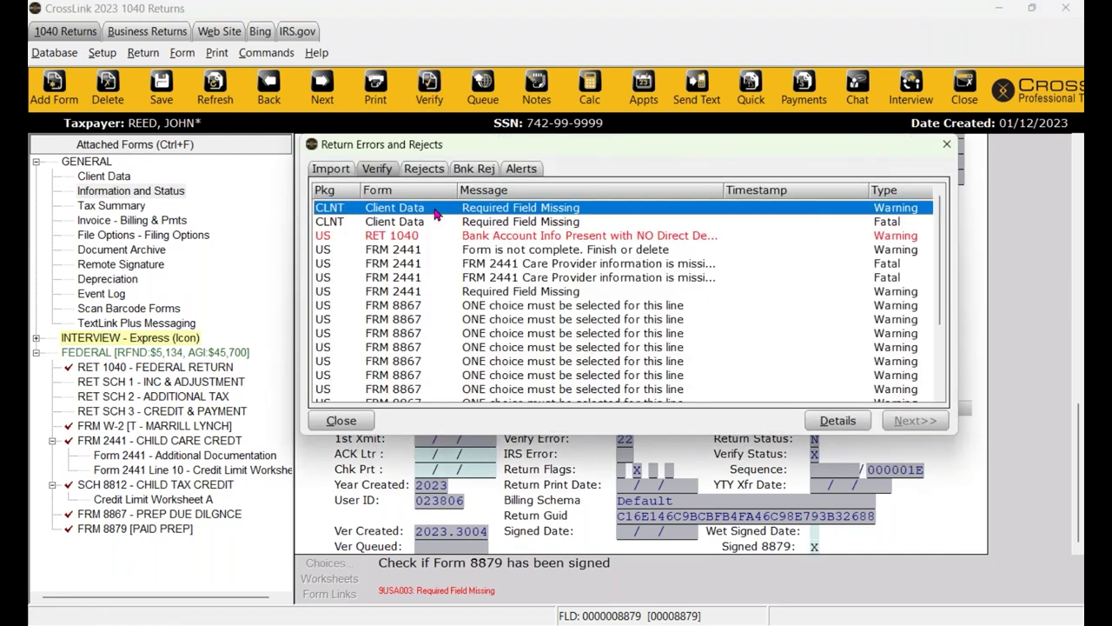
Enter WA as the ID State in Client Data and re-verify with F9.
double_click(432, 202)
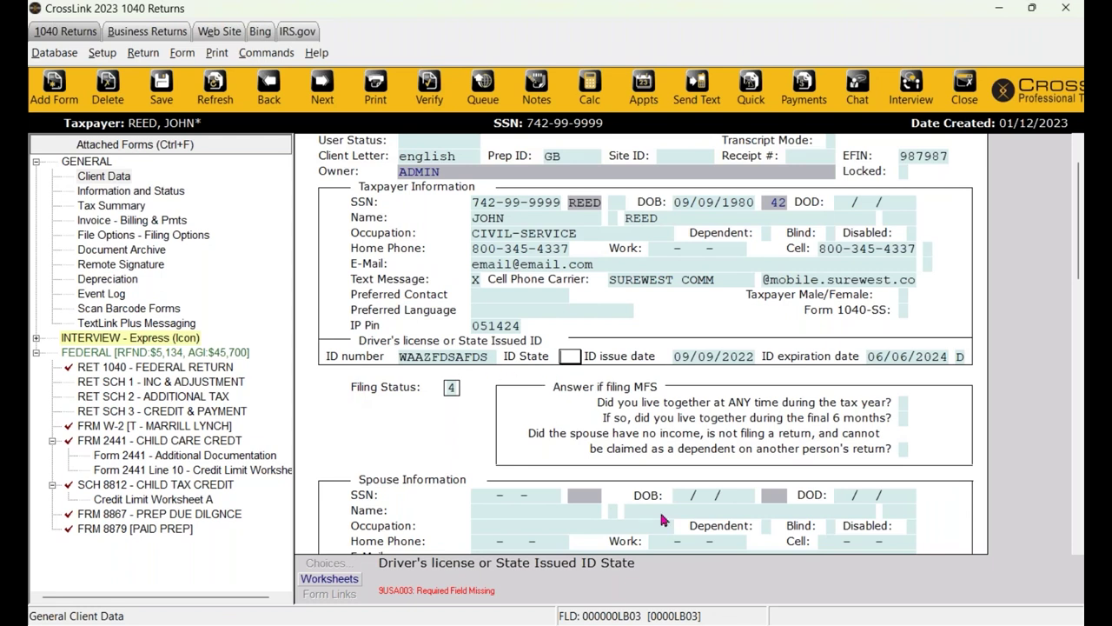
text(WA)
key(F9)
Answer Y to include the remote signature charge, re-verify, and open the RET 1040 bank-account warning.
double_click(511, 211)
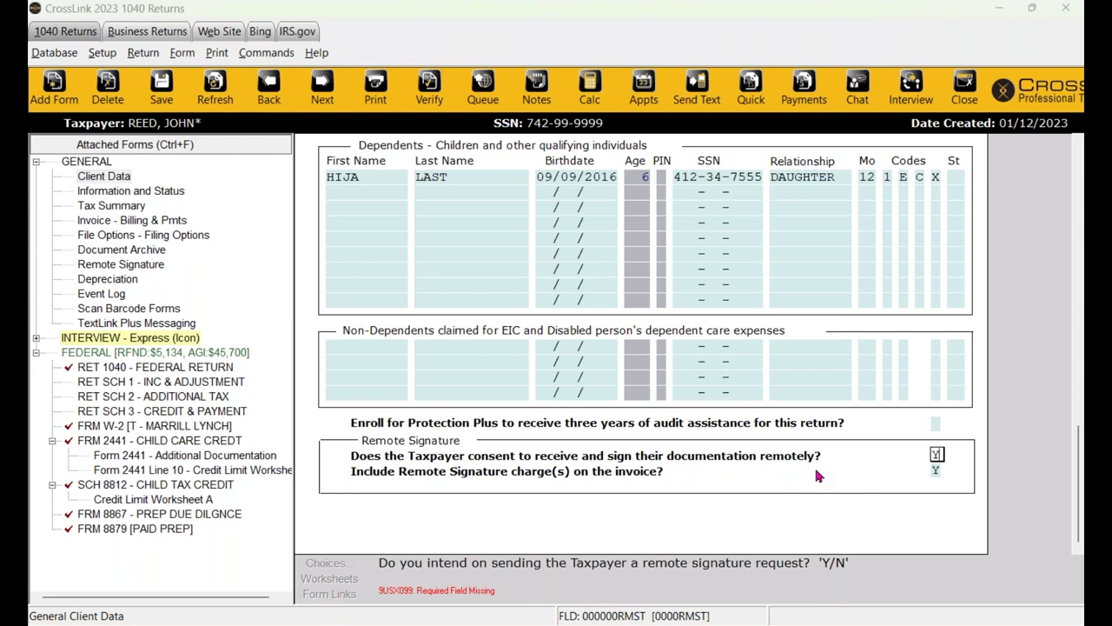
key(Return)
double_click(598, 213)
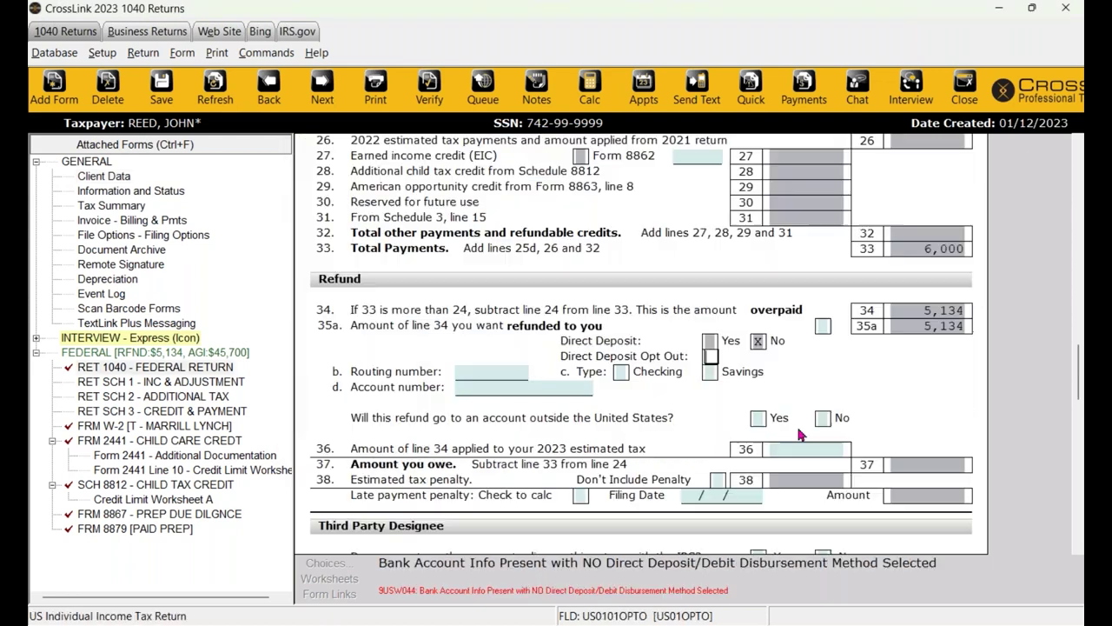
click(429, 98)
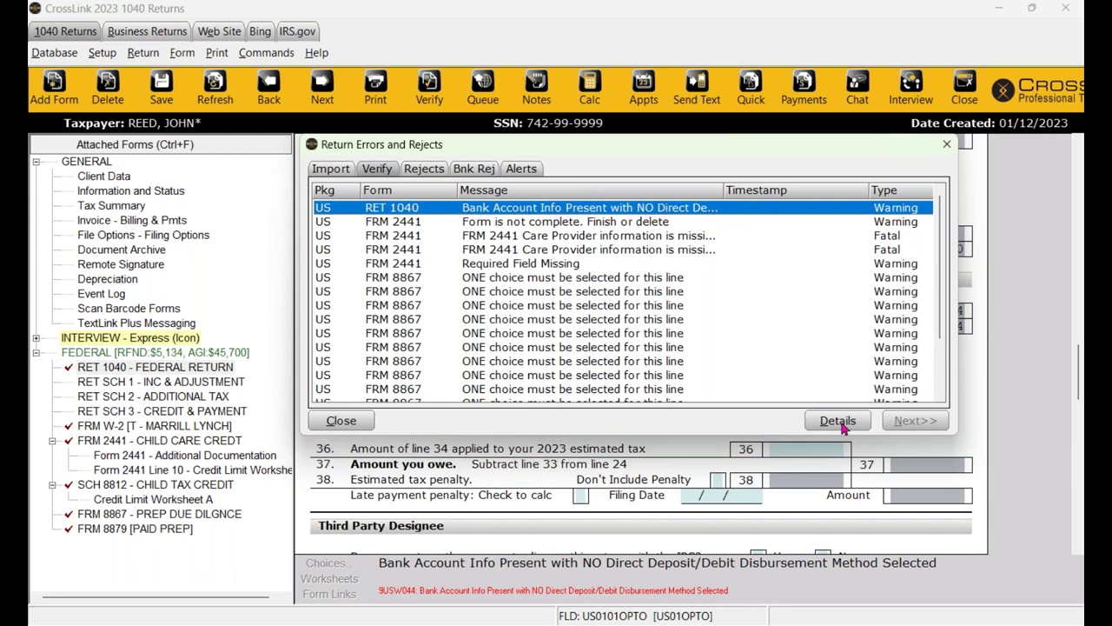
Read the bank-account warning's details, then close the errors and rejects list.
click(837, 422)
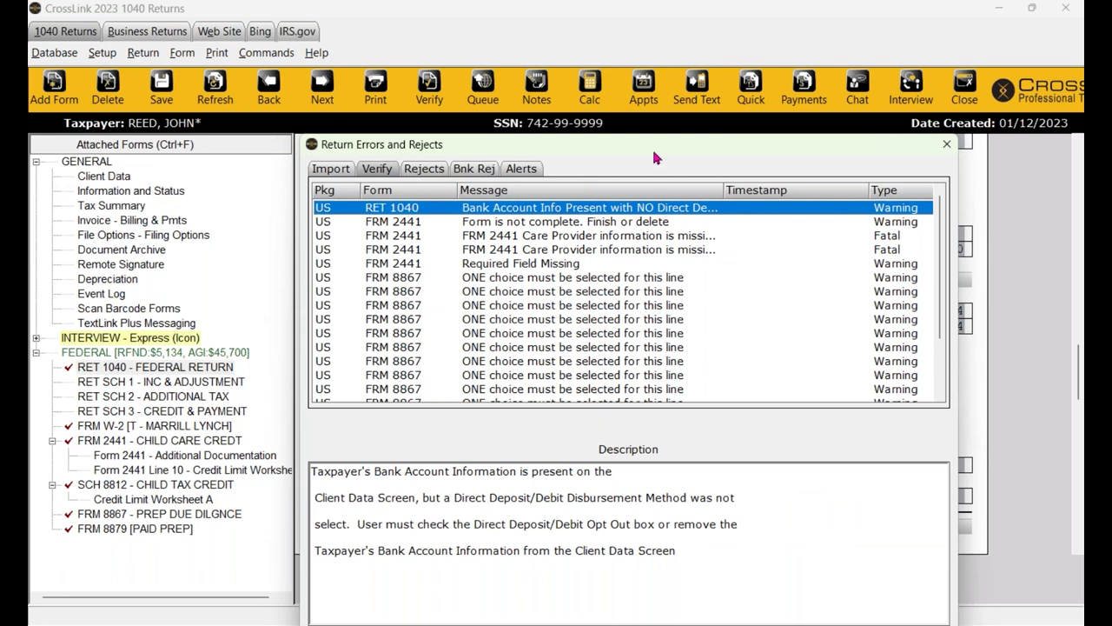
drag(657, 154, 643, 113)
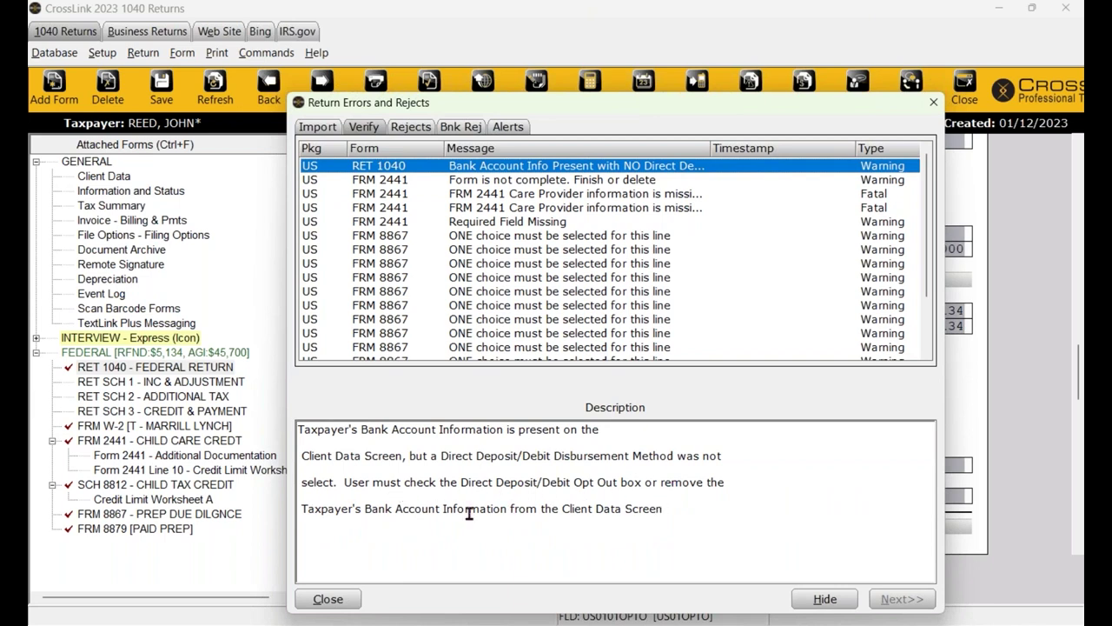
click(934, 102)
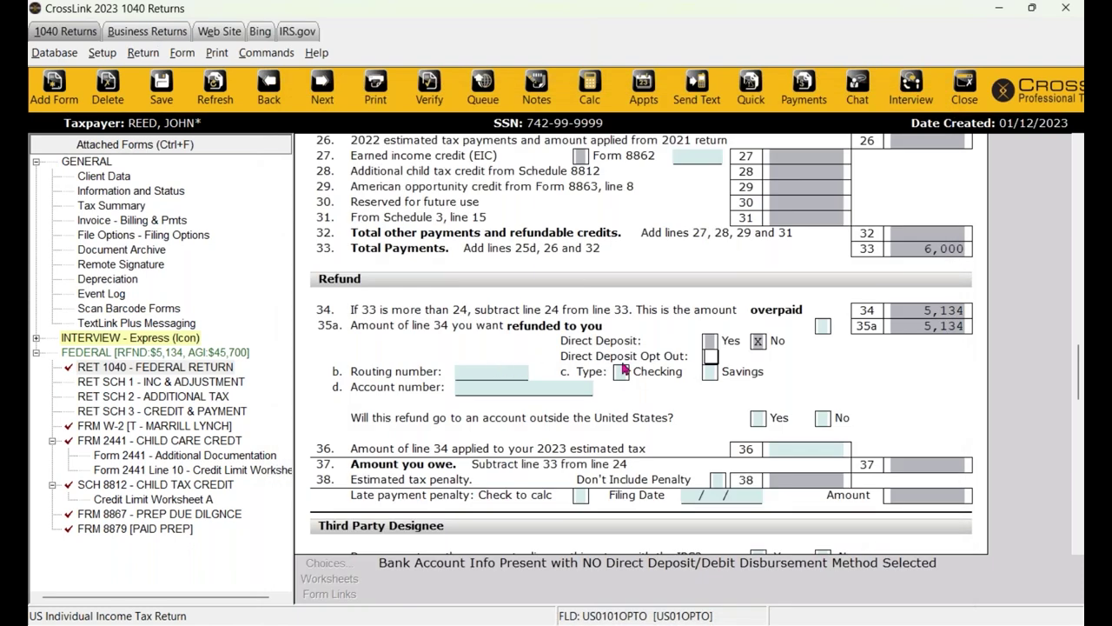
Check Client Data and Form 8879, tick Direct Deposit Opt Out on Form 1040, and re-verify.
click(92, 176)
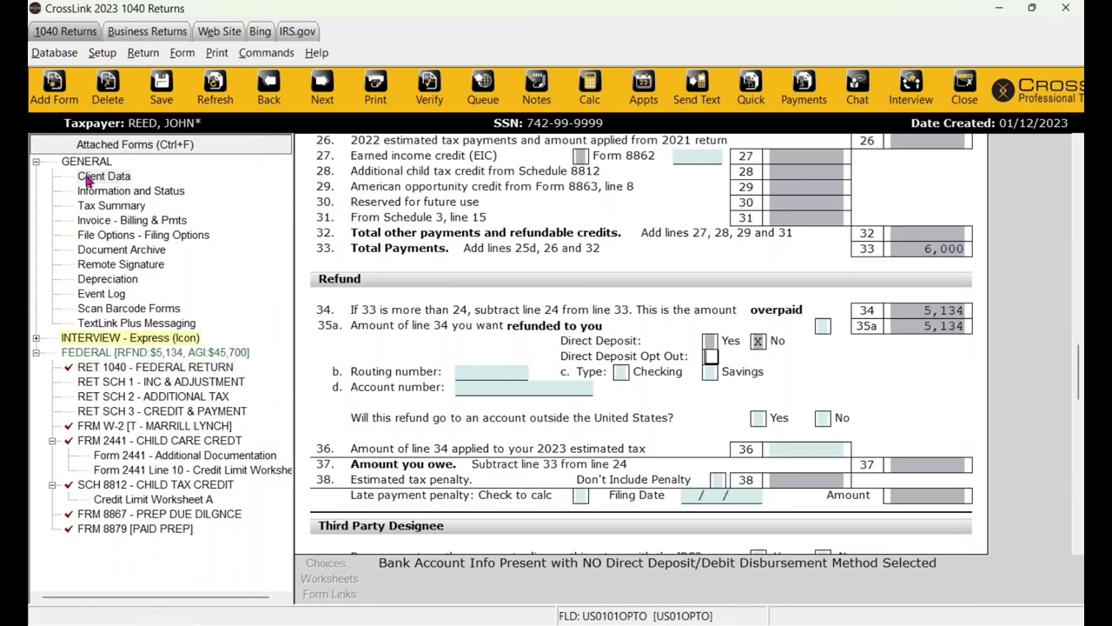
scroll(634, 437, down, 10)
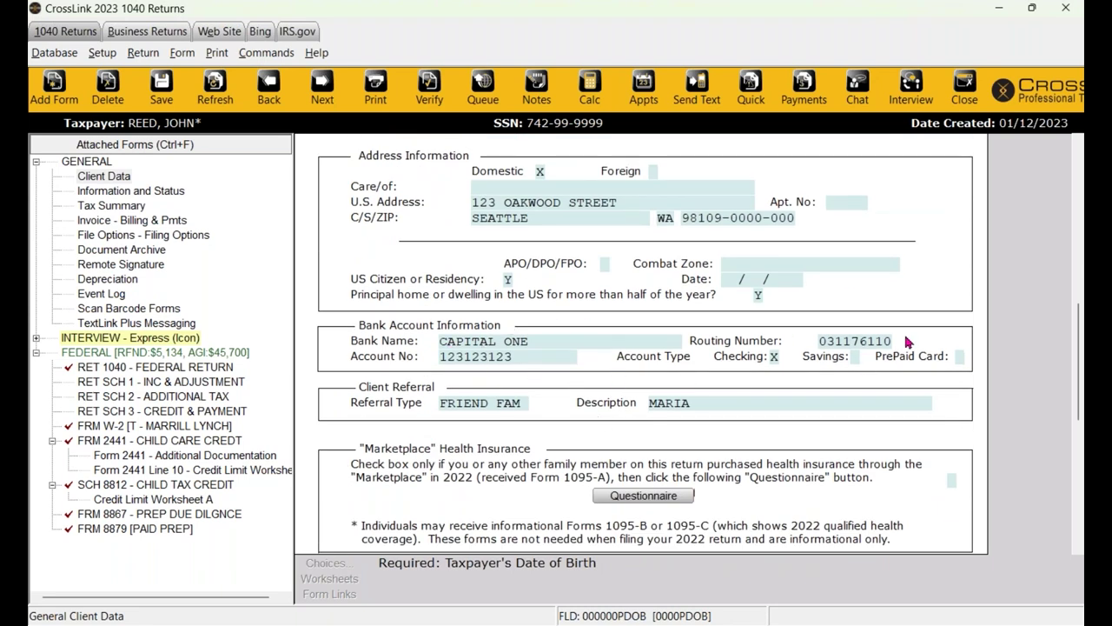
click(127, 532)
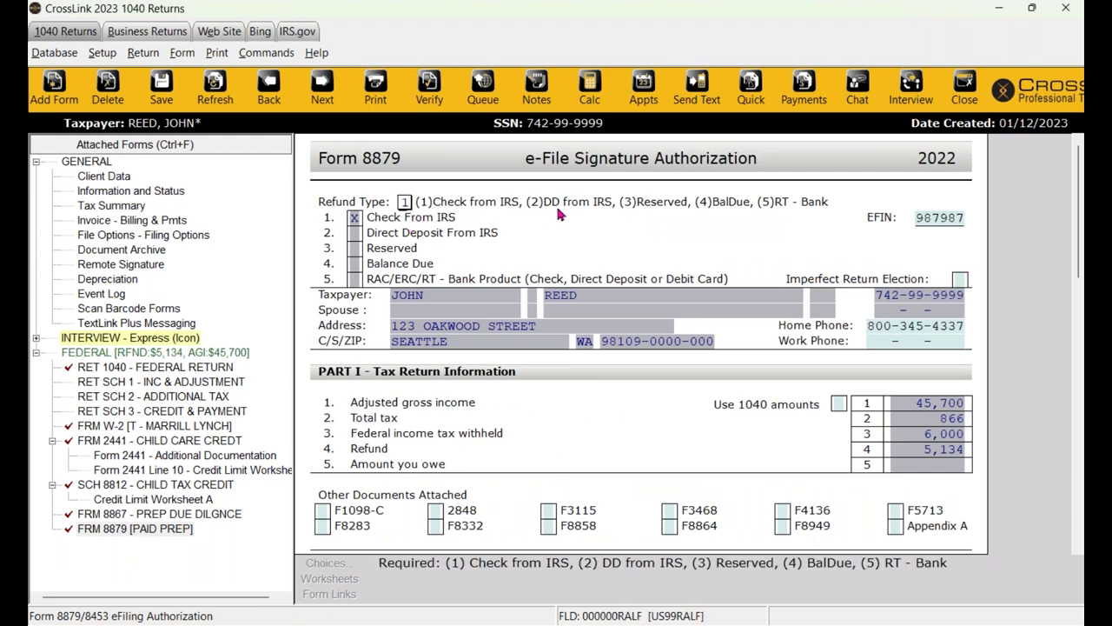
click(148, 367)
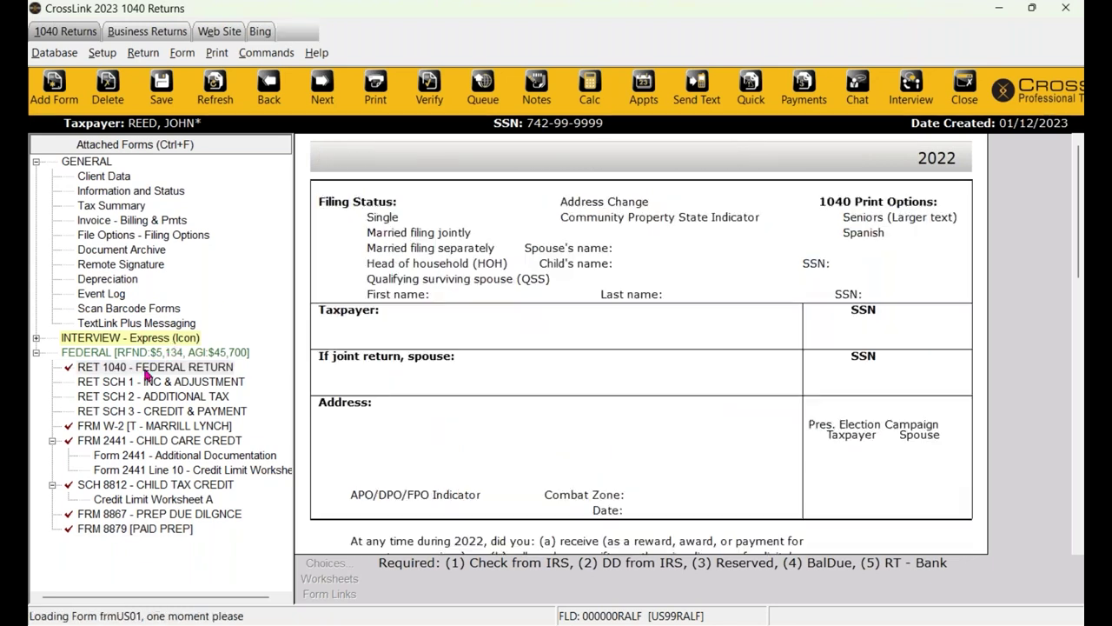
scroll(761, 411, down, 1)
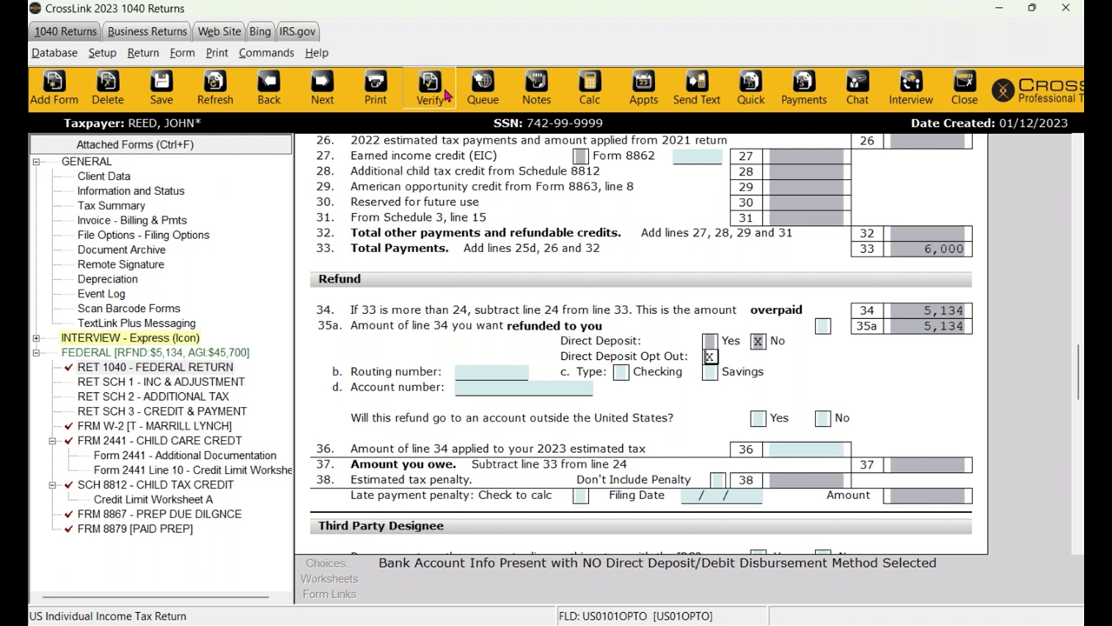
click(443, 92)
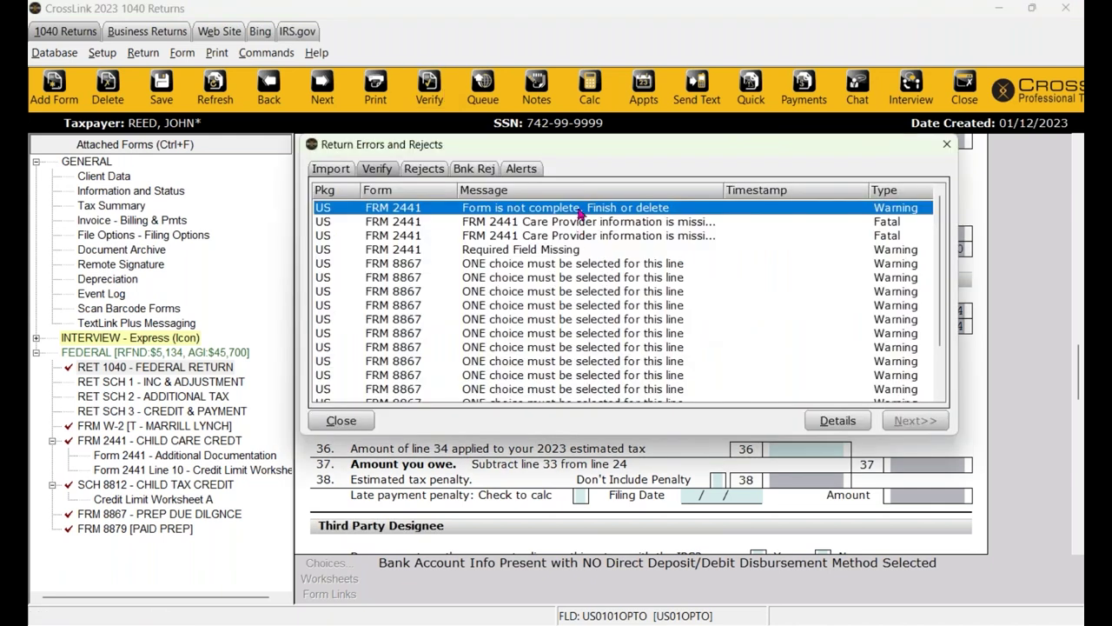
From the incomplete-form error, enter 1 in line 11's State Use box on Form 2441.
double_click(580, 213)
scroll(691, 442, down, 2)
scroll(834, 469, up, 3)
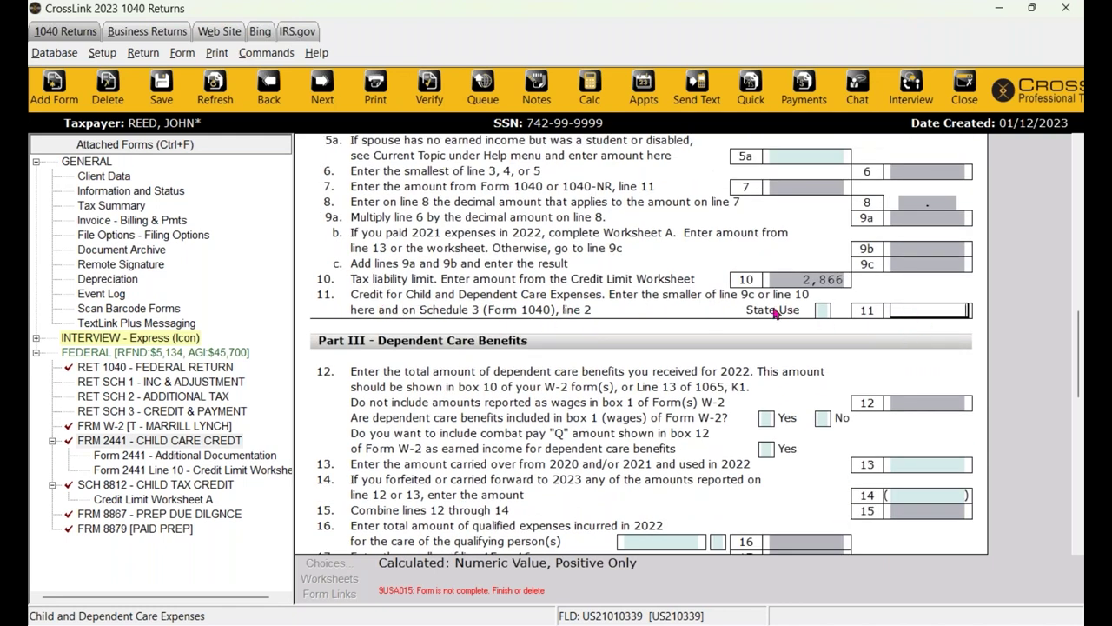
click(823, 311)
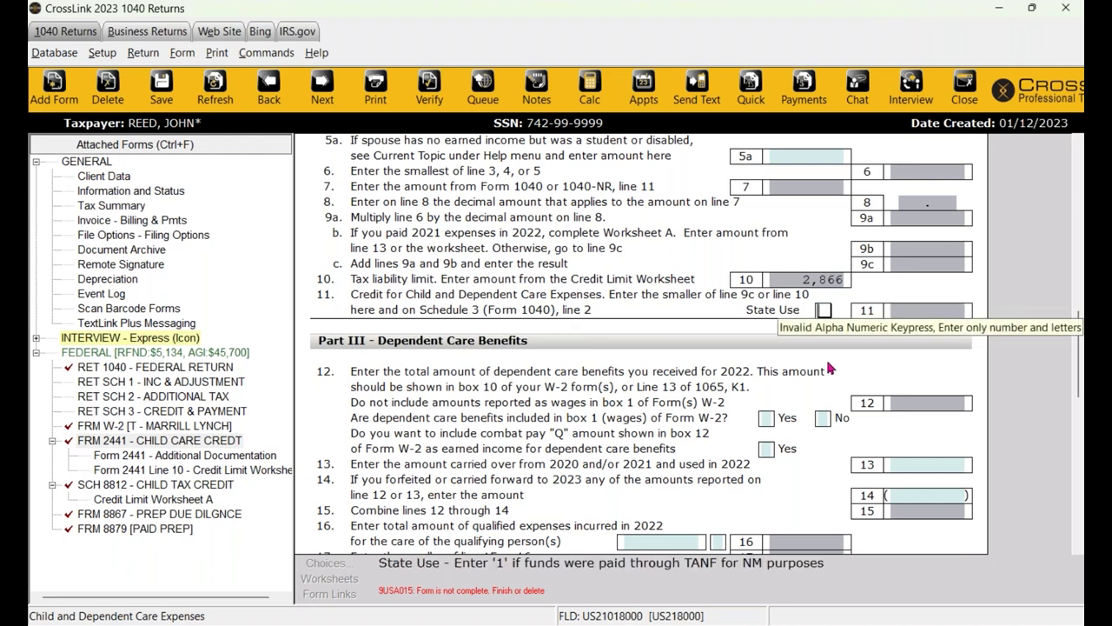
click(923, 314)
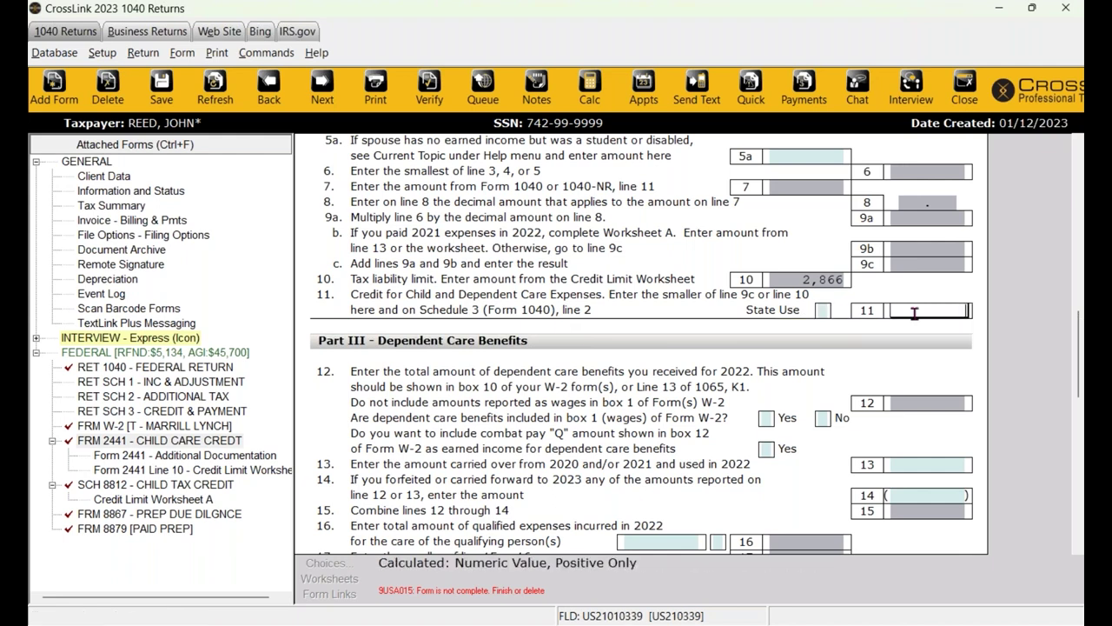
click(823, 313)
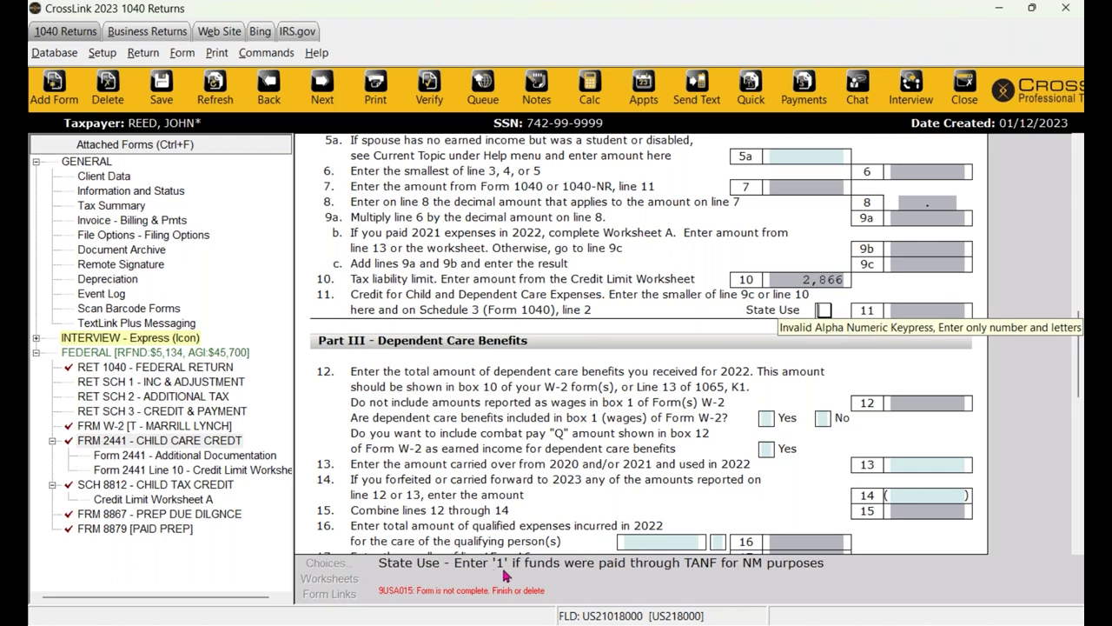
text(1)
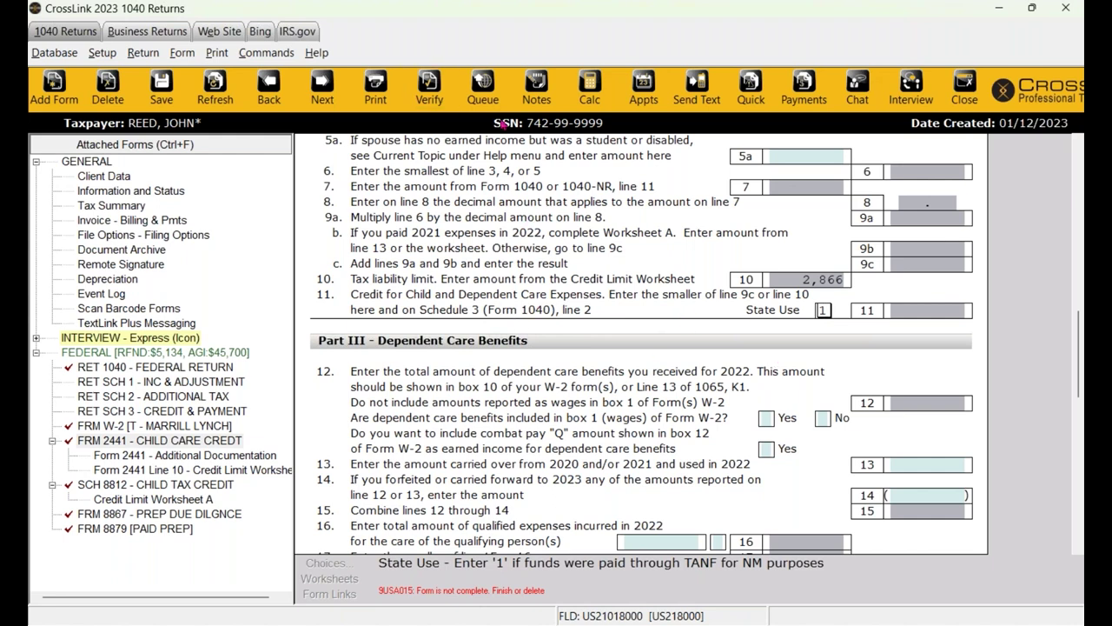
Re-verify the return and go back to the top of Form 2441.
click(429, 100)
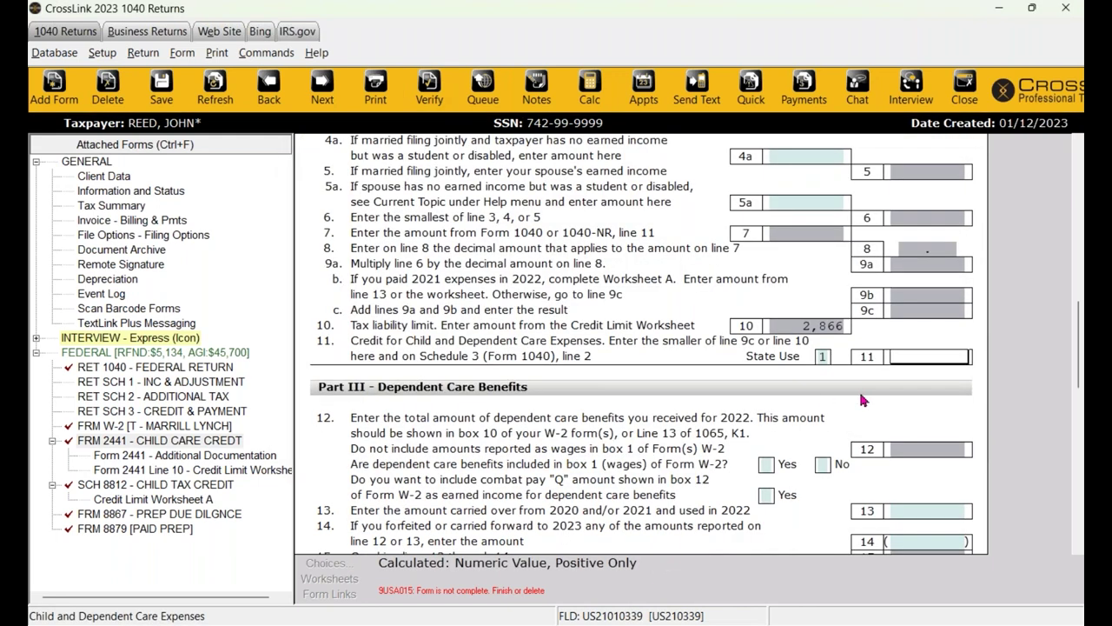
click(161, 445)
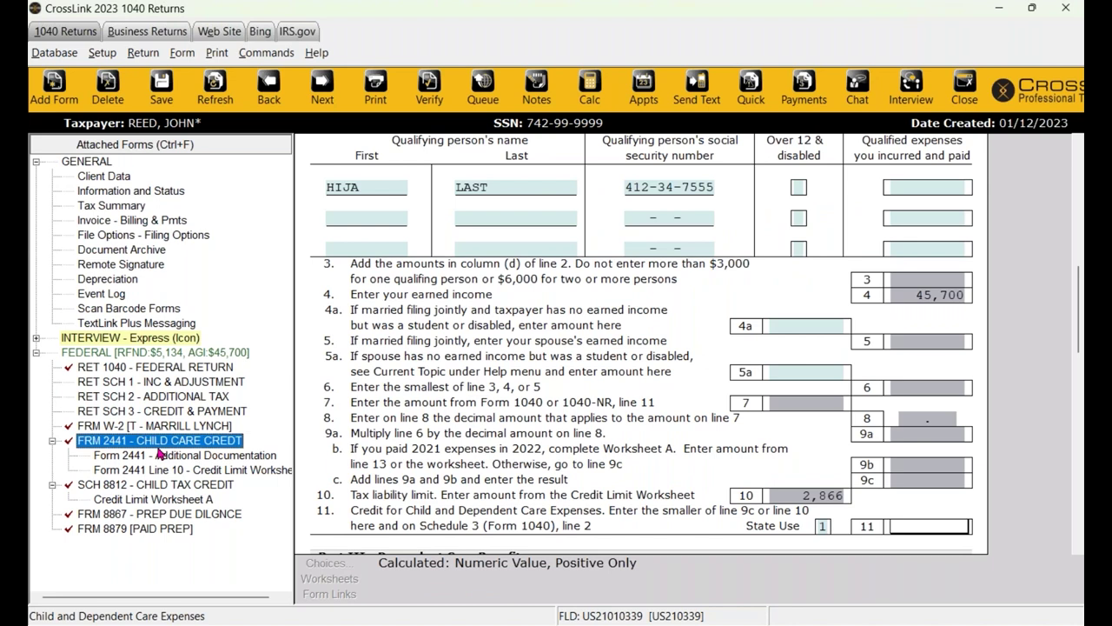
scroll(775, 410, down, 3)
scroll(774, 411, down, 1)
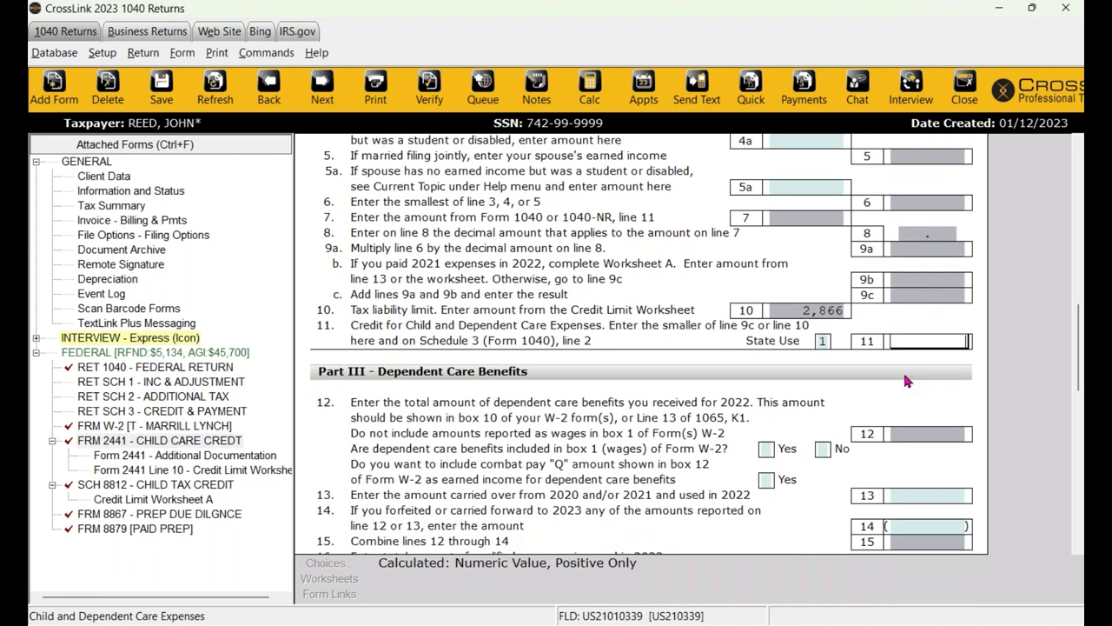
scroll(374, 306, up, 8)
scroll(374, 306, up, 4)
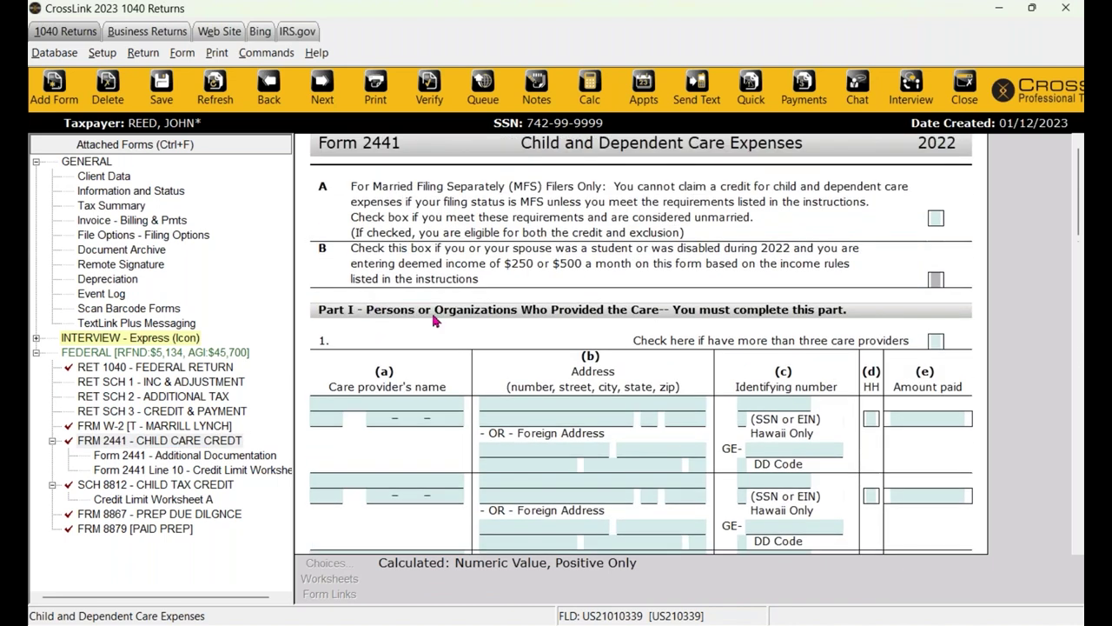
Fill the first care-provider row from the saved KINDERCARE entry with 1,800 amount paid.
click(347, 403)
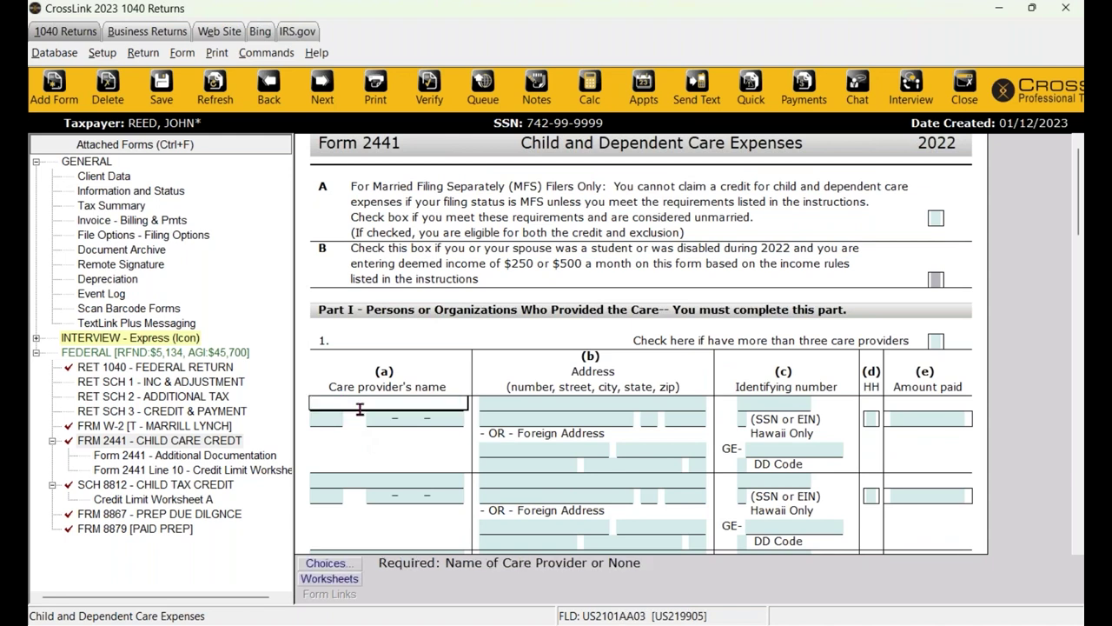
click(327, 563)
click(361, 374)
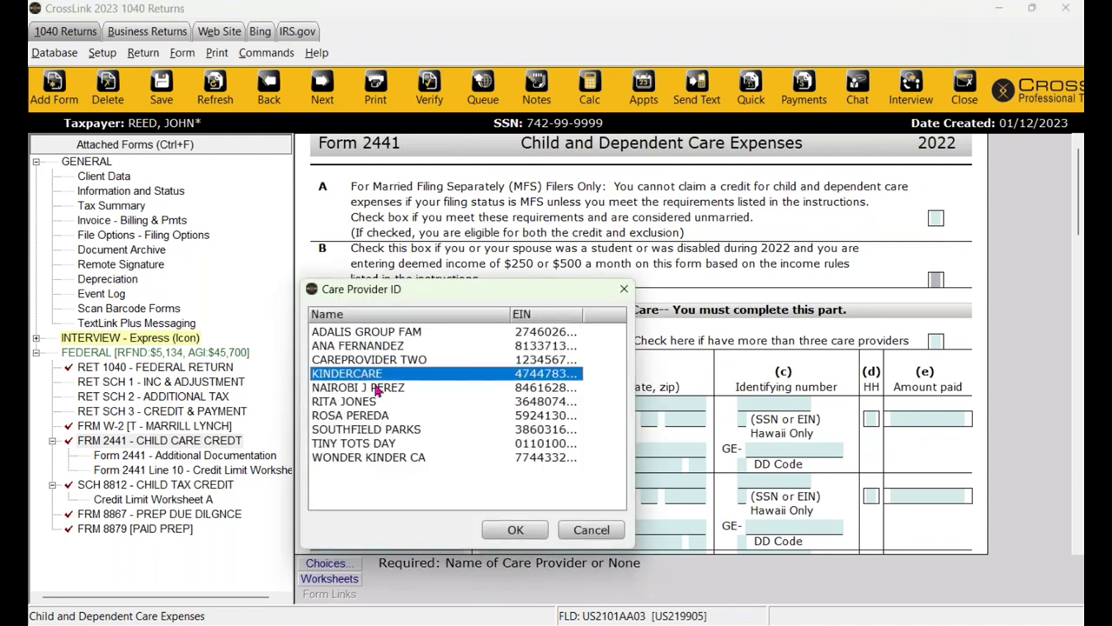
click(512, 531)
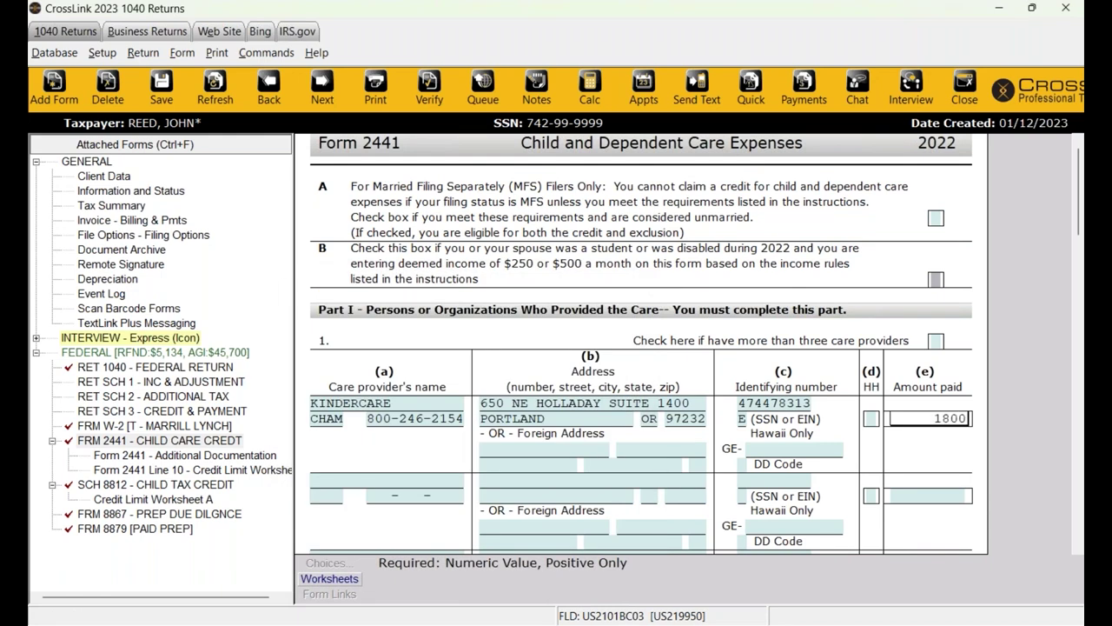
key(Return)
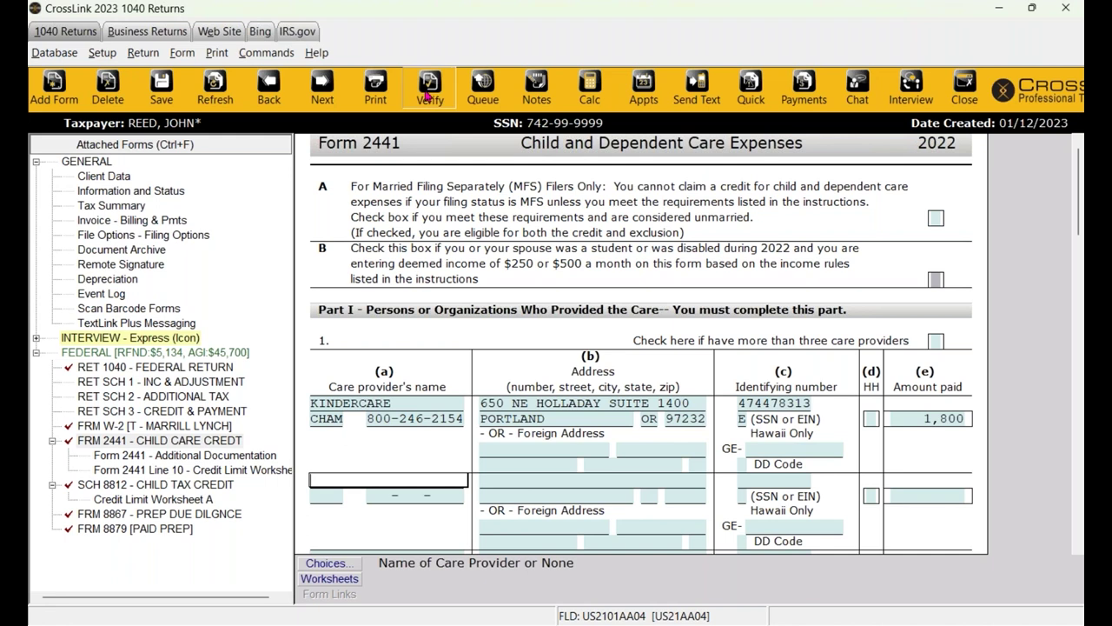
Re-verify and jump to the Form 2441 incomplete-form warning at line 11.
click(443, 109)
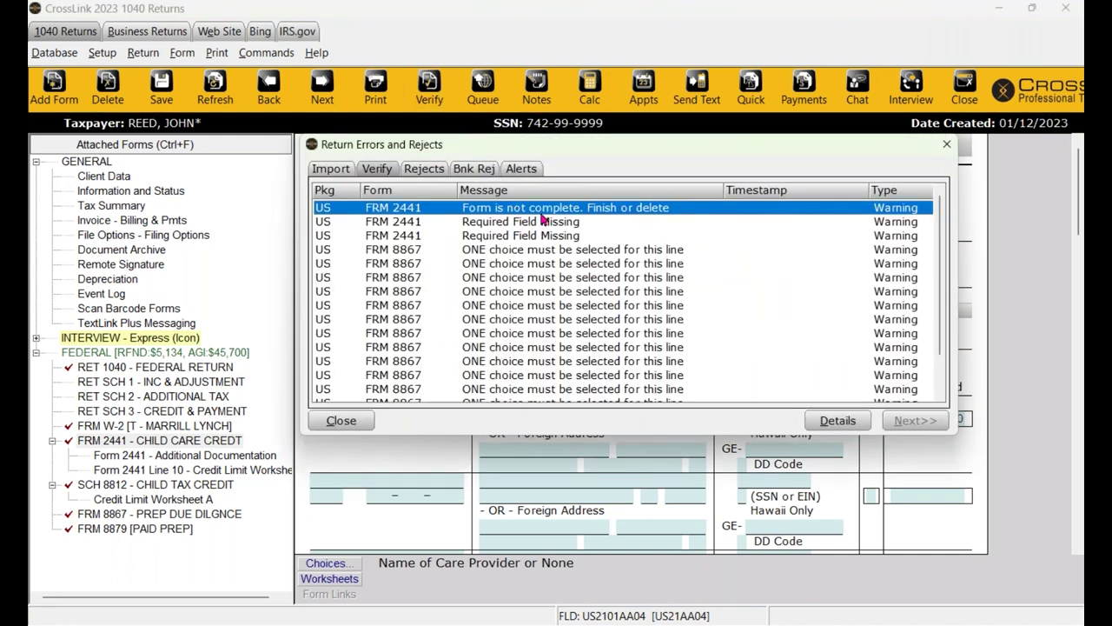
double_click(539, 208)
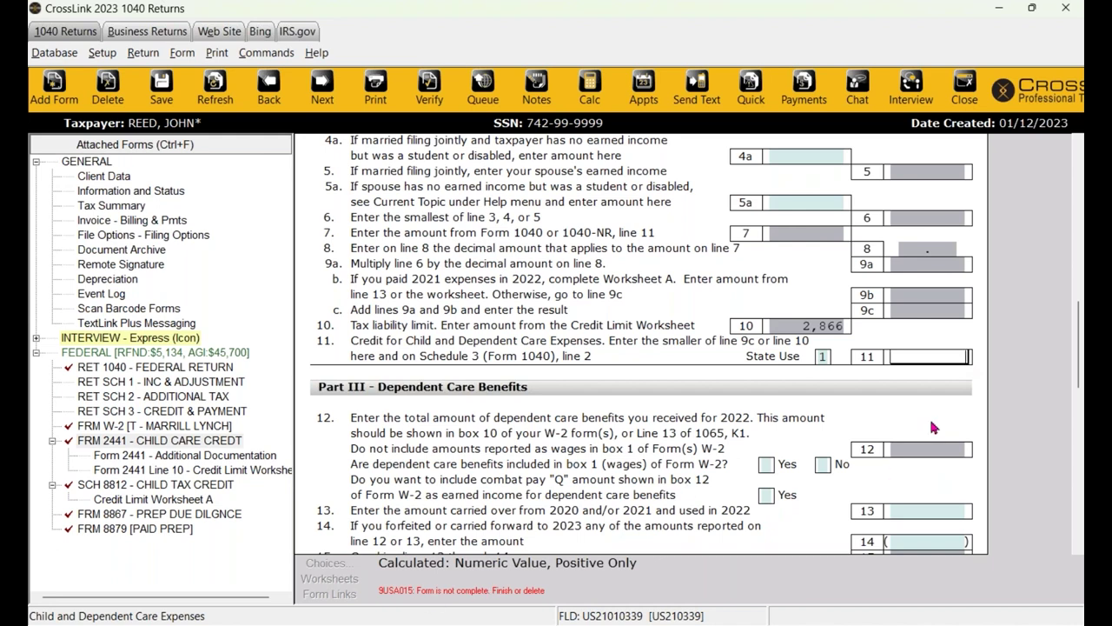
right_click(909, 356)
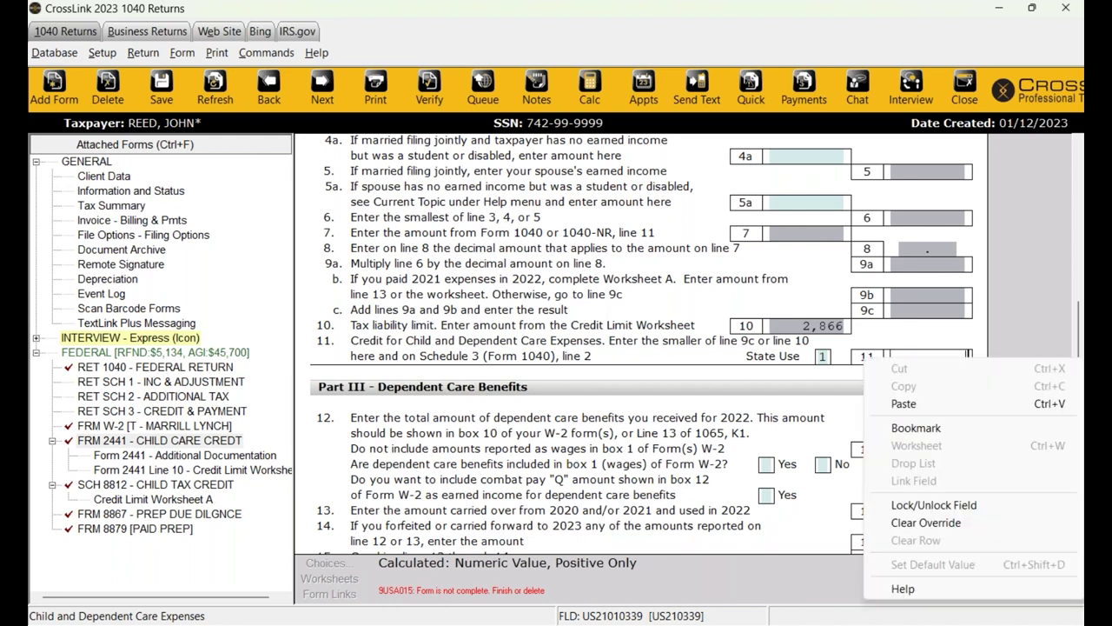
click(753, 375)
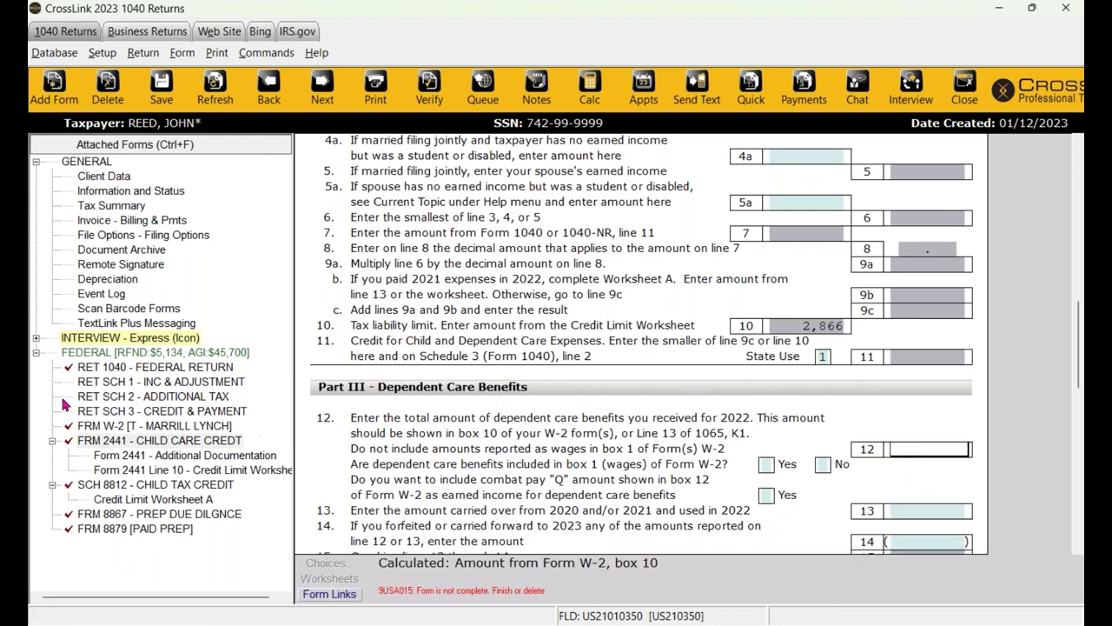
From the missing-field warning, mark KINDERCARE N for household employee and T for taxpayer.
click(428, 87)
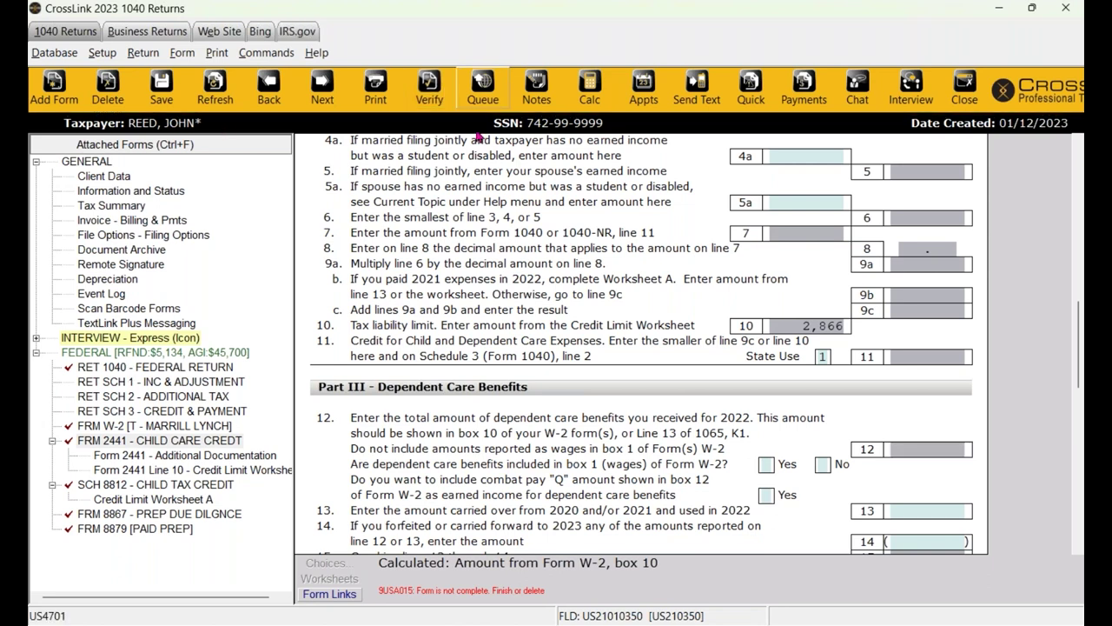
double_click(522, 222)
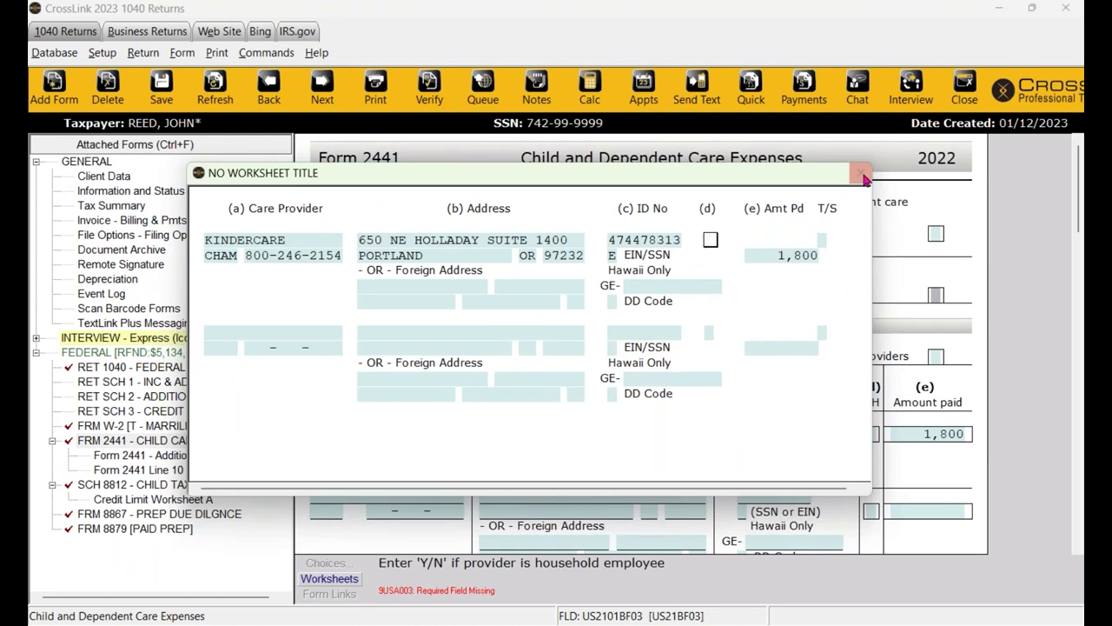
click(708, 240)
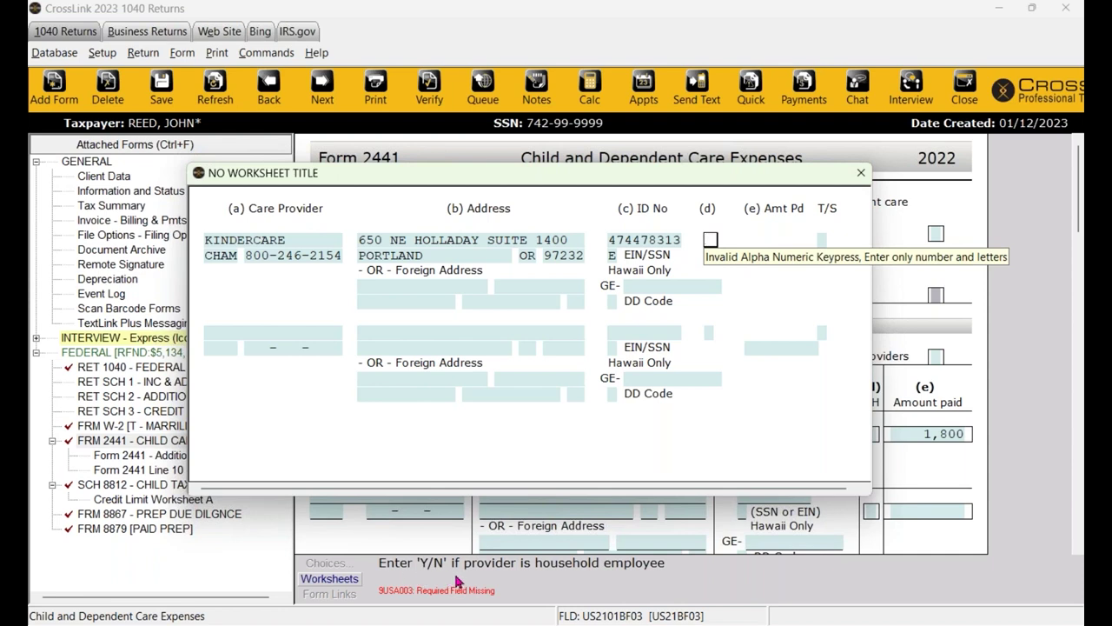
click(709, 240)
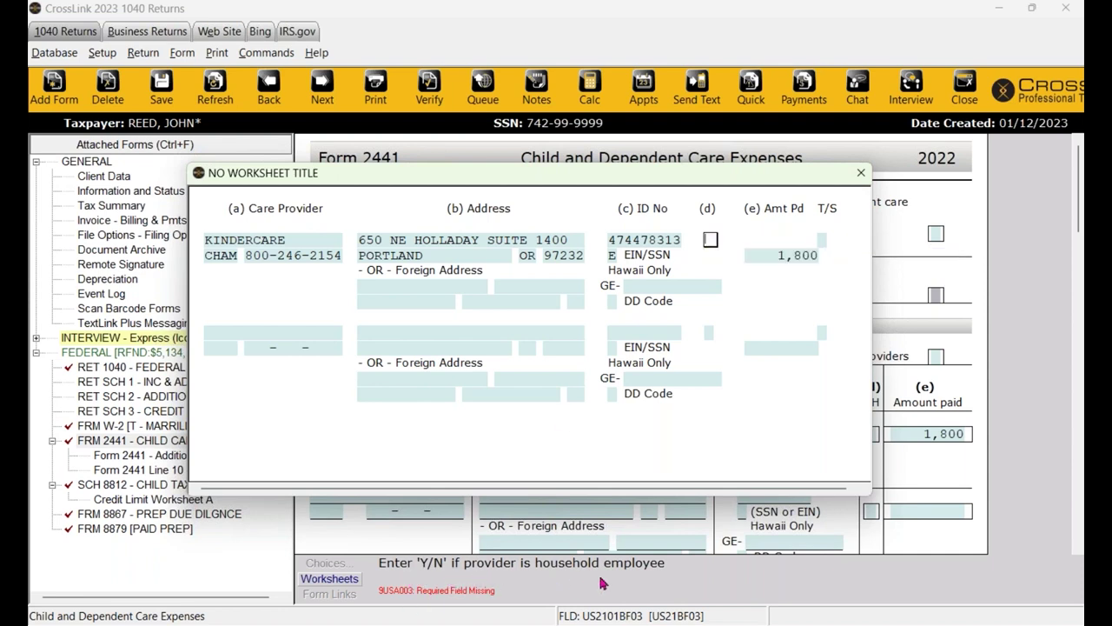
text(N)
click(824, 240)
text(T)
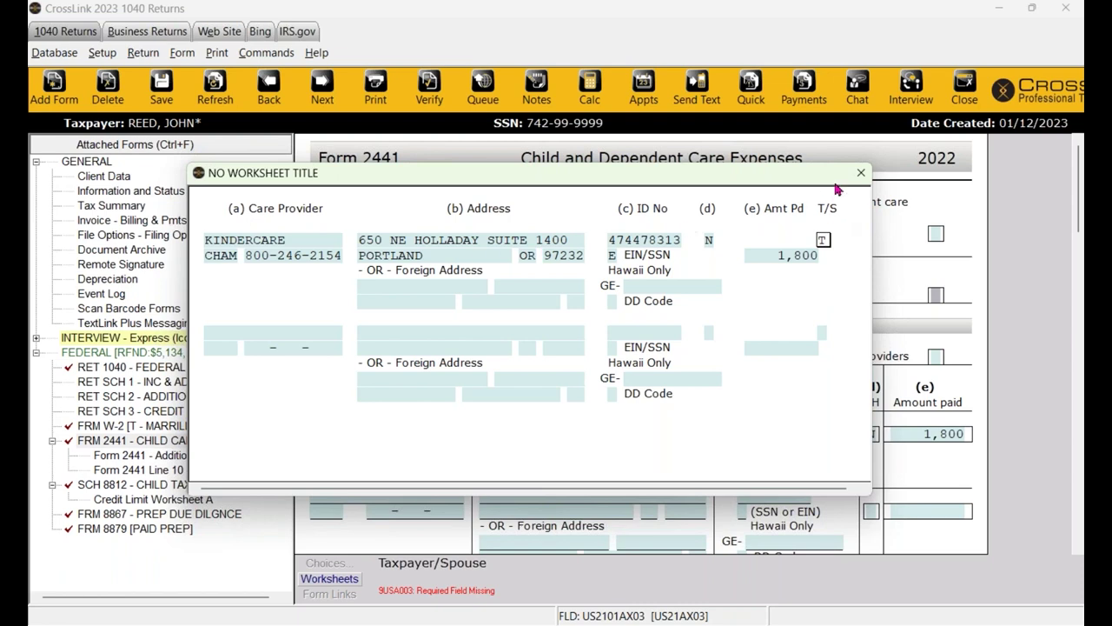
Close the care-provider worksheet and re-verify the return.
click(861, 173)
click(860, 173)
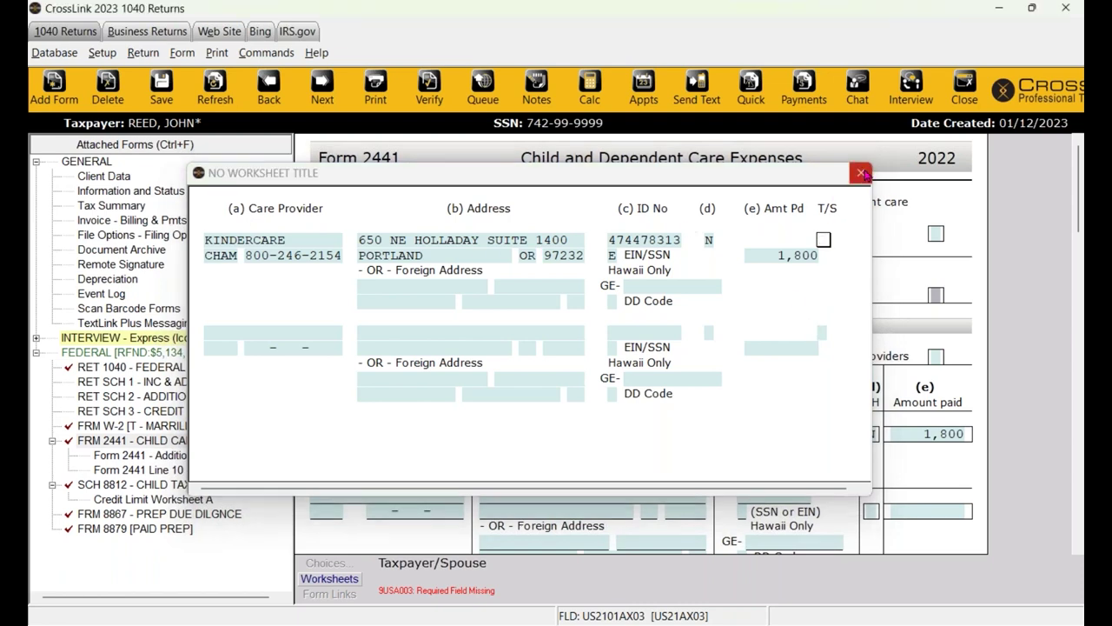
click(824, 240)
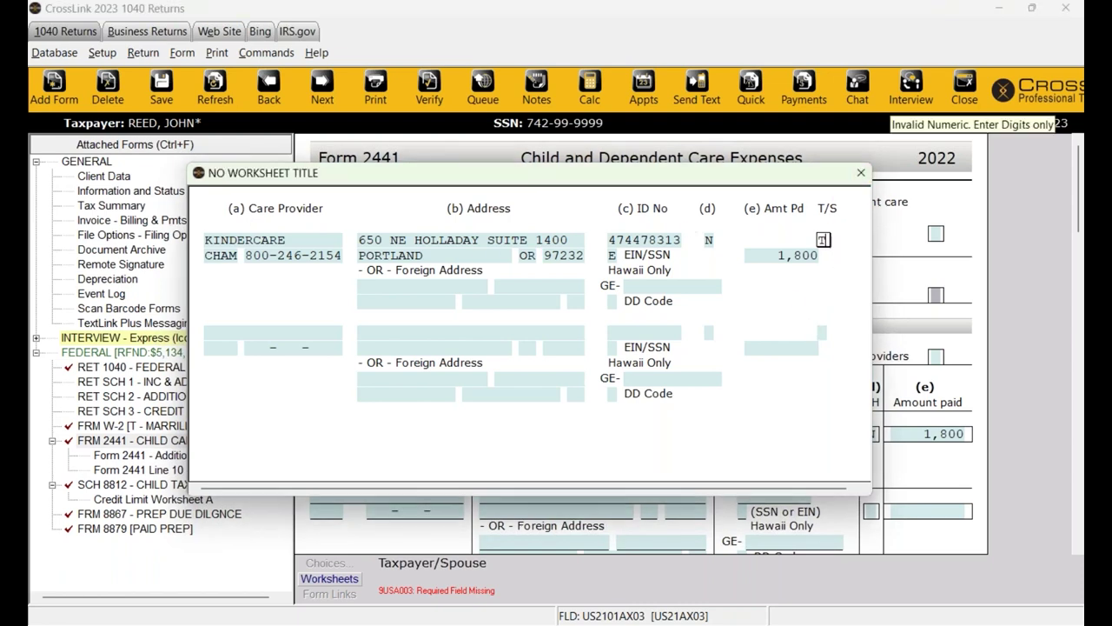
click(840, 196)
click(860, 173)
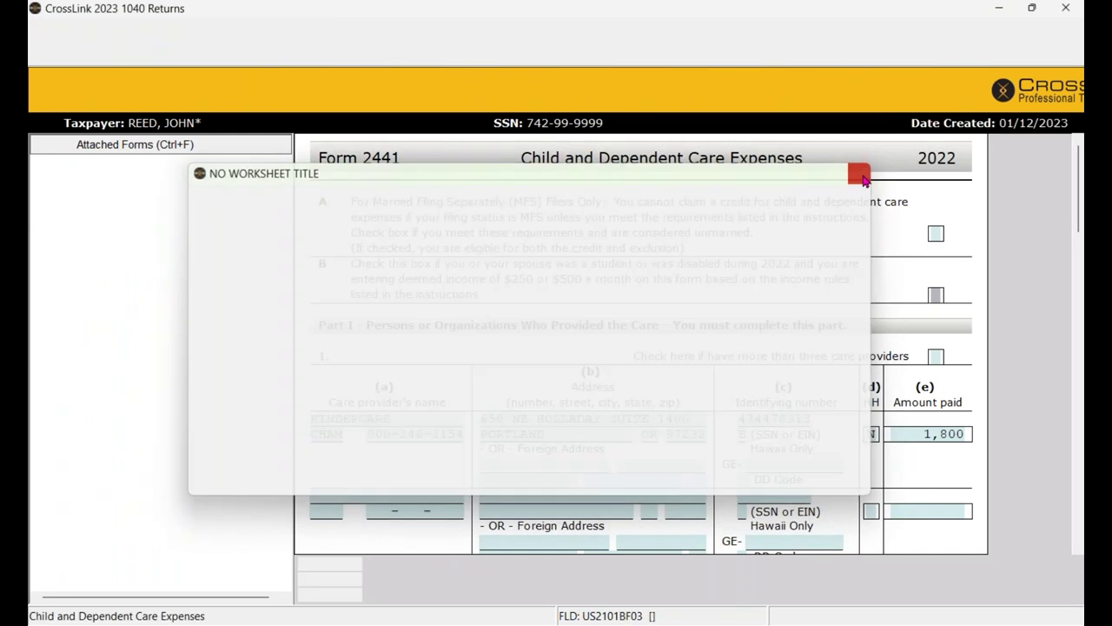
click(429, 96)
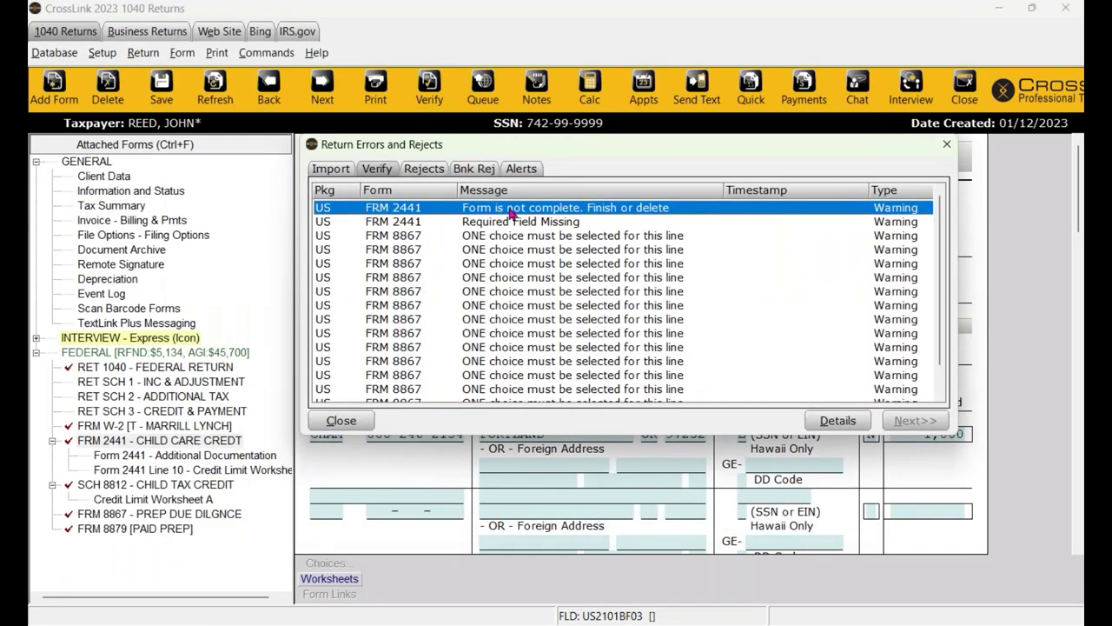
Revisit Form 2441's State Use box, re-verify, and open Form 8867 at its flagged line.
double_click(491, 210)
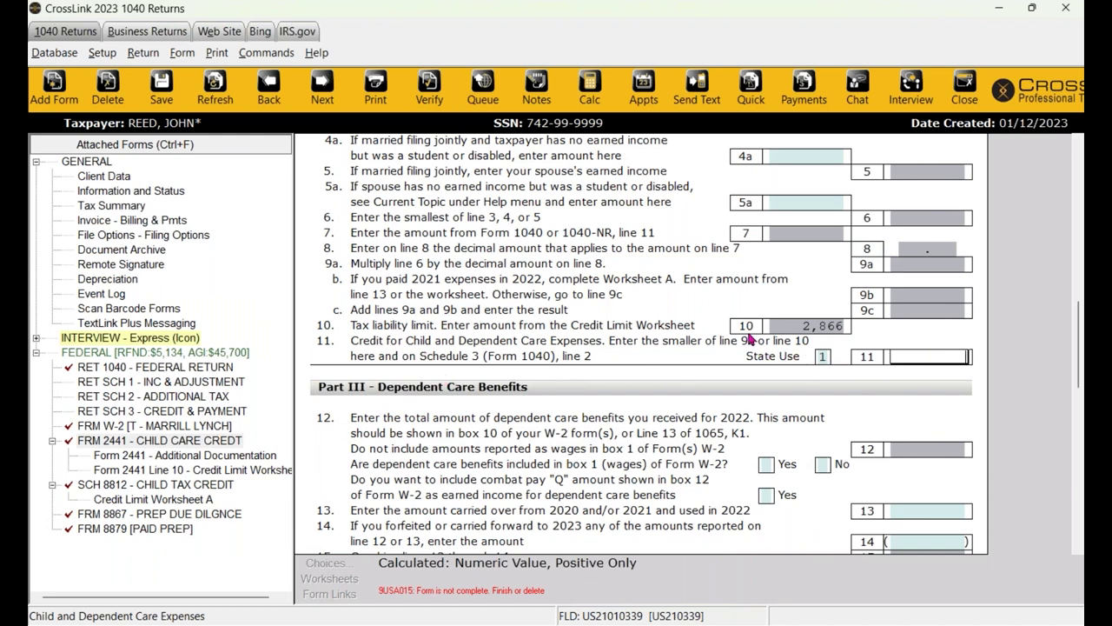
click(822, 357)
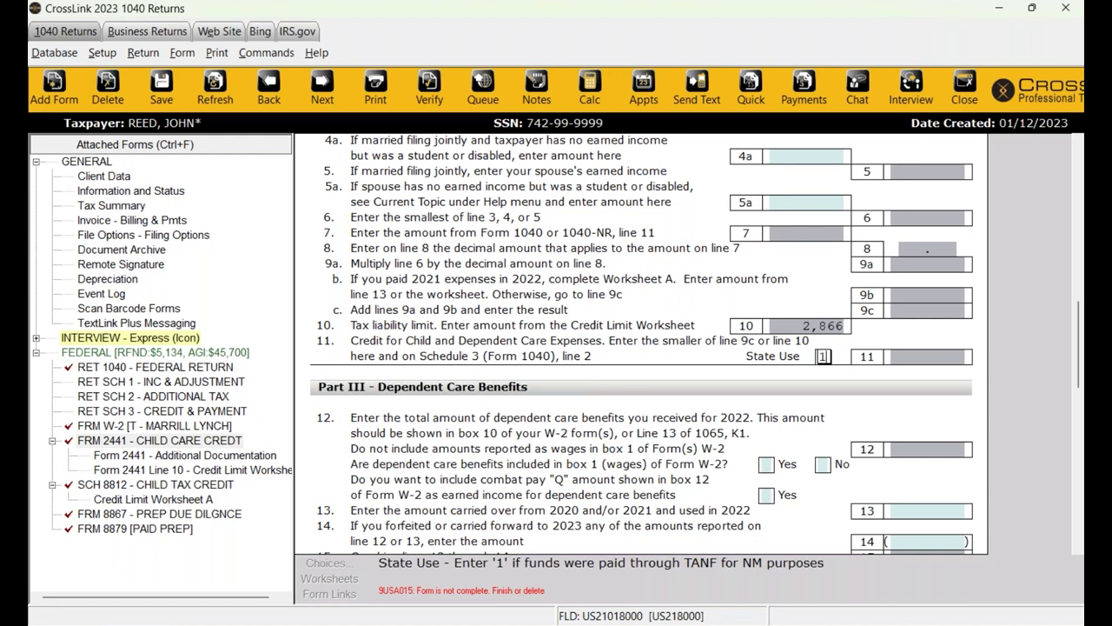
key(ctrl+e)
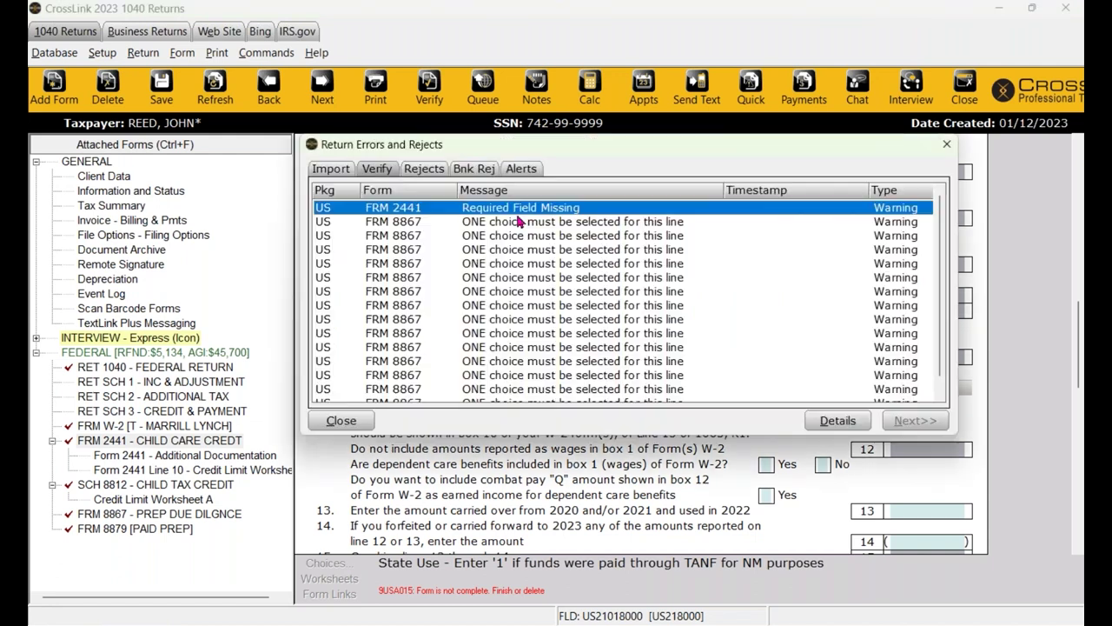
double_click(518, 229)
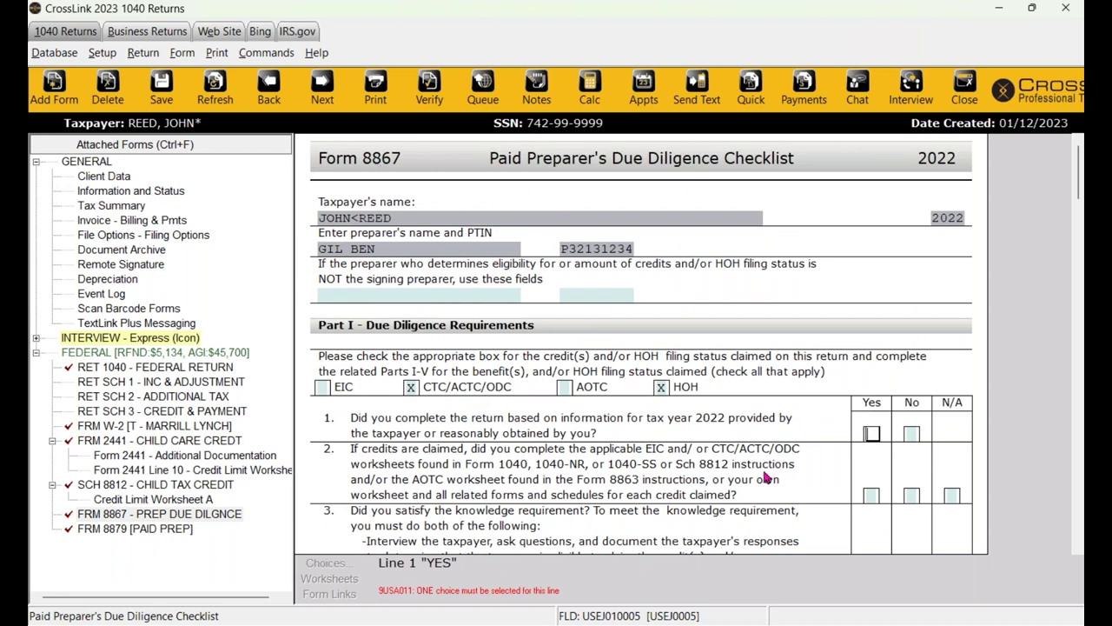
Mark X for Yes on each flagged Form 8867 line through lines 5 and 6.
key(F8)
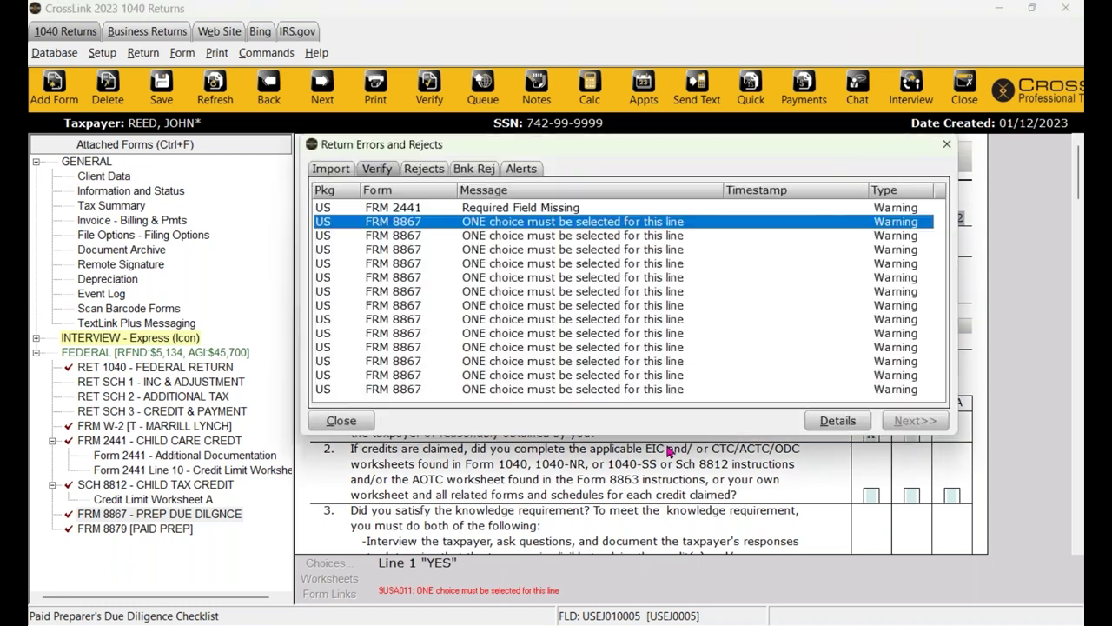
key(Return)
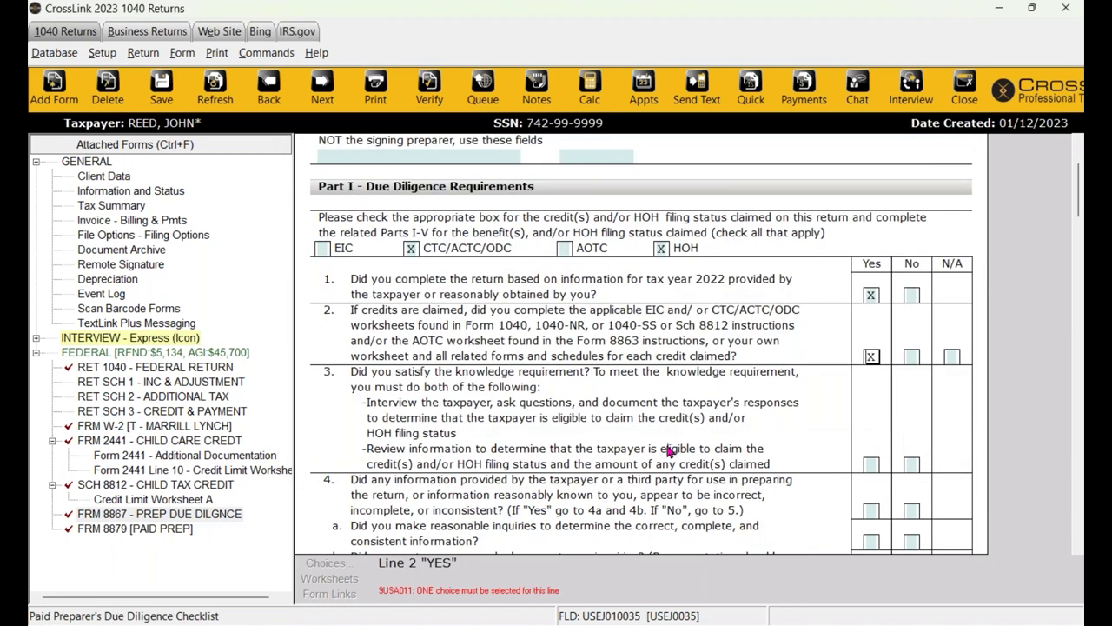
key(x)
key(F8)
key(Return)
key(x)
key(F8)
key(Return)
key(x)
key(F8)
key(Return)
key(x)
key(F8)
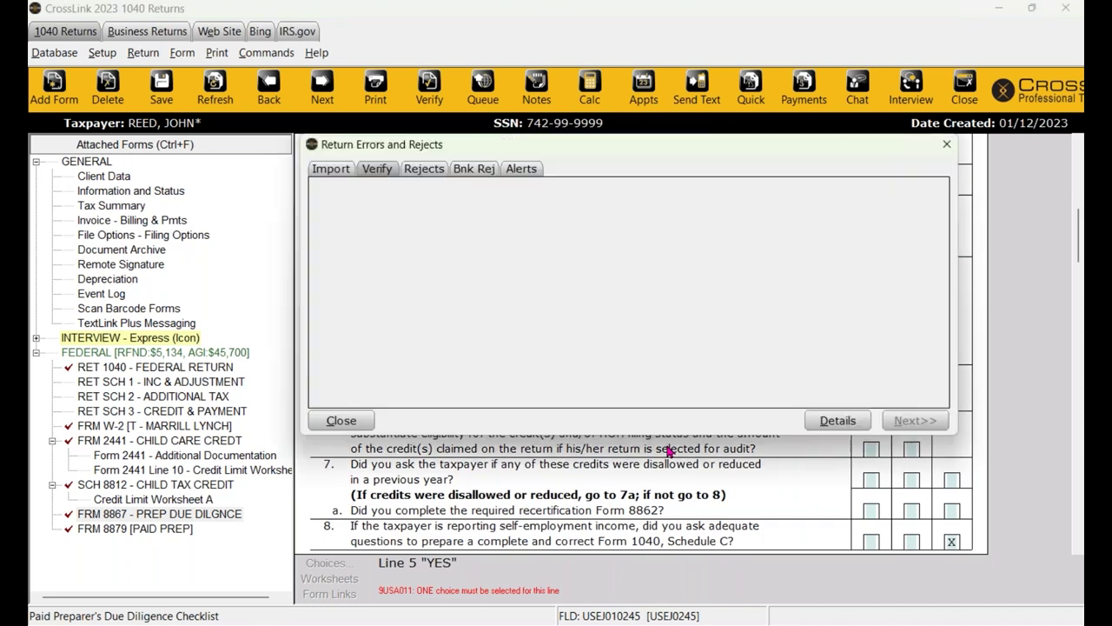
key(Return)
key(x)
key(F8)
key(Return)
key(x)
key(F8)
key(Return)
Answer Yes on Form 8867 lines 10, 11 and 12.
key(x)
key(F8)
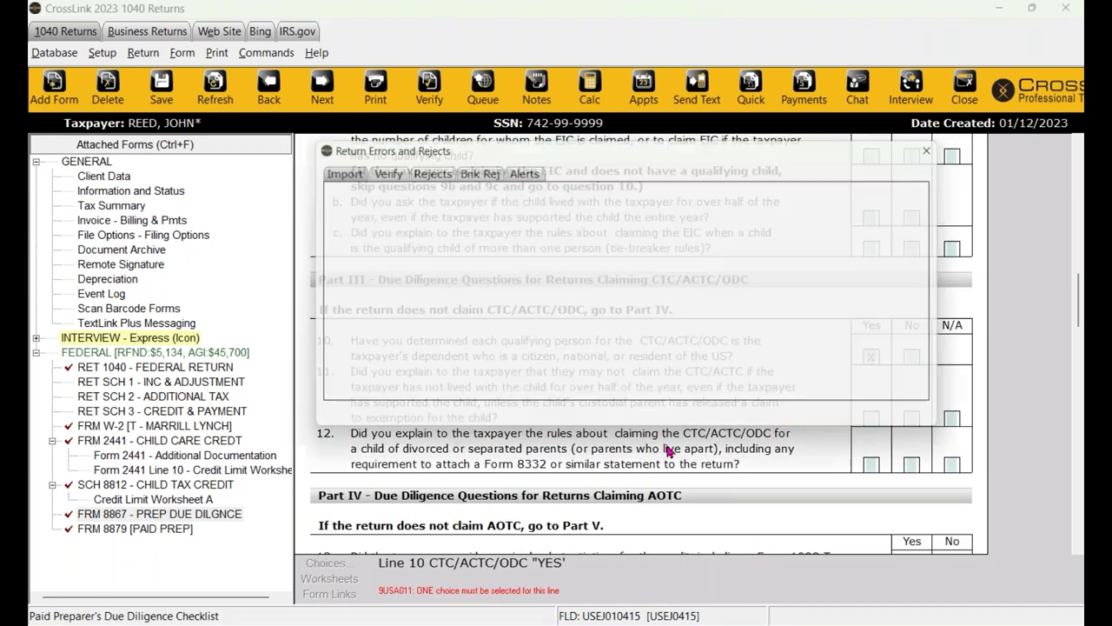
key(Return)
key(x)
key(F8)
key(Return)
key(x)
key(F8)
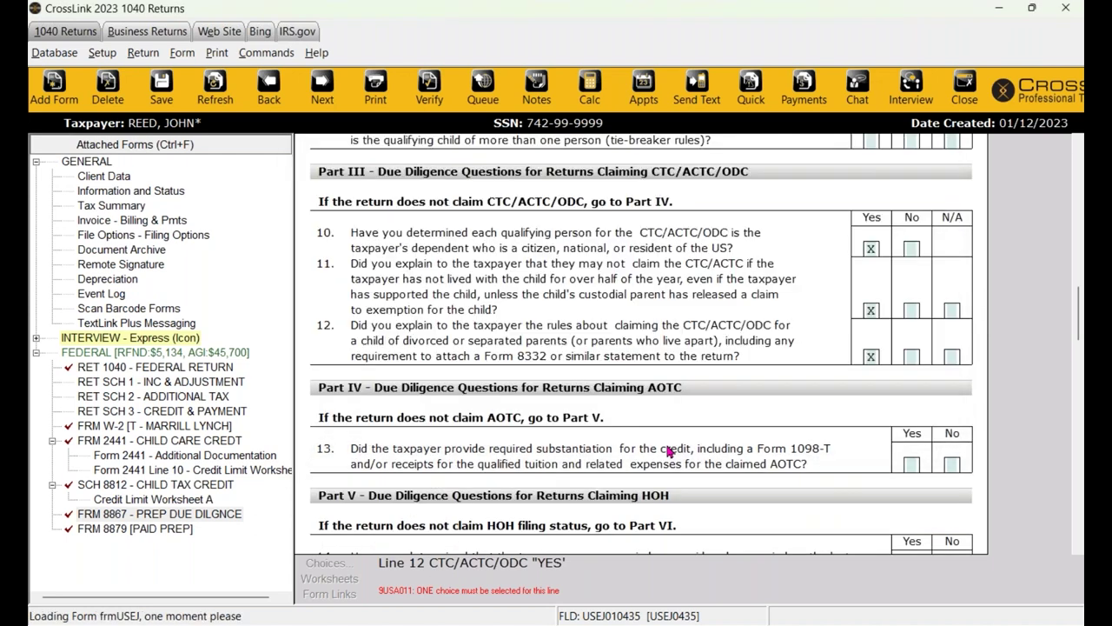
key(Return)
key(x)
key(F8)
Step through the Line 5 document checklists to Head of Household, then close the errors list.
key(Return)
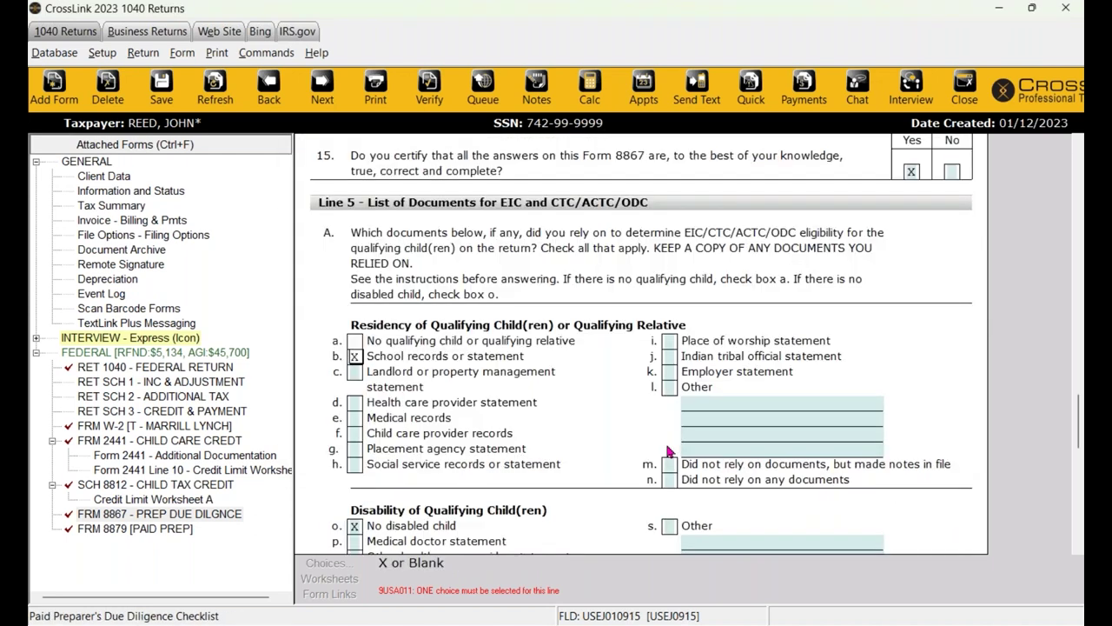
key(F8)
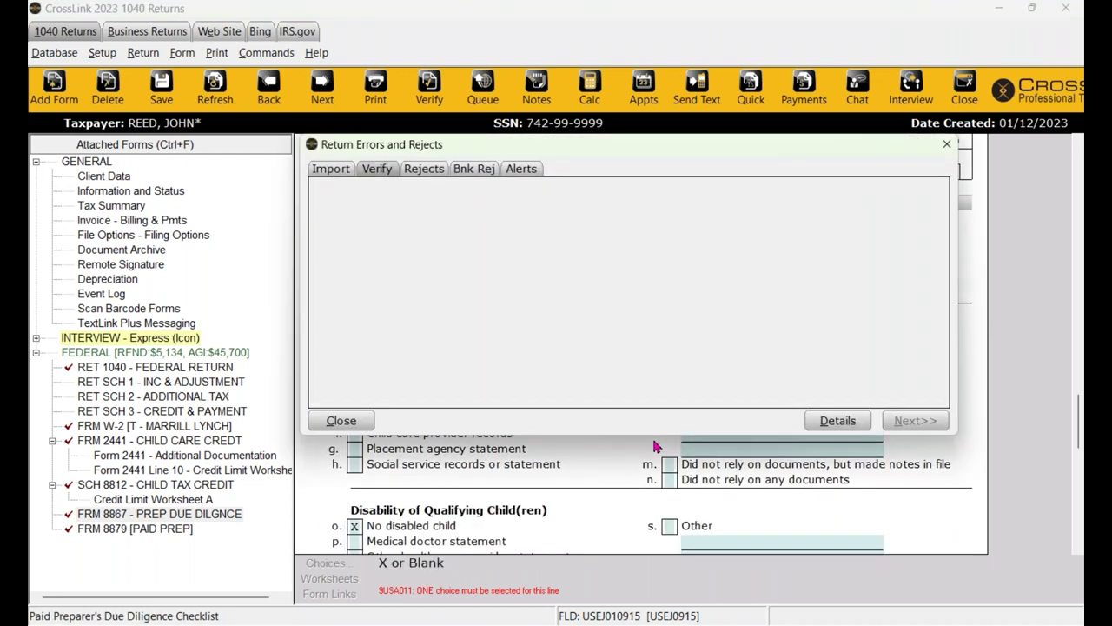
key(Return)
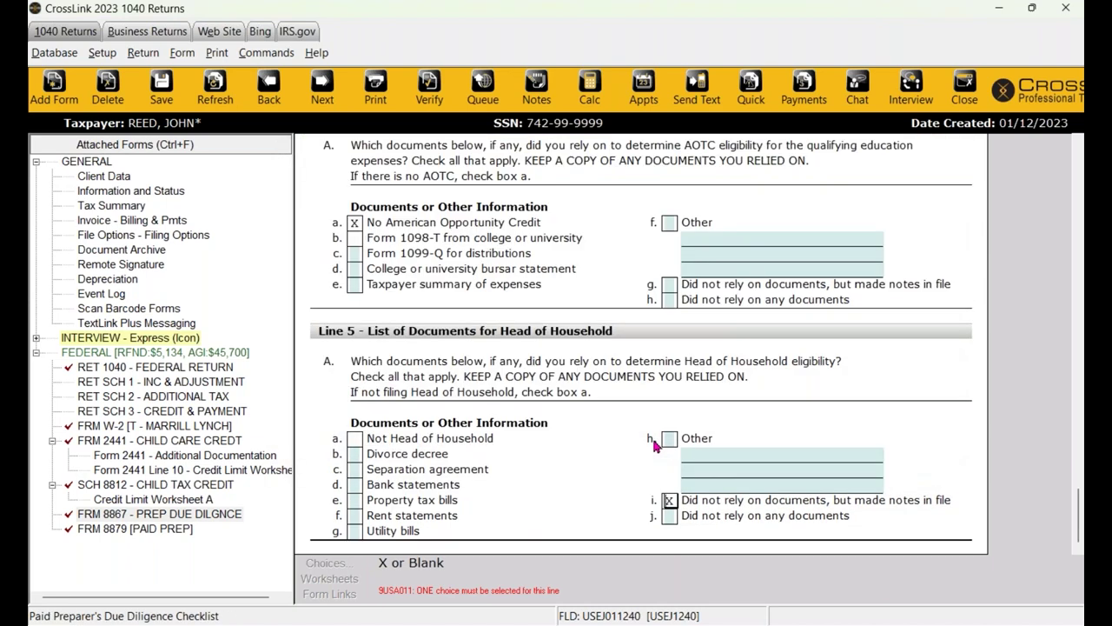
key(F8)
click(938, 156)
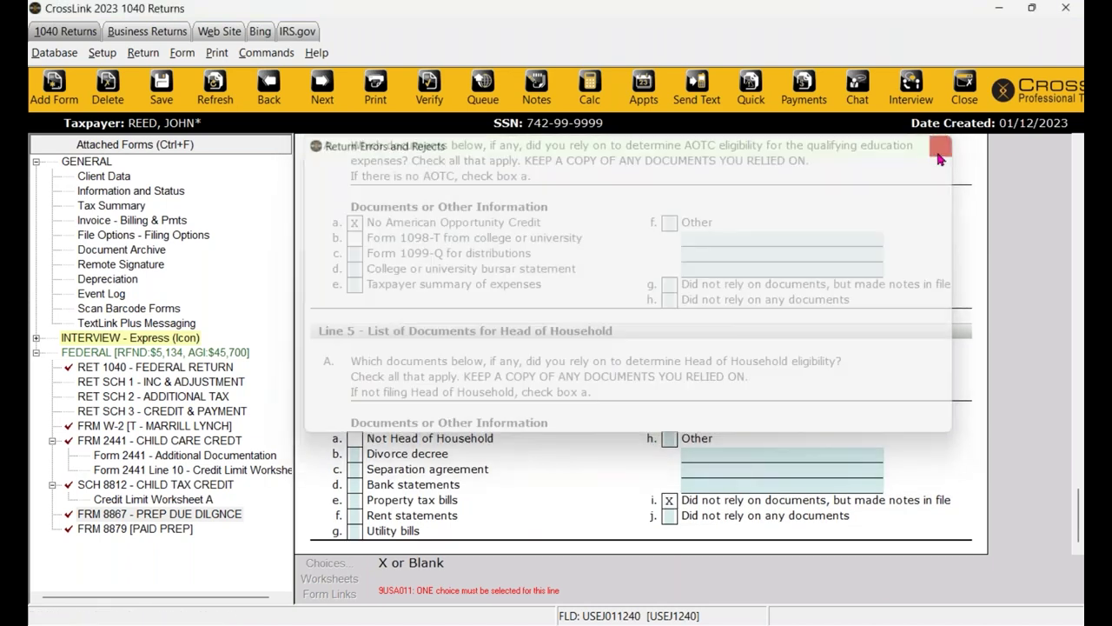
Reopen Form 2441 and check the provider's household-employee answer.
click(180, 443)
scroll(693, 444, up, 10)
scroll(694, 443, up, 3)
scroll(800, 470, down, 2)
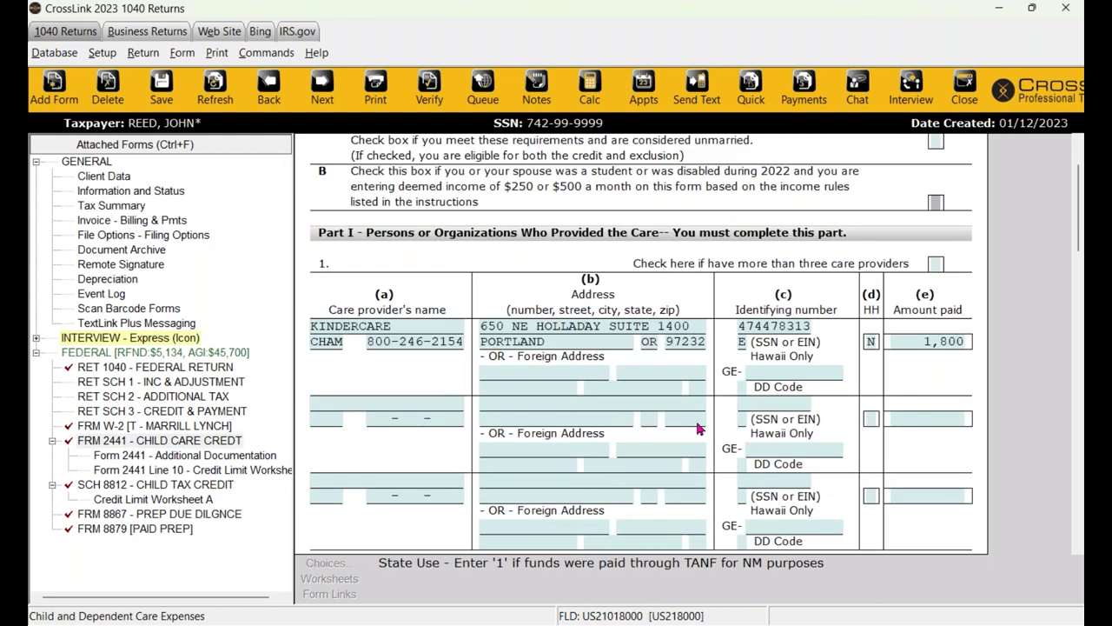
scroll(869, 406, down, 2)
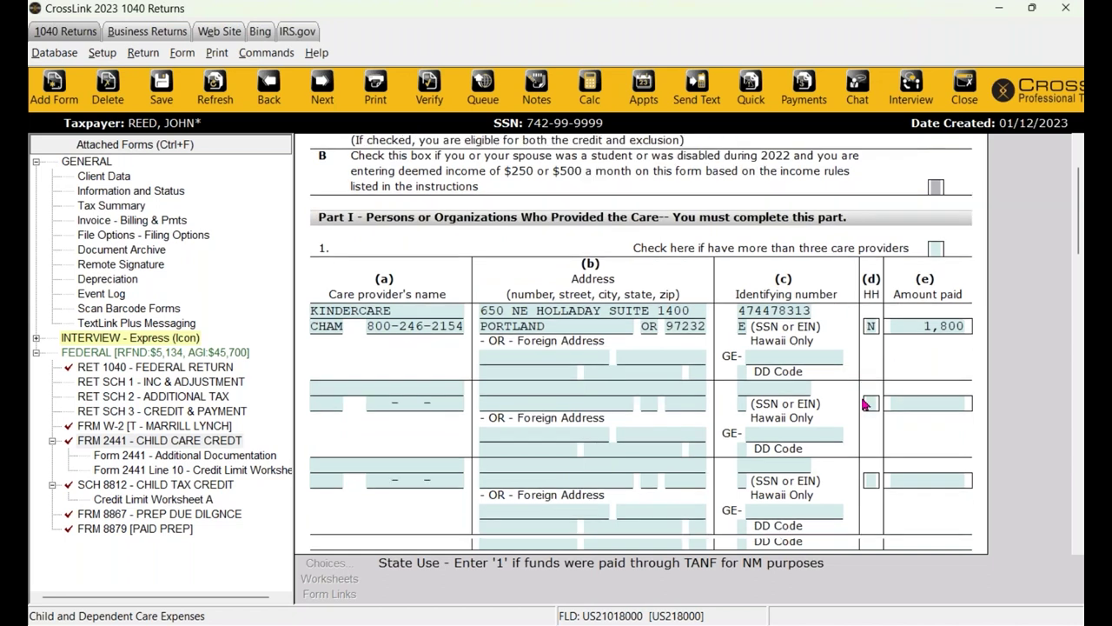
click(869, 236)
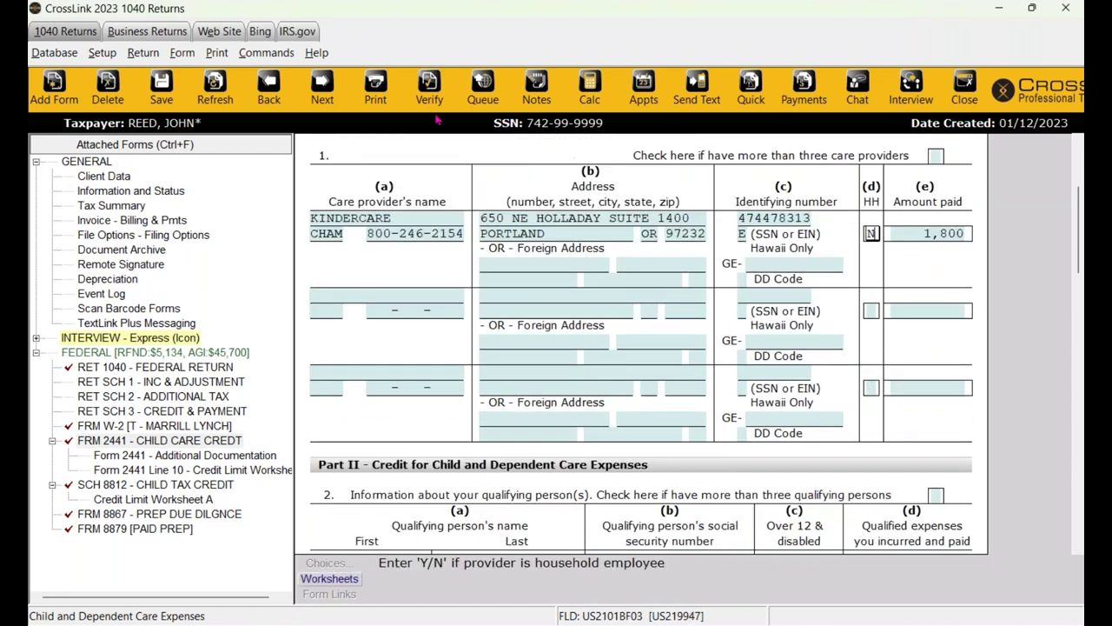
Verify, then enter 1 in line 11's State Use box from the incomplete-form warning.
click(429, 87)
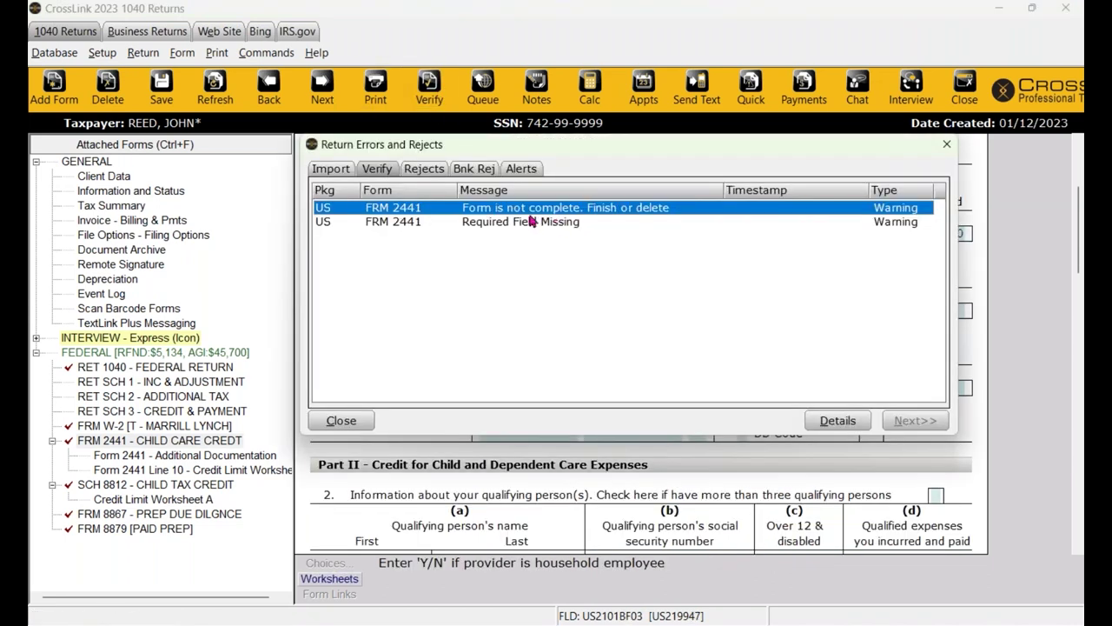
double_click(547, 209)
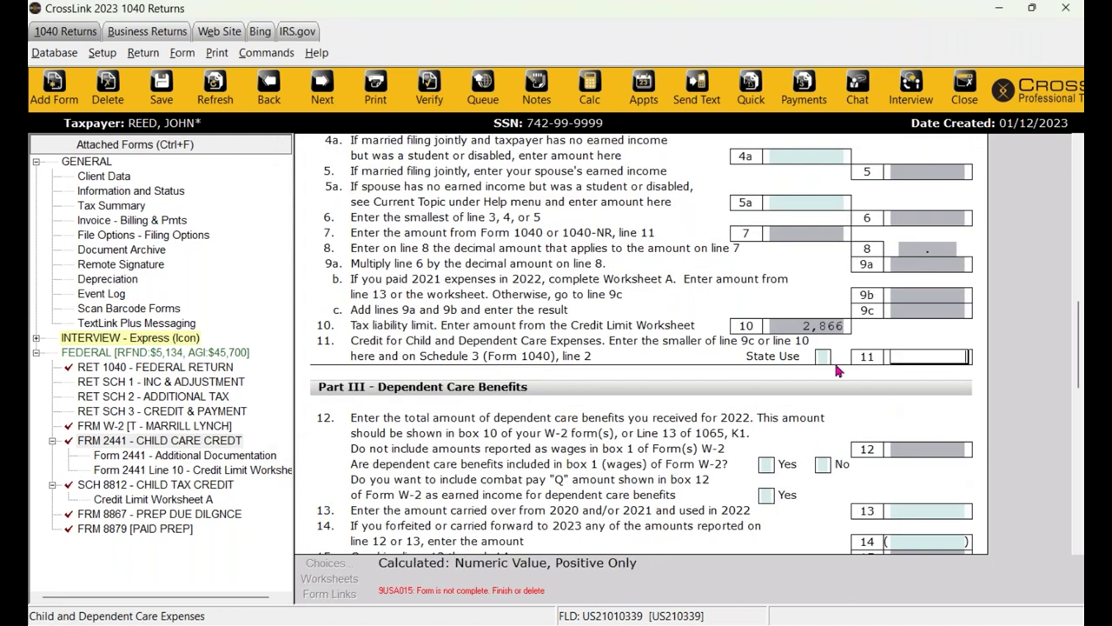
key(Tab)
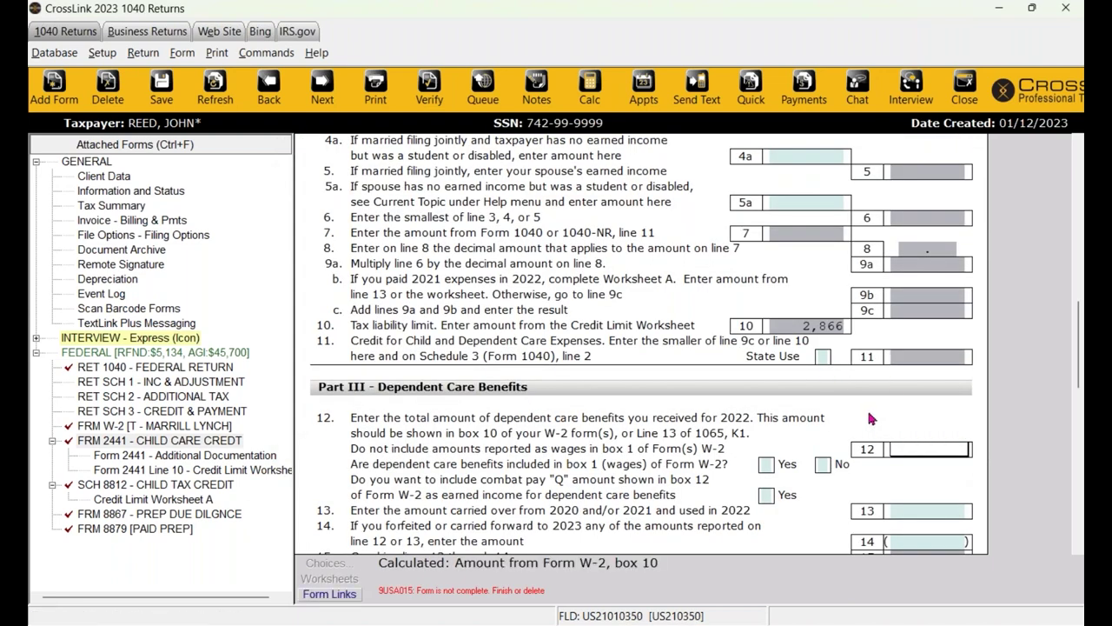
click(914, 356)
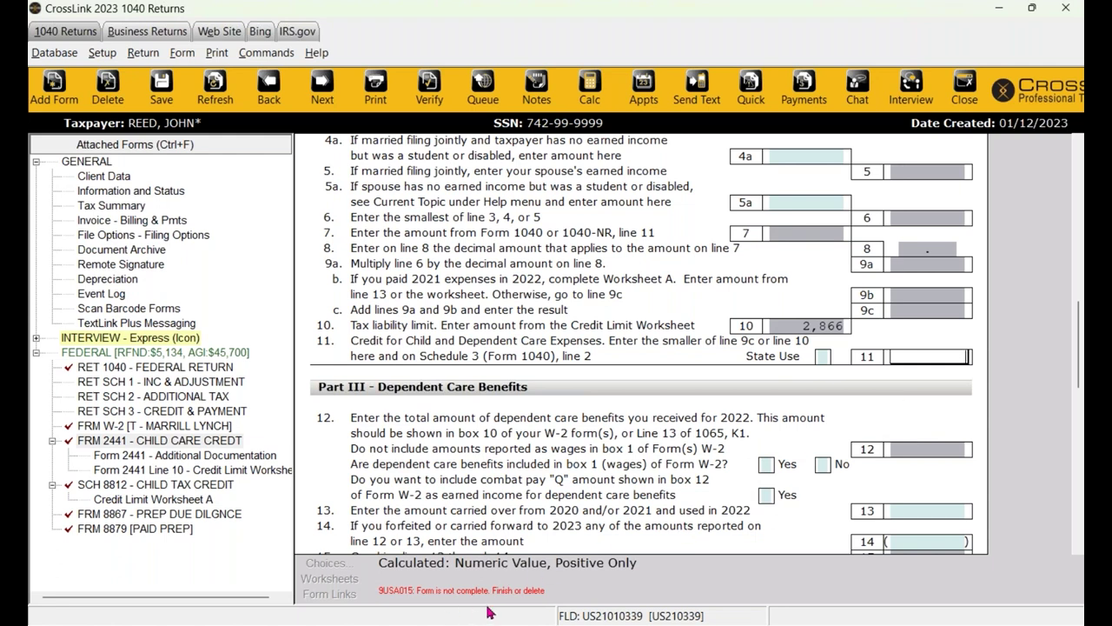
click(823, 358)
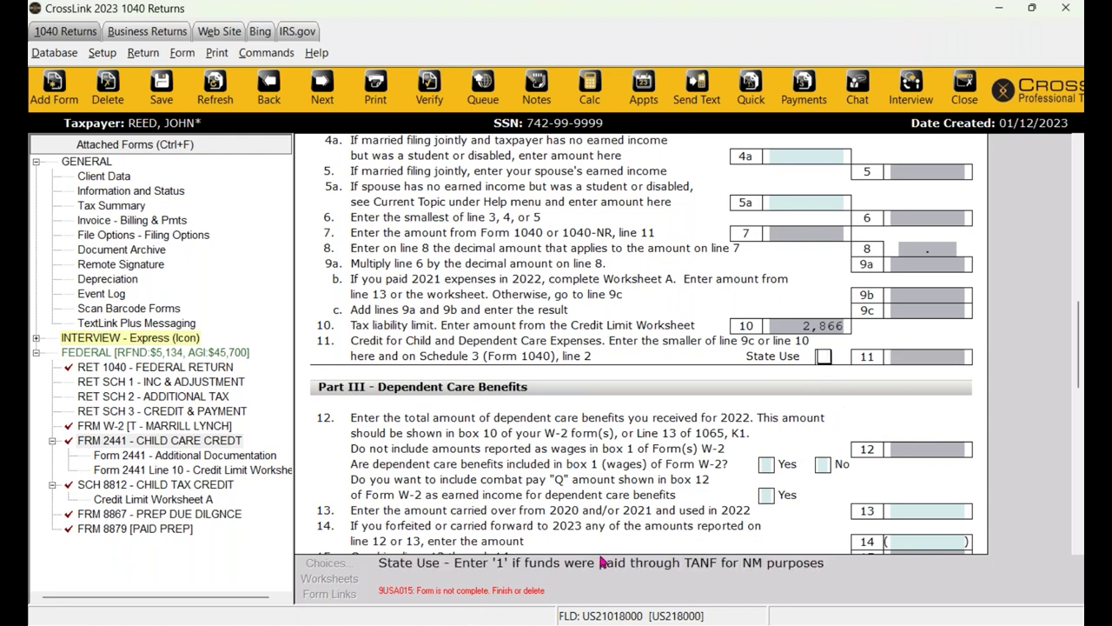
text(1)
key(Return)
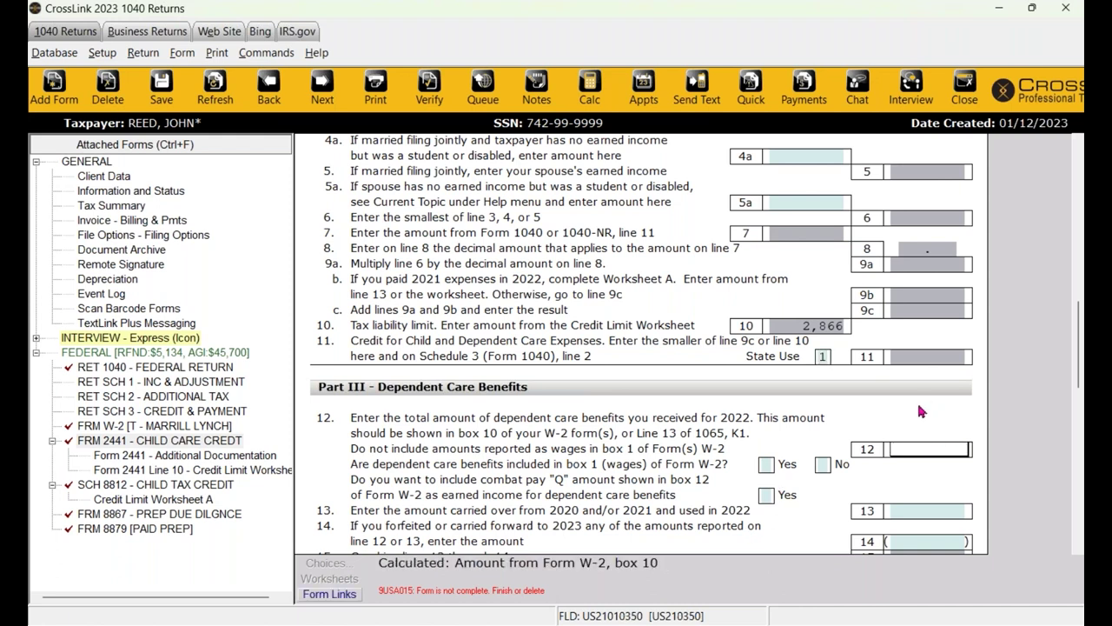
Enter 1,800 qualified expenses for the qualifying child on line 2 from the missing-field warning.
click(418, 103)
double_click(373, 223)
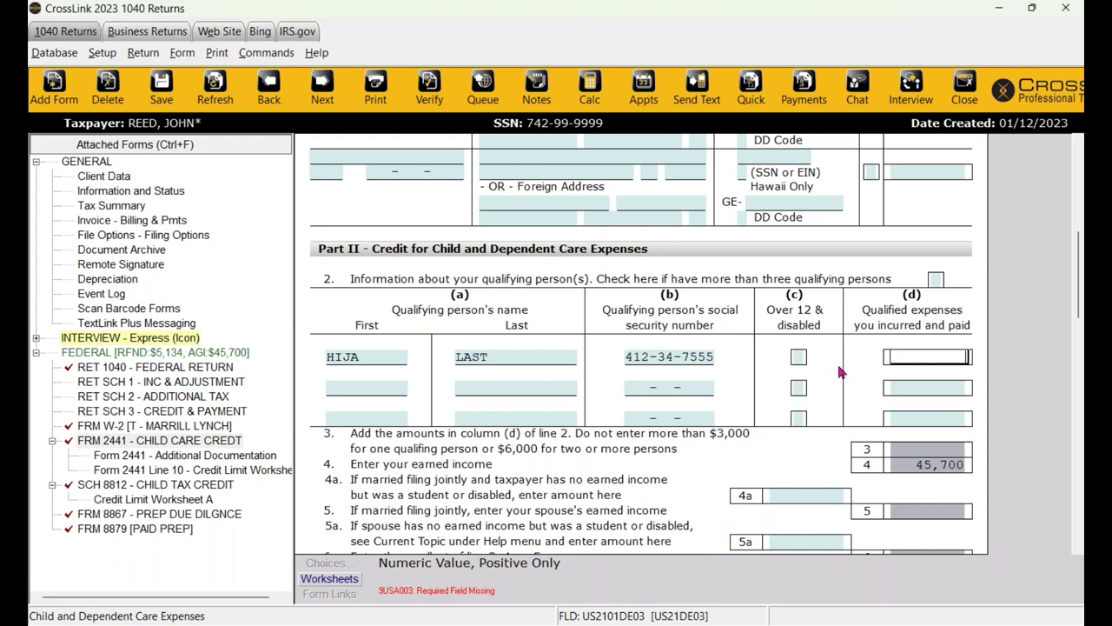
text(1,800)
key(Return)
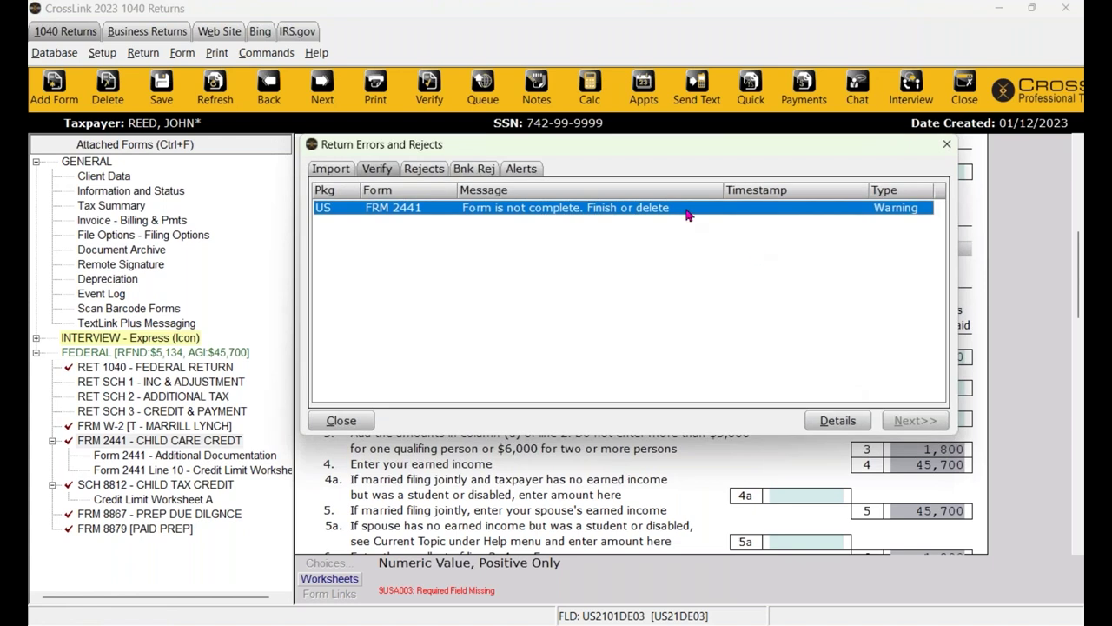
double_click(686, 211)
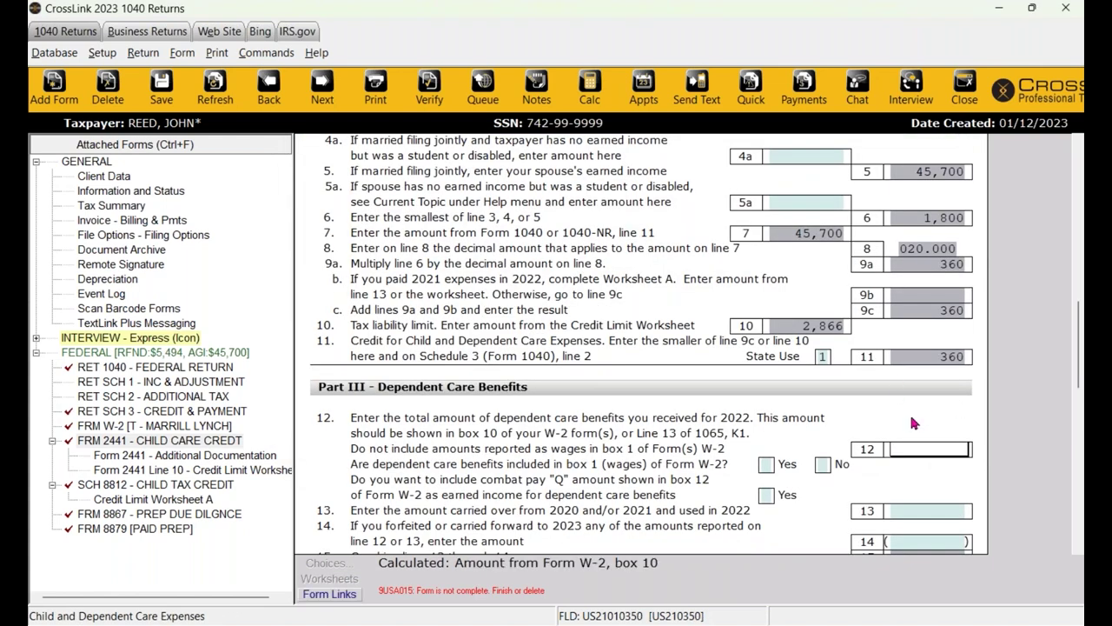
Verify the return with no errors, then look over Schedule 1 and Client Data.
click(429, 87)
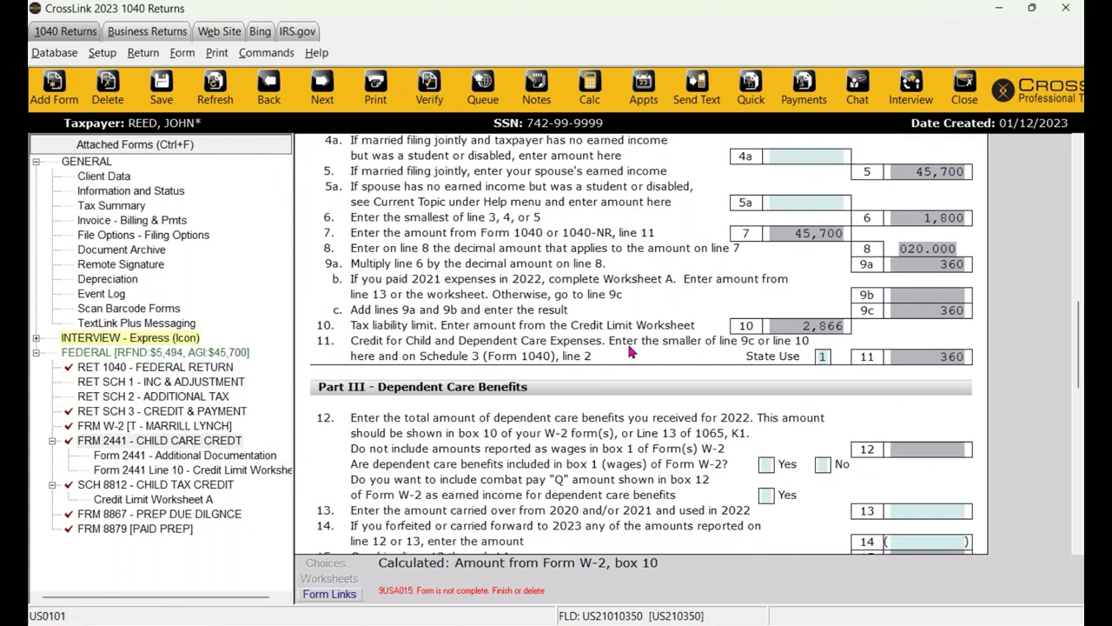
click(728, 274)
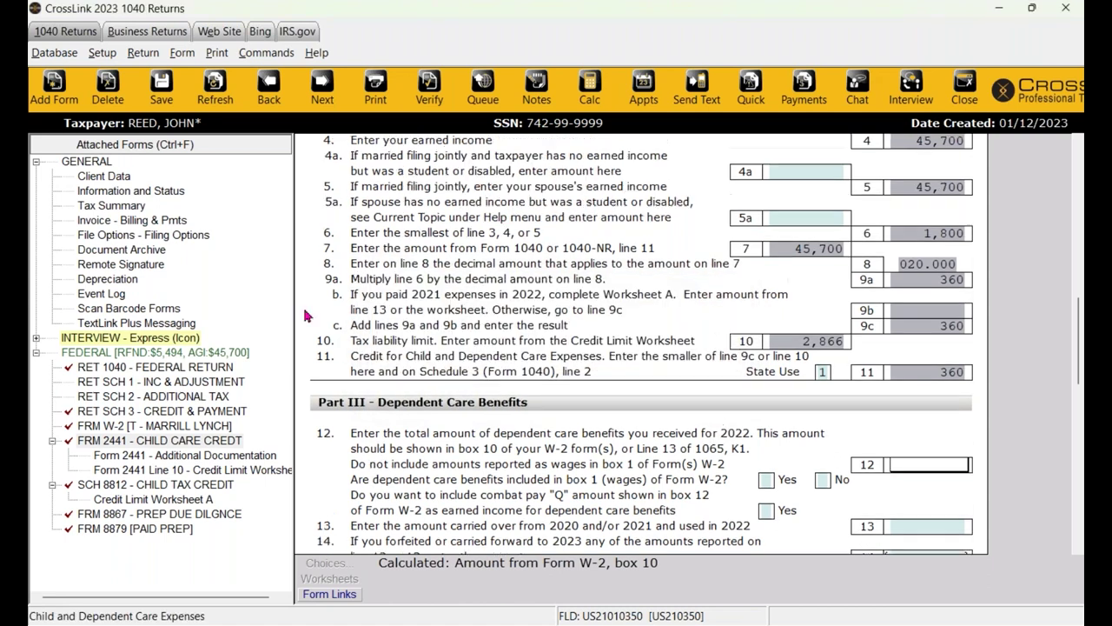
click(170, 382)
click(112, 179)
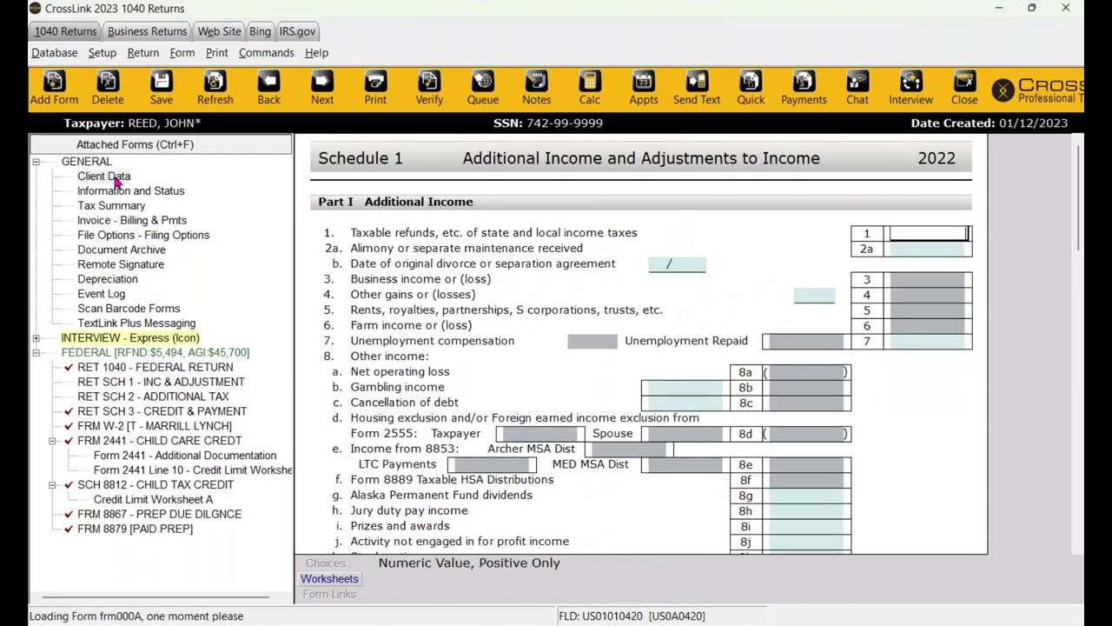
Review Form 2441: 1,800 qualified expenses on line 3, 45,700 earned income on lines 4–5.
click(155, 440)
scroll(594, 444, down, 5)
scroll(593, 444, up, 2)
scroll(594, 444, down, 1)
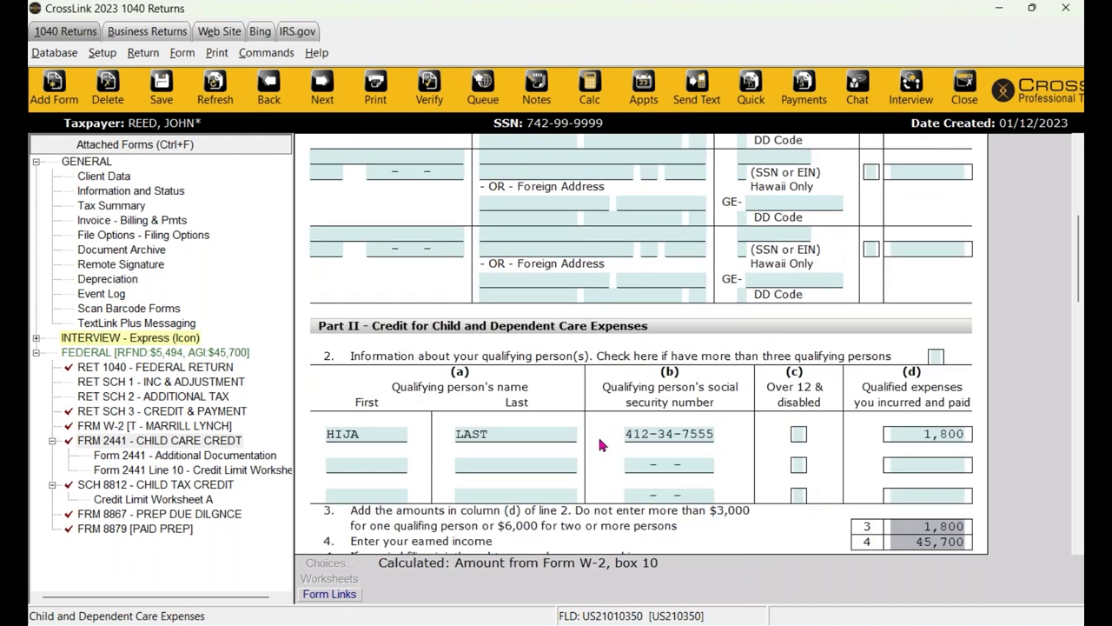
click(940, 445)
scroll(847, 498, up, 3)
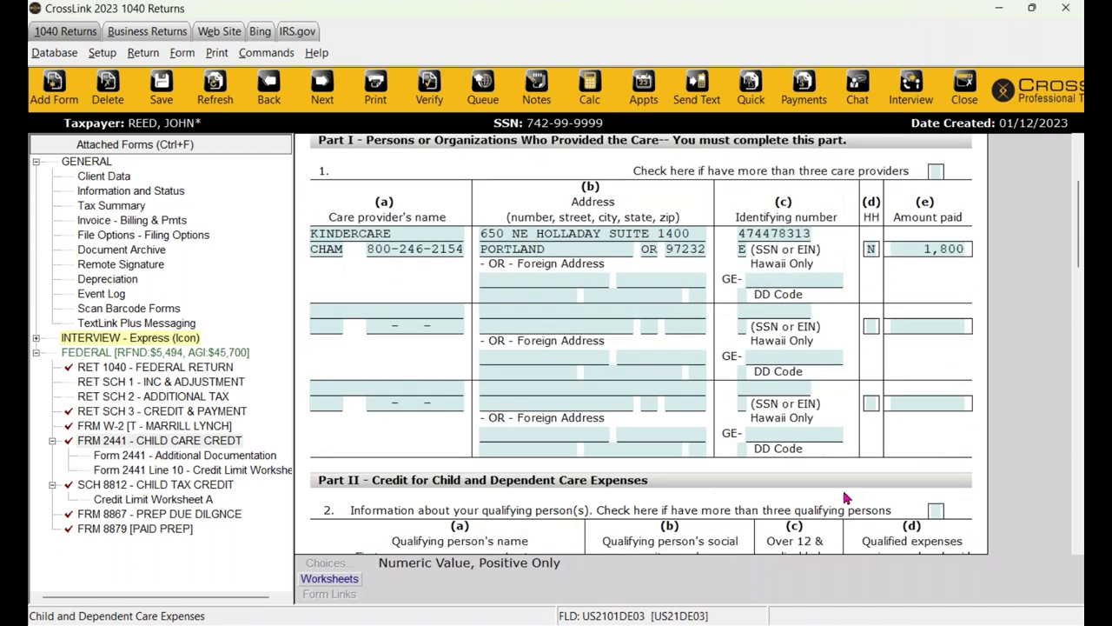
scroll(848, 497, up, 3)
scroll(847, 497, down, 7)
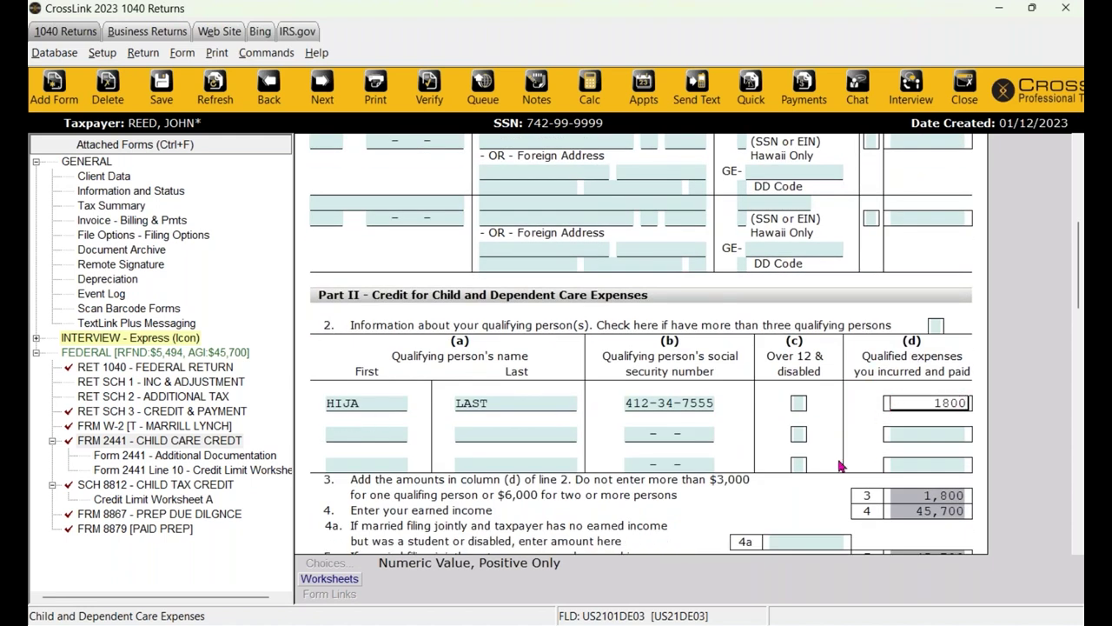
scroll(641, 492, up, 10)
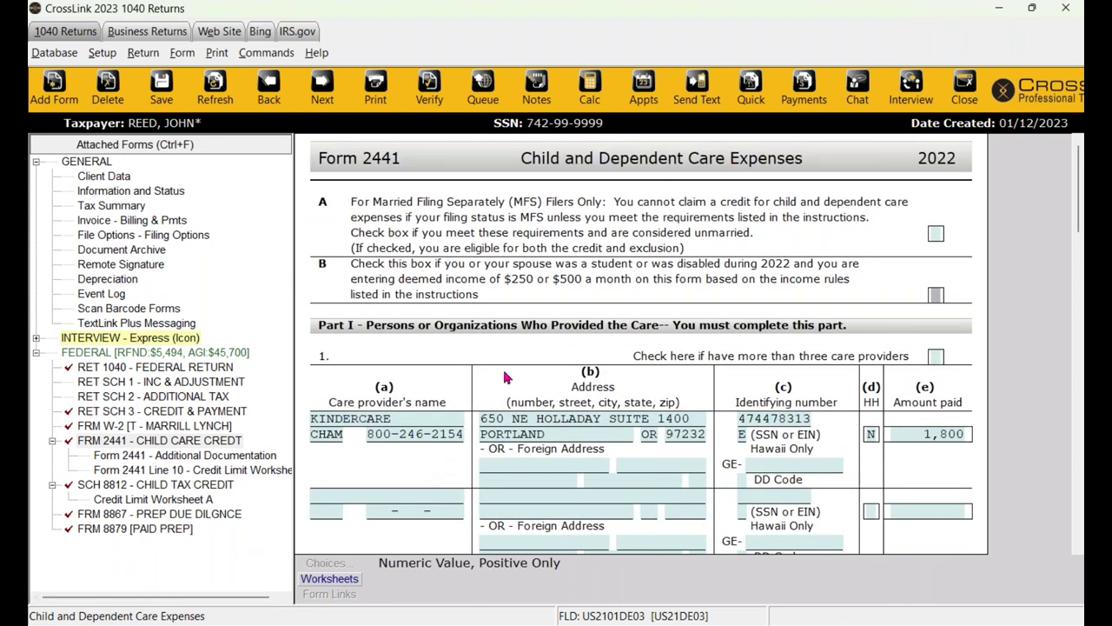
scroll(509, 382, down, 5)
scroll(581, 443, down, 3)
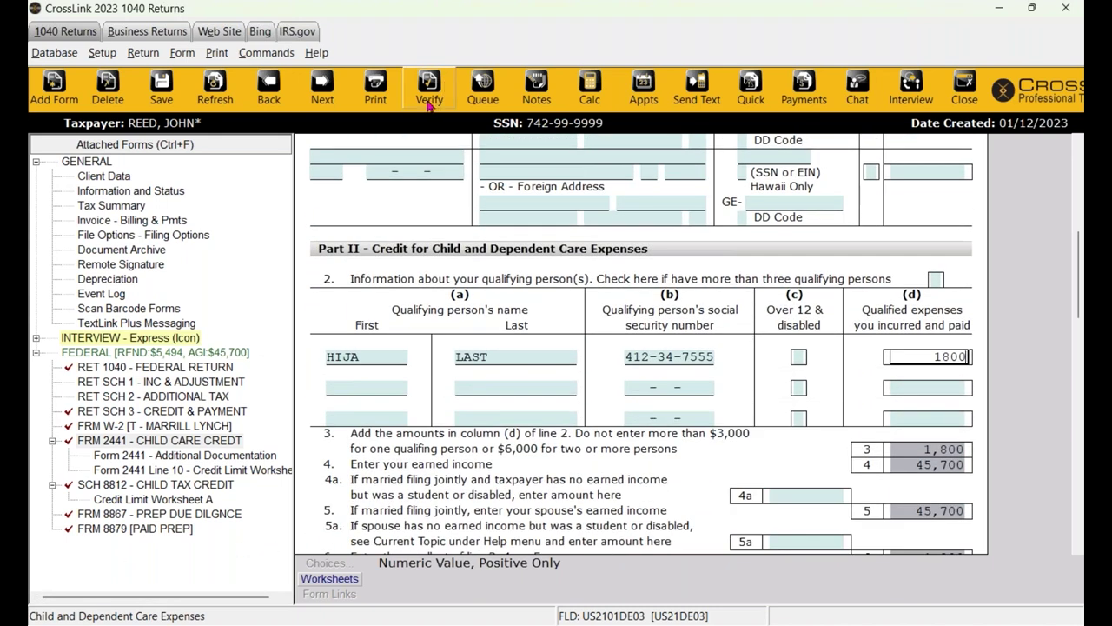
Verify the return twice with no errors or rejects, then open the Print Final Return dialog.
key(ctrl+v)
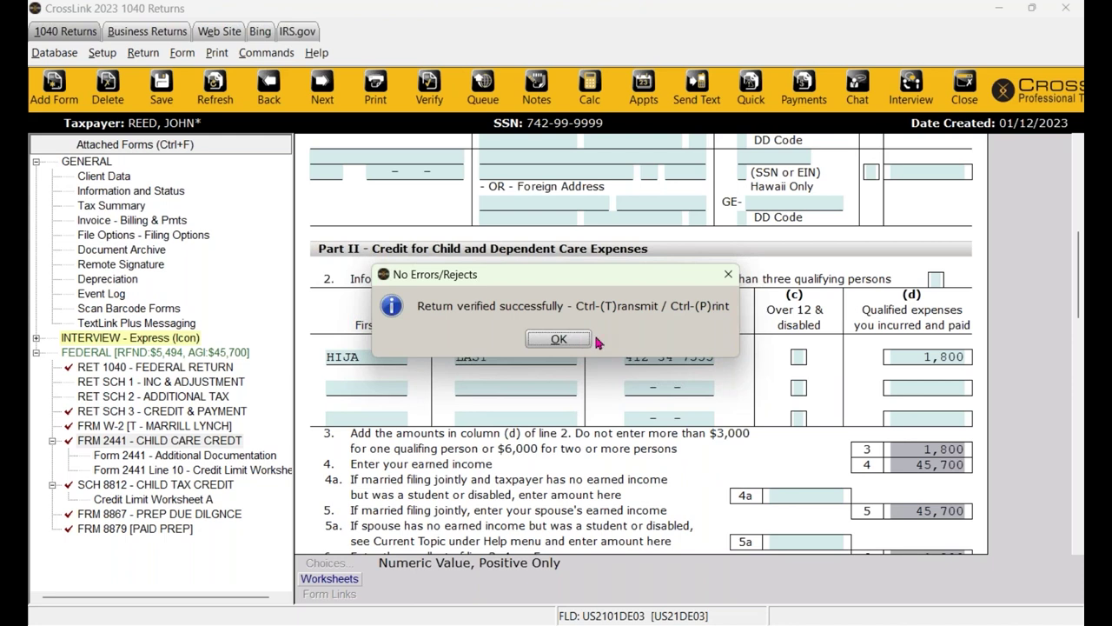
click(729, 274)
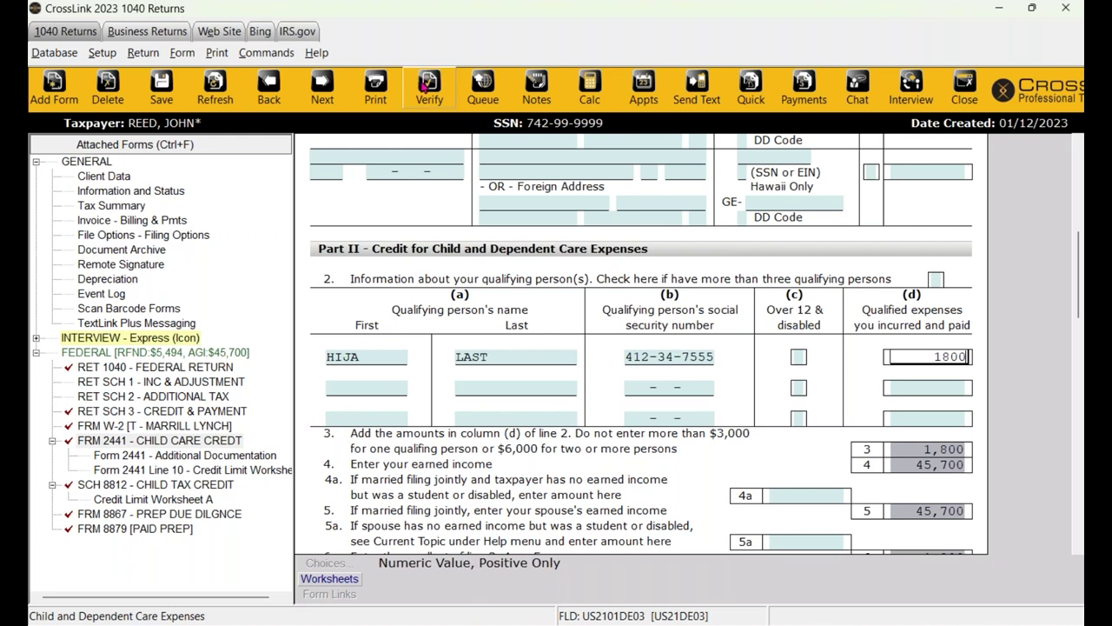
click(424, 87)
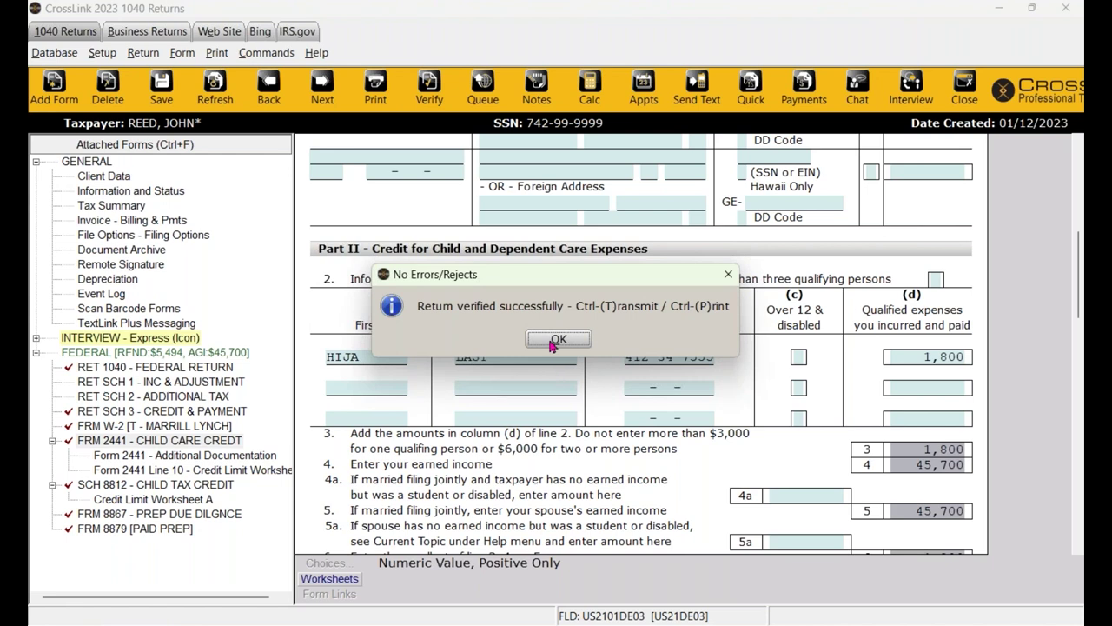
click(556, 340)
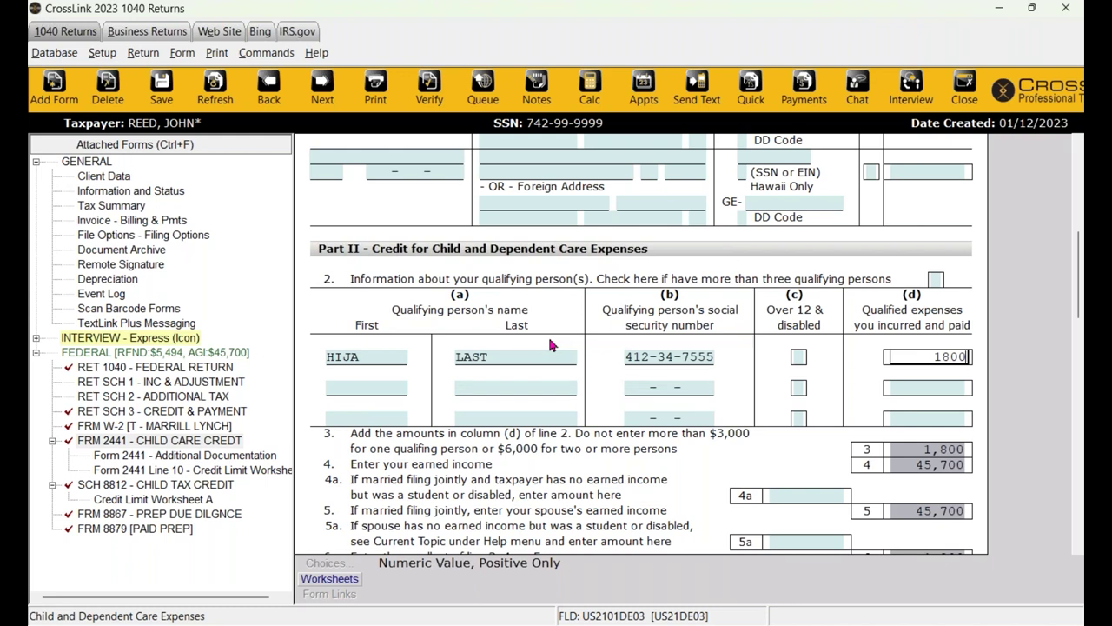
click(377, 91)
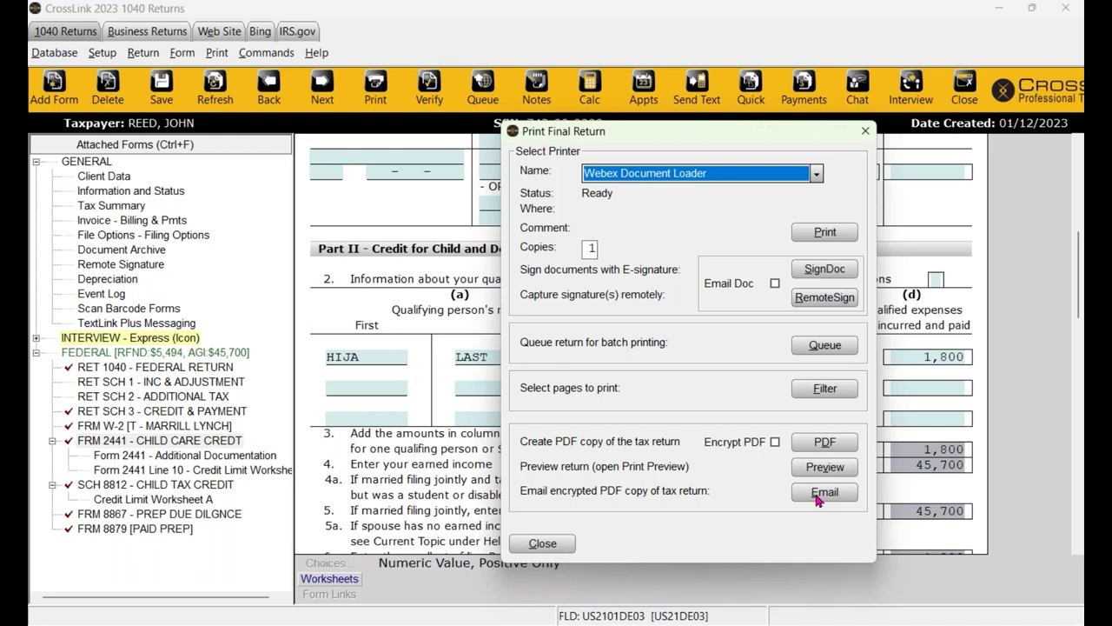
Sign the final return with the taxpayer's hand-drawn signature through SignDoc.
click(833, 273)
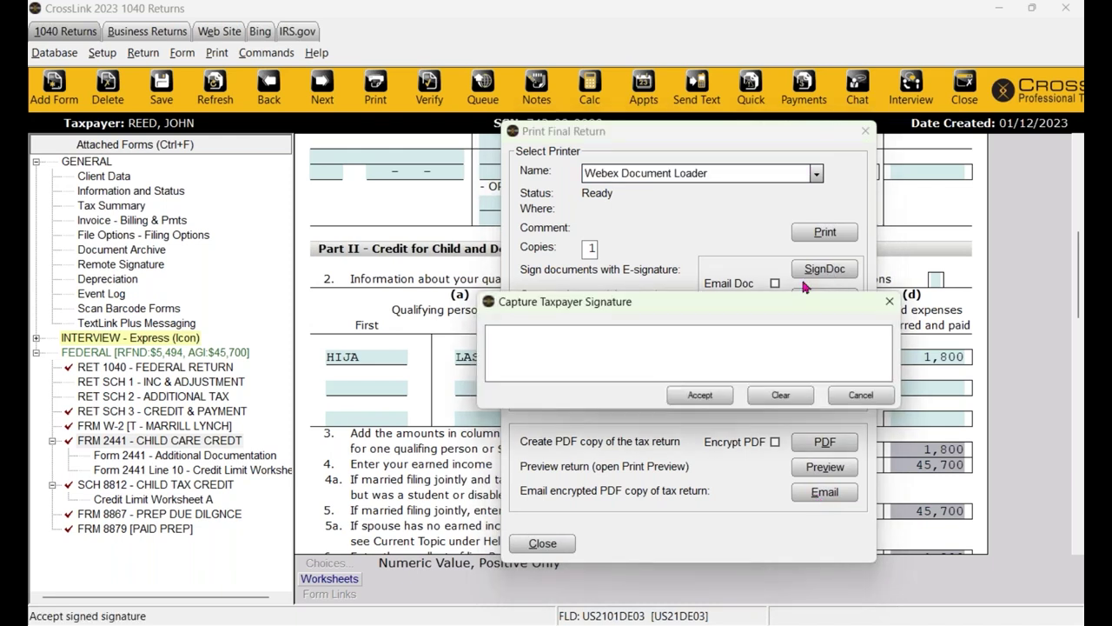
mouse_move(483, 365)
mouse_down()
mouse_move(518, 369)
mouse_move(539, 348)
mouse_move(583, 358)
mouse_move(827, 331)
mouse_up()
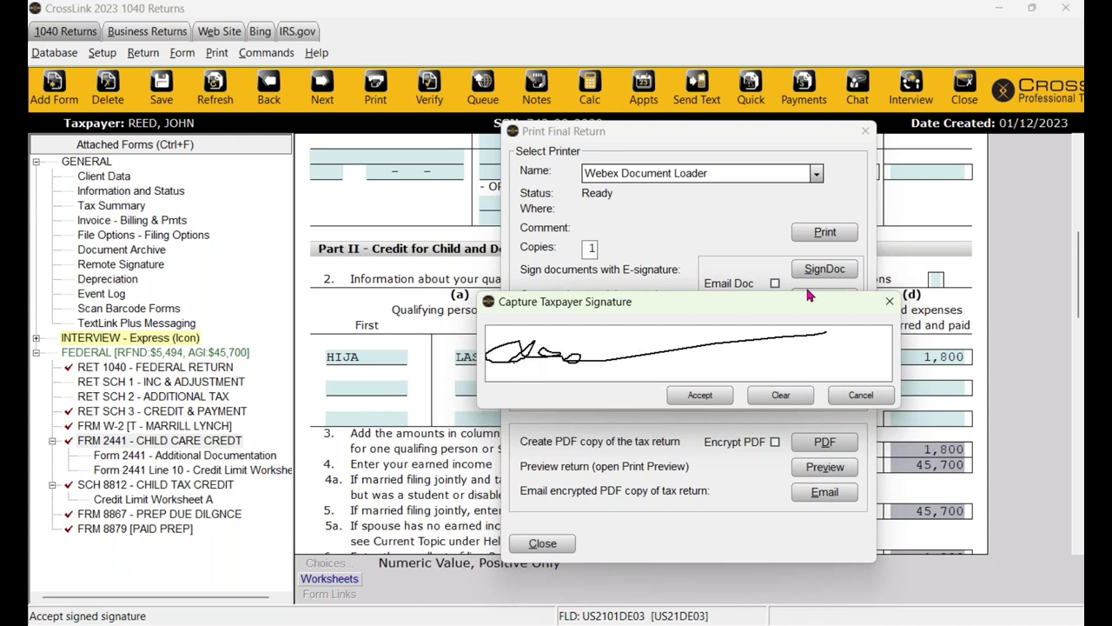
click(888, 304)
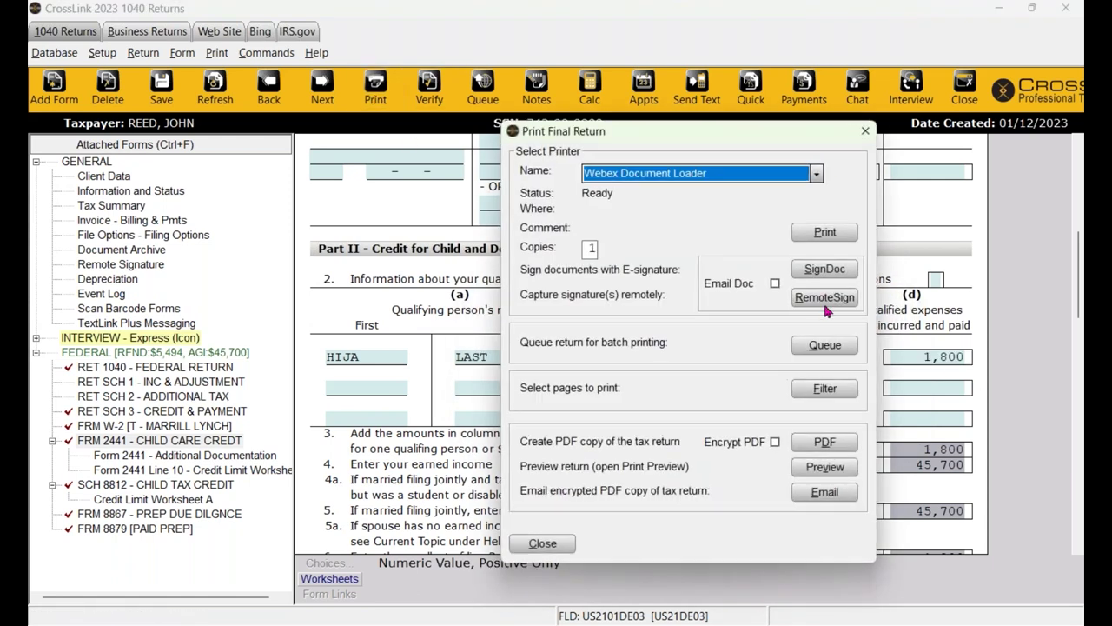
Start a RemoteSign request, leaving the taxpayer out of in-office signature capture.
click(829, 305)
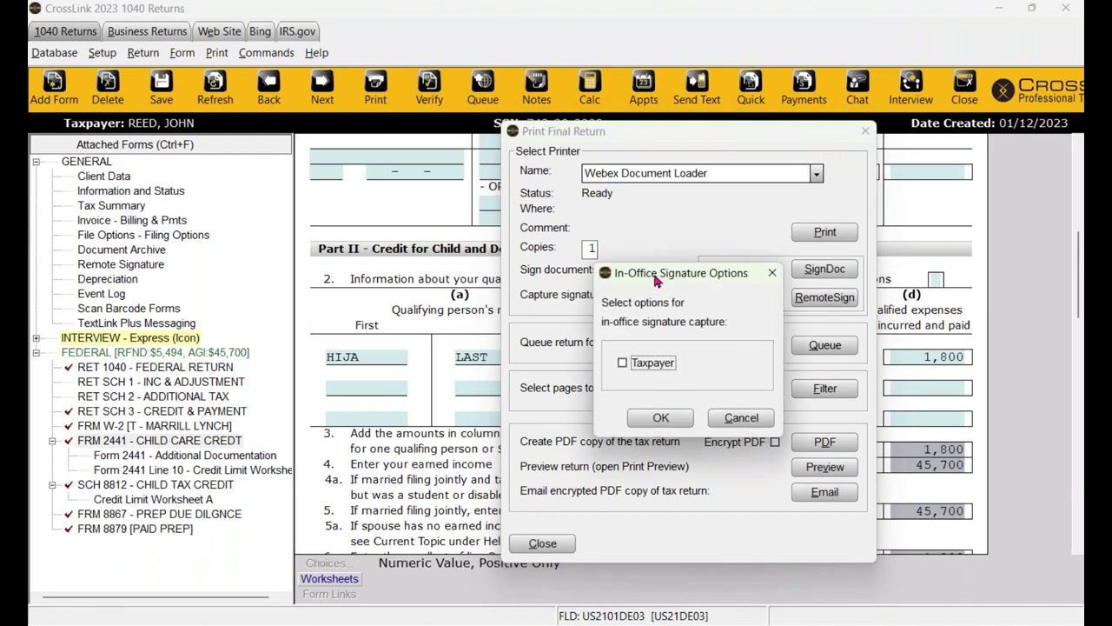
click(772, 273)
click(840, 300)
click(623, 366)
click(622, 365)
click(662, 419)
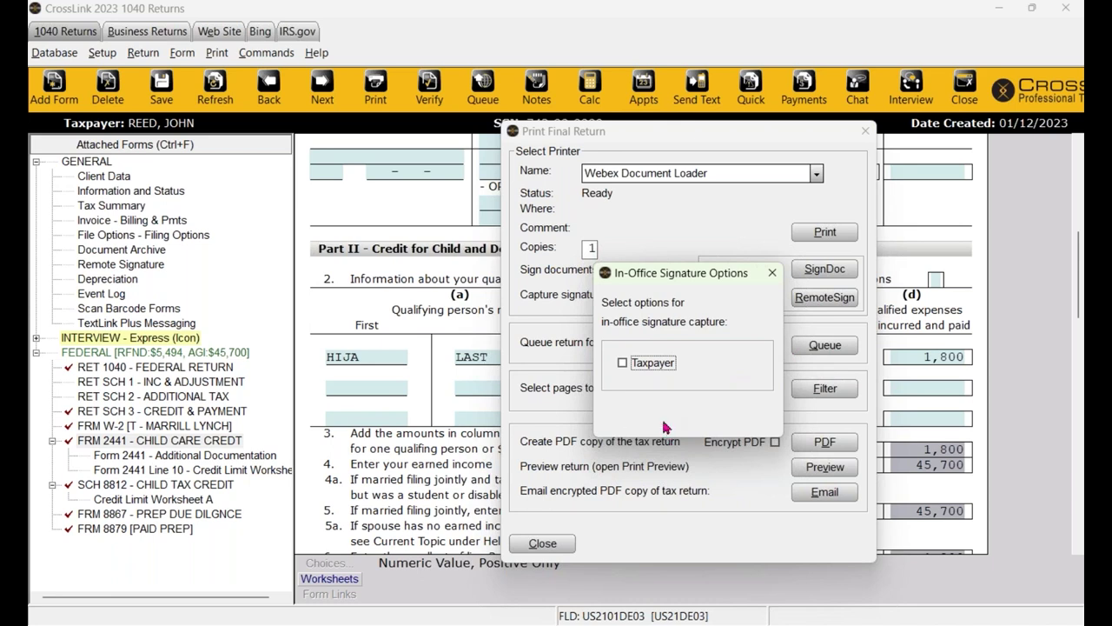
Send the signing link to the taxpayer's cell phone and dismiss the Central Site failure.
click(570, 359)
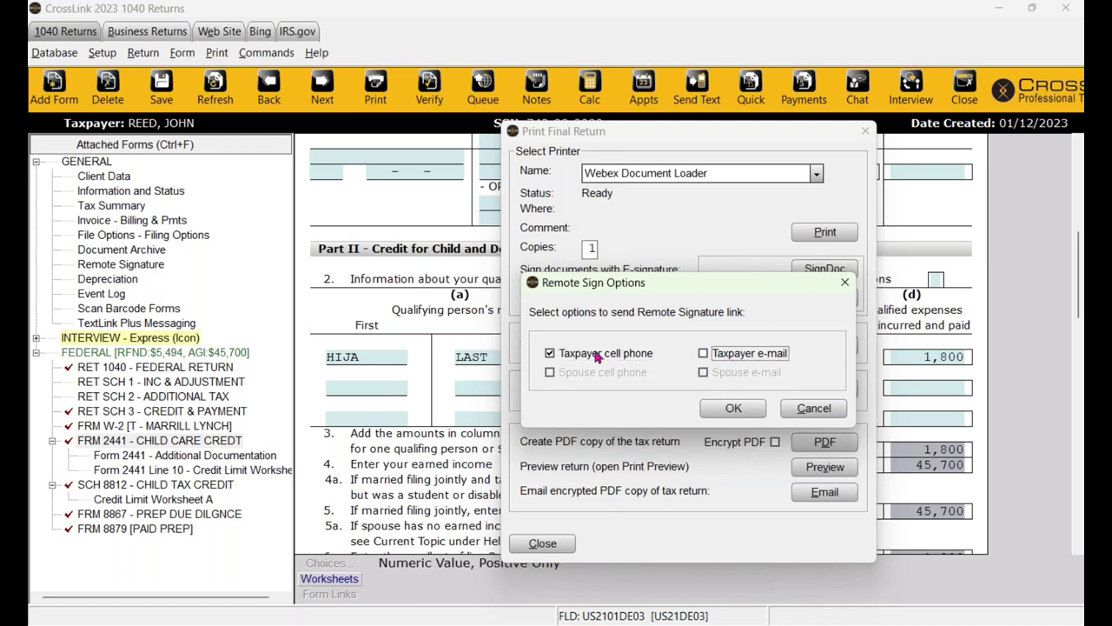
click(744, 414)
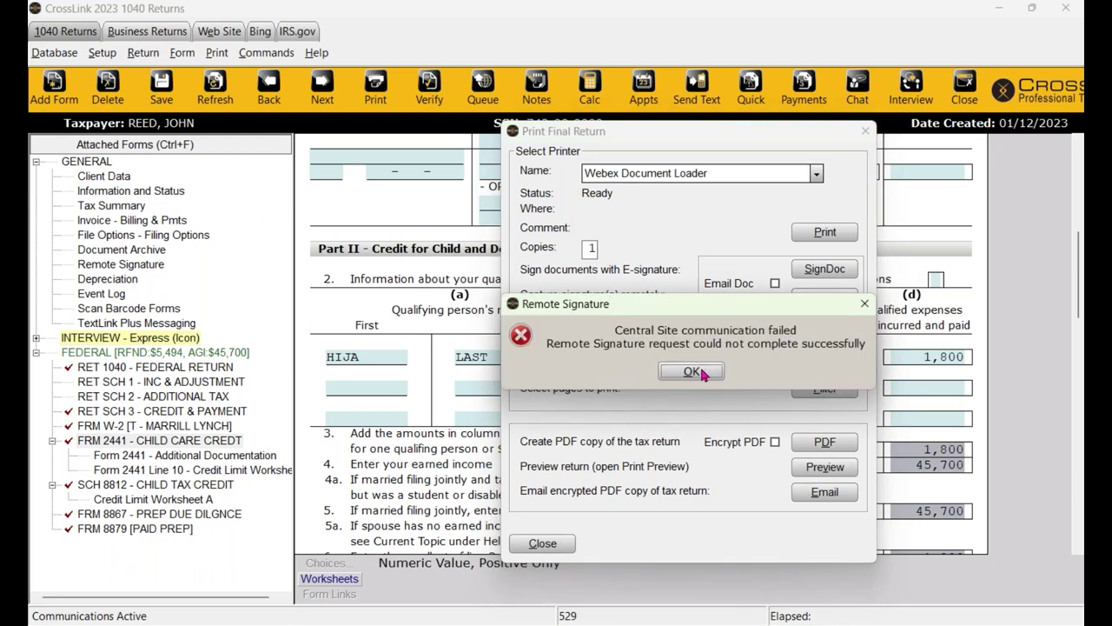
click(692, 372)
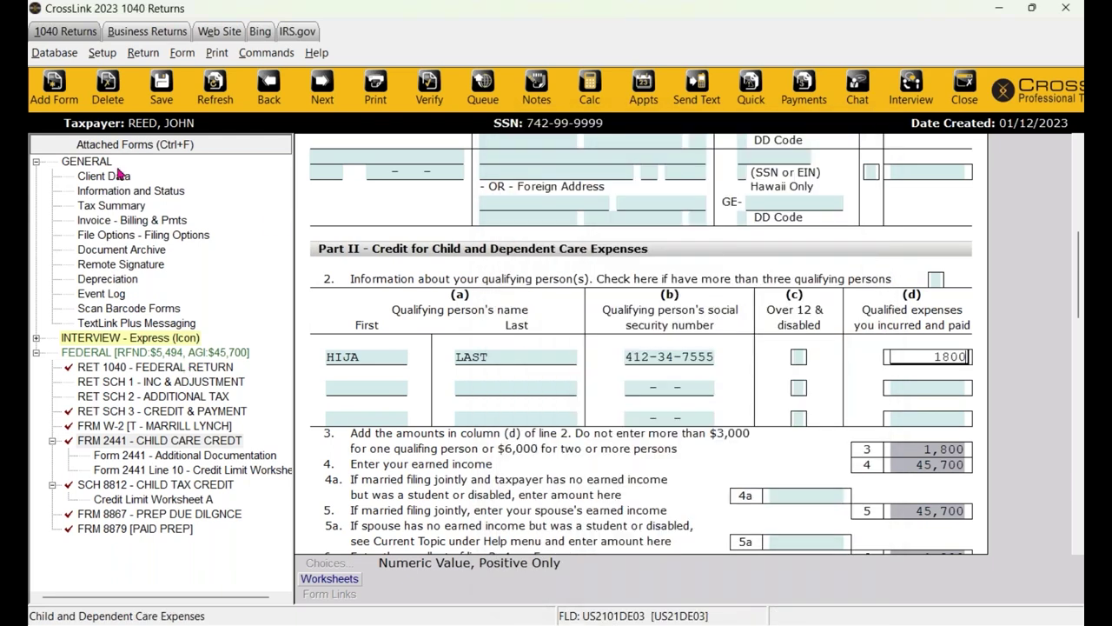
Open Client Data at the taxpayer's cell phone field and briefly check the print options.
click(118, 173)
click(866, 310)
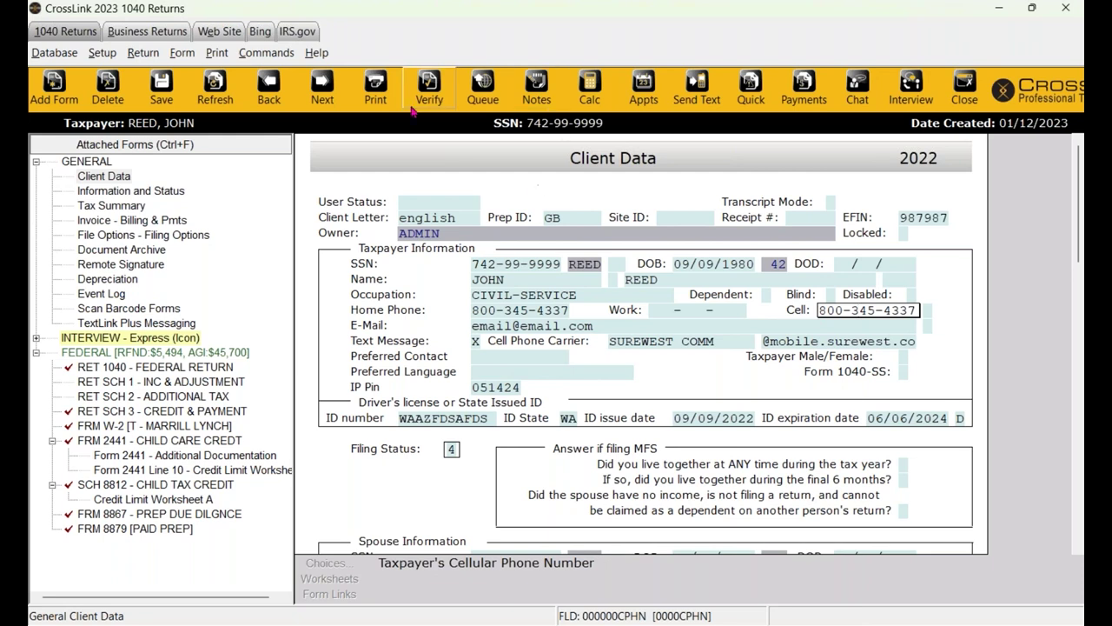
click(376, 87)
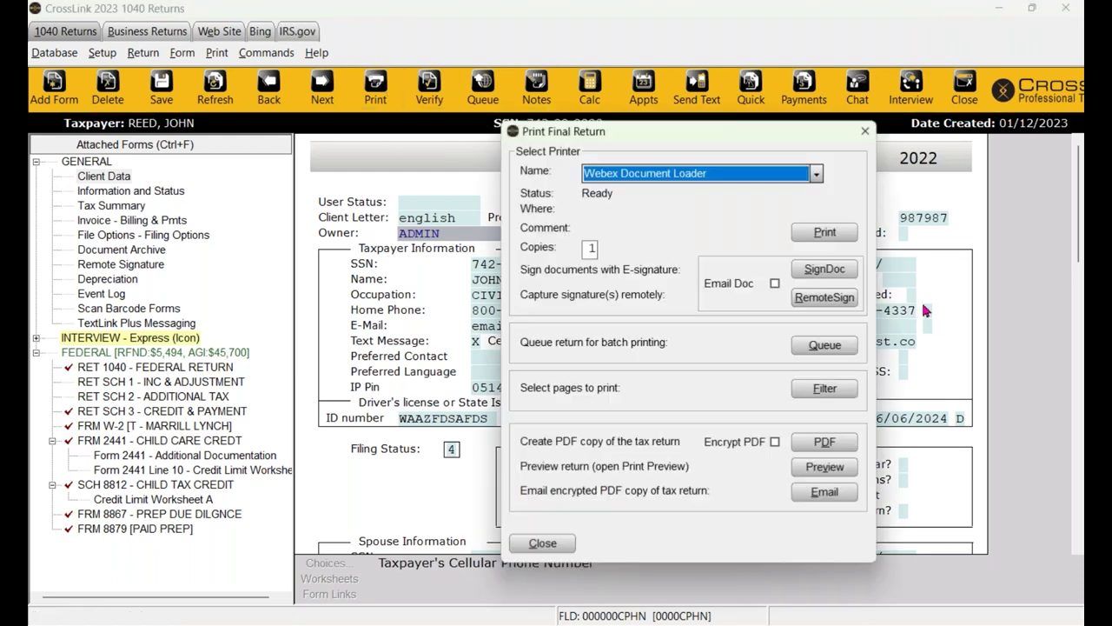
click(865, 130)
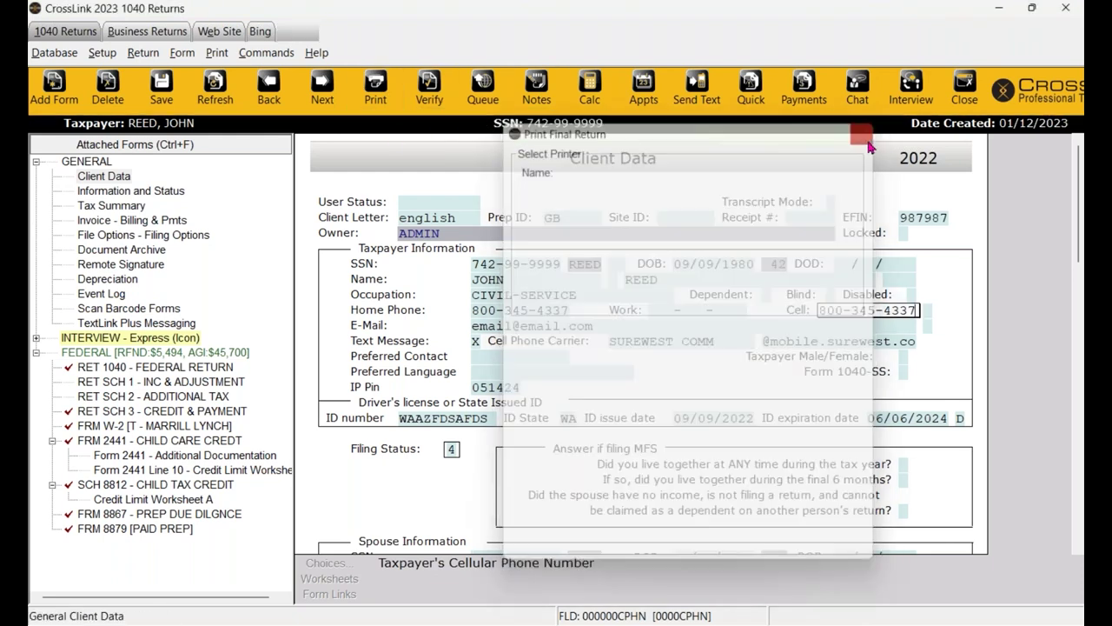
Draft a 'test' TextLink message, delete the text, and close it without sending.
click(693, 90)
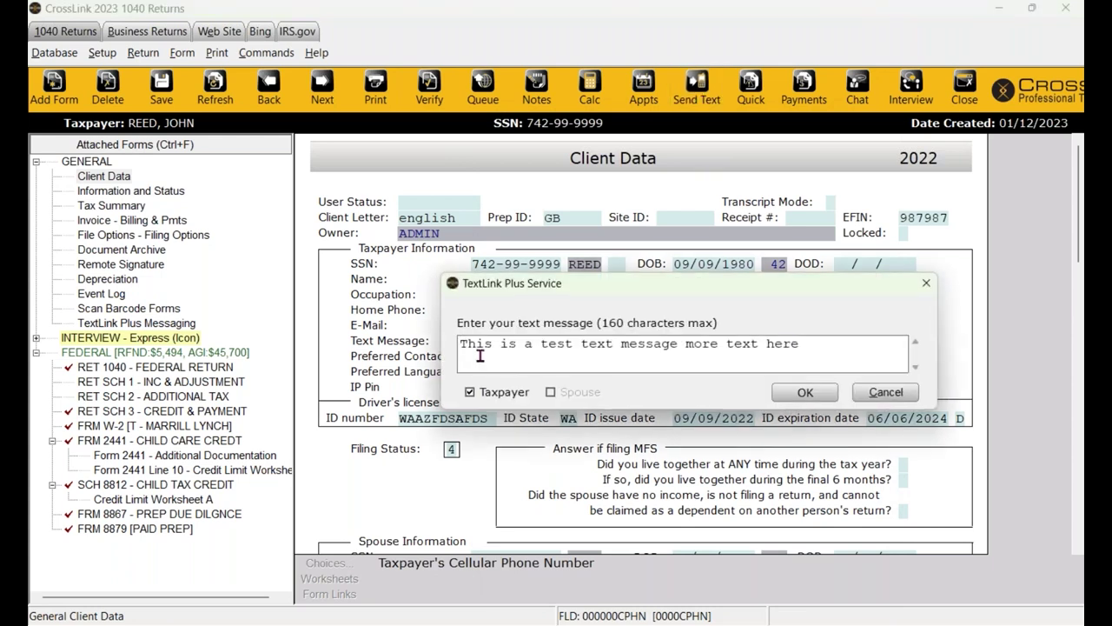
text(test)
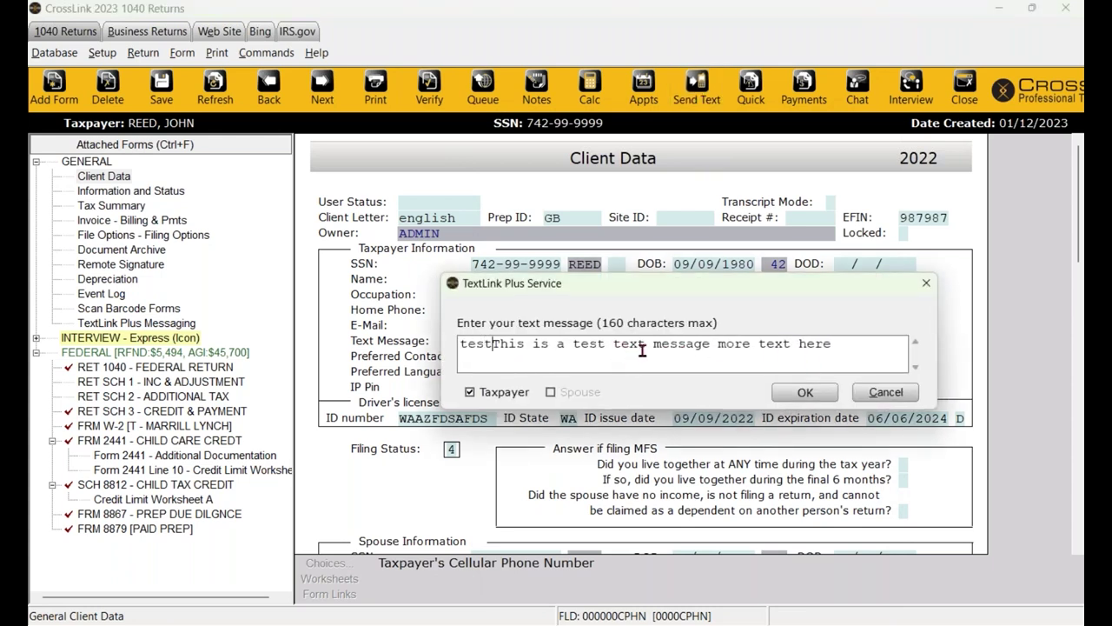
drag(492, 343, 405, 340)
key(BackSpace)
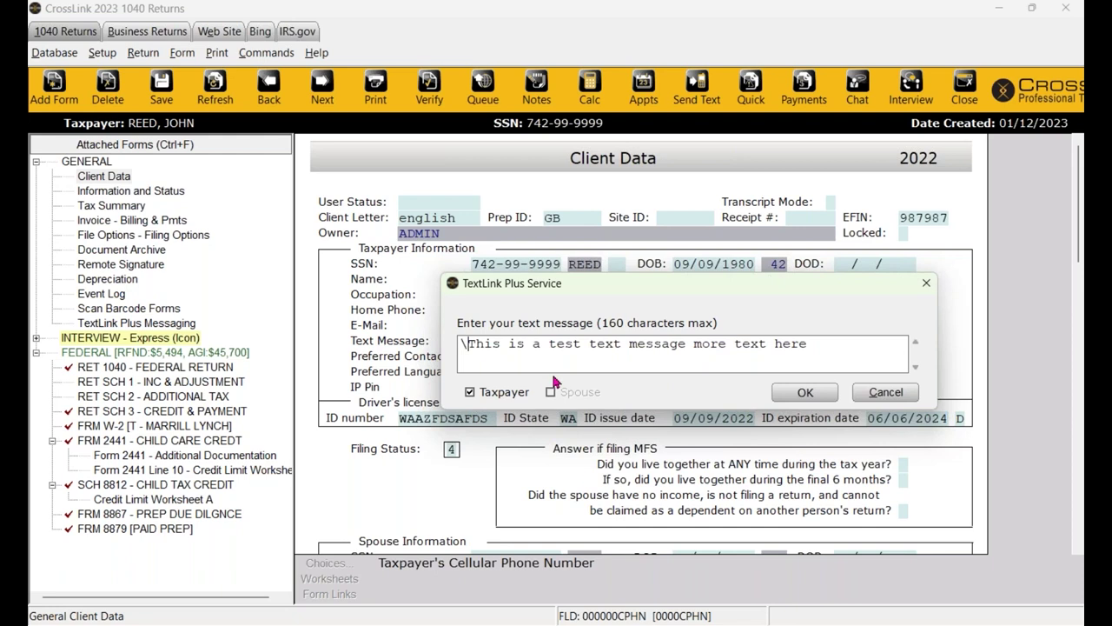
drag(800, 276, 782, 353)
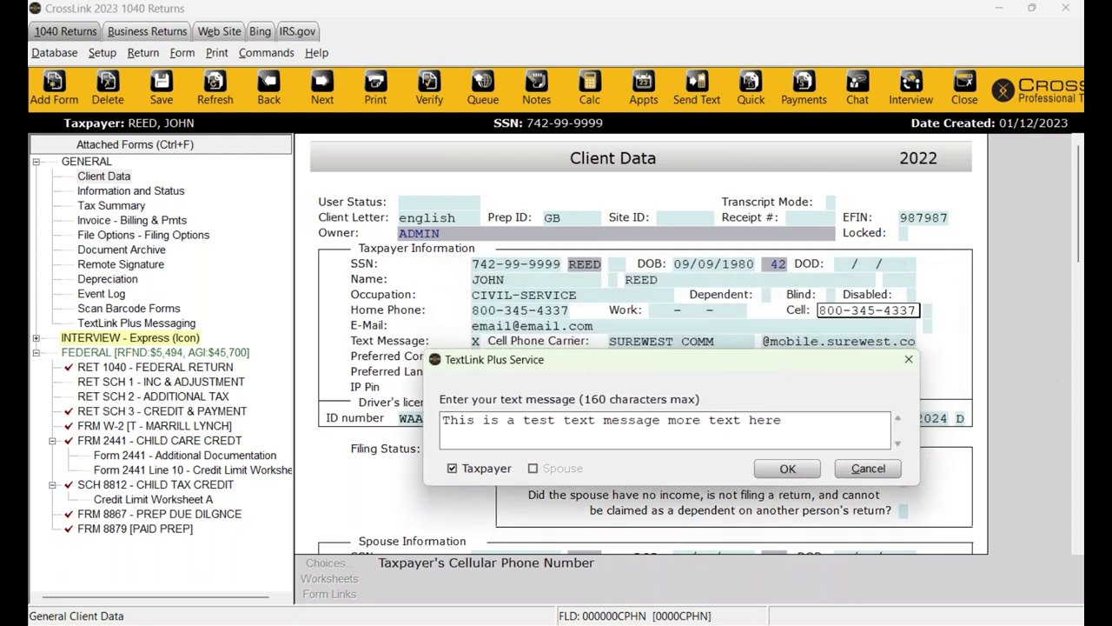
click(909, 359)
click(474, 345)
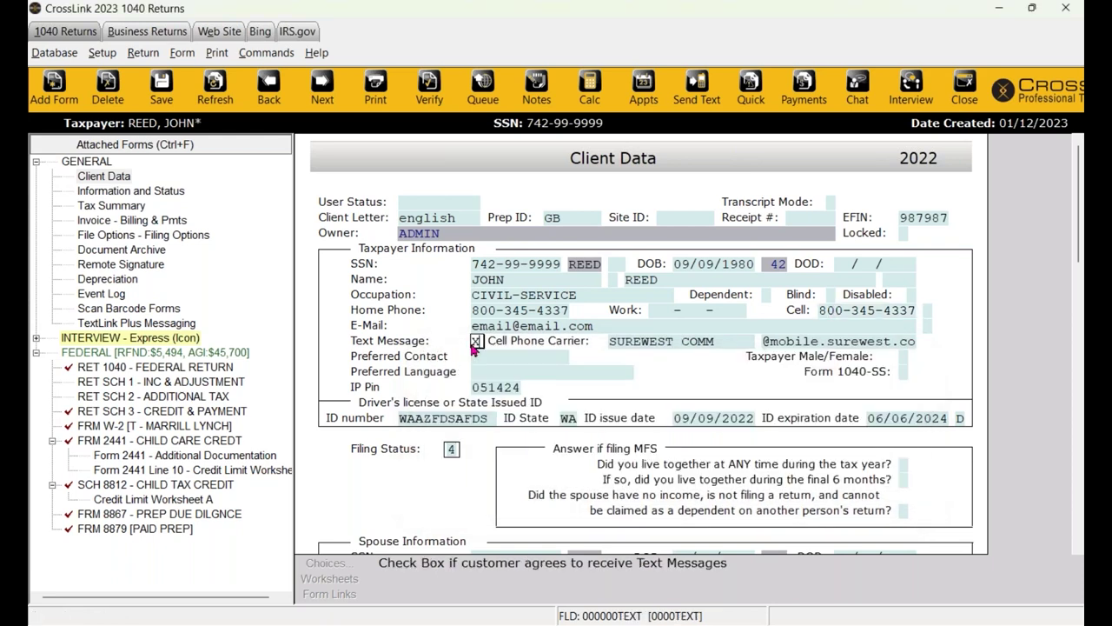
Review the cell phone, carrier and text-message consent fields on Client Data.
click(632, 341)
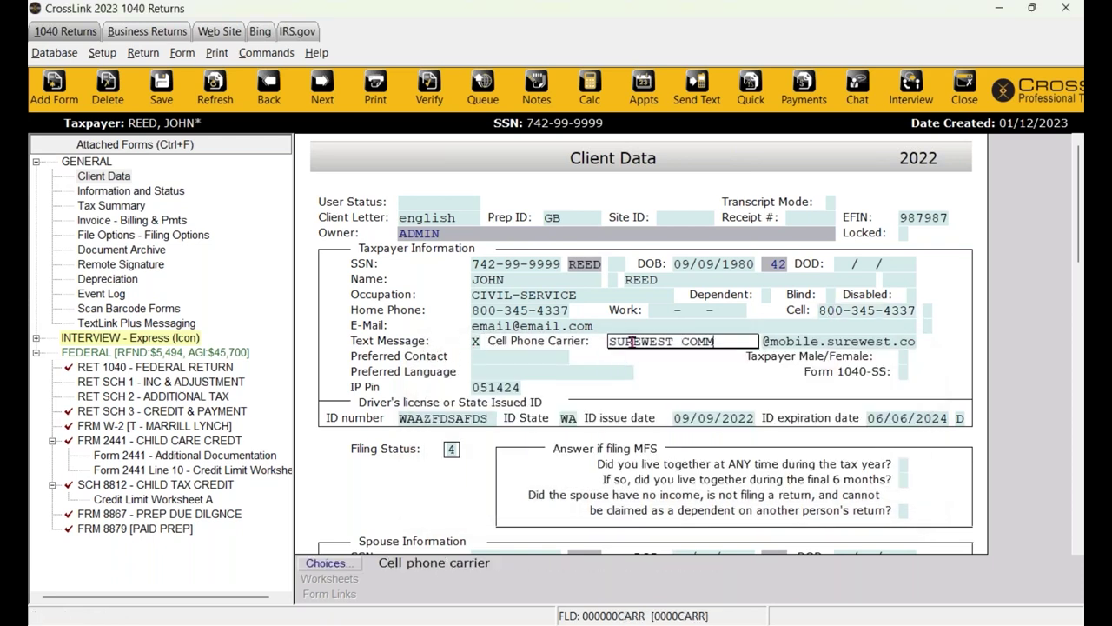
click(857, 311)
click(475, 345)
click(645, 344)
Re-sign the return with SignDoc and check the signed PDF's Sign Here section.
click(374, 84)
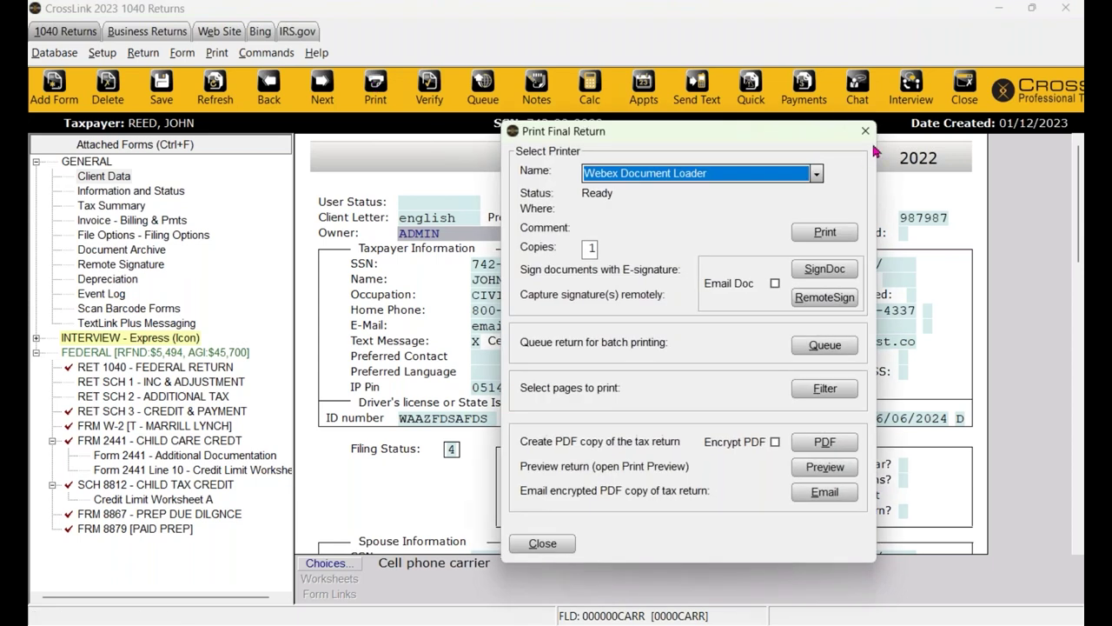
click(812, 277)
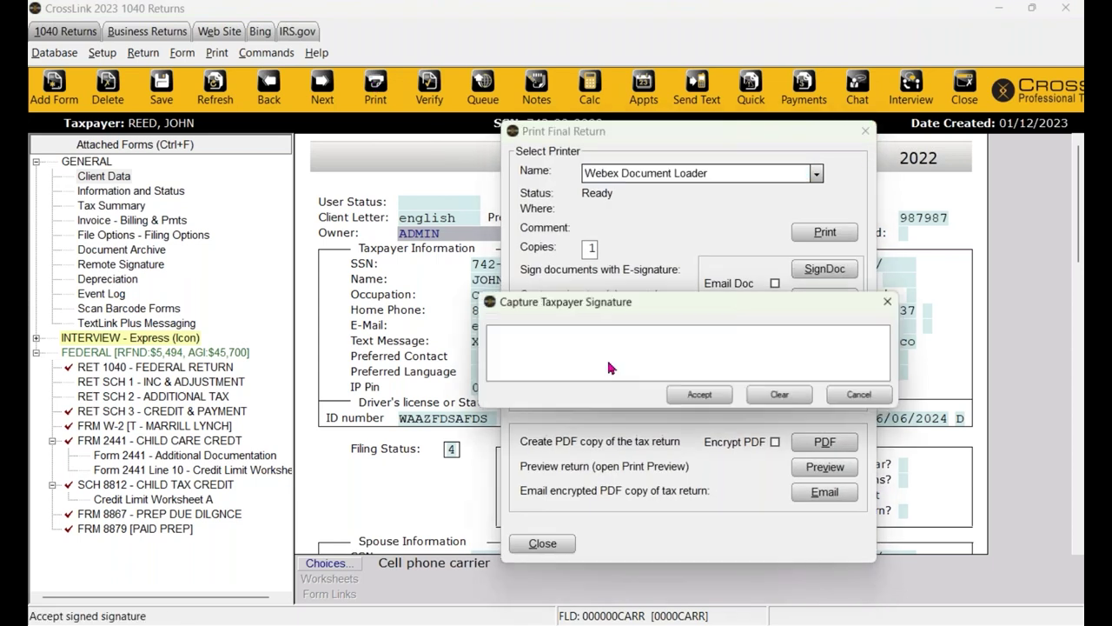
click(716, 402)
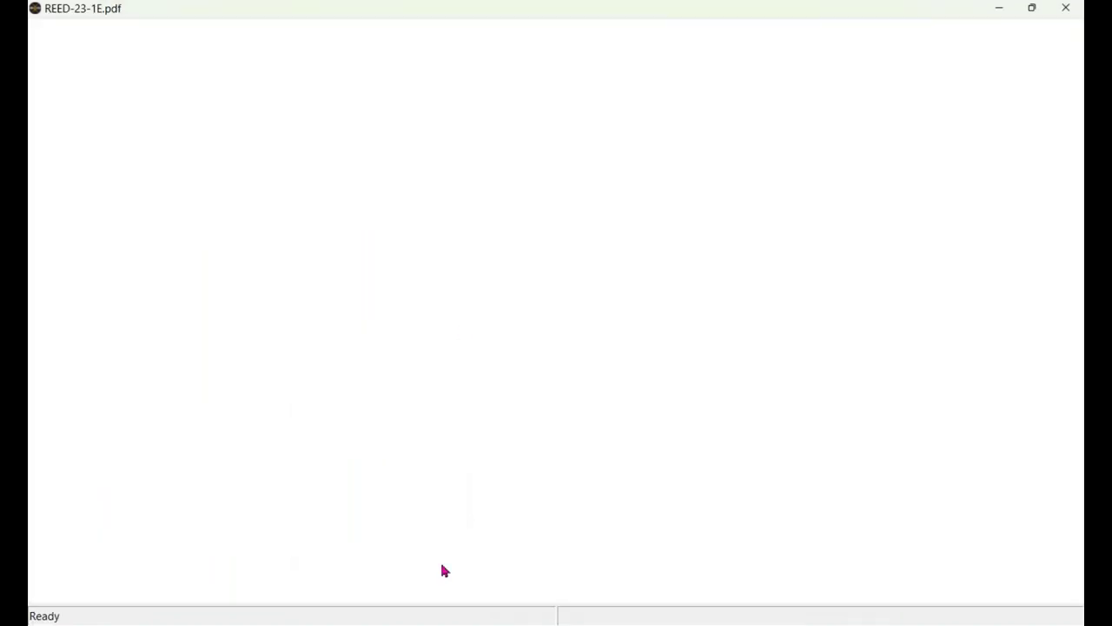
scroll(443, 570, down, 15)
scroll(258, 524, up, 4)
scroll(568, 551, down, 6)
scroll(569, 553, down, 12)
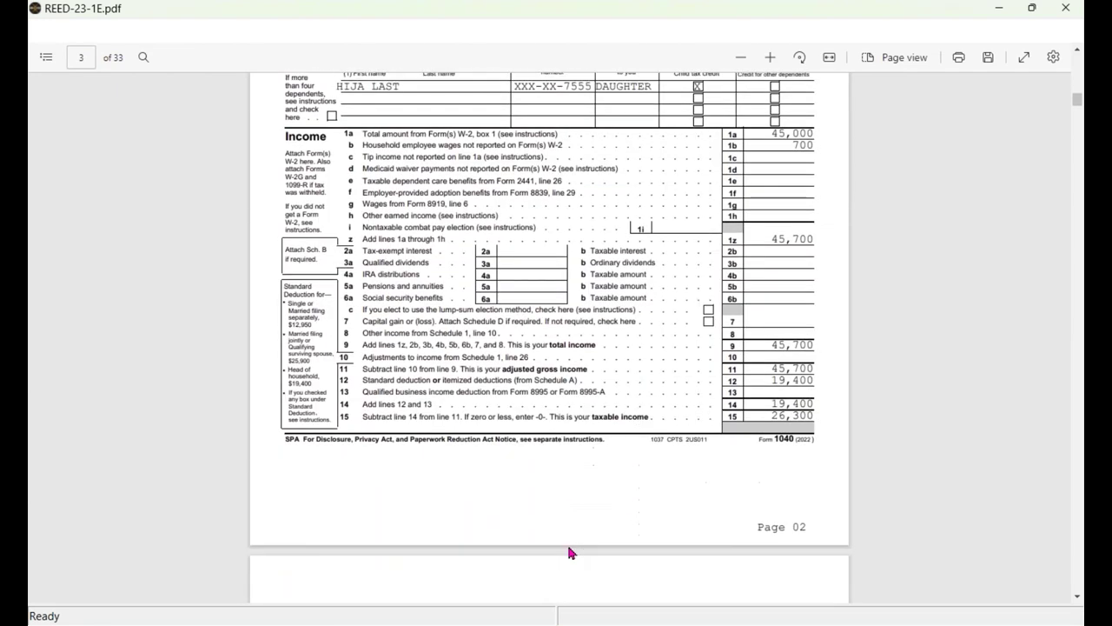
click(1063, 10)
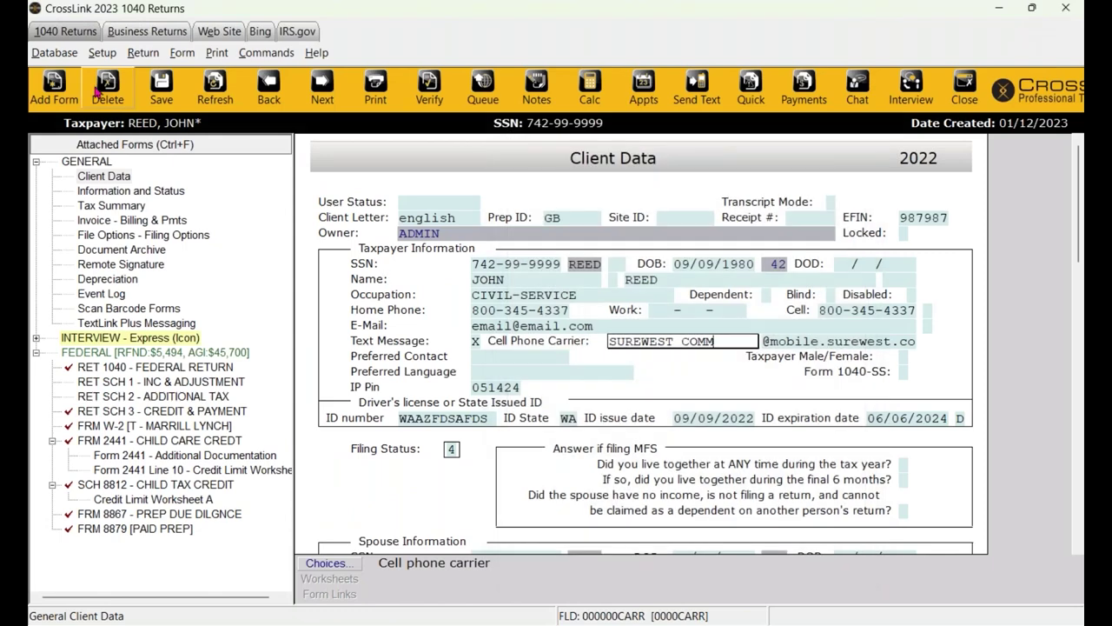
Open the 987987 PAID PREP originator record and close it without a new ERO signature.
click(66, 55)
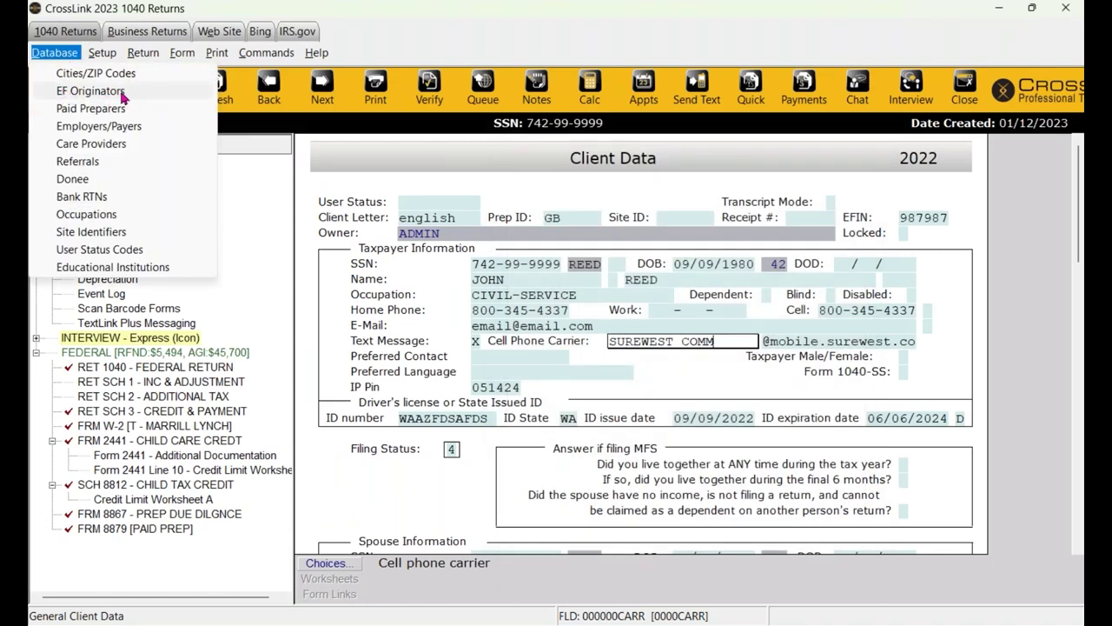
click(123, 96)
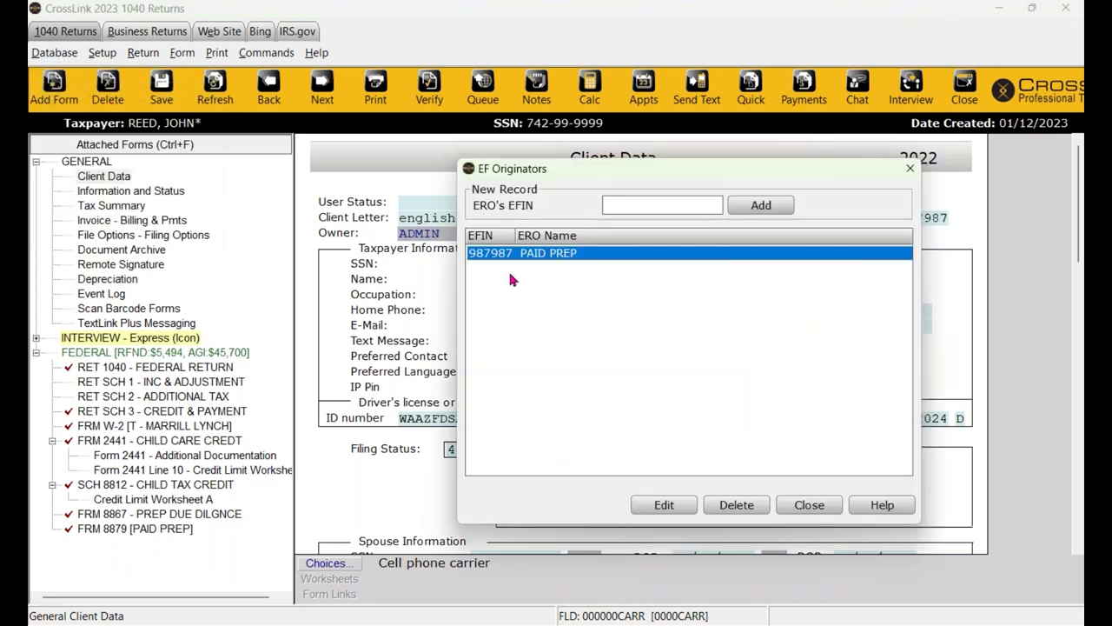
double_click(552, 258)
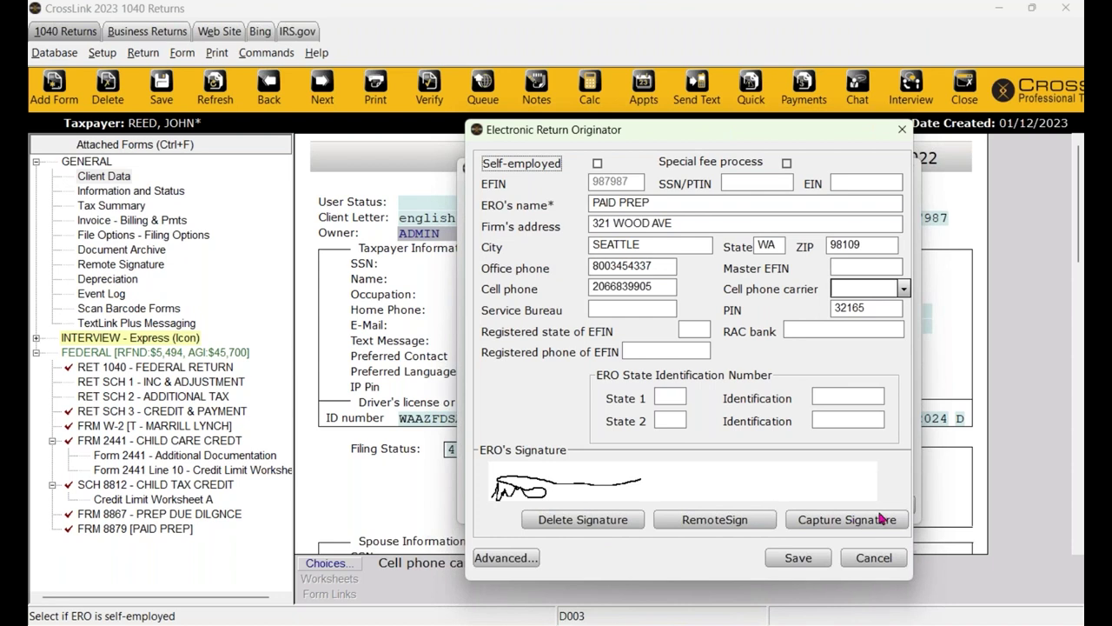
click(871, 521)
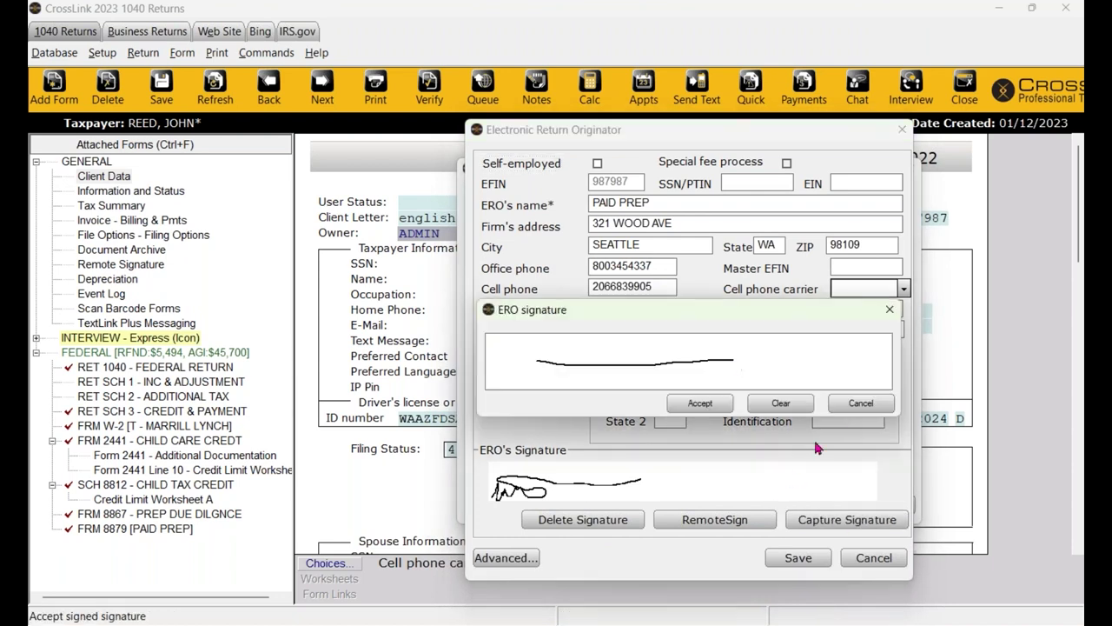
click(860, 403)
click(902, 130)
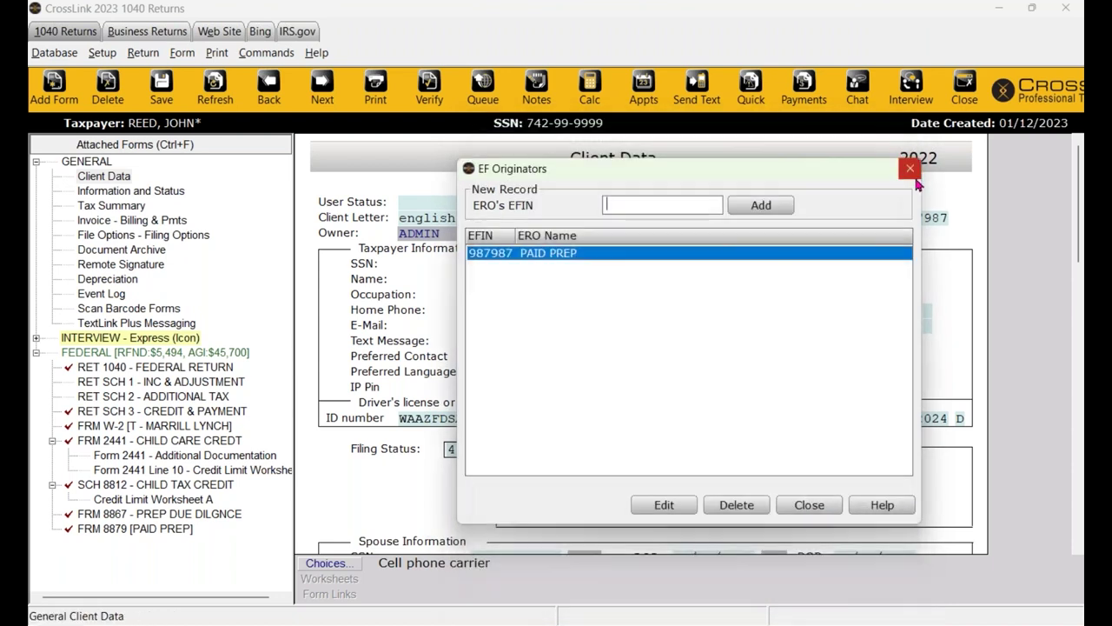
click(910, 169)
Review the GB and TAX1 records in the Paid Preparers list.
click(55, 53)
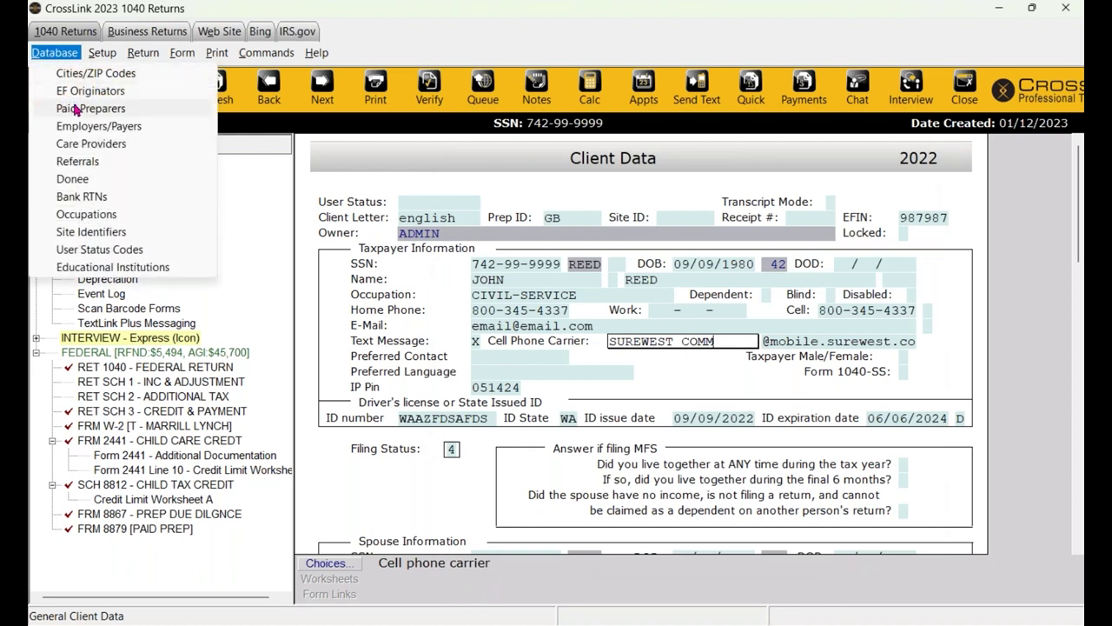
click(76, 109)
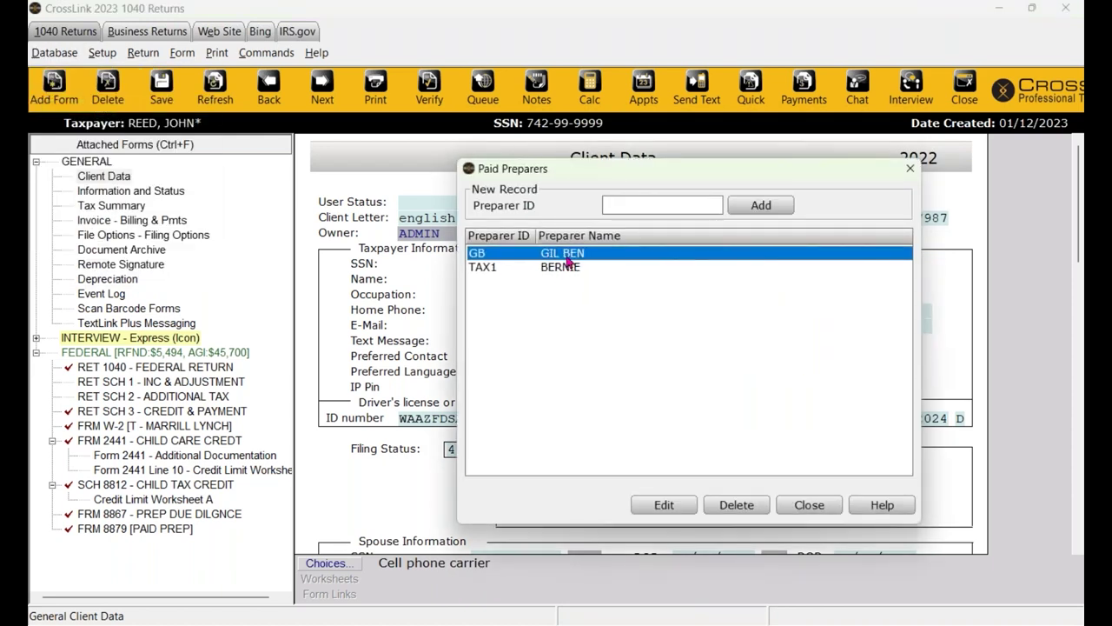
double_click(585, 261)
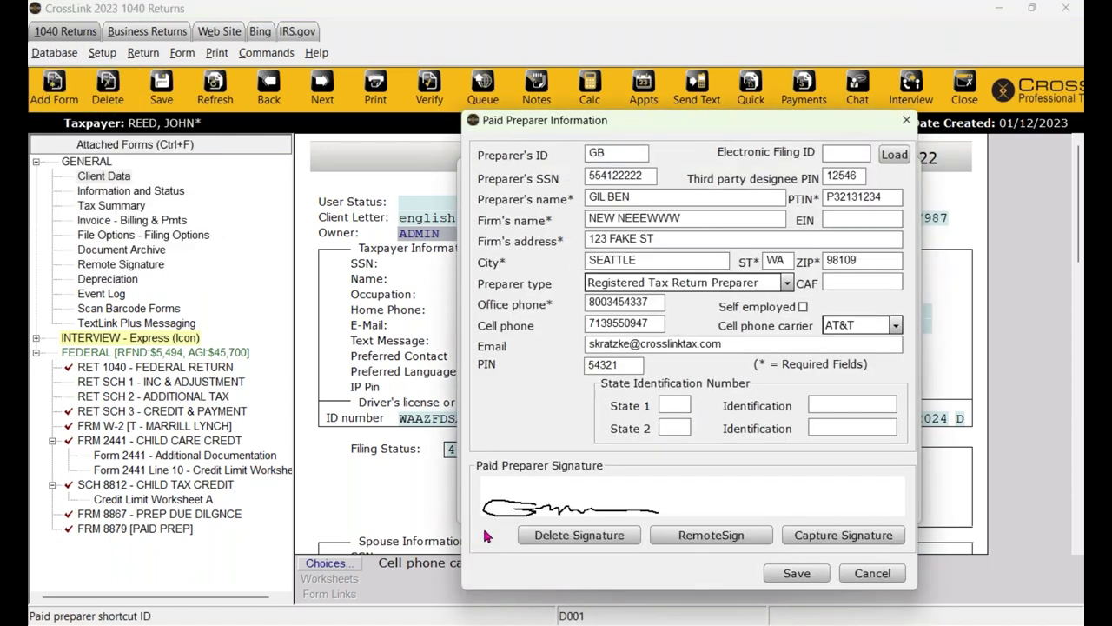
click(906, 120)
double_click(597, 196)
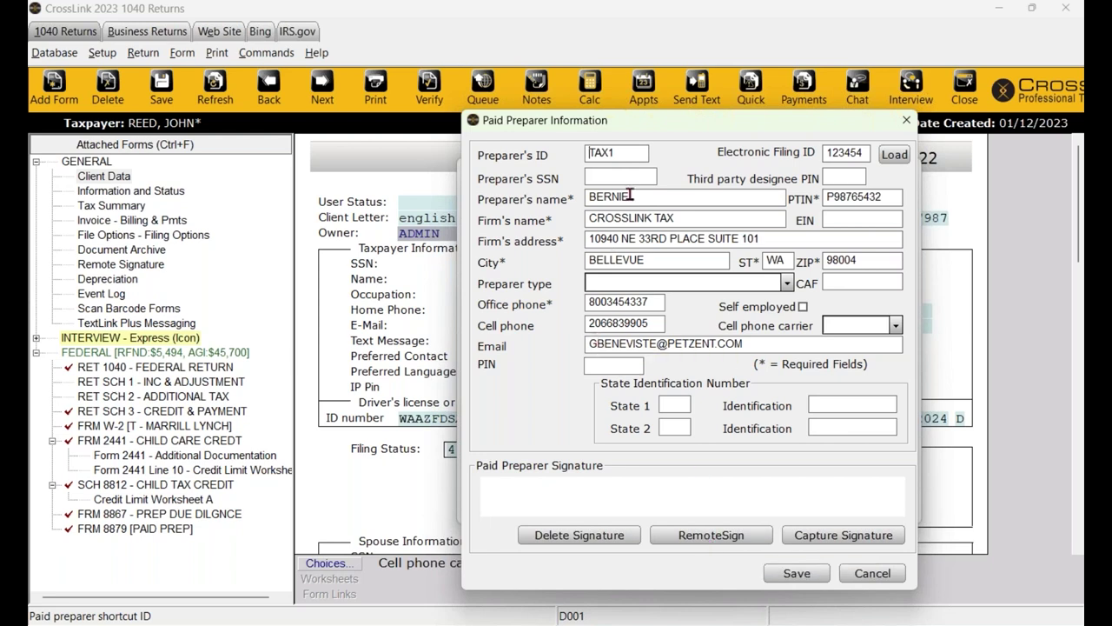
click(906, 123)
click(907, 167)
click(54, 53)
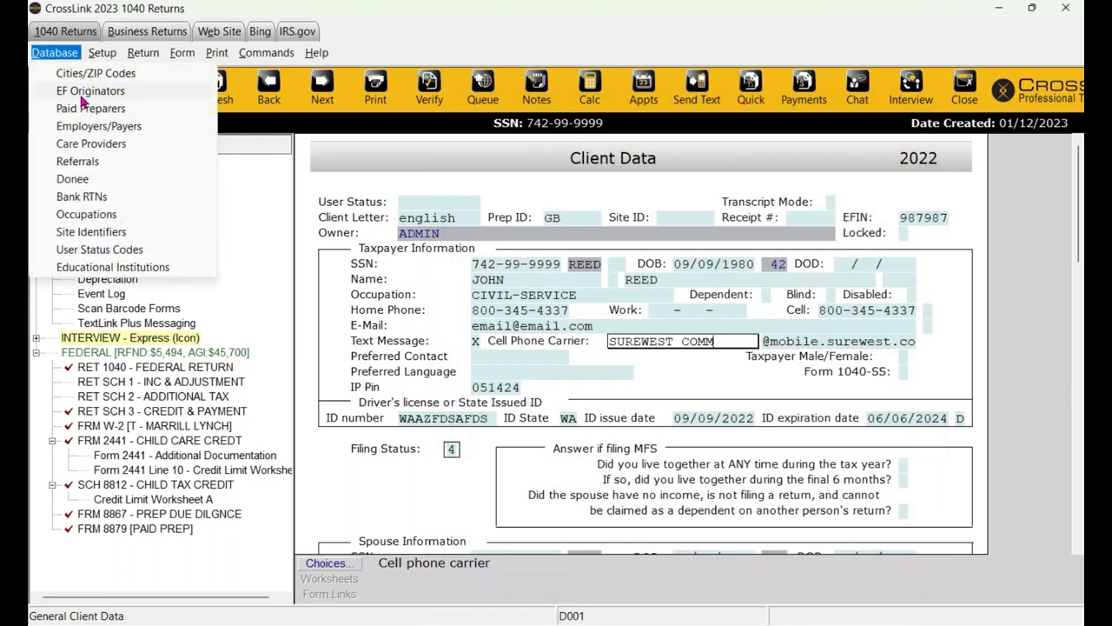
Check the 987987 originator's cell phone carrier choices, then open the return's Document Archive.
click(91, 91)
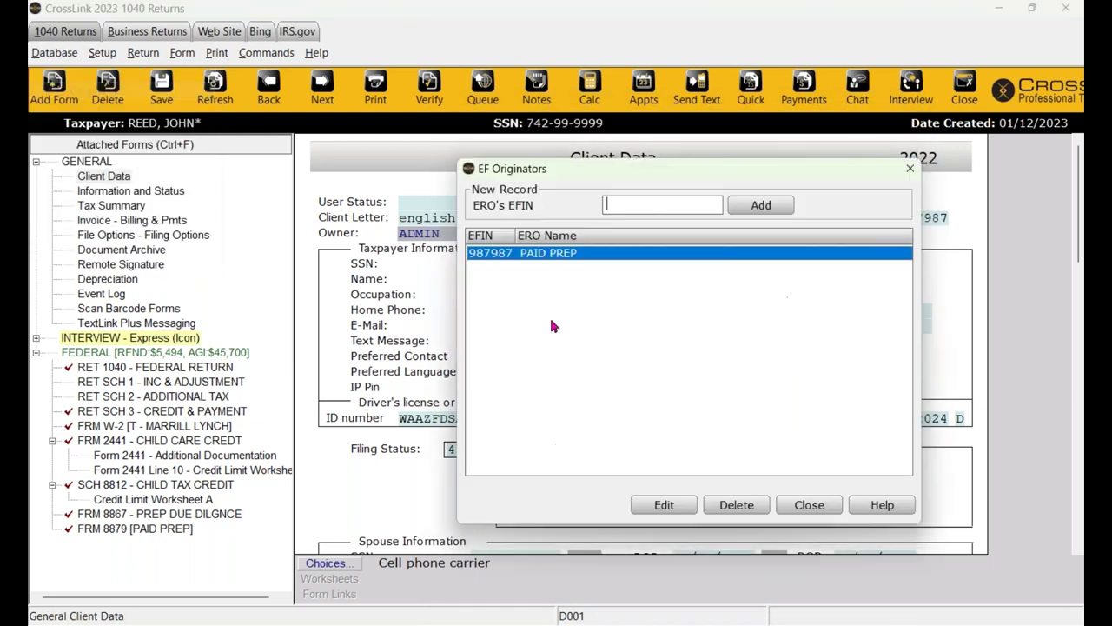
double_click(596, 259)
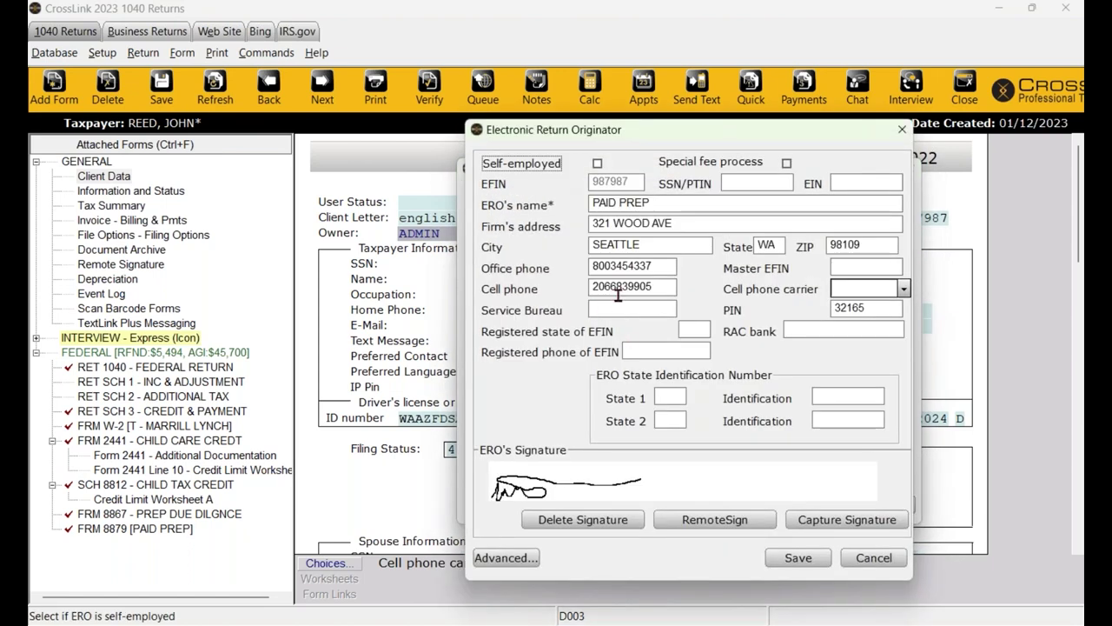
click(619, 287)
click(873, 290)
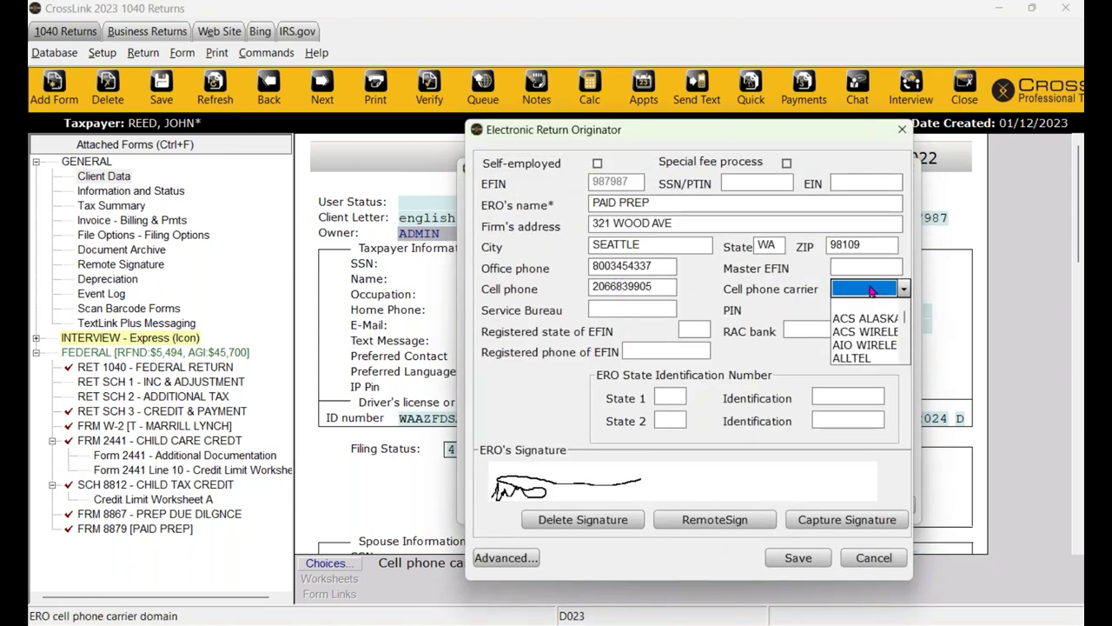
click(743, 194)
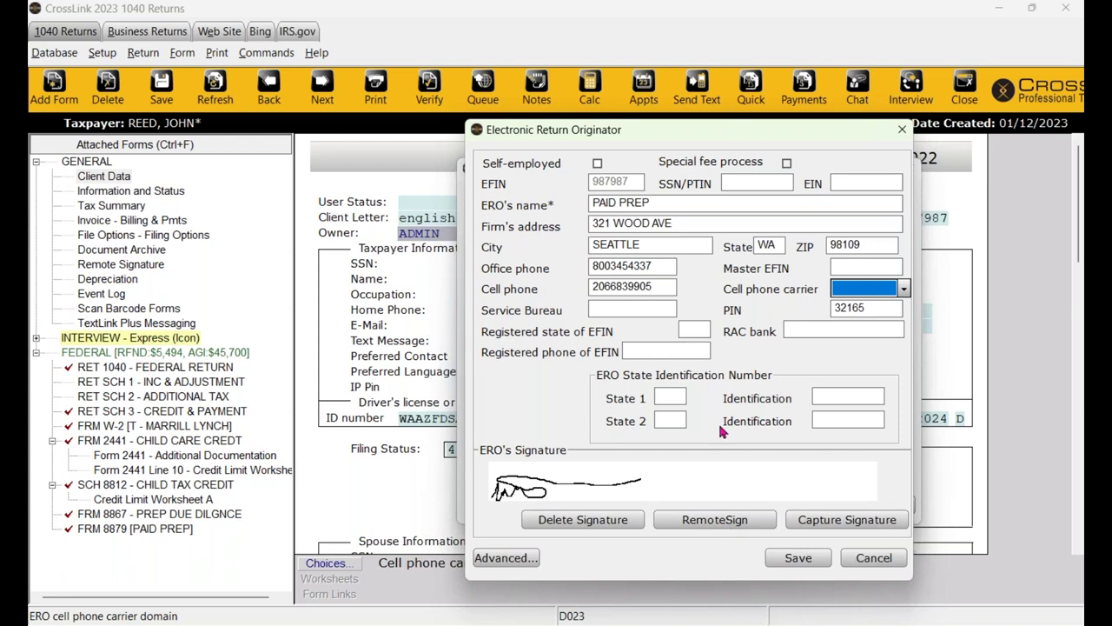
click(904, 130)
click(911, 170)
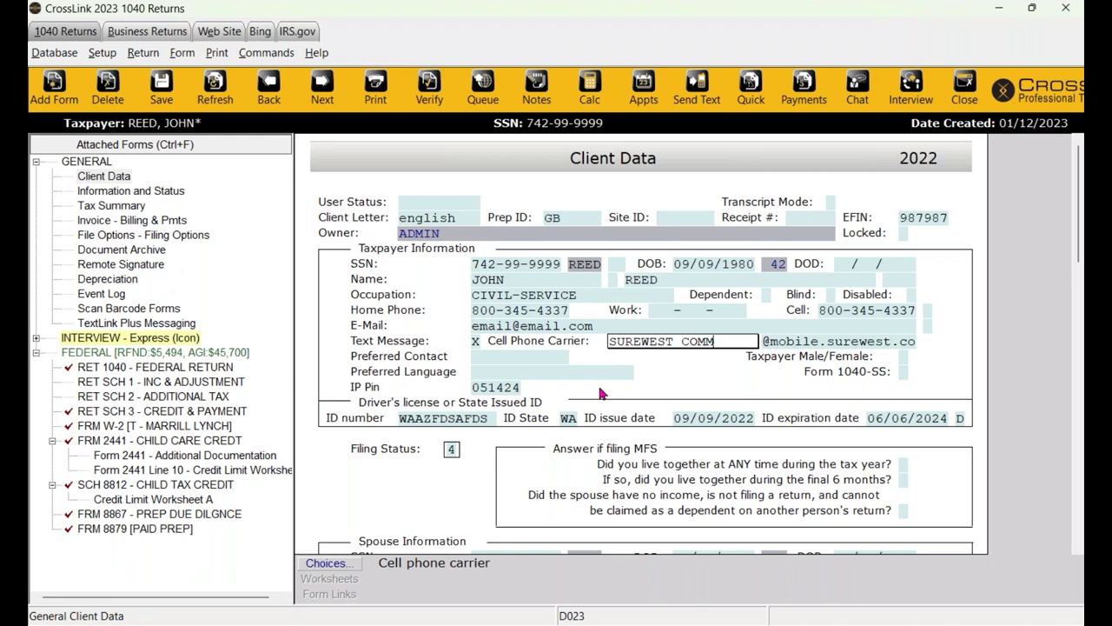
click(153, 253)
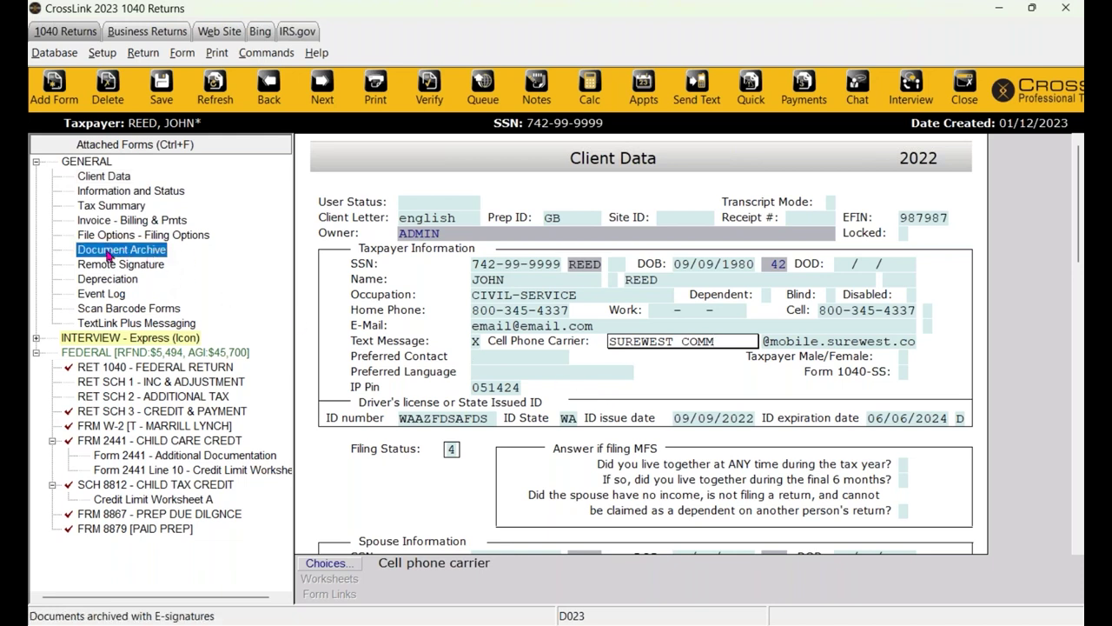
double_click(137, 255)
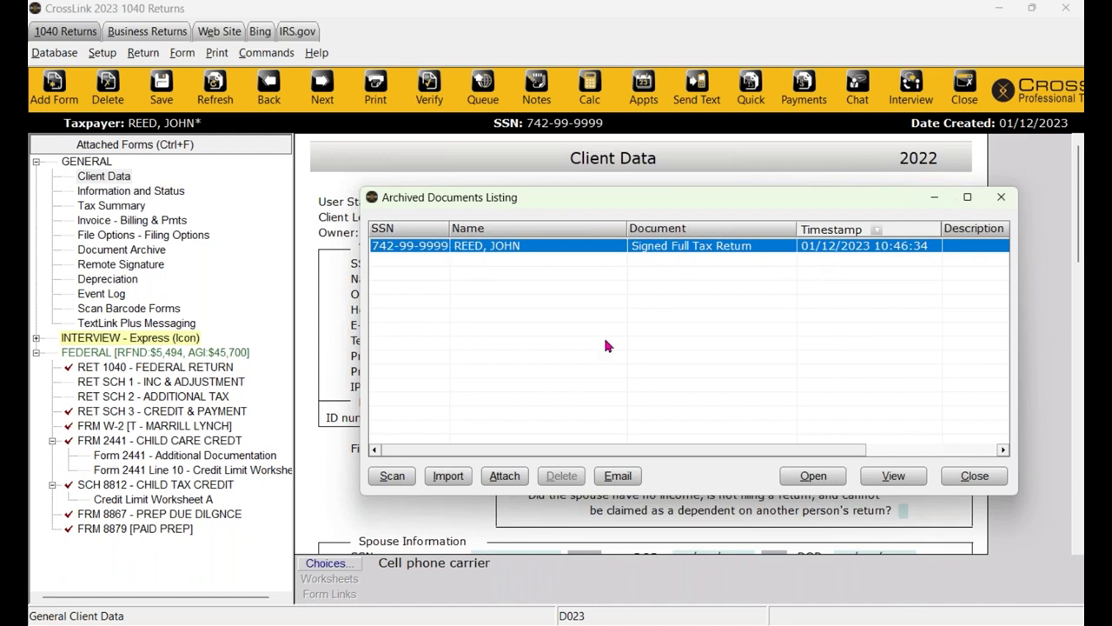
Cancel a document import and close the Archived Documents Listing.
click(449, 479)
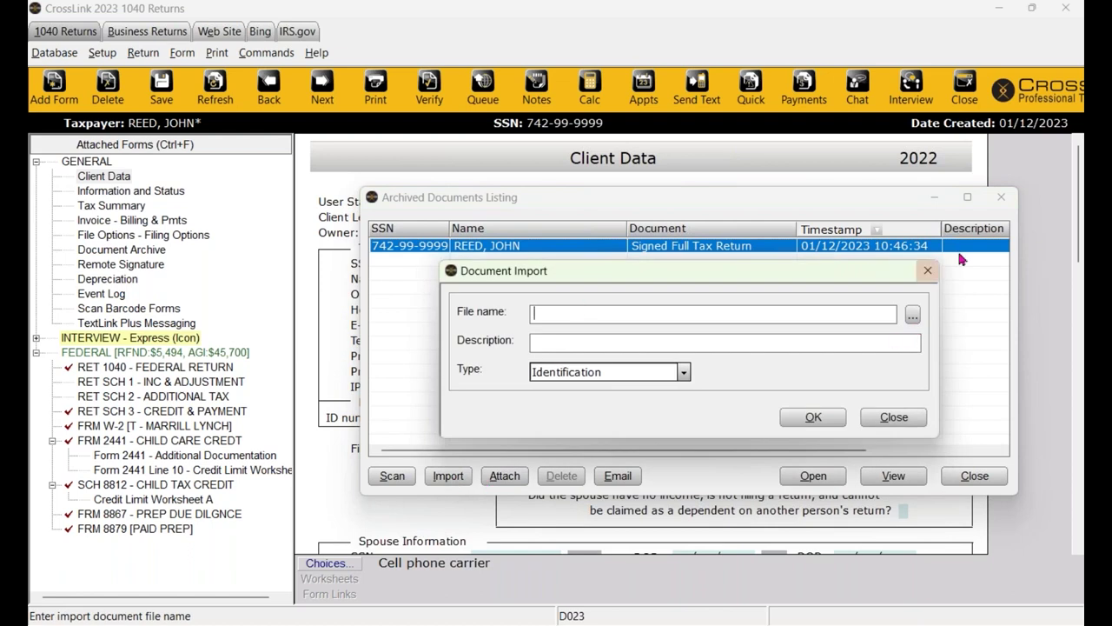
click(928, 271)
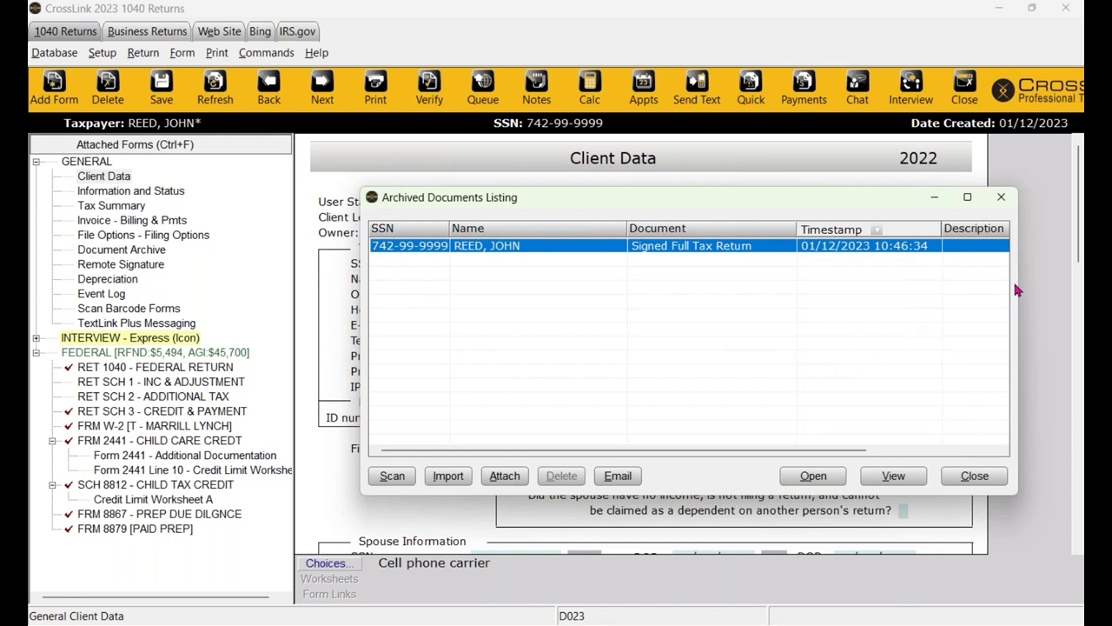
click(1004, 199)
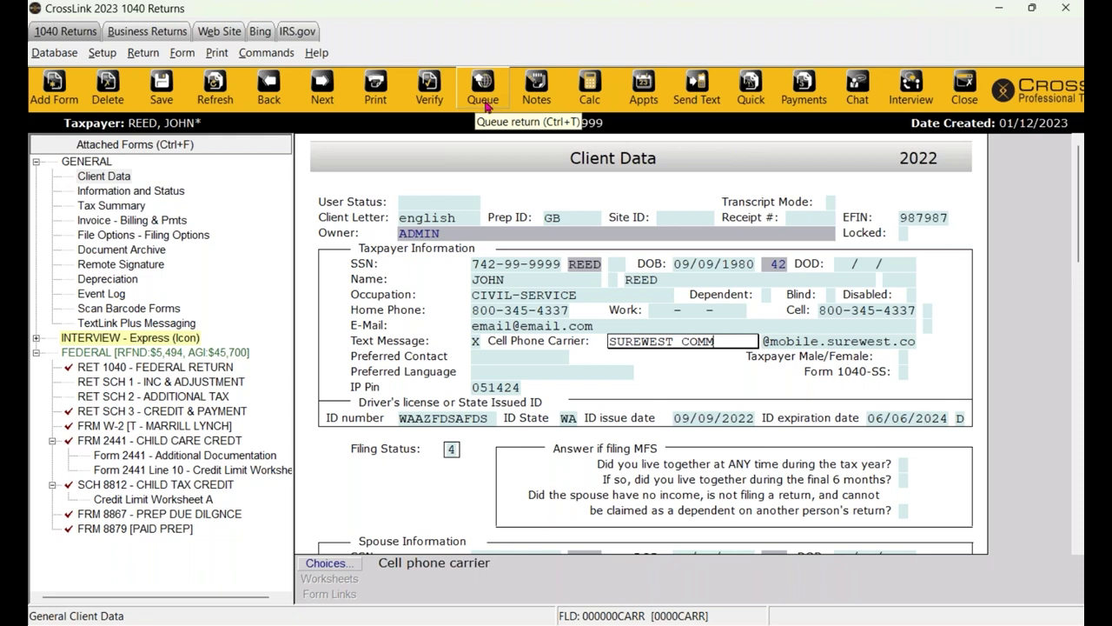
Queue the return's federal package for e-file with Queue Federal checked.
click(484, 91)
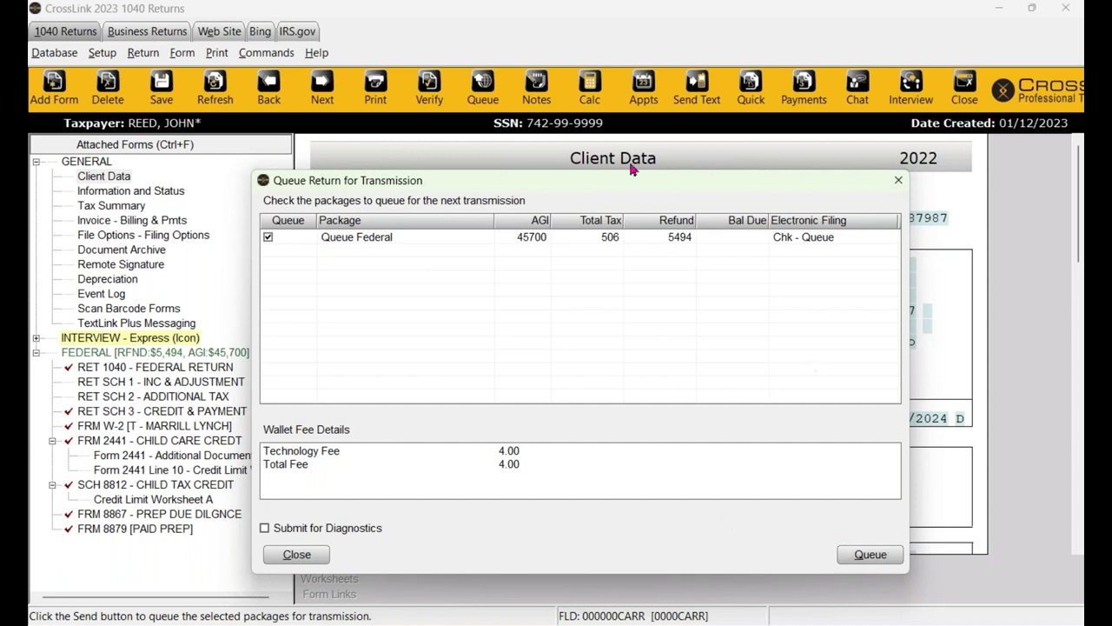
drag(613, 188, 567, 121)
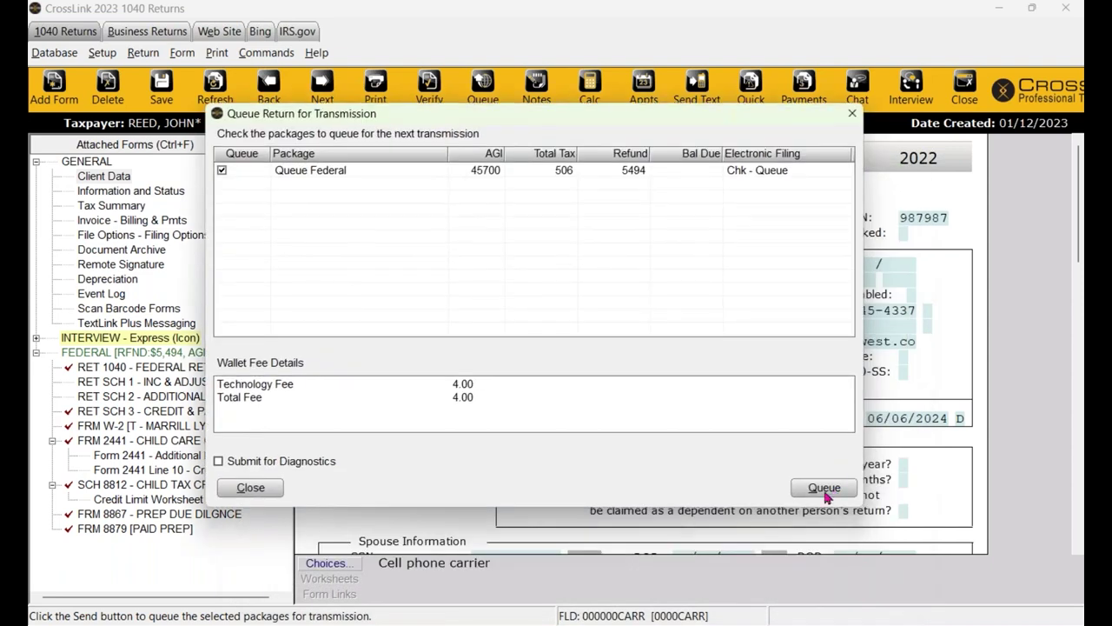
click(824, 488)
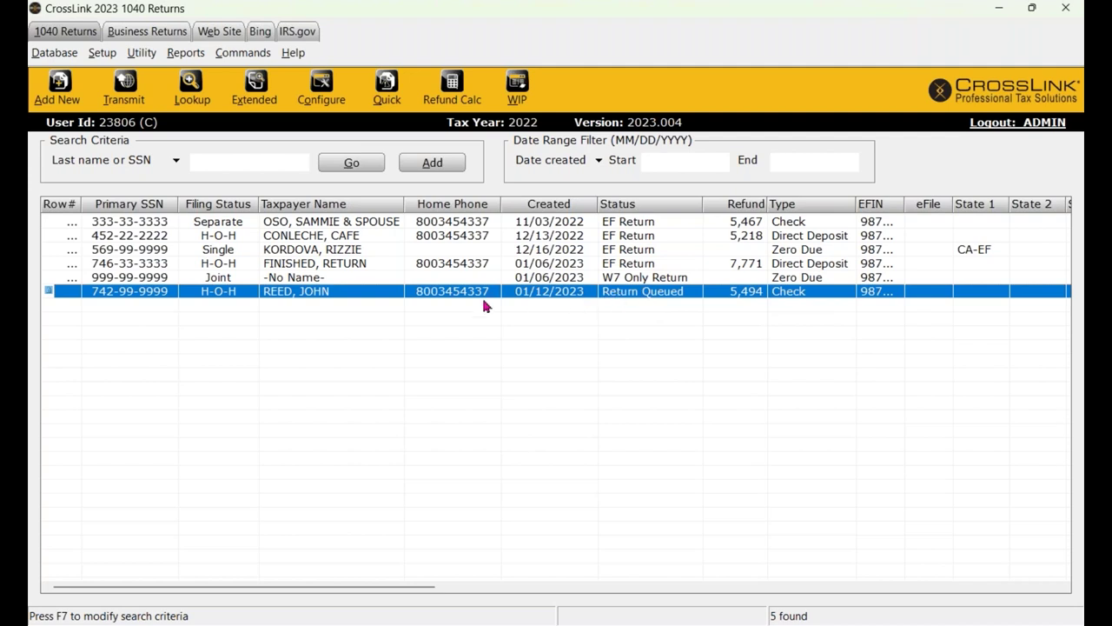
Reopen the queued return, accepting the Tax Return Lock warning.
click(93, 304)
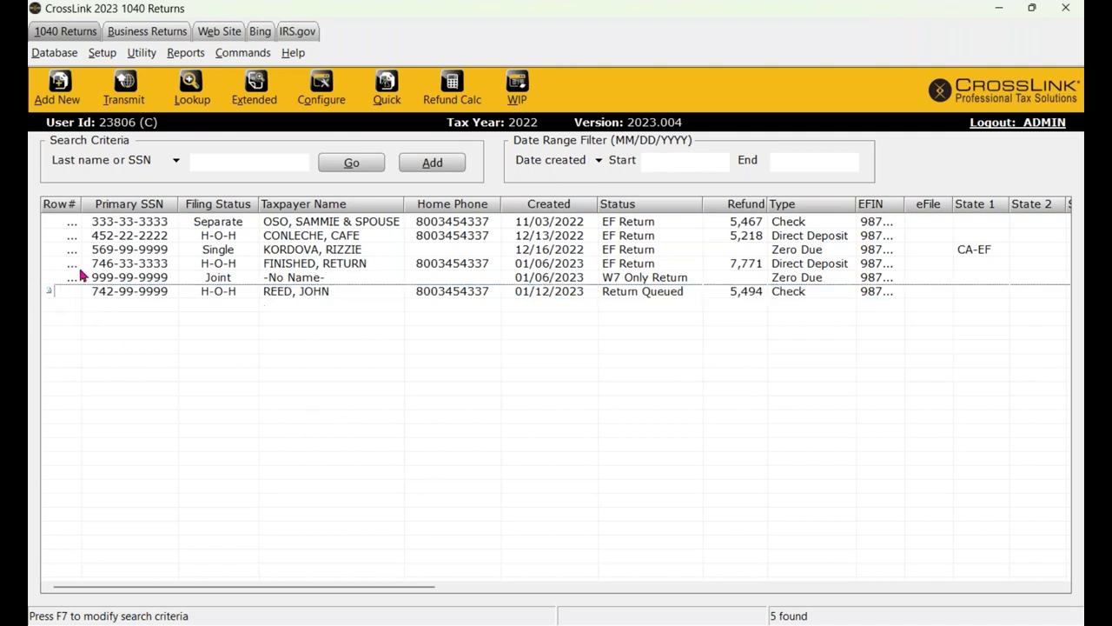
click(467, 296)
double_click(467, 300)
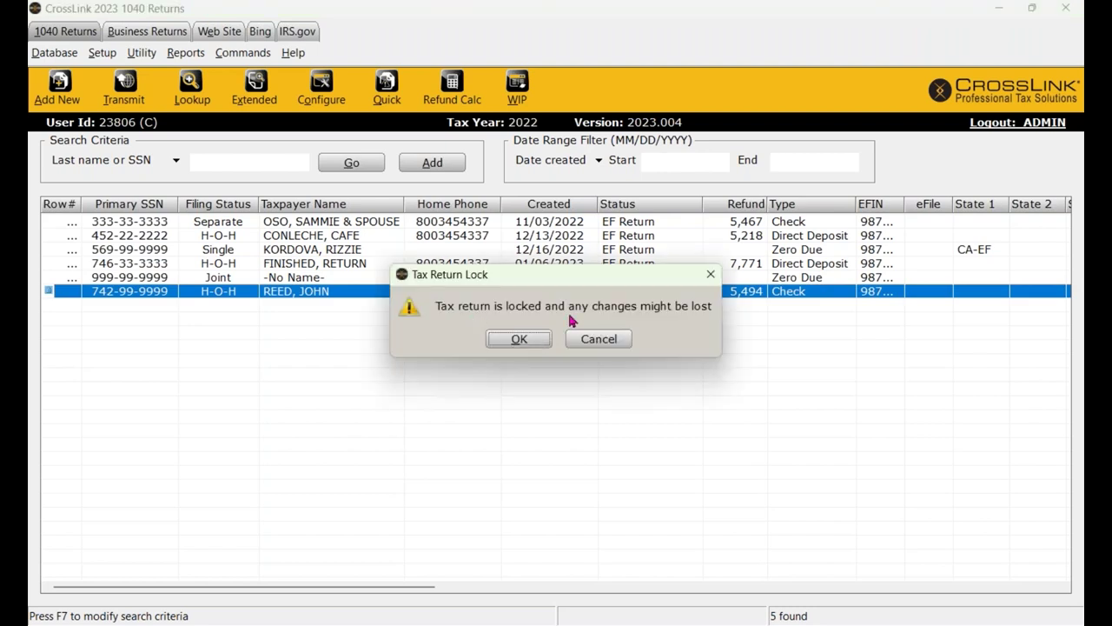
click(518, 344)
Try clearing the Home Phone on Client Data to confirm the fields are locked.
click(106, 177)
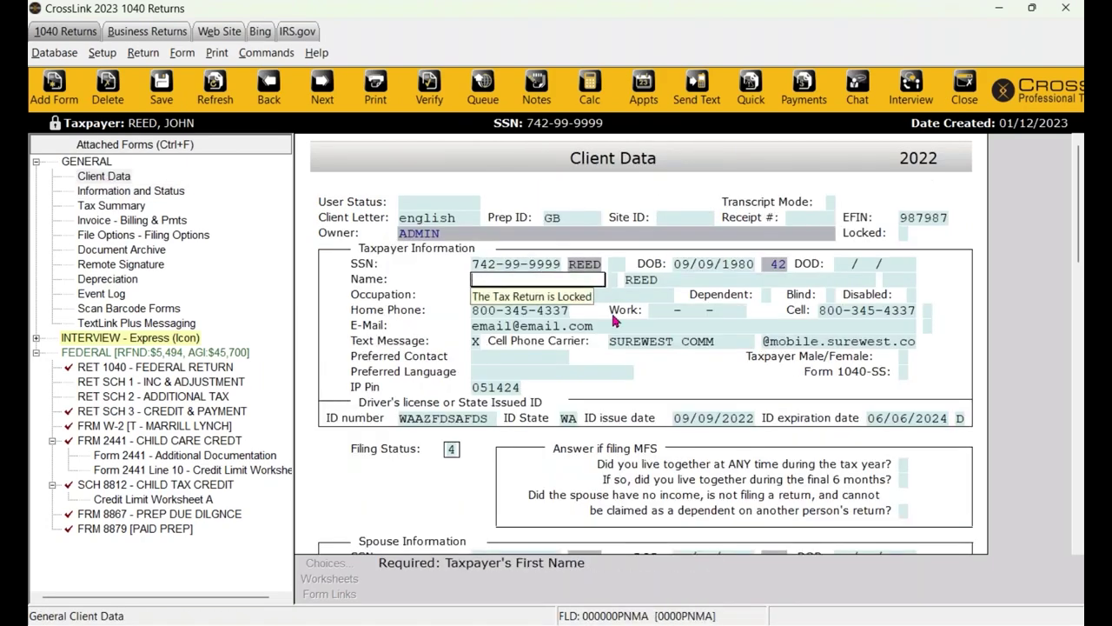
click(533, 311)
key(Delete)
key(Tab)
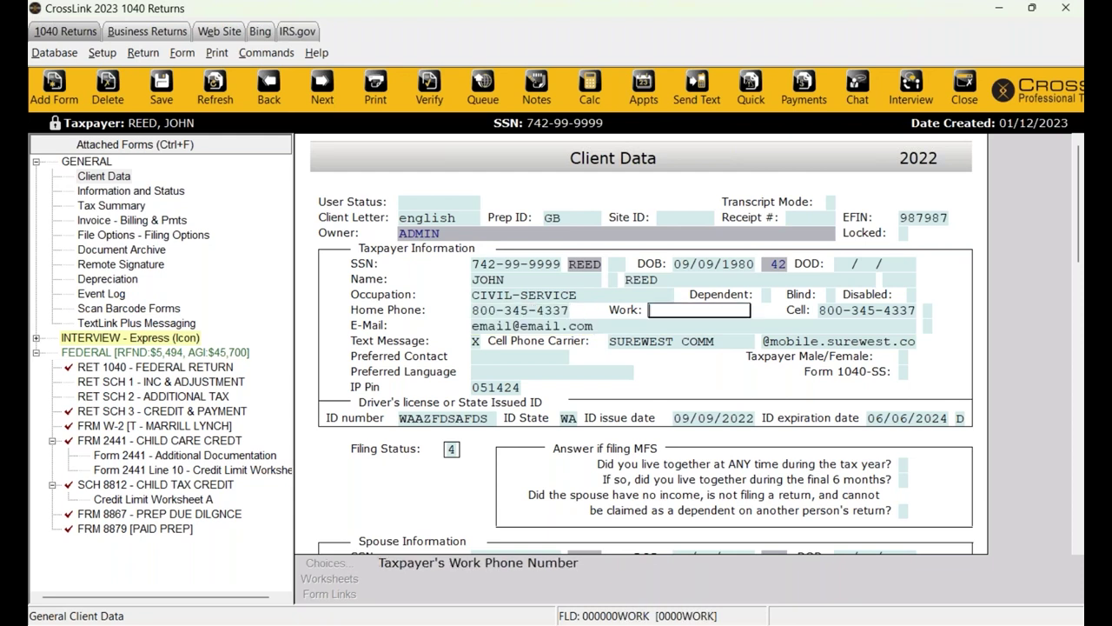
click(866, 310)
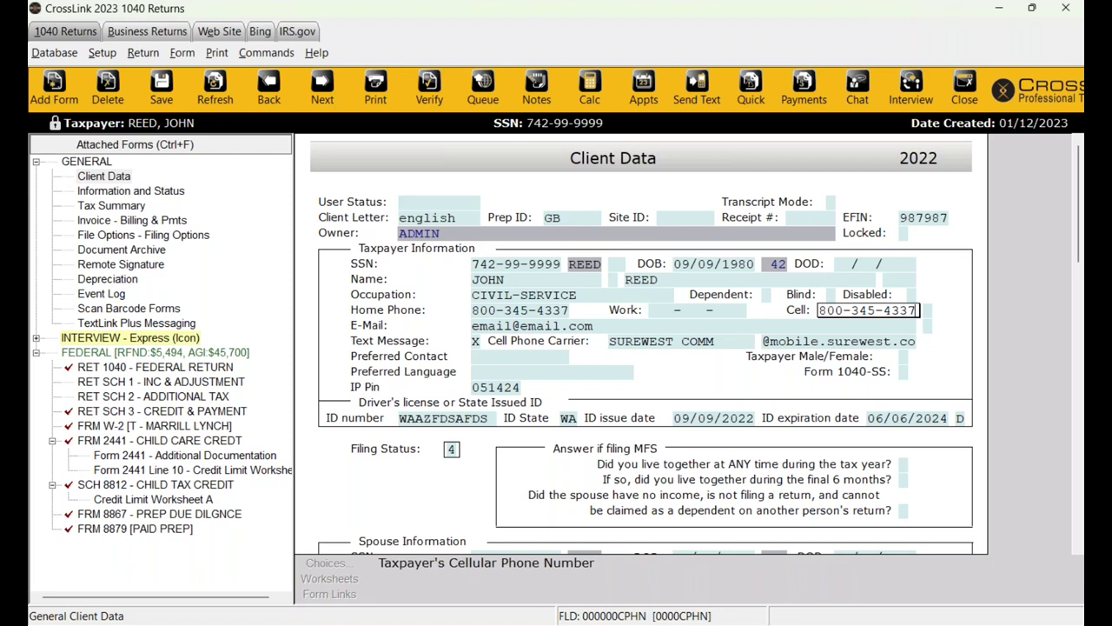
click(145, 54)
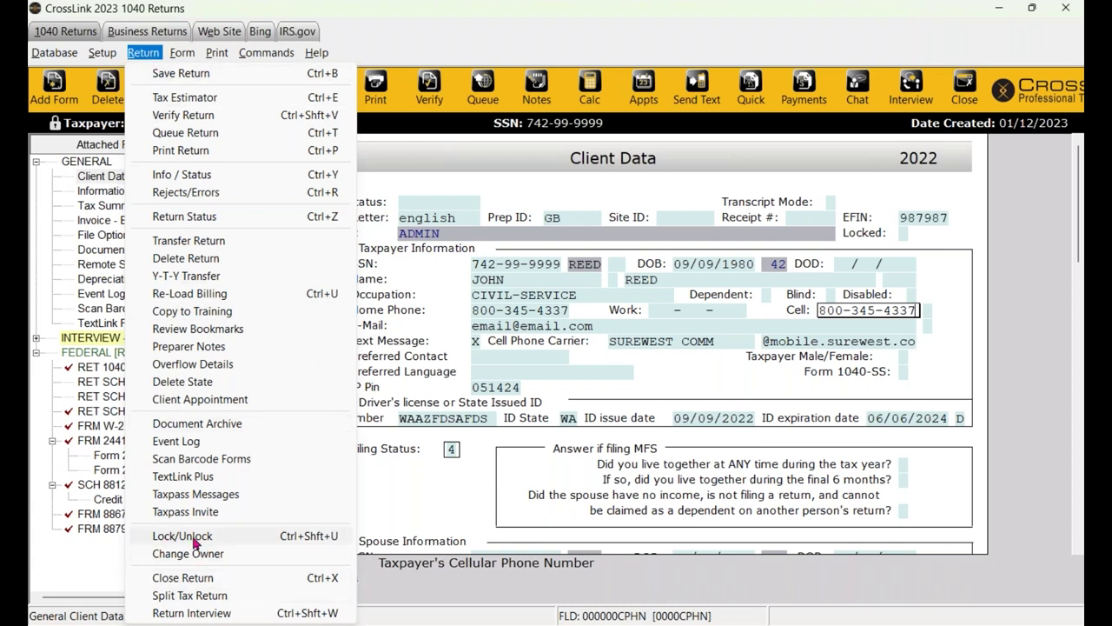
Unlock the return and queue it for e-file transmission again.
click(223, 538)
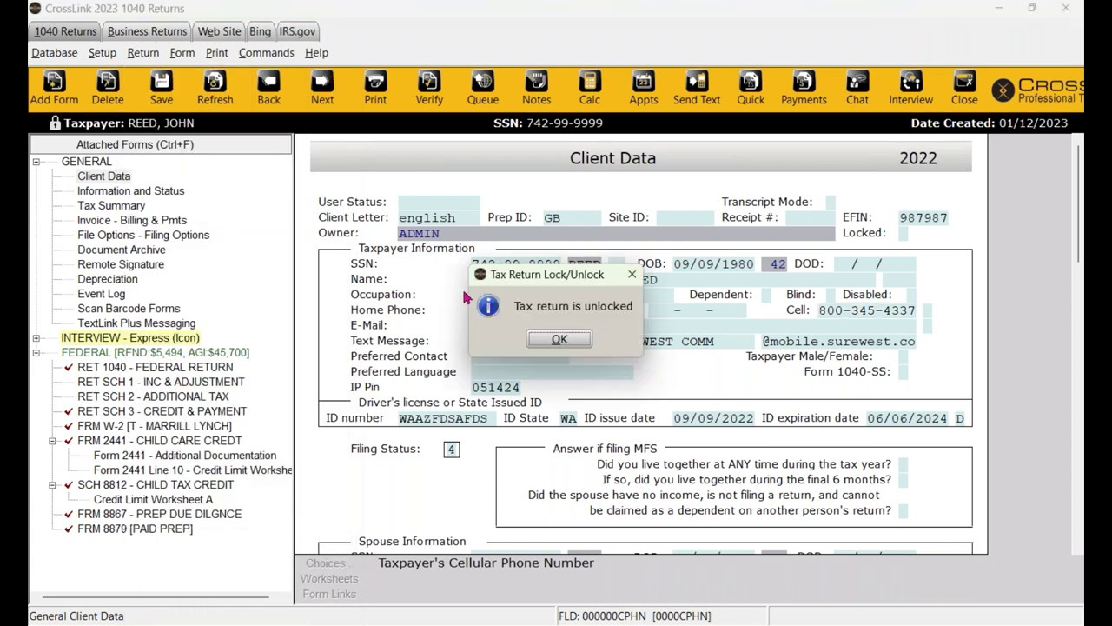
click(559, 341)
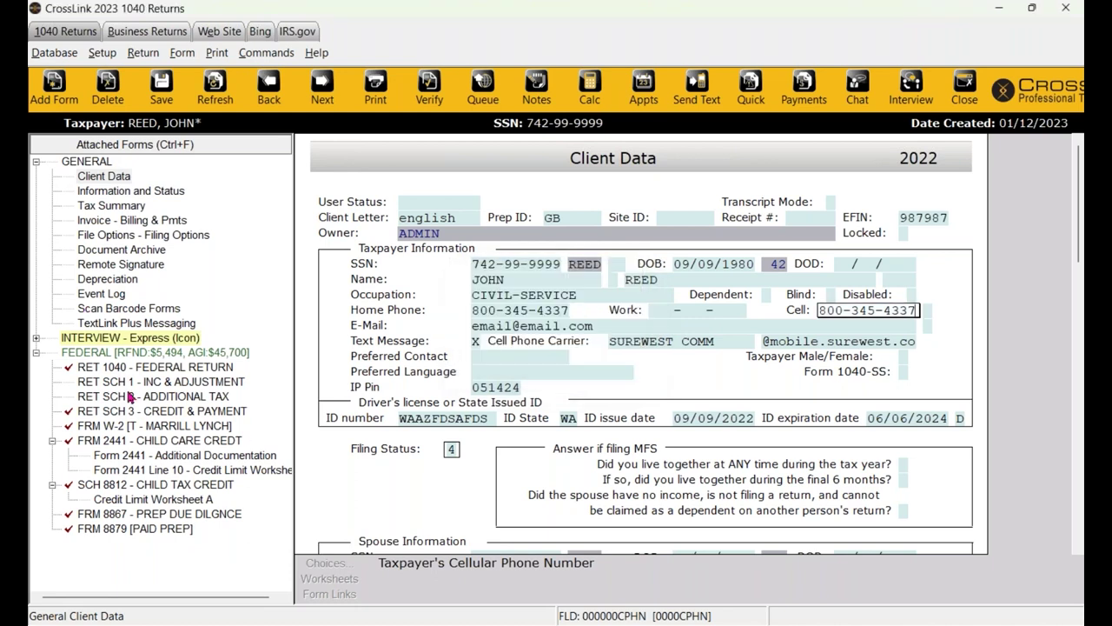
click(71, 100)
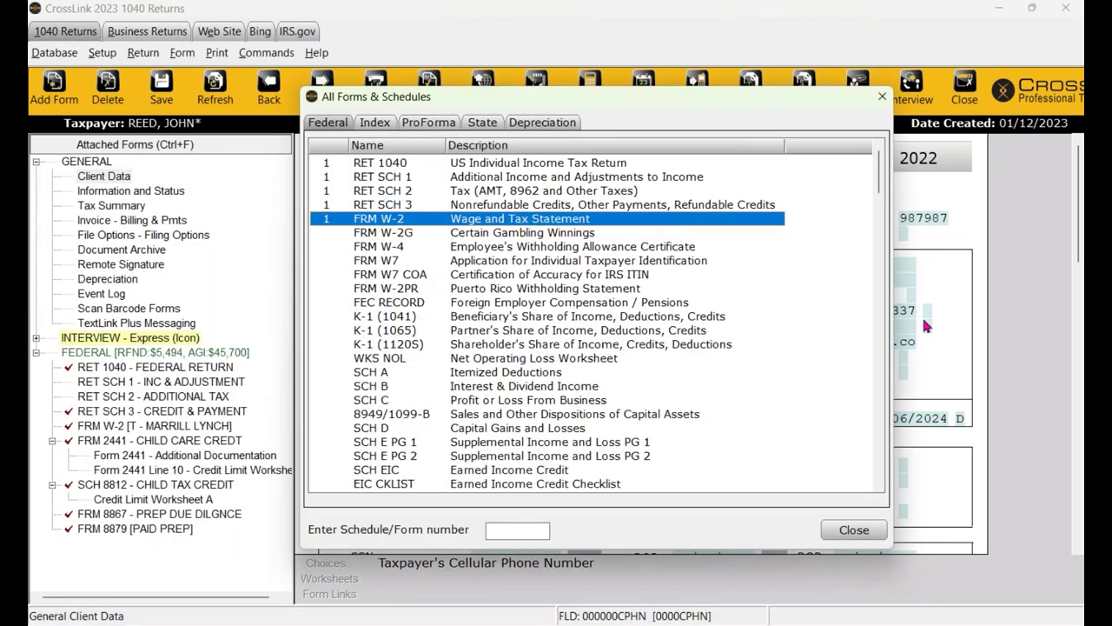
click(882, 95)
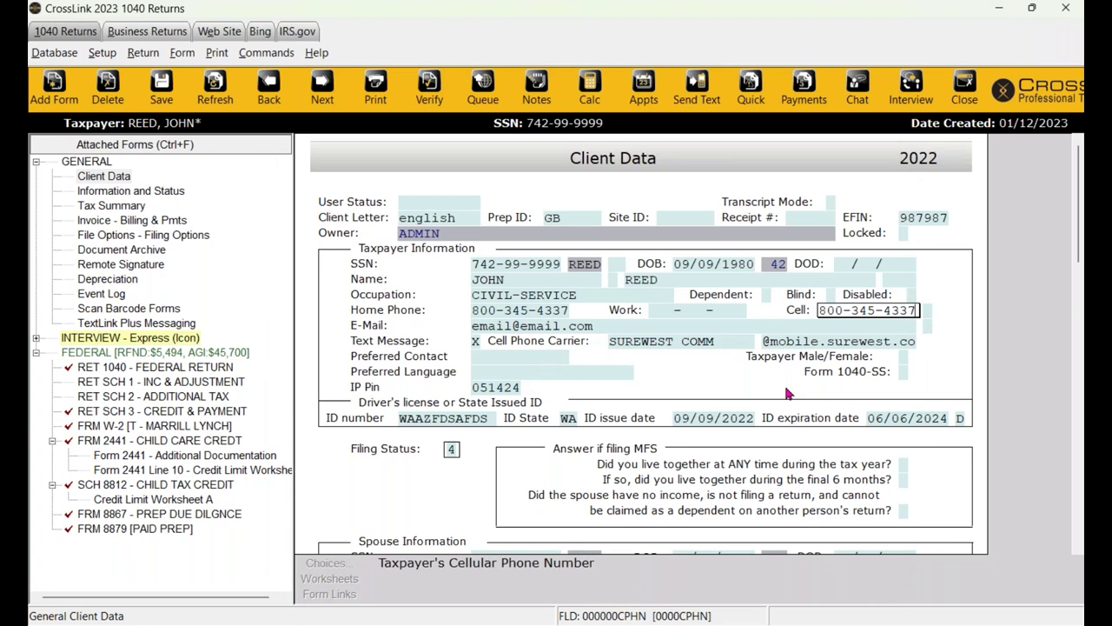
click(483, 93)
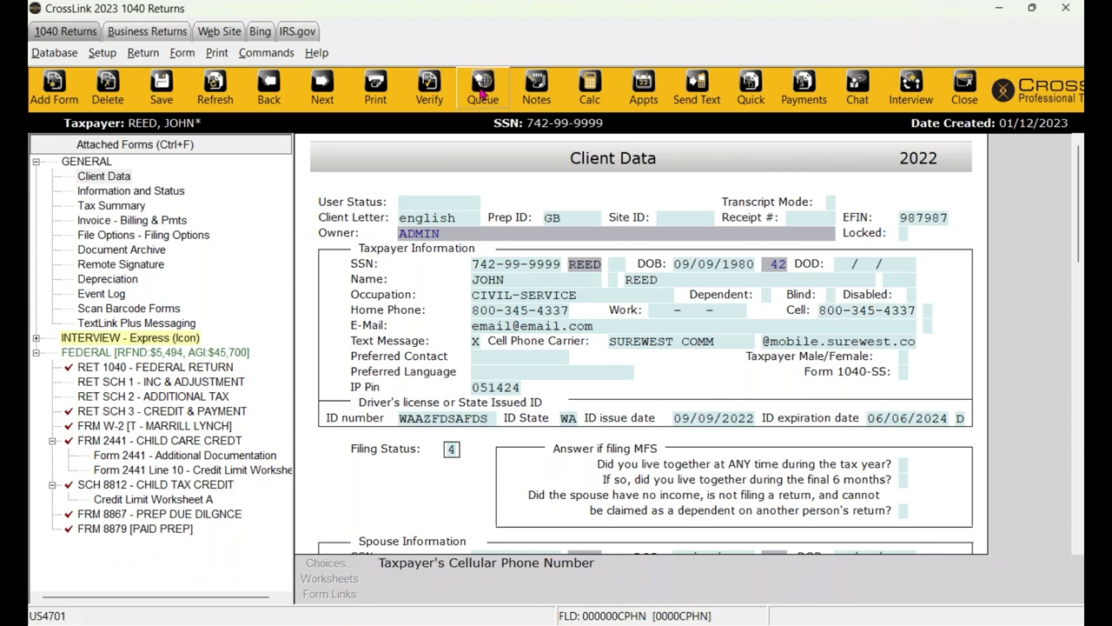
click(825, 474)
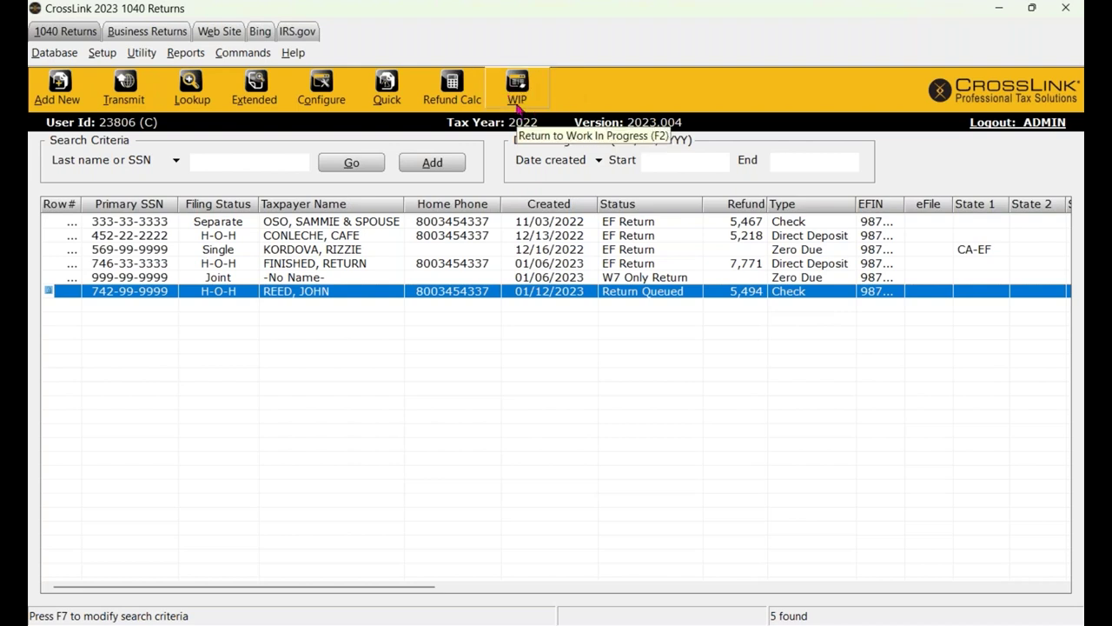
From the Work In Progress Summary, view the Transmit to Central Site queue listing the return.
click(518, 91)
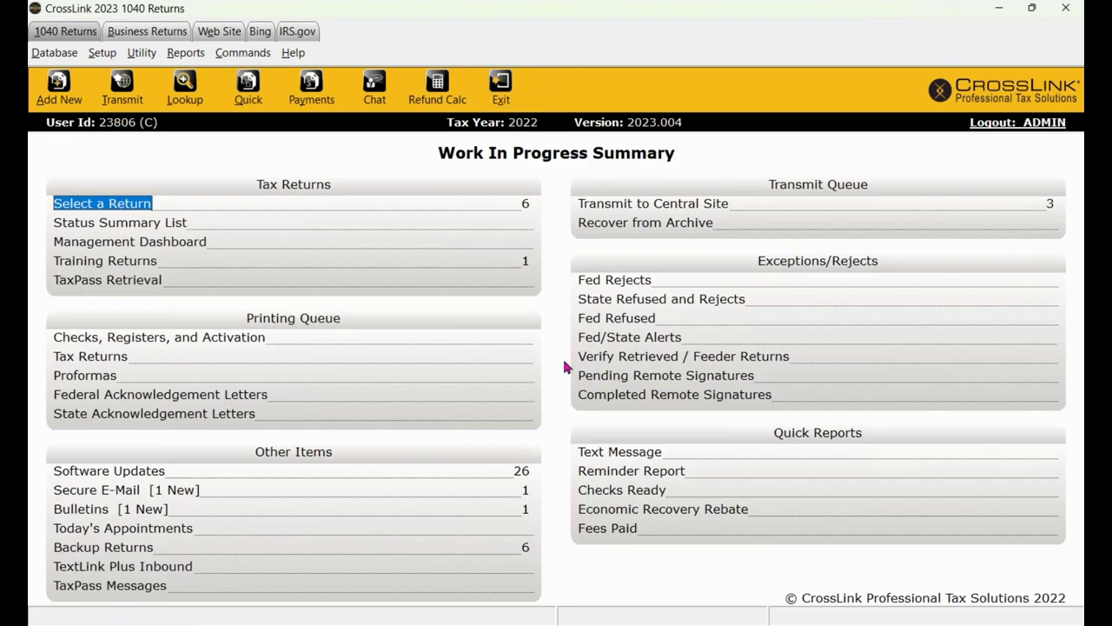
click(665, 211)
click(363, 550)
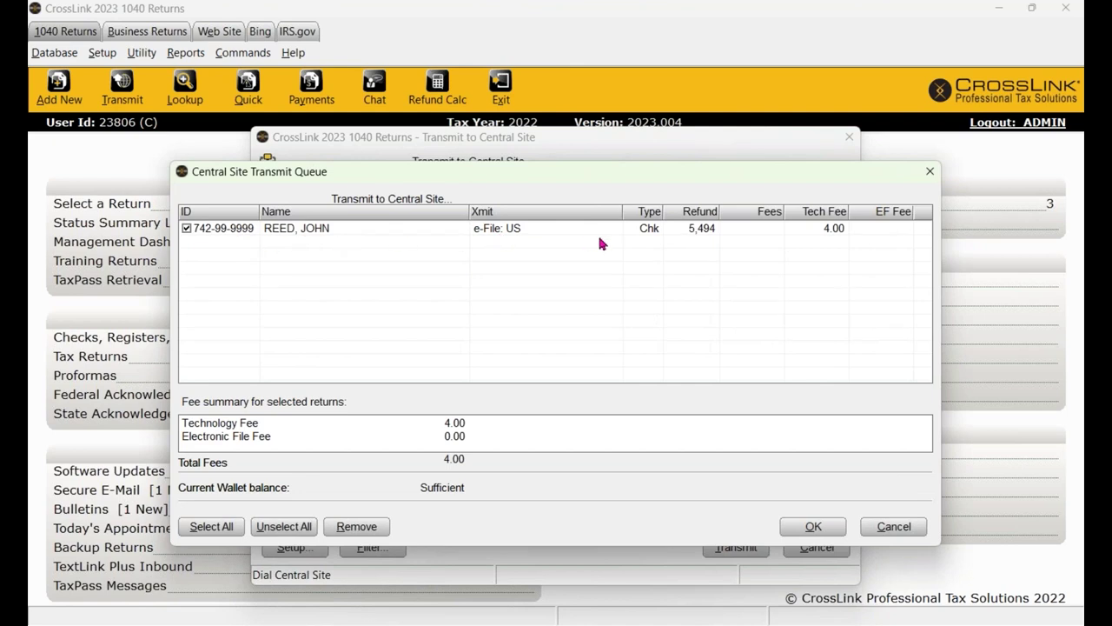
click(930, 171)
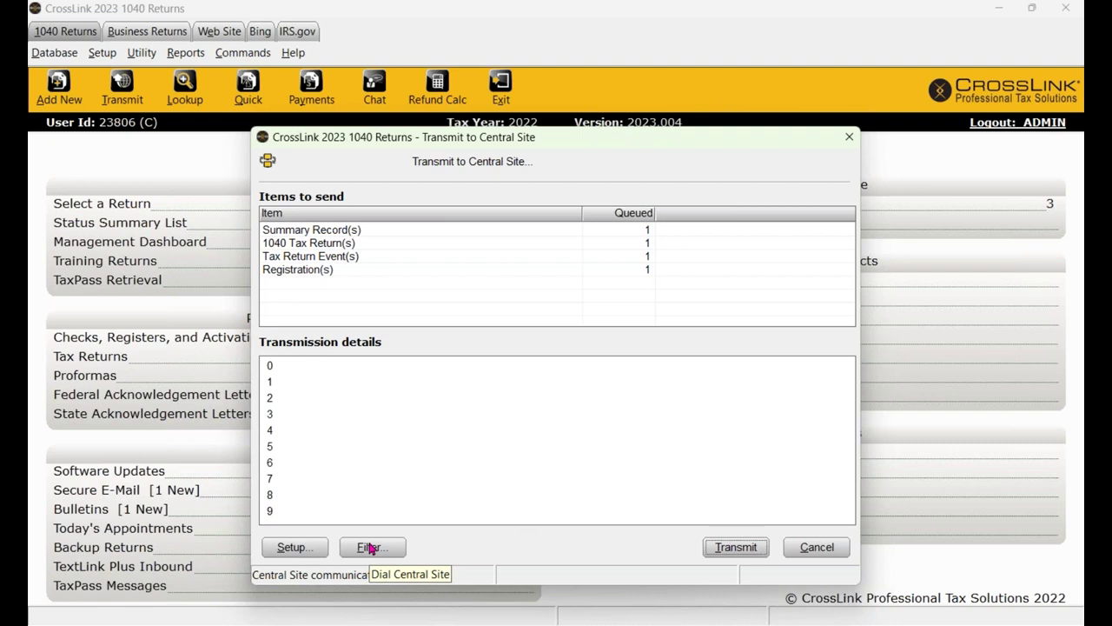
Reopen the queue listing, unselect all queued returns, accept with OK and close the Transmit window.
click(370, 547)
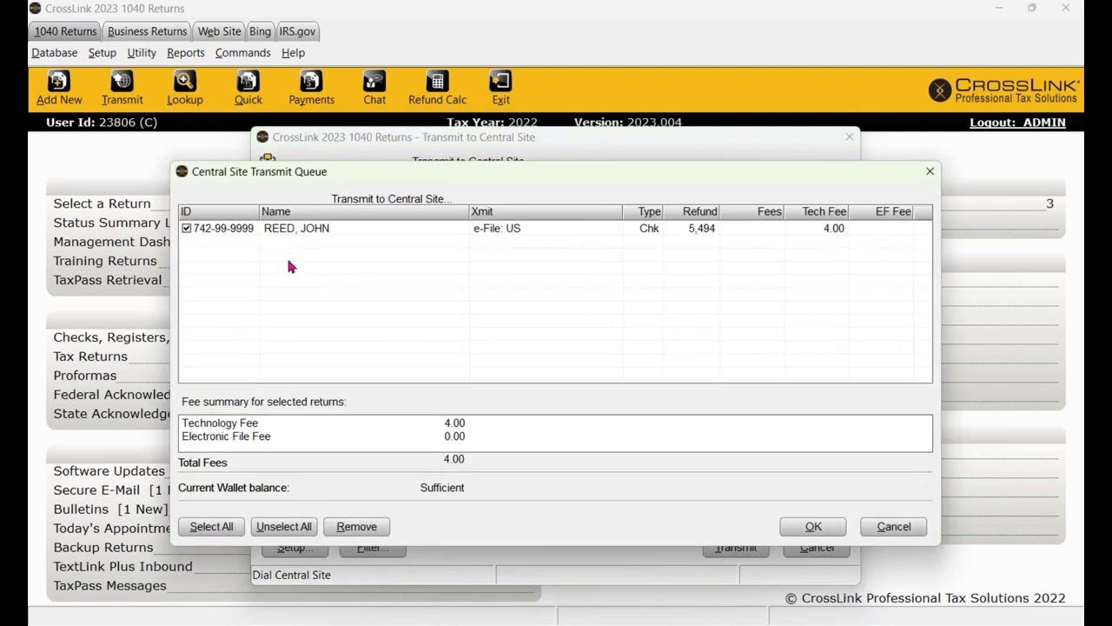
click(252, 231)
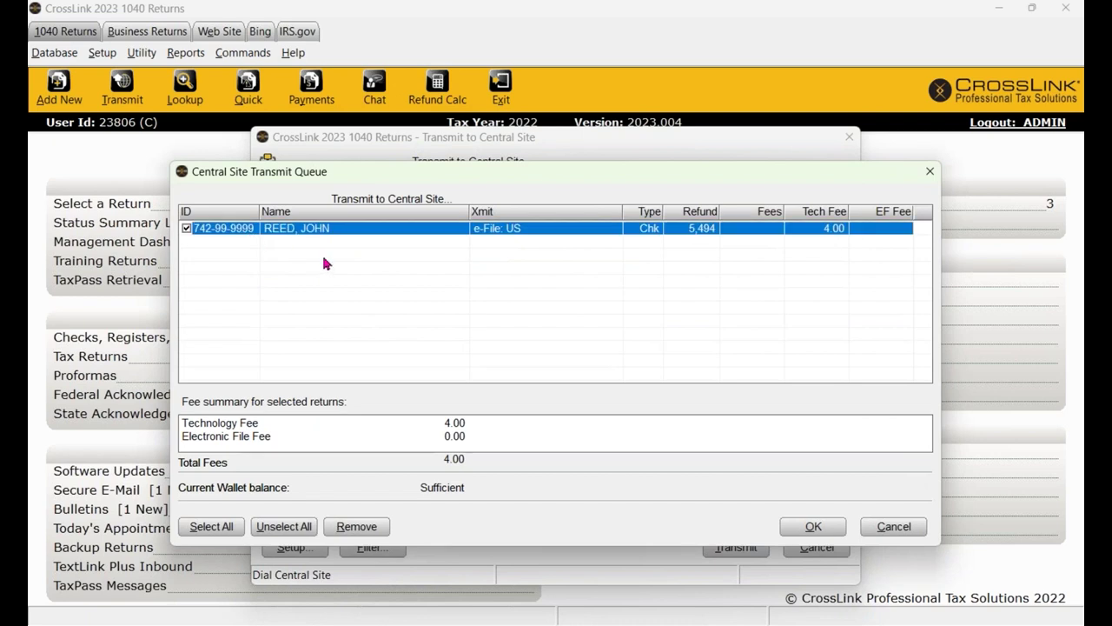
click(270, 527)
click(206, 271)
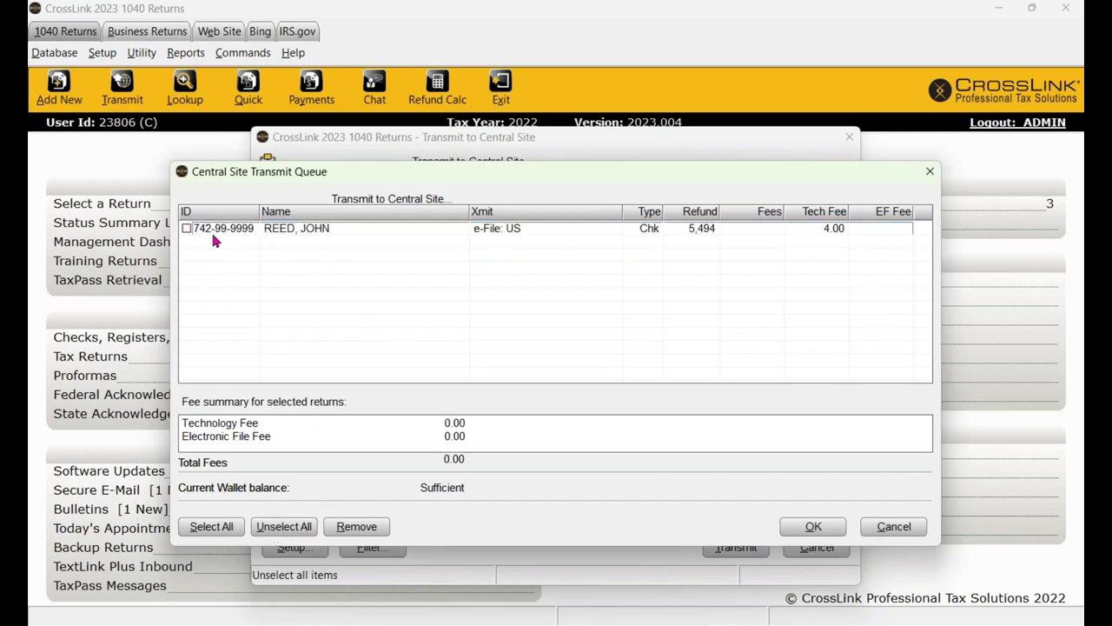
click(814, 528)
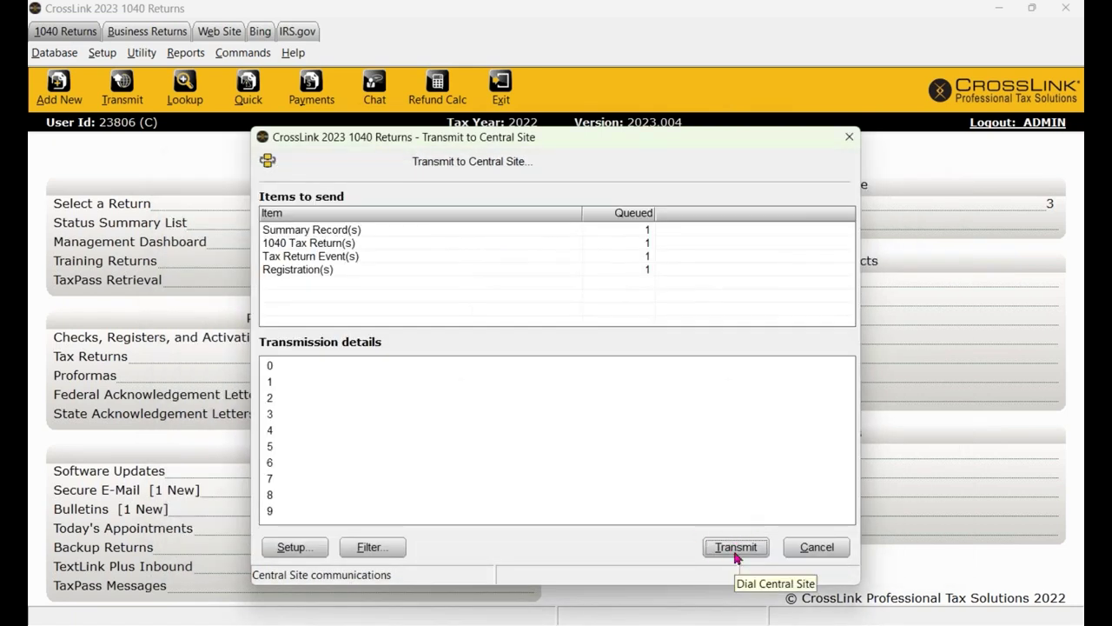
click(848, 137)
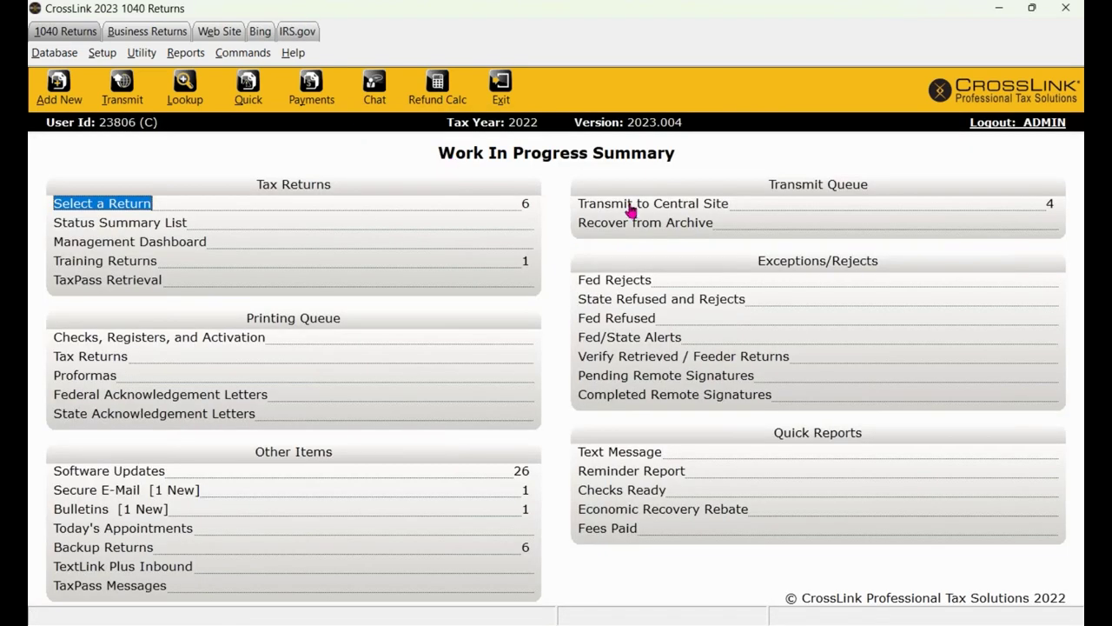
Tick the queued 1040 return and remove it from the Central Site transmit queue, confirming Yes.
click(631, 212)
click(368, 549)
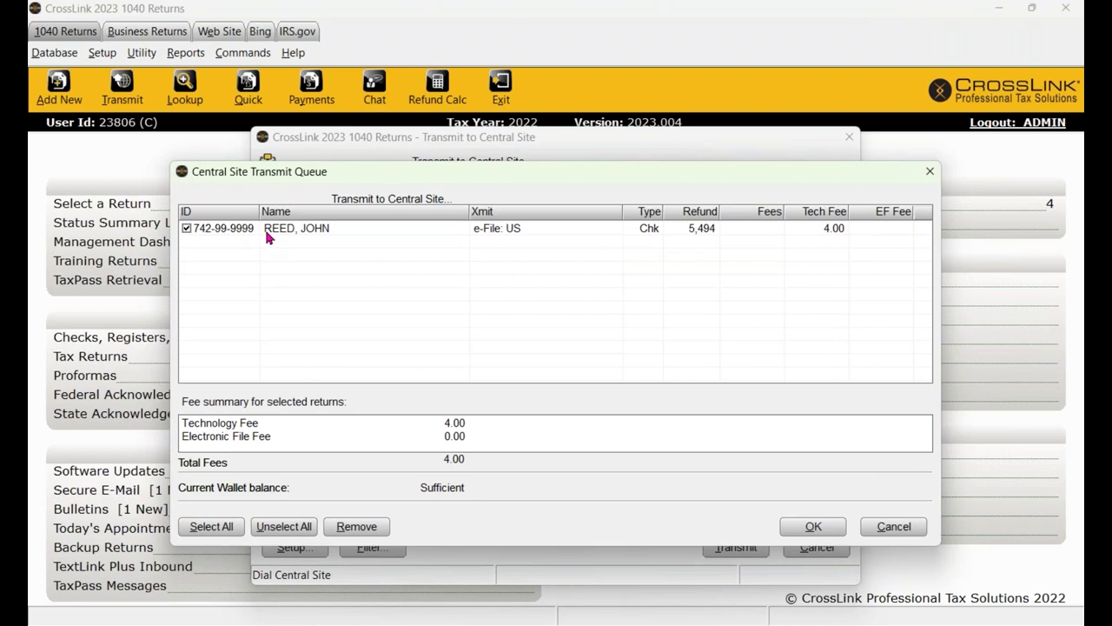
click(285, 527)
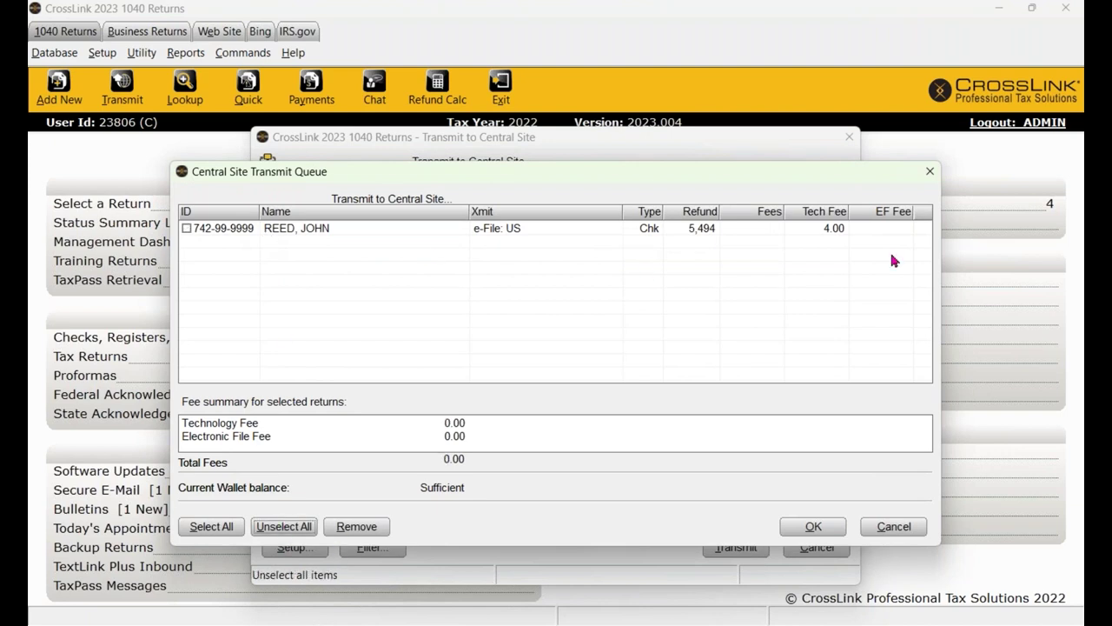
click(186, 228)
click(309, 233)
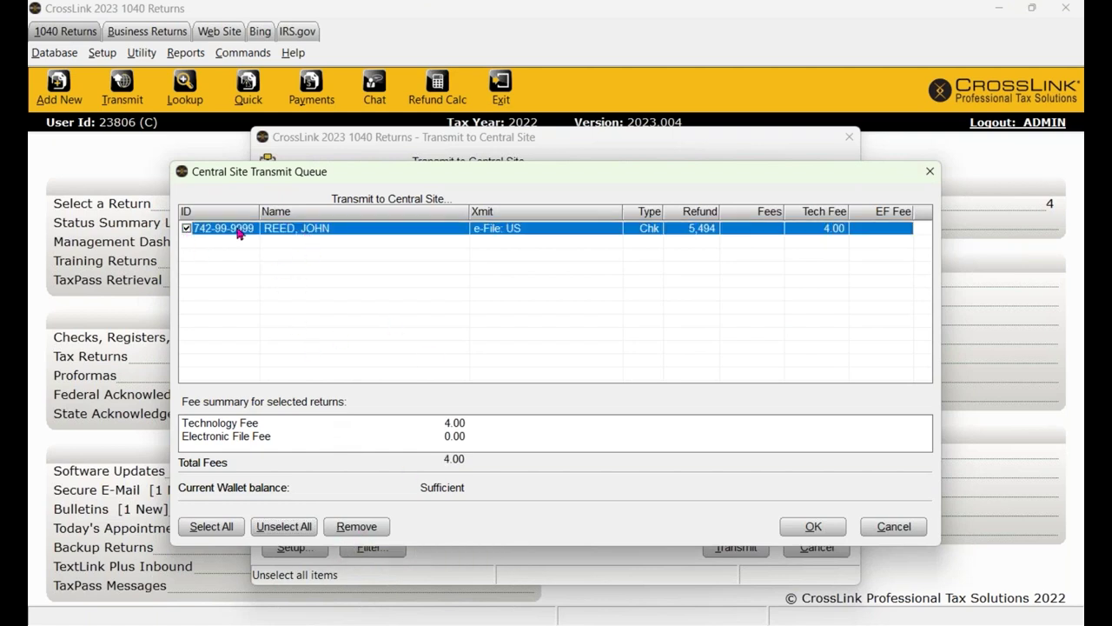
click(367, 528)
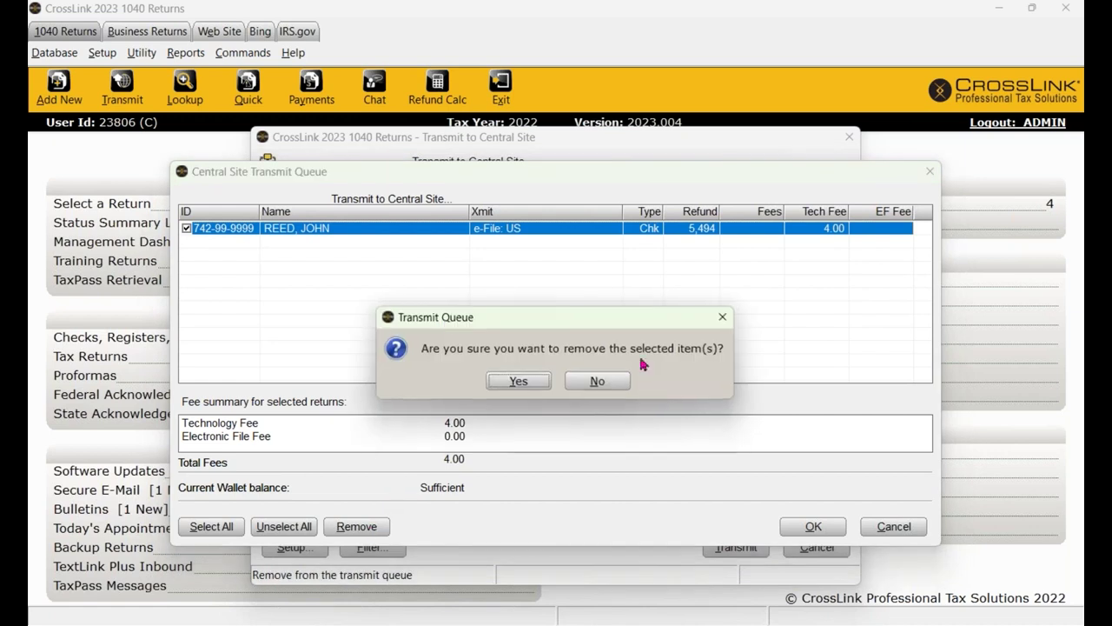
click(520, 384)
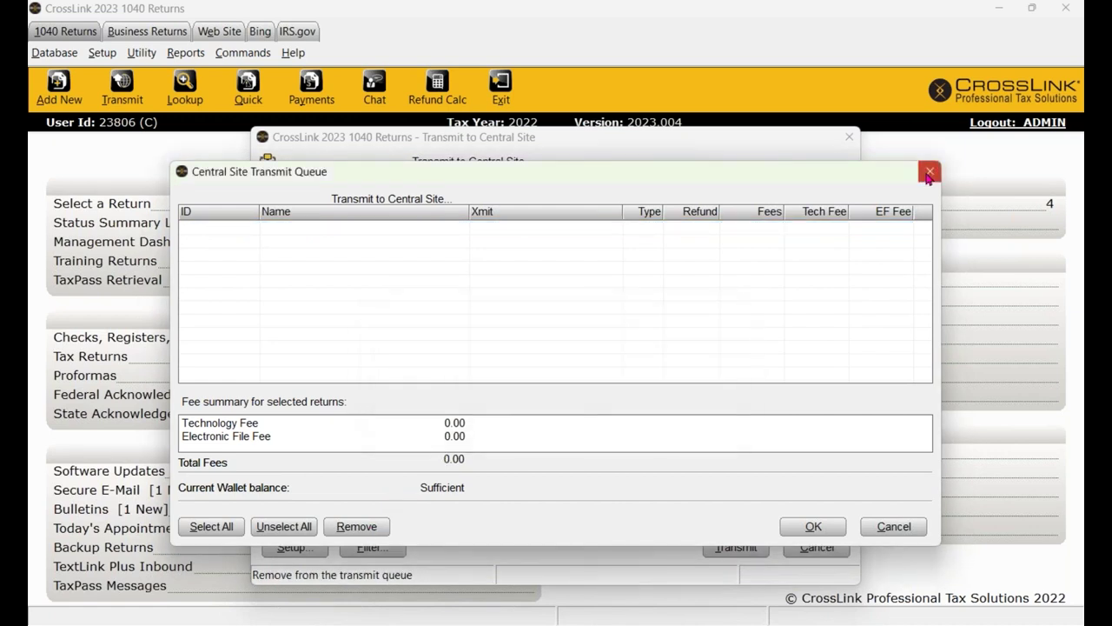
click(928, 175)
click(849, 137)
Reopen the transmit queue to confirm it is empty, dismiss a test removal prompt, and close both windows.
click(616, 207)
click(377, 550)
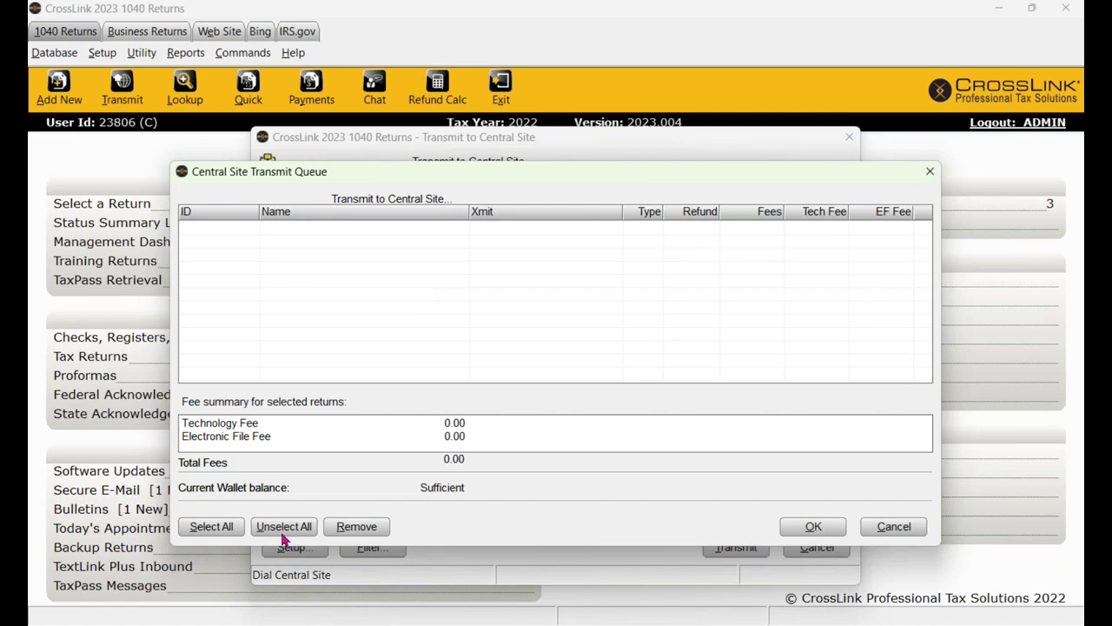
click(929, 171)
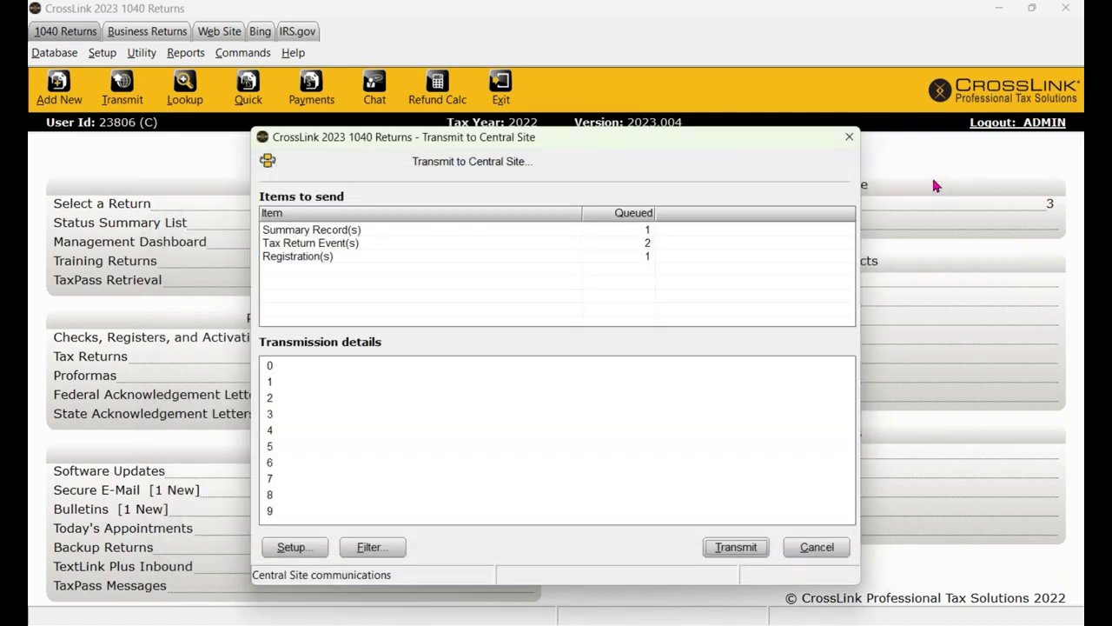
click(380, 549)
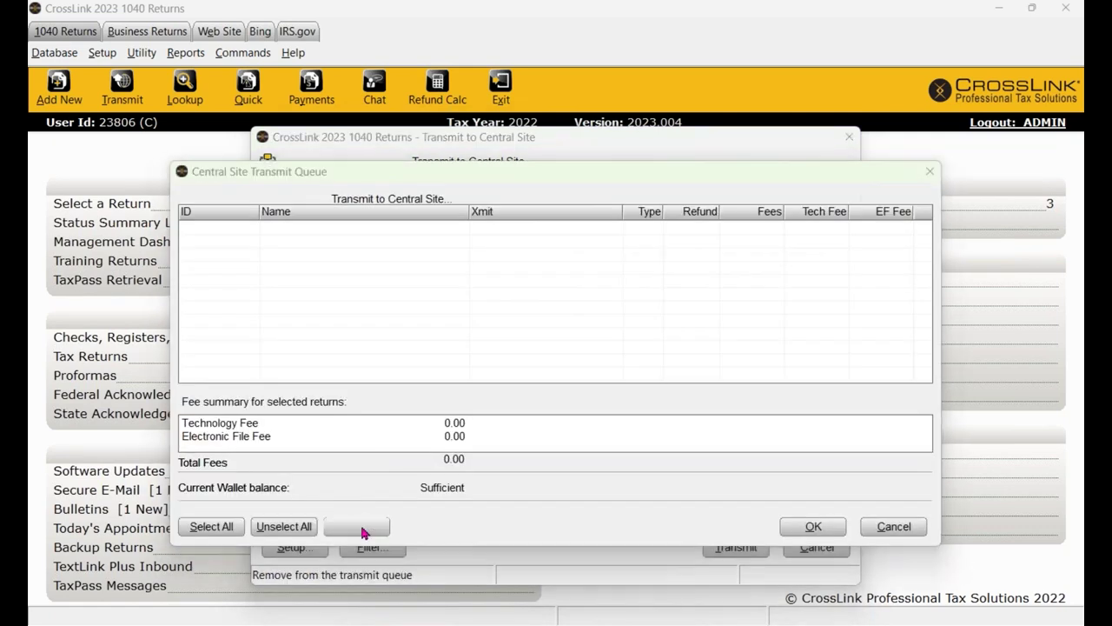
click(363, 532)
click(725, 318)
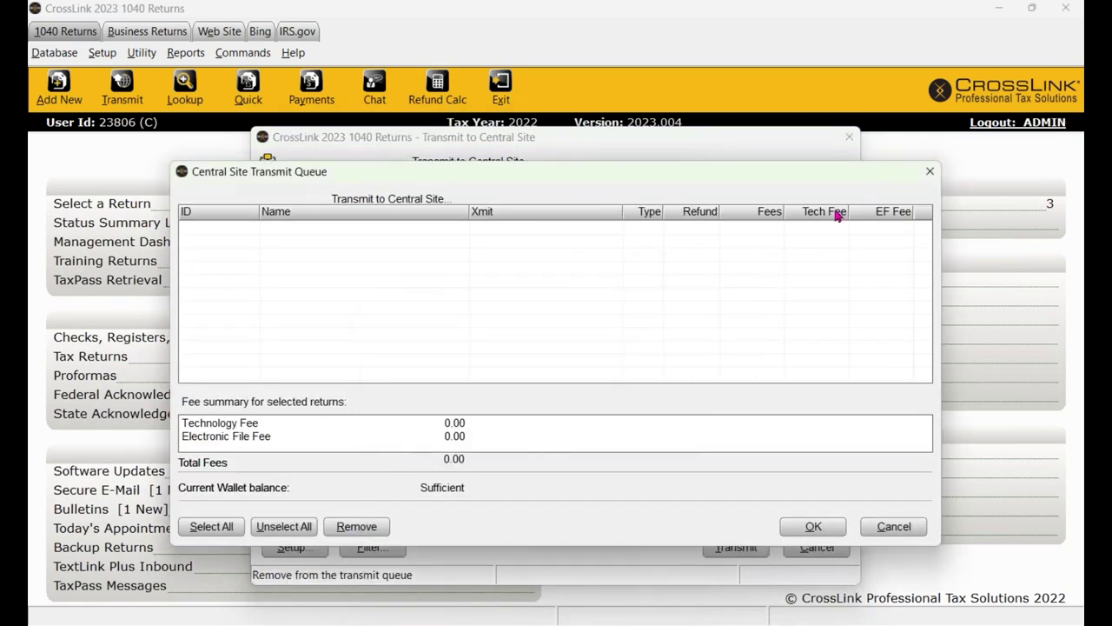
click(930, 172)
click(850, 137)
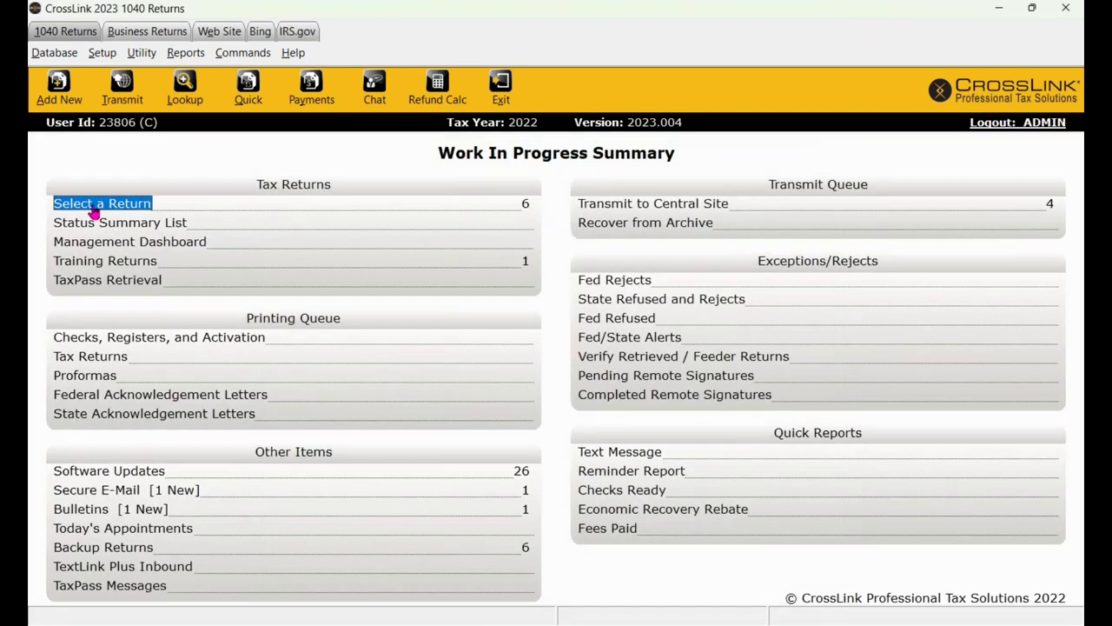
click(94, 203)
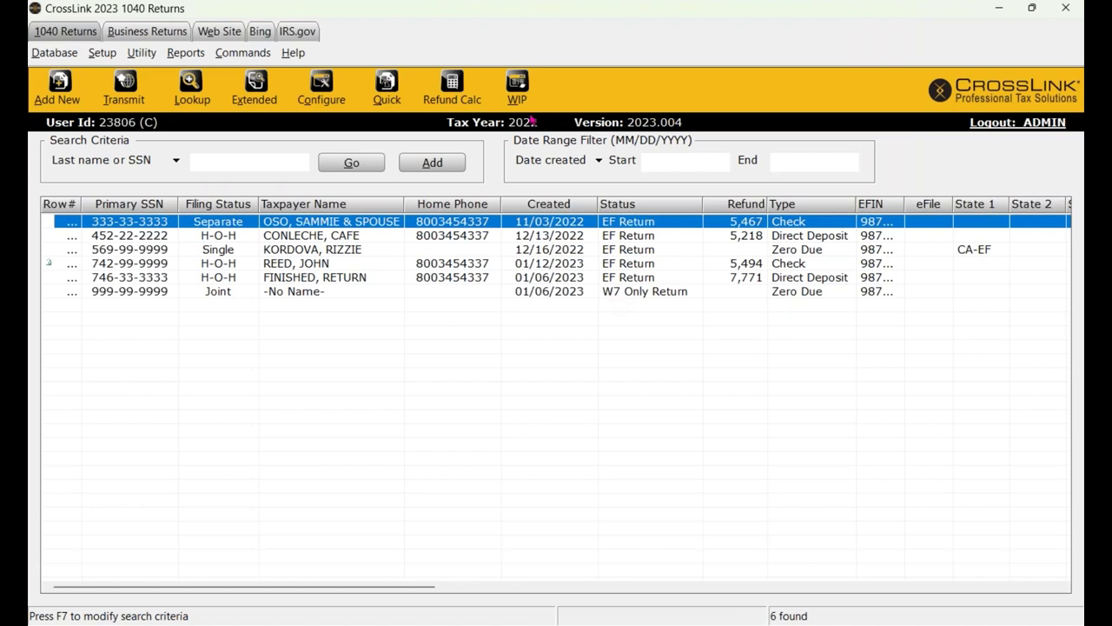
click(520, 89)
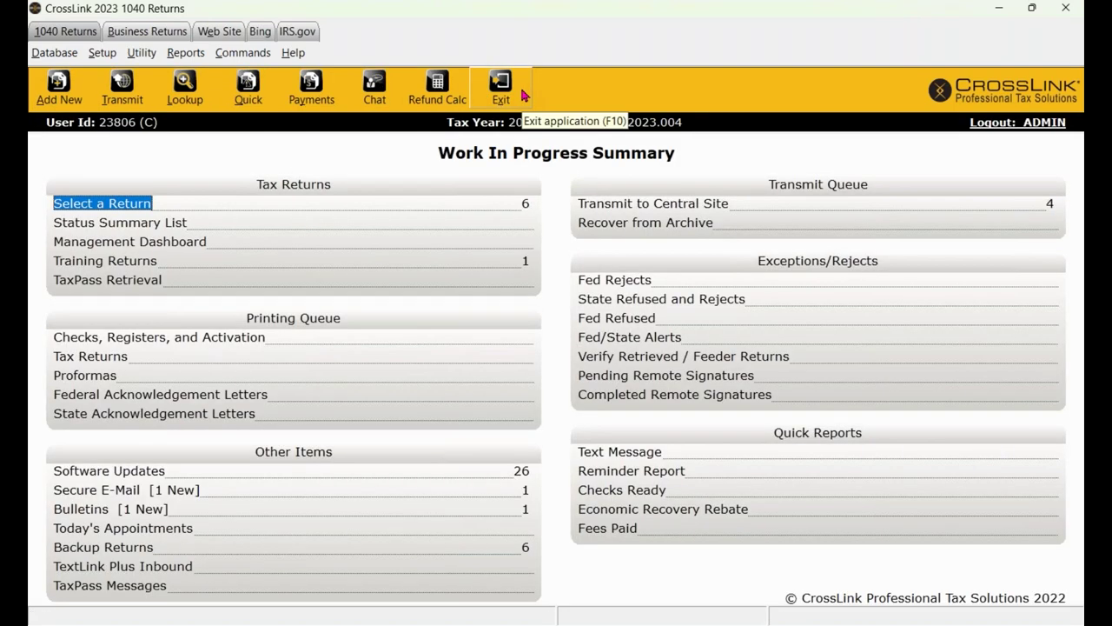
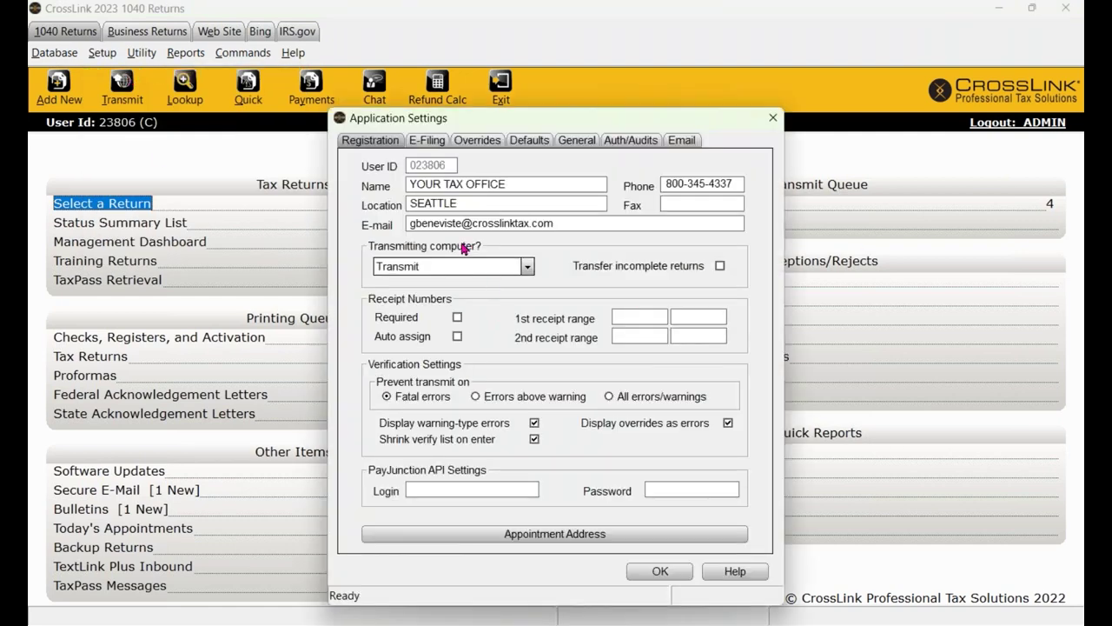
Check the General settings' prior year path (c:\xlink22), then switch to File Explorer.
click(567, 142)
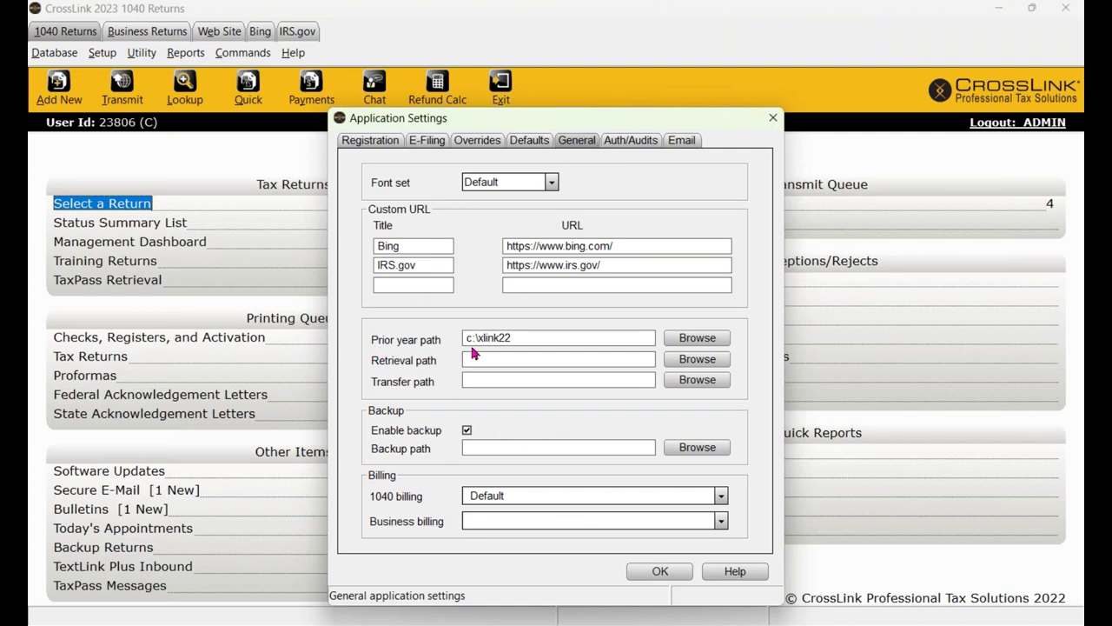
click(520, 338)
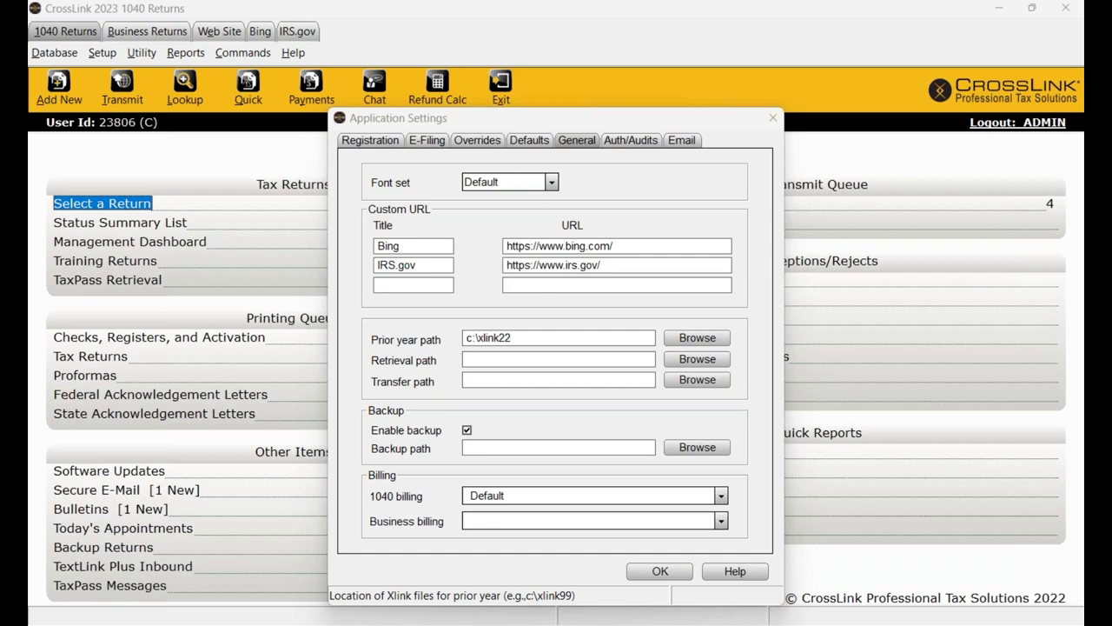
key(alt+Tab)
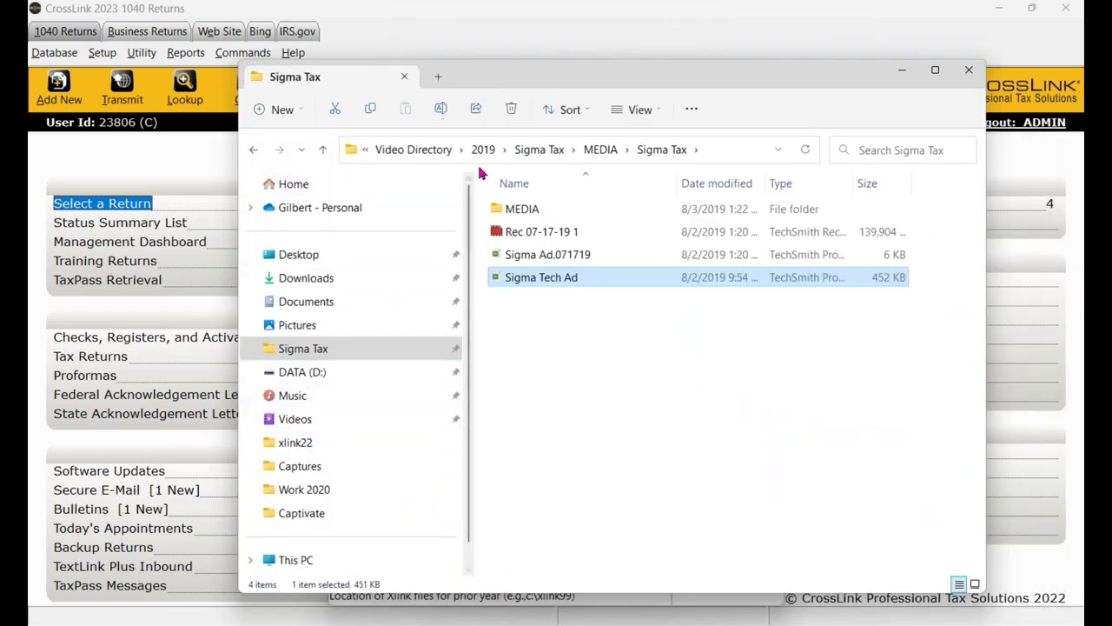
Locate and select the xlink22 folder on OS (C:), then minimize File Explorer.
click(309, 302)
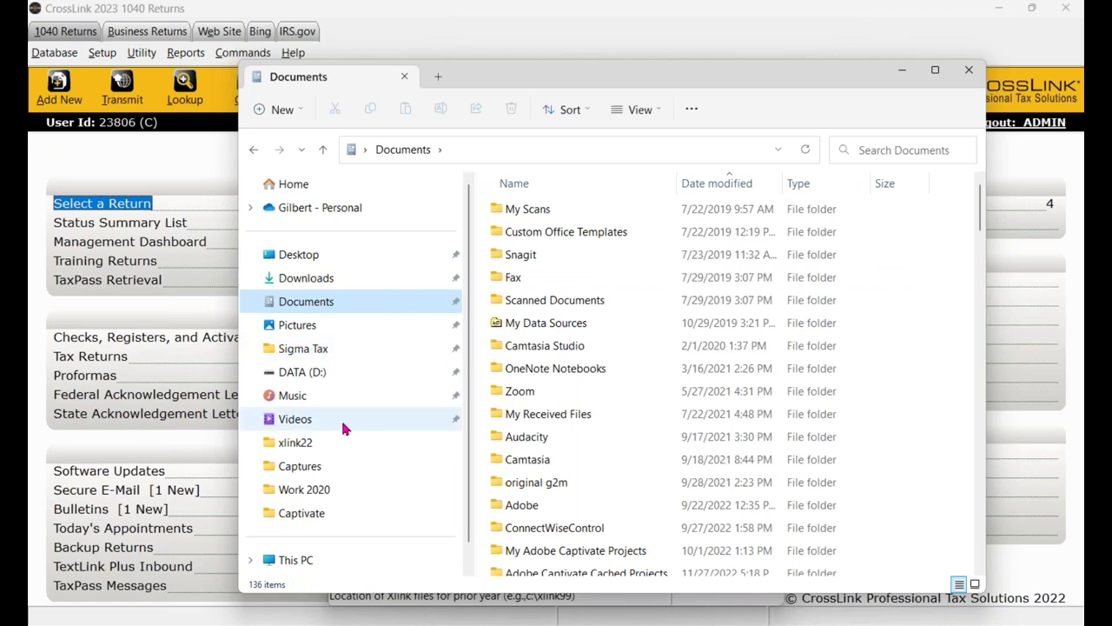
scroll(329, 480, down, 1)
click(295, 536)
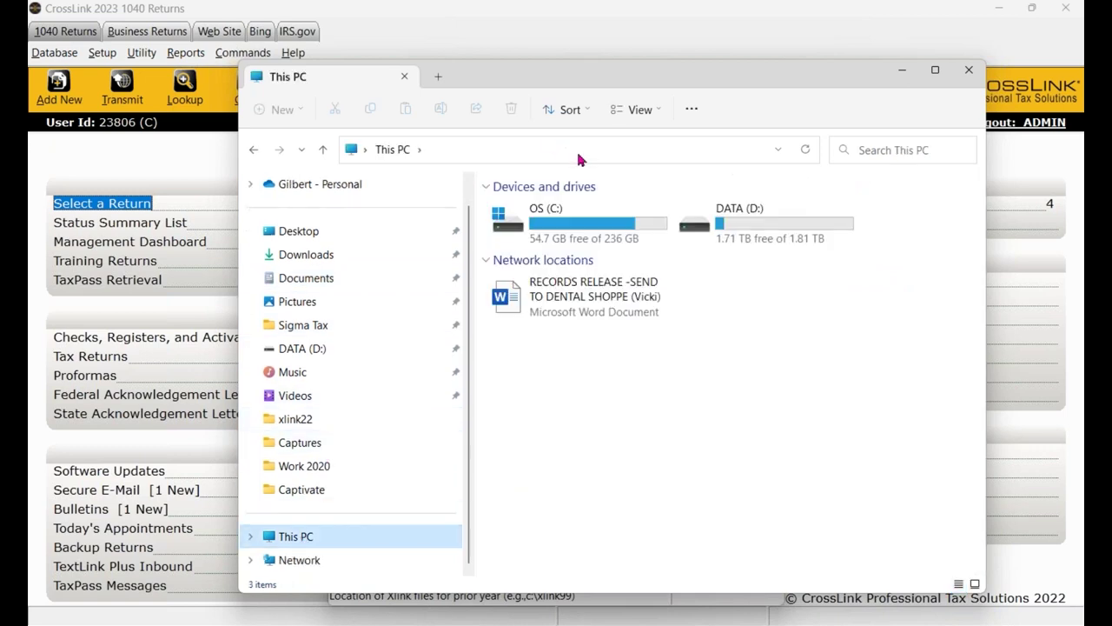
double_click(565, 219)
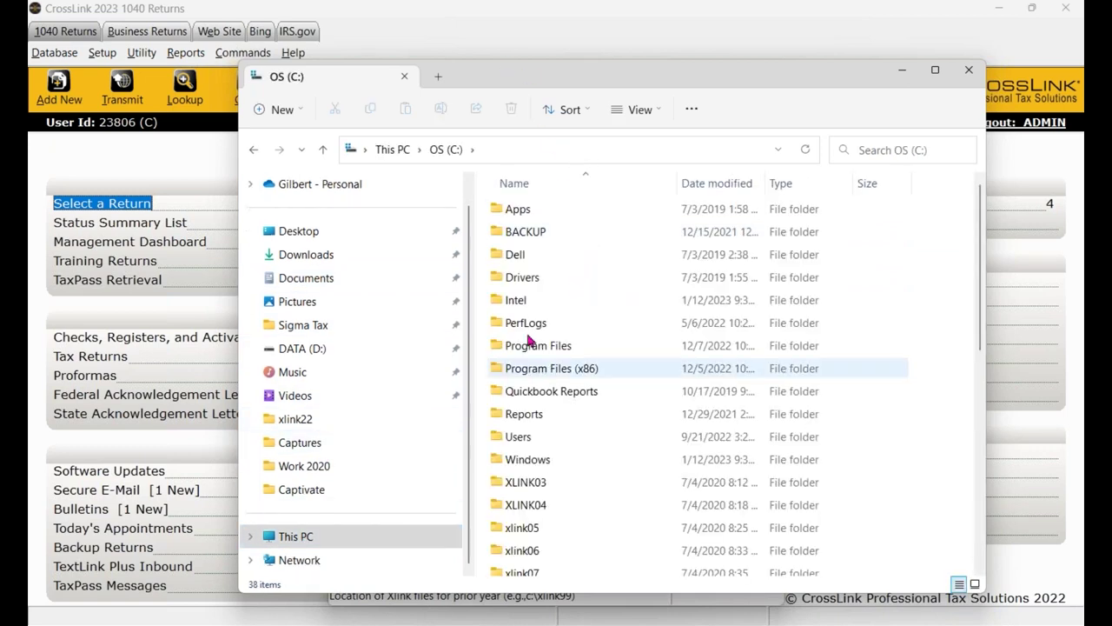
scroll(539, 382, down, 6)
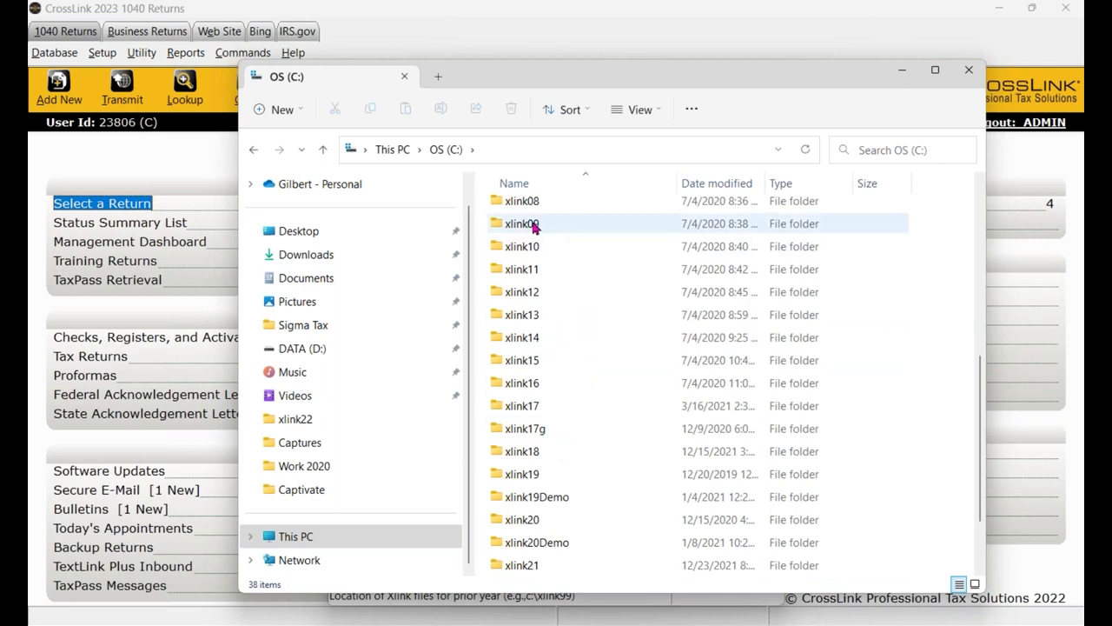
scroll(556, 517, down, 2)
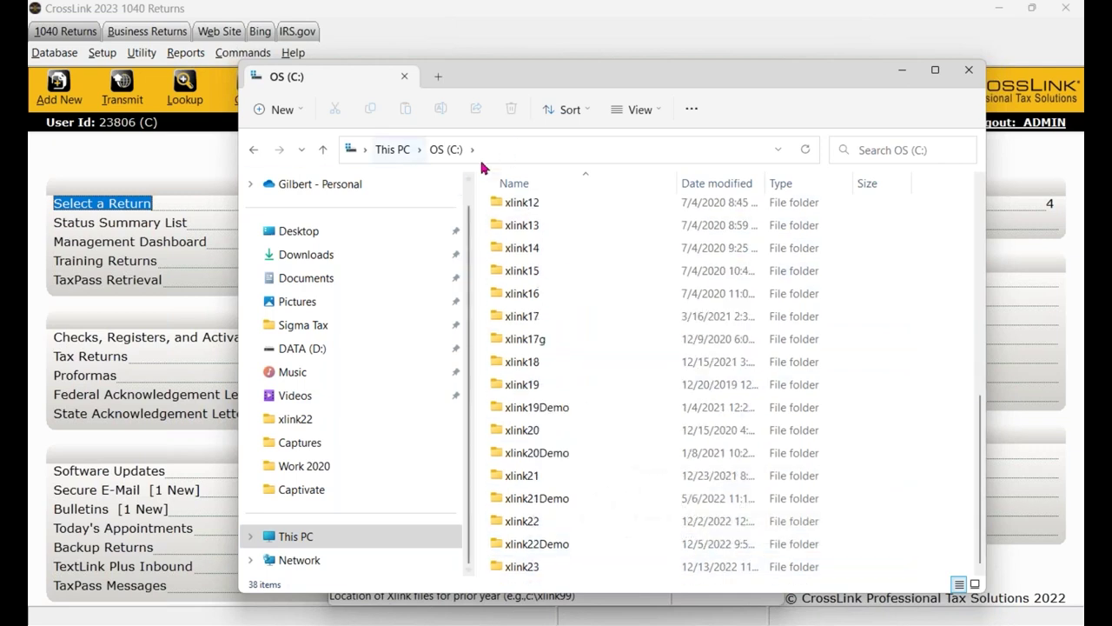
click(530, 574)
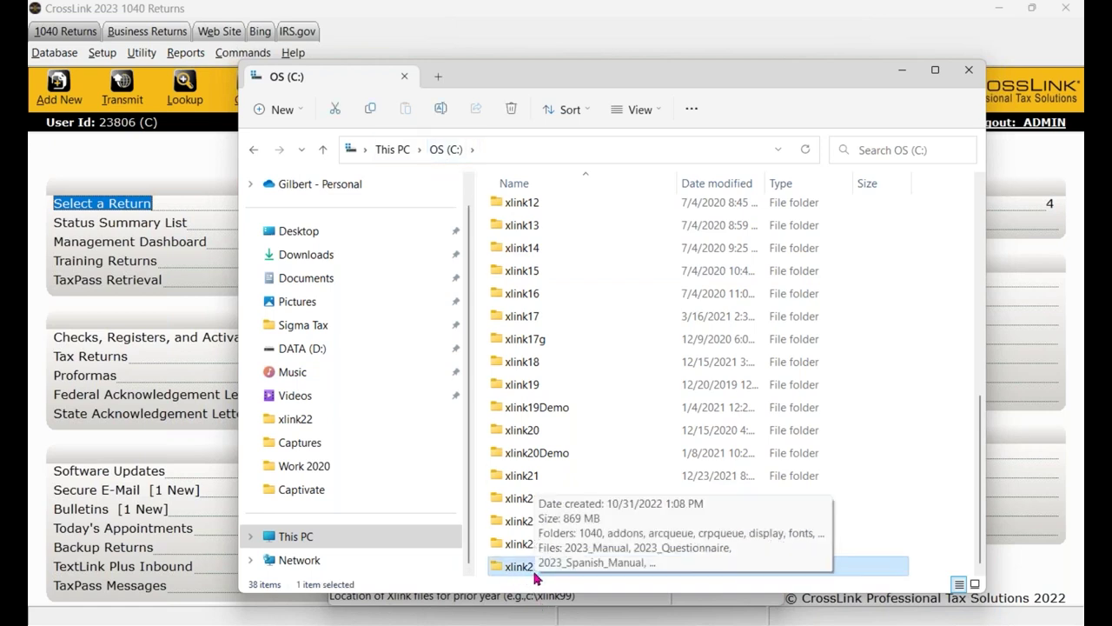
click(532, 525)
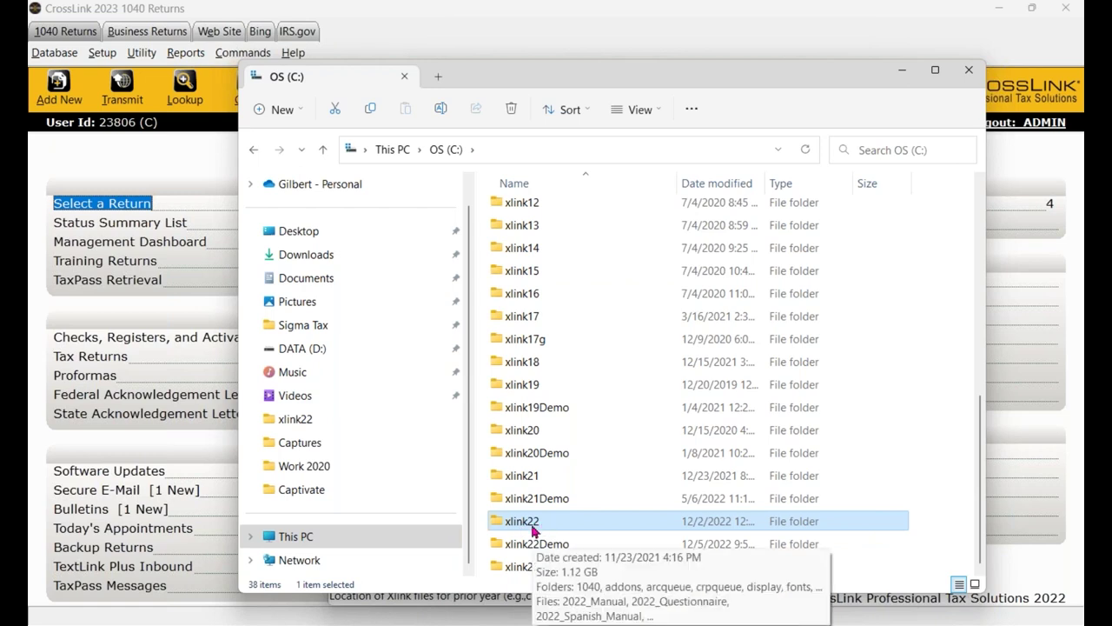
drag(534, 77, 475, 74)
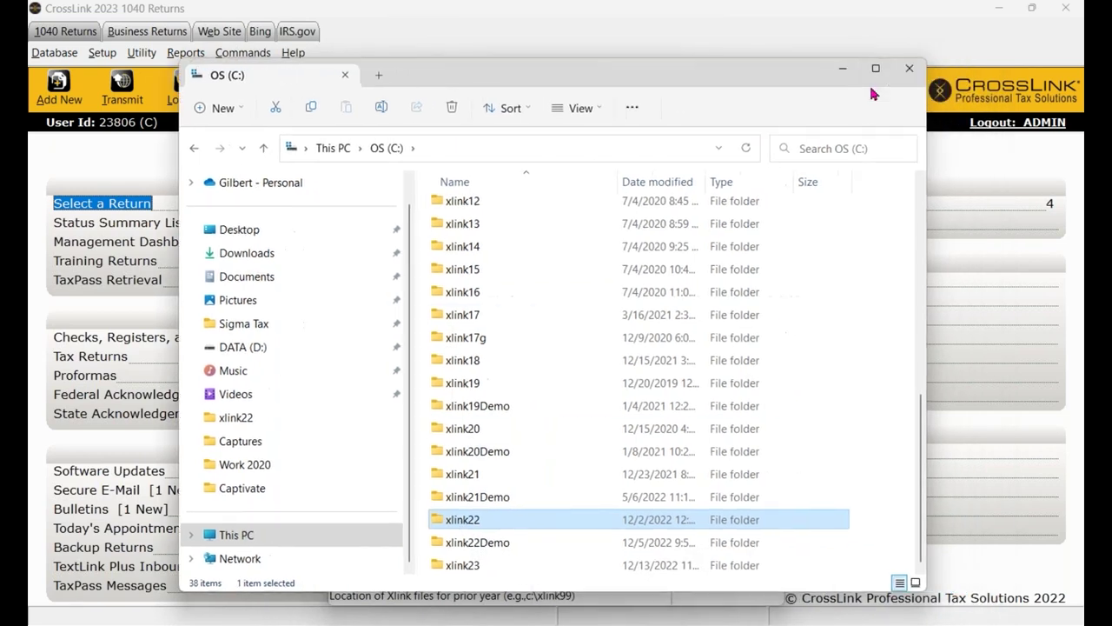
click(852, 73)
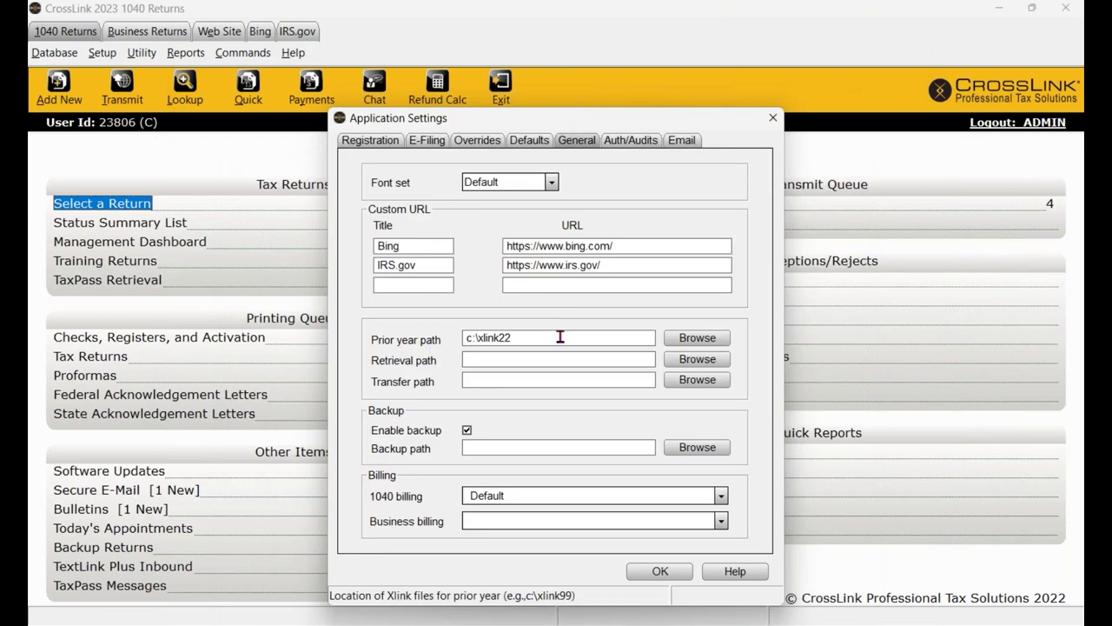
Confirm xlink22 as the prior year folder, close Application Settings, and open the utility commands list.
click(713, 341)
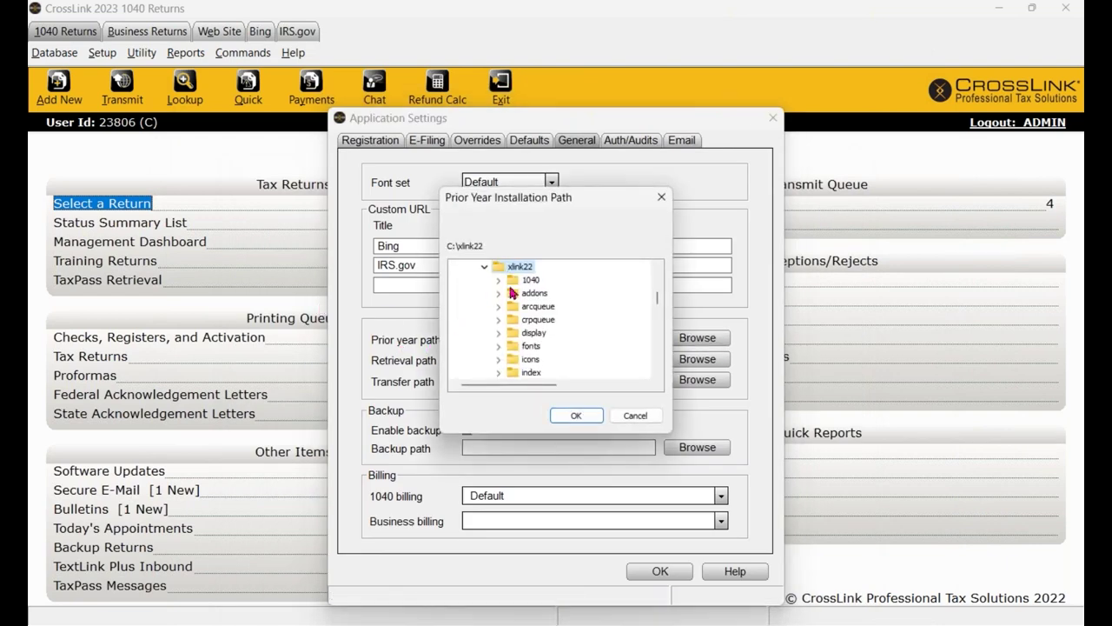
click(658, 197)
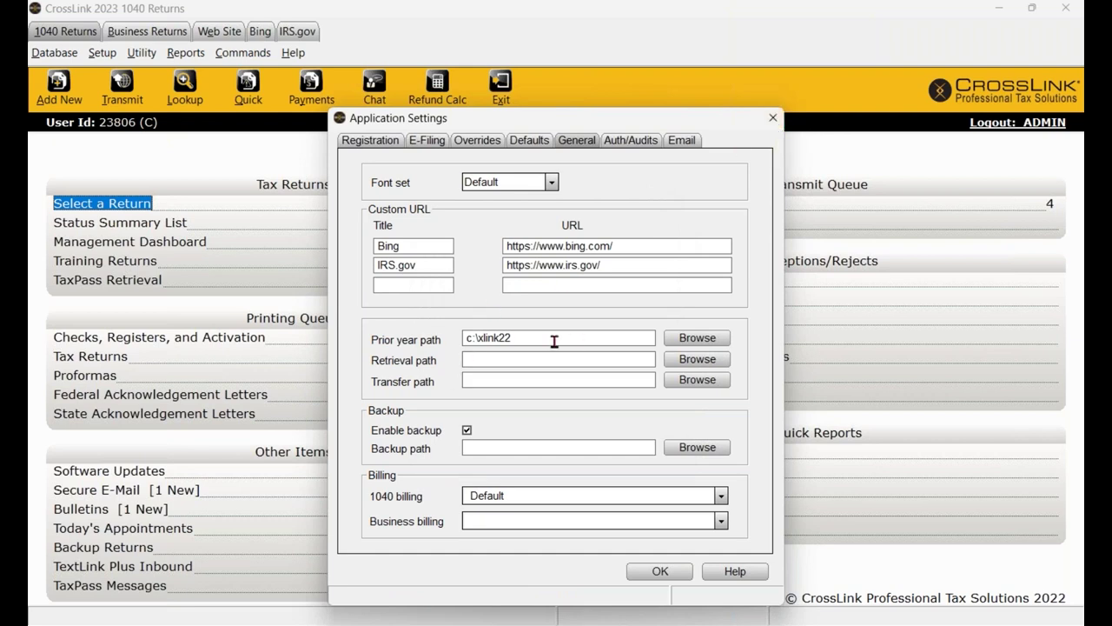
click(773, 117)
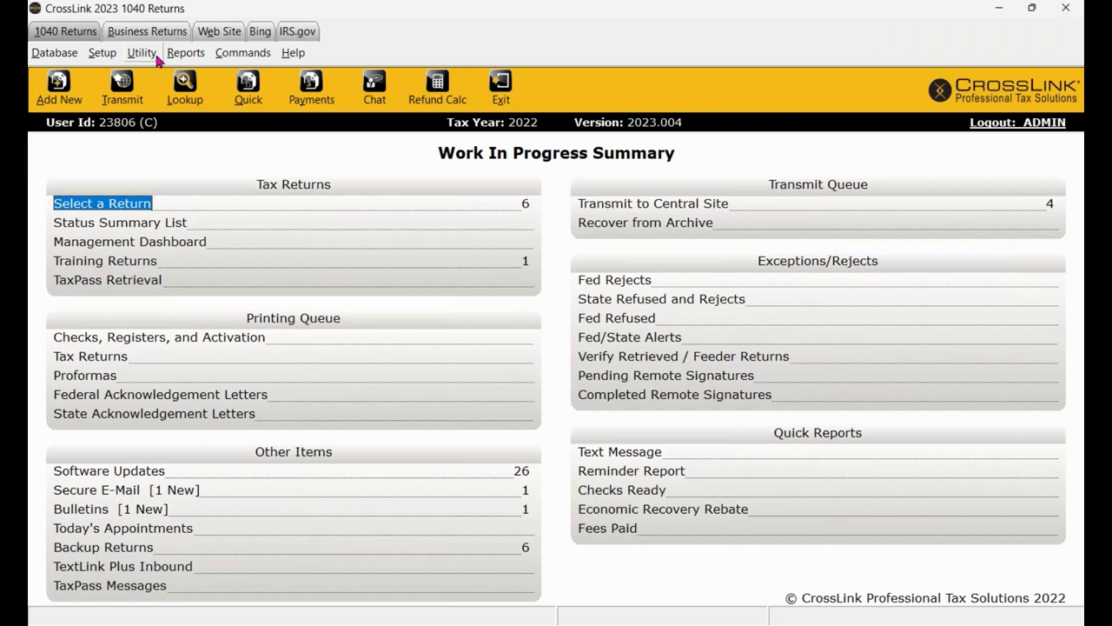
click(155, 55)
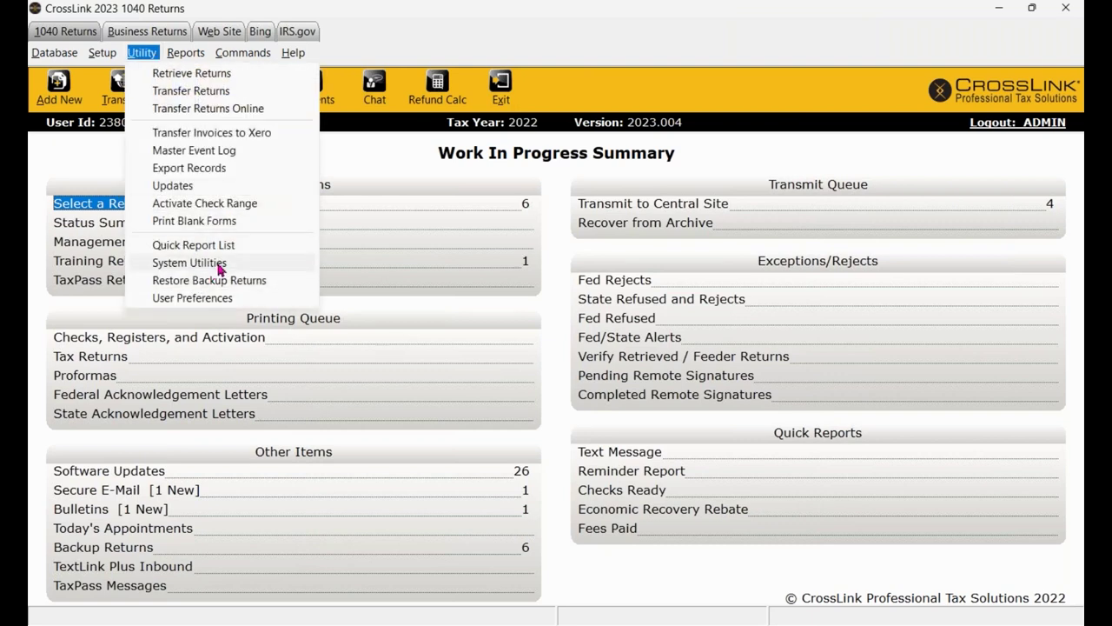
click(190, 263)
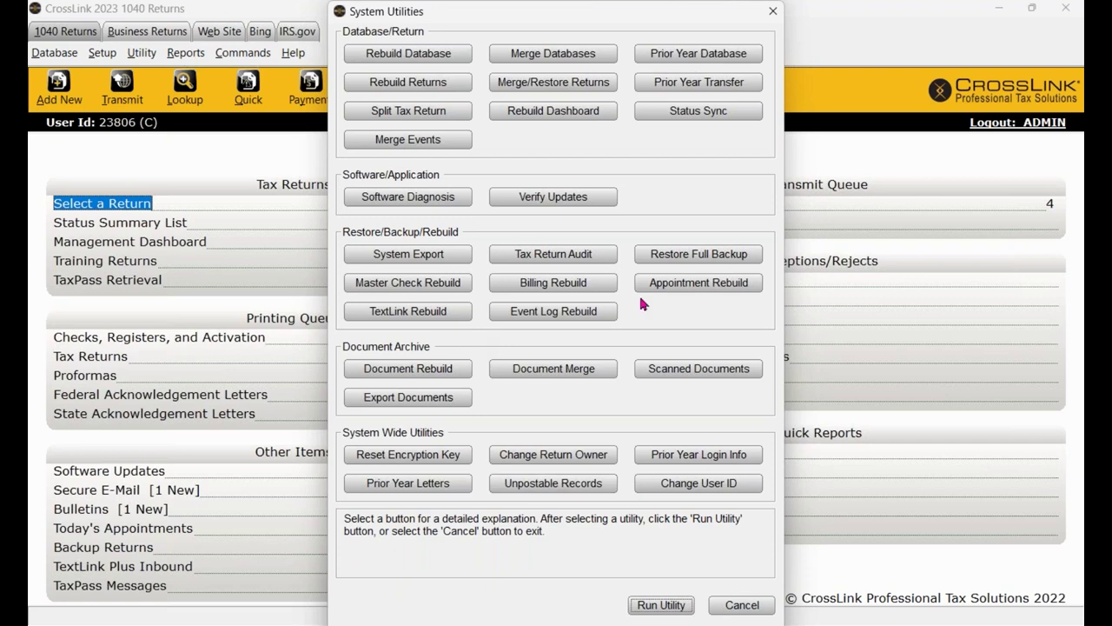
click(771, 11)
click(142, 52)
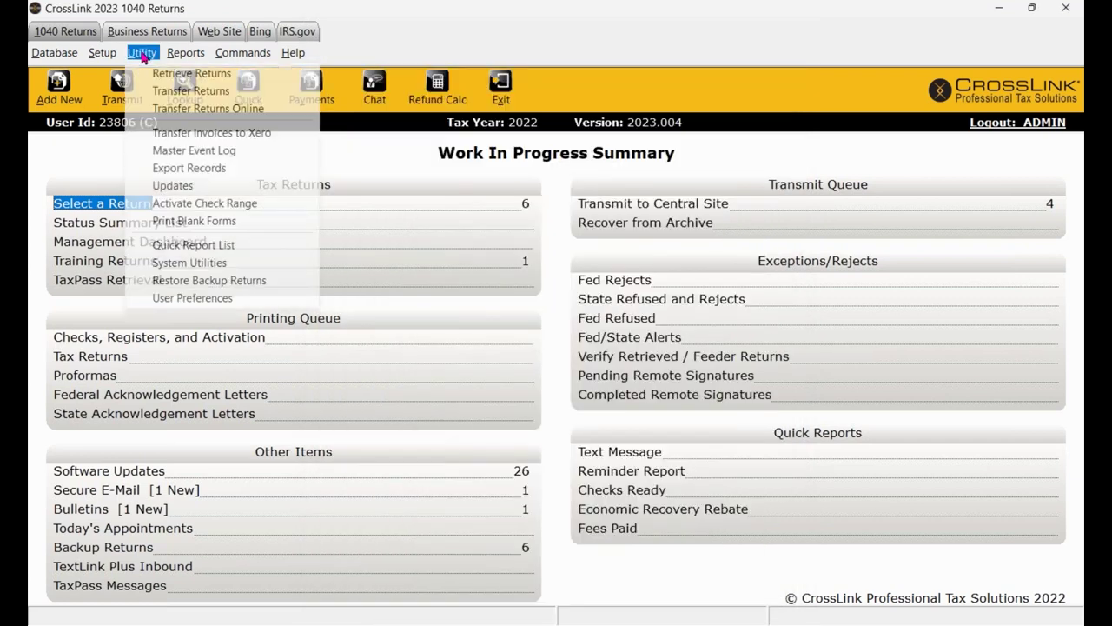
click(185, 264)
click(676, 458)
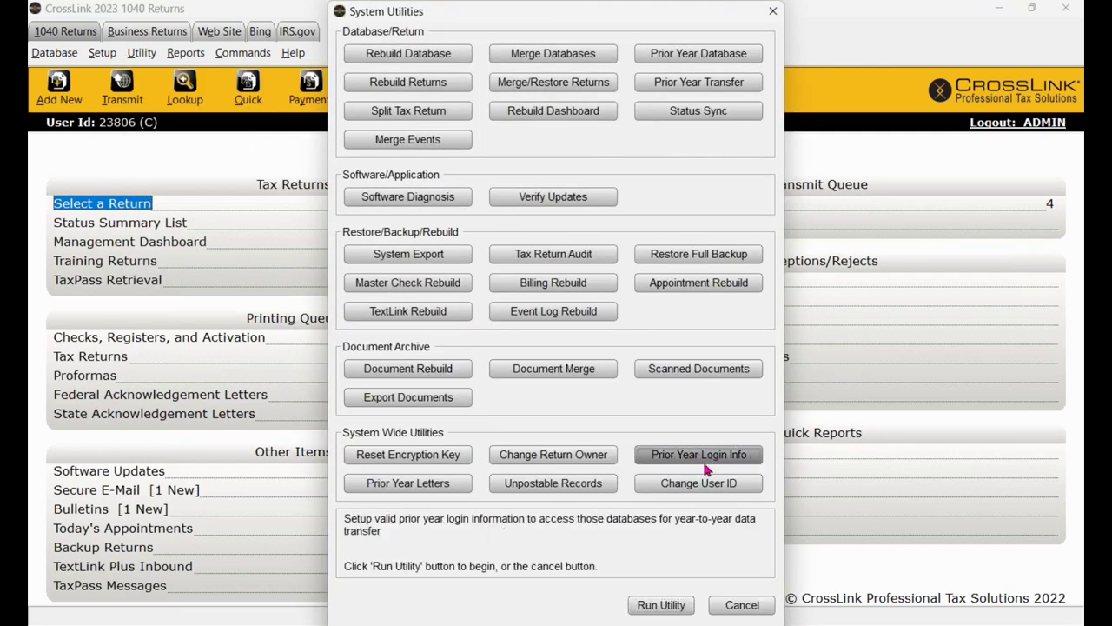
click(674, 611)
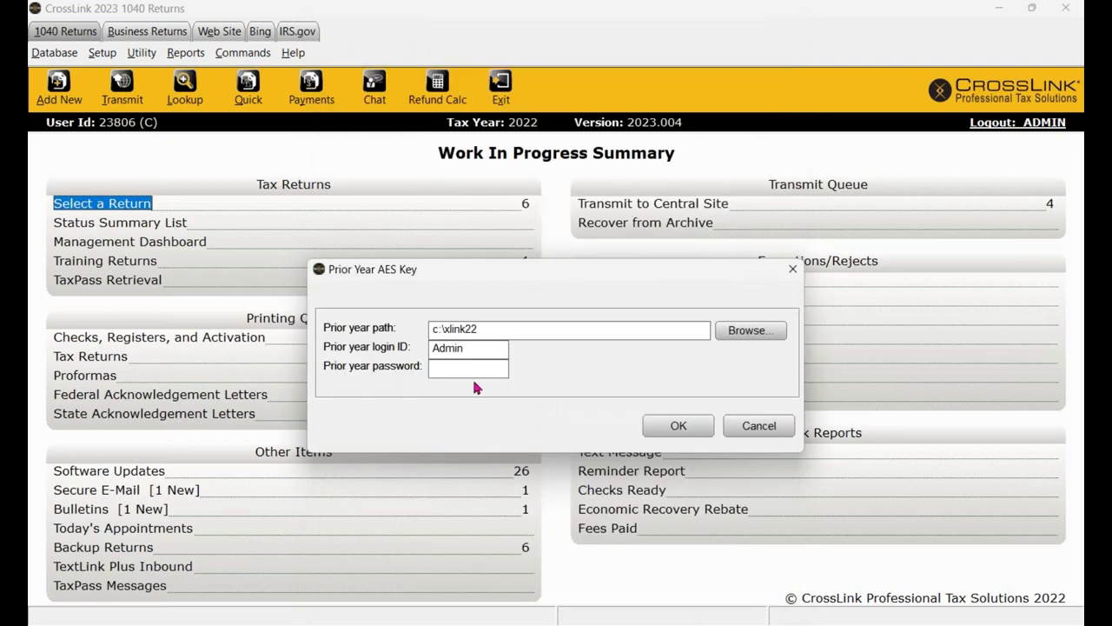
click(439, 374)
click(792, 271)
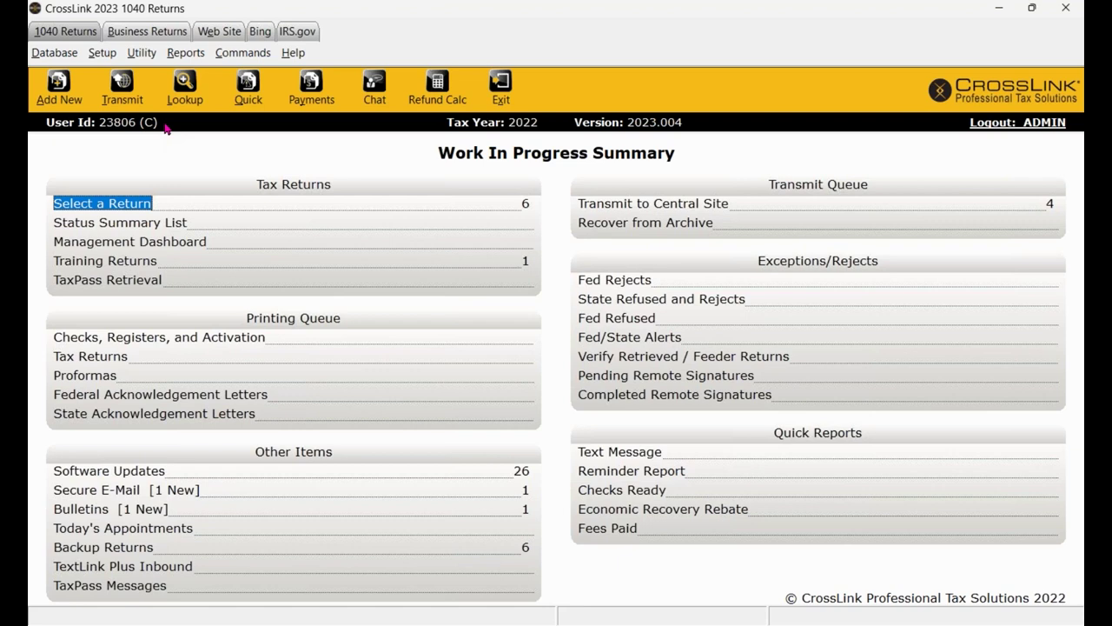
click(101, 52)
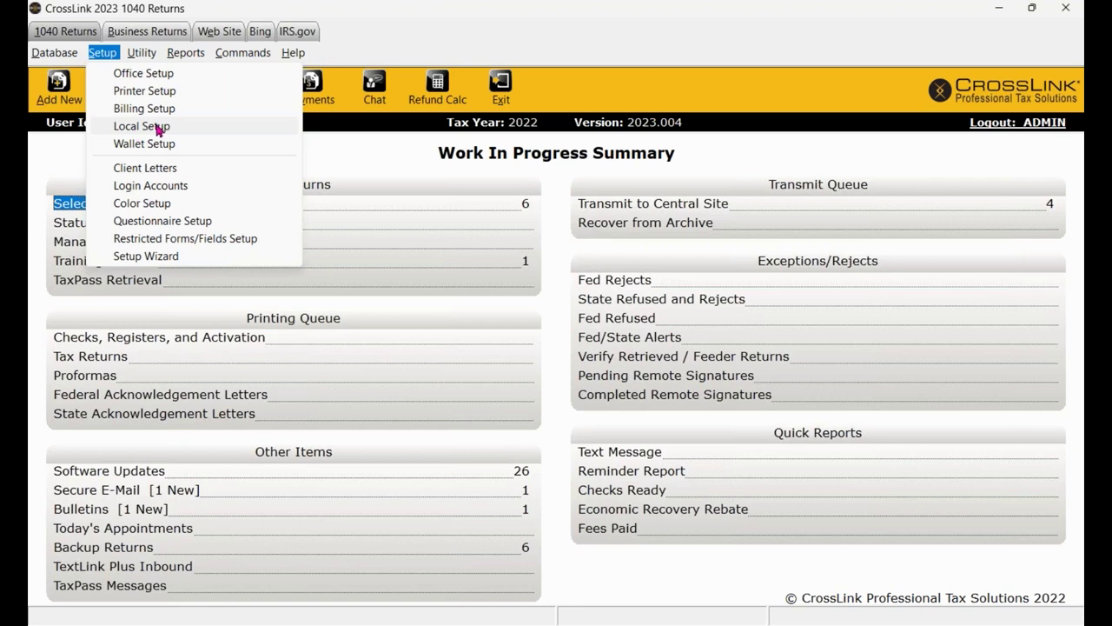
click(159, 129)
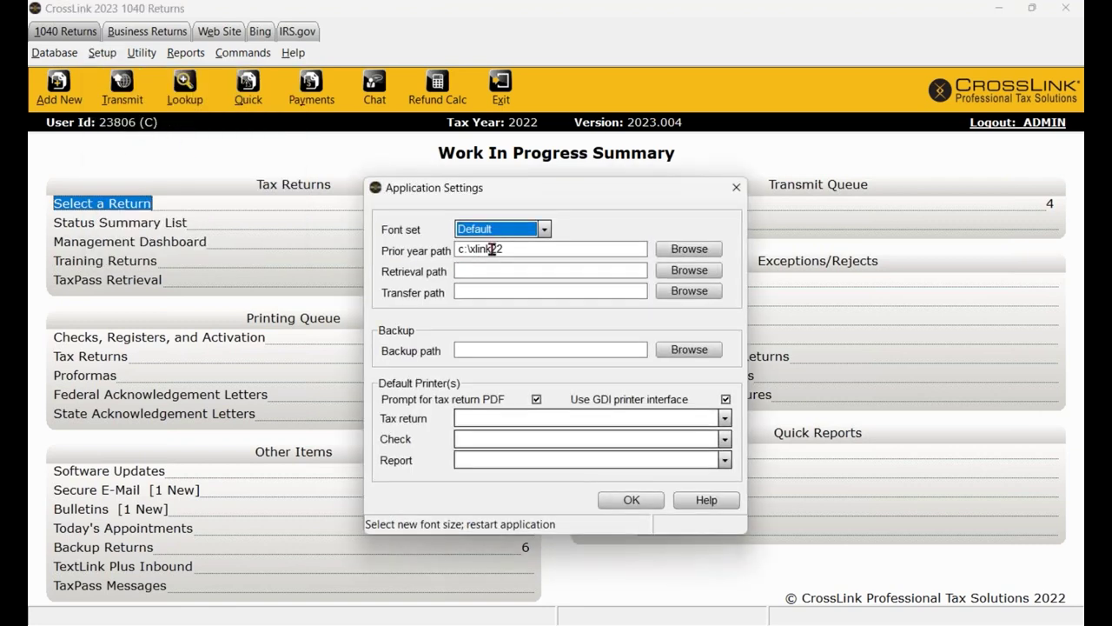
click(492, 249)
drag(528, 250, 426, 249)
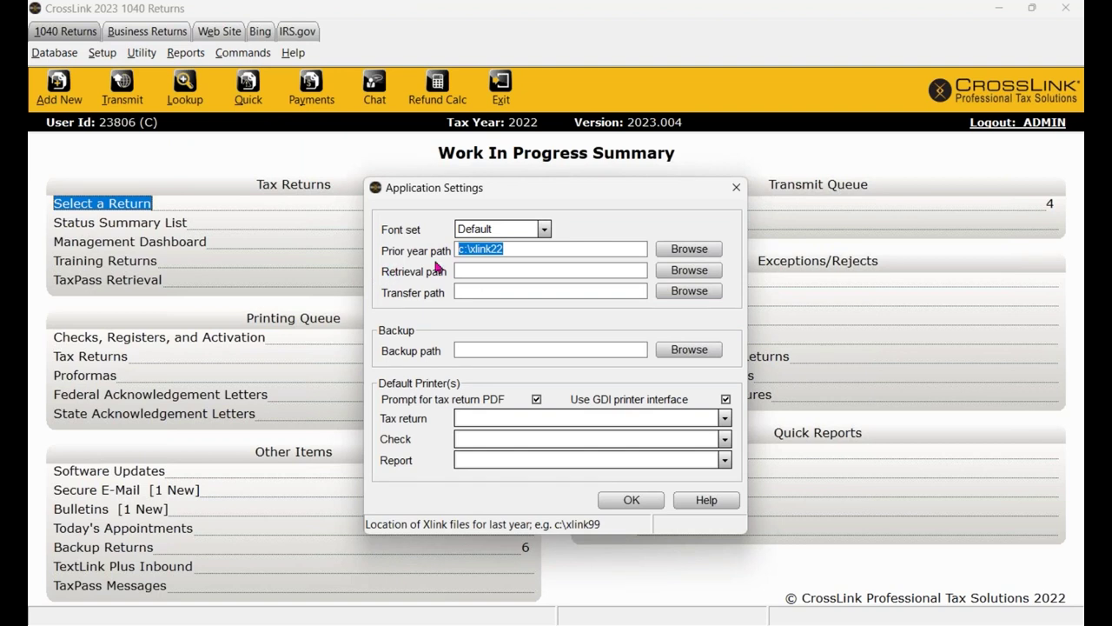
click(530, 252)
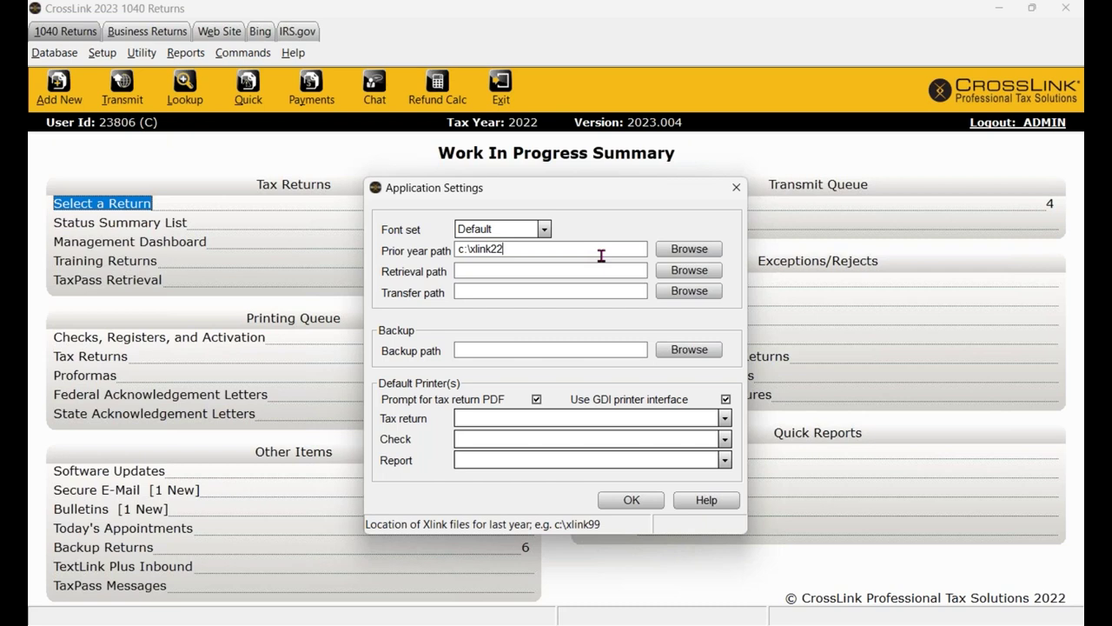
click(737, 191)
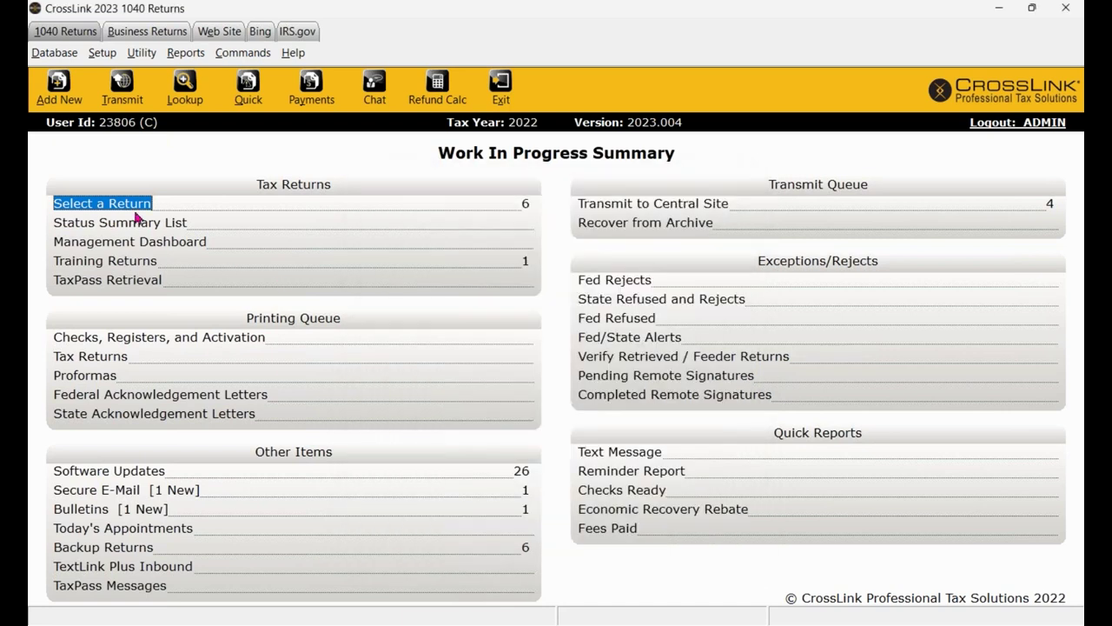
Start and cancel adding a new return, then open the Work In Progress Summary.
click(131, 208)
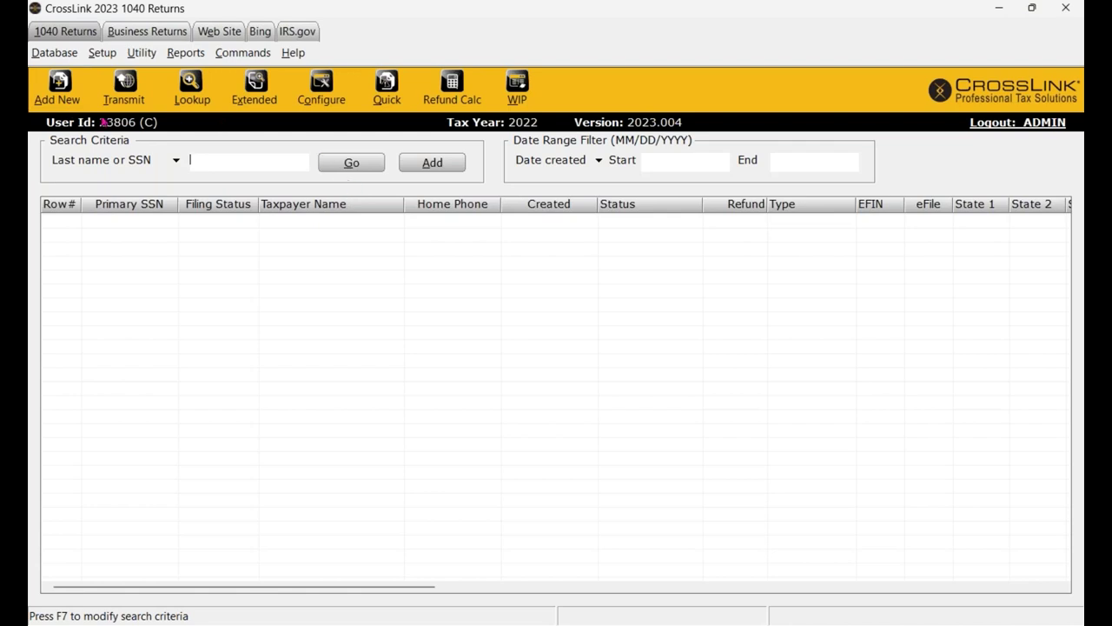
click(64, 104)
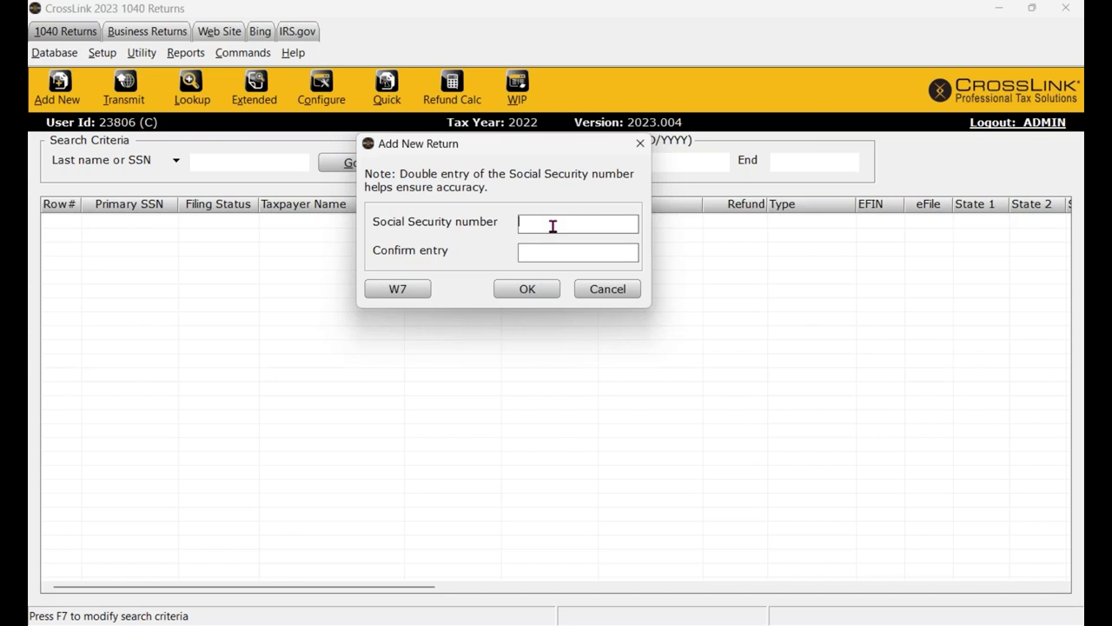
click(640, 143)
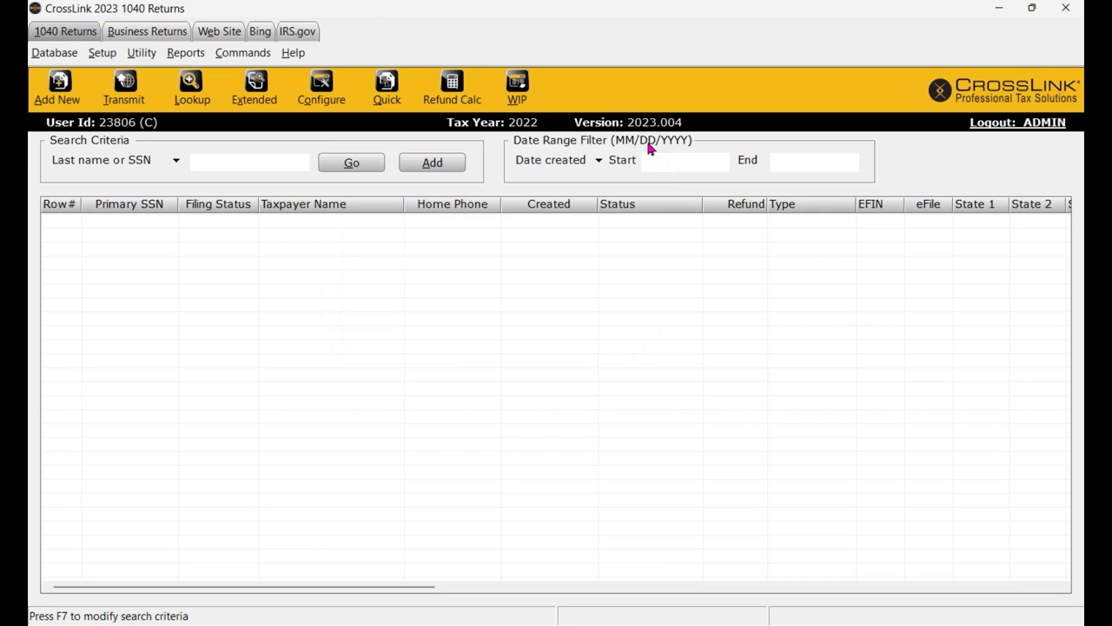
click(519, 84)
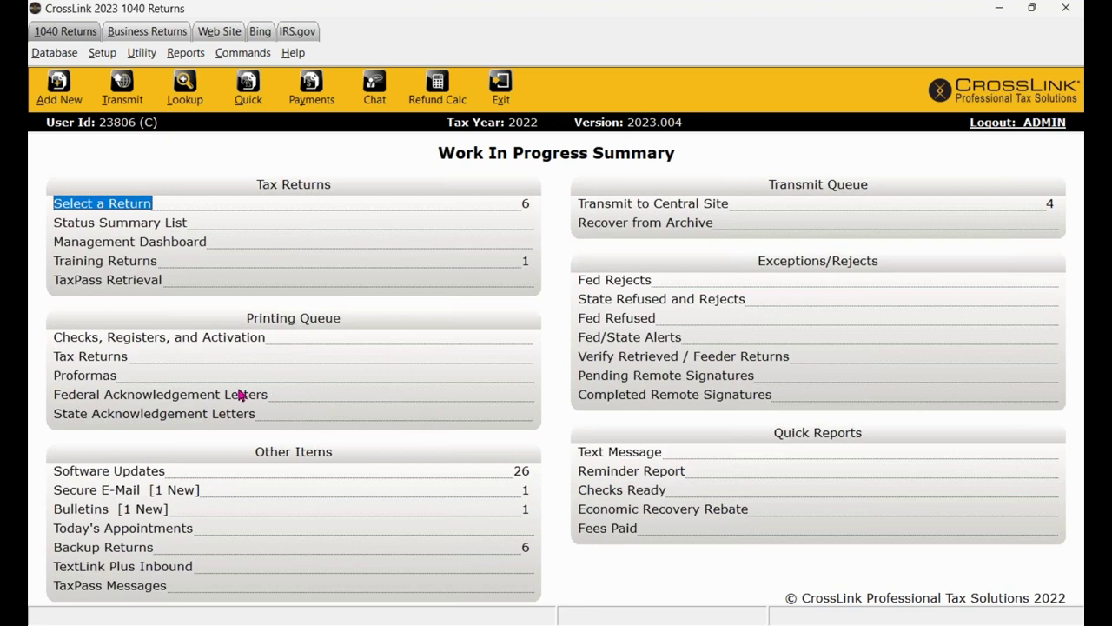
List all saved returns and open the sample client's finished return.
click(135, 205)
click(369, 174)
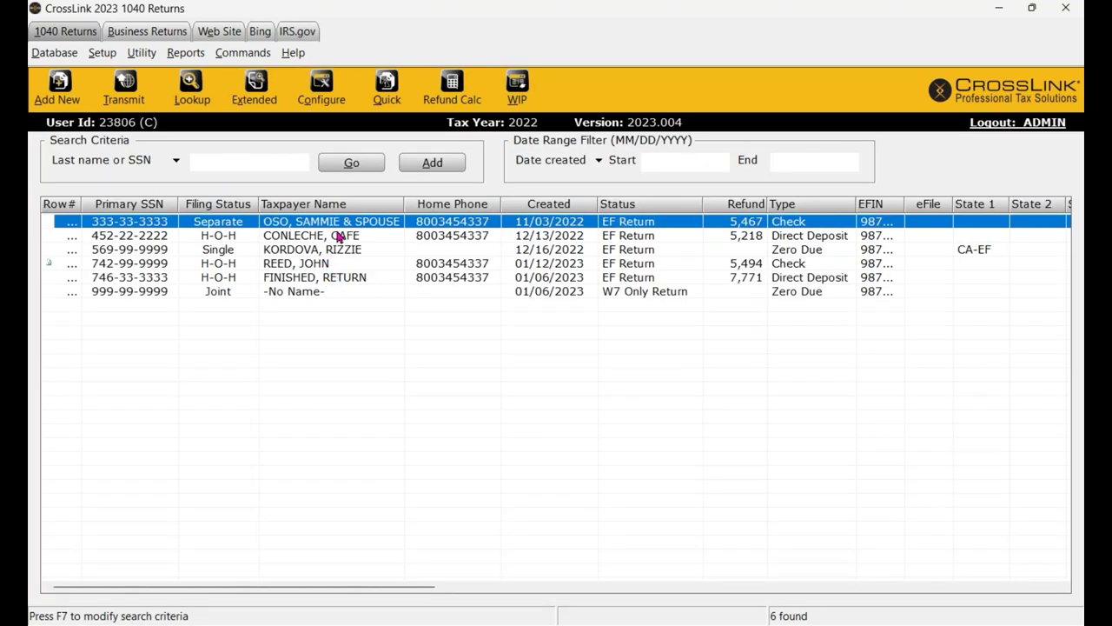
double_click(339, 278)
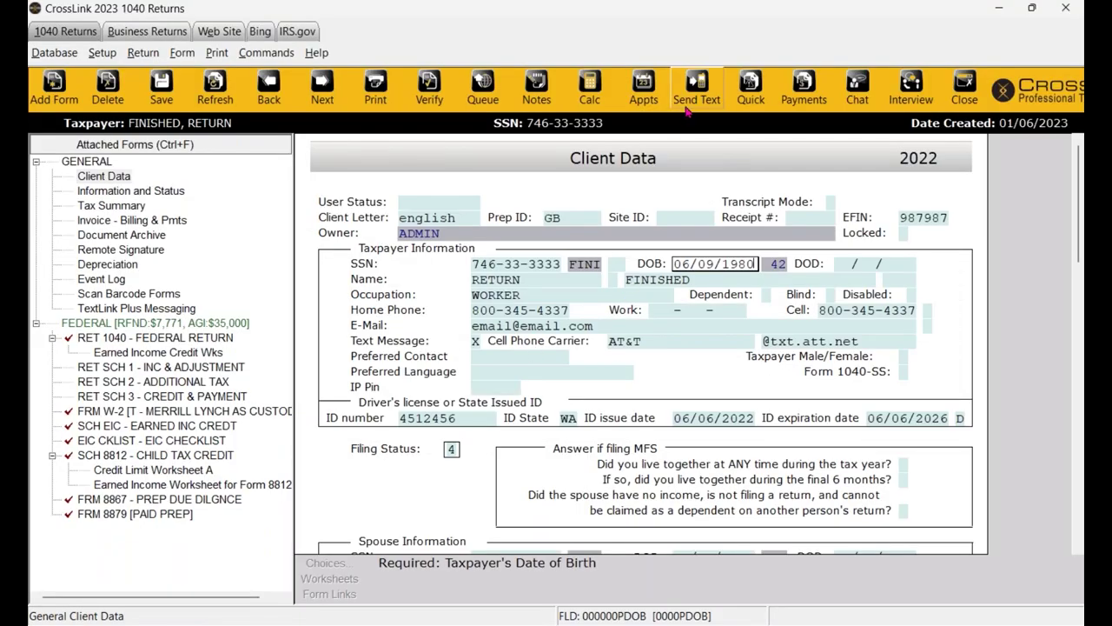
Draft a text message to the taxpayer, close it unsent, and view the document archive form.
click(842, 311)
click(516, 327)
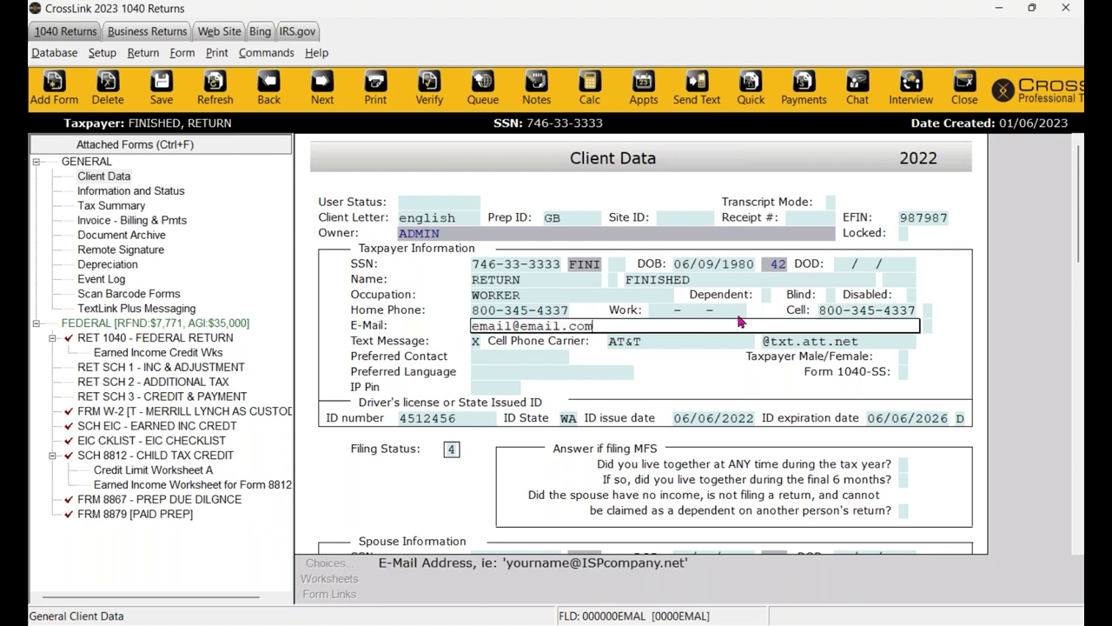
click(697, 87)
drag(806, 346, 406, 368)
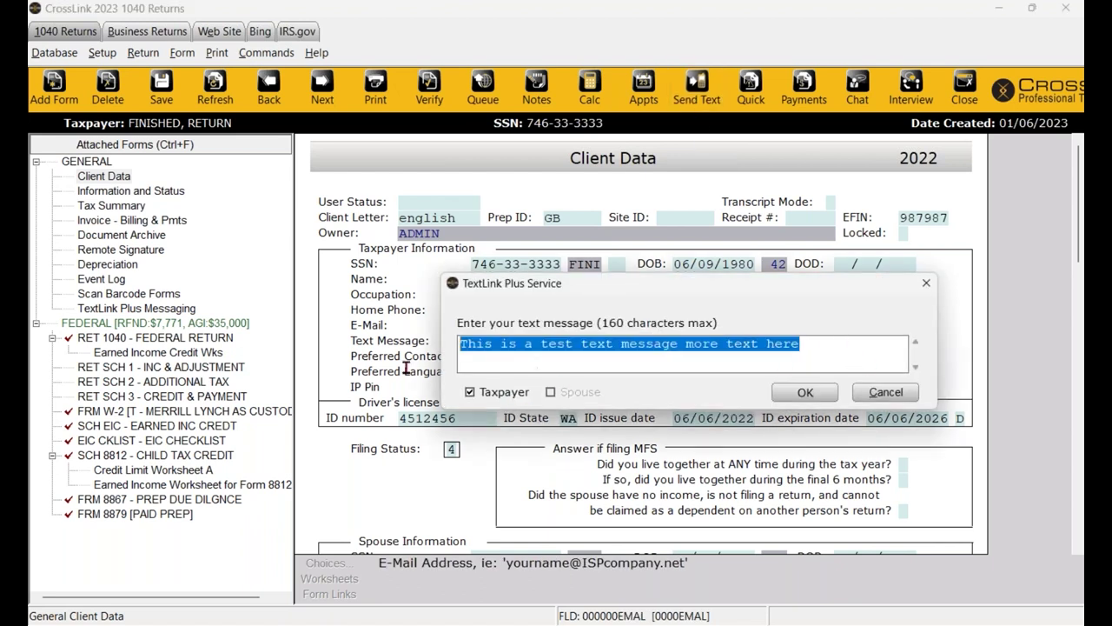
click(925, 283)
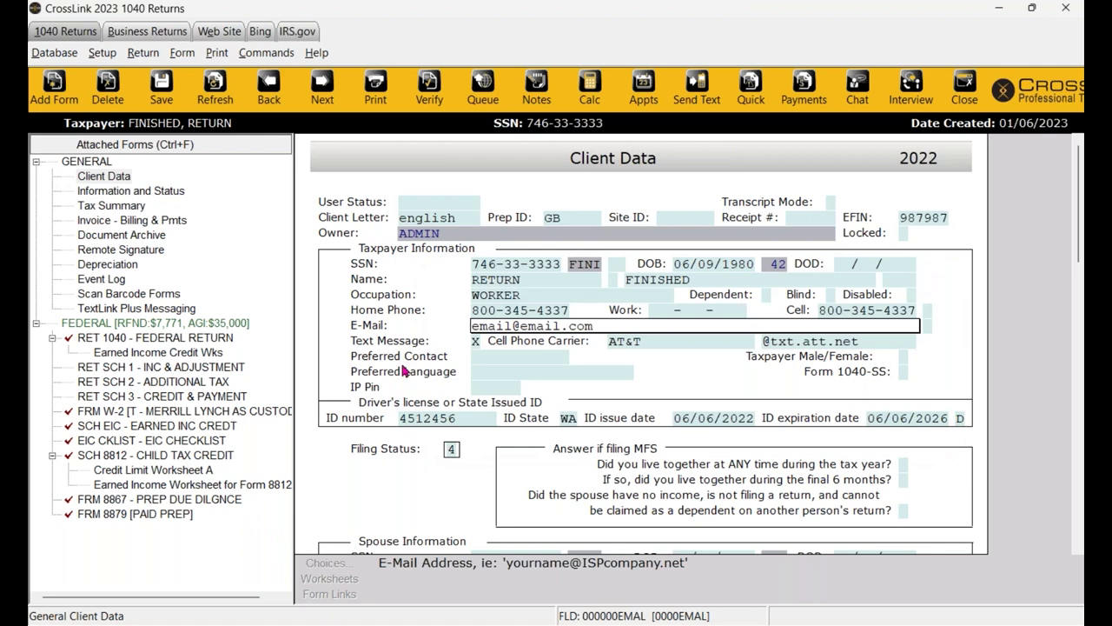
click(170, 238)
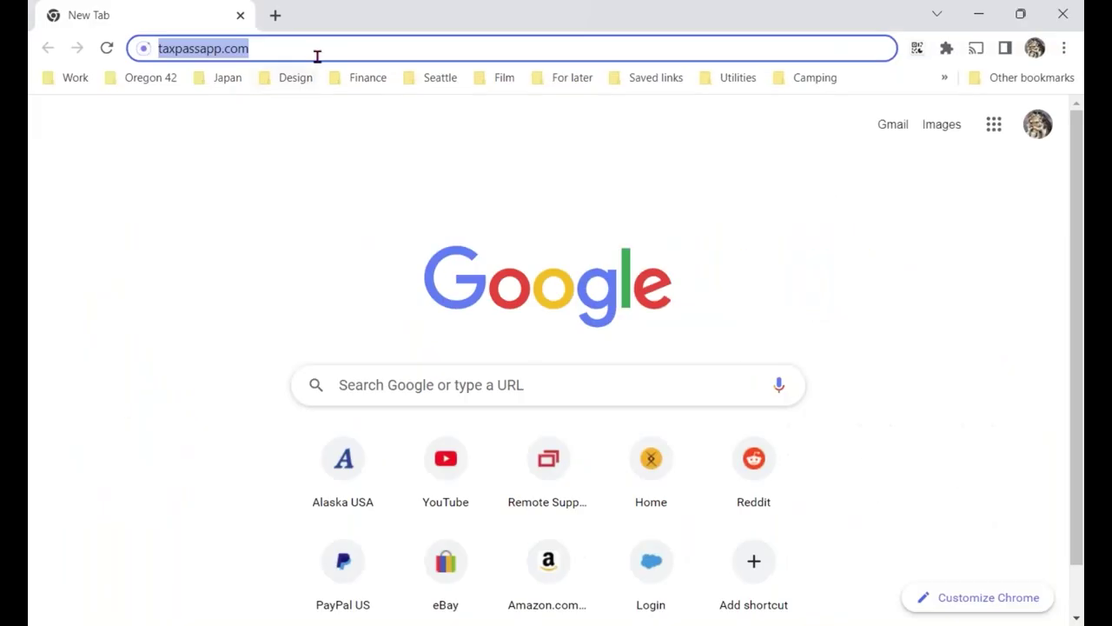
Load taxpassapp.com in Chrome and log in to the TaxPass account.
click(317, 56)
key(Return)
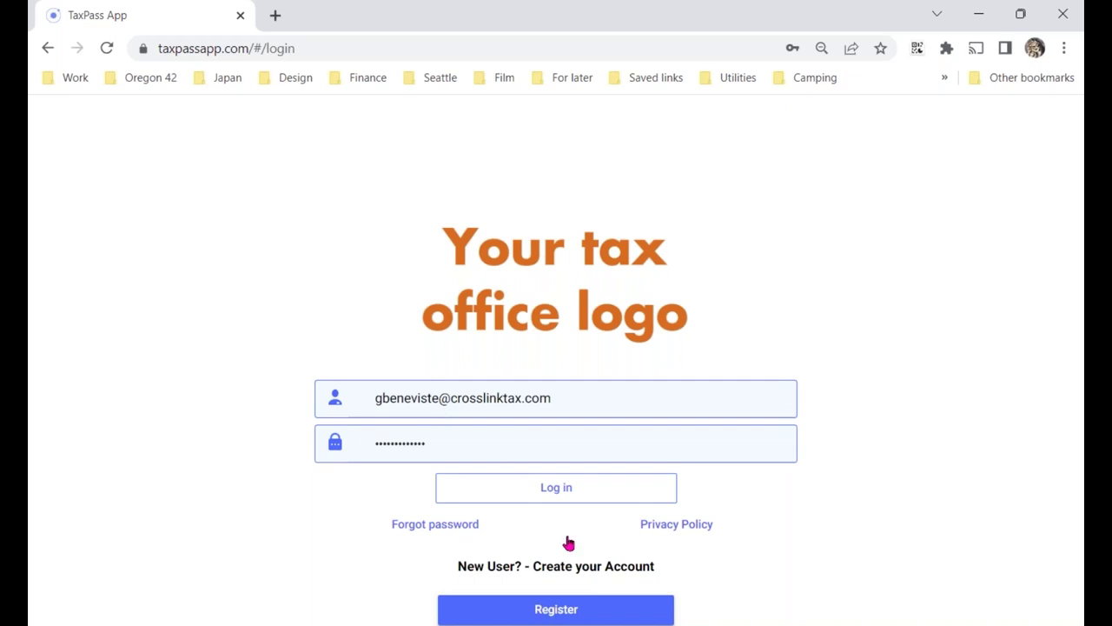
click(518, 492)
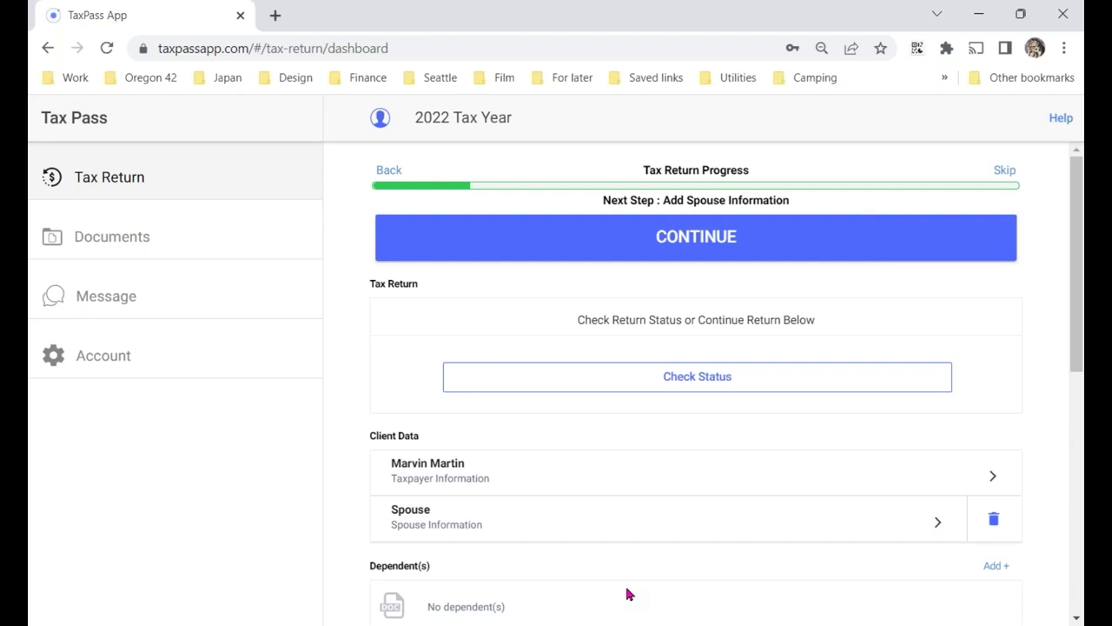
Continue from the 2022 dashboard to the Spouse information step.
scroll(630, 595, down, 10)
scroll(630, 594, up, 10)
click(104, 196)
click(686, 246)
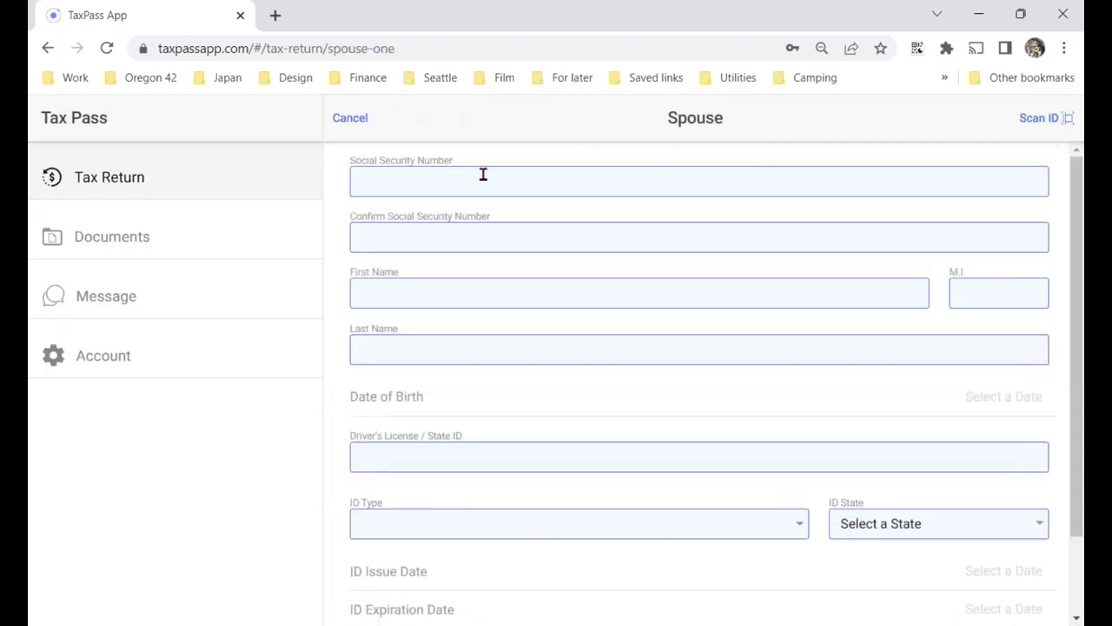
Submit the blank spouse form to see missing-field errors, then go to Documents.
scroll(696, 513, down, 3)
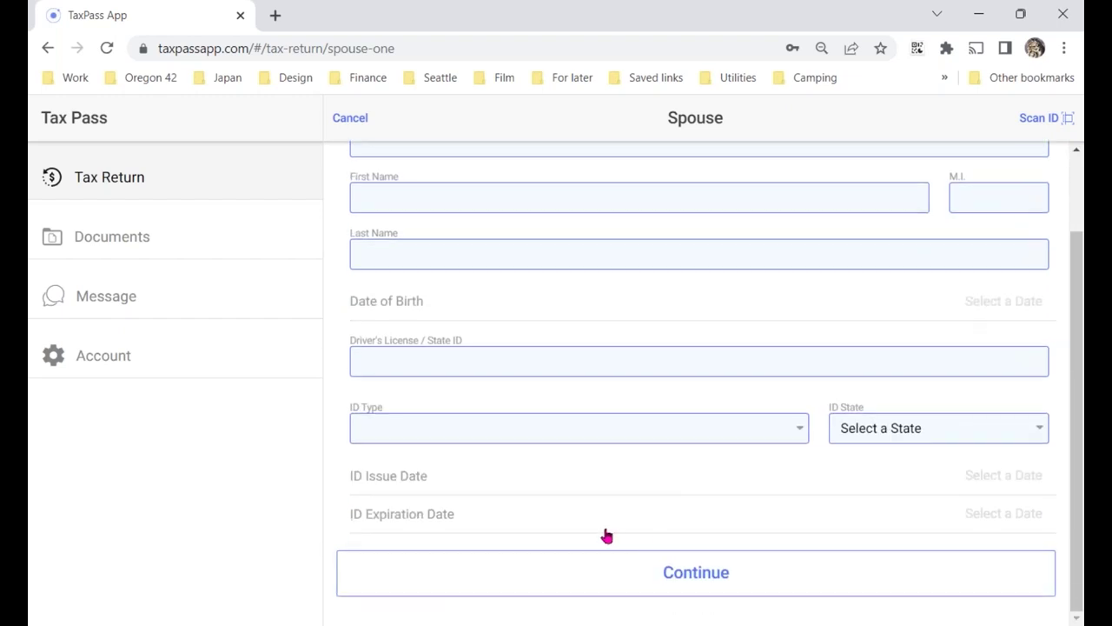
scroll(607, 536, up, 3)
click(442, 183)
click(428, 237)
click(433, 295)
click(419, 354)
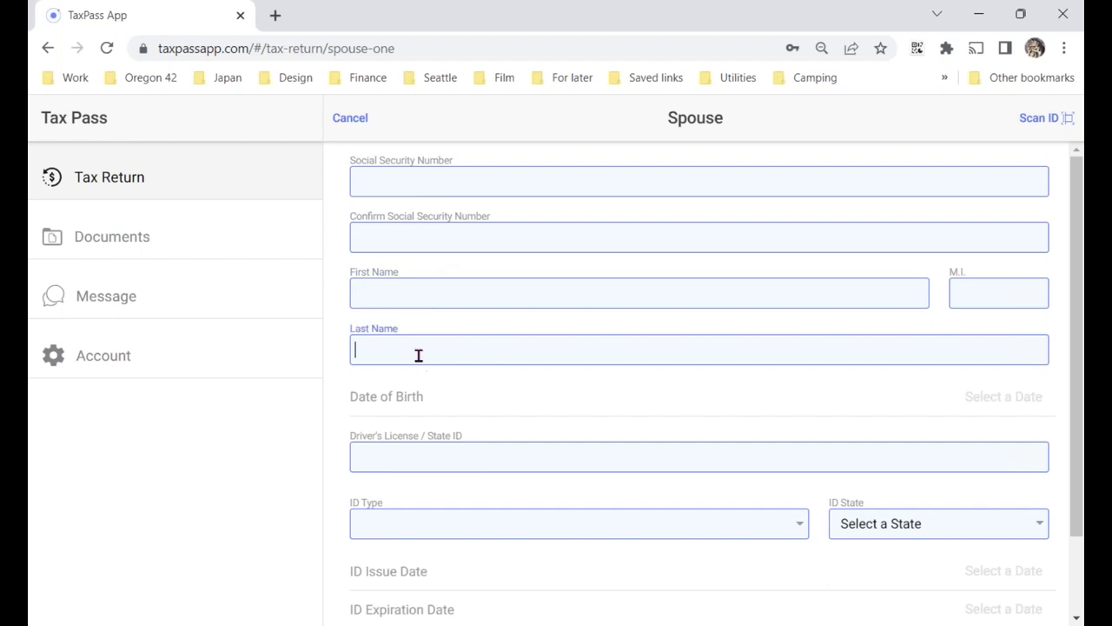
click(444, 450)
scroll(469, 487, down, 3)
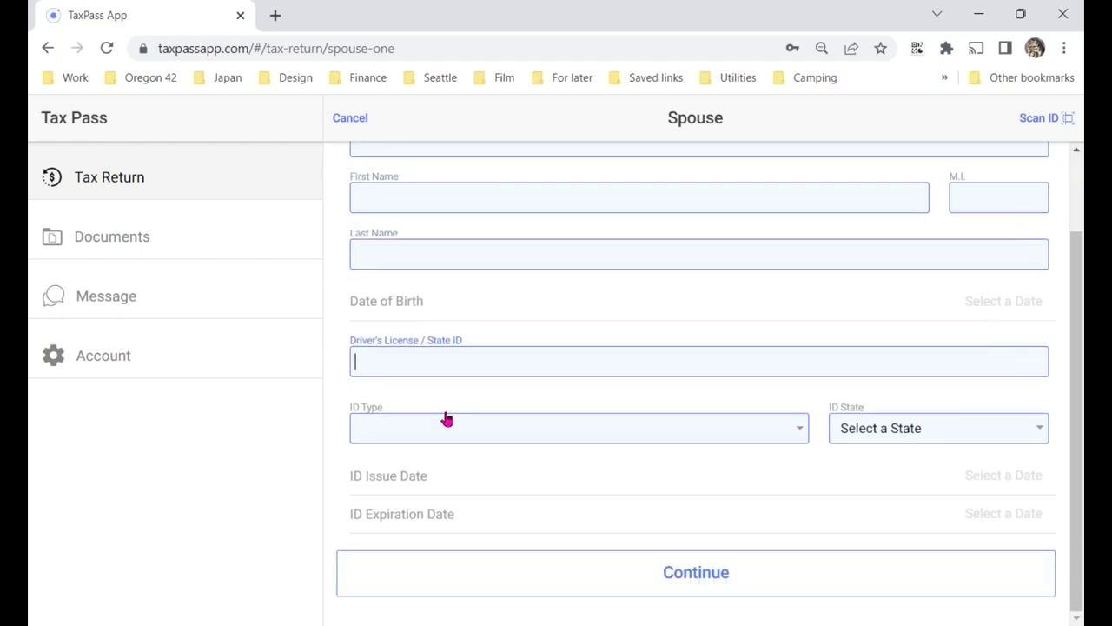
click(656, 585)
scroll(535, 407, up, 2)
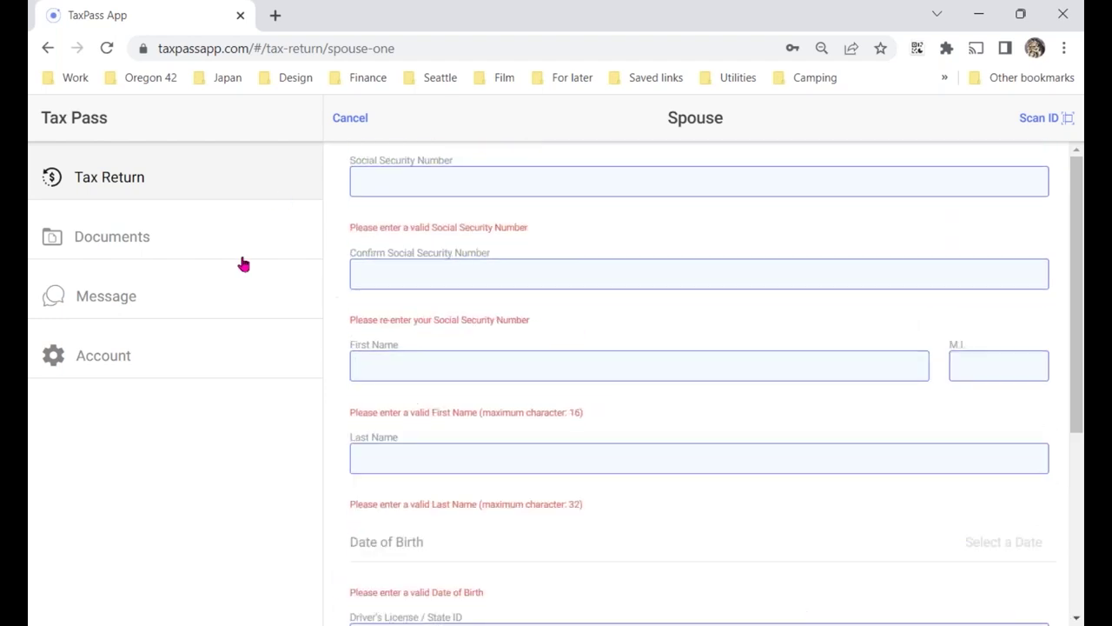
click(129, 249)
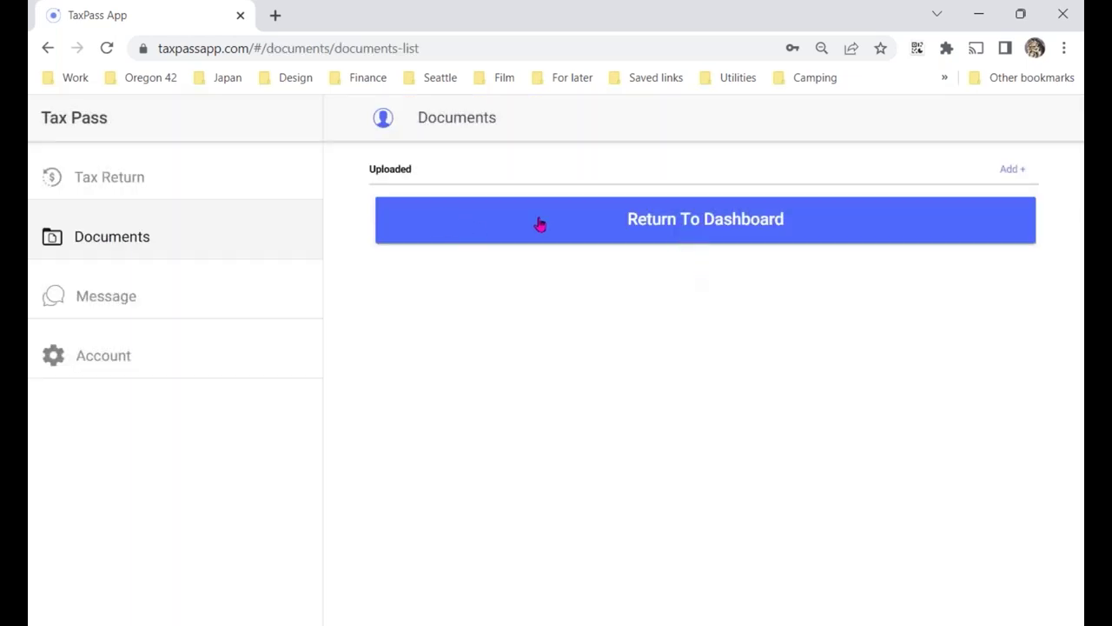
Browse the document upload categories and the locked Message page, then return to CrossLink.
click(1011, 170)
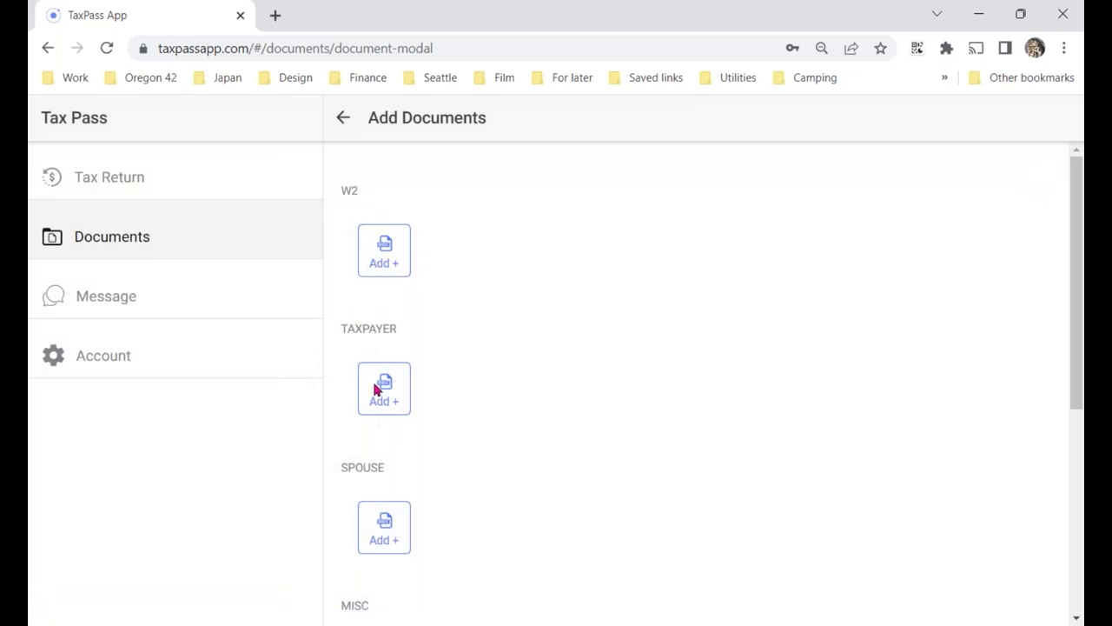
scroll(375, 389, down, 5)
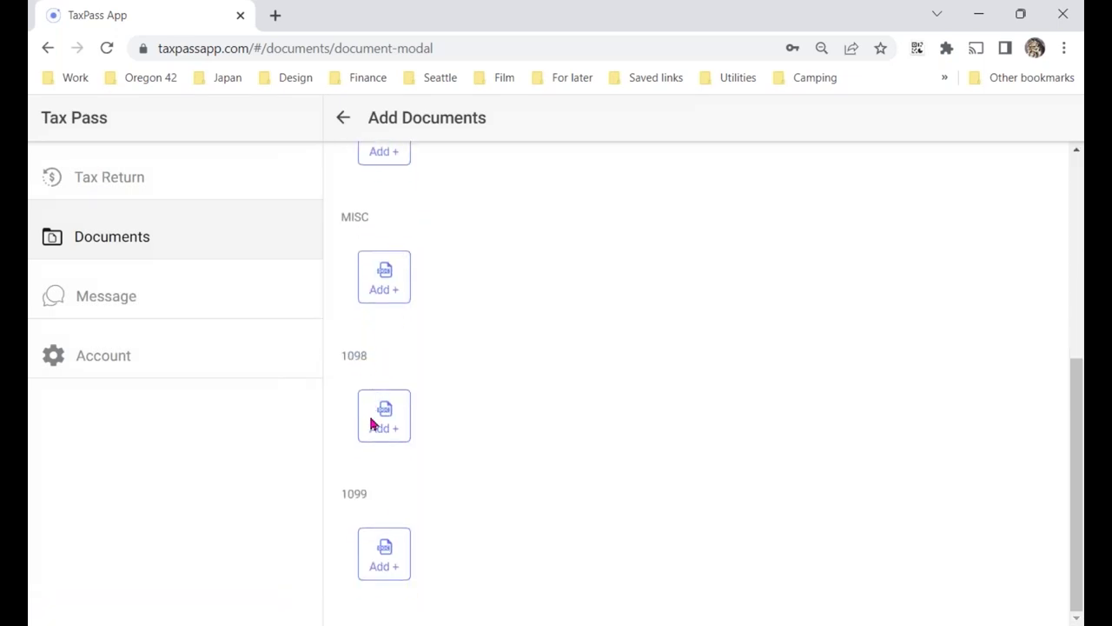
scroll(388, 522, up, 5)
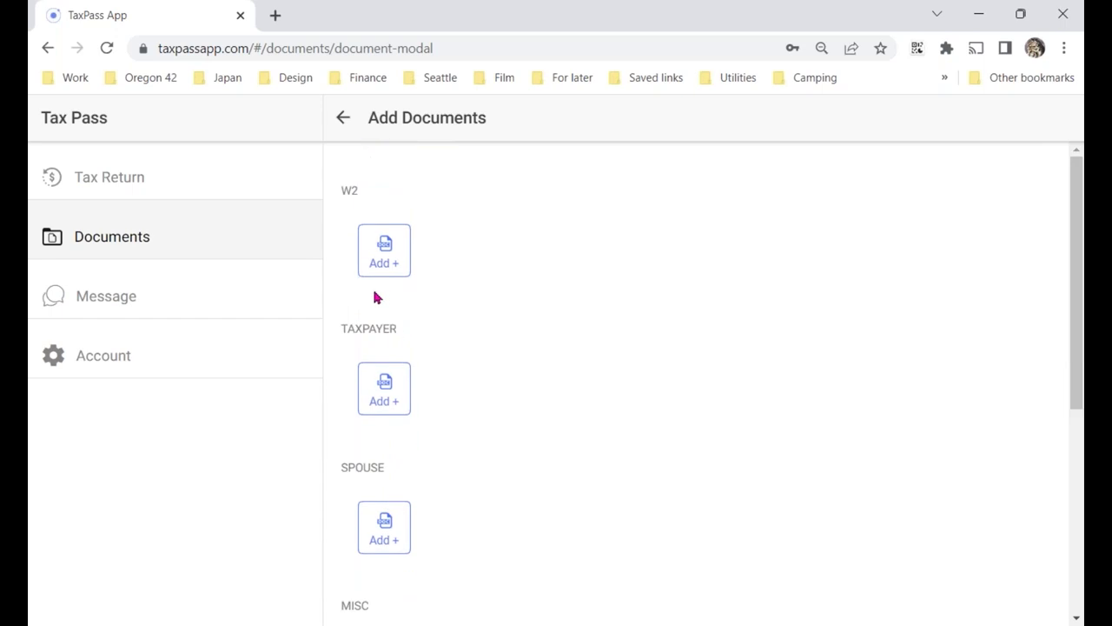
click(340, 120)
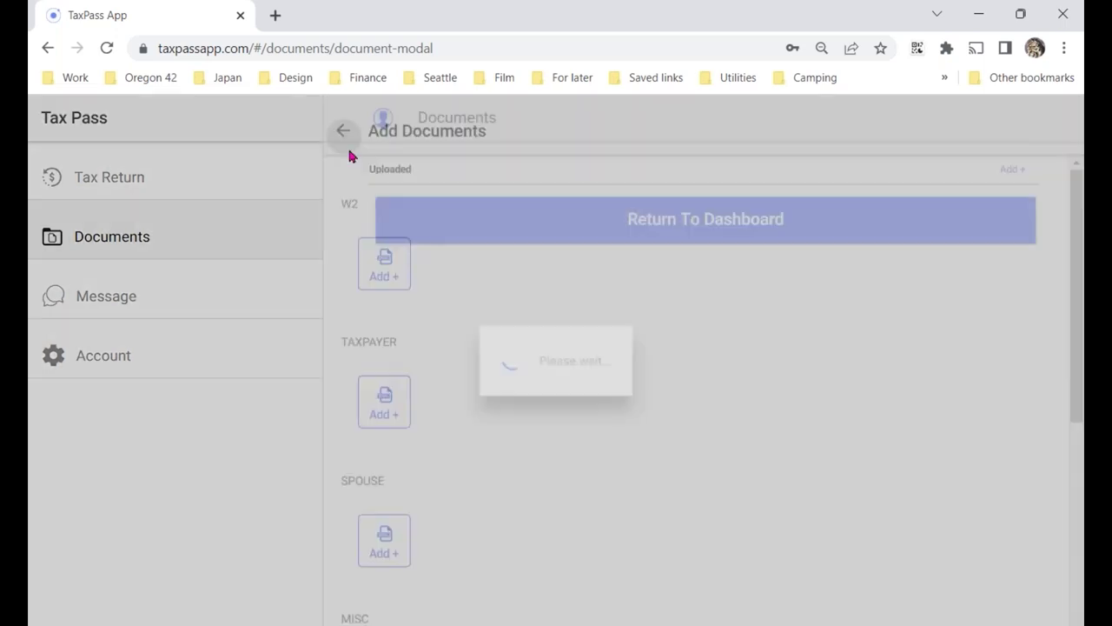
click(203, 312)
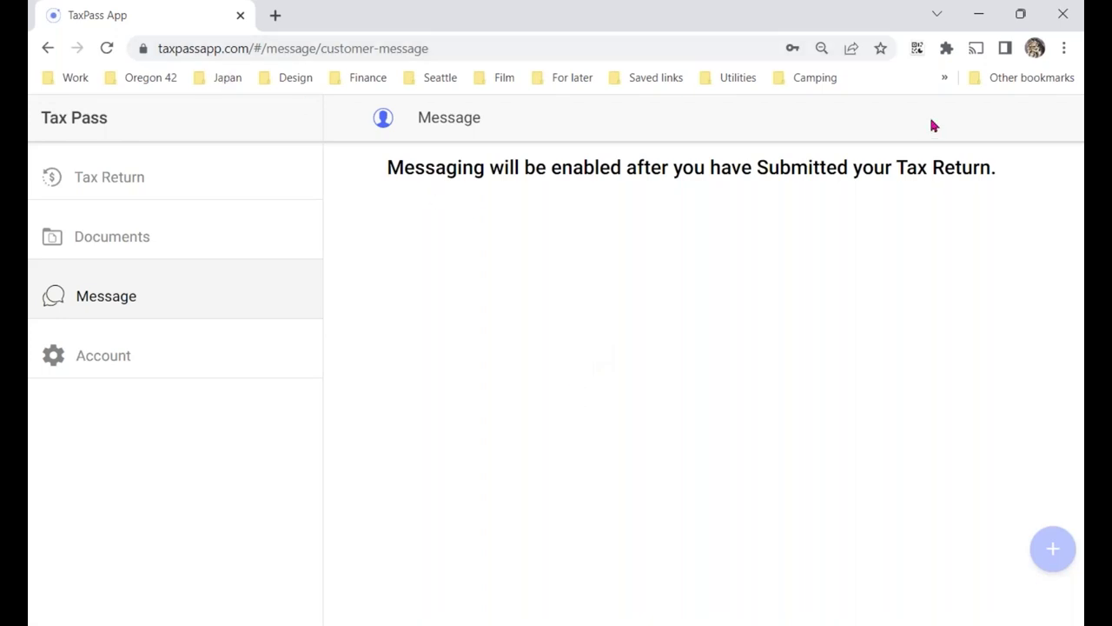
click(982, 17)
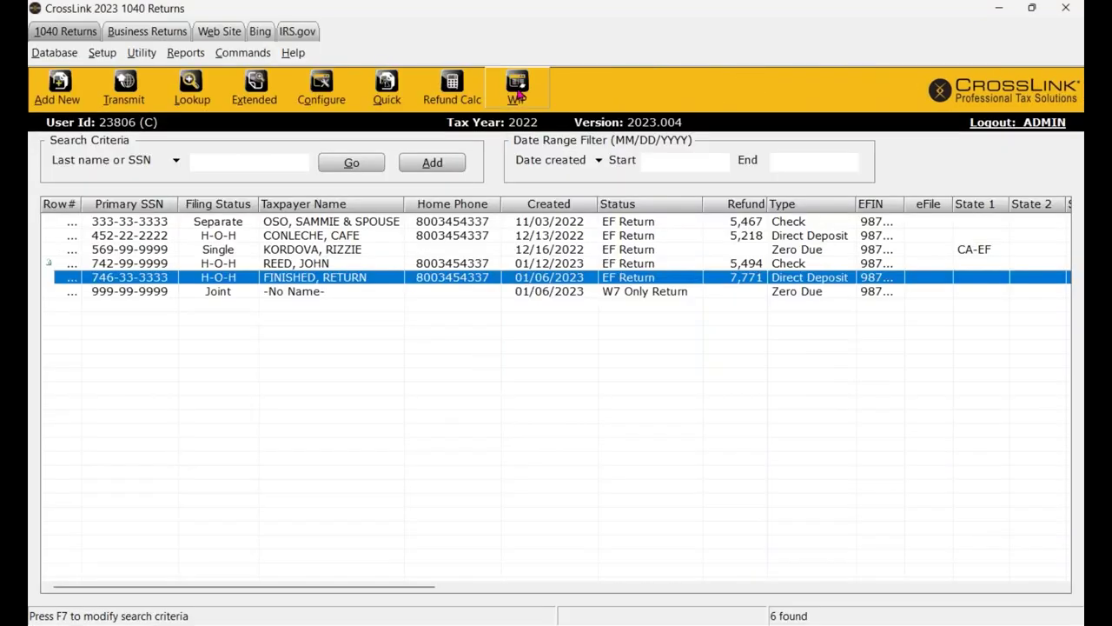
Run TaxPass Retrieval from WIP, finding 0 returns to import.
click(517, 87)
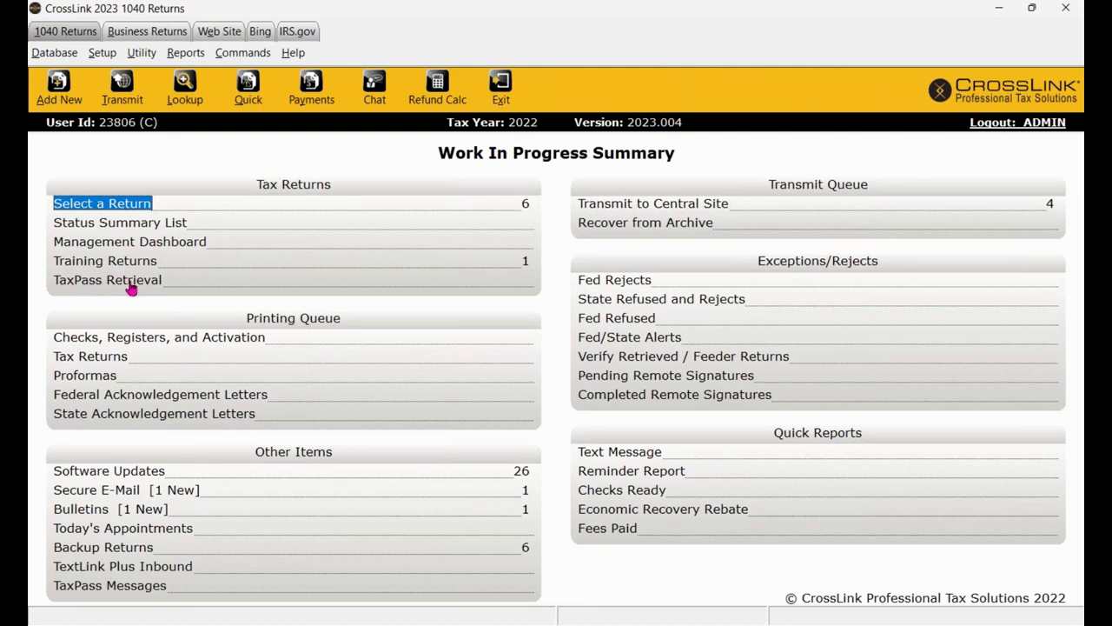
click(130, 287)
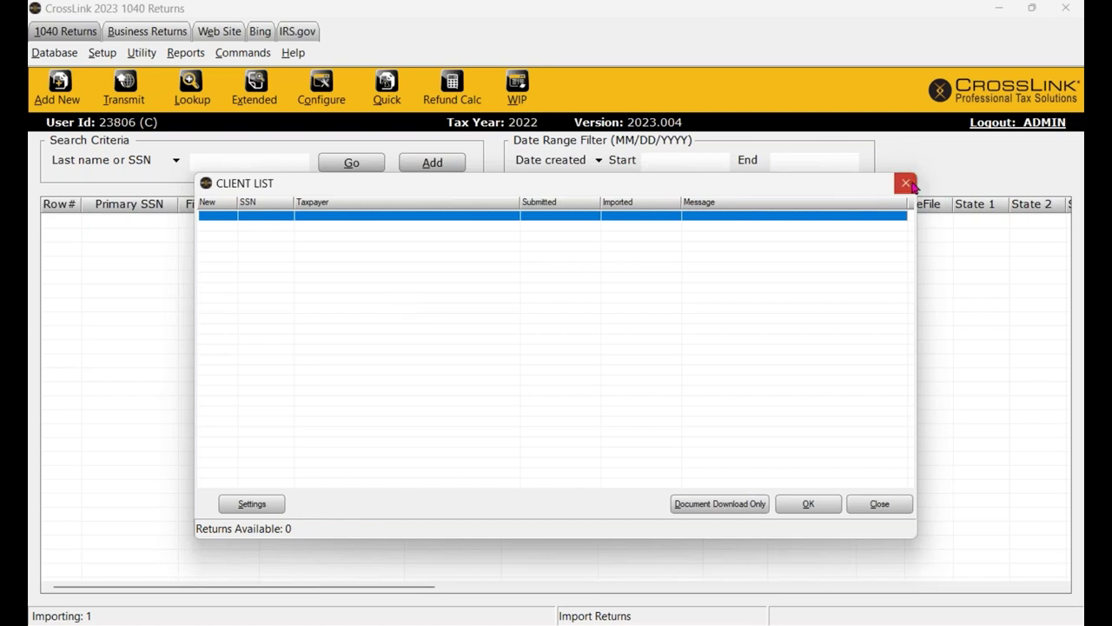
click(907, 183)
Reopen the sample client's finished return from Select a Return.
click(517, 92)
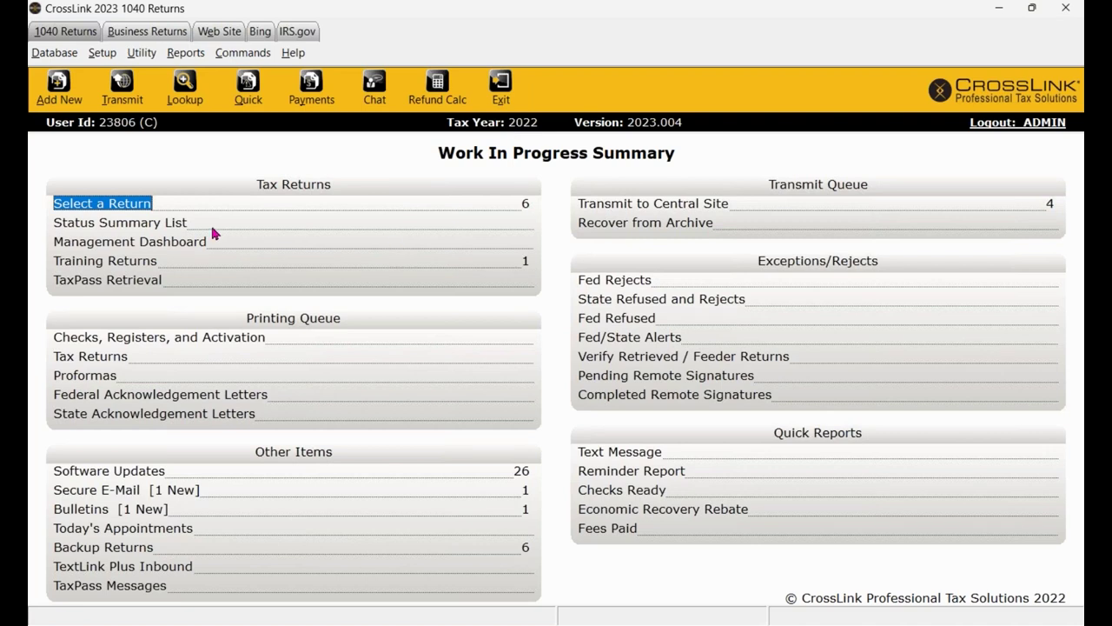
click(141, 207)
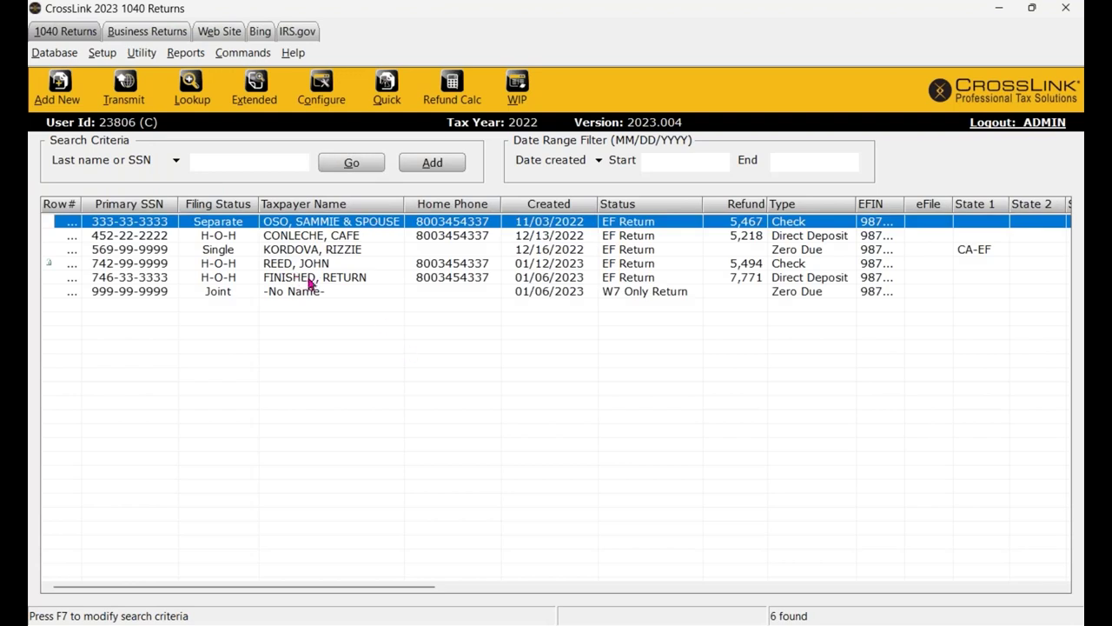
click(315, 268)
double_click(327, 280)
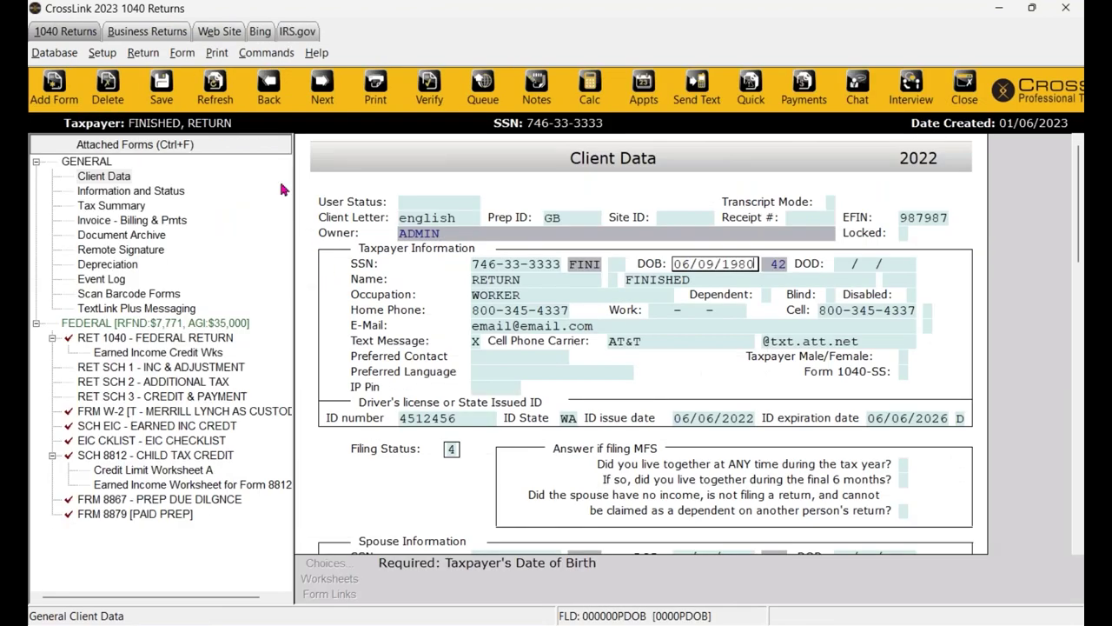
Draft a TaxPass invitation for the taxpayer, then switch to the TaxPass App browser window.
click(143, 53)
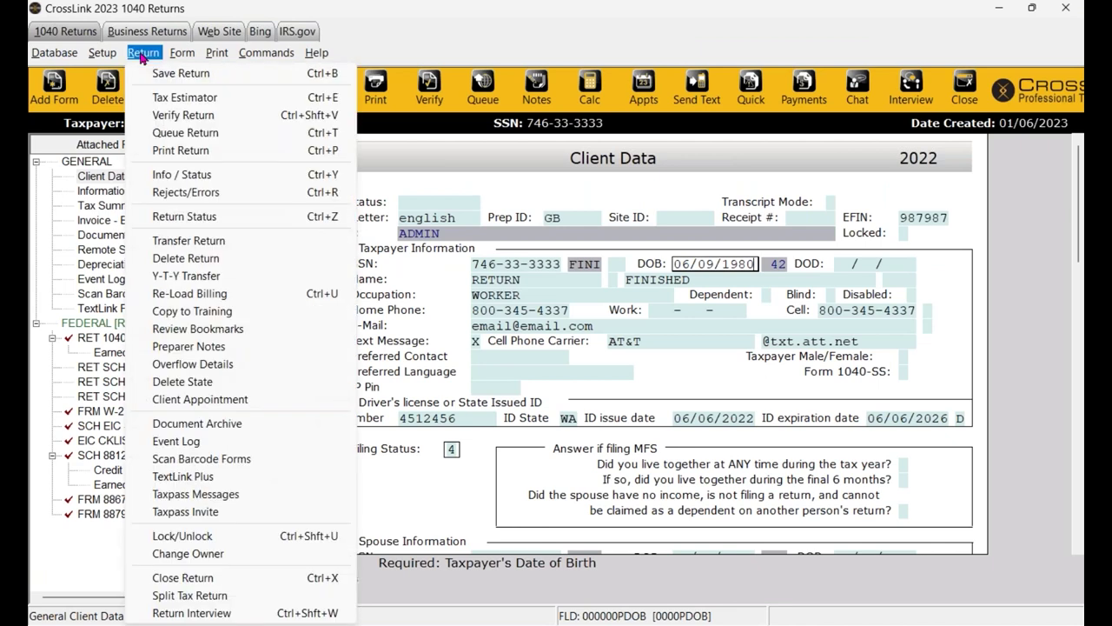
click(206, 514)
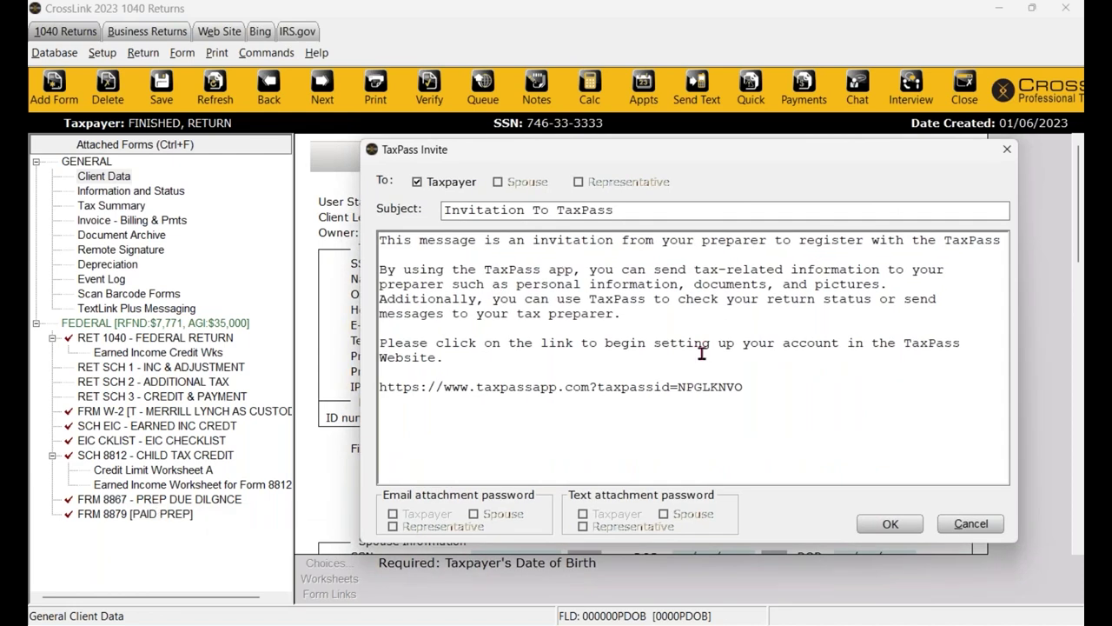
drag(748, 388, 370, 386)
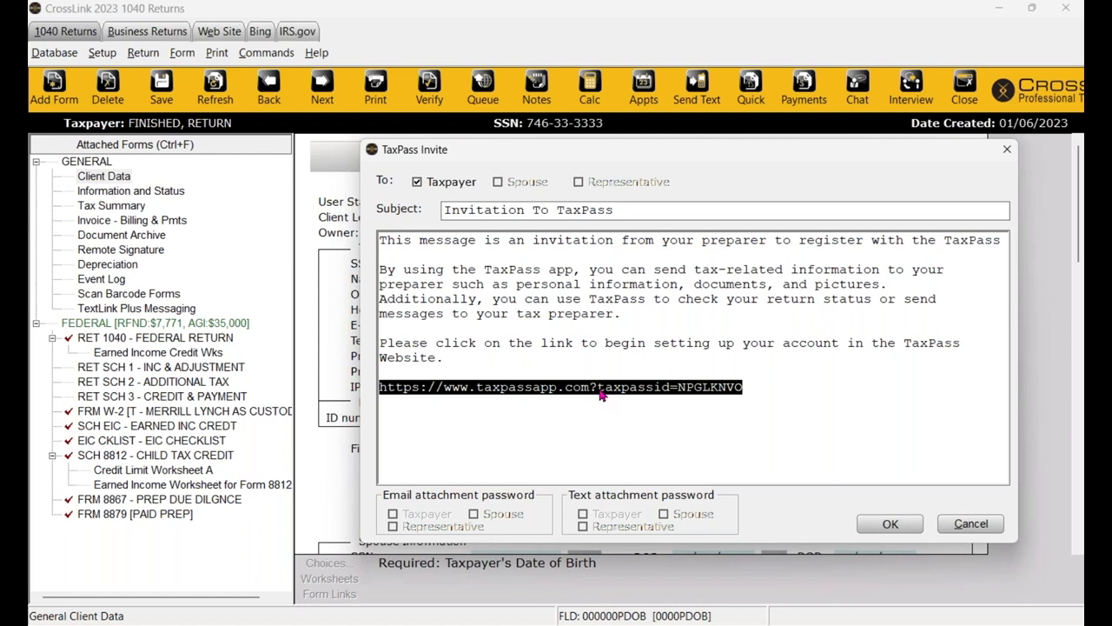
click(522, 622)
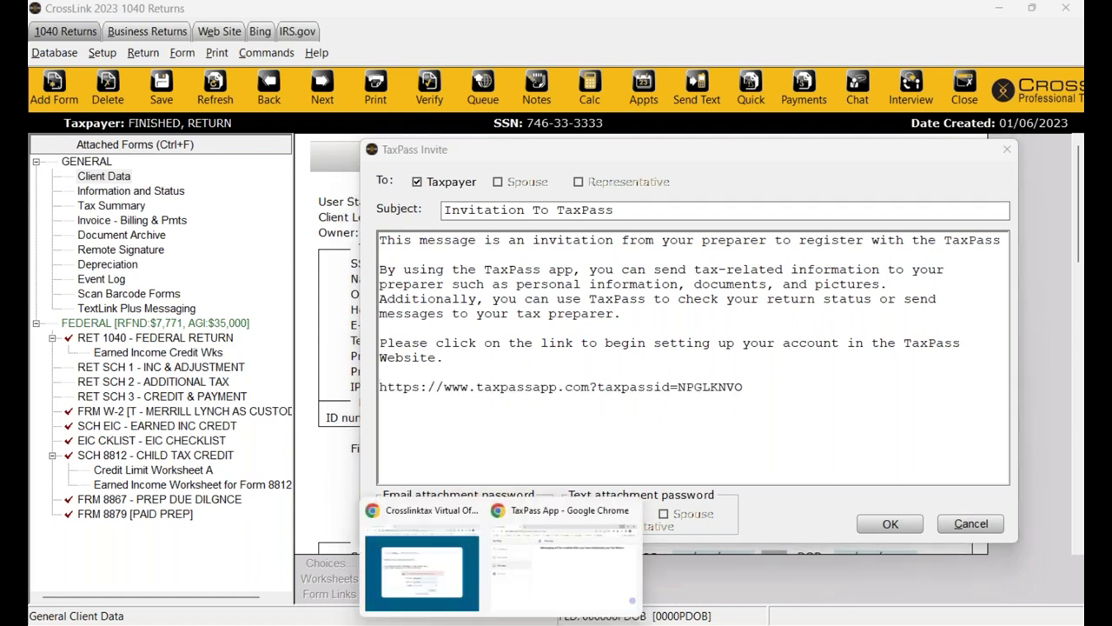
click(573, 557)
Leave the Spouse form and open the Taxpayer information form in TaxPass.
click(159, 182)
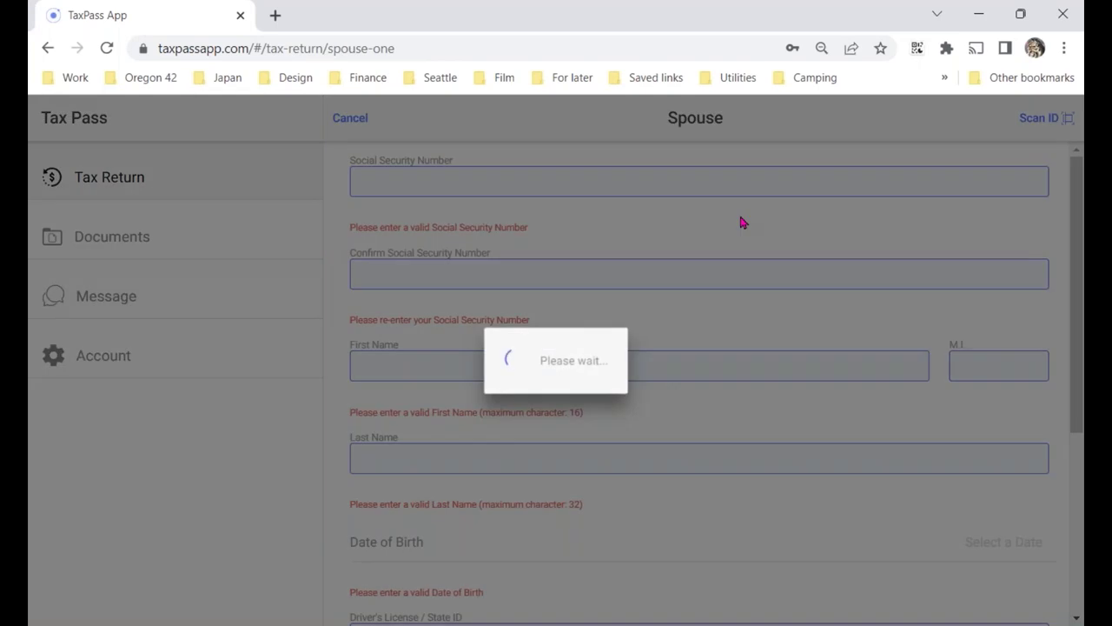
scroll(831, 398, down, 4)
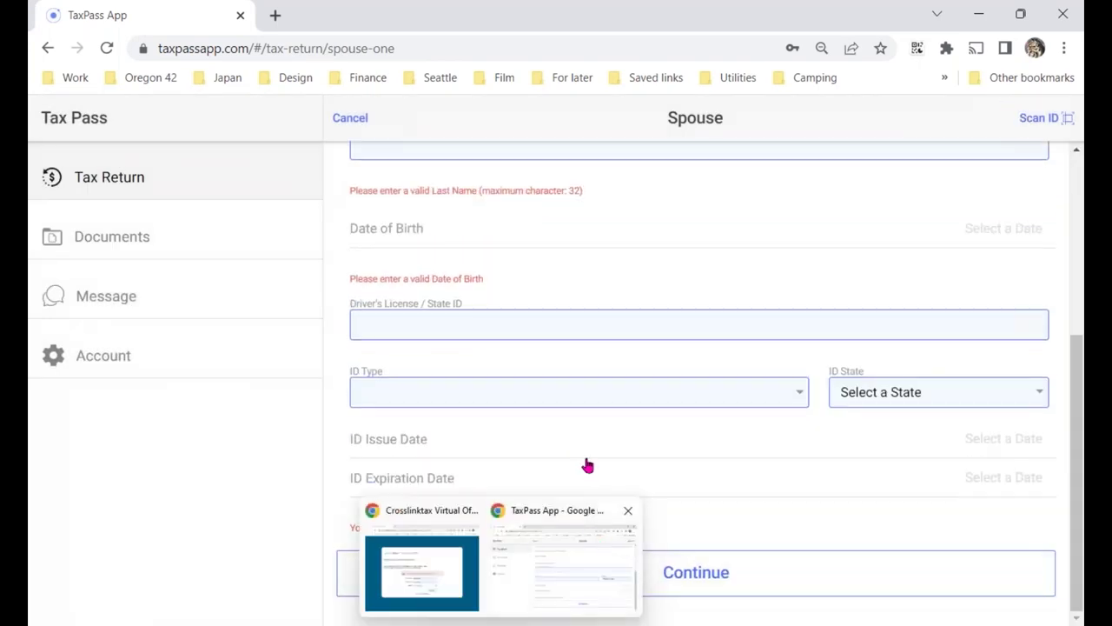
scroll(532, 320, up, 5)
click(352, 119)
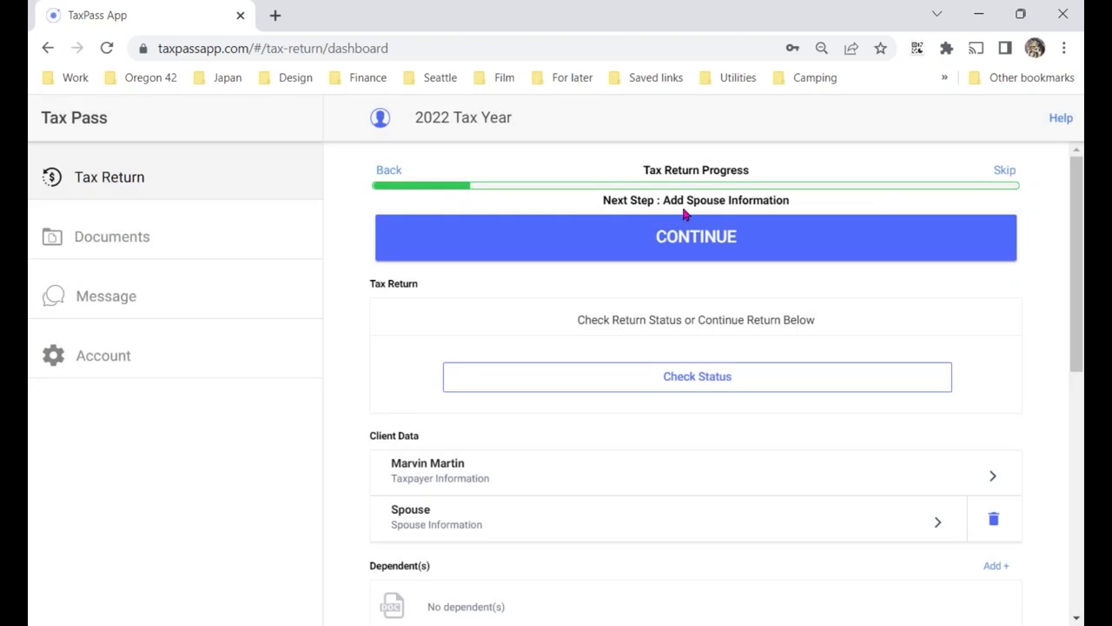
click(381, 177)
click(529, 249)
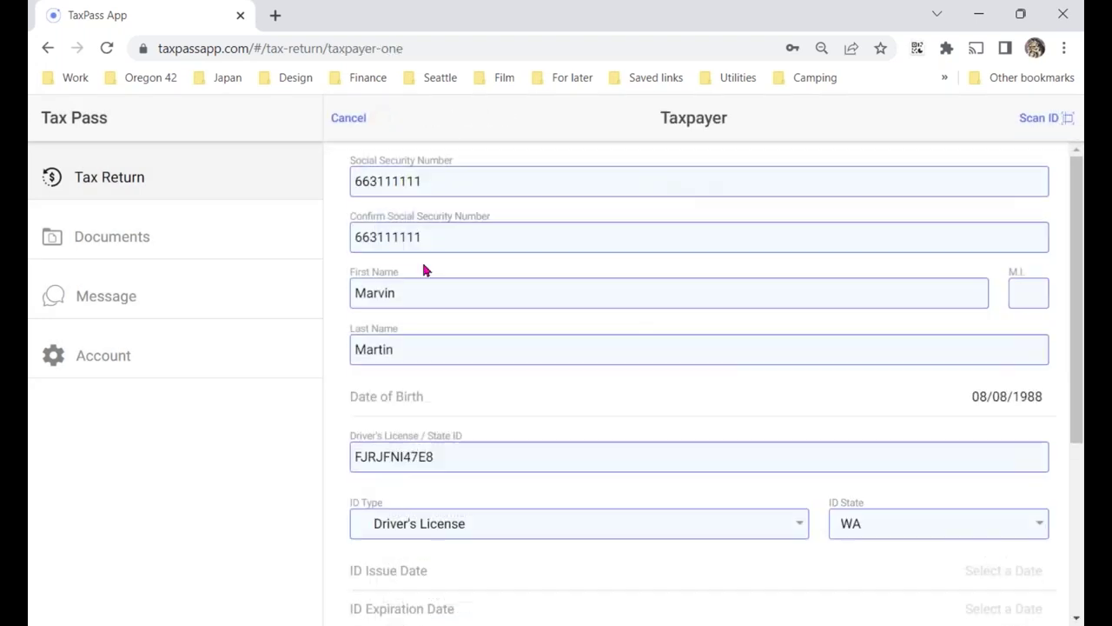
scroll(504, 452, down, 3)
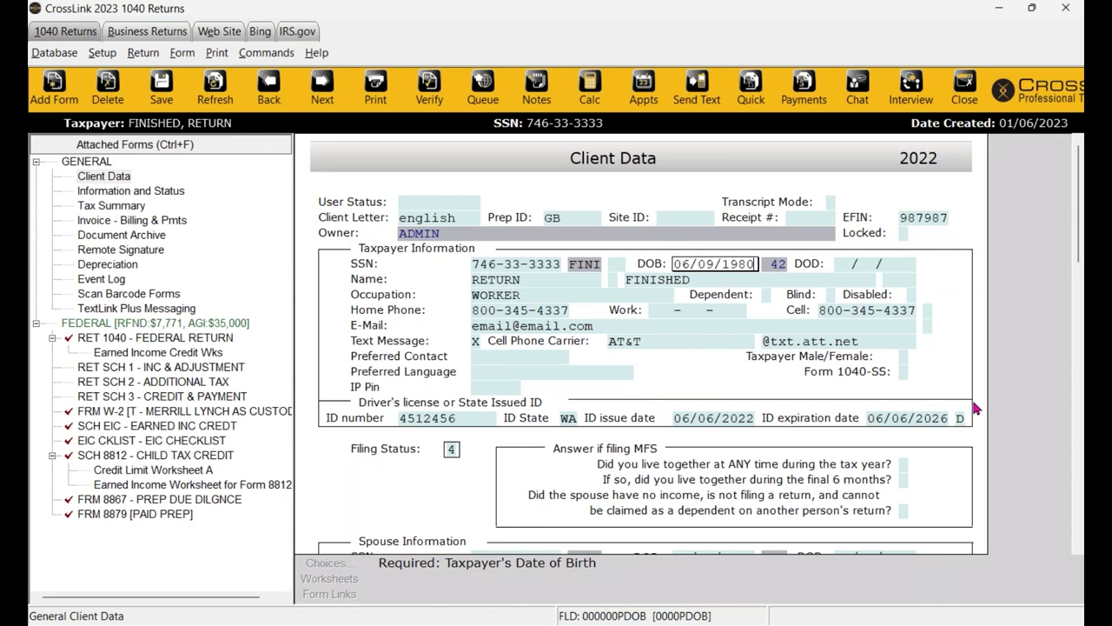
Compare taxpayer SSN and name fields with CrossLink's Client Data, then minimize Chrome.
click(130, 177)
key(Tab)
key(Tab)
key(Tab)
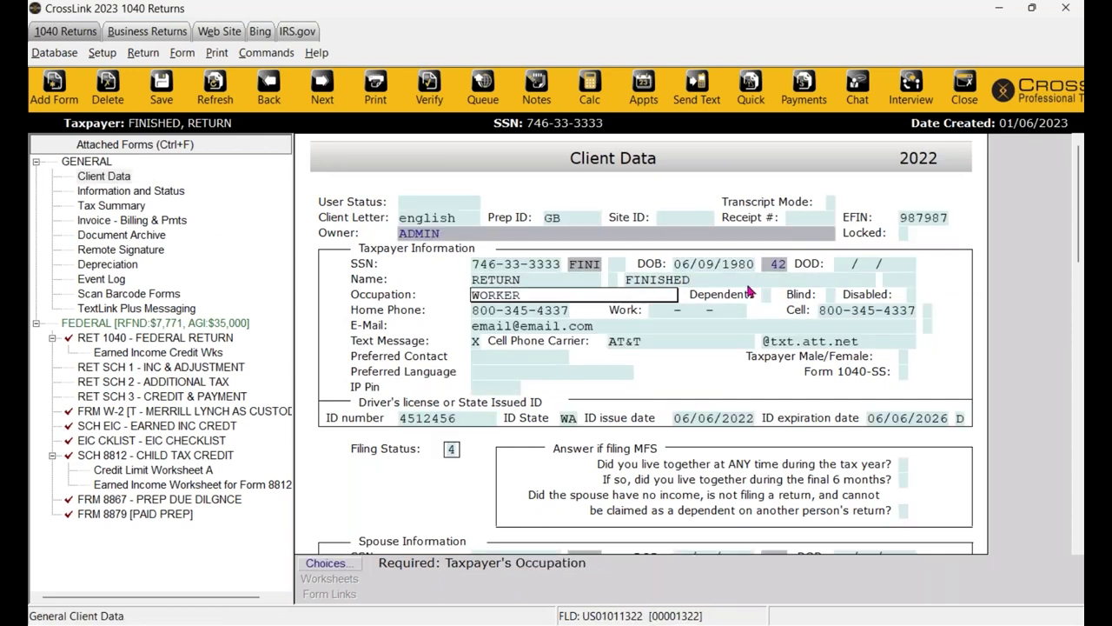
click(520, 263)
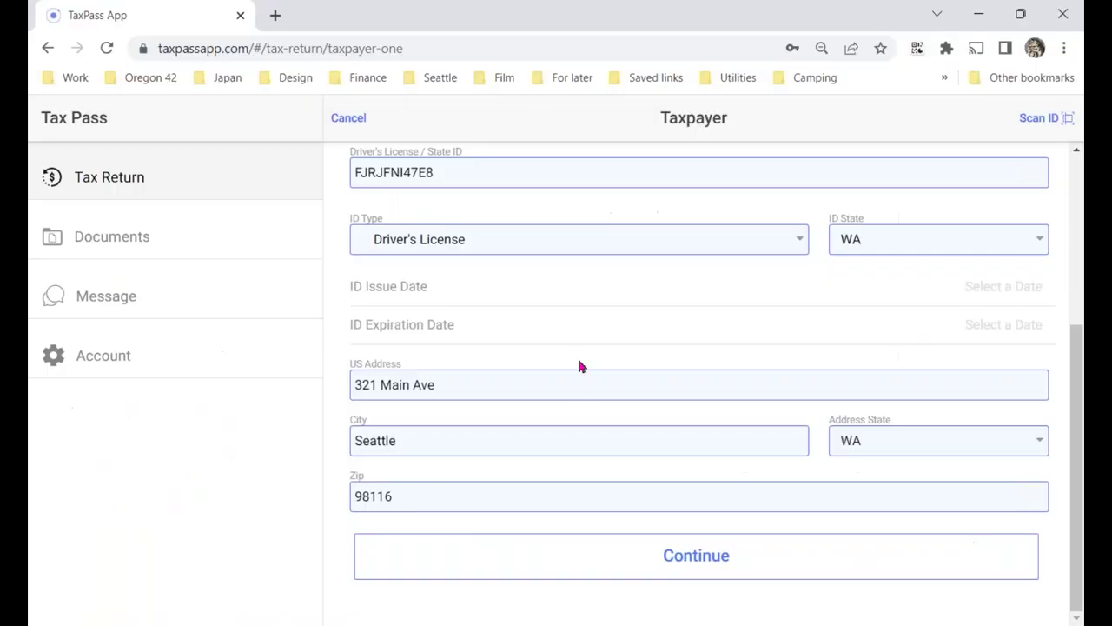
scroll(580, 366, up, 3)
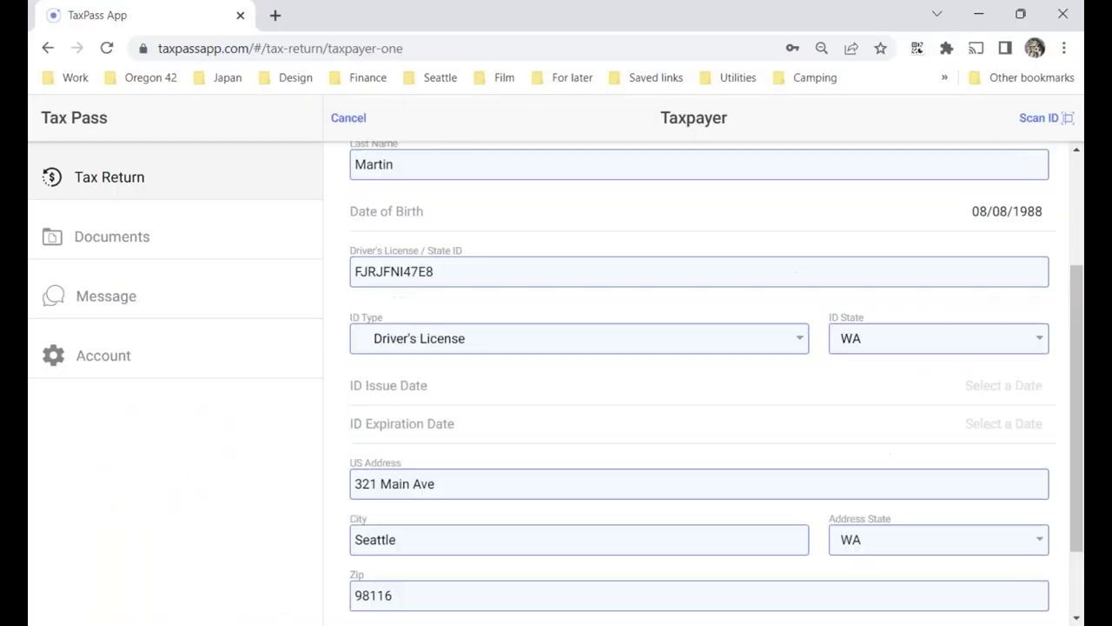
click(458, 299)
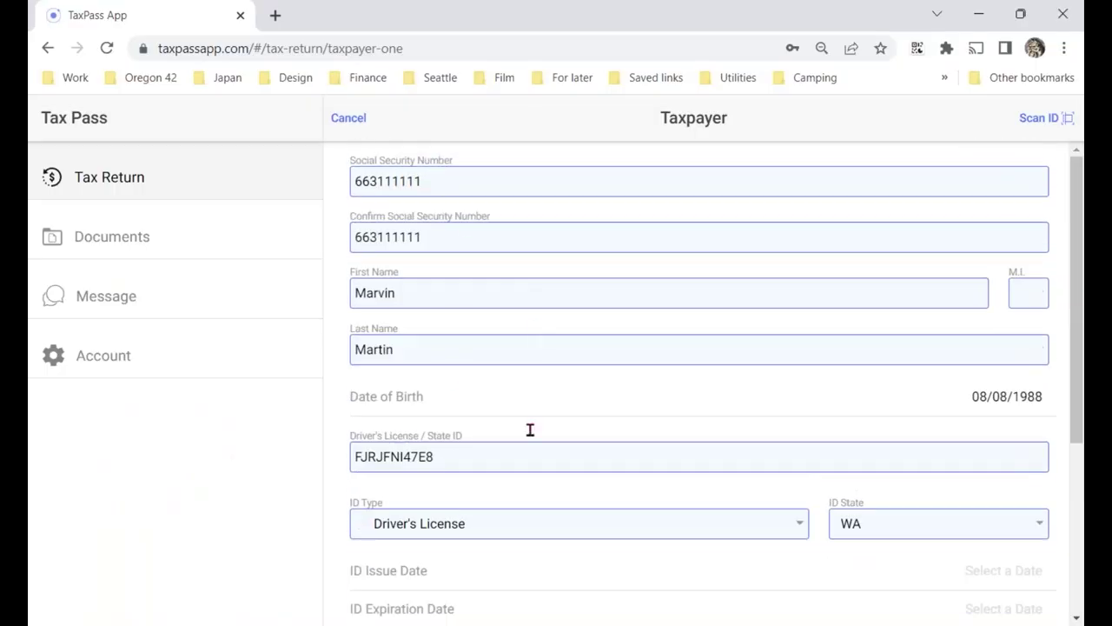
click(979, 14)
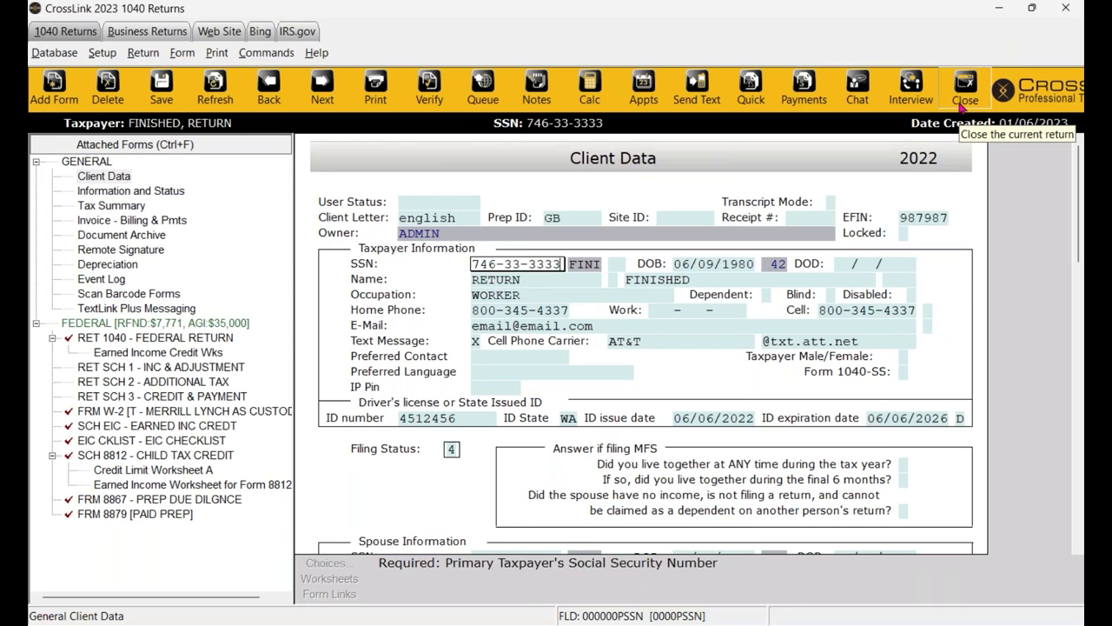
click(961, 101)
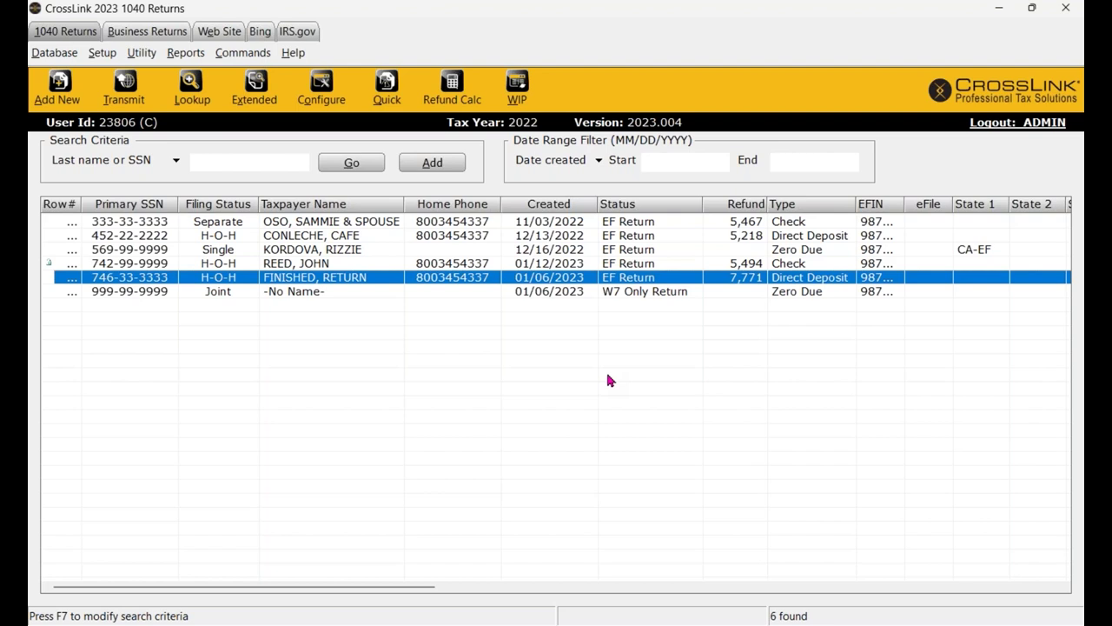
Review the user wallet's balance and payment methods in Setup > Wallet Setup, then close it.
click(106, 55)
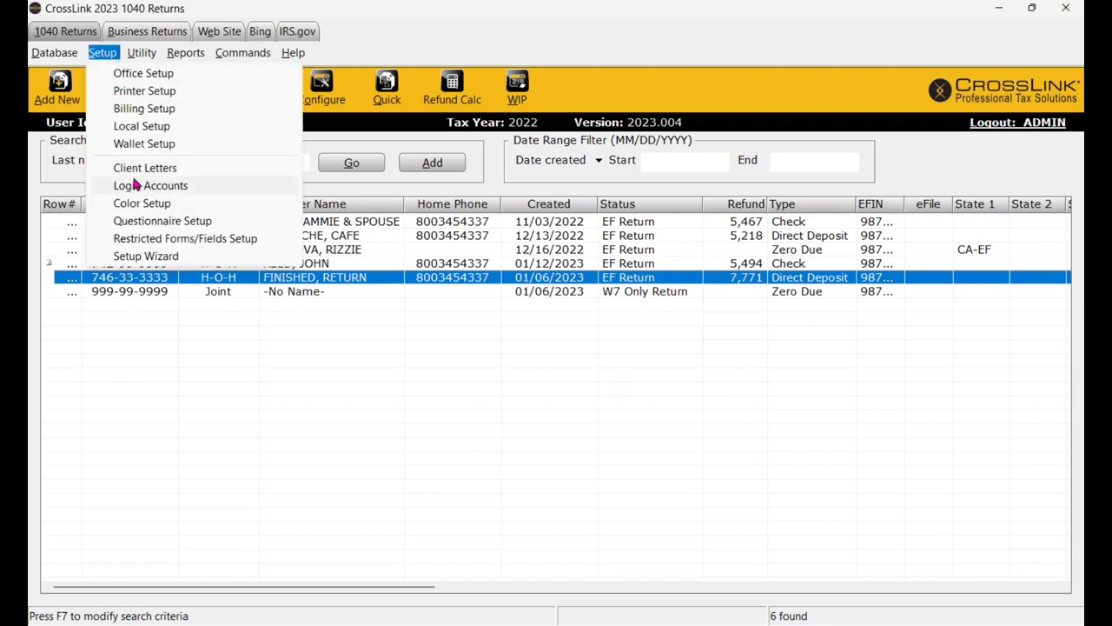
click(143, 145)
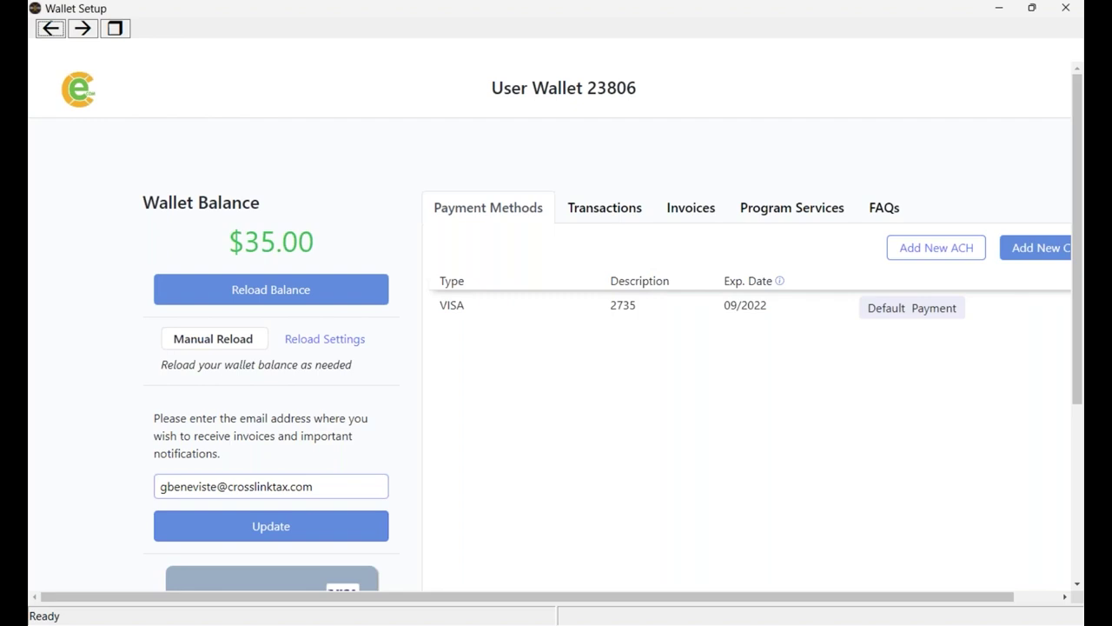
click(1064, 12)
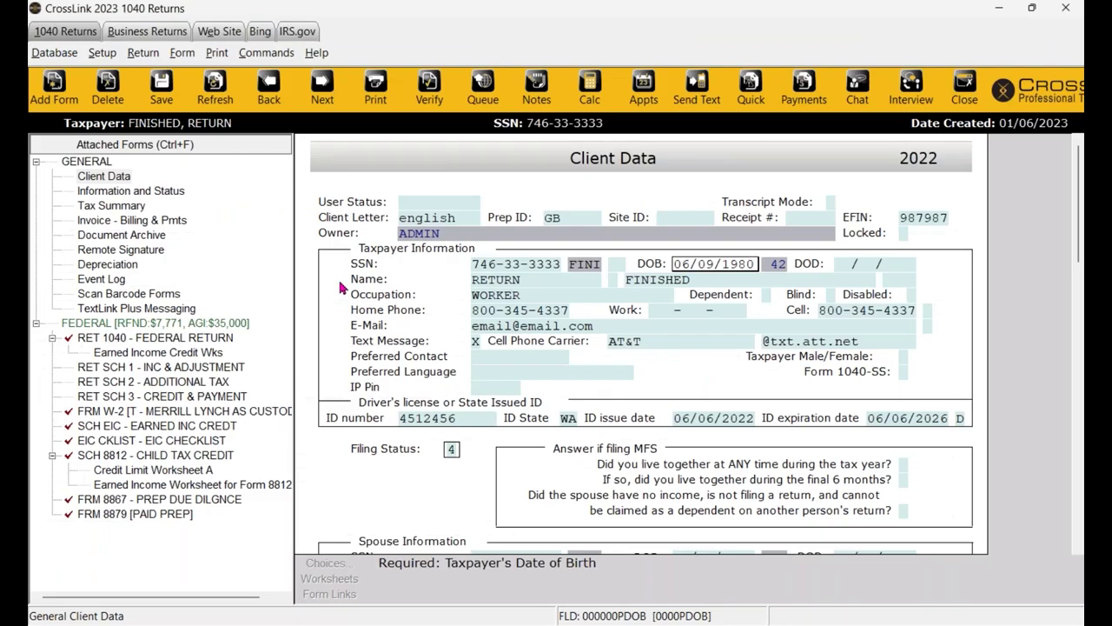
click(377, 89)
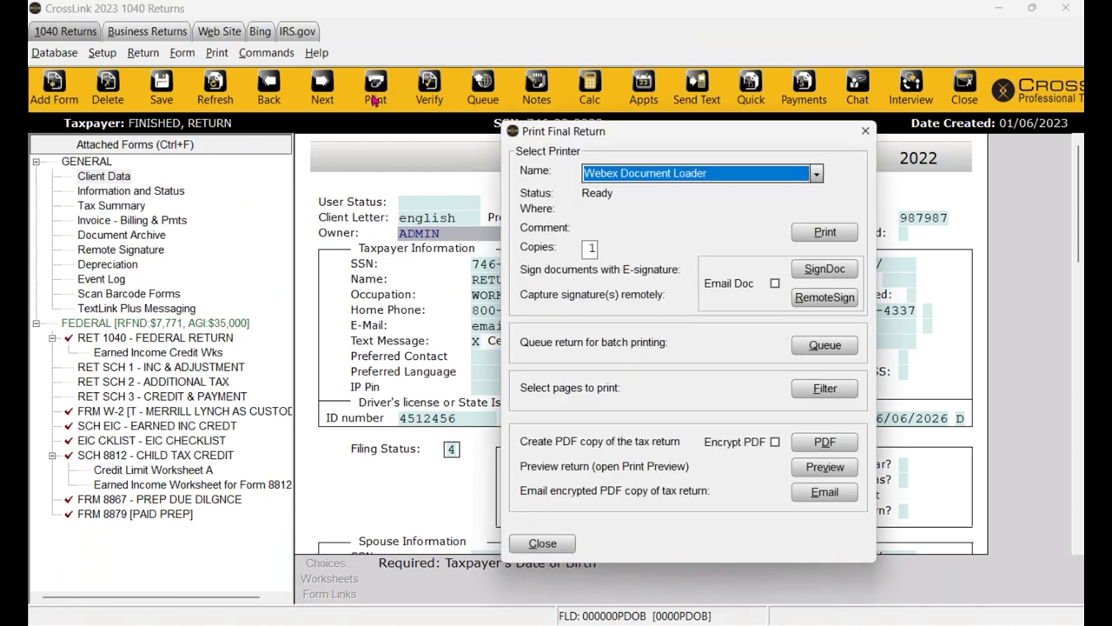
drag(561, 137, 488, 122)
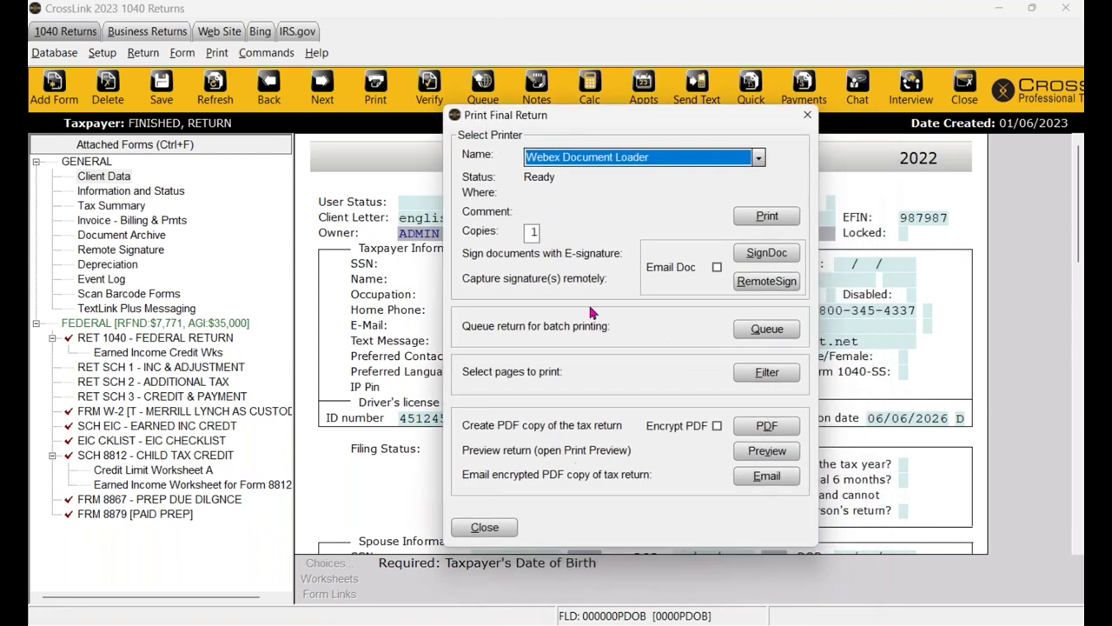
click(767, 282)
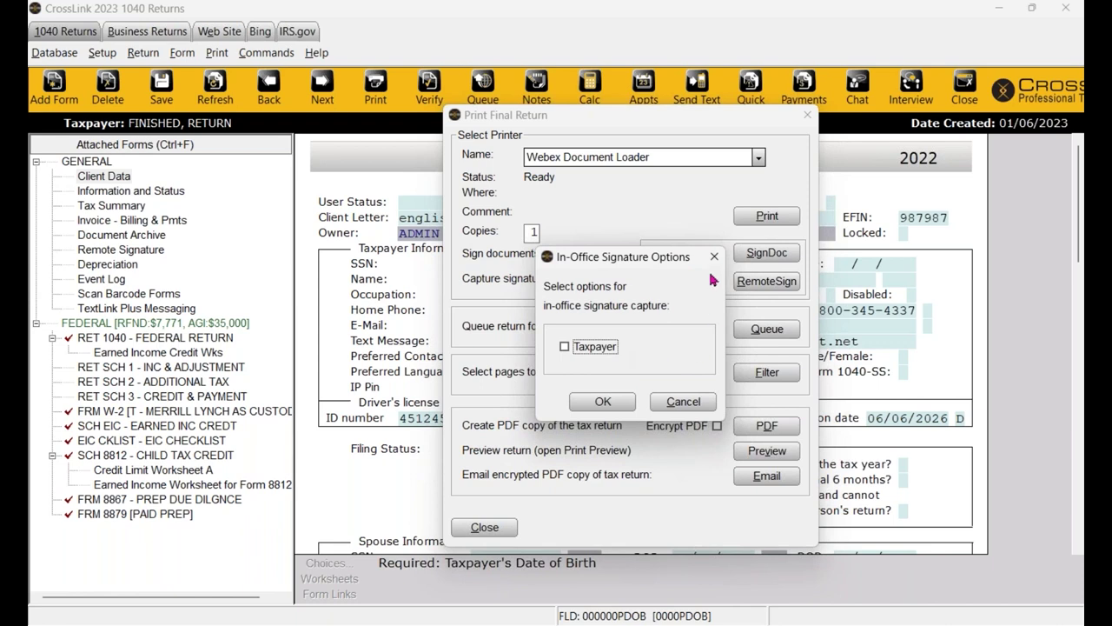
click(714, 256)
click(808, 114)
Set filing status 2 and enter the spouse's name, SSN and date of birth.
click(452, 449)
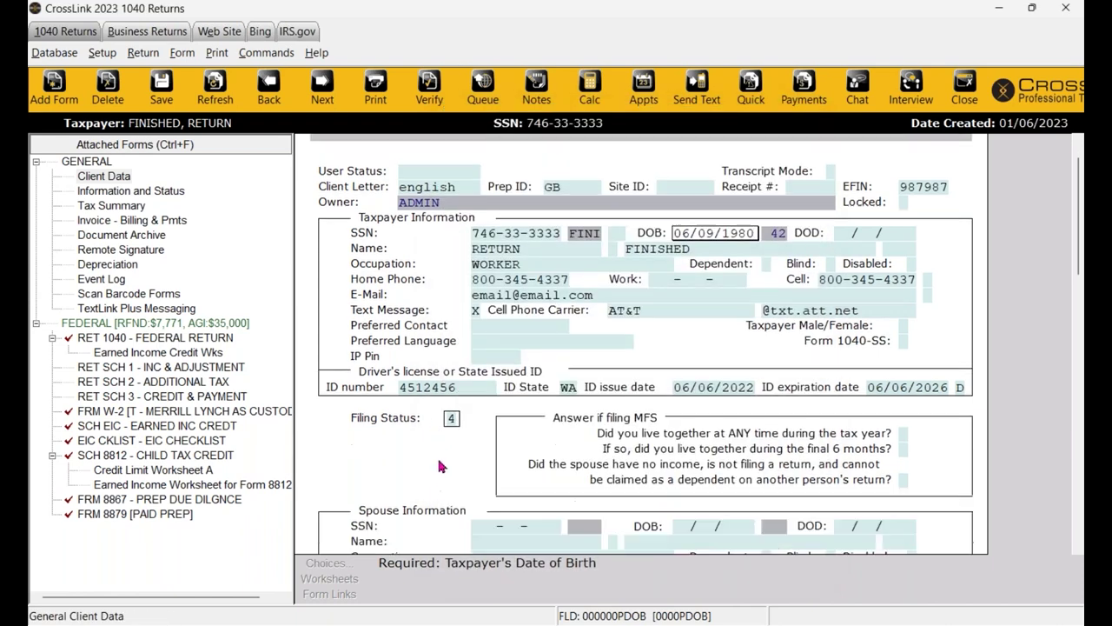
text(2)
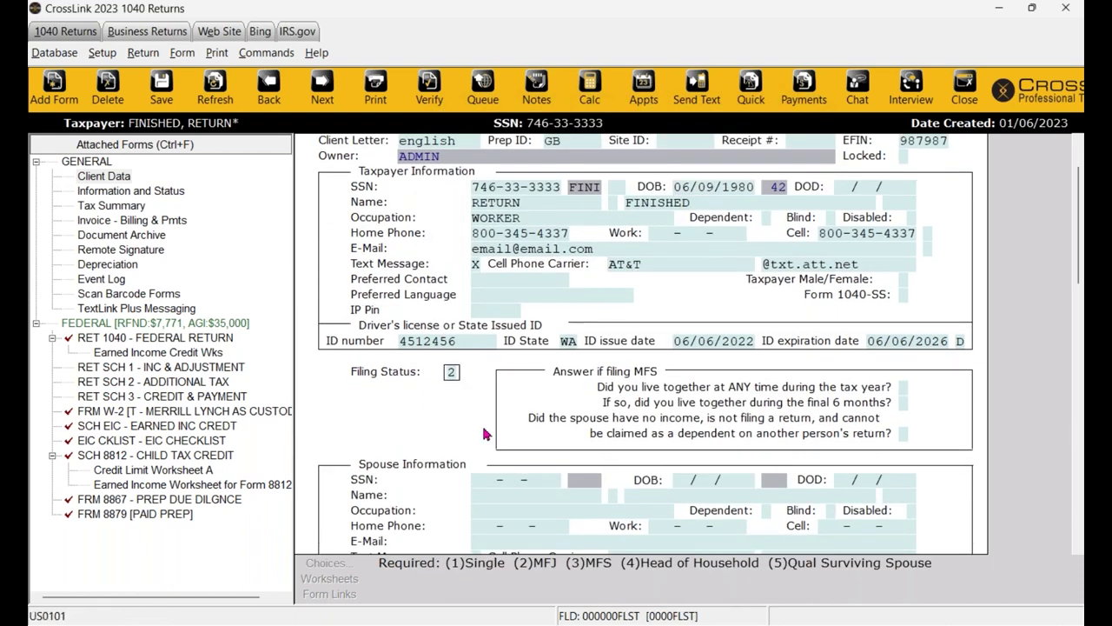
key(Return)
key(Return)
text(TEST)
key(Return)
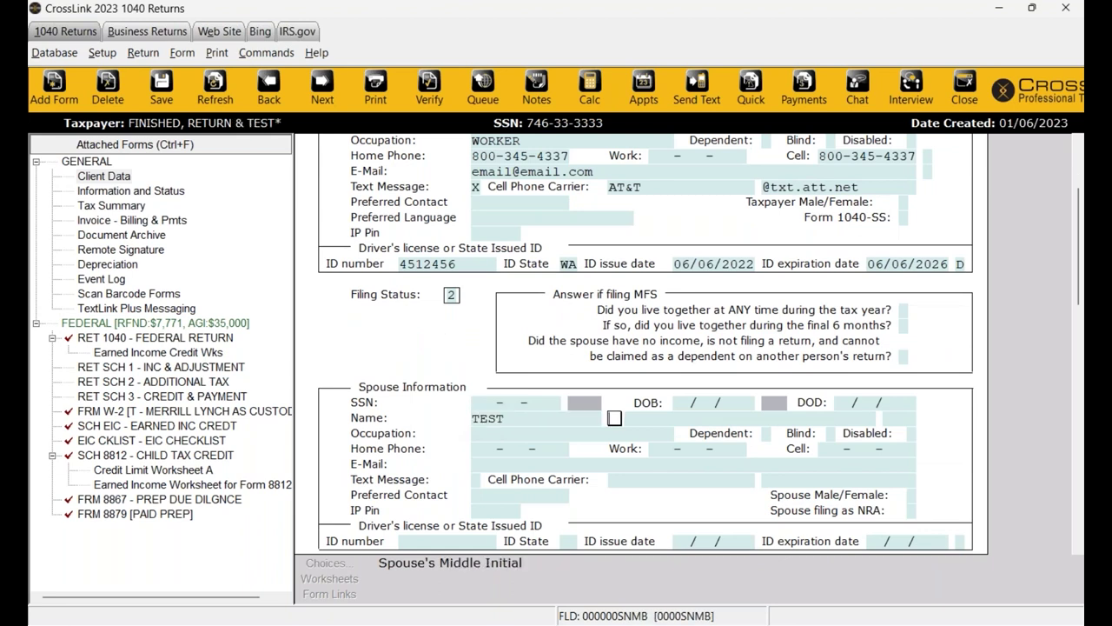
key(Return)
text(TEST)
key(Return)
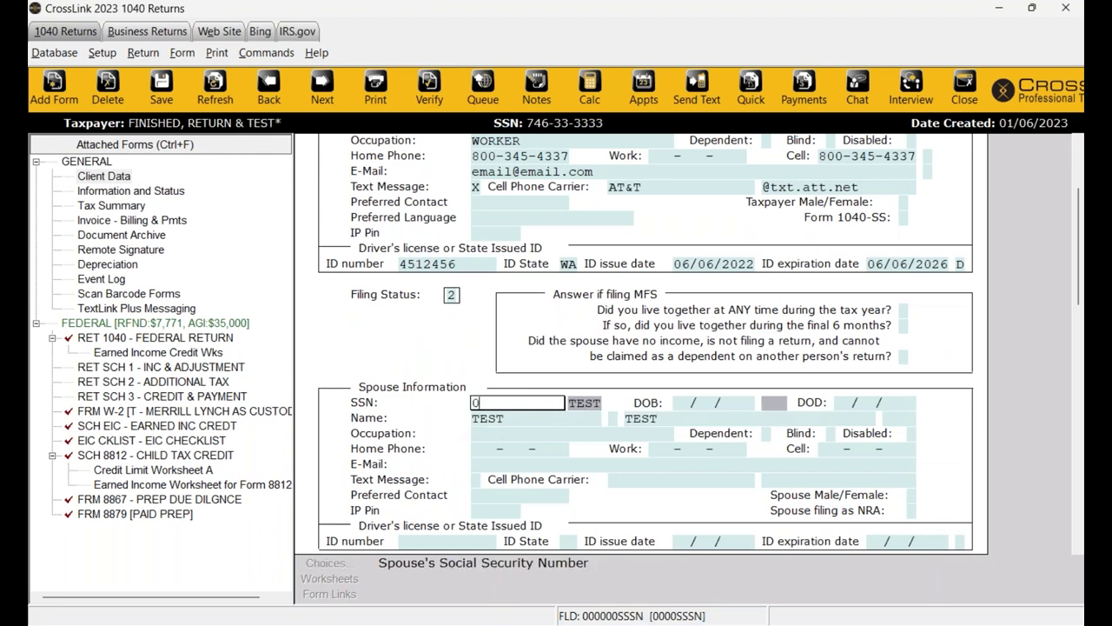
key(Return)
text(0308)
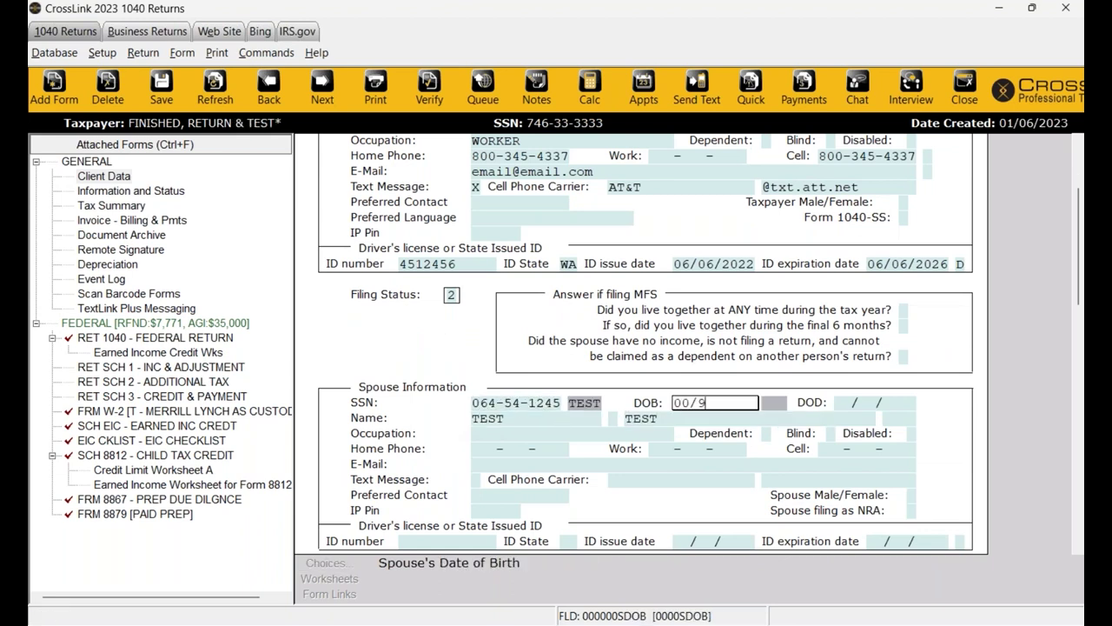
key(Return)
text(090941)
key(BackSpace)
key(BackSpace)
text(1980)
key(Return)
key(Return)
text(DSFADFS)
Record the spouse's text-message consent and enter the spouse's cell phone number.
scroll(546, 502, down, 1)
scroll(546, 502, down, 1)
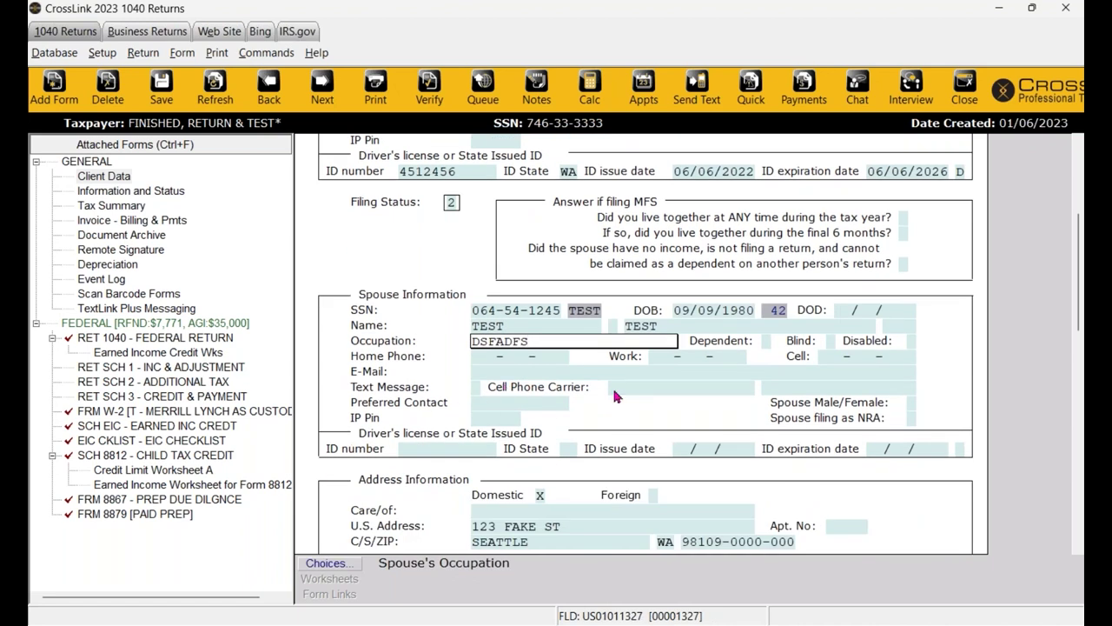
click(475, 388)
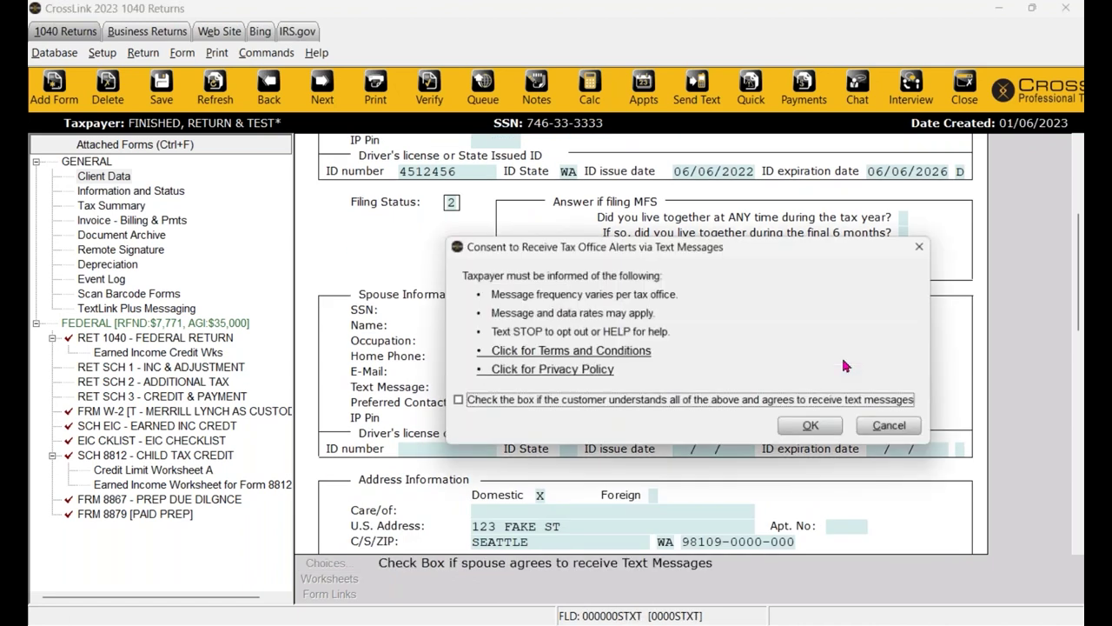
click(455, 402)
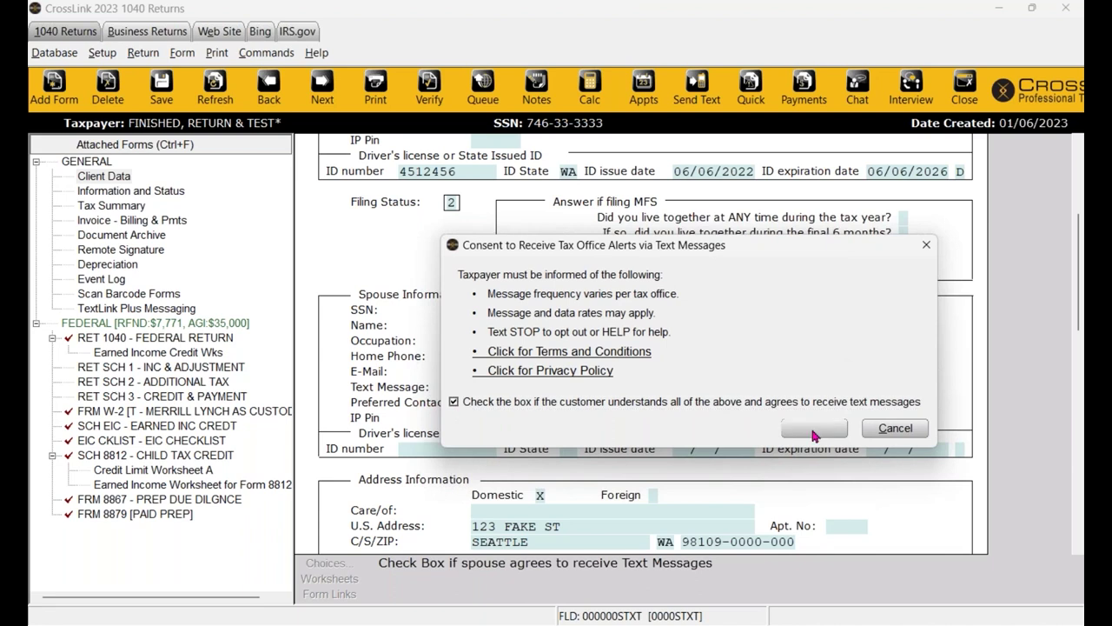
click(813, 428)
scroll(813, 339, down, 5)
click(821, 313)
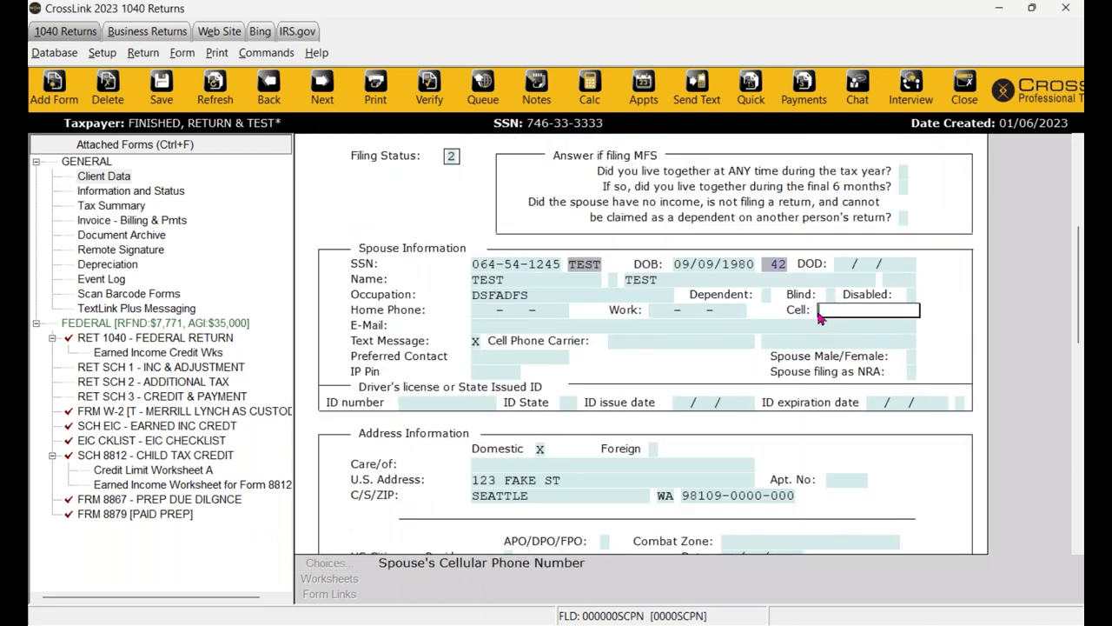
key(Return)
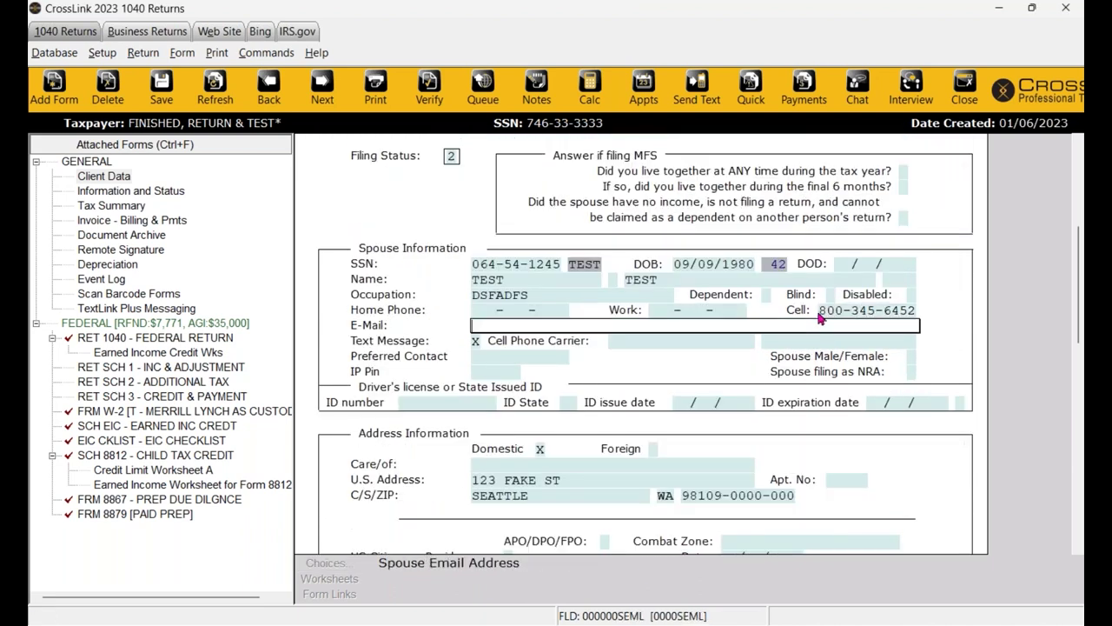
key(Return)
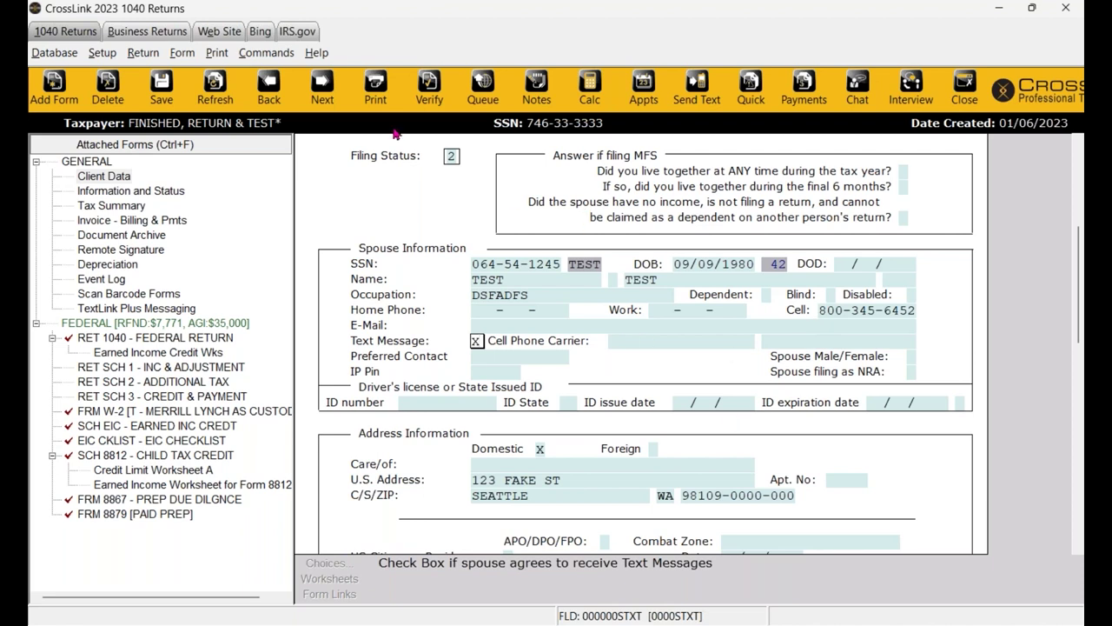
Verify the return and enter Y for the spouse's remote signature consent.
click(429, 87)
double_click(434, 153)
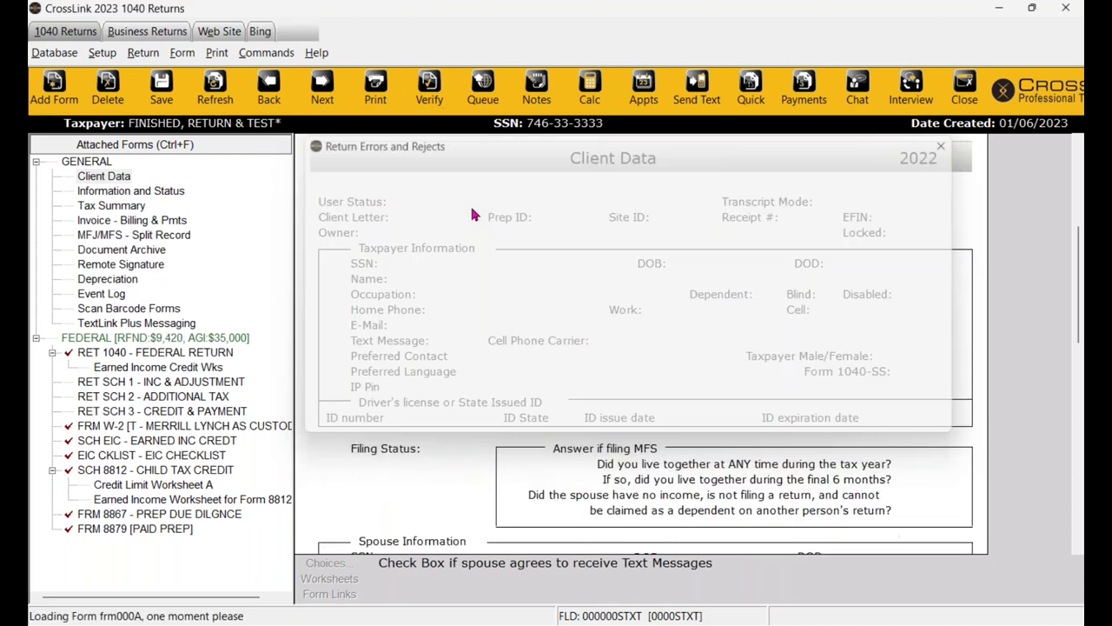
text(Y)
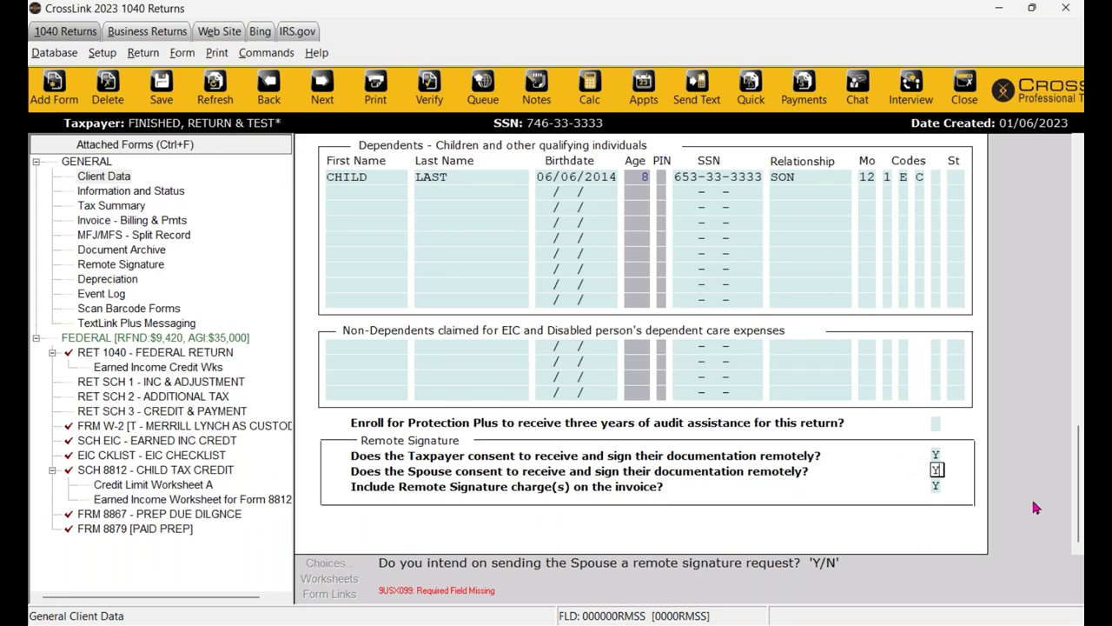
key(Return)
key(Return)
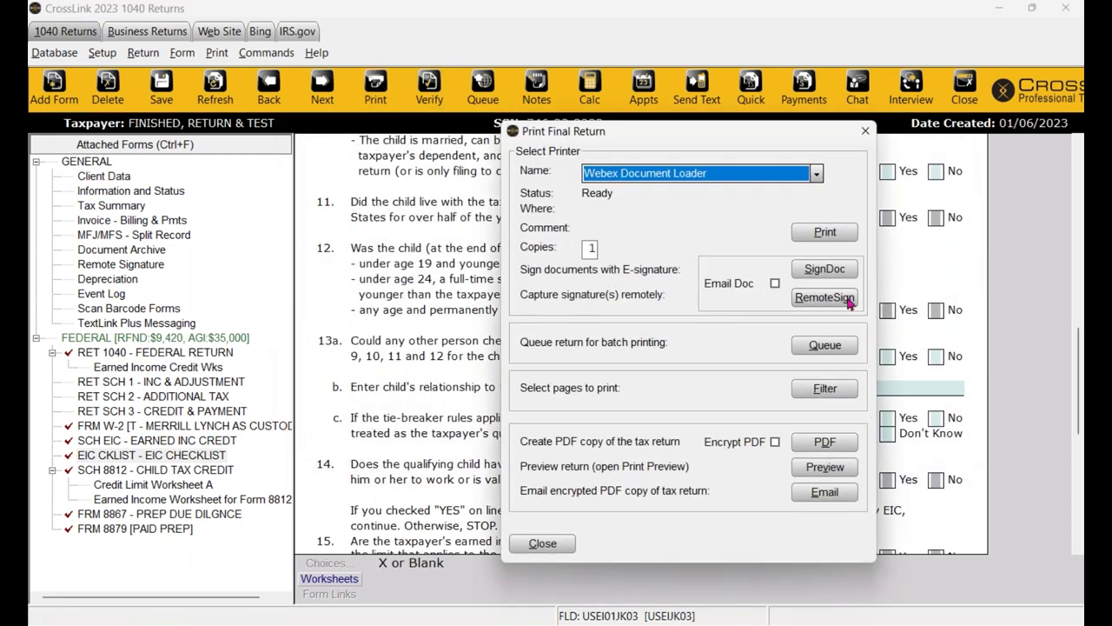
In the signature capture options, try selecting the spouse, then the taxpayer, for in-office signing.
click(819, 304)
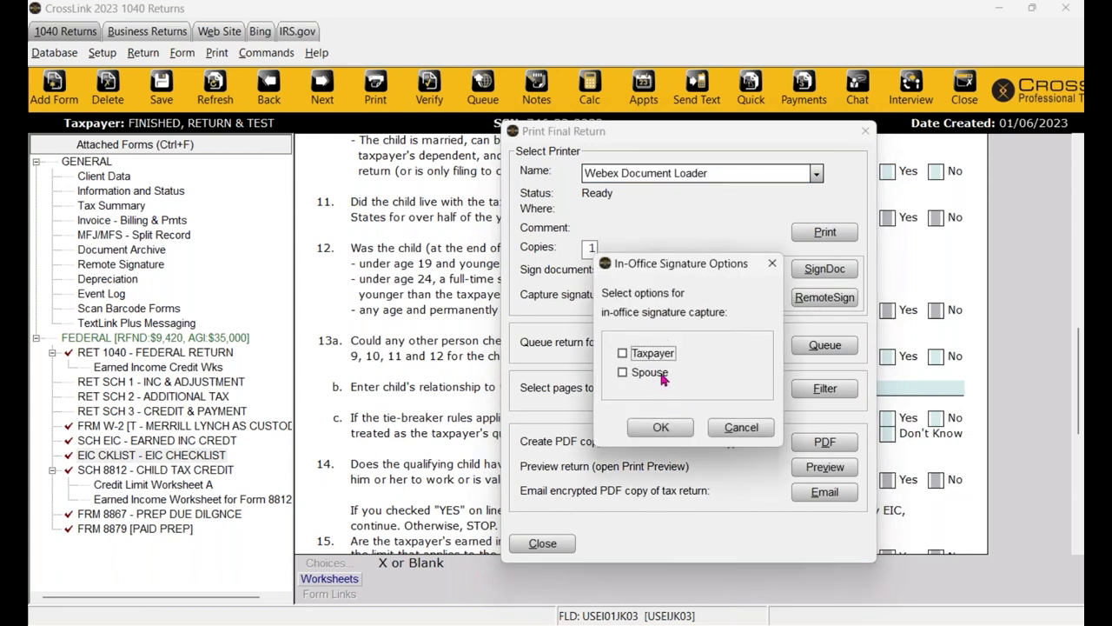
drag(722, 266, 620, 236)
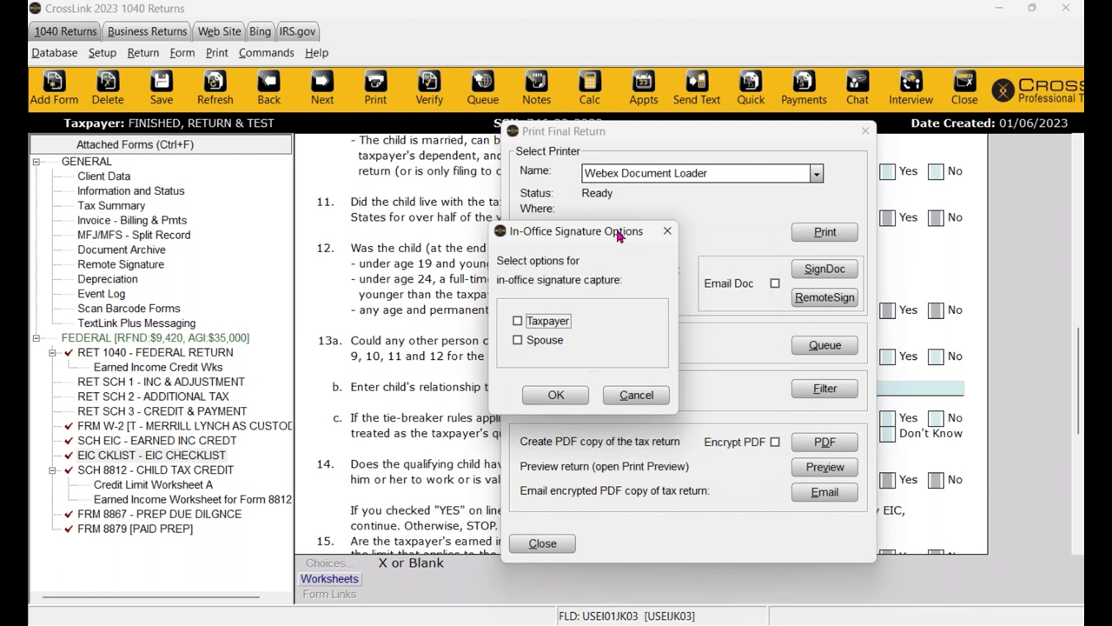
click(518, 348)
click(518, 345)
click(524, 322)
click(519, 339)
click(667, 230)
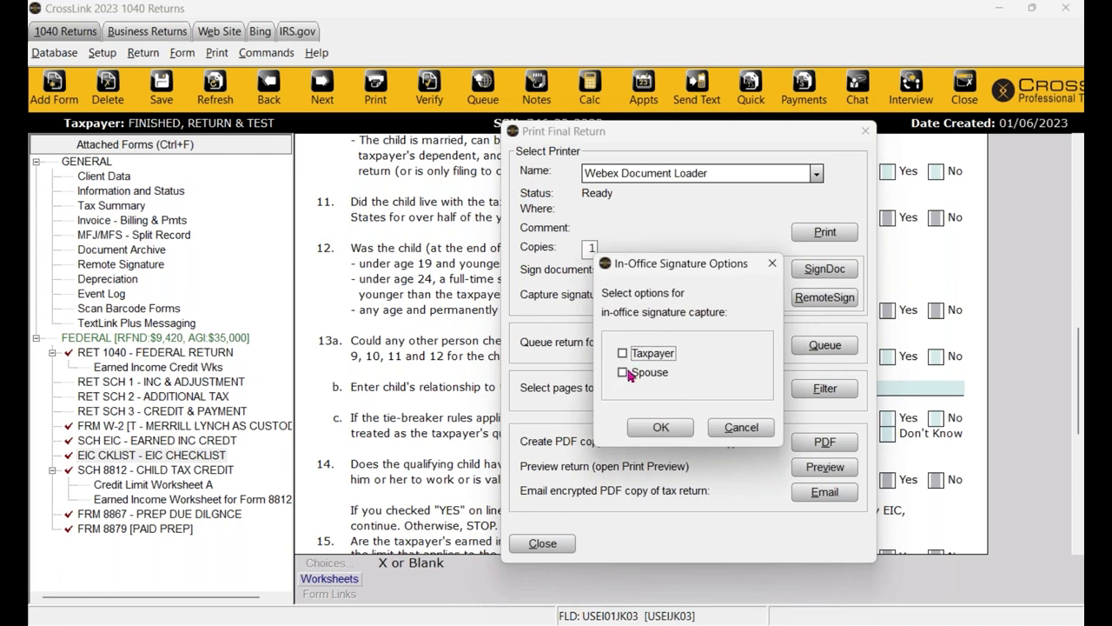
Draw and accept the taxpayer's in-office signature, then dismiss the missing spouse contact error.
click(622, 353)
click(654, 438)
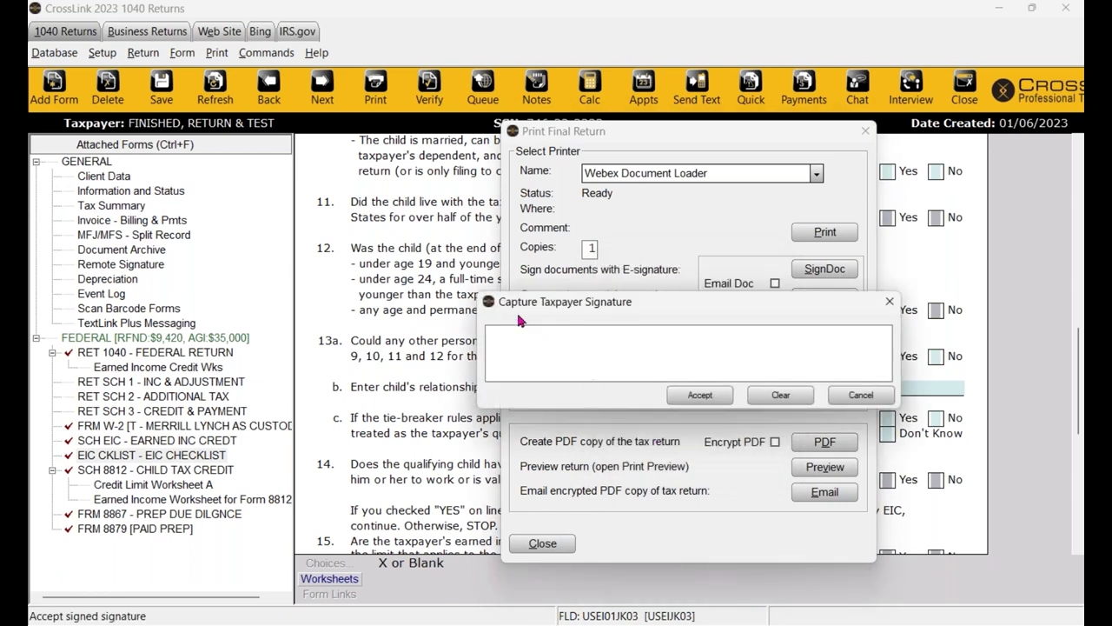
mouse_move(518, 333)
mouse_down()
mouse_move(609, 361)
mouse_move(787, 350)
mouse_up()
click(707, 397)
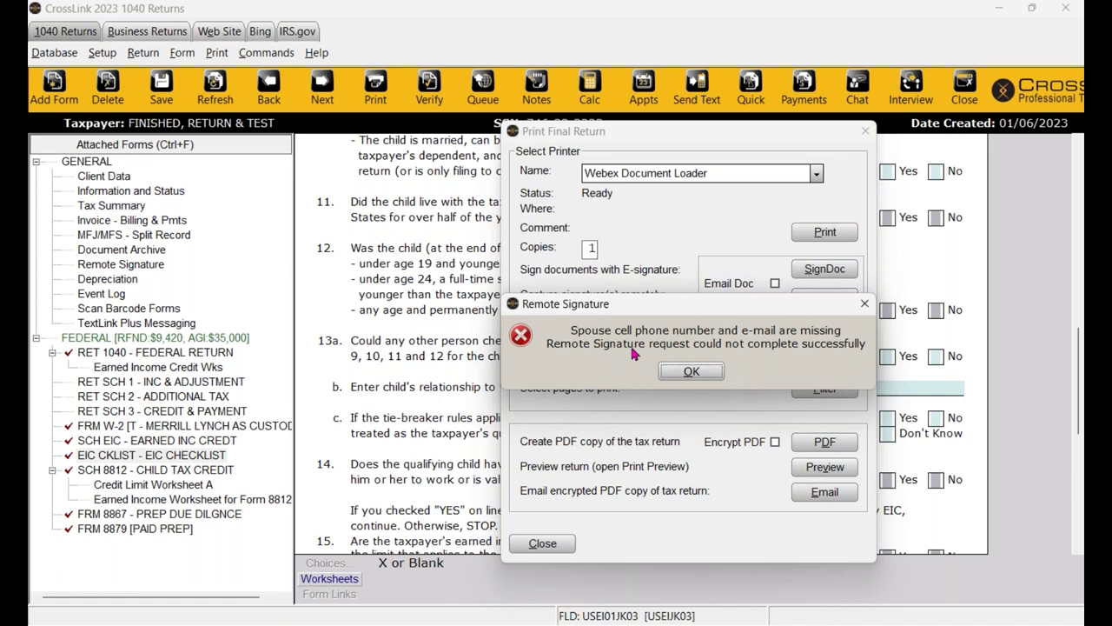
click(713, 370)
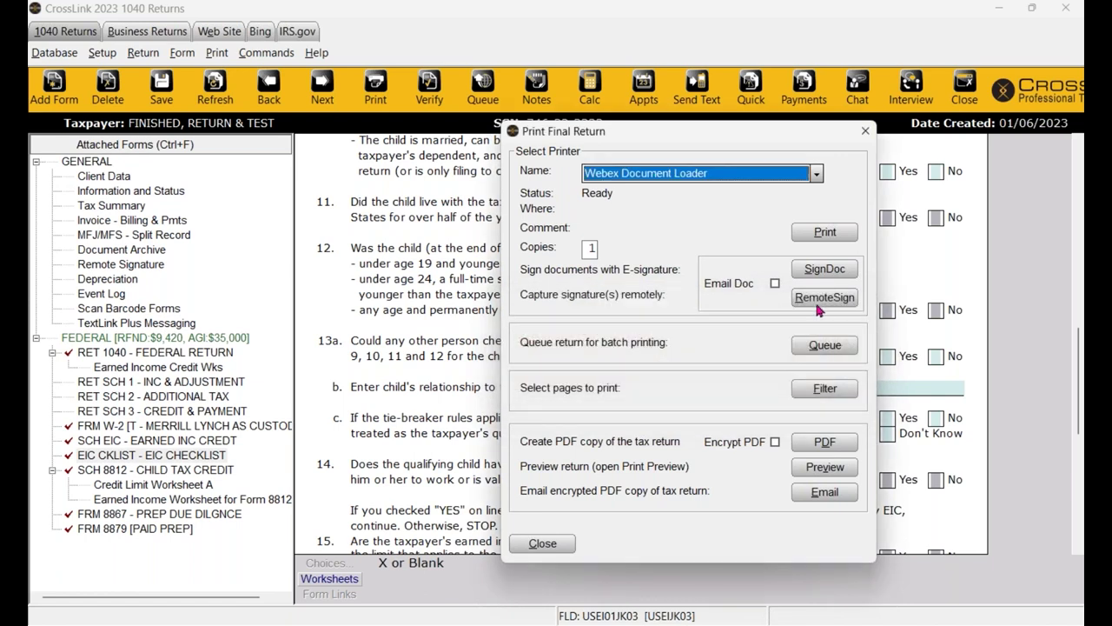
Capture and accept the spouse's in-office signature.
click(817, 298)
click(623, 372)
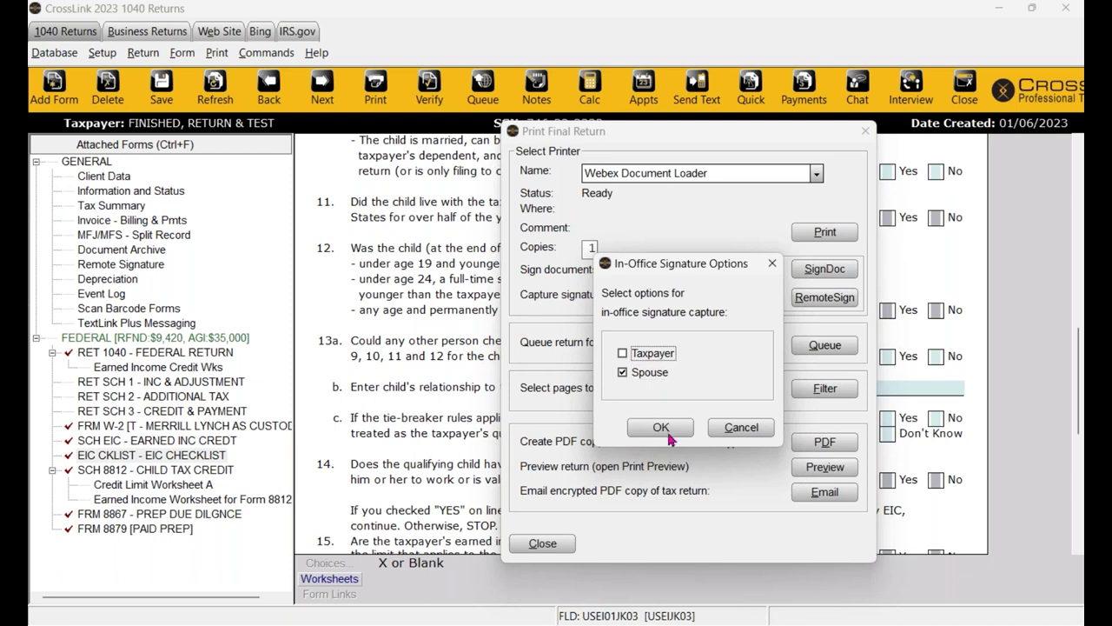
click(663, 427)
mouse_move(535, 375)
mouse_down()
mouse_move(586, 358)
mouse_move(887, 352)
mouse_up()
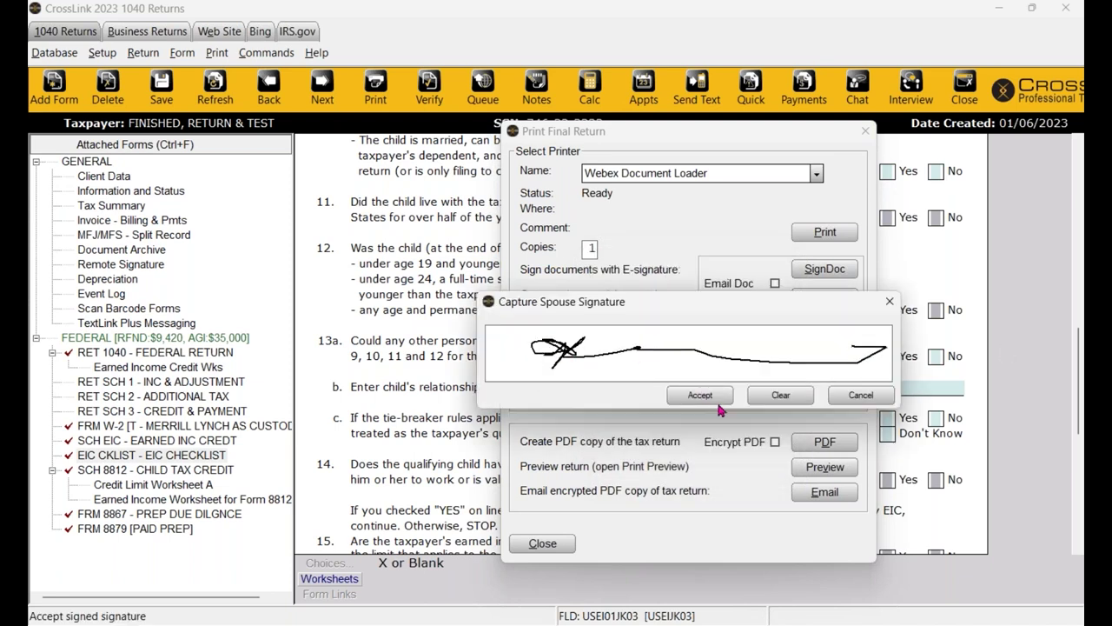
click(701, 395)
Toggle the cell phone and e-mail remote signing options, then cancel them and close Print Final Return.
click(551, 354)
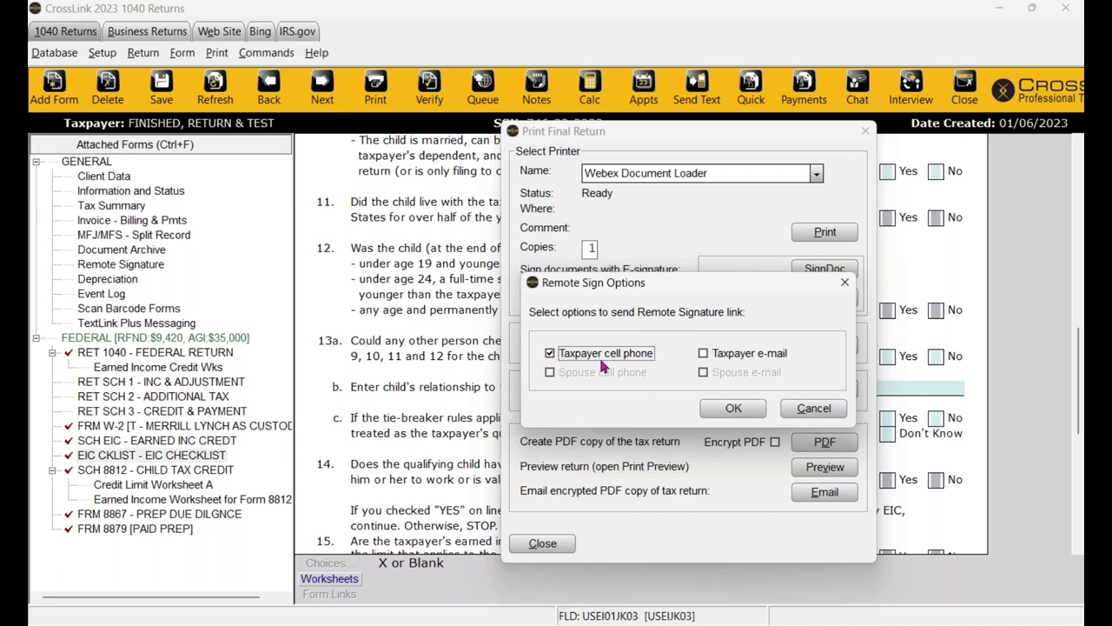
click(550, 354)
click(703, 354)
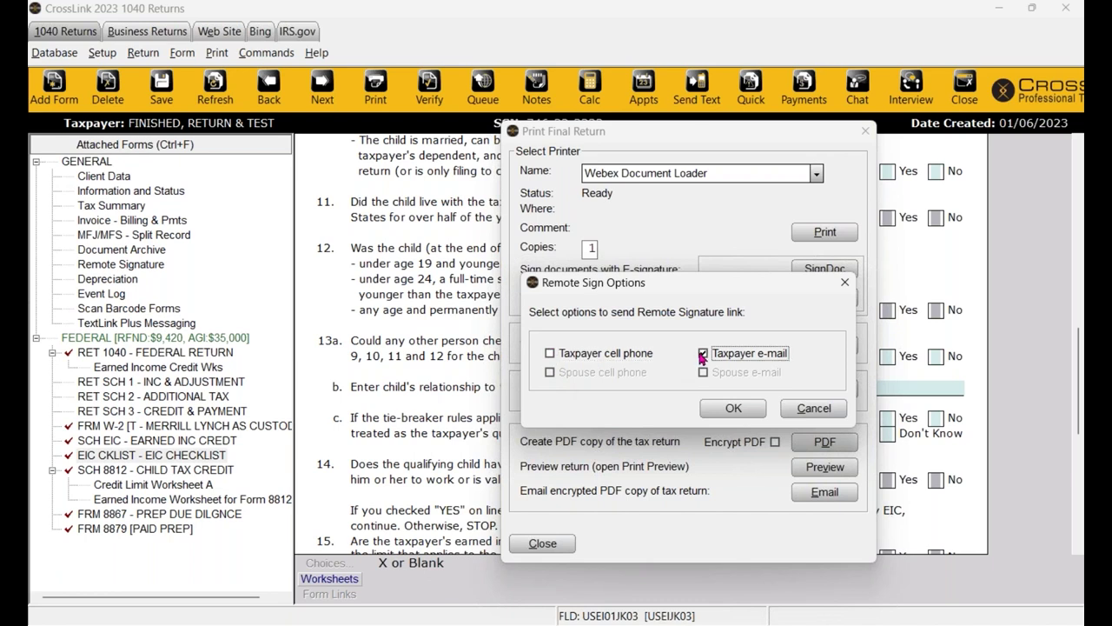
click(551, 355)
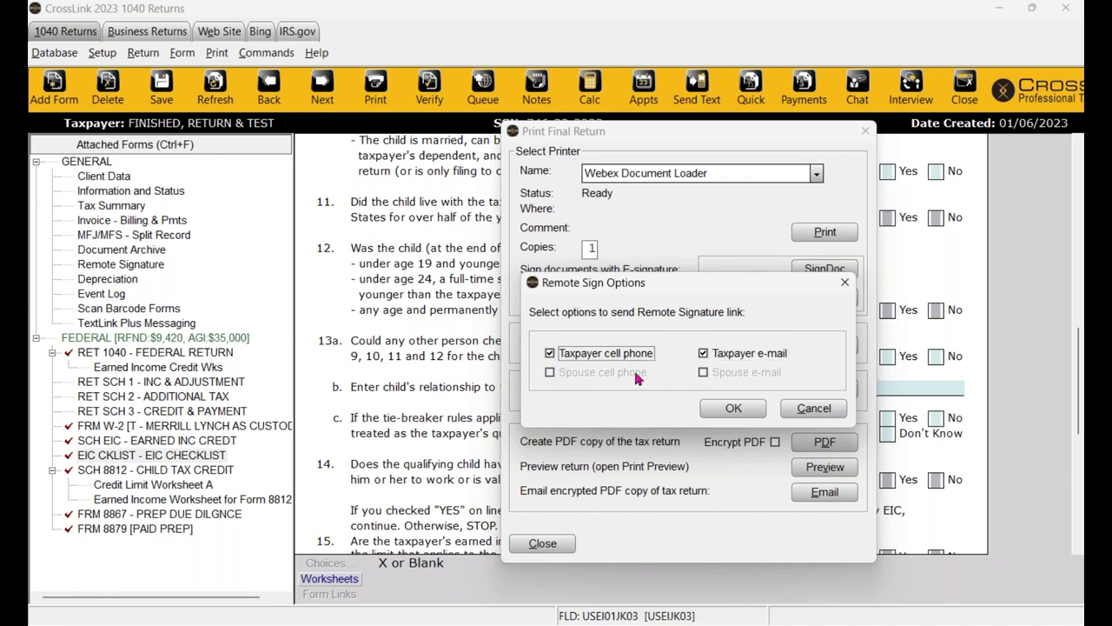
click(845, 282)
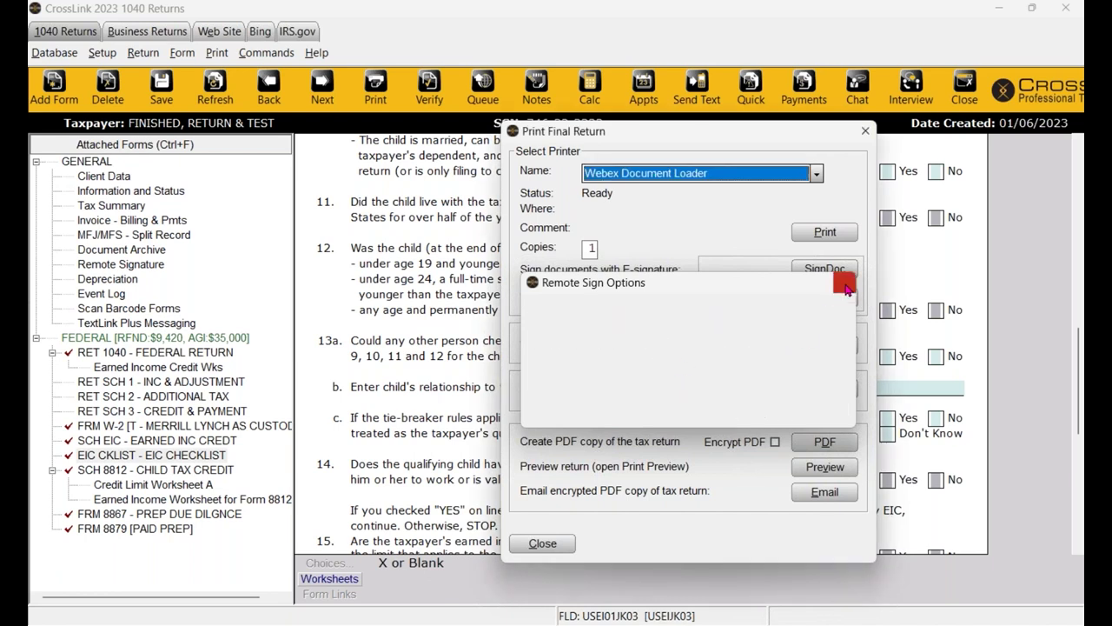
click(865, 132)
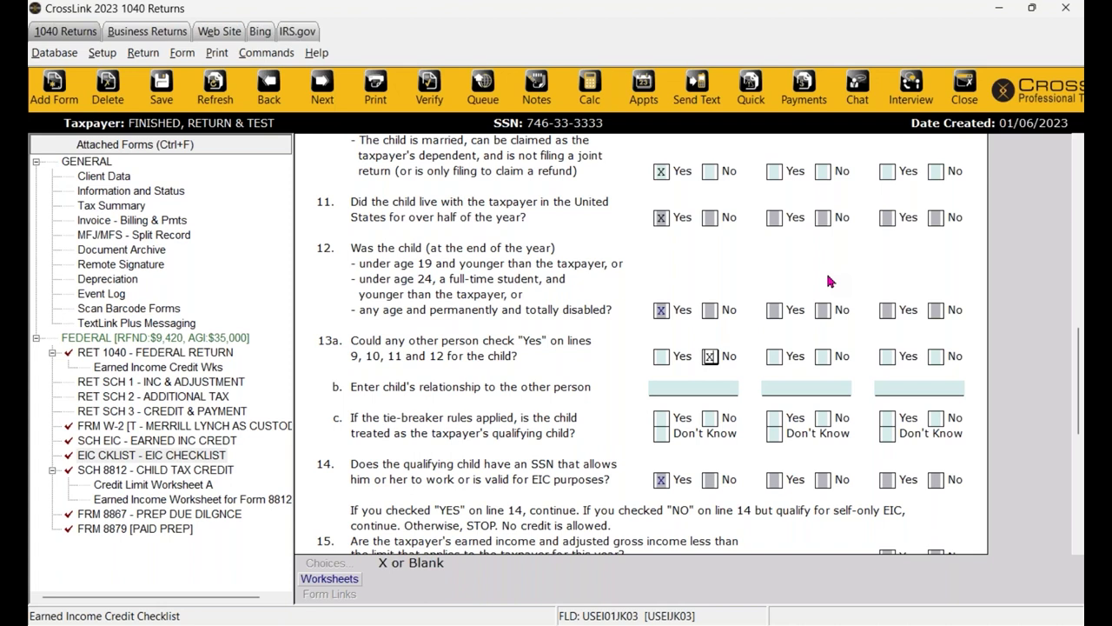
Check the Document Archive and the empty Remote Signature list, then open the Setup menu.
click(126, 252)
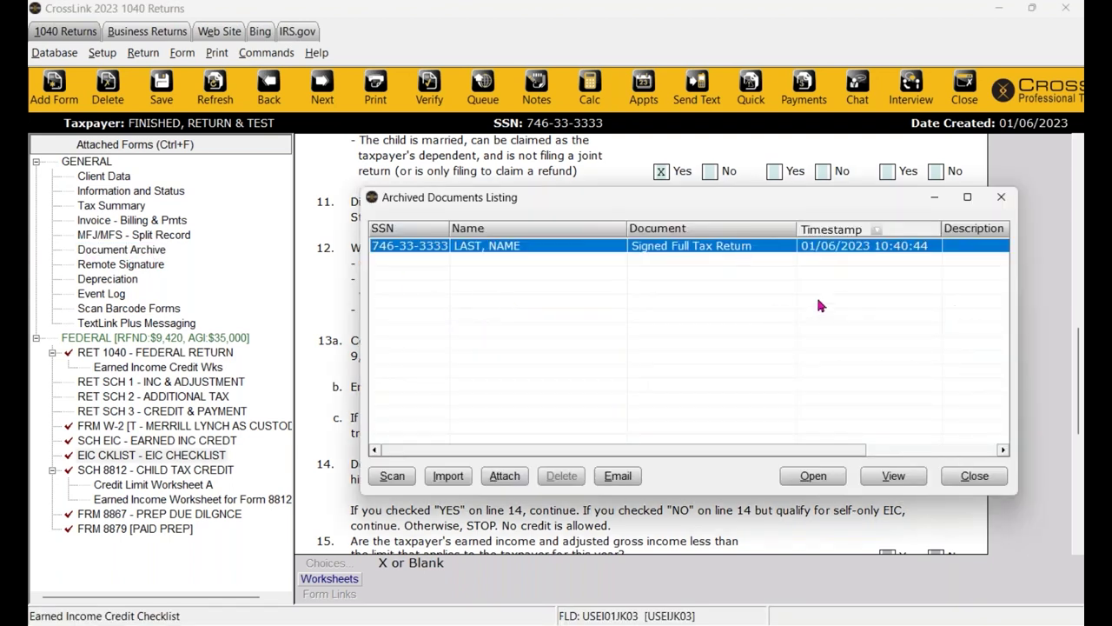
click(1001, 196)
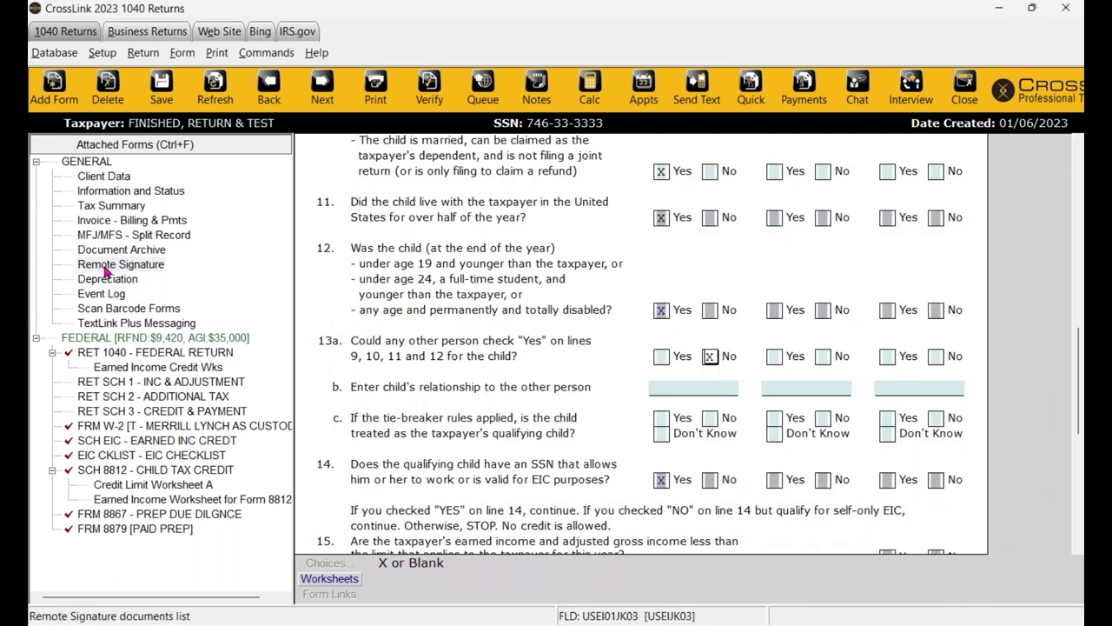
click(119, 266)
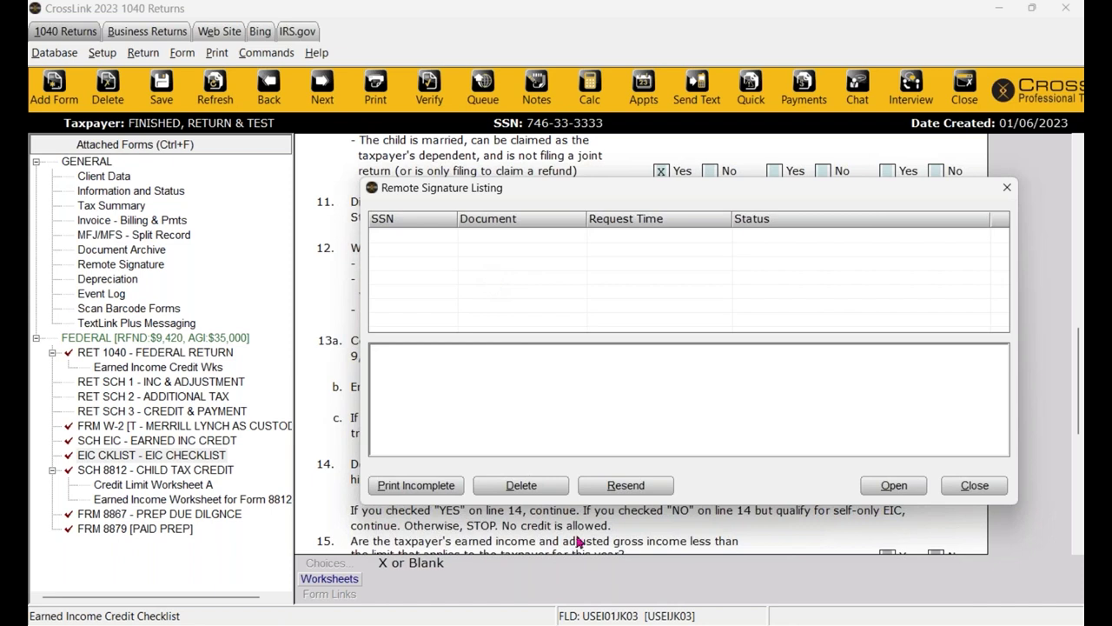
click(639, 491)
click(1007, 188)
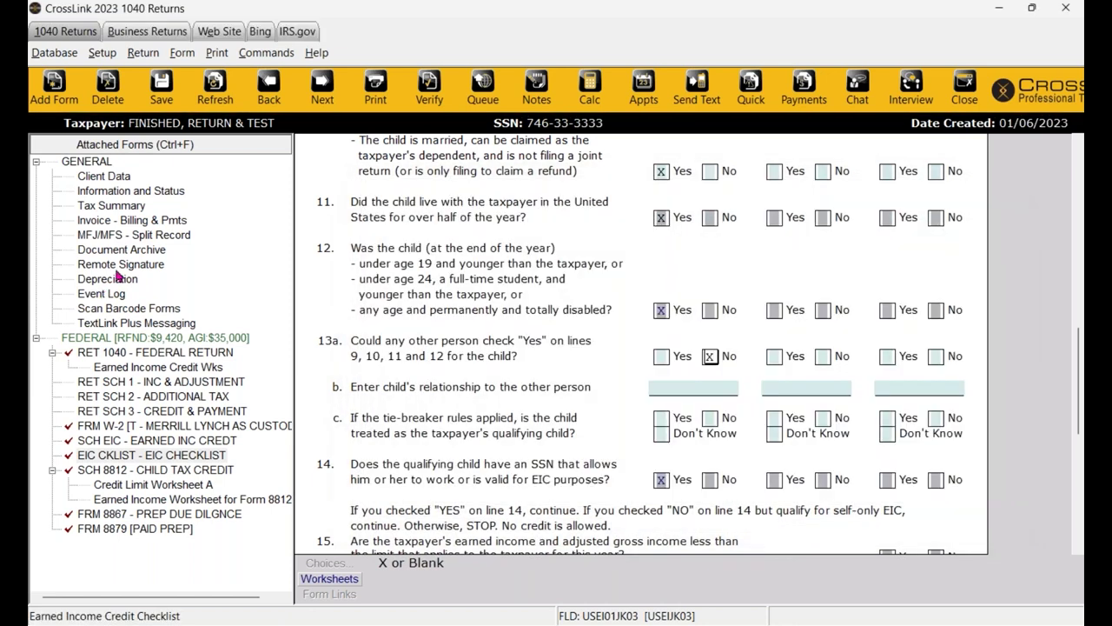
click(129, 266)
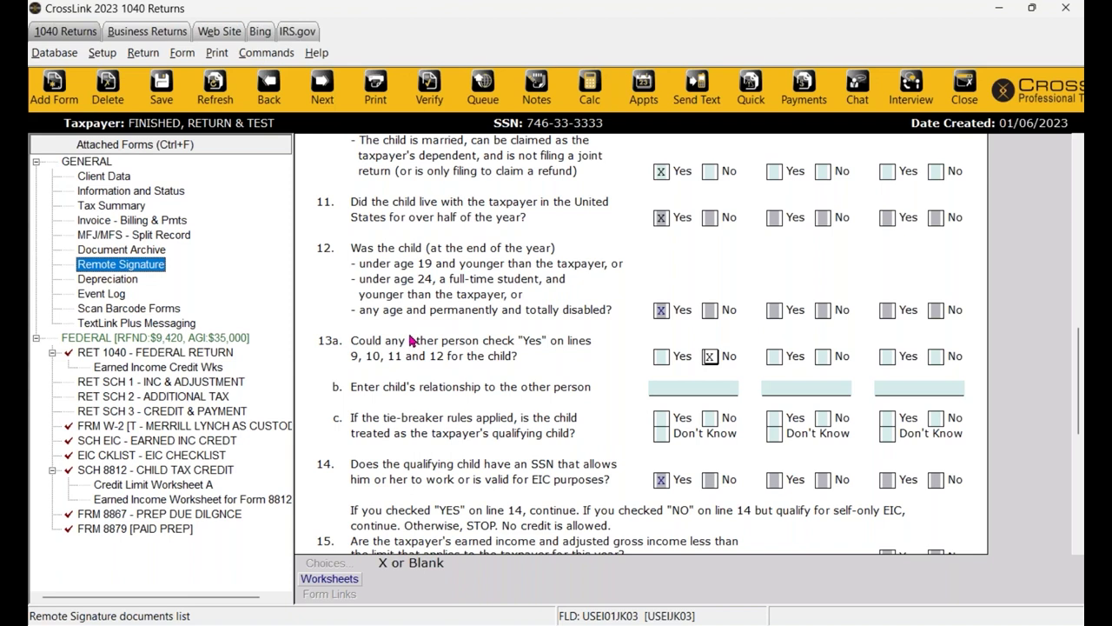
click(113, 57)
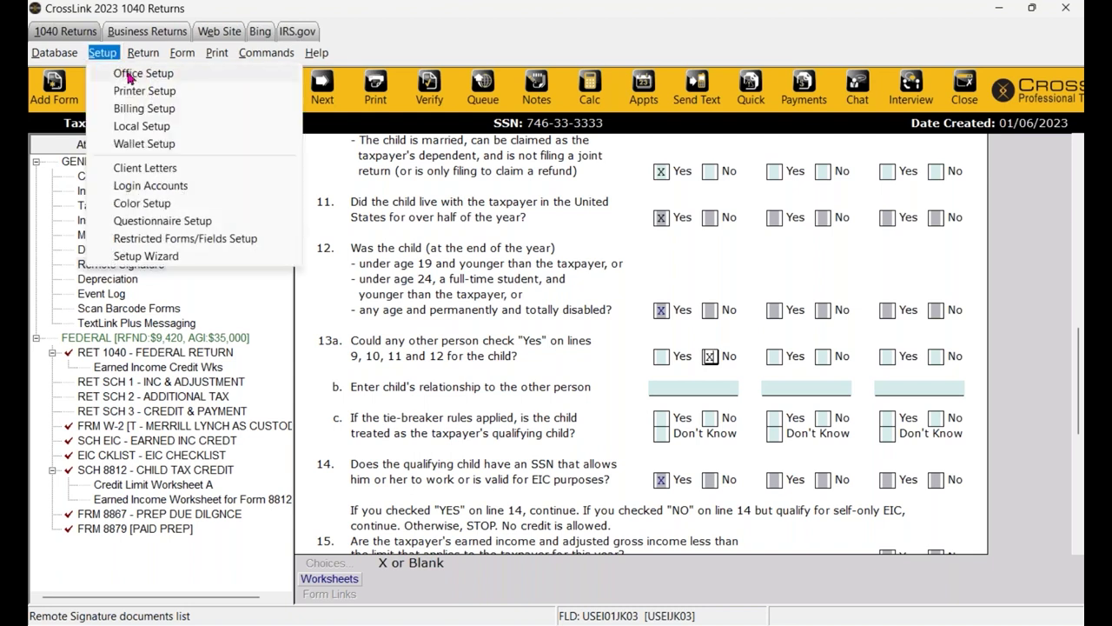
Enable 'Auto-save return when closed' on the Defaults tab of Office Setup.
click(129, 76)
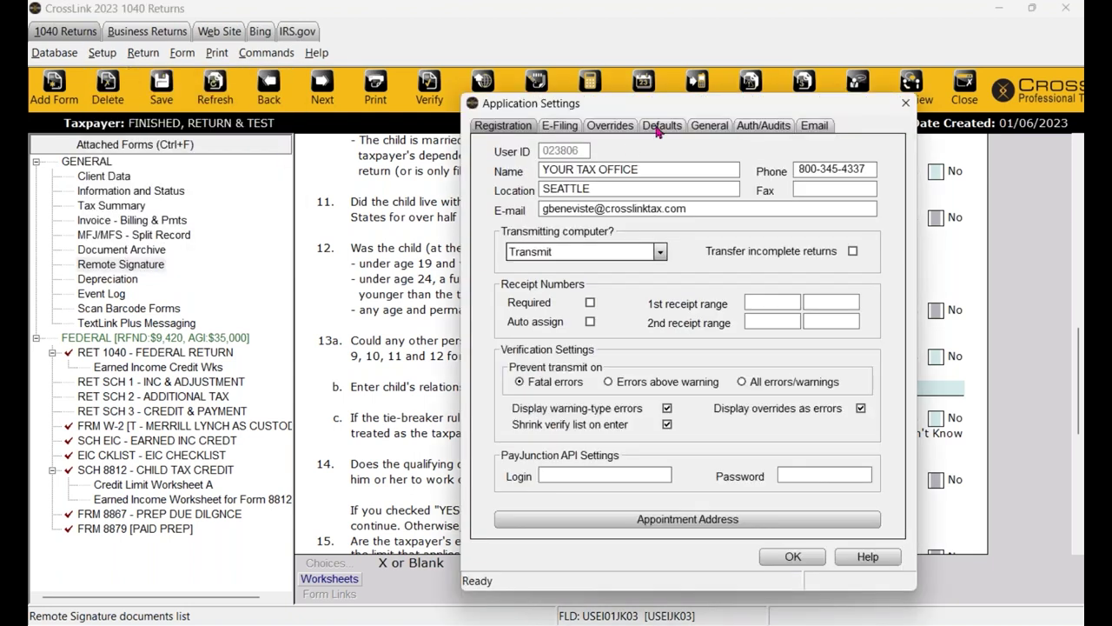
click(709, 131)
click(664, 132)
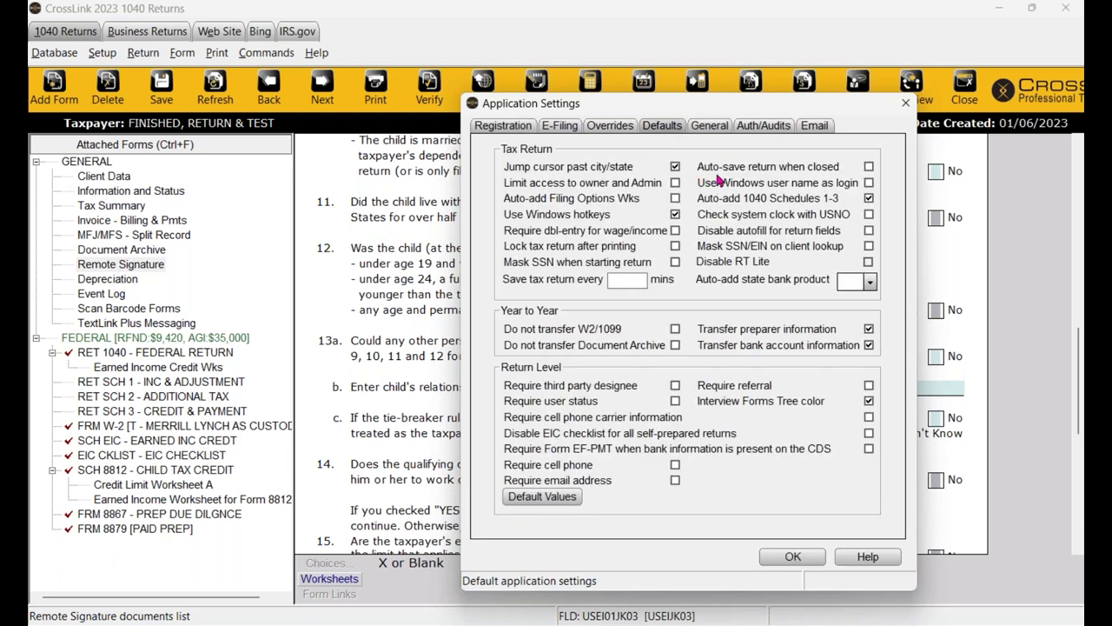
drag(718, 110, 610, 105)
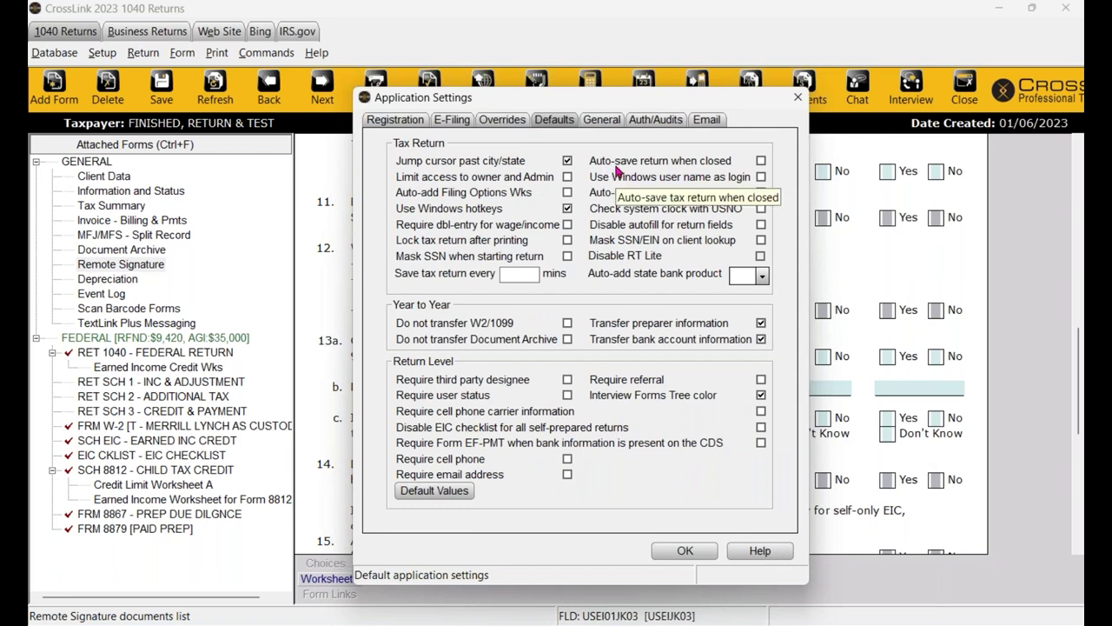
click(761, 161)
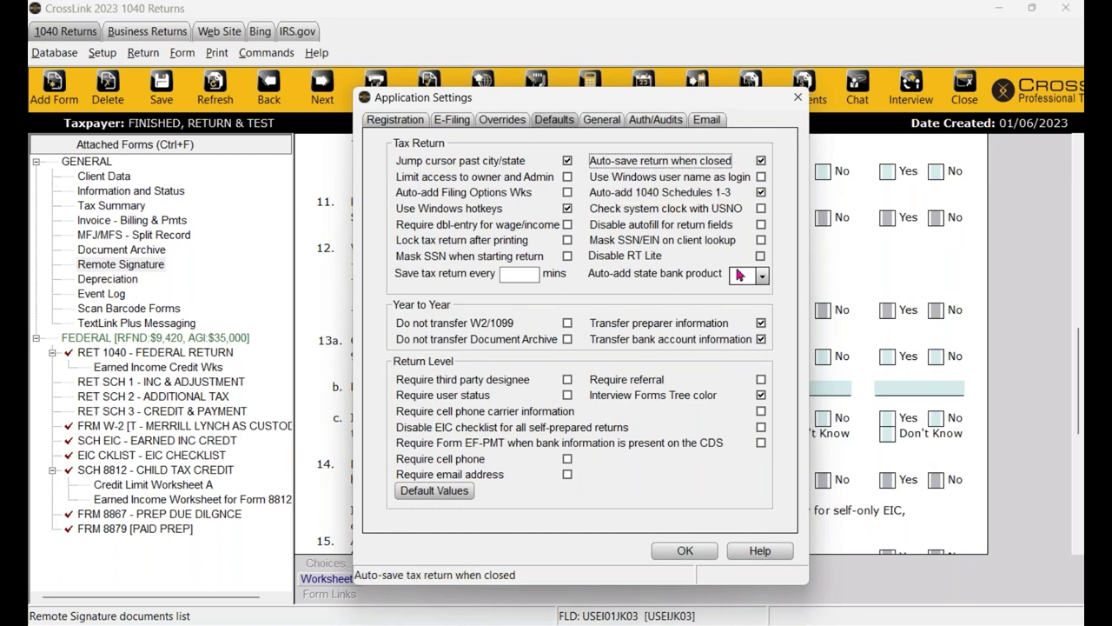
click(683, 552)
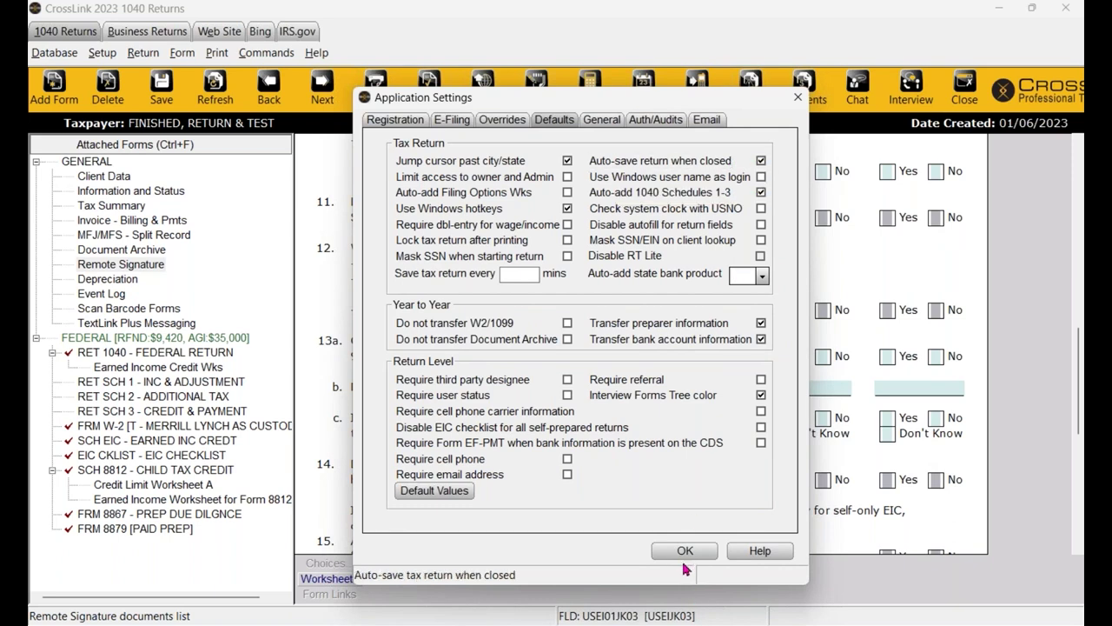
Apply the auto-save setting and complete the taxpayer's street address on the Client Data form.
click(682, 550)
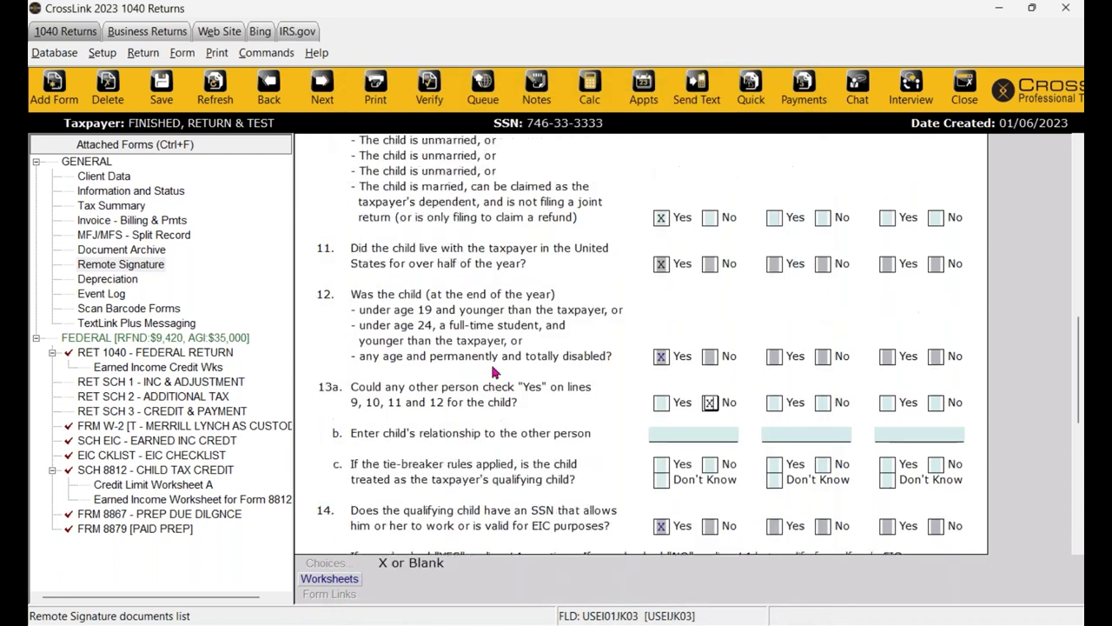
scroll(492, 372, up, 5)
click(100, 176)
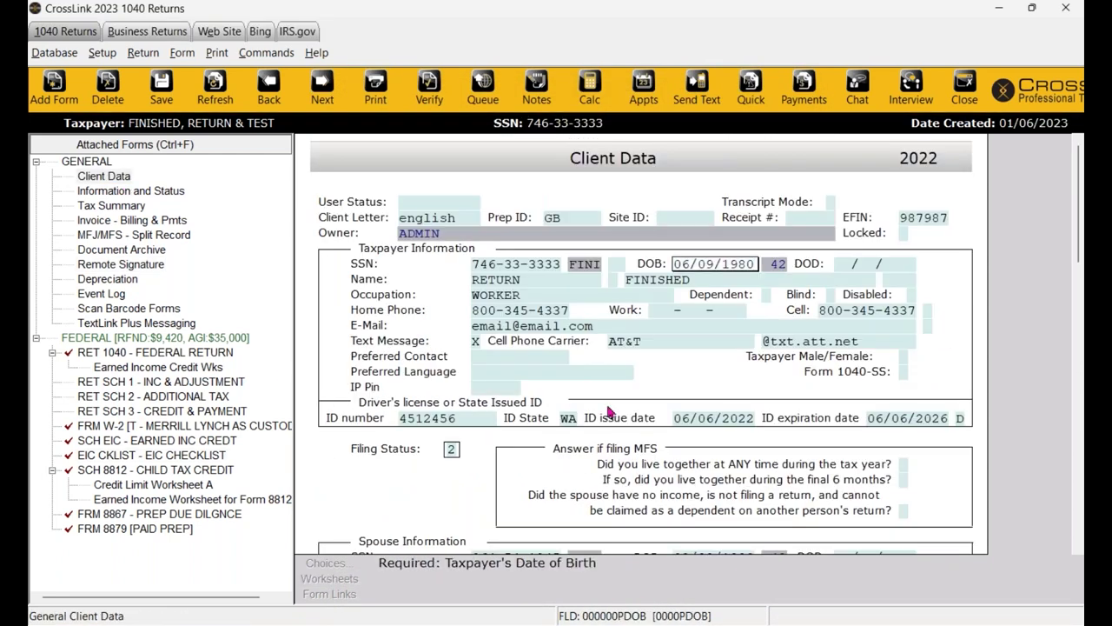
scroll(642, 393, down, 3)
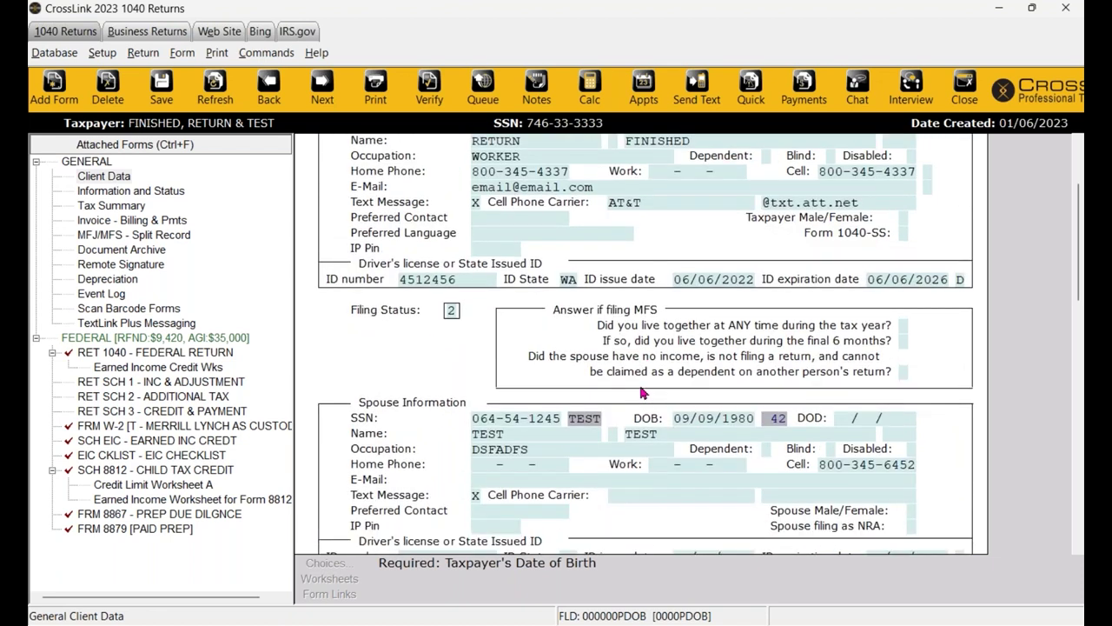
scroll(643, 393, down, 5)
click(589, 404)
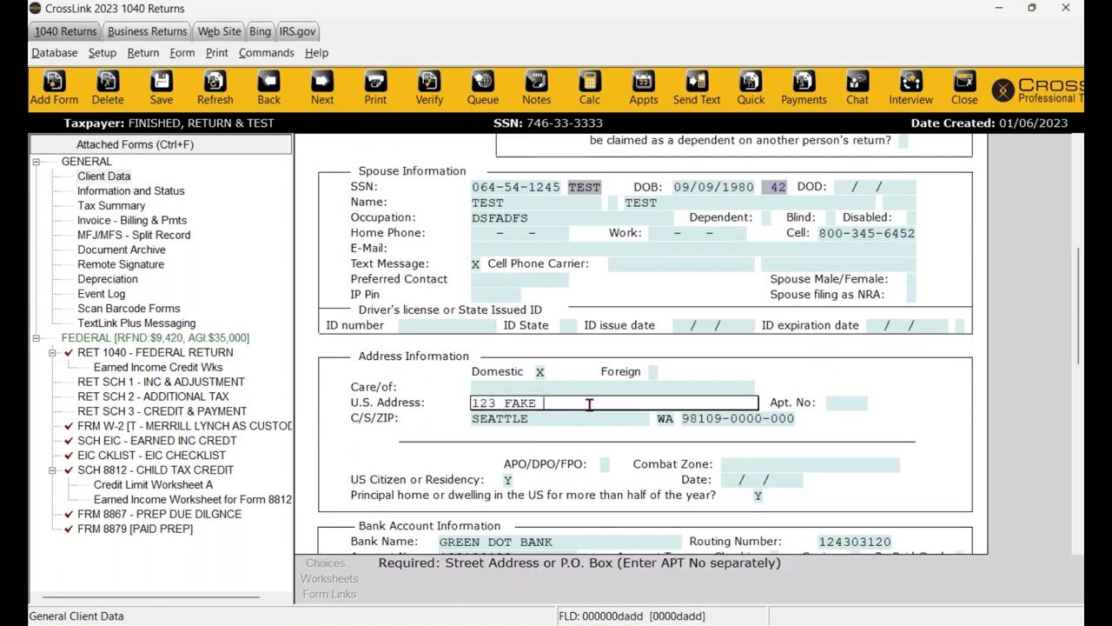
text(123 FAKE AVE)
click(682, 327)
Close the return and reopen it from the list to confirm the address was kept.
click(965, 87)
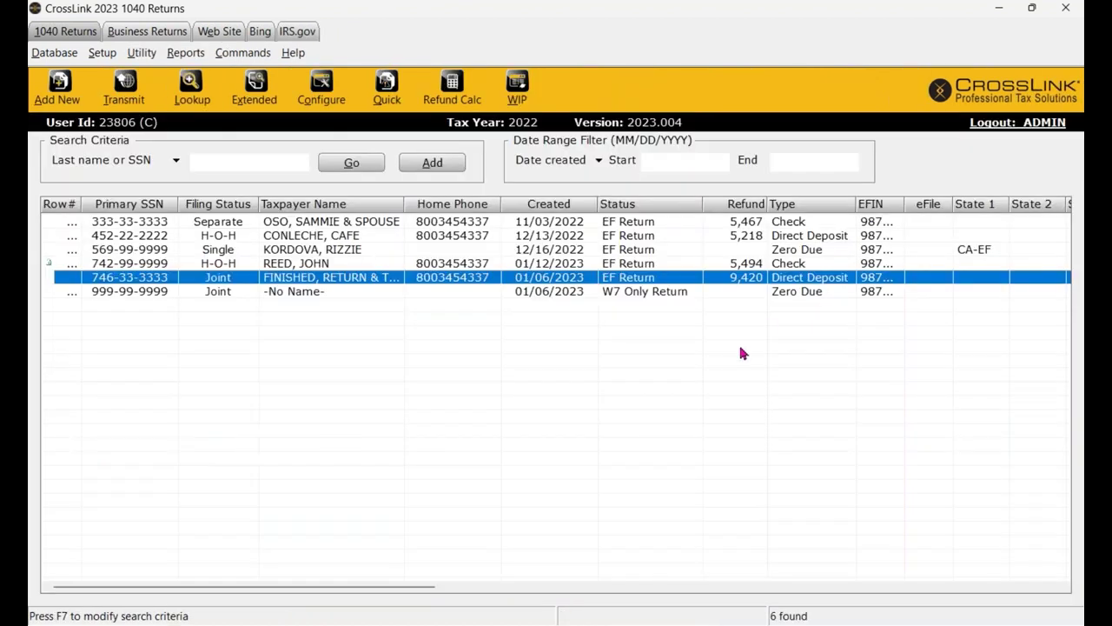
double_click(334, 283)
scroll(596, 338, down, 10)
scroll(647, 493, up, 3)
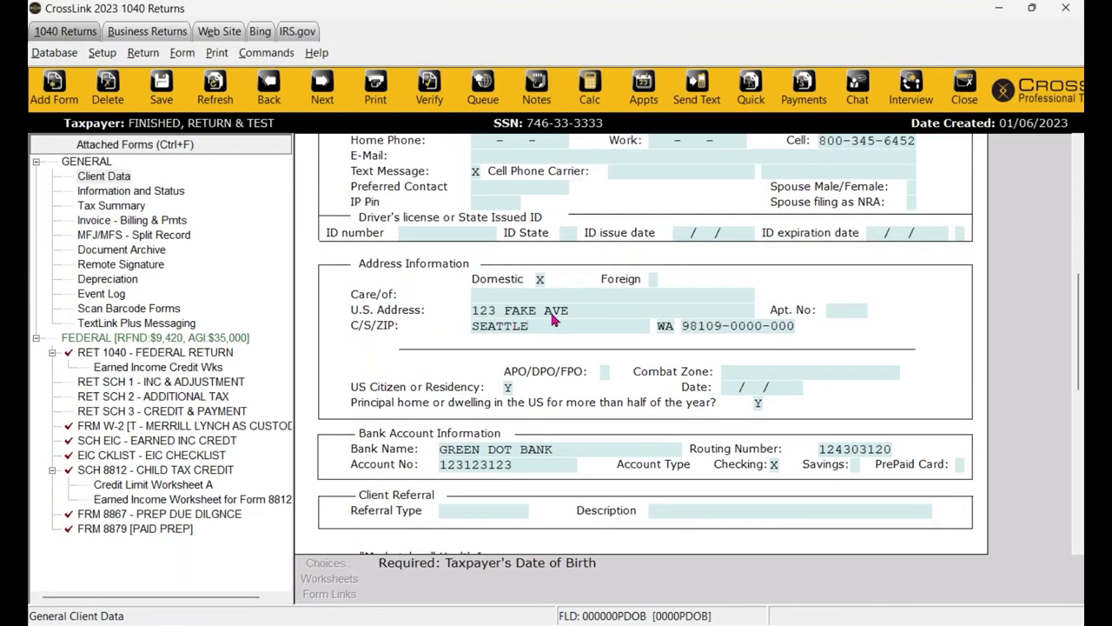
Turn off 'Auto-save return when closed' in the Office Setup defaults.
click(101, 53)
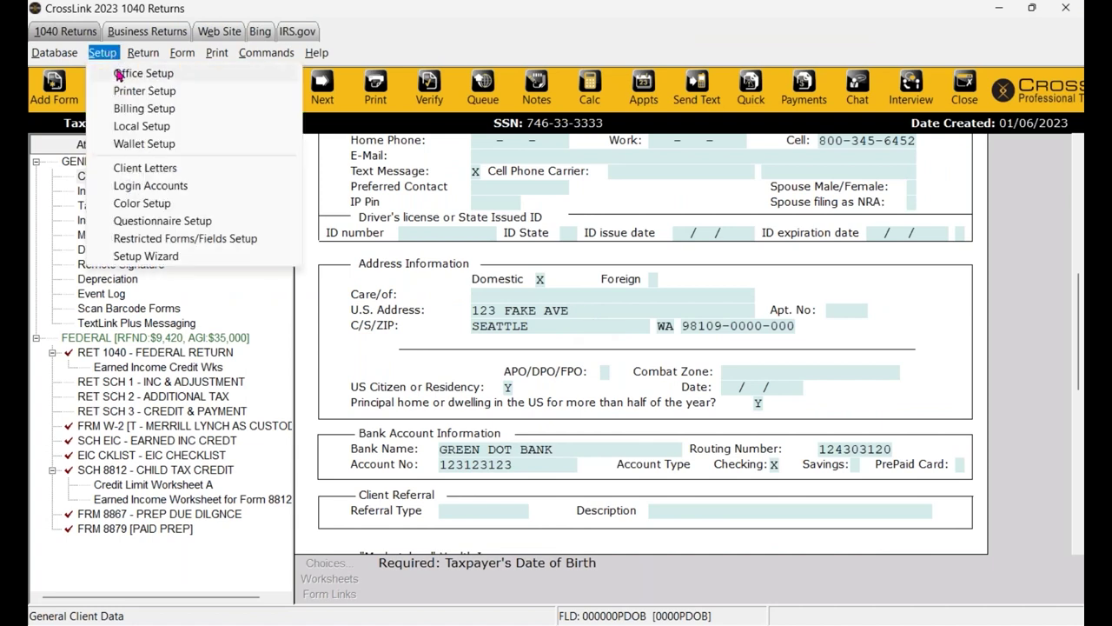
click(119, 74)
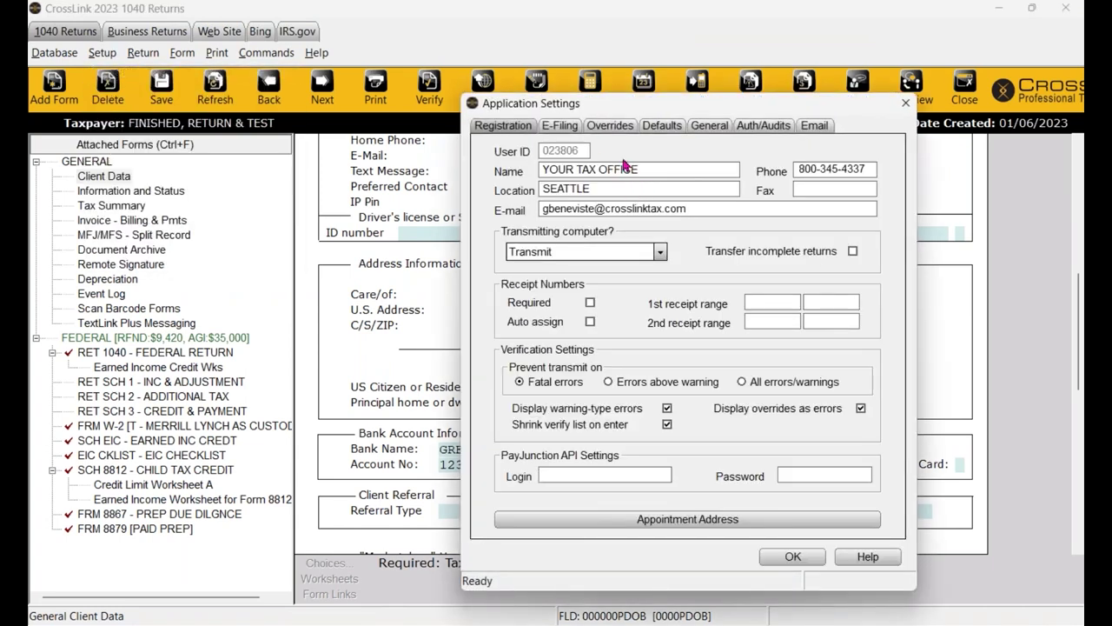
click(663, 126)
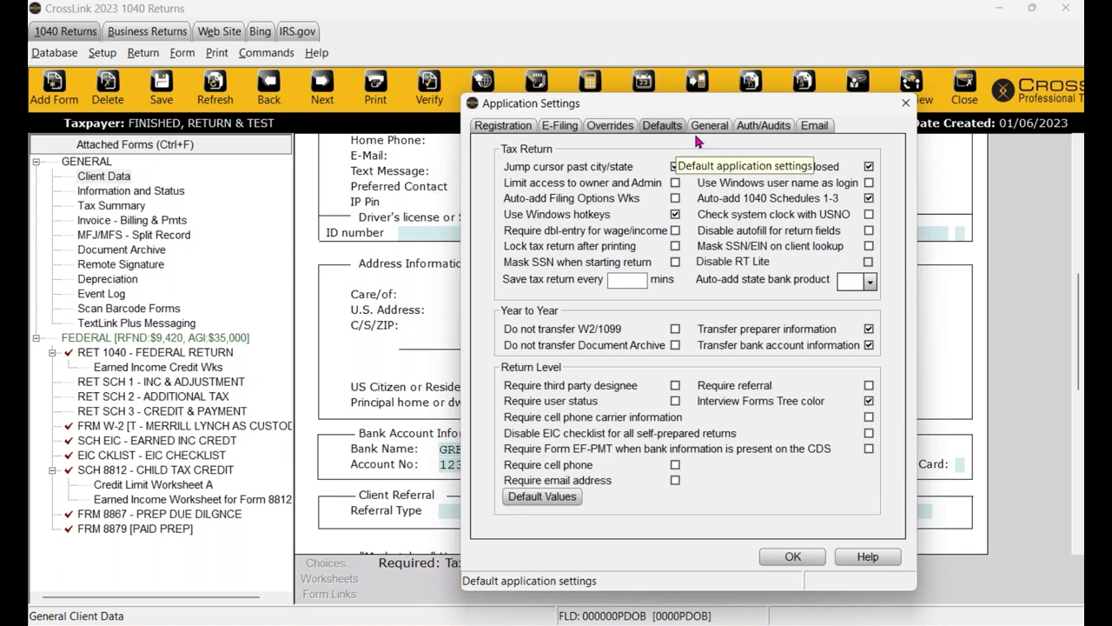
click(870, 167)
click(801, 556)
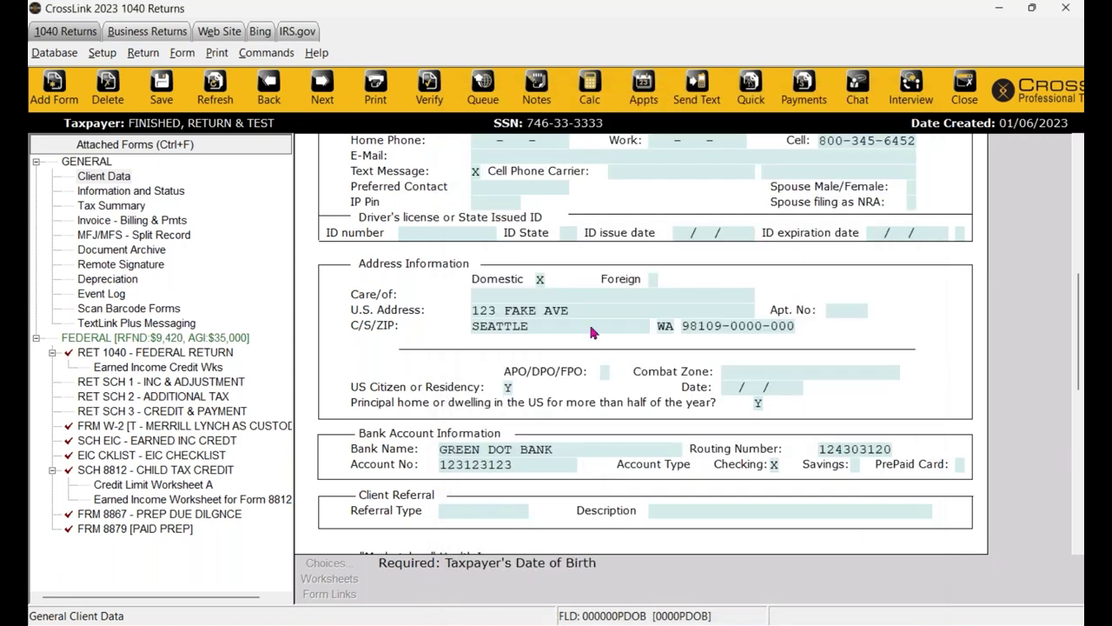
Change the street address ending from AVE to ST, then close the return, saving at the prompt.
click(588, 317)
key(BackSpace)
key(BackSpace)
key(BackSpace)
text(ST)
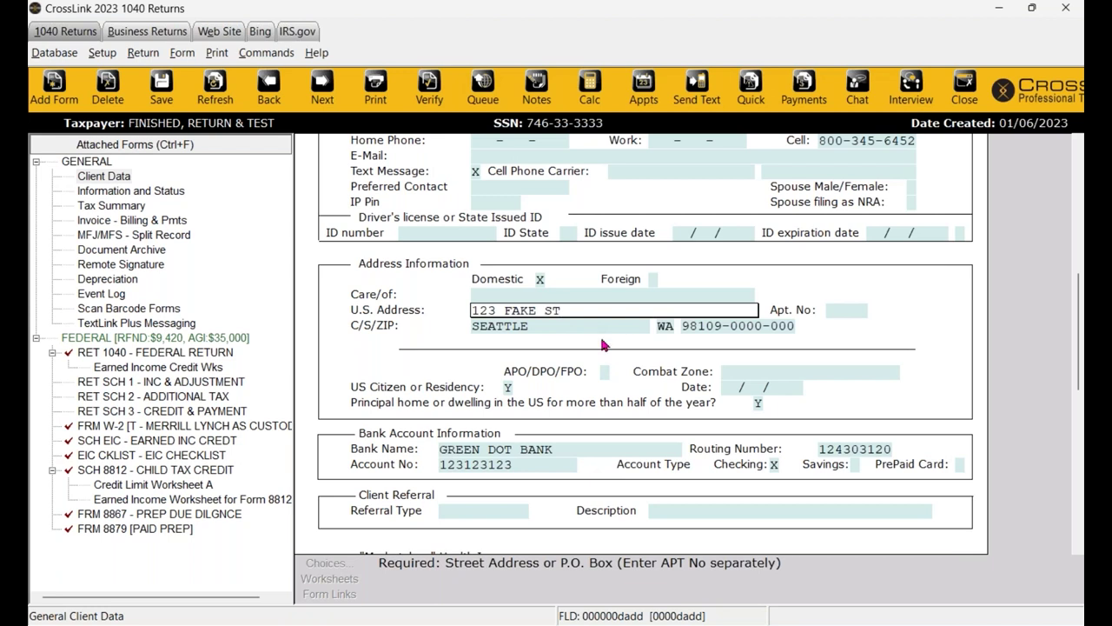
key(Return)
click(961, 106)
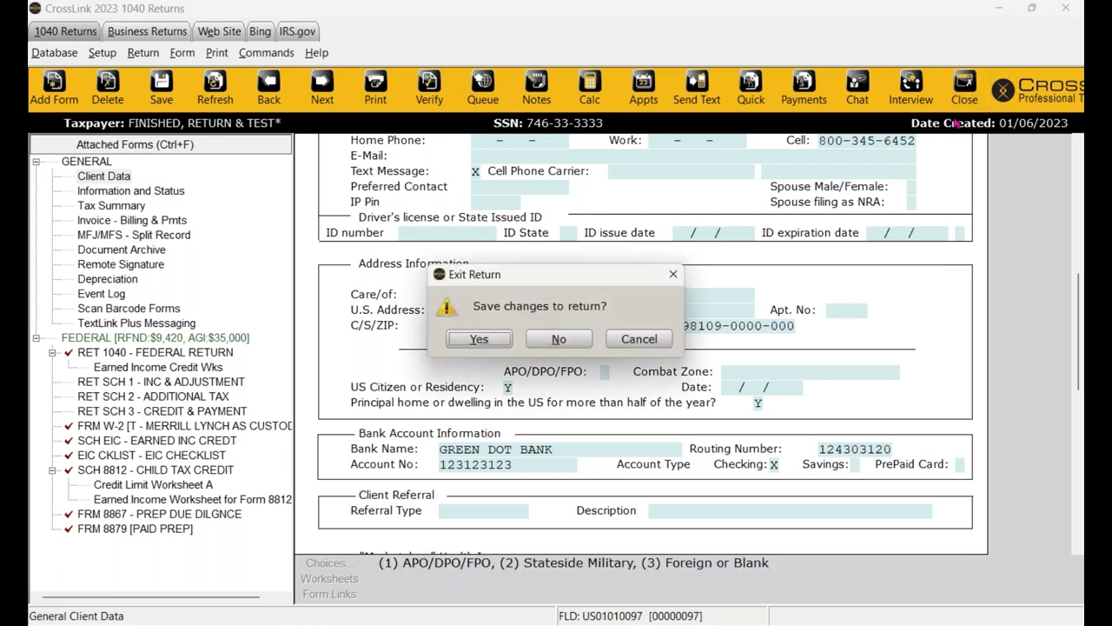
click(490, 342)
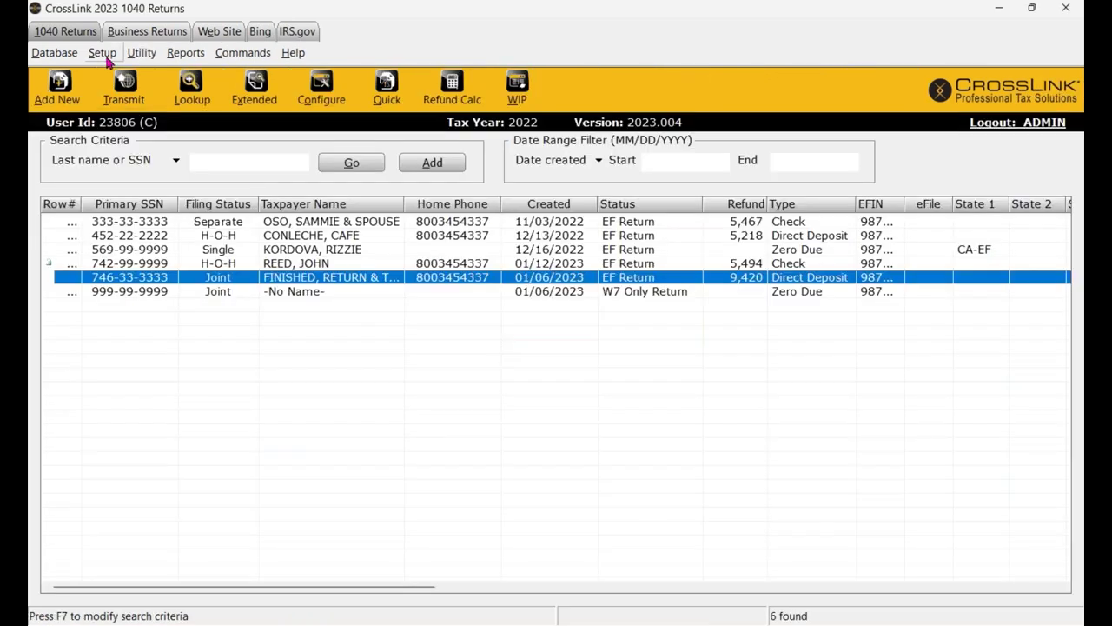
Review the Overrides and Defaults tabs in Office Setup, then open the Work In Progress Summary.
click(102, 52)
click(138, 74)
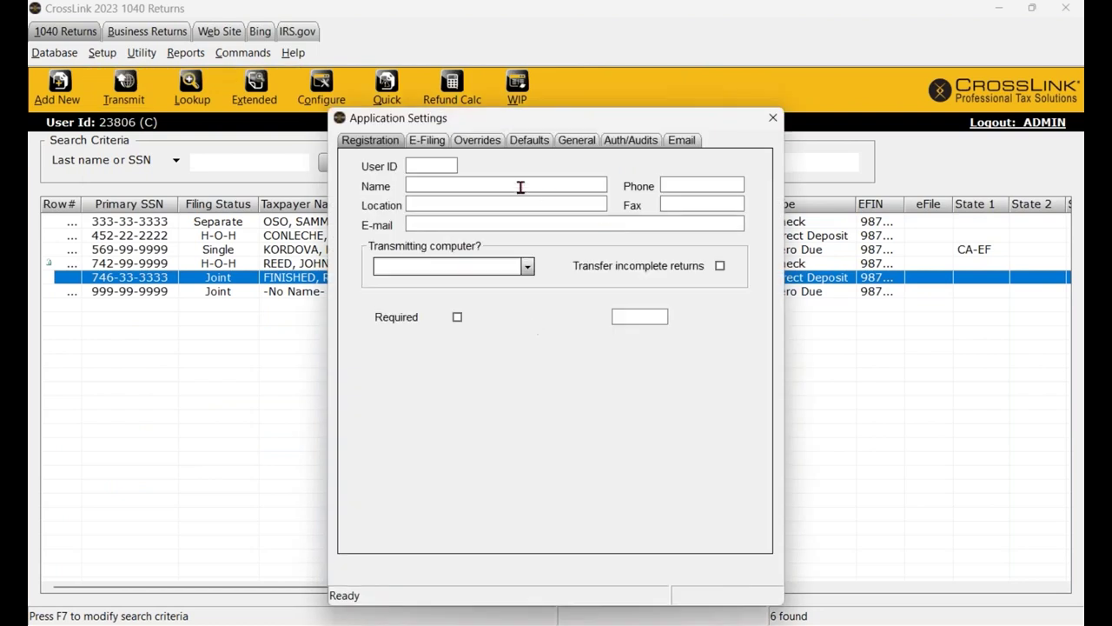
click(476, 141)
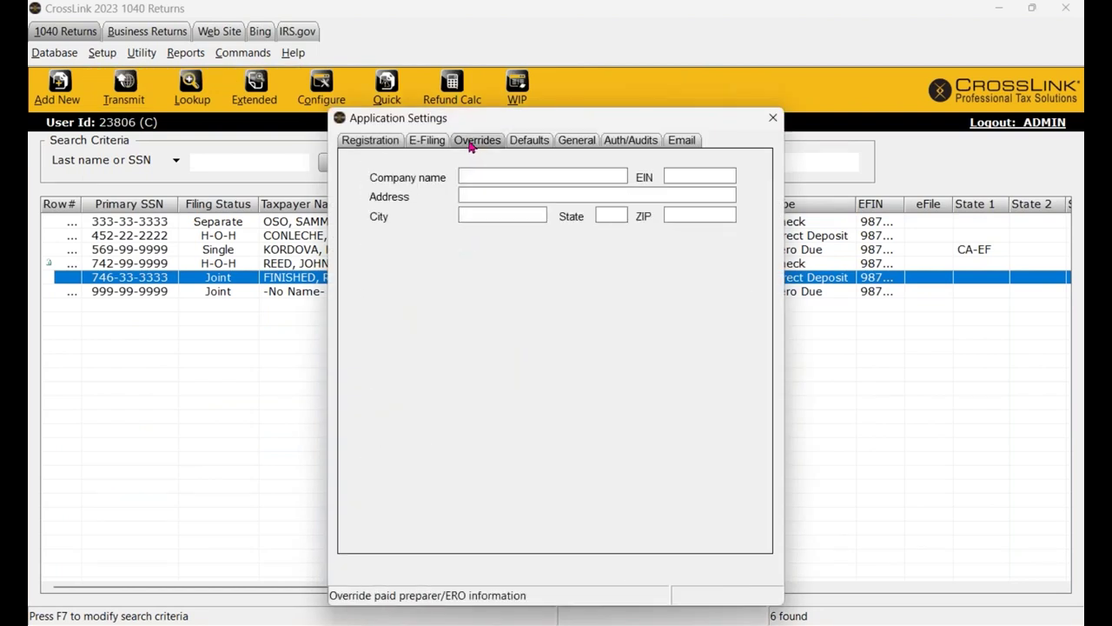
click(530, 141)
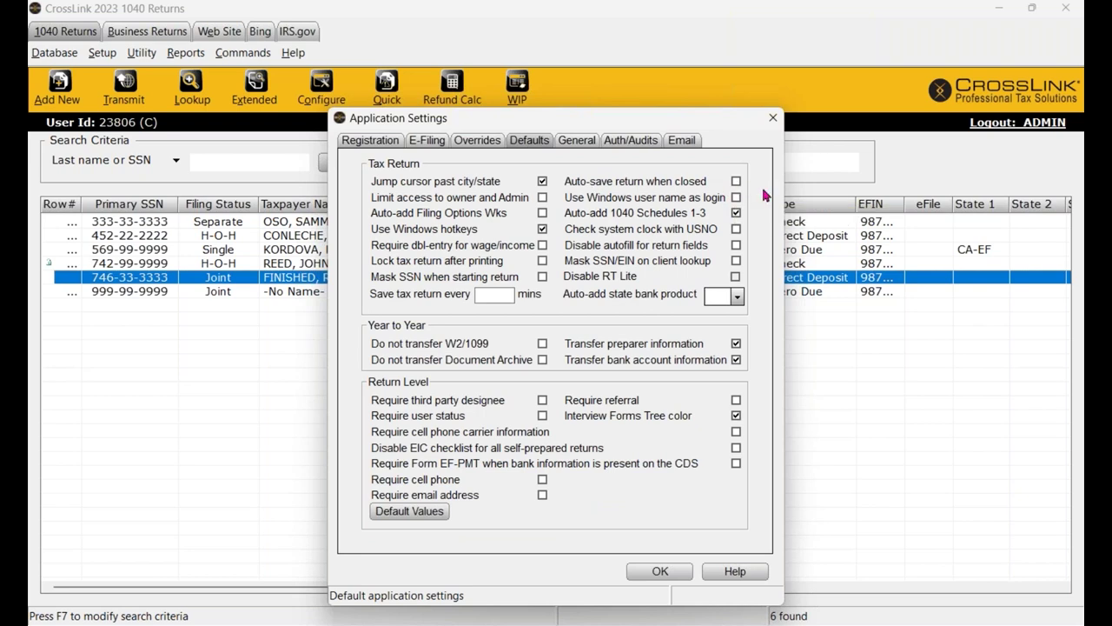
click(770, 121)
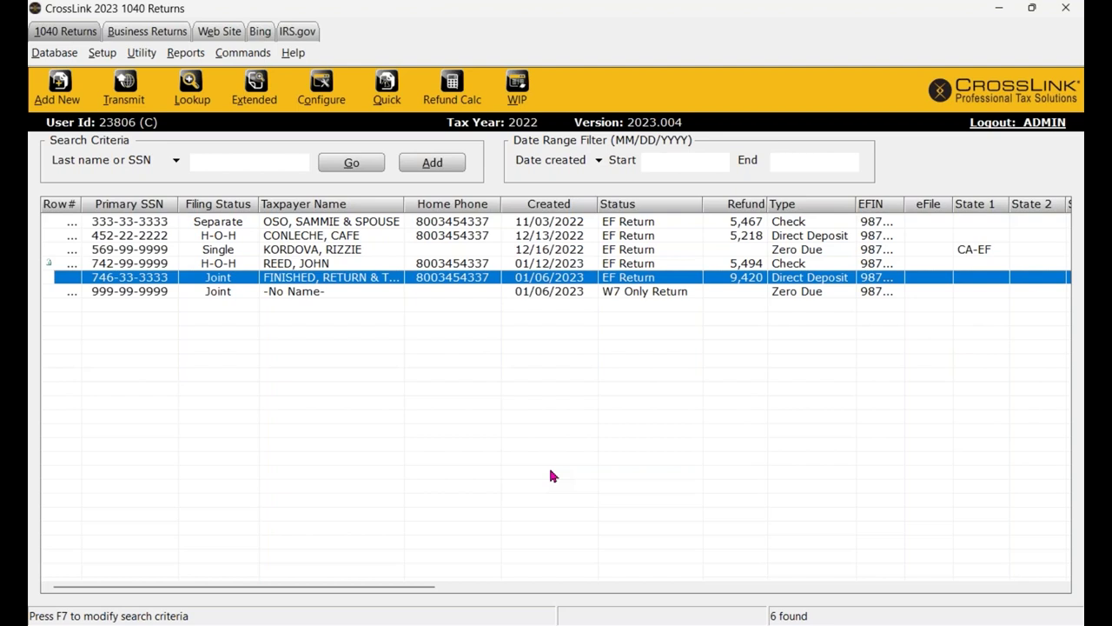
click(517, 85)
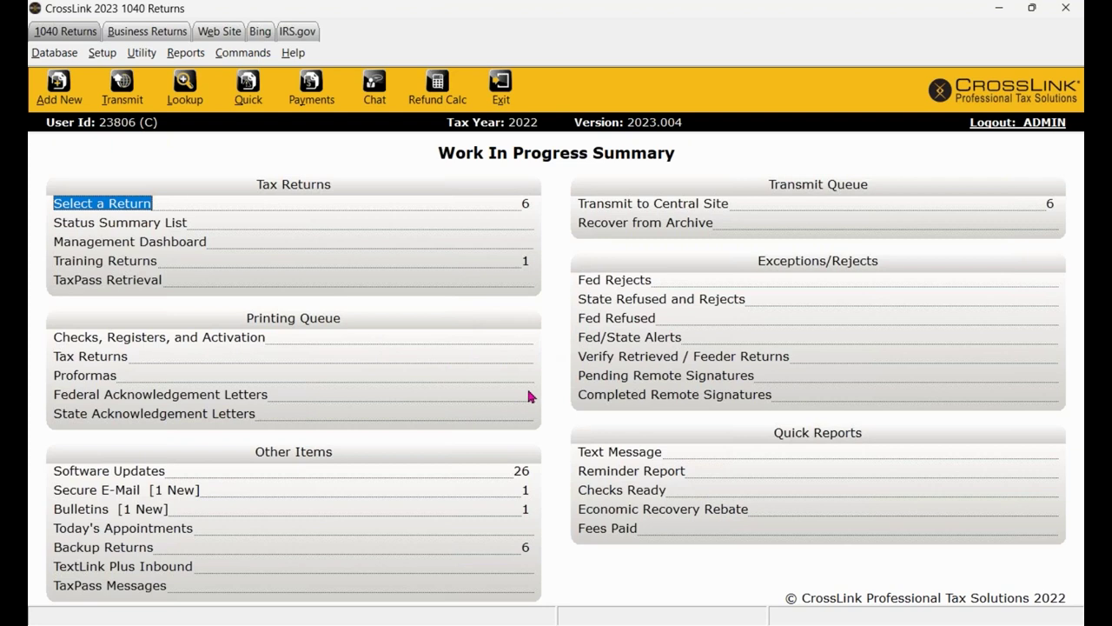
Filter Checks, Registers, and Activation to TPG Bank and view its Check Inventory.
click(199, 340)
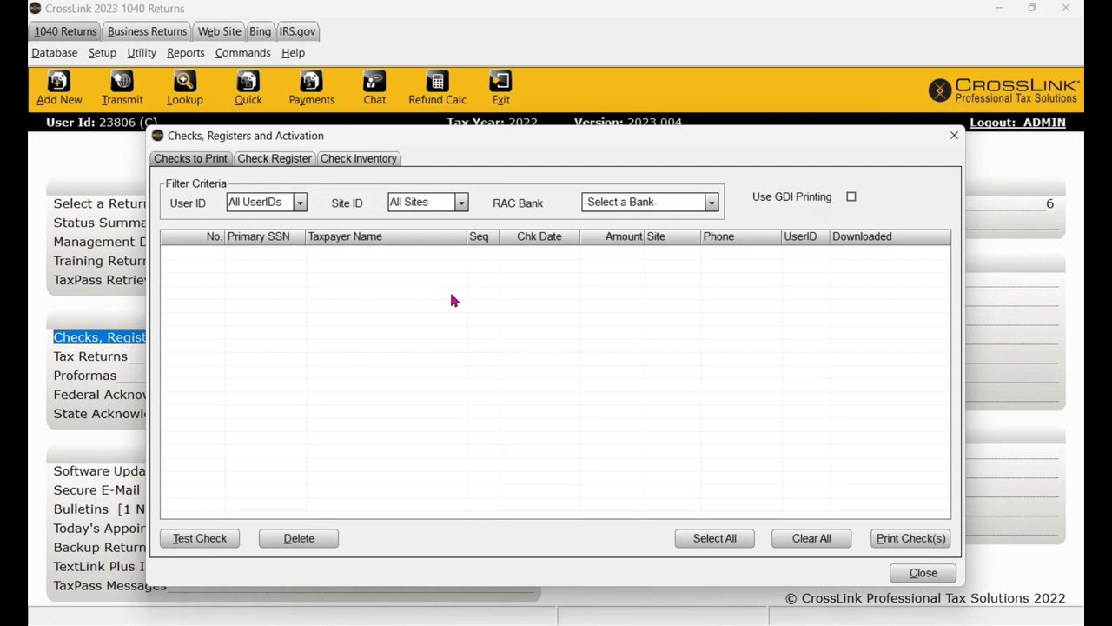
click(712, 206)
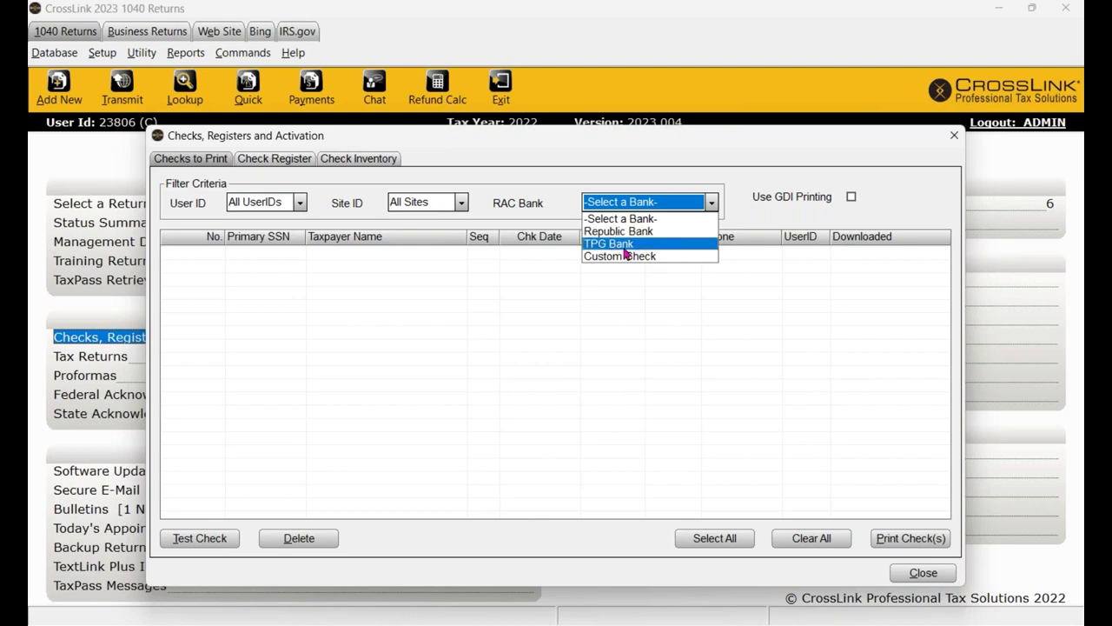
click(629, 247)
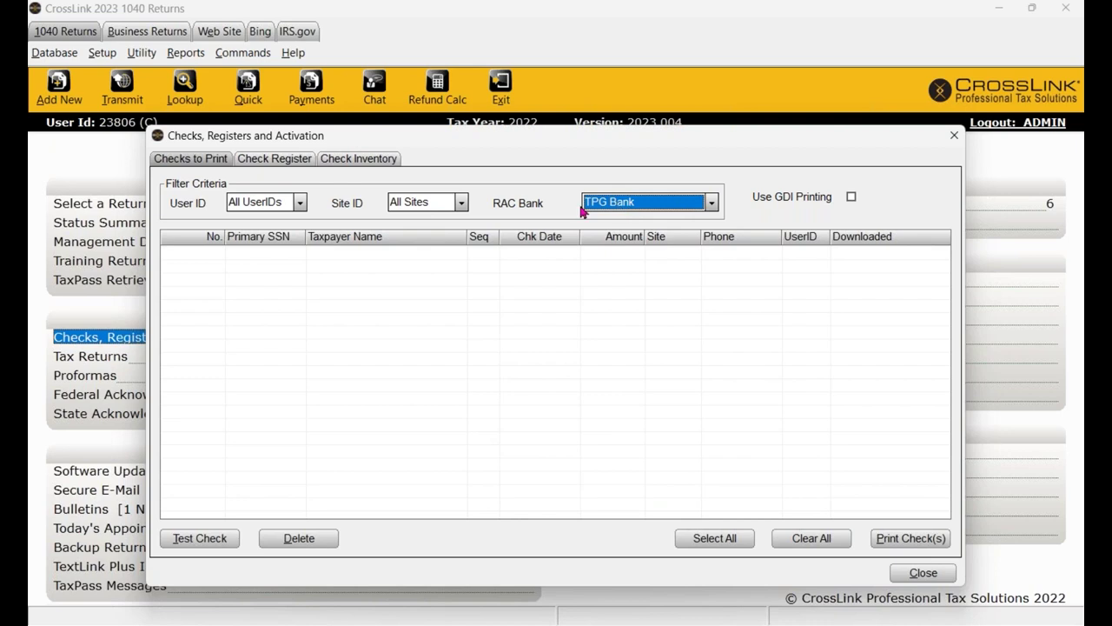
click(357, 160)
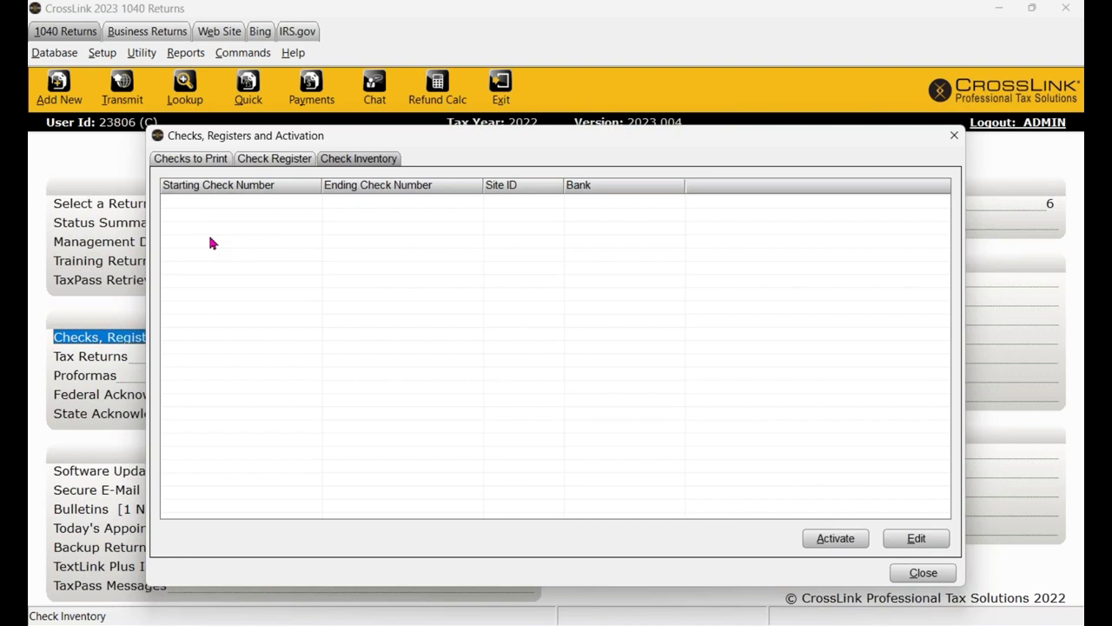
click(826, 540)
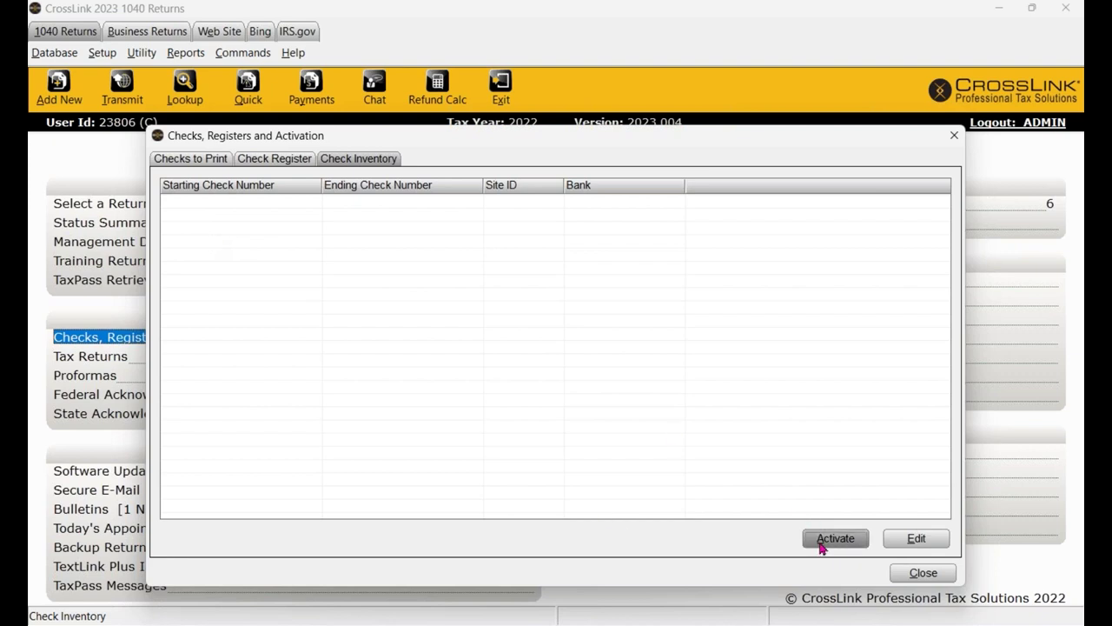
click(585, 343)
text(10001)
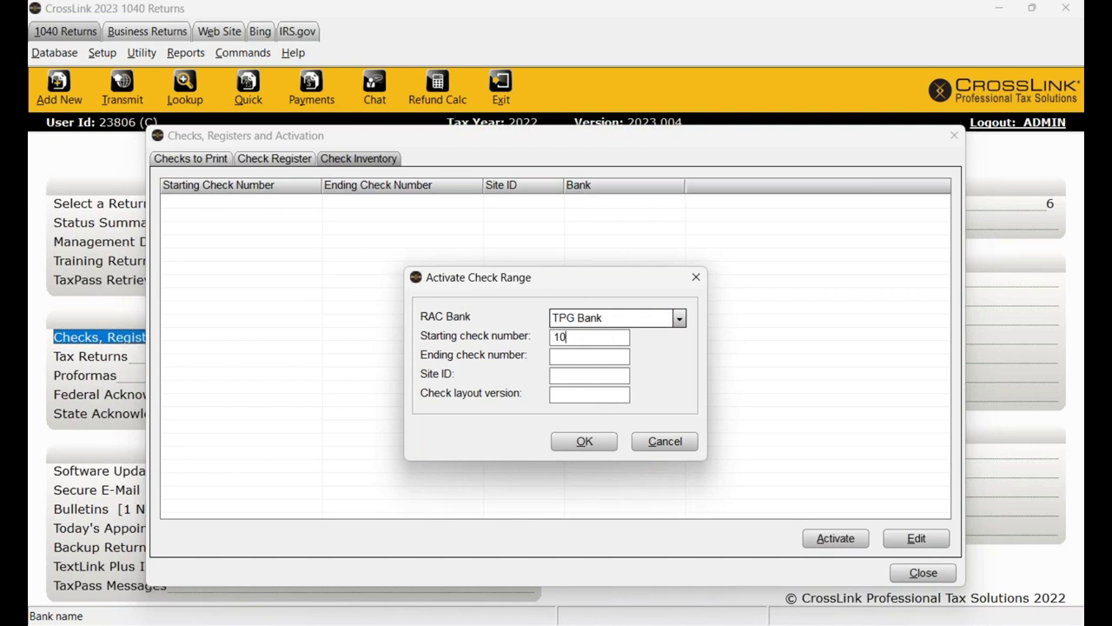
click(580, 365)
text(1100)
key(BackSpace)
key(BackSpace)
key(BackSpace)
text(0100)
click(594, 375)
click(588, 392)
text(P)
key(BackSpace)
text(QRD)
key(shift+Home)
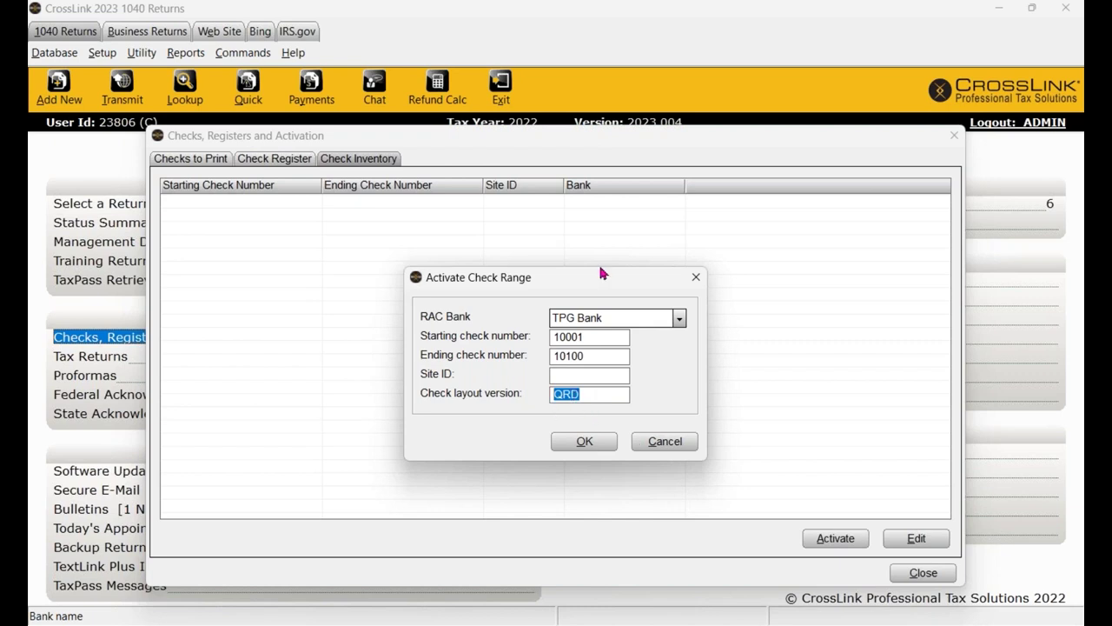
click(595, 446)
click(559, 393)
key(shift+Home)
text(YR)
text(P)
click(585, 443)
click(557, 392)
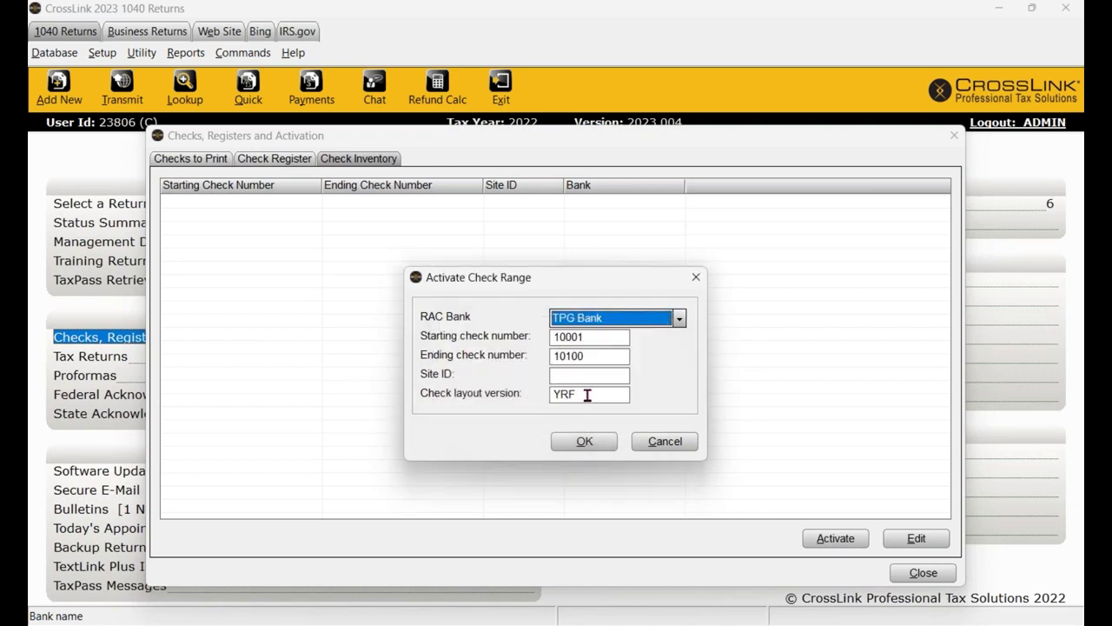
key(BackSpace)
click(595, 445)
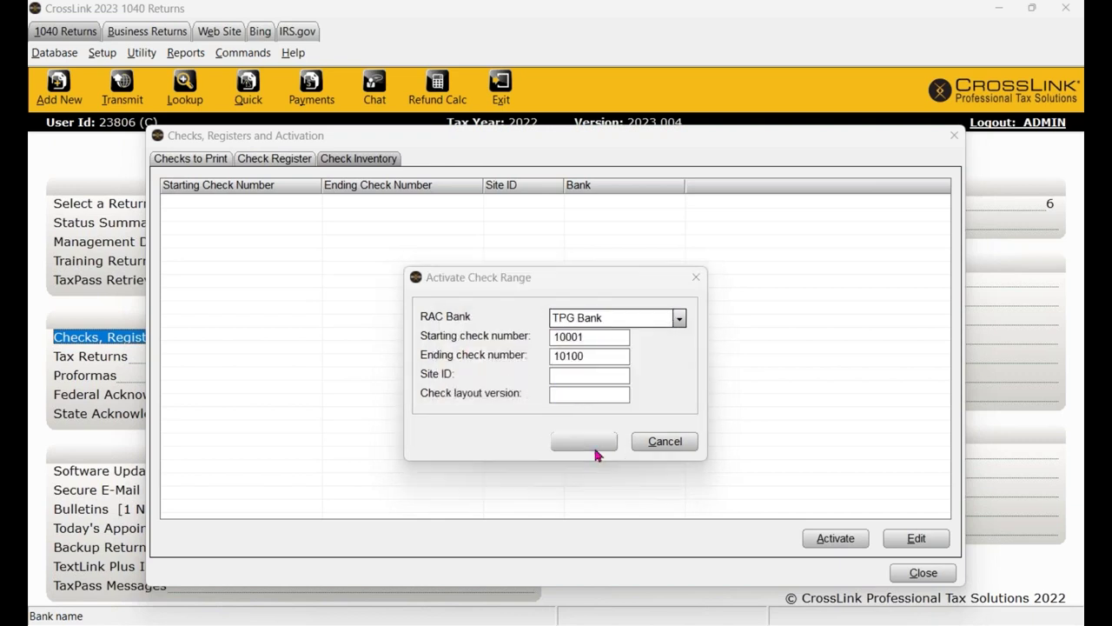
click(541, 398)
click(614, 321)
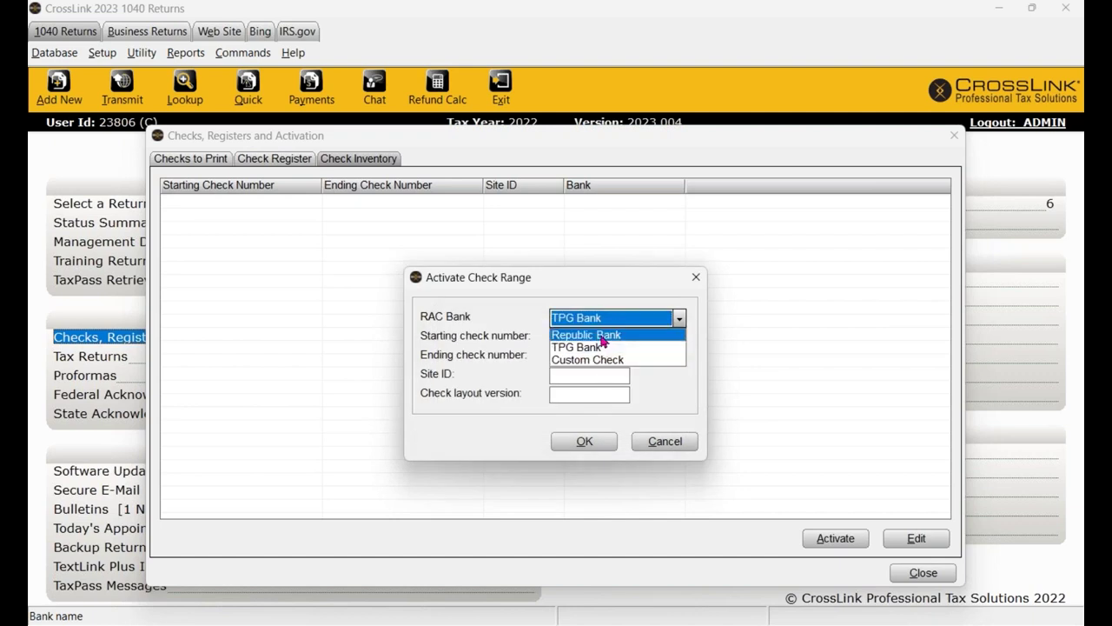
click(613, 334)
click(596, 445)
click(564, 392)
click(609, 338)
key(BackSpace)
key(BackSpace)
text(1)
click(619, 352)
key(BackSpace)
click(583, 439)
click(559, 392)
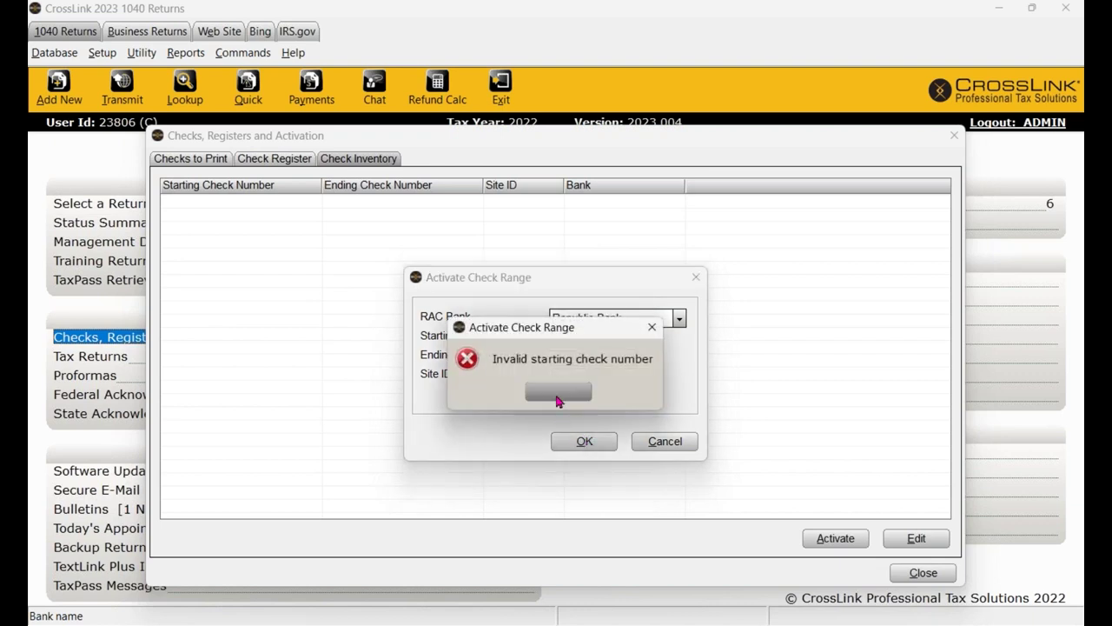
click(668, 441)
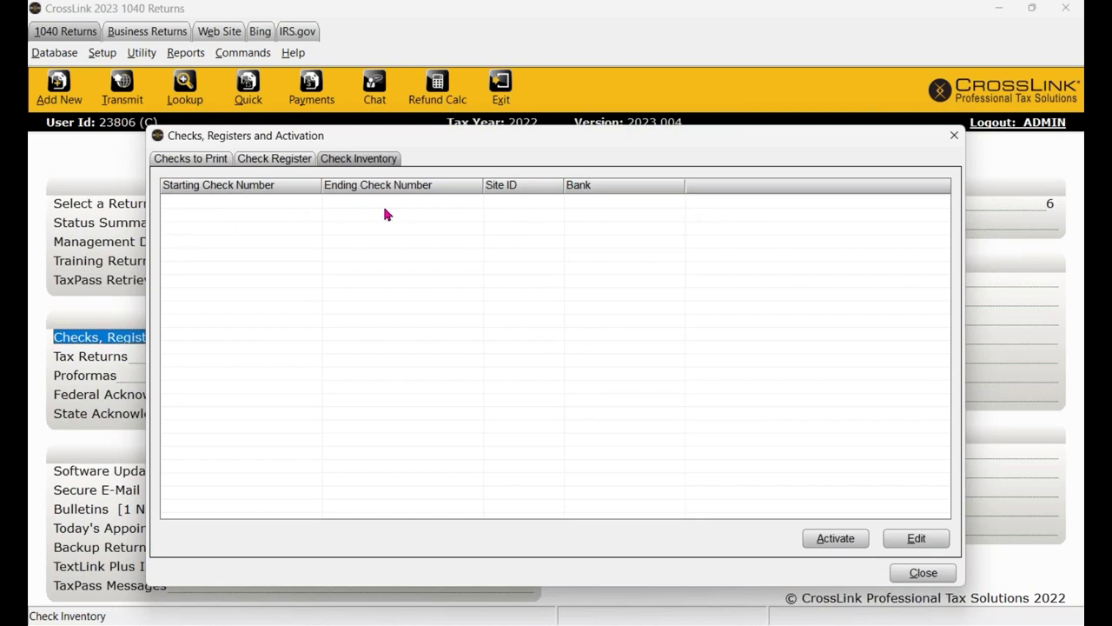
Show the still-empty list of checks waiting to print, then close the Checks, Registers and Activation window.
click(208, 165)
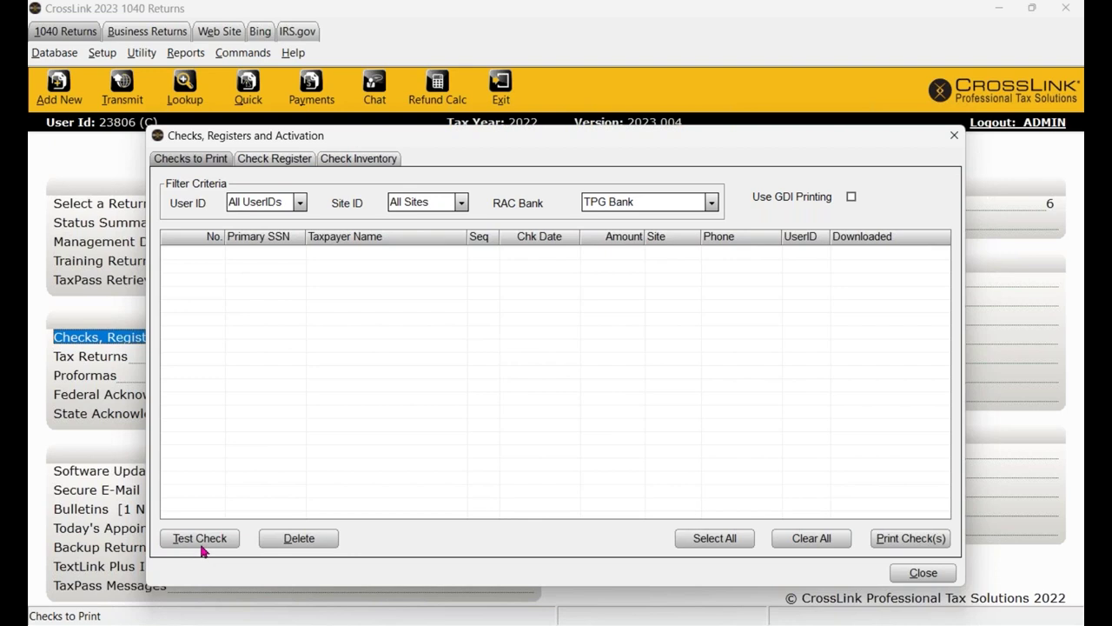
click(954, 136)
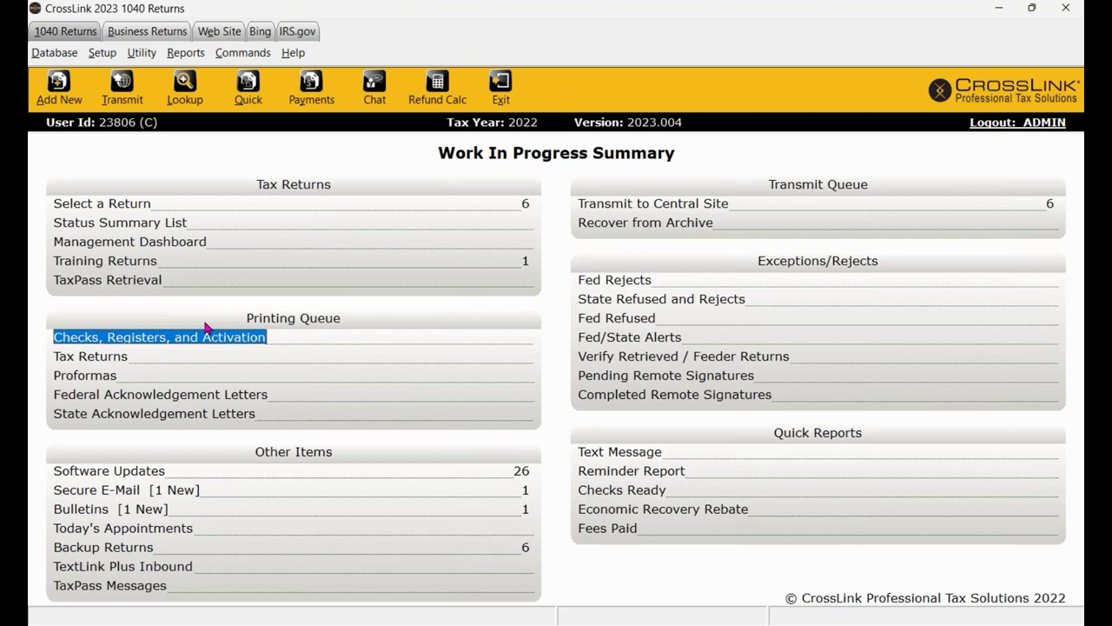
Open the finished test return from the saved returns search and display its Document Archive.
click(135, 205)
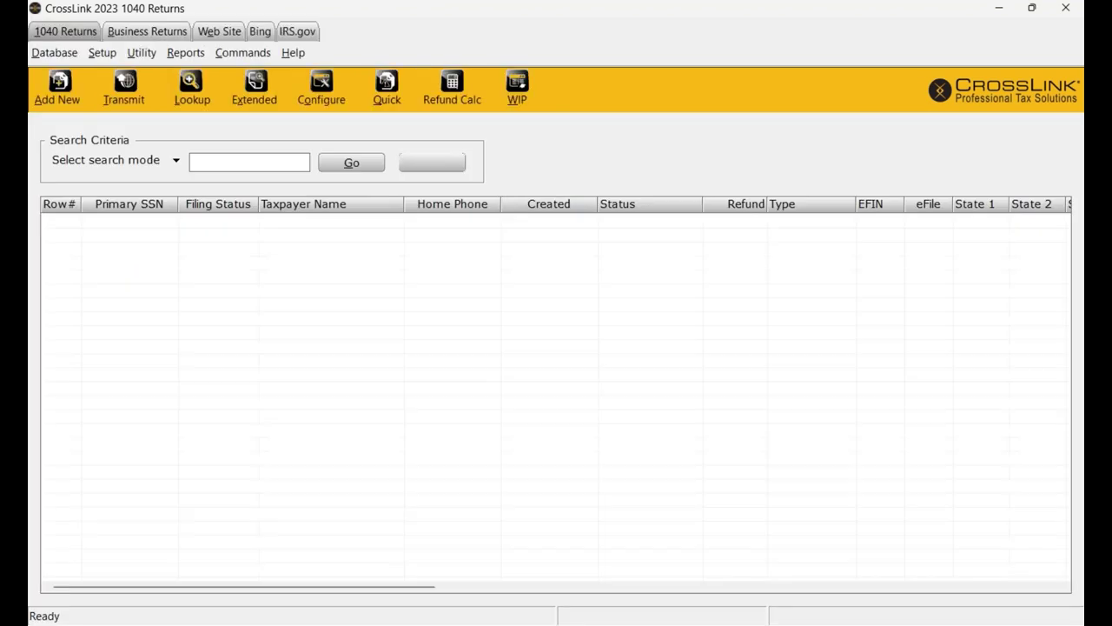
click(363, 168)
double_click(351, 266)
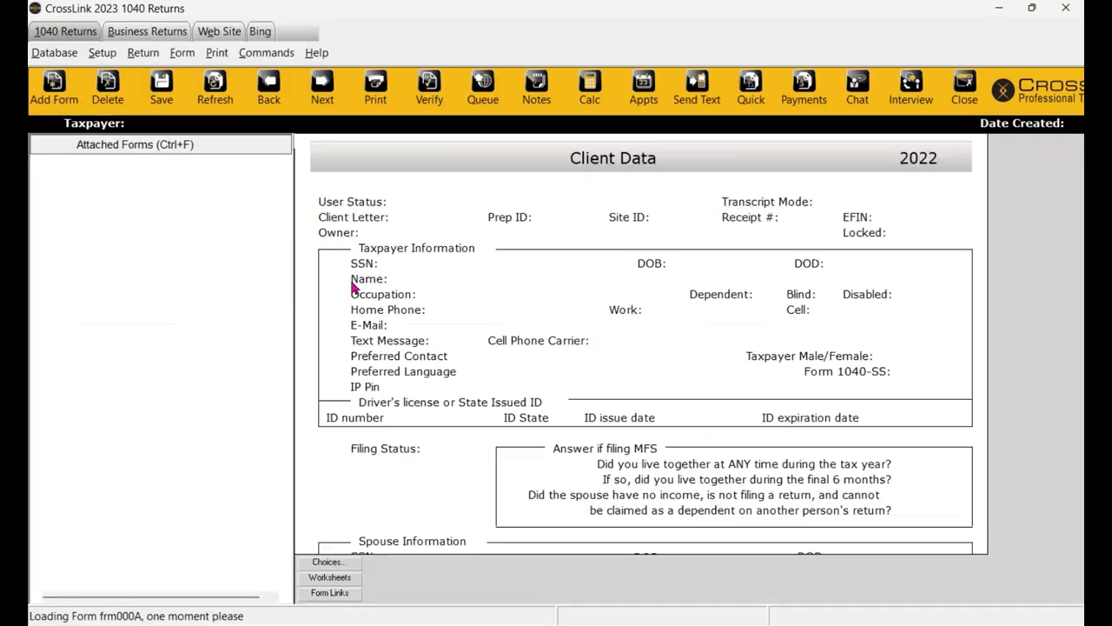
click(113, 250)
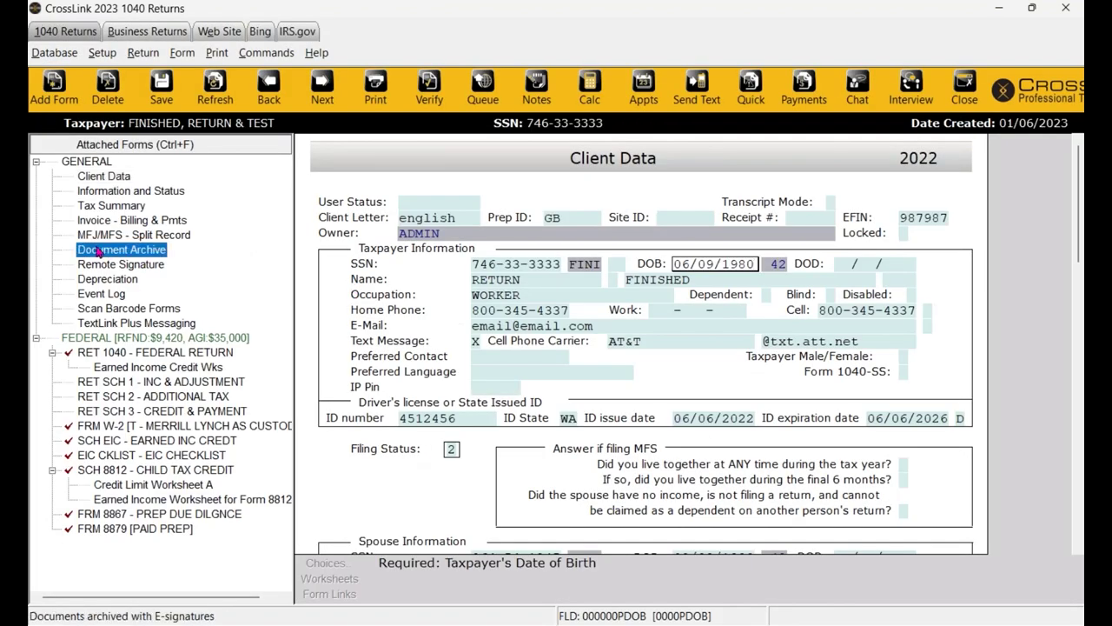
double_click(124, 255)
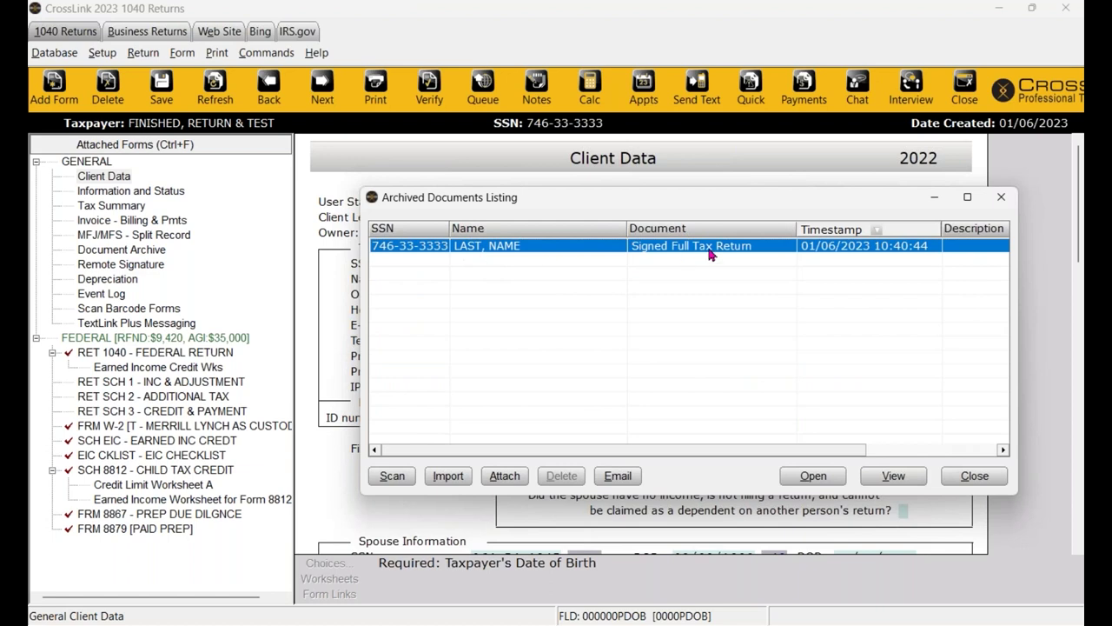
Start a document import, browse for a file, then cancel without importing anything.
click(452, 477)
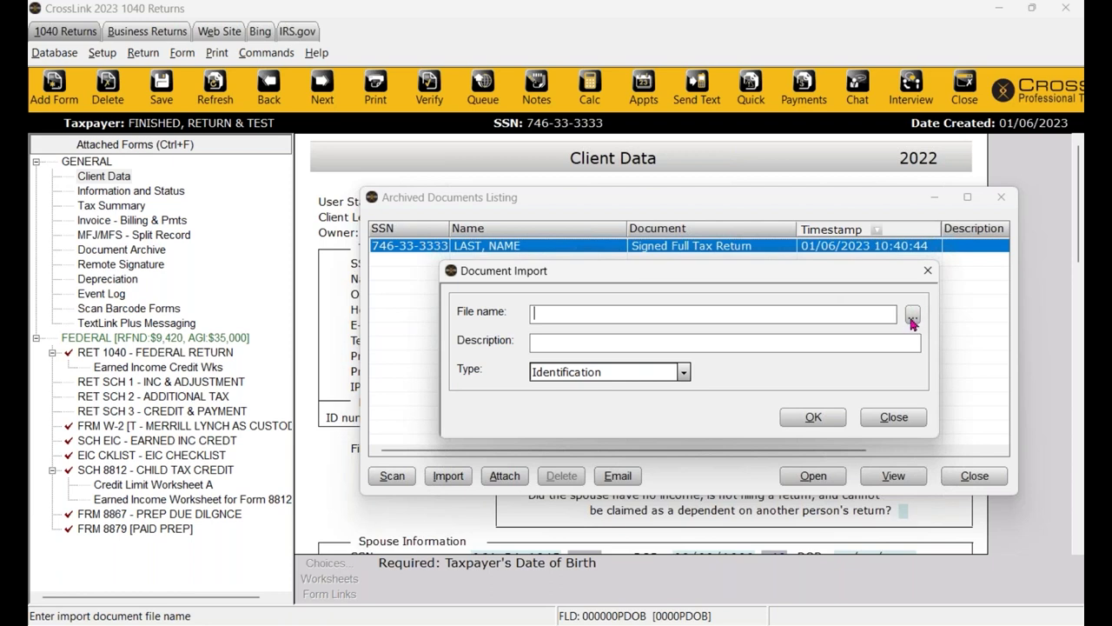
click(912, 315)
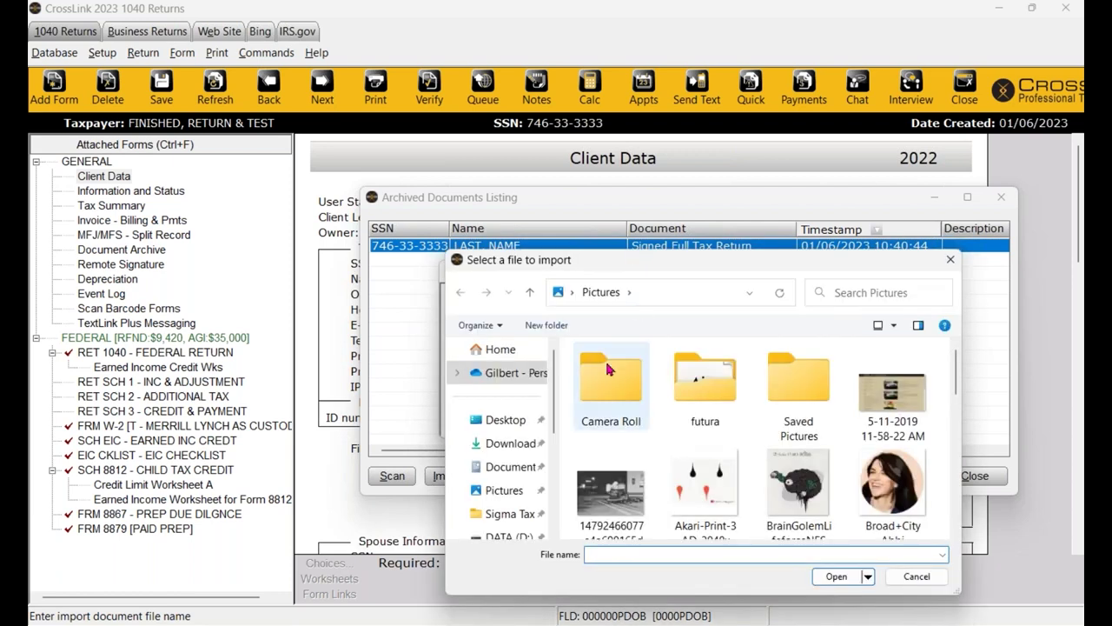
scroll(782, 452, down, 3)
scroll(730, 443, up, 3)
click(951, 259)
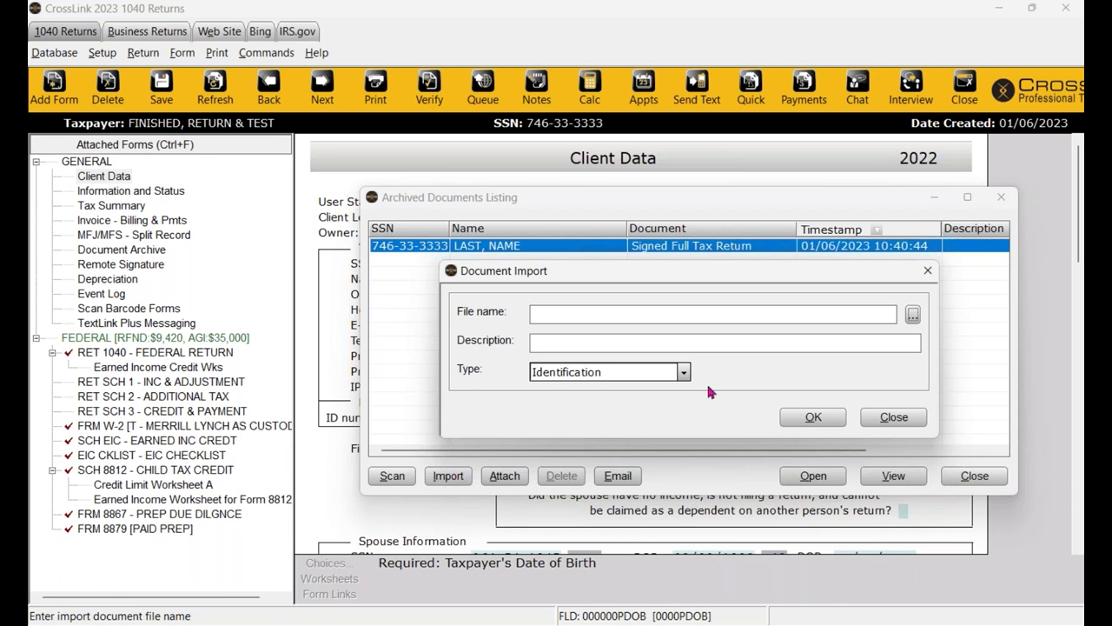
click(928, 272)
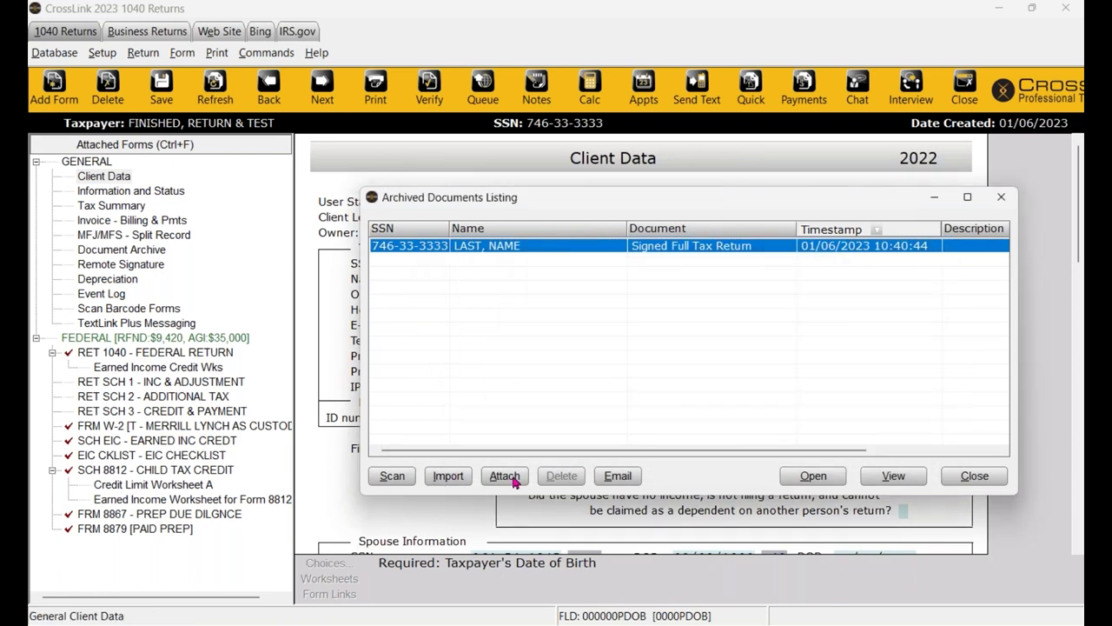
View the return's attached documents, then close the attachment and archive lists.
click(505, 477)
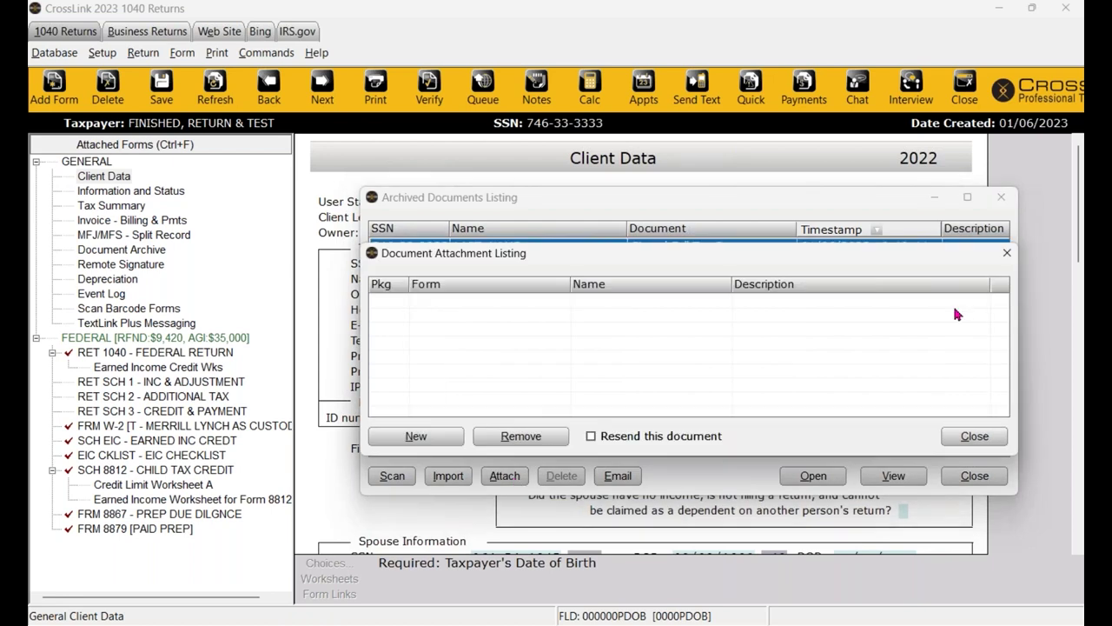
click(1007, 253)
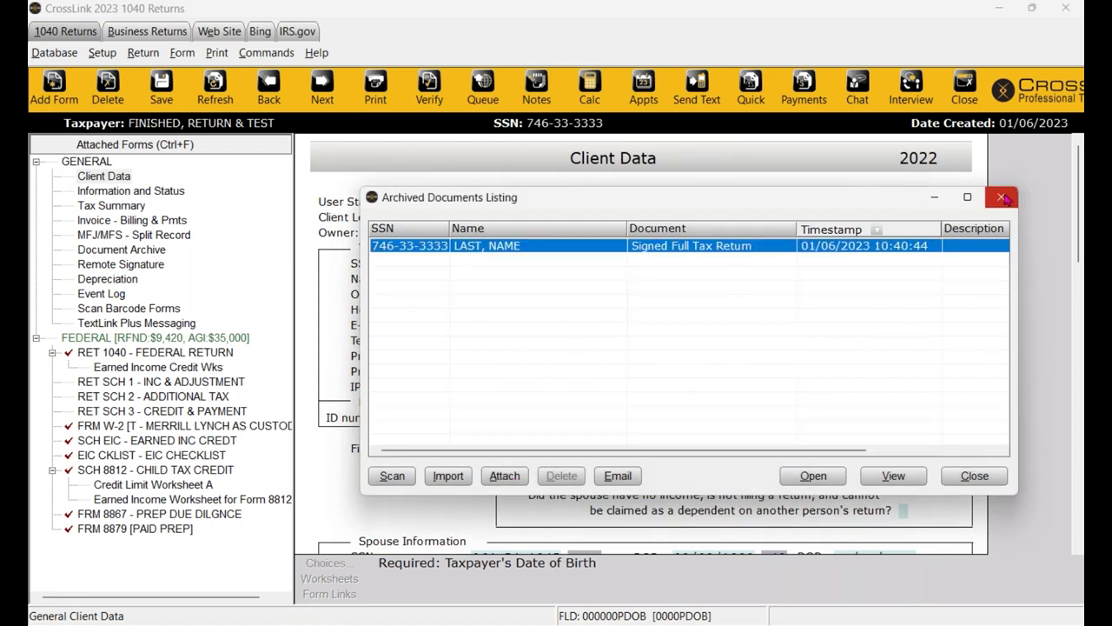
click(1002, 199)
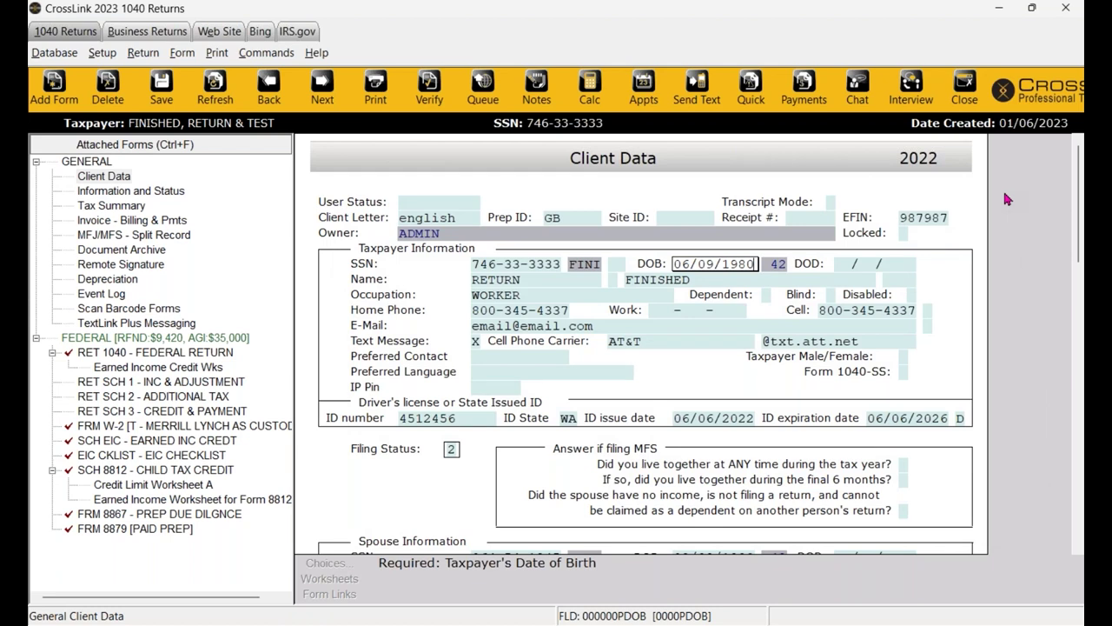
Open RET 1040, scroll down to its Binary Attachments section, and briefly reopen the Document Archive.
click(155, 358)
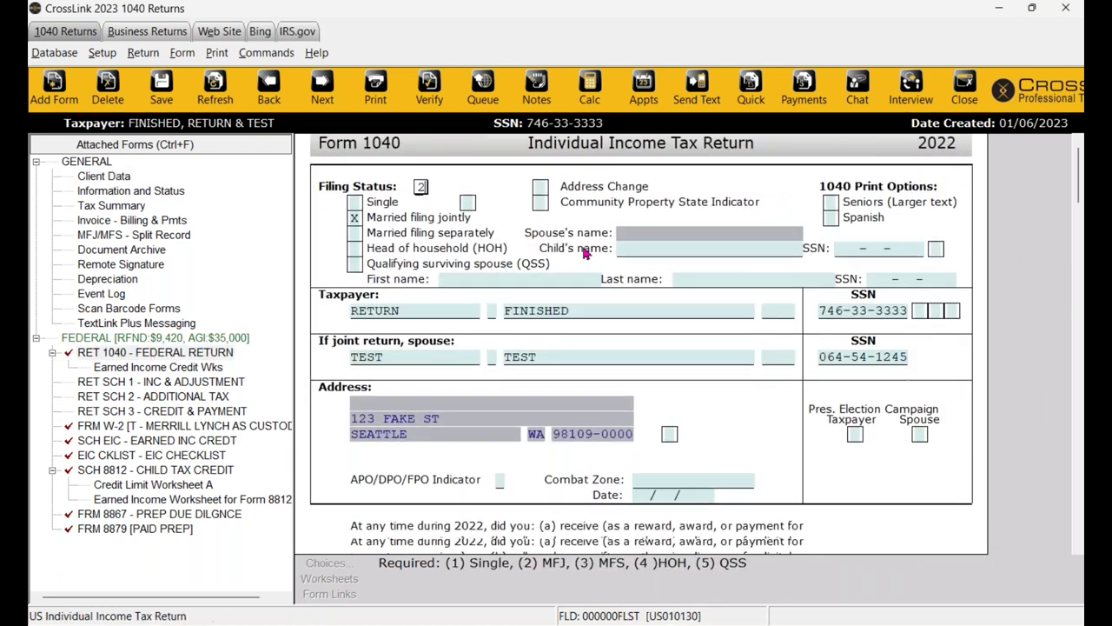
scroll(584, 254, down, 5)
scroll(584, 253, down, 20)
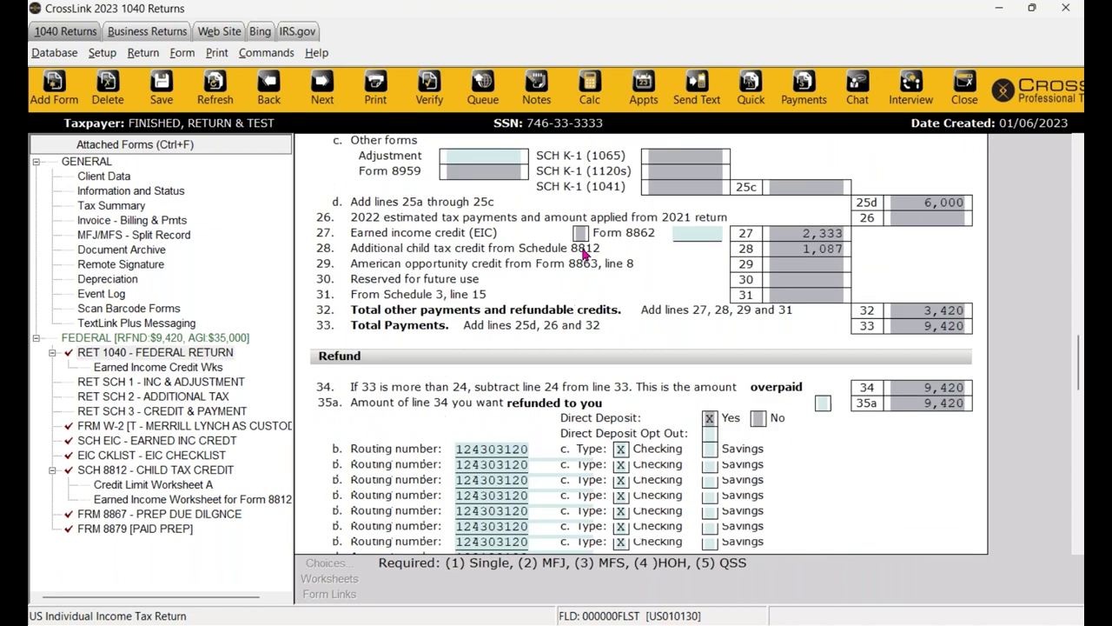
scroll(584, 253, down, 5)
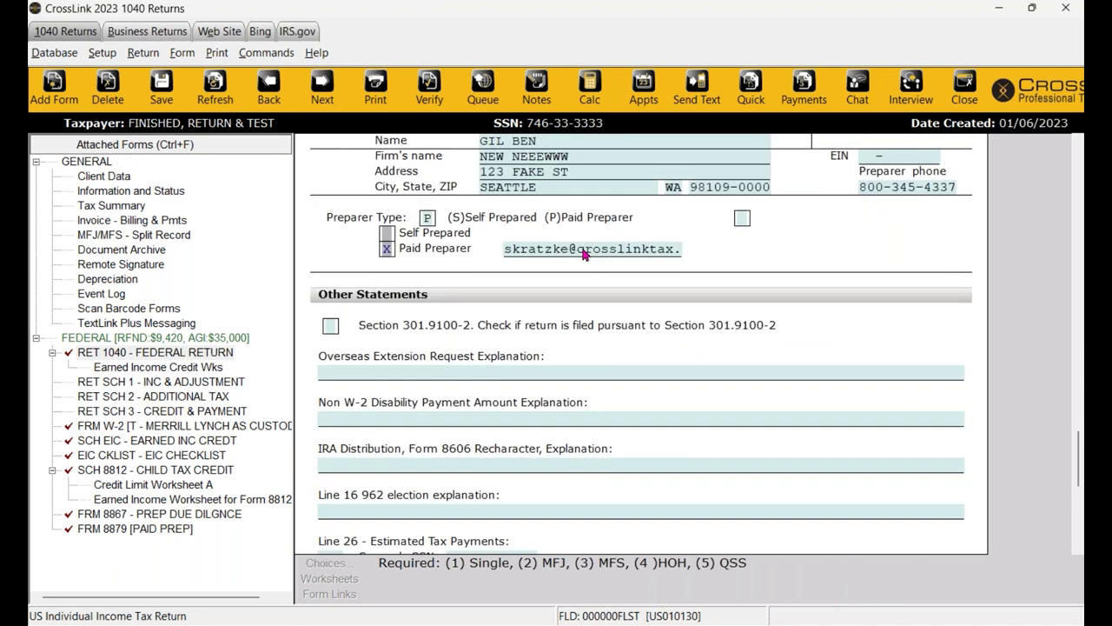
scroll(584, 252, down, 10)
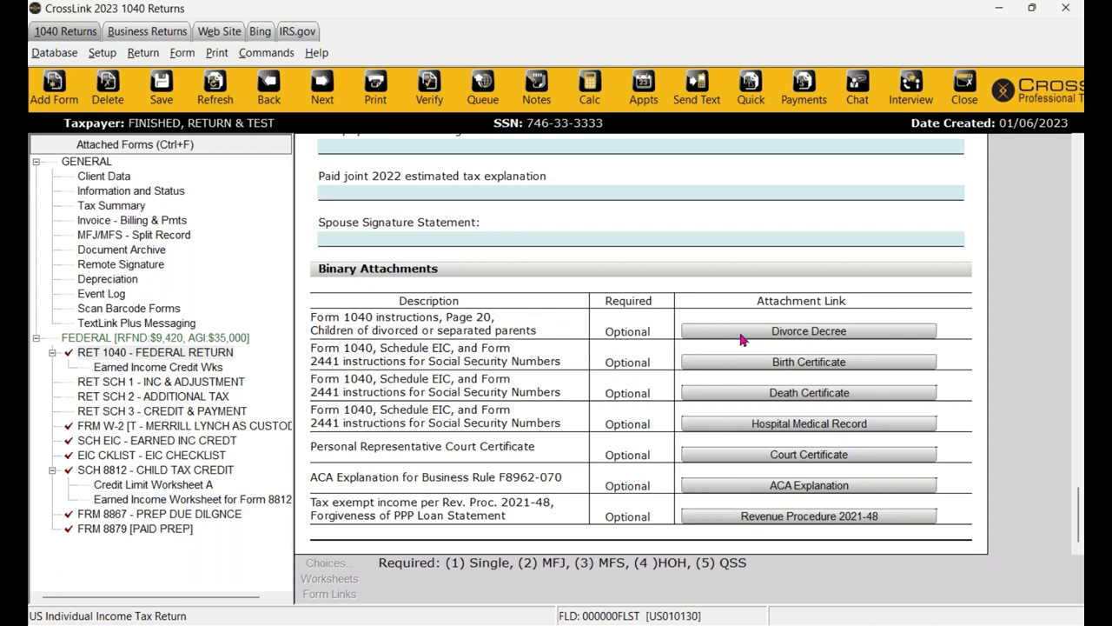
click(121, 251)
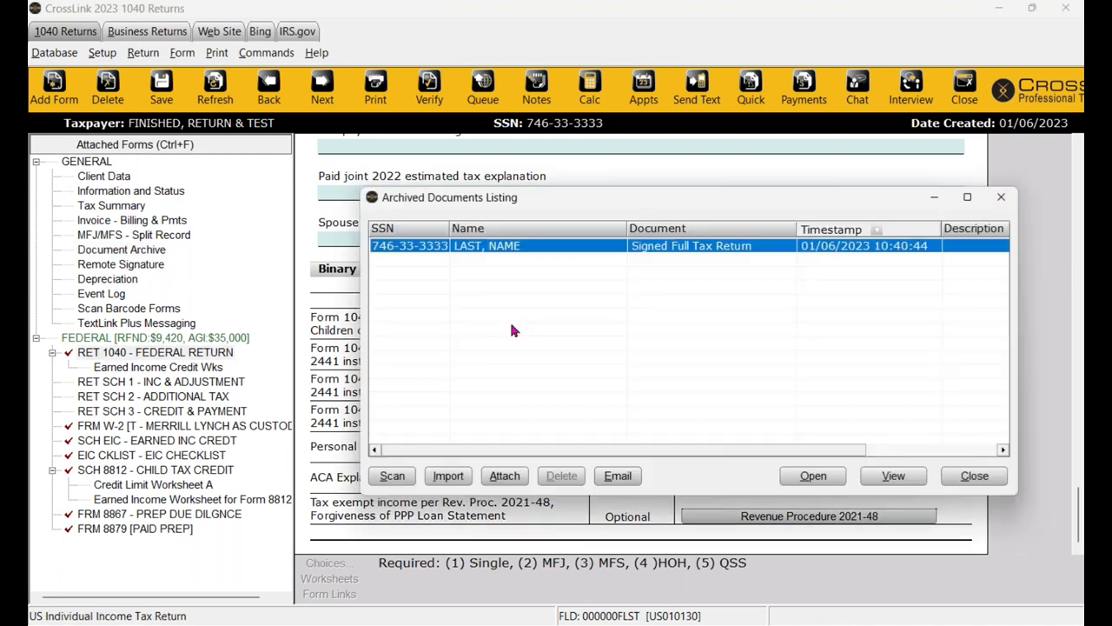
click(1001, 198)
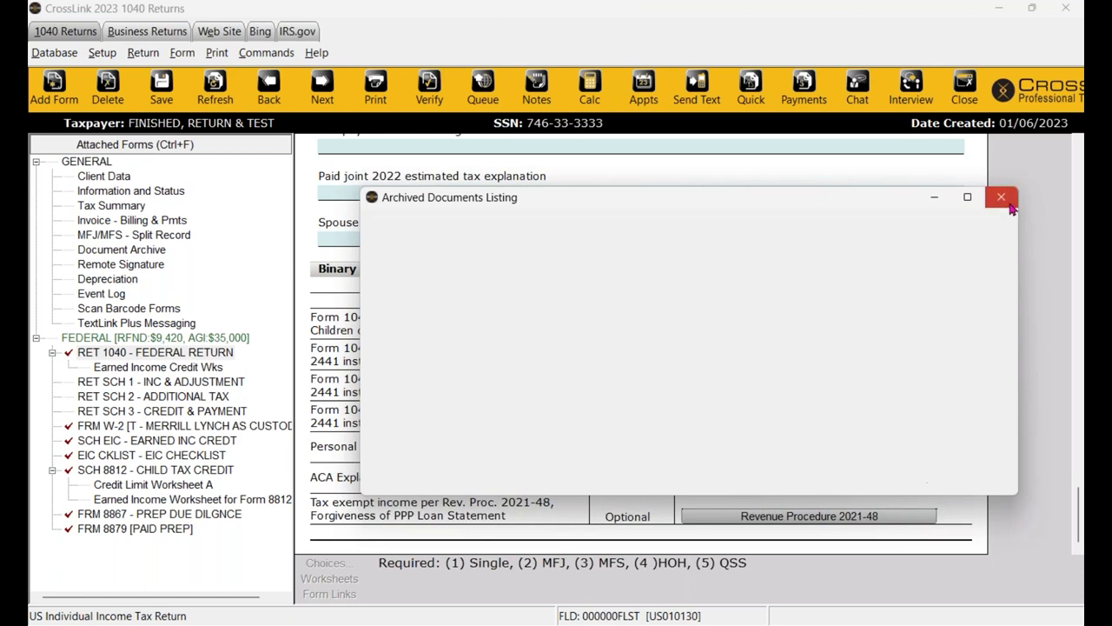
Open FRM 8879 [PAID PREP], scroll through its $9,420 direct-deposit refund, and peek at the Document Archive.
click(147, 530)
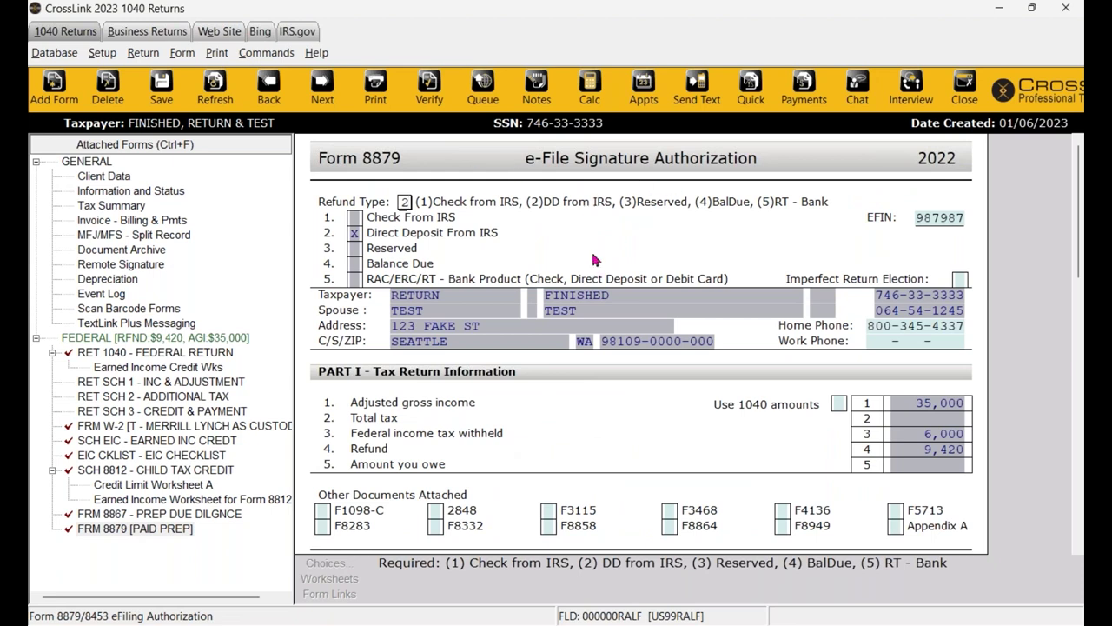
scroll(635, 416, down, 3)
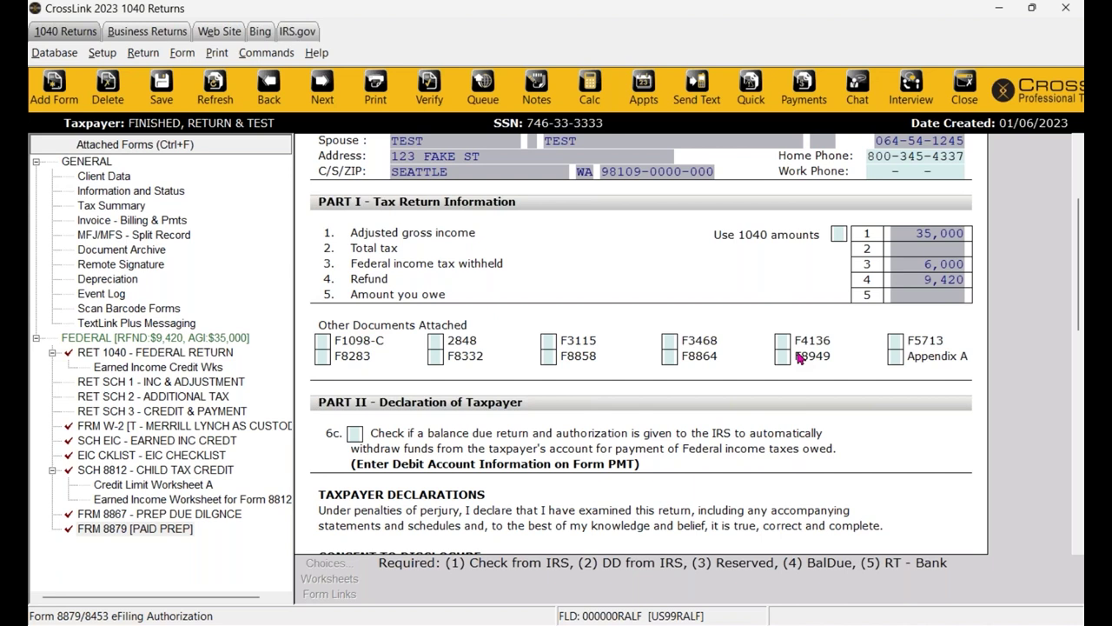
scroll(799, 358, down, 3)
click(148, 250)
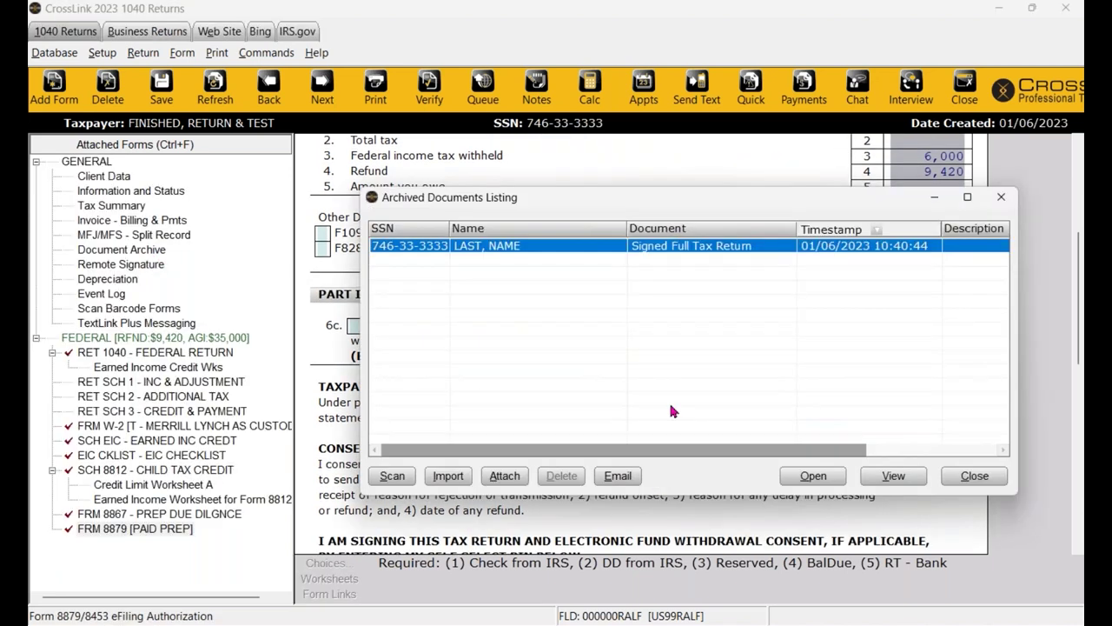
click(1001, 197)
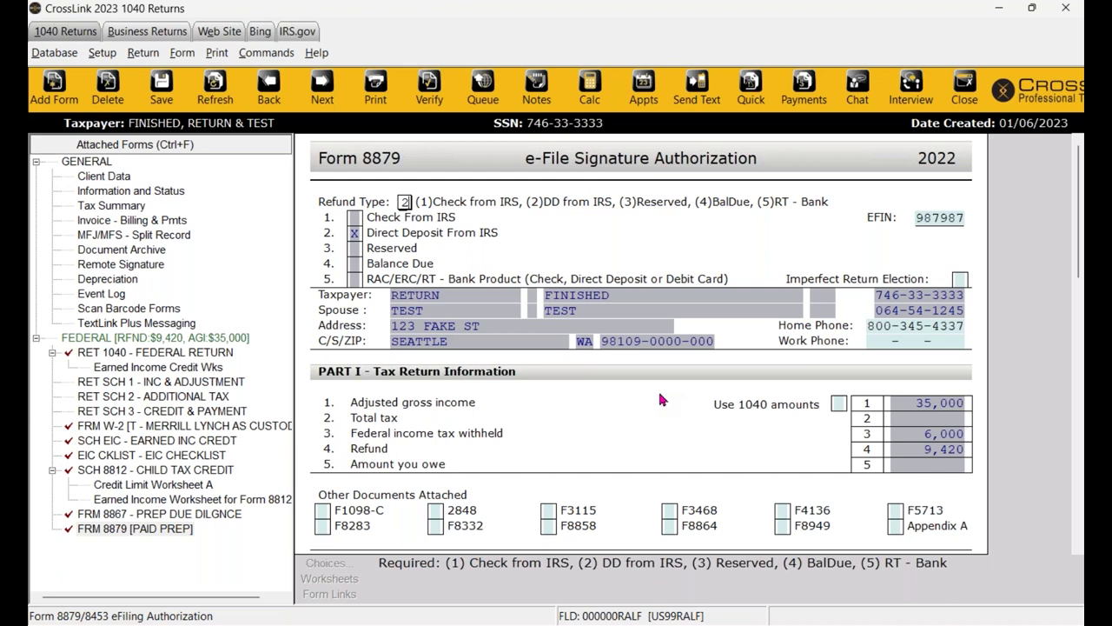
click(115, 192)
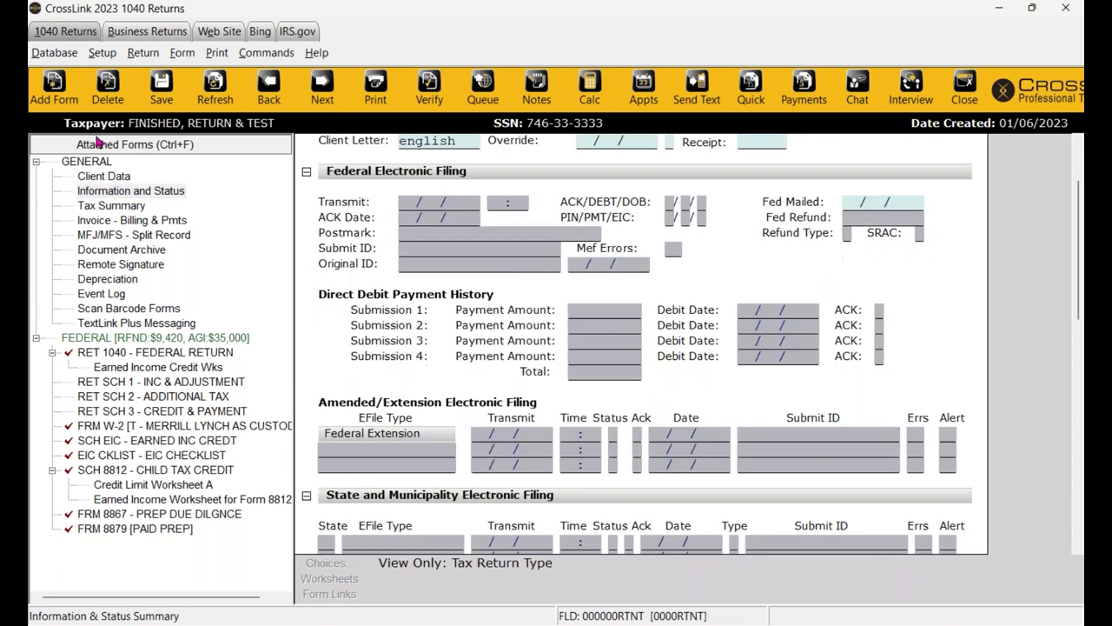
click(111, 178)
click(106, 221)
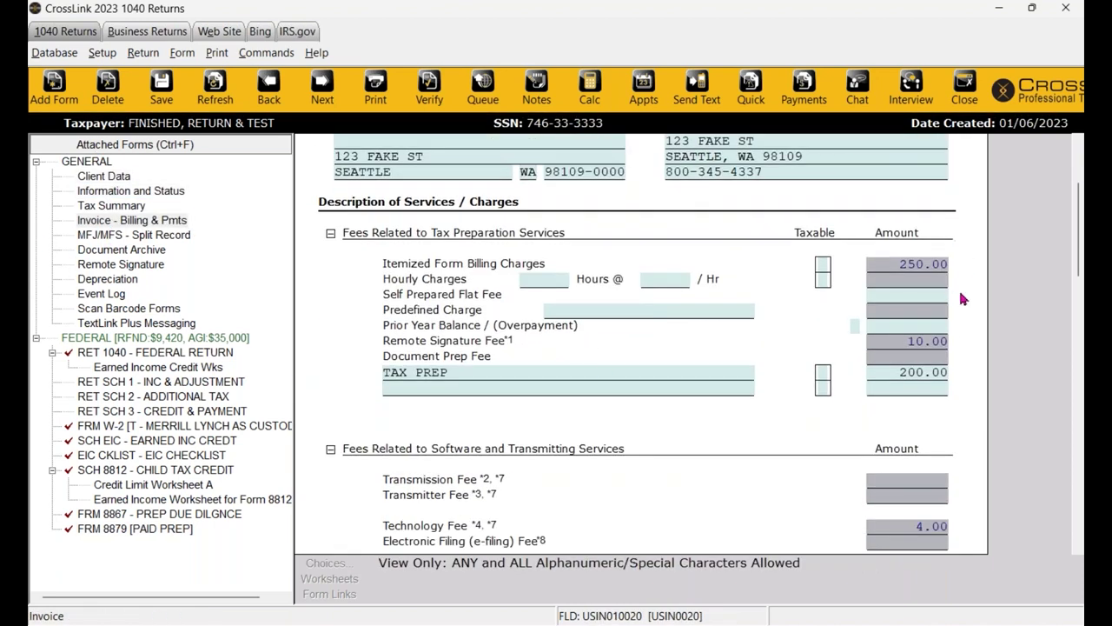
scroll(960, 408, down, 1)
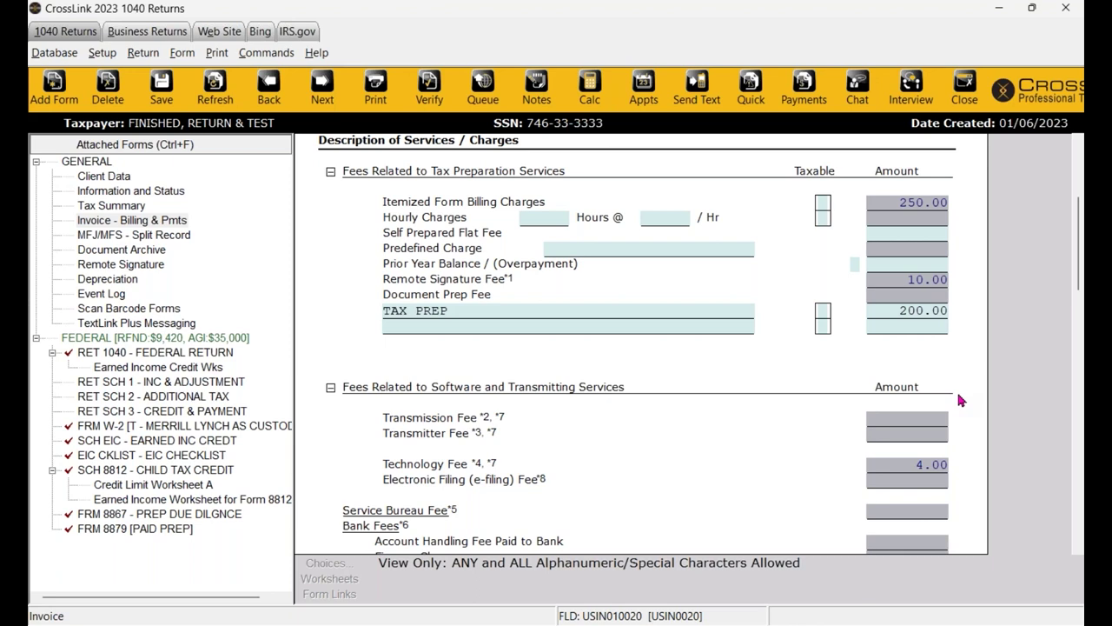
click(117, 529)
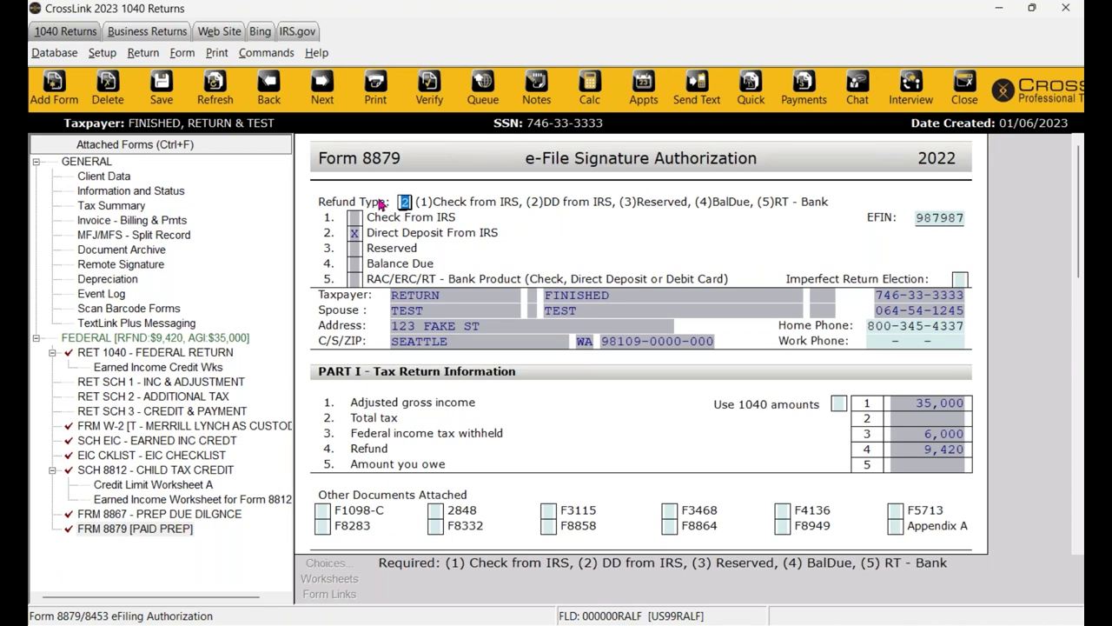
Enter 5 in the Form 8879 refund type field.
text(5)
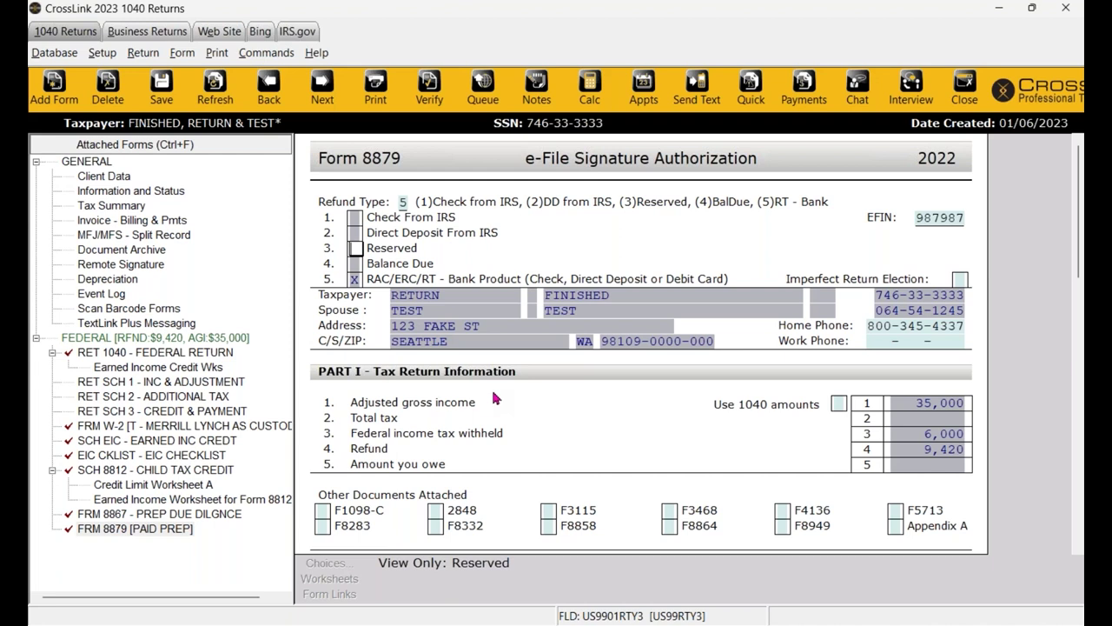
Mark Signed 8879 on Information and Status and run Verify, surfacing two fatal Form 8879 errors.
click(129, 177)
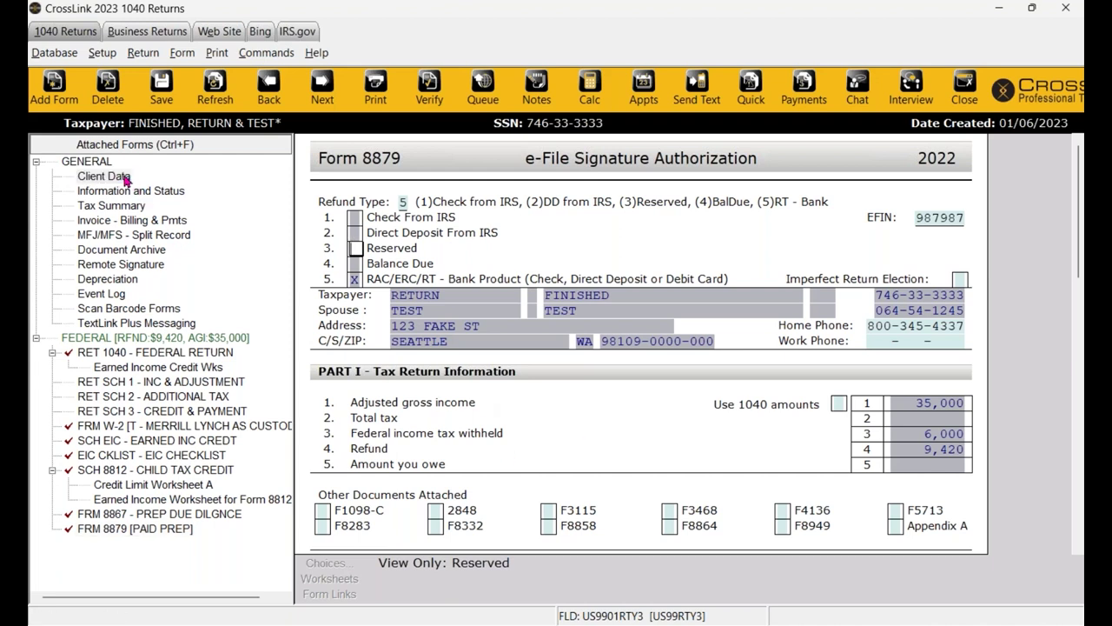
click(148, 191)
scroll(700, 407, down, 15)
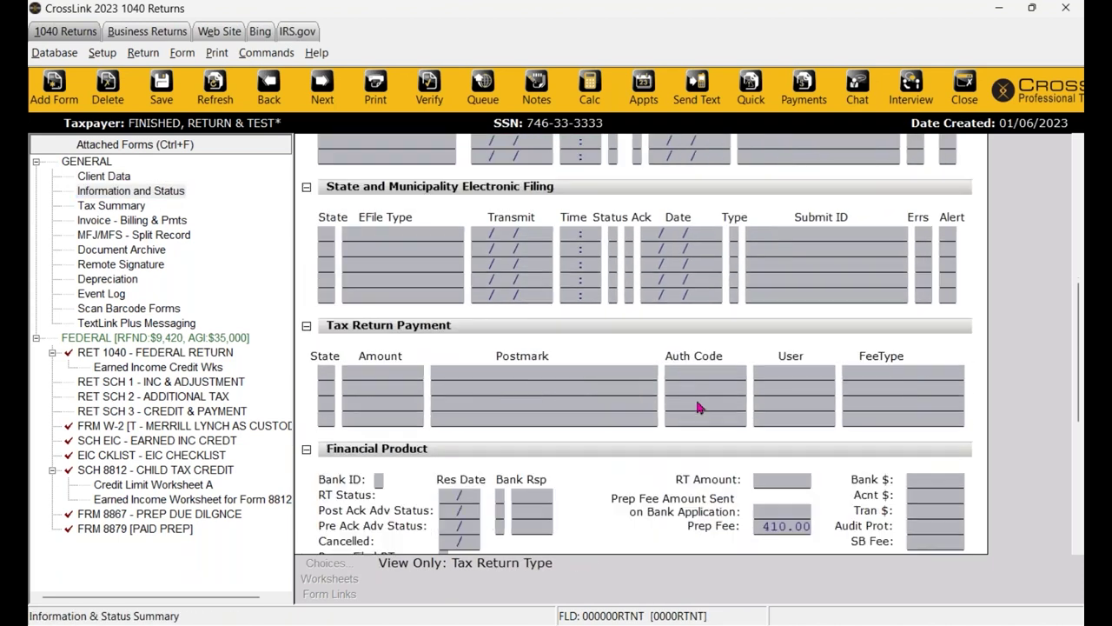
scroll(700, 407, down, 5)
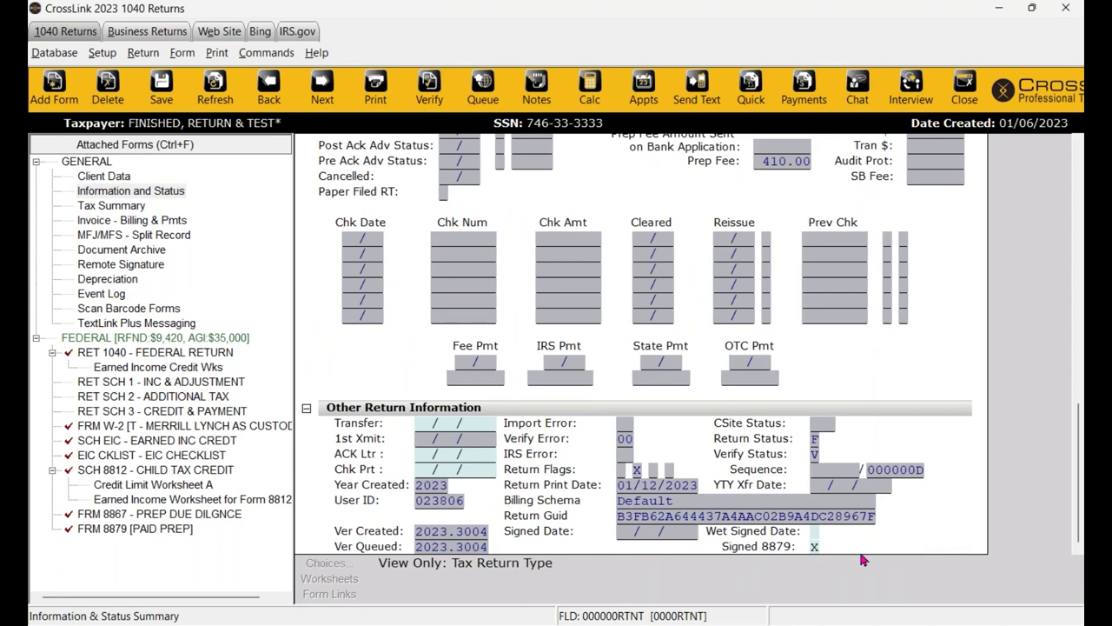
click(813, 549)
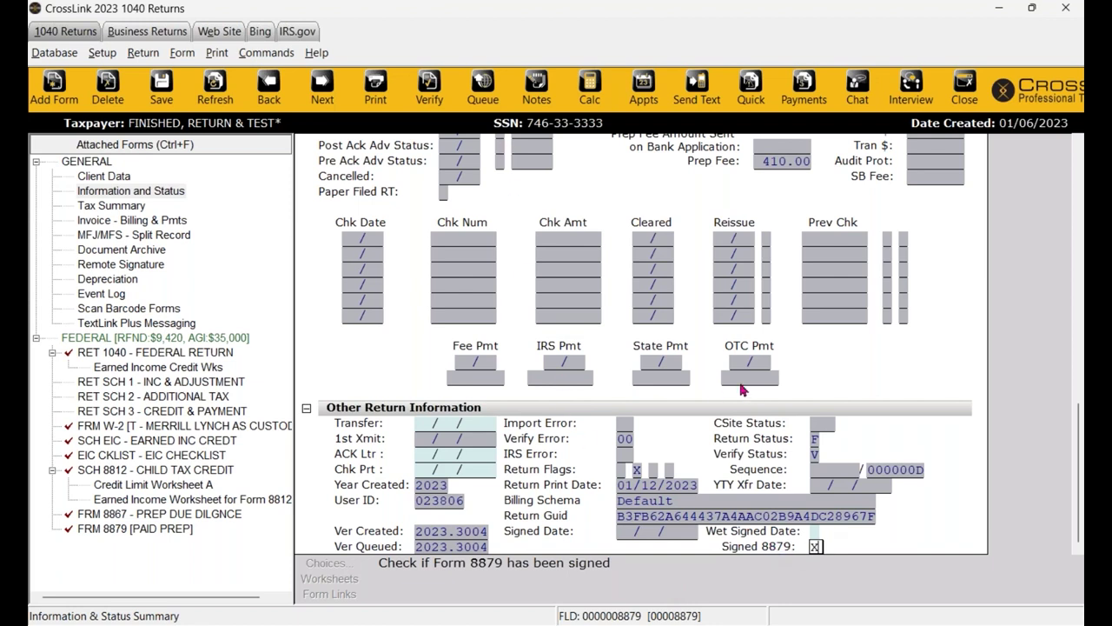
click(430, 87)
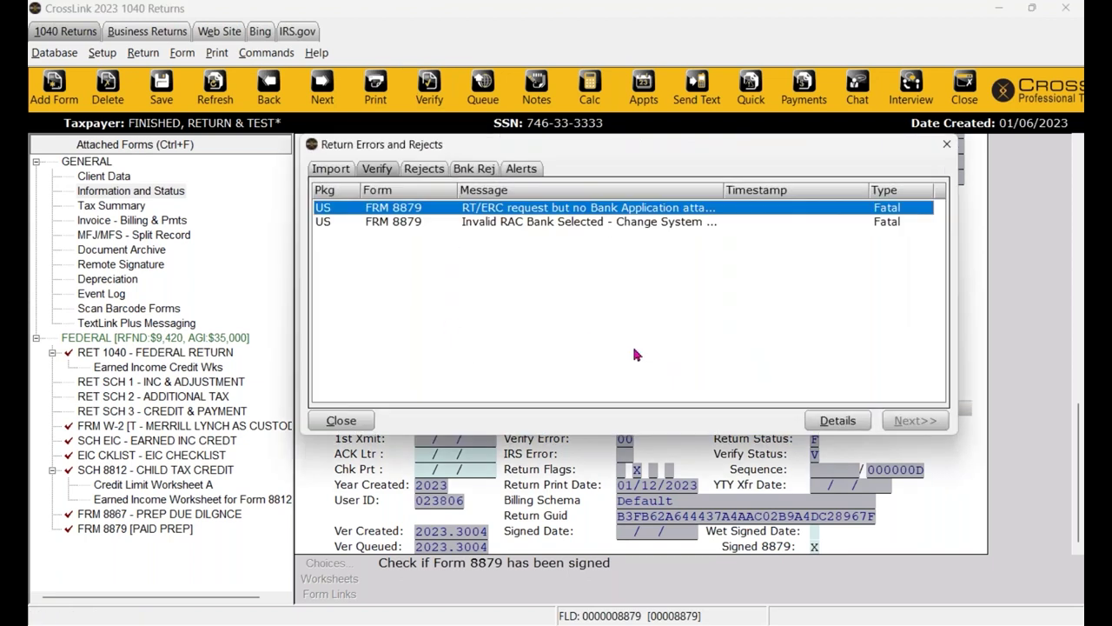
click(946, 149)
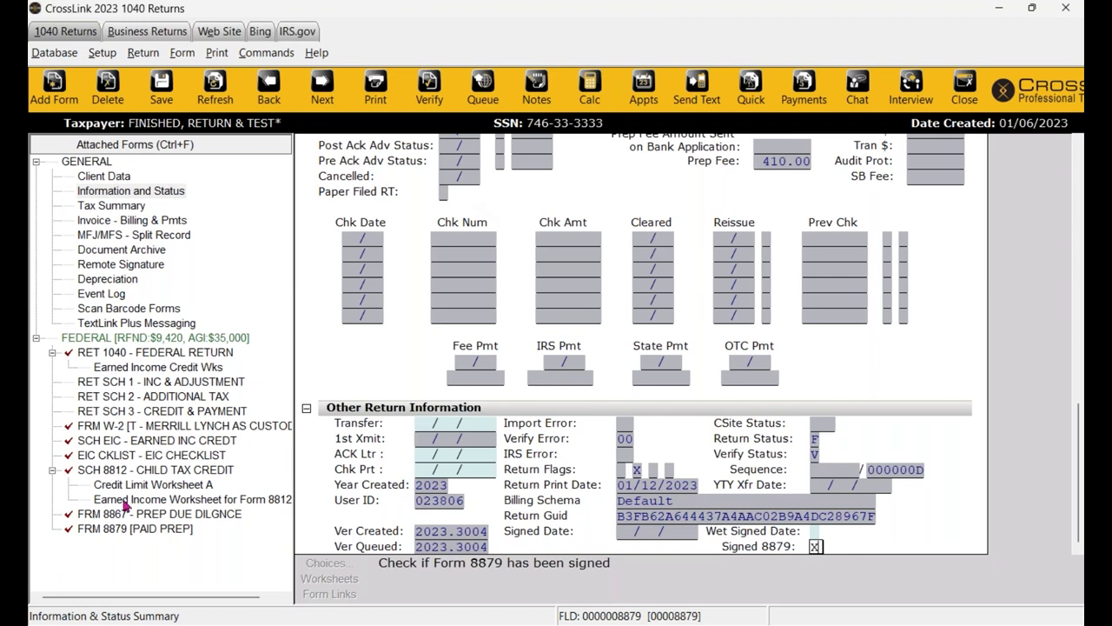
Set the Form 8879 refund type to 1 (Check From IRS) and confirm removing the bank application.
click(139, 532)
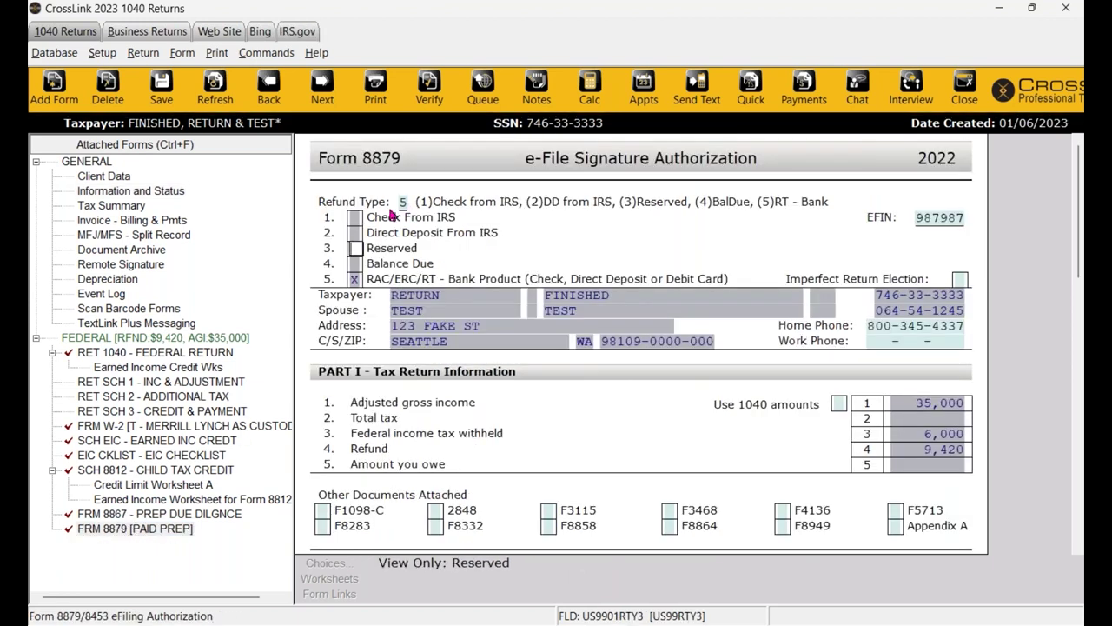
click(404, 203)
text(1)
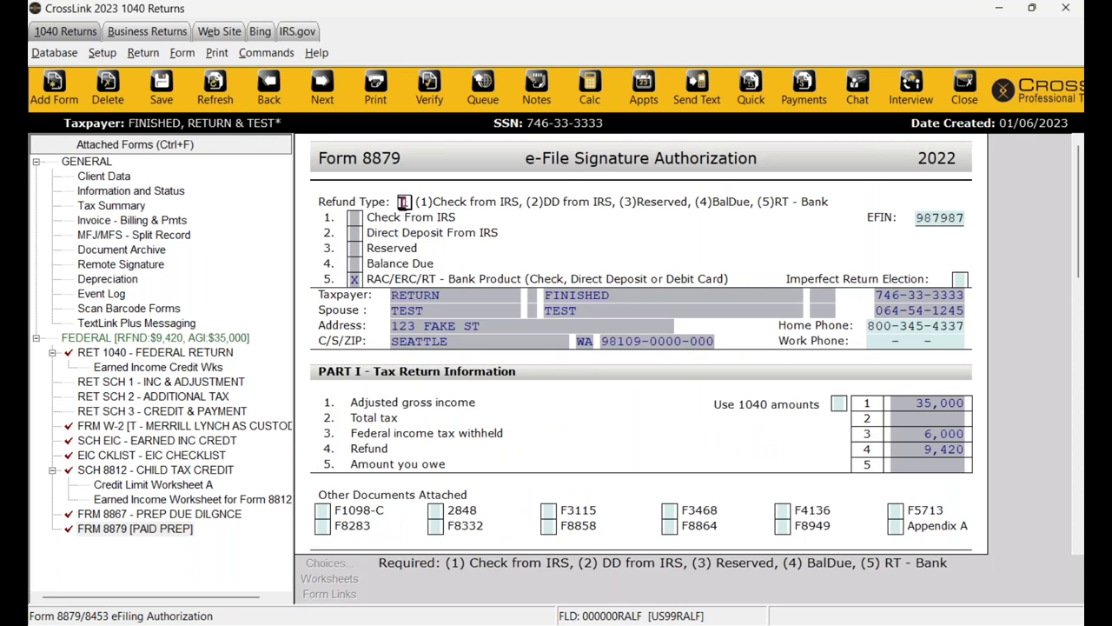
key(Tab)
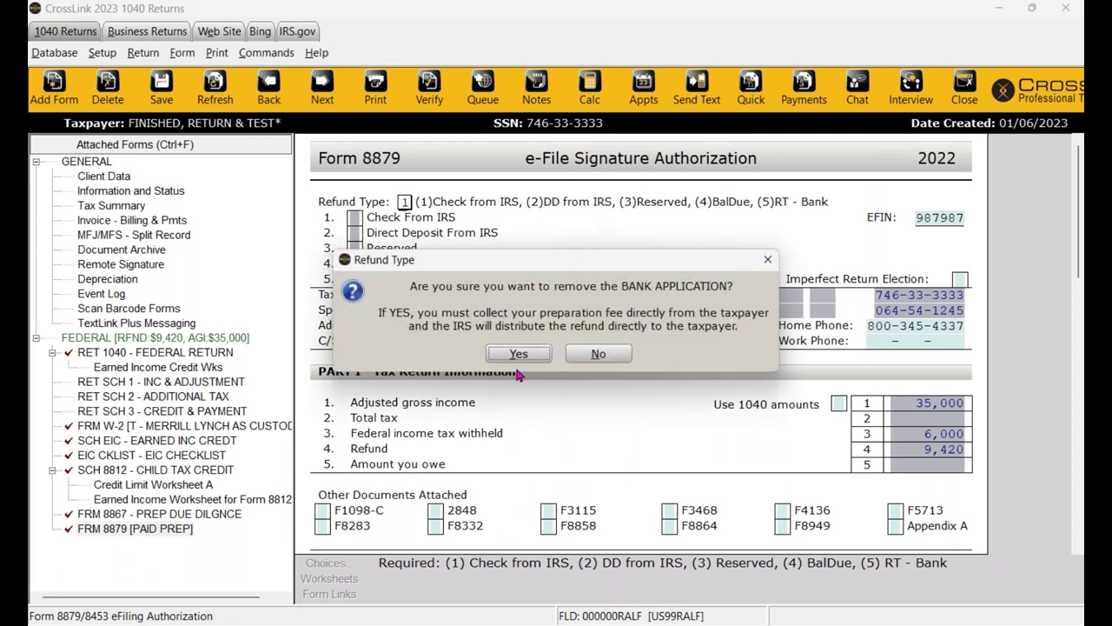
click(520, 356)
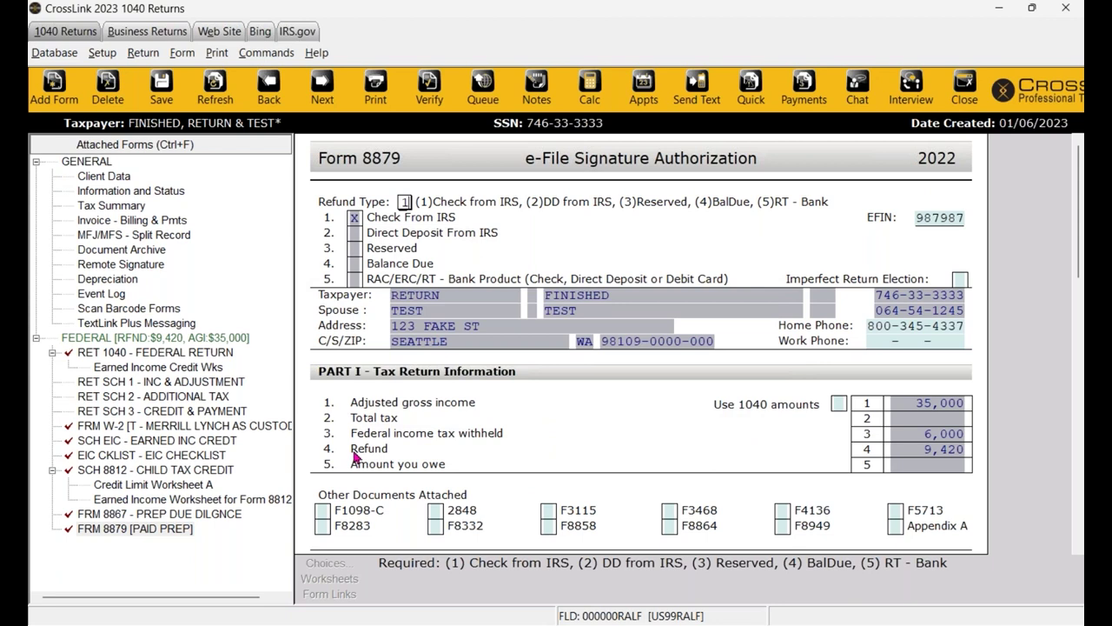
click(152, 530)
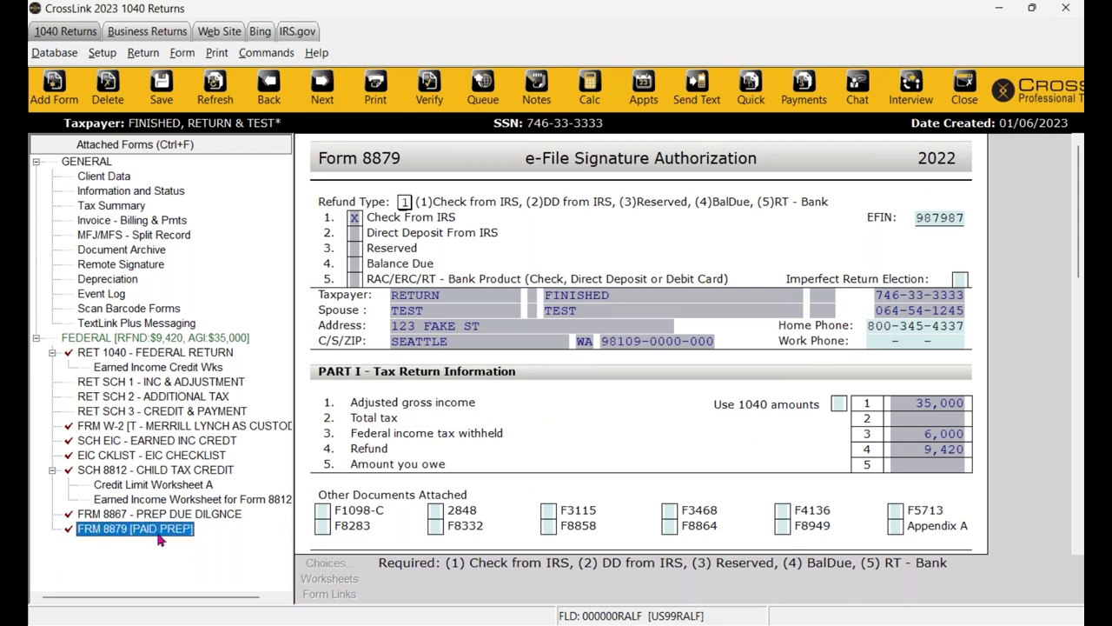
Remove FRM 8879 from the Attached Forms tree using Remove Form, confirming the deletion.
right_click(110, 537)
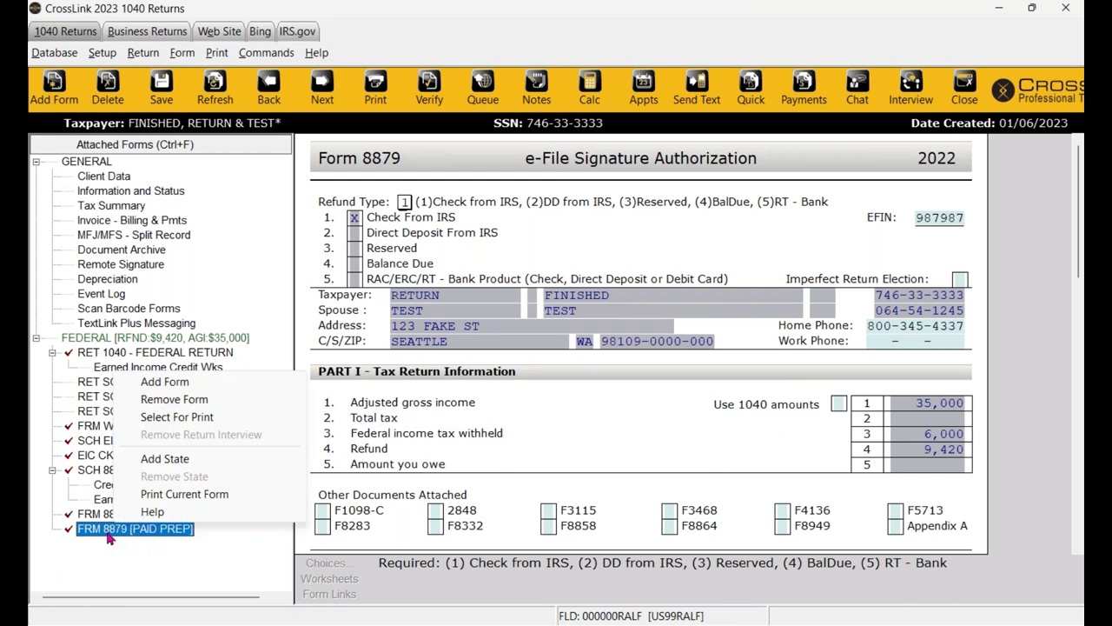
right_click(120, 541)
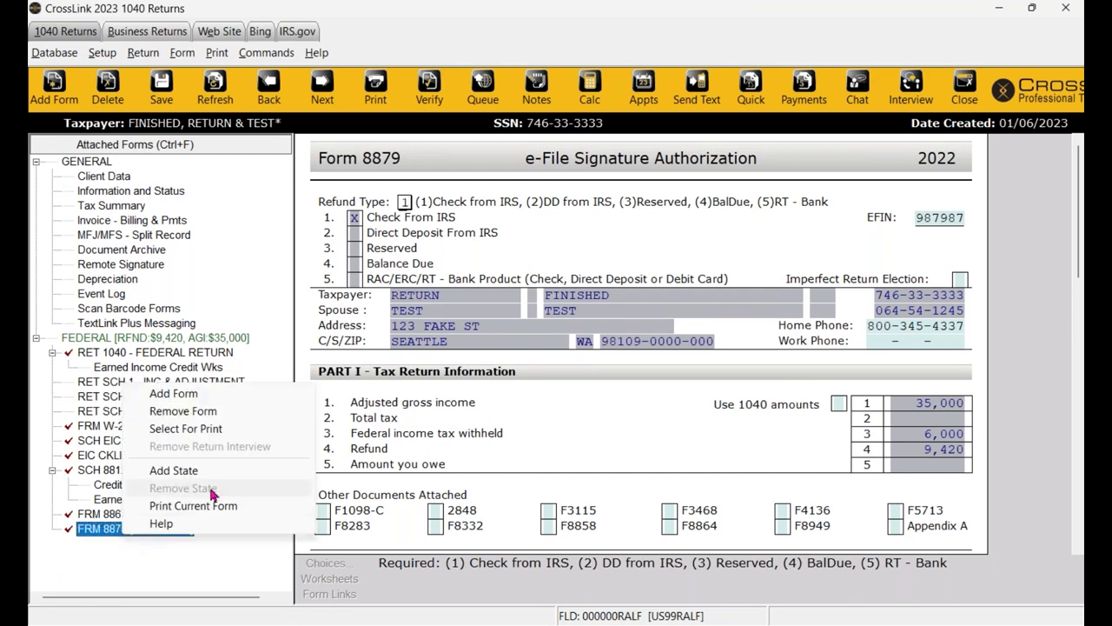
click(207, 413)
click(513, 347)
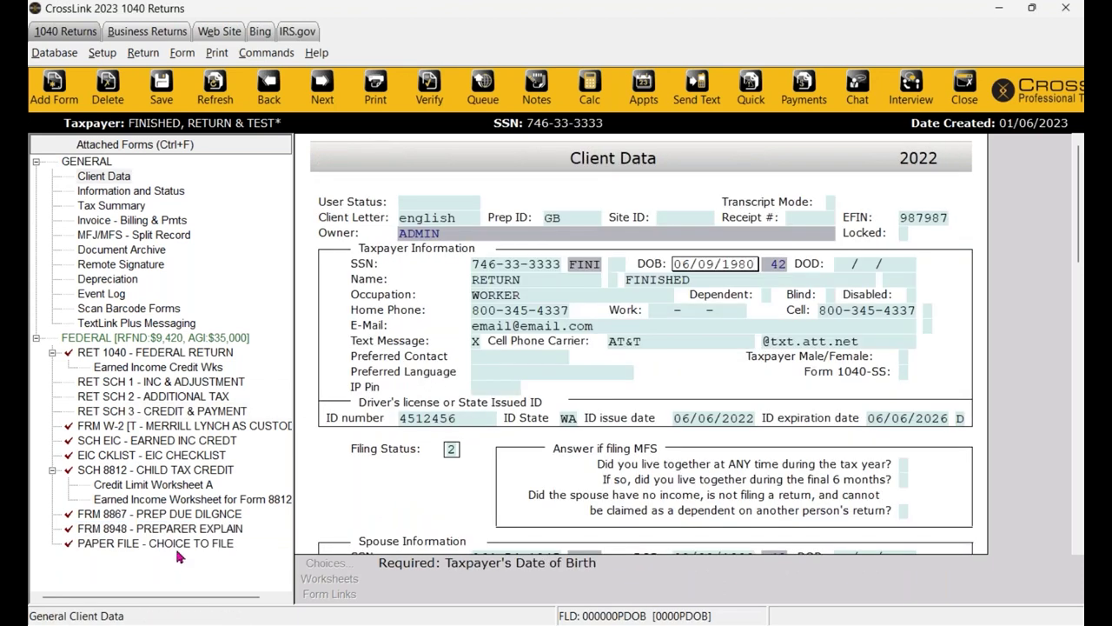
click(173, 546)
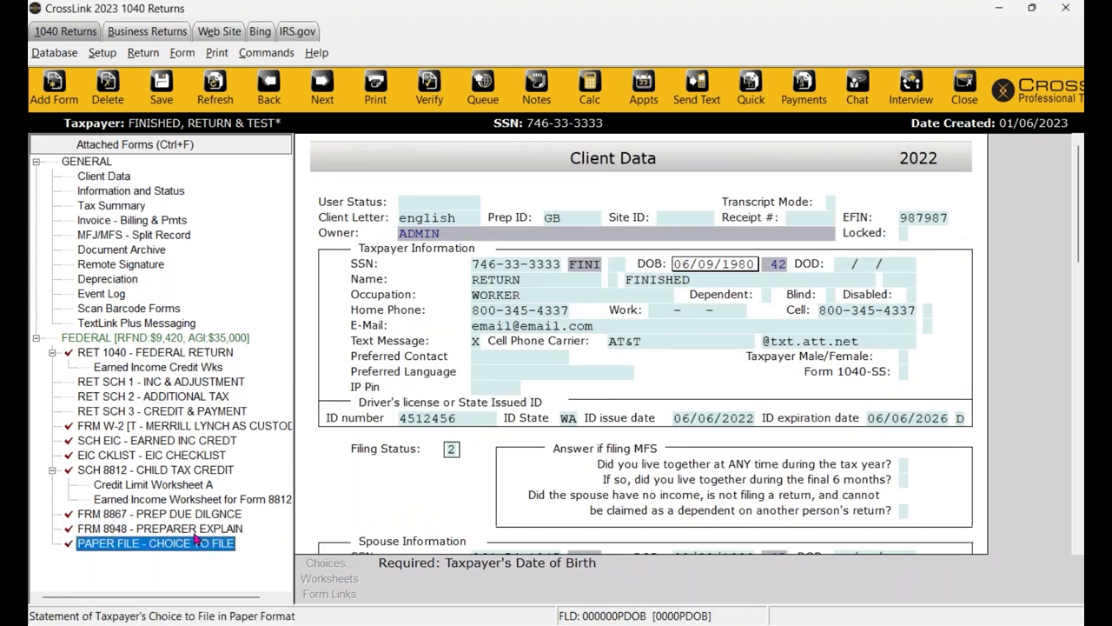
On FRM 8948 - Preparer Explain, mark box 1 with an X: taxpayer chose paper filing.
click(195, 532)
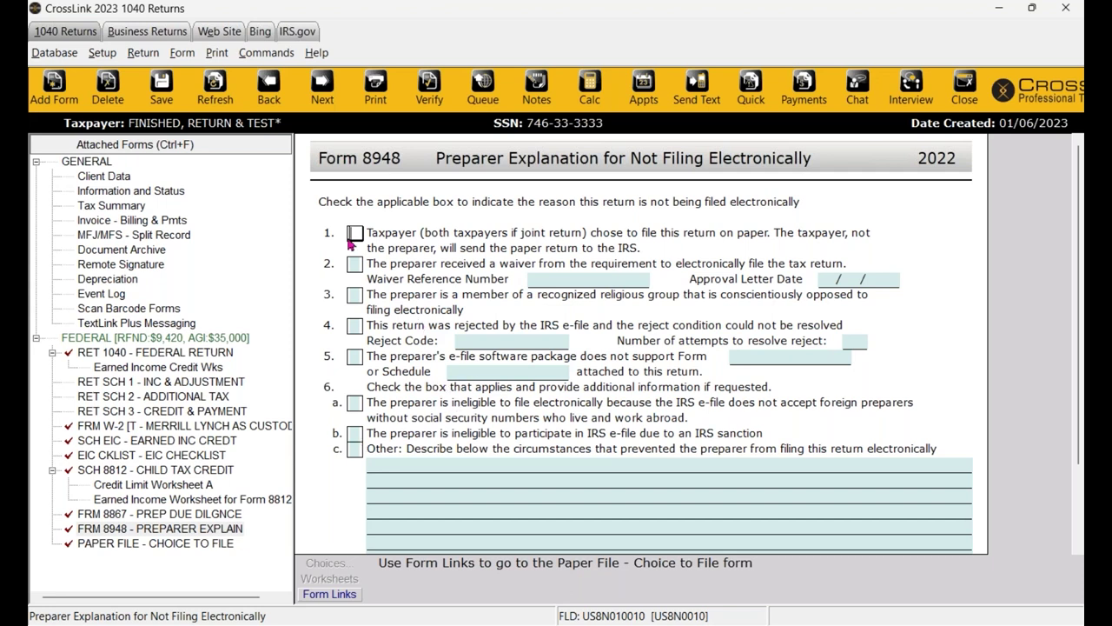
key(x)
key(Return)
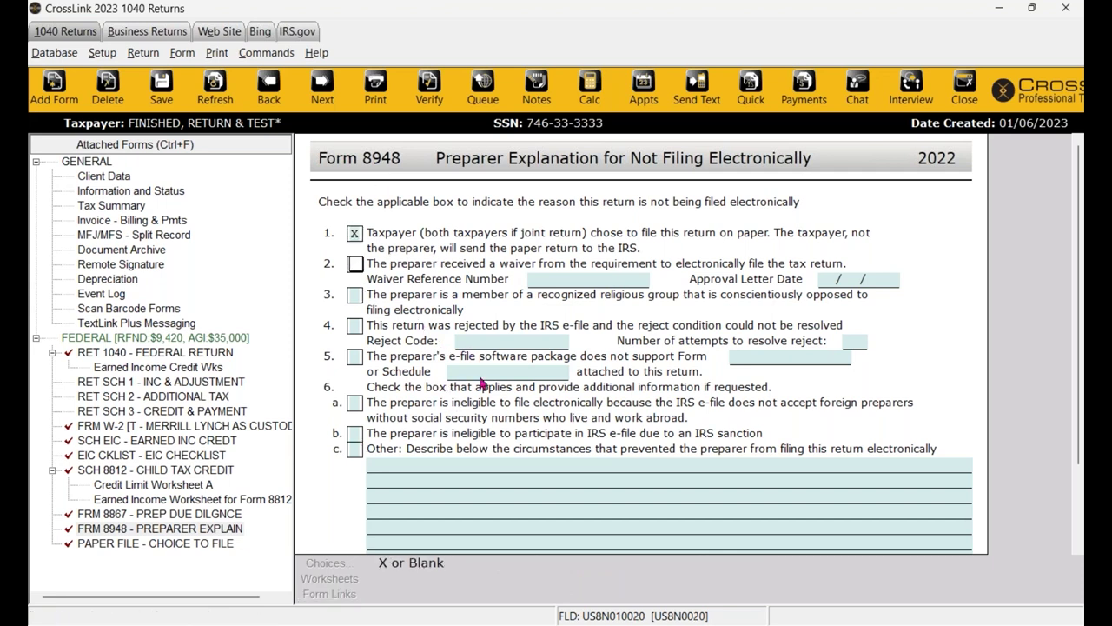
scroll(485, 382, down, 2)
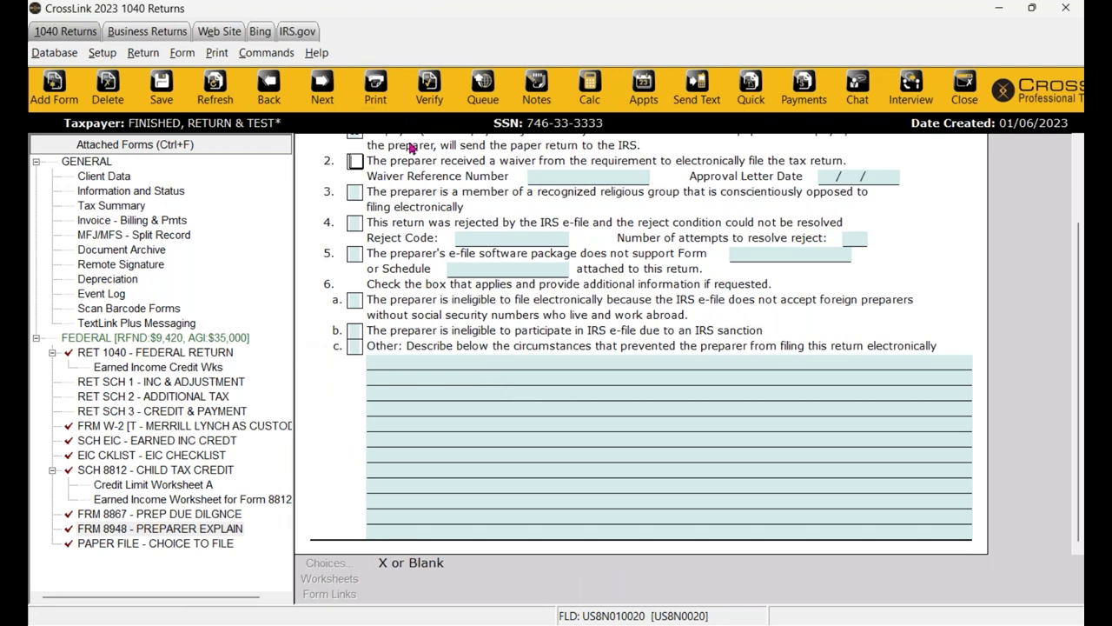
Look at the Print menu without printing, then return via Information and Status to Client Data.
click(218, 52)
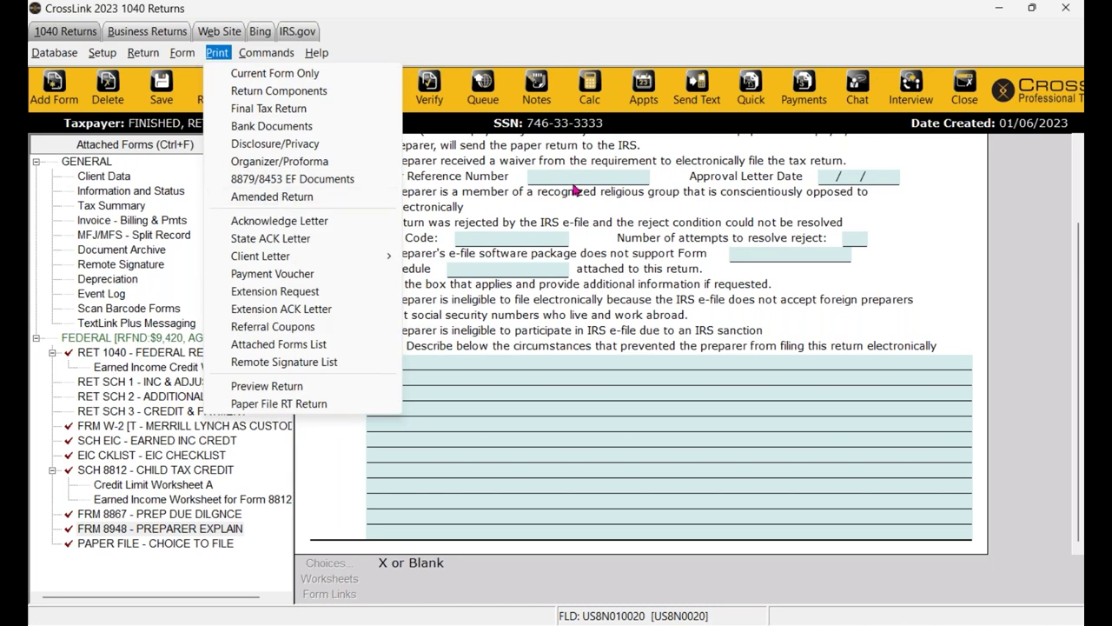
click(493, 204)
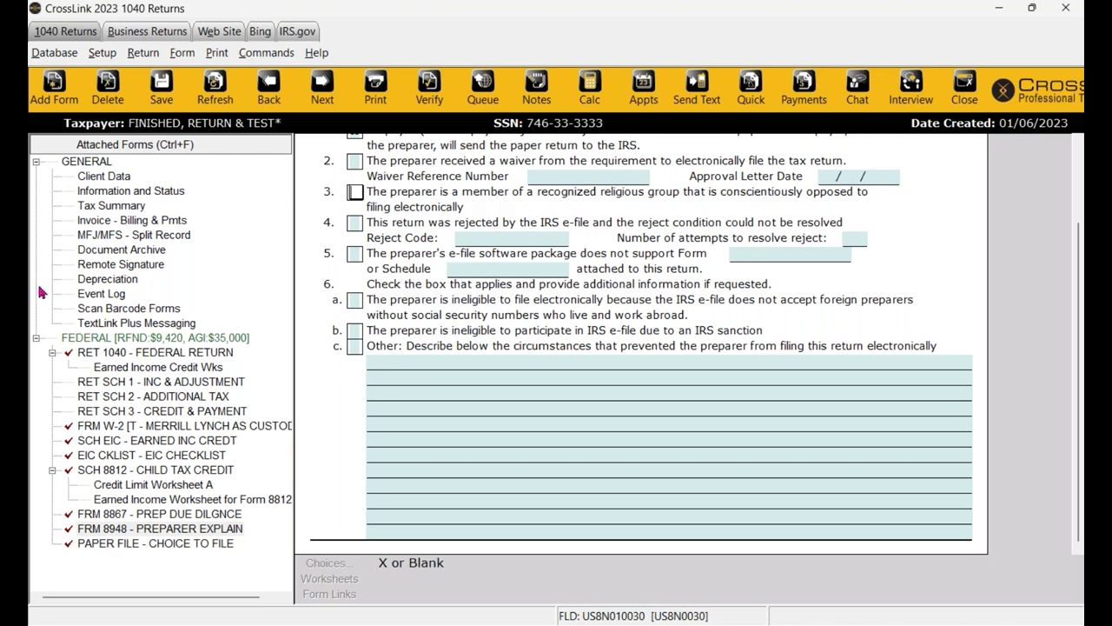
click(102, 192)
click(114, 183)
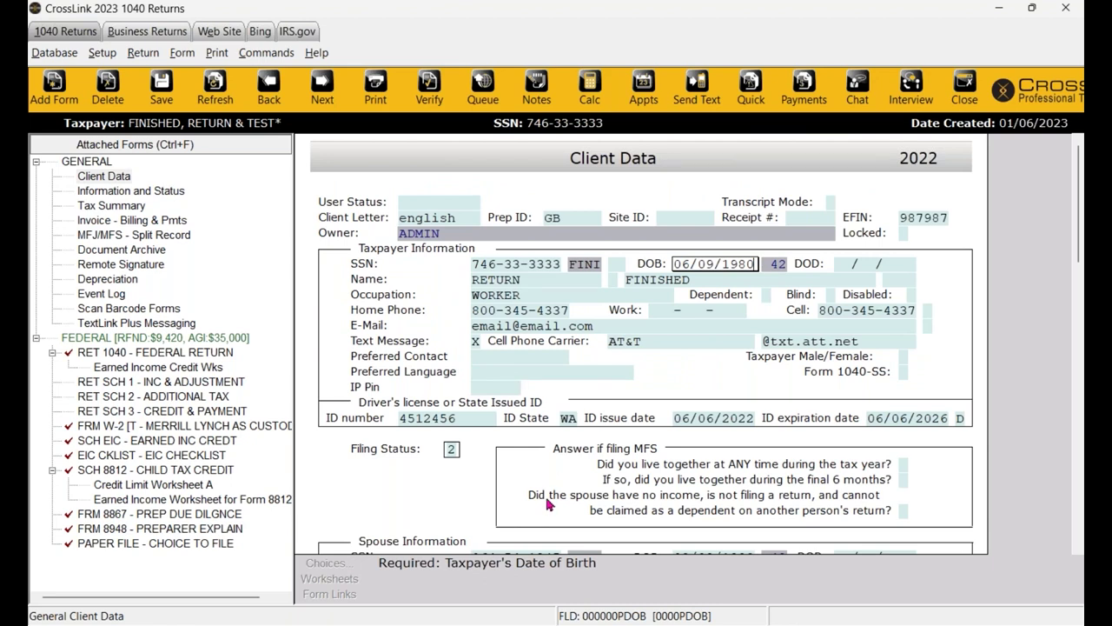
Bring up the Depreciation forms list from the GENERAL tree, showing the Car/Truck allocation.
scroll(549, 504, down, 1)
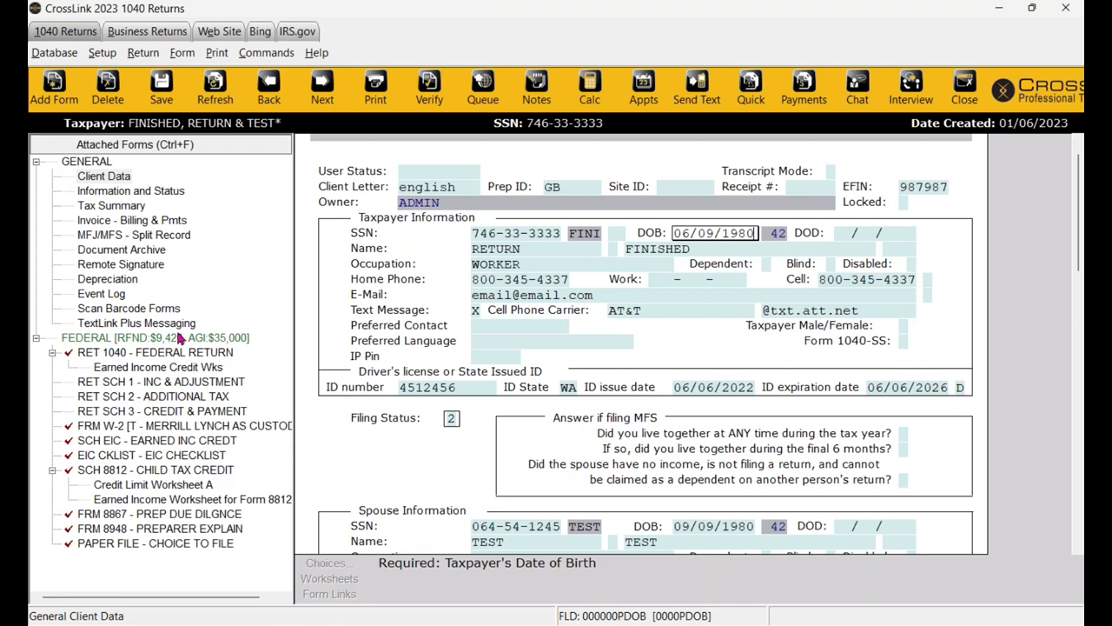
click(109, 282)
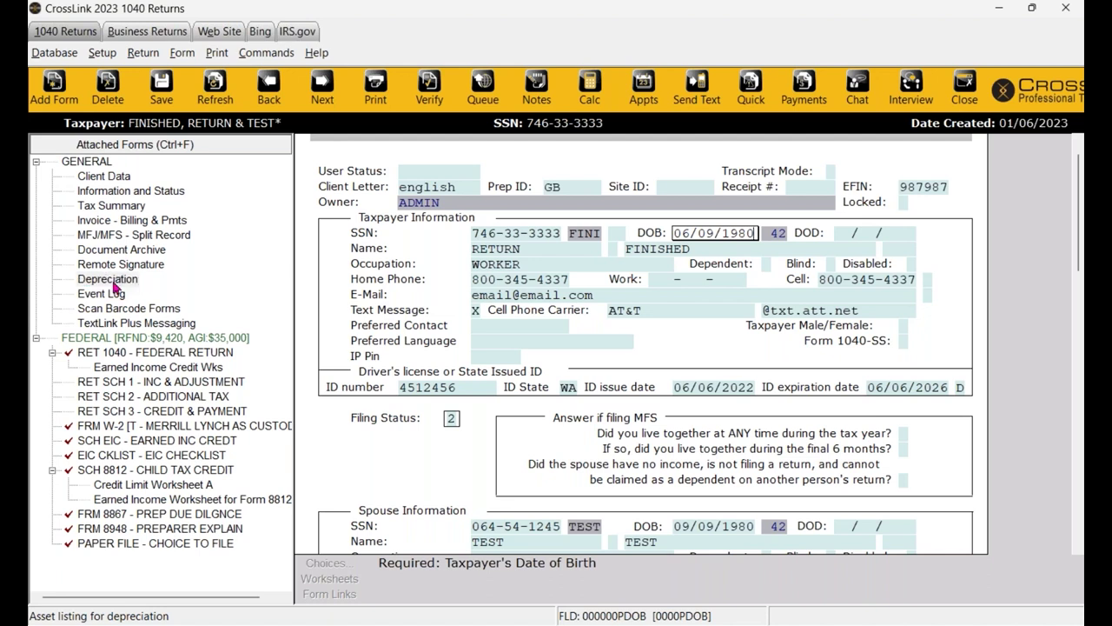
double_click(113, 285)
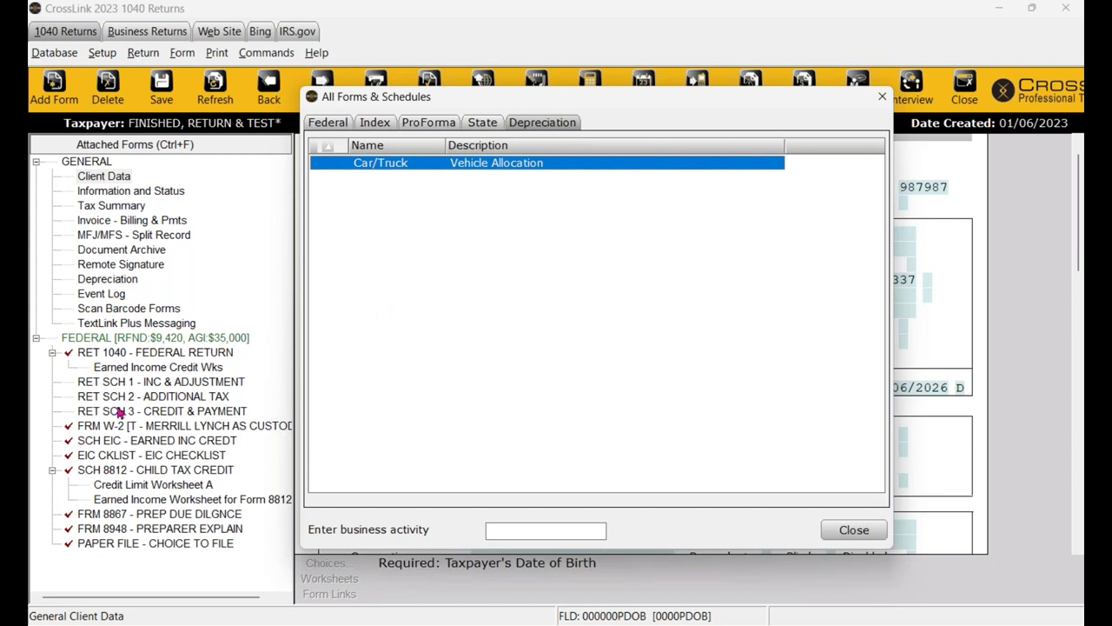
Add a new taxpayer Schedule C to the return.
click(882, 96)
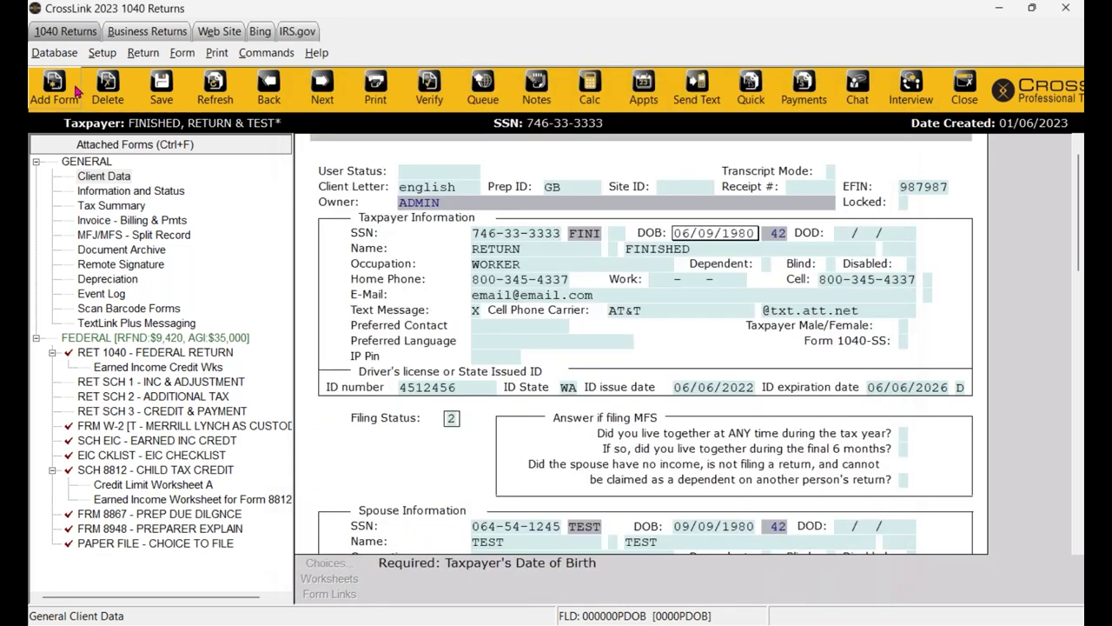
click(61, 87)
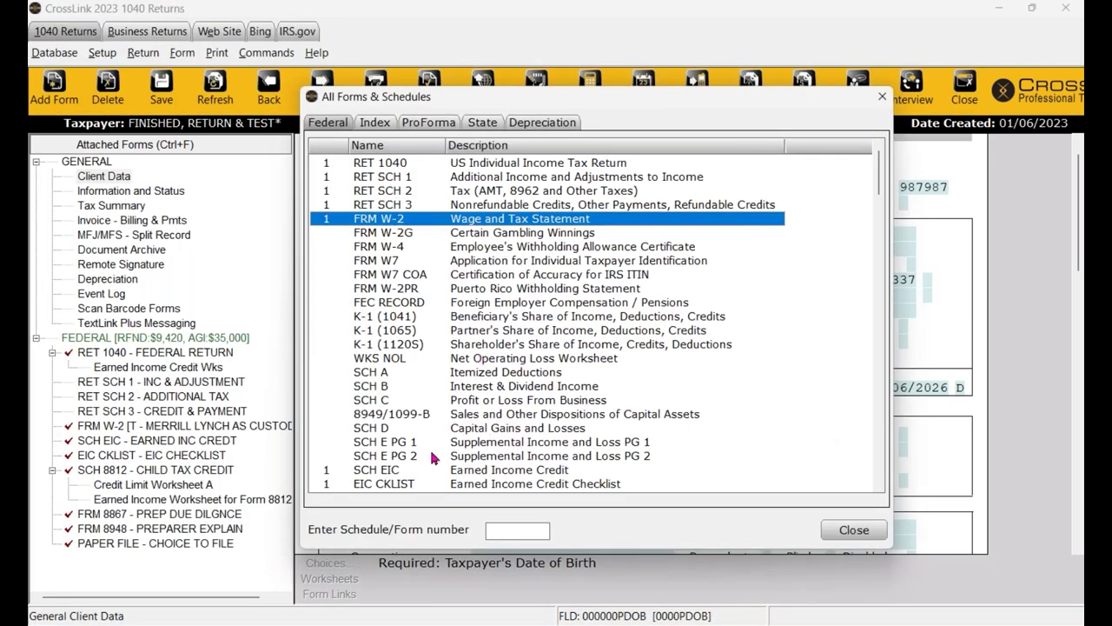
scroll(426, 391, down, 3)
double_click(404, 278)
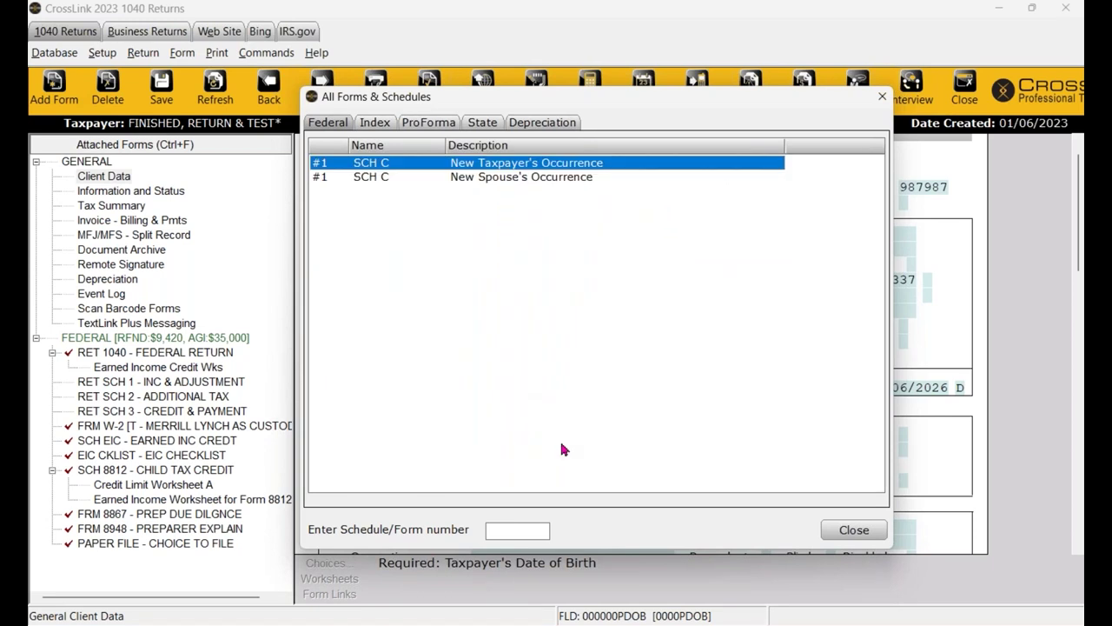
double_click(505, 165)
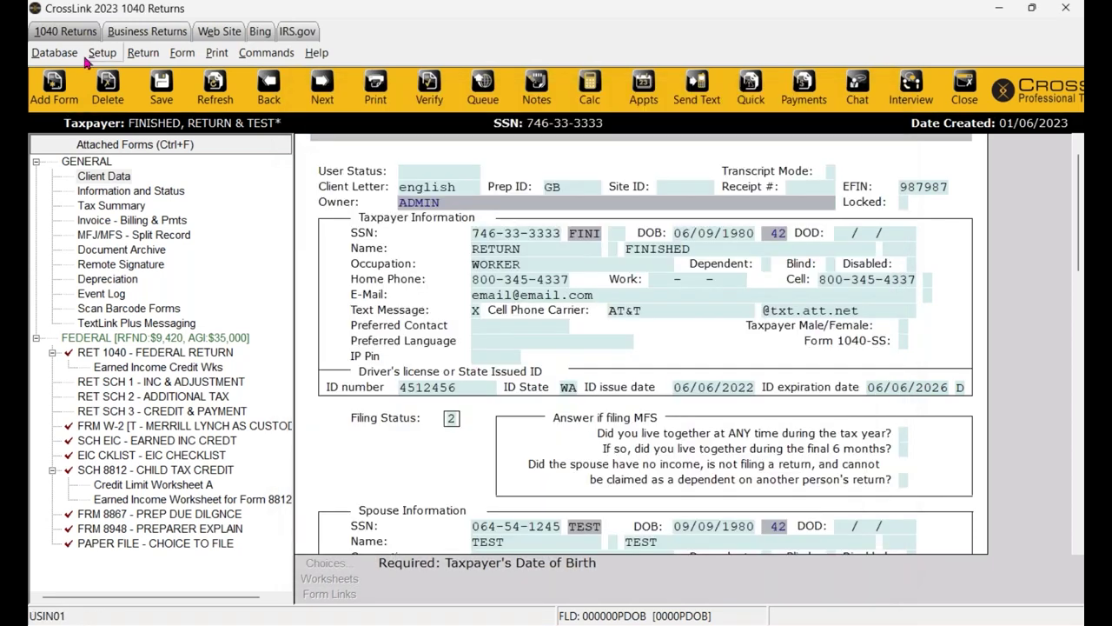
Add Schedule E page 1 to the return and select Depreciation in the tree.
click(54, 87)
scroll(507, 391, up, 4)
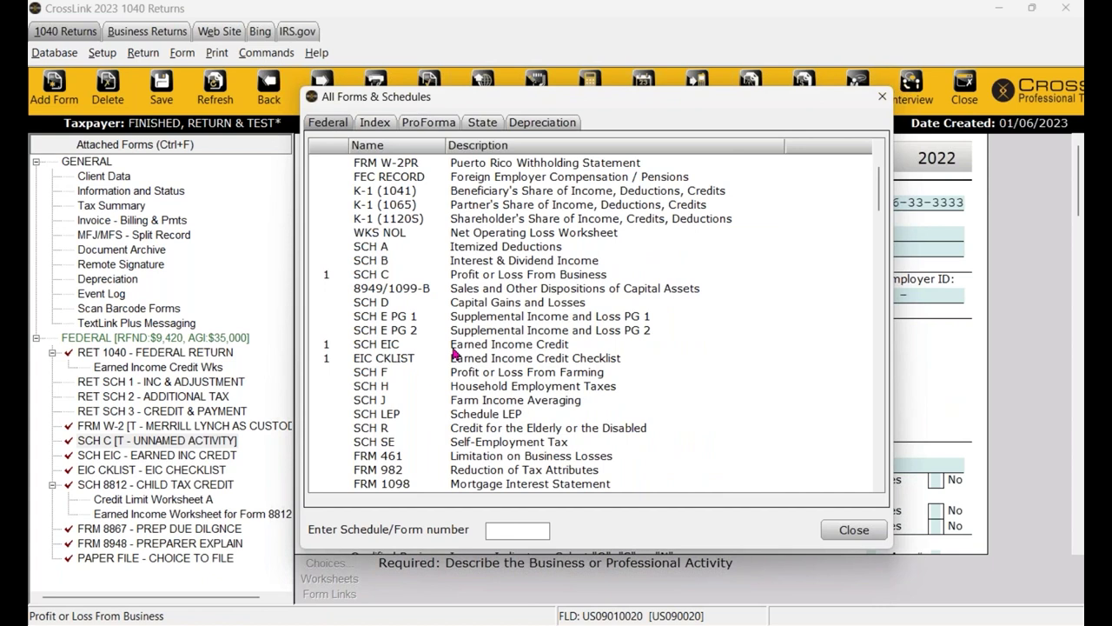
double_click(492, 322)
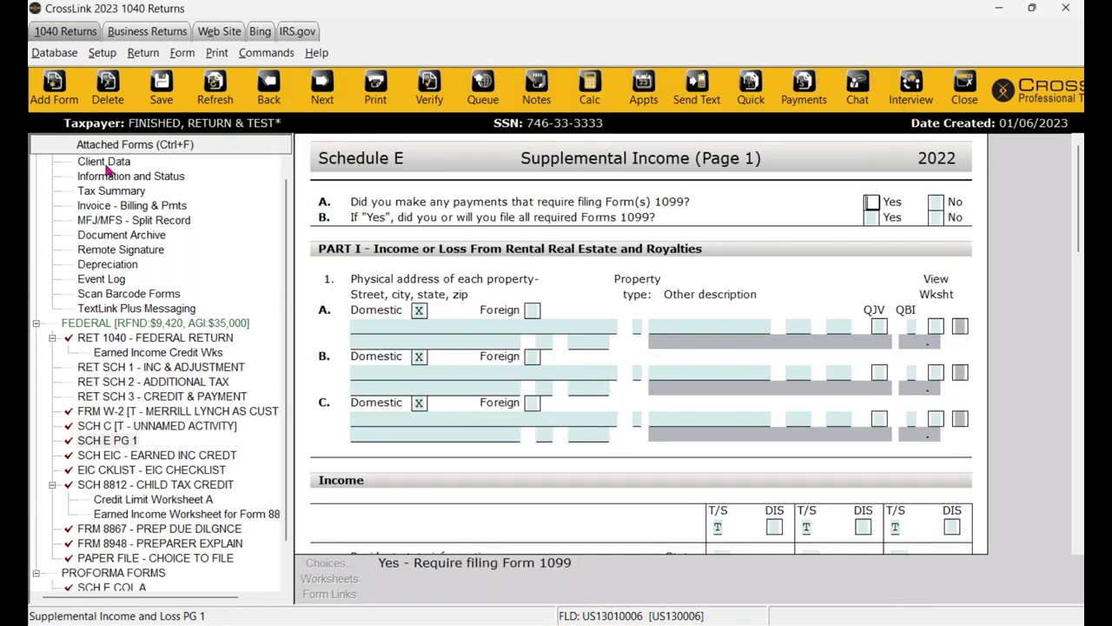
click(99, 265)
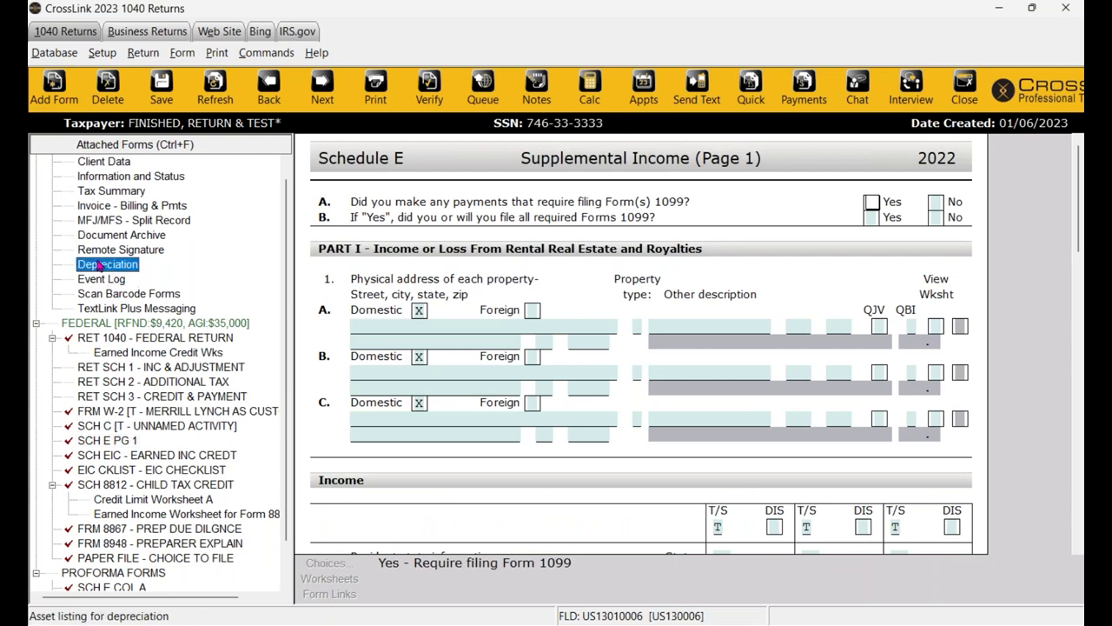
Open the Schedule C activity's asset list and start a new asset.
double_click(99, 266)
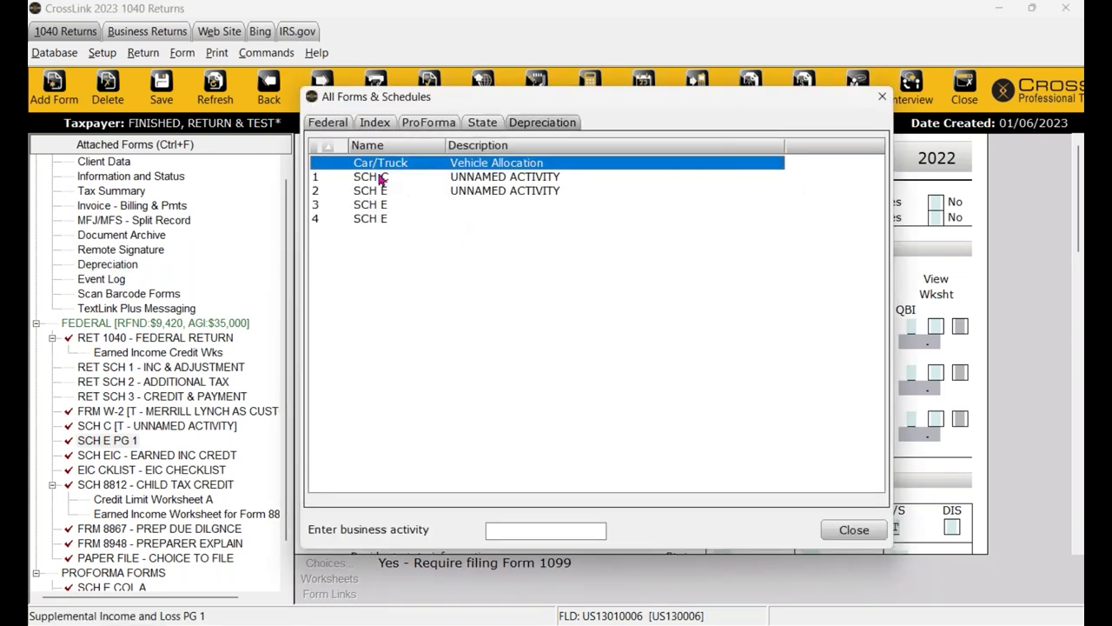
click(380, 178)
click(385, 191)
click(388, 205)
click(390, 218)
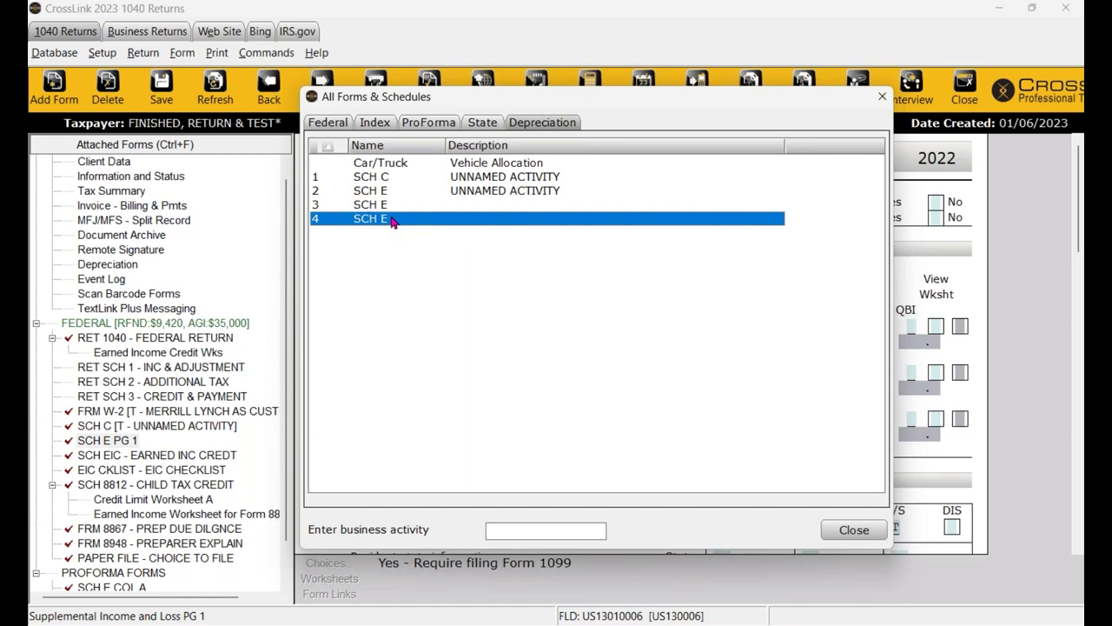
click(398, 178)
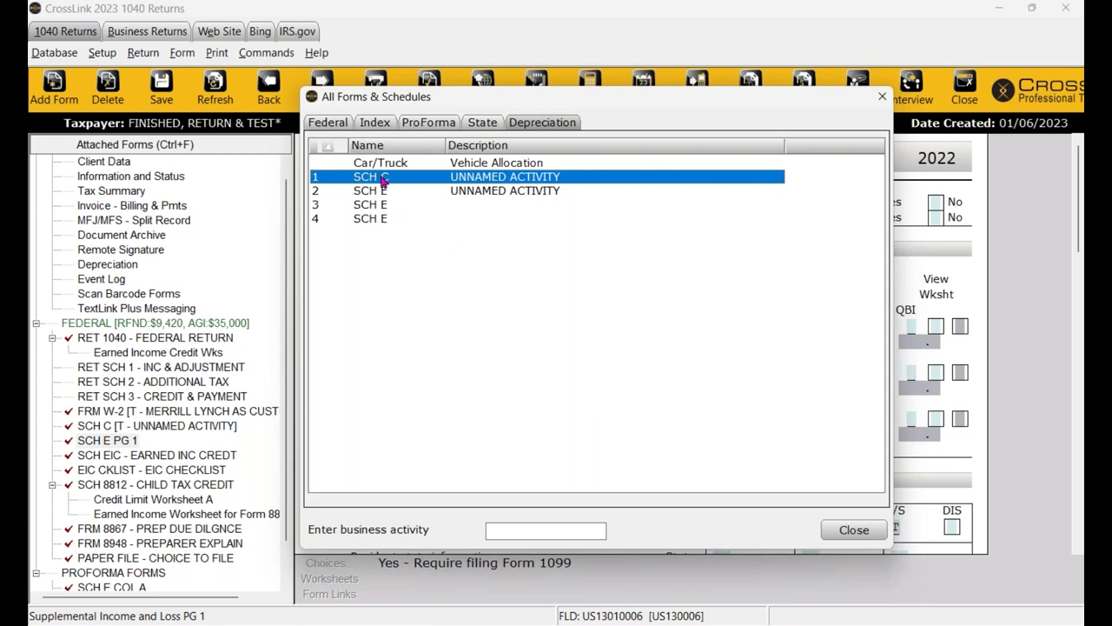
double_click(384, 178)
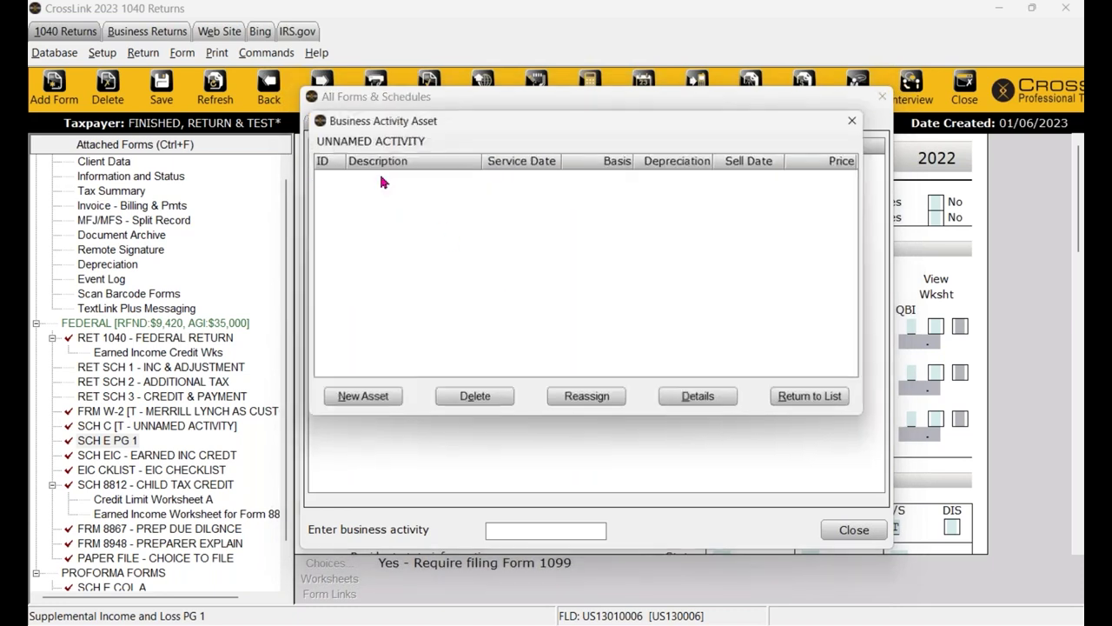
click(359, 400)
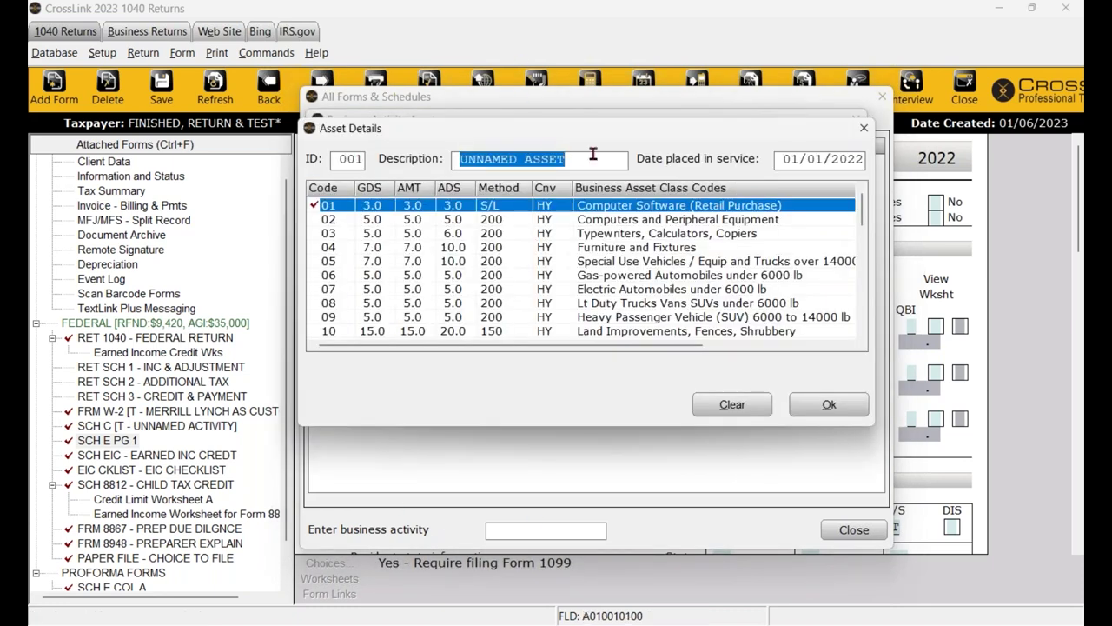
Name the asset COMPUTADORA and classify it as computers and peripheral equipment (class 02).
text(COMPUTARE)
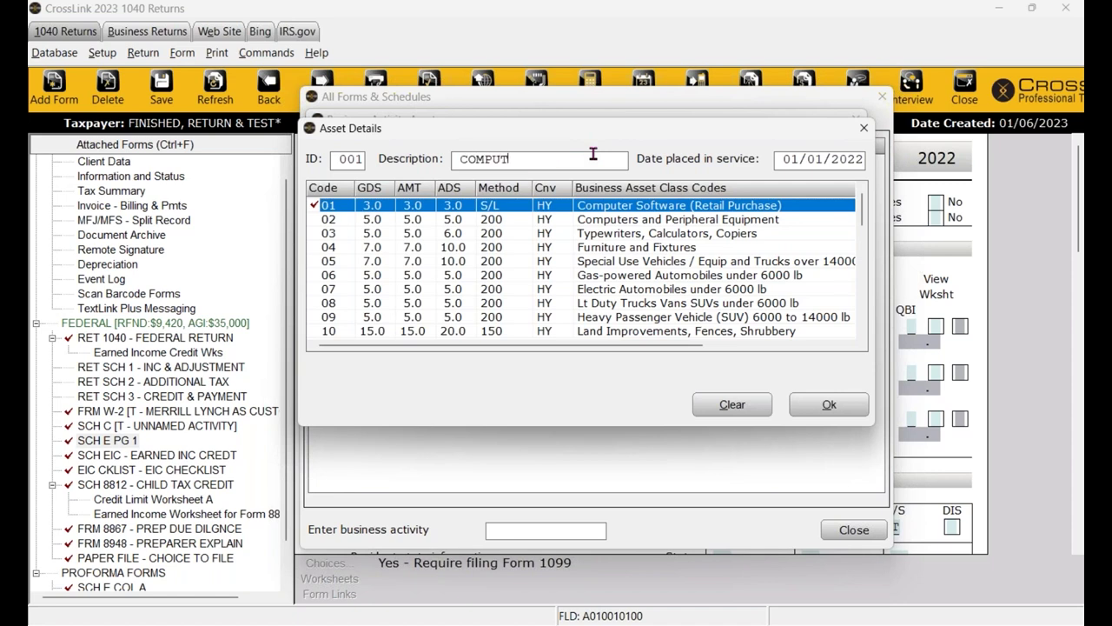
key(BackSpace)
key(BackSpace)
text(DORA)
key(Tab)
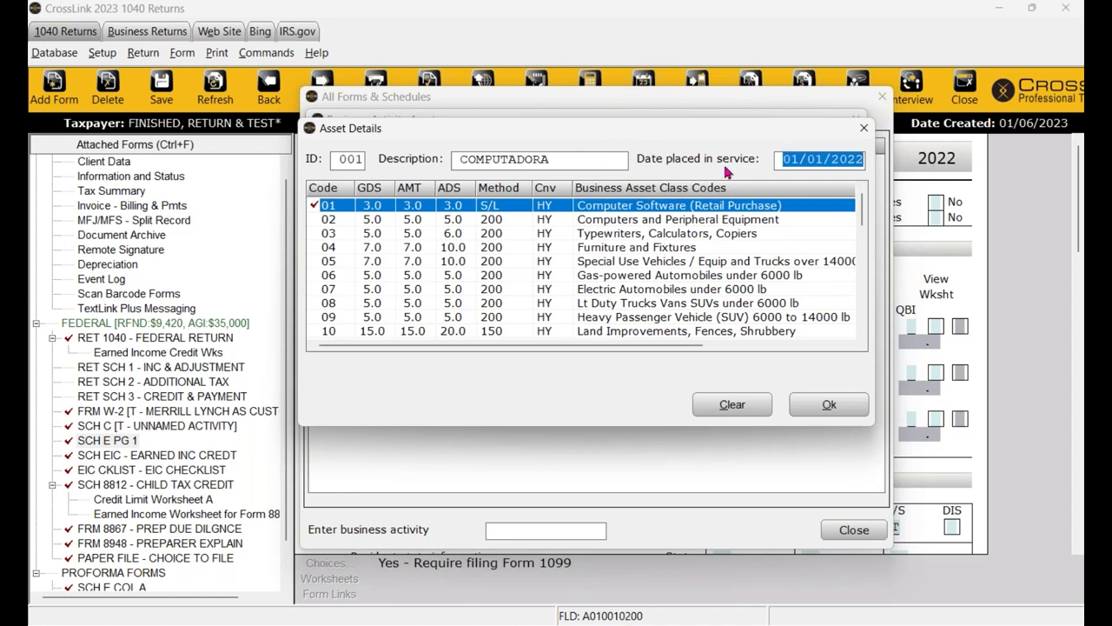
click(626, 221)
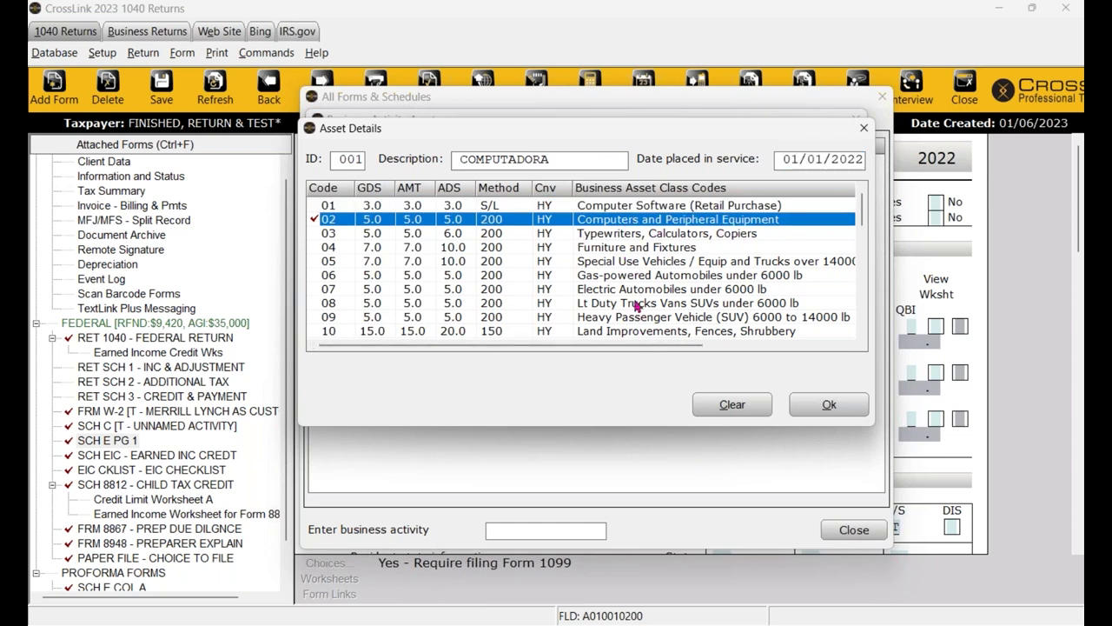
click(826, 412)
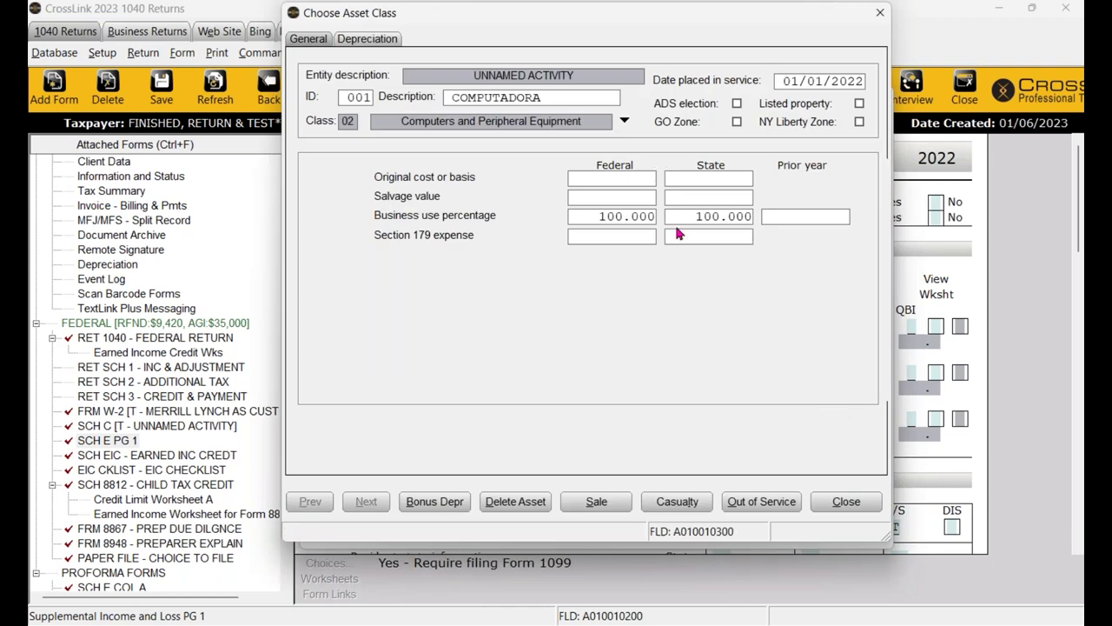
Enter a 2000 original cost and mark the asset not eligible for special depreciation.
text(2000)
key(Tab)
key(Tab)
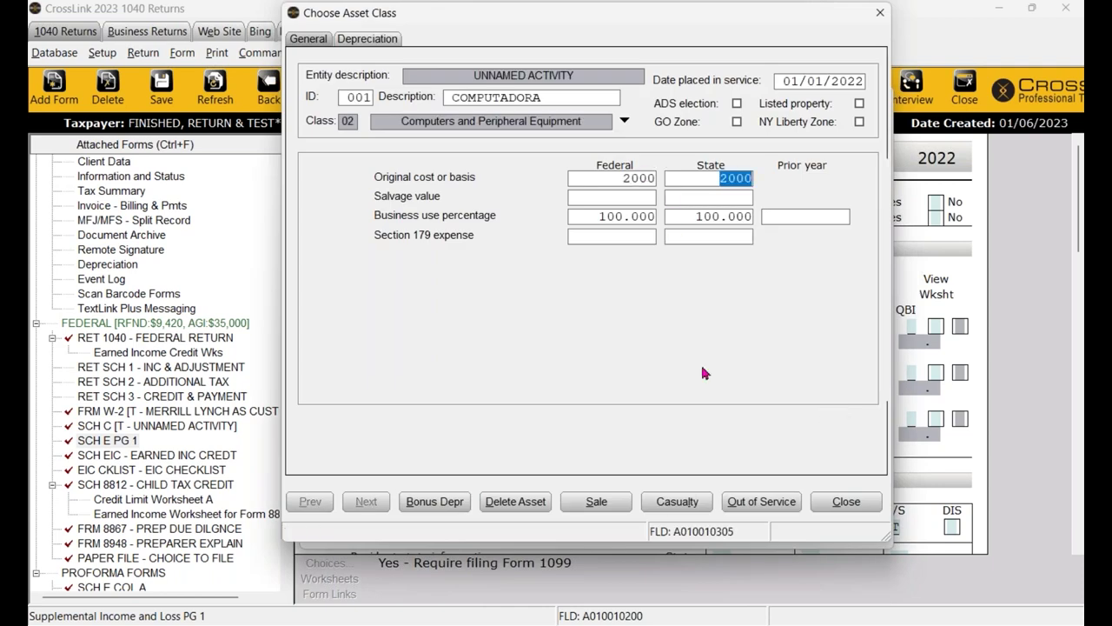
click(821, 511)
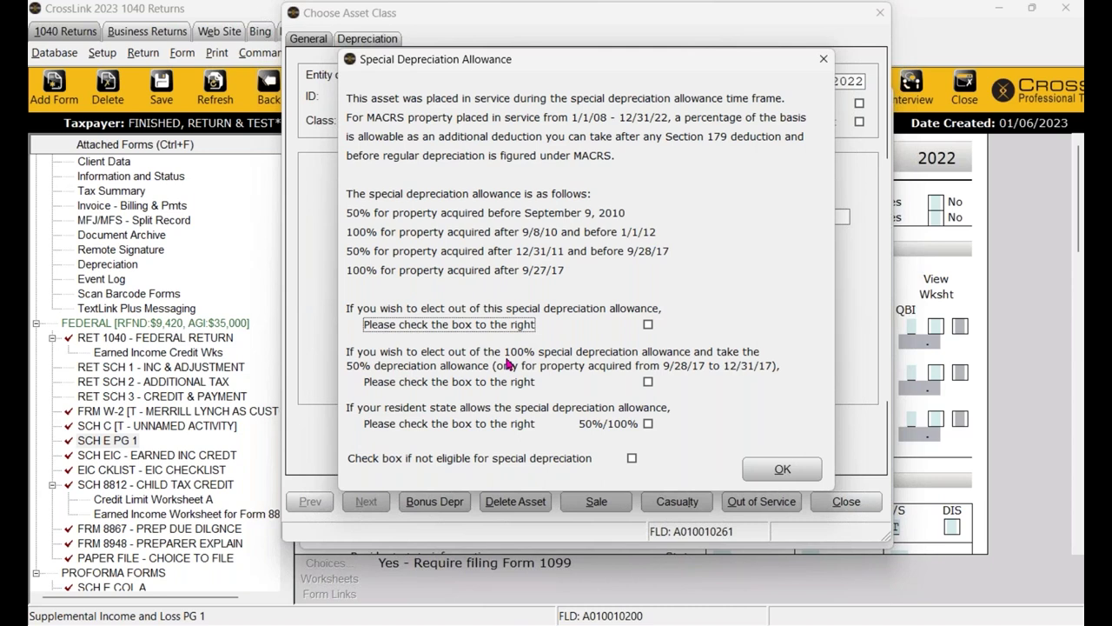
click(633, 461)
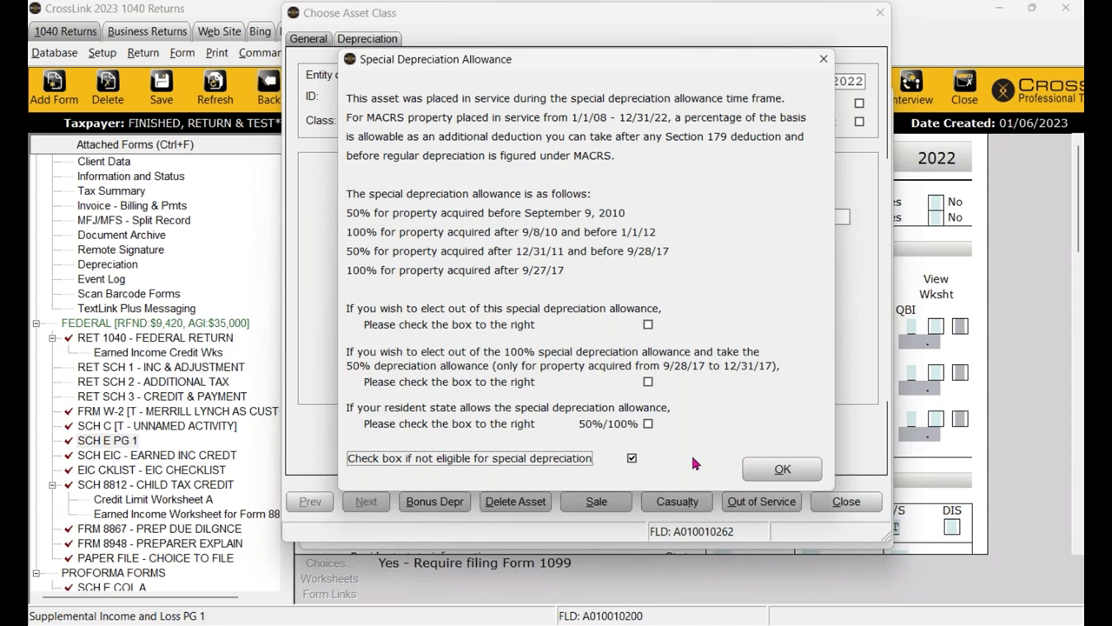
click(782, 470)
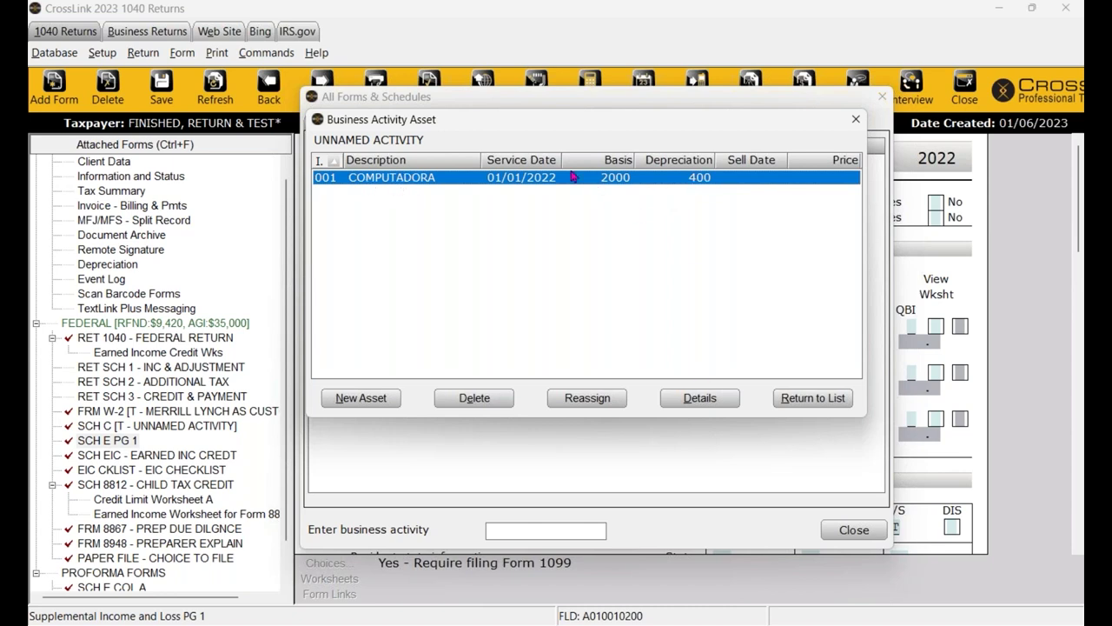
Close the asset dialogs and verify Schedule C line 13 shows 400 depreciation.
click(856, 119)
click(882, 97)
click(137, 411)
scroll(521, 407, down, 2)
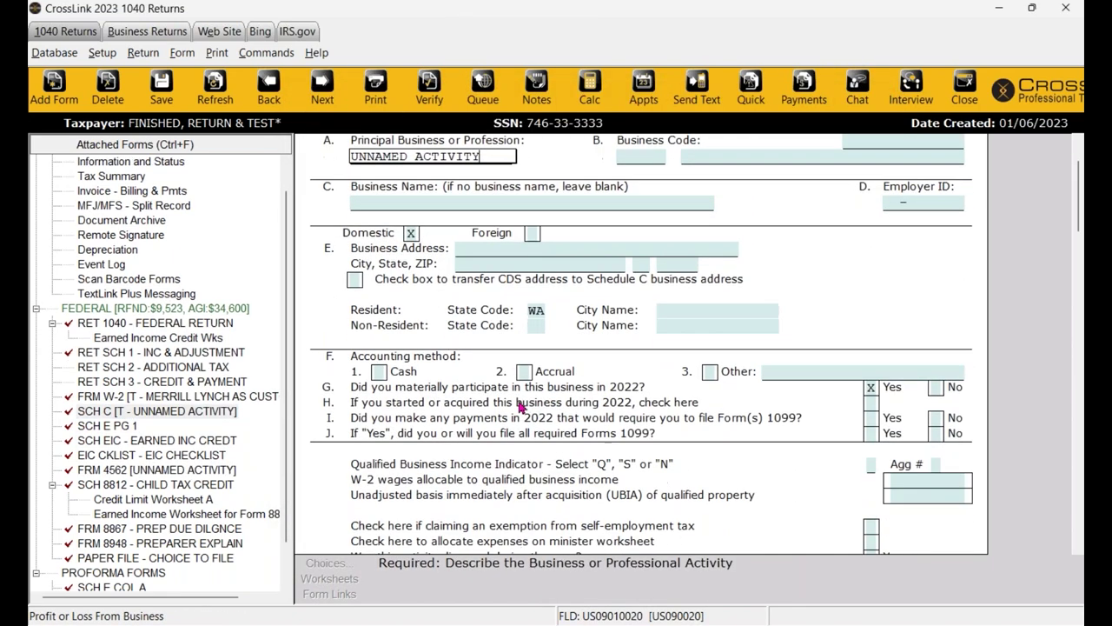
scroll(520, 406, down, 15)
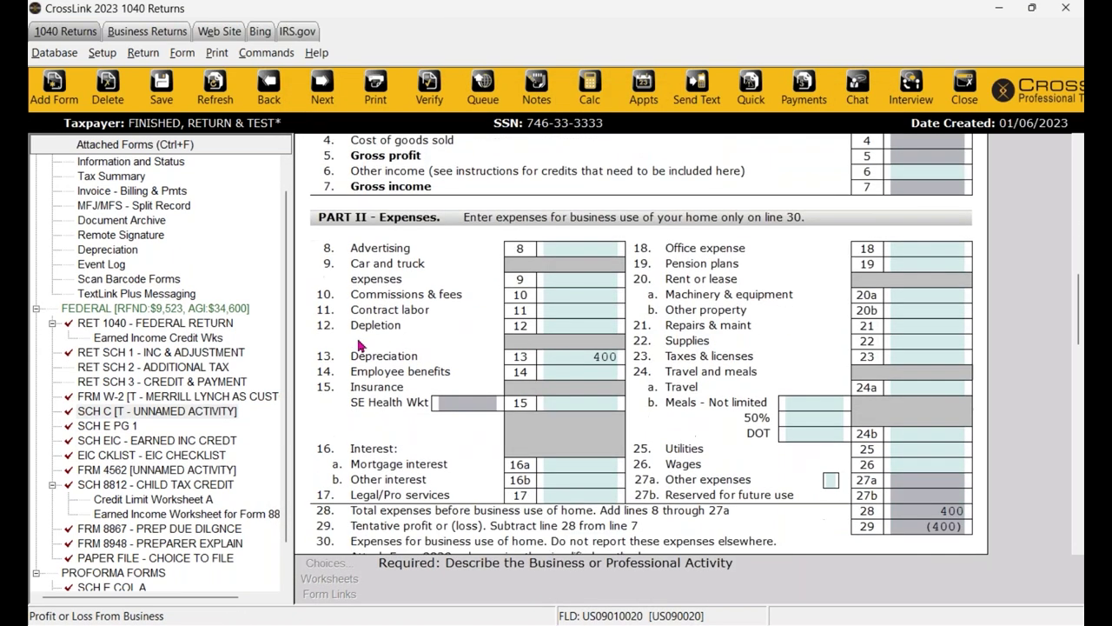
click(550, 361)
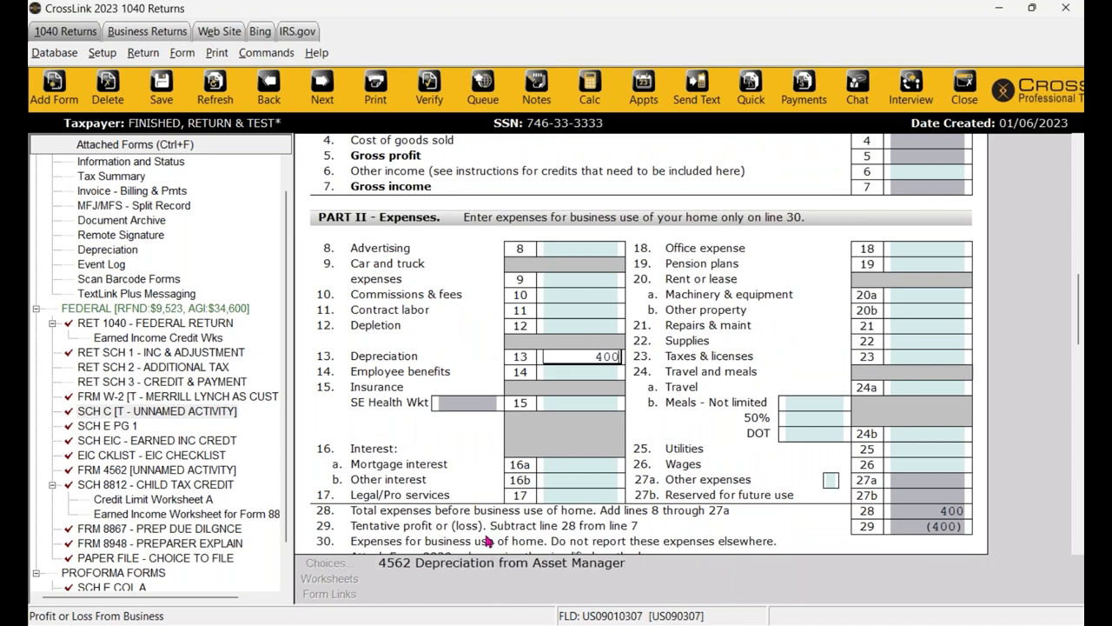
Check the Part IV box to carry vehicle mileage to line 9 car expenses.
scroll(523, 439, down, 4)
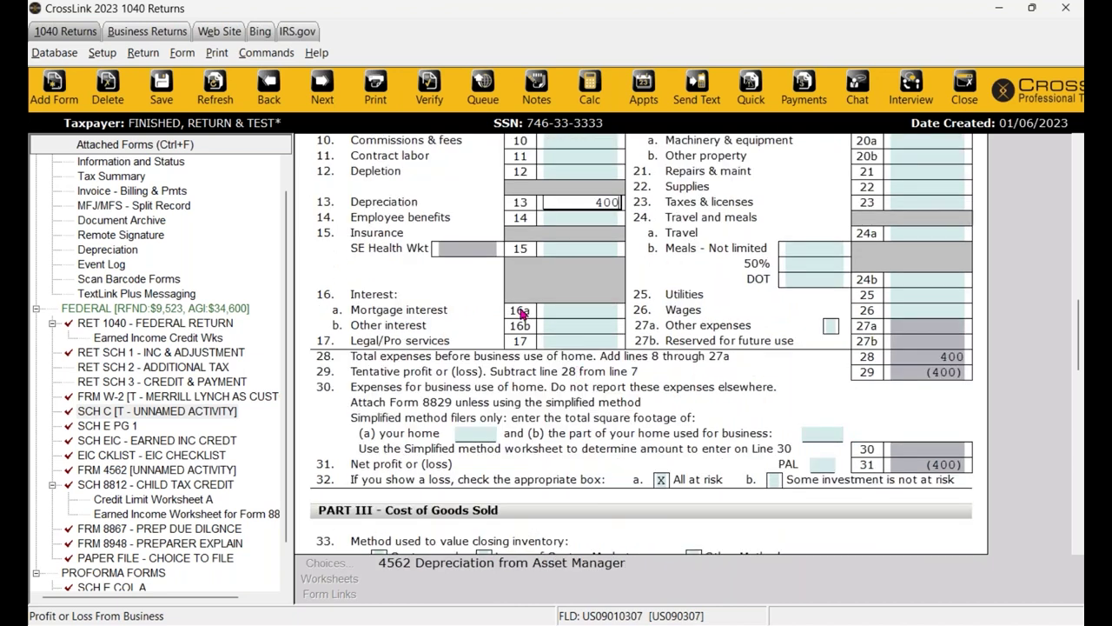
scroll(522, 311, down, 15)
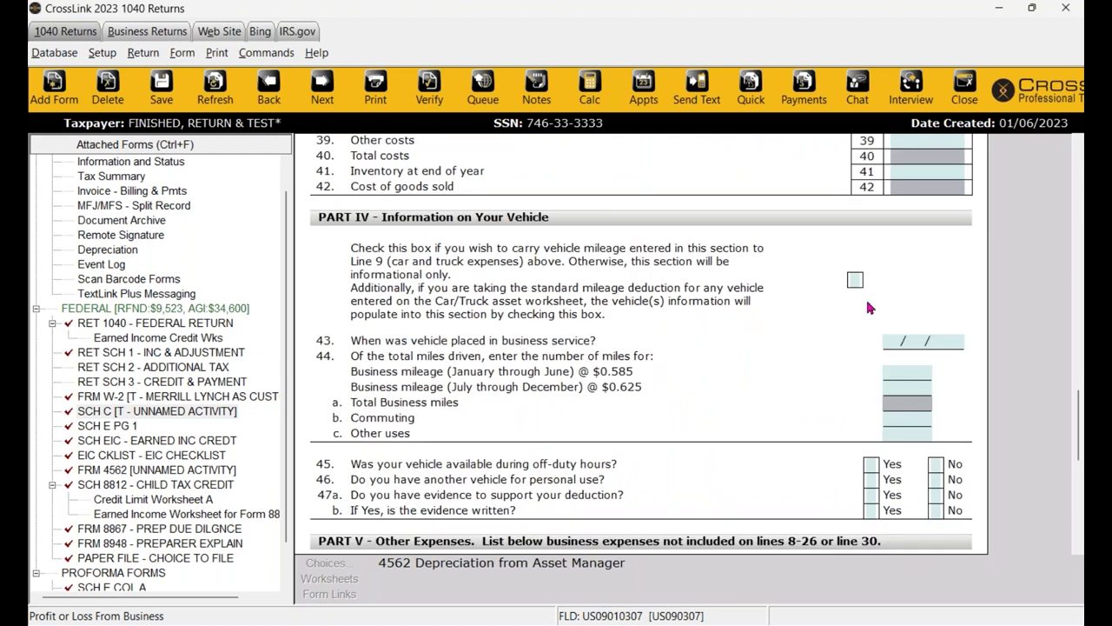
click(855, 280)
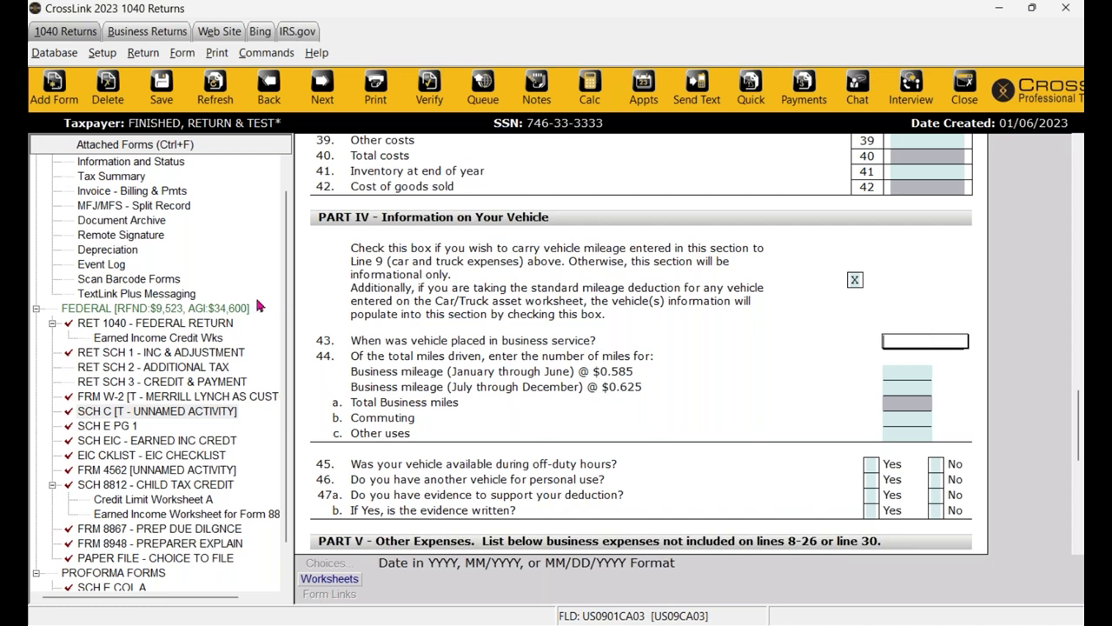
Create a new Car/Truck vehicle asset (ID 001, UNNAMED VEHICLE) from the Depreciation list.
click(127, 254)
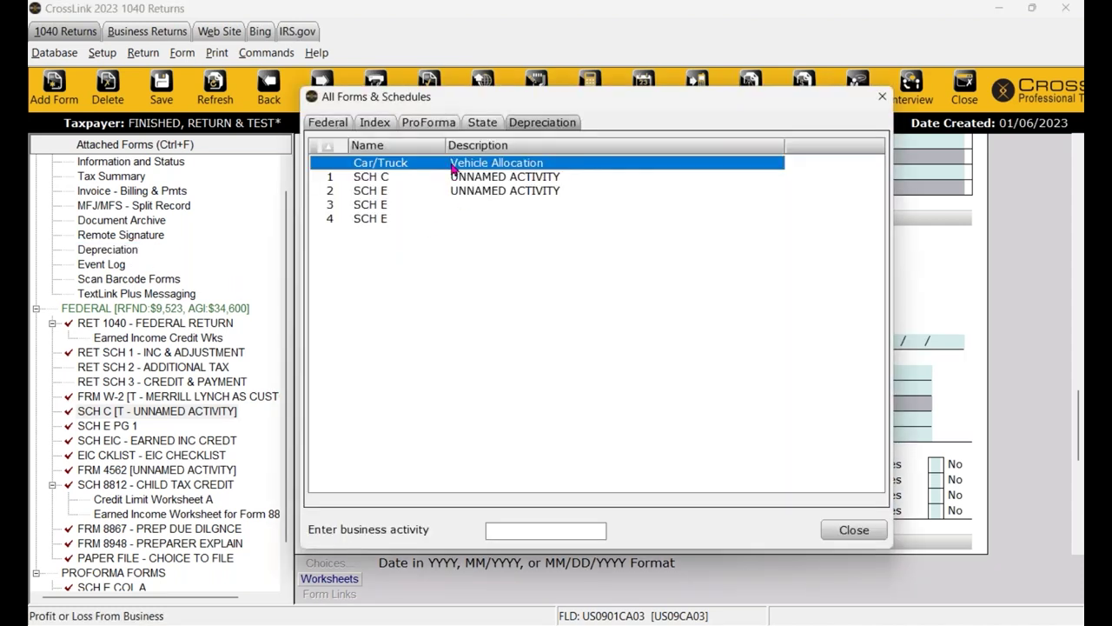
double_click(483, 166)
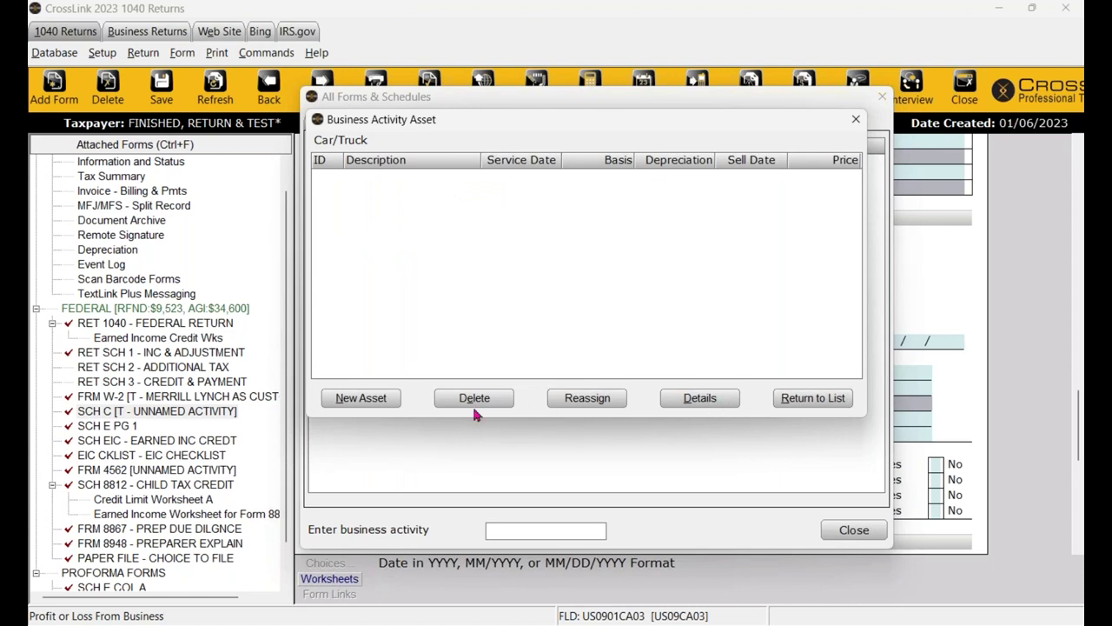
click(378, 403)
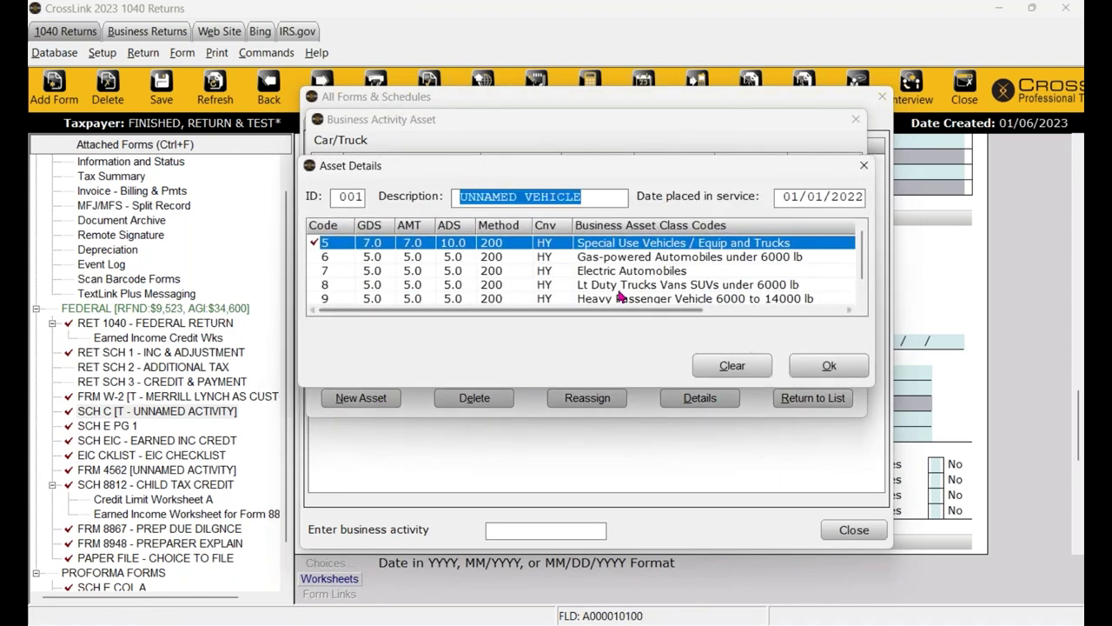
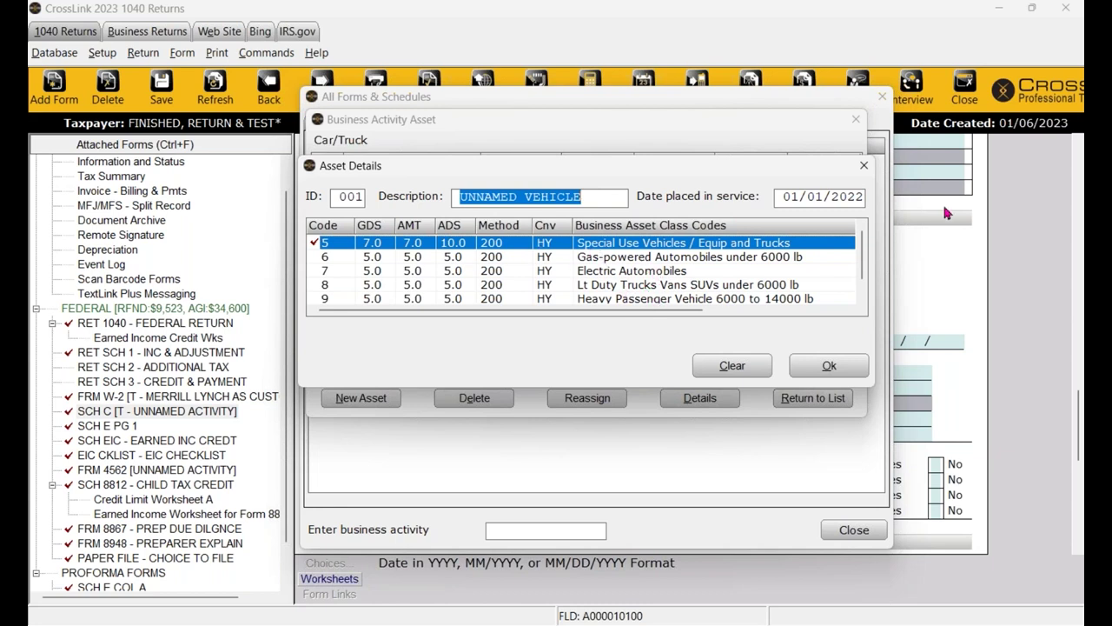
Confirm Special Use Vehicles as asset class 05 and enter a 20000 federal original cost.
click(864, 165)
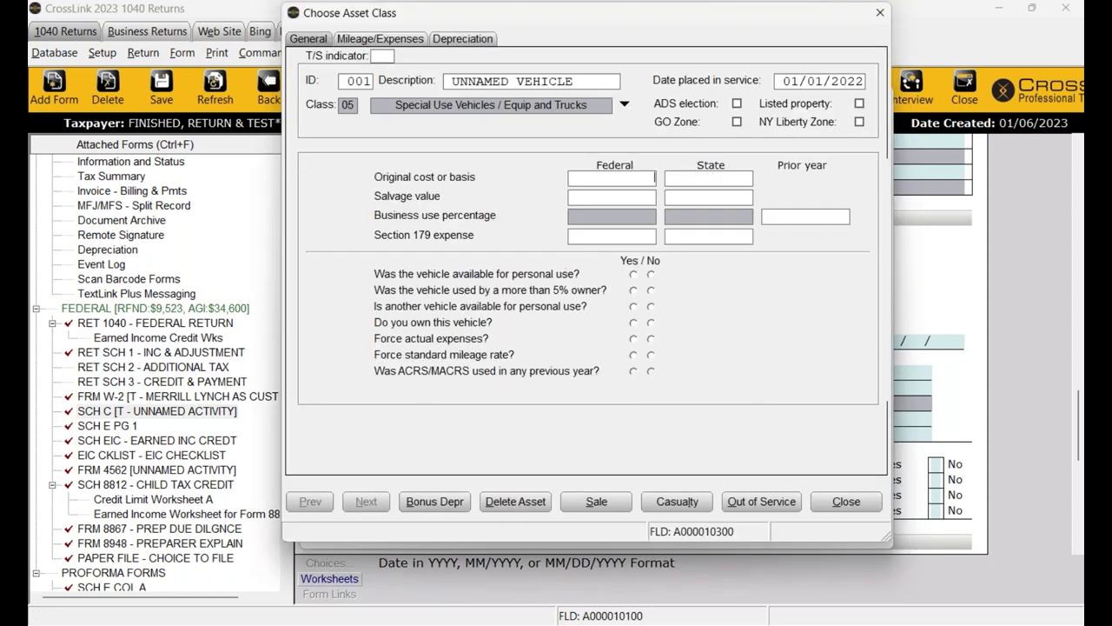
text(20000)
key(Tab)
Answer Yes to the four vehicle-use questions: personal use, 5% owner, another vehicle, and owned.
click(634, 290)
click(633, 273)
click(634, 306)
click(634, 322)
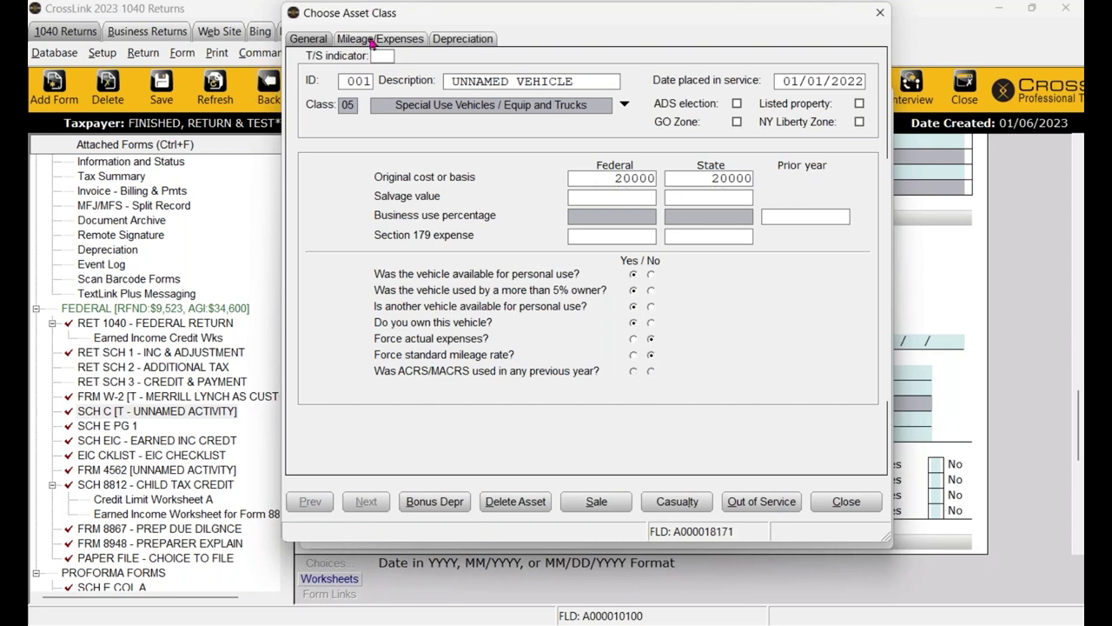
click(374, 40)
Enter 2000 total vehicle miles, 6000 gas, oil and repairs, and the parking fees and tolls amount.
click(578, 184)
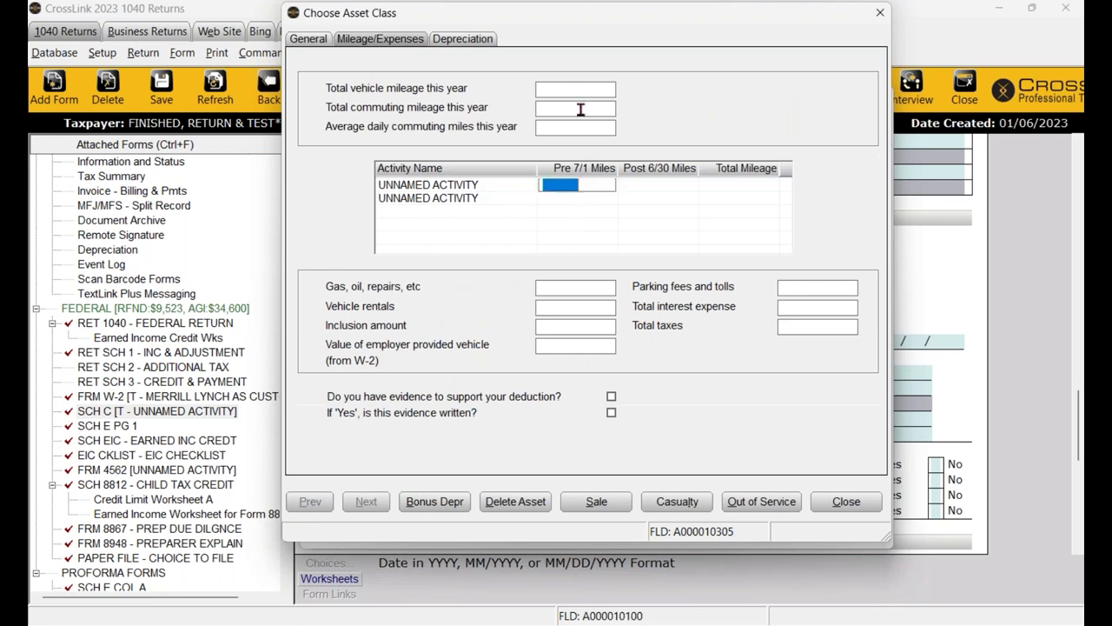
text(2000)
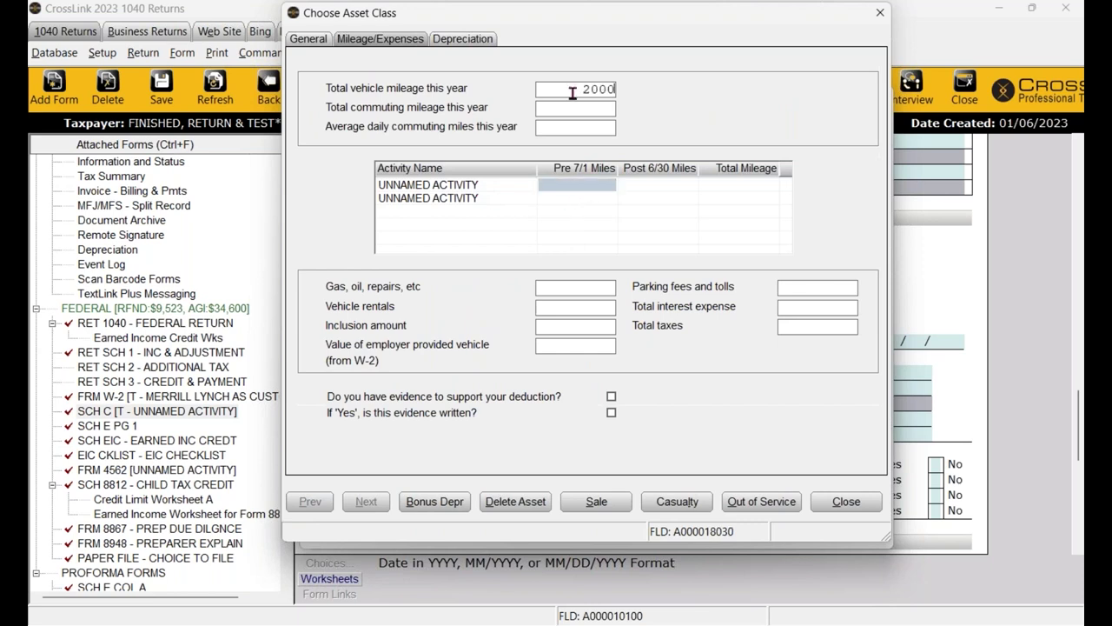
key(Tab)
click(585, 290)
text(6000)
click(579, 326)
click(590, 310)
click(830, 285)
text(1000)
Mark the vehicle not eligible for special depreciation and dismiss the asset error message.
click(847, 502)
click(632, 457)
click(779, 469)
key(Return)
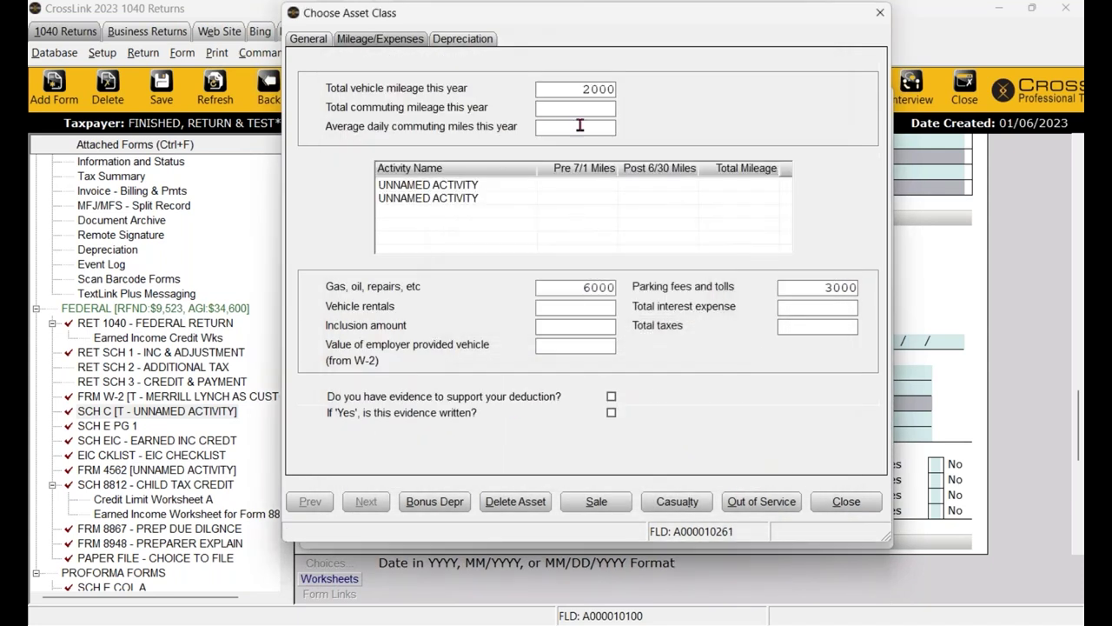
Enter 100 commuting miles and 900 pre-7/1 miles for the first activity, then close the asset details.
text(100)
click(563, 184)
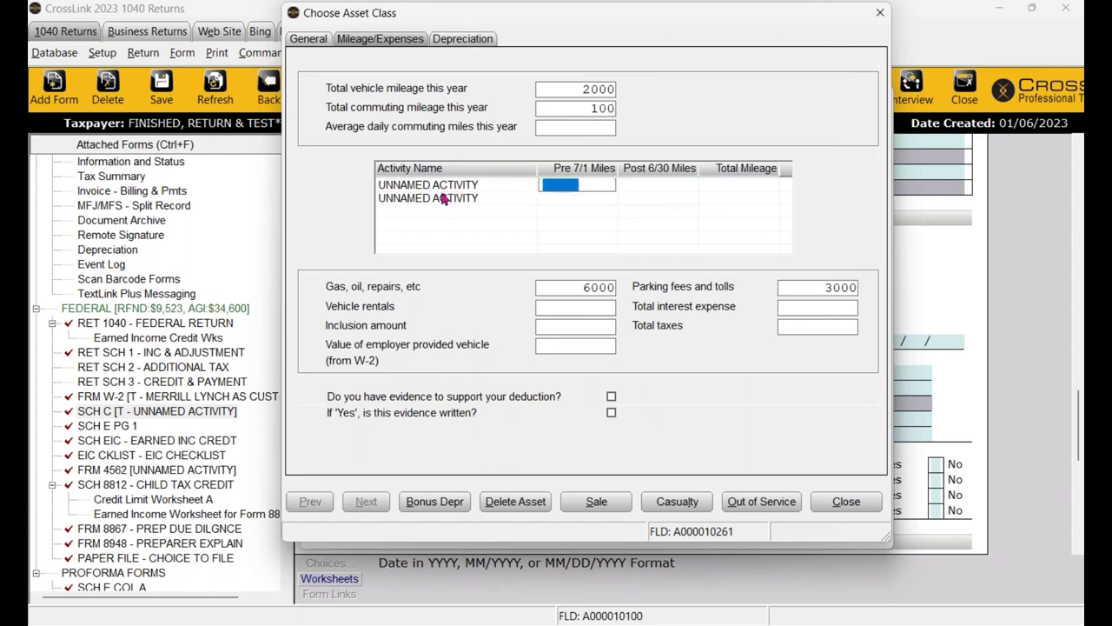
text(900)
click(578, 198)
click(869, 511)
click(877, 509)
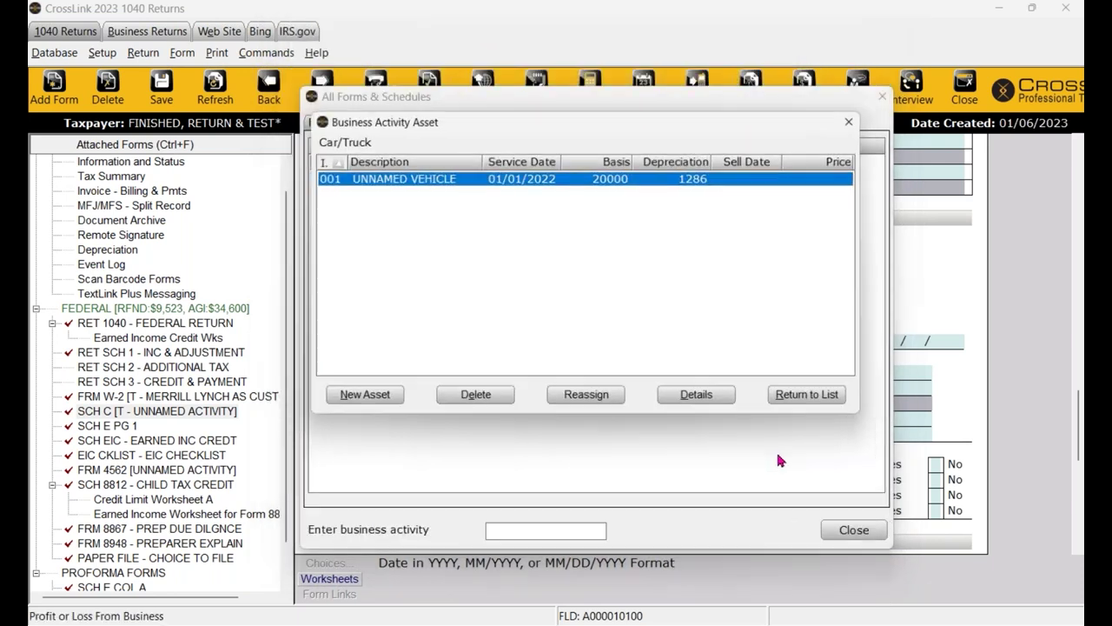
Close the asset and forms lists and scroll through Schedule C to review it.
click(852, 122)
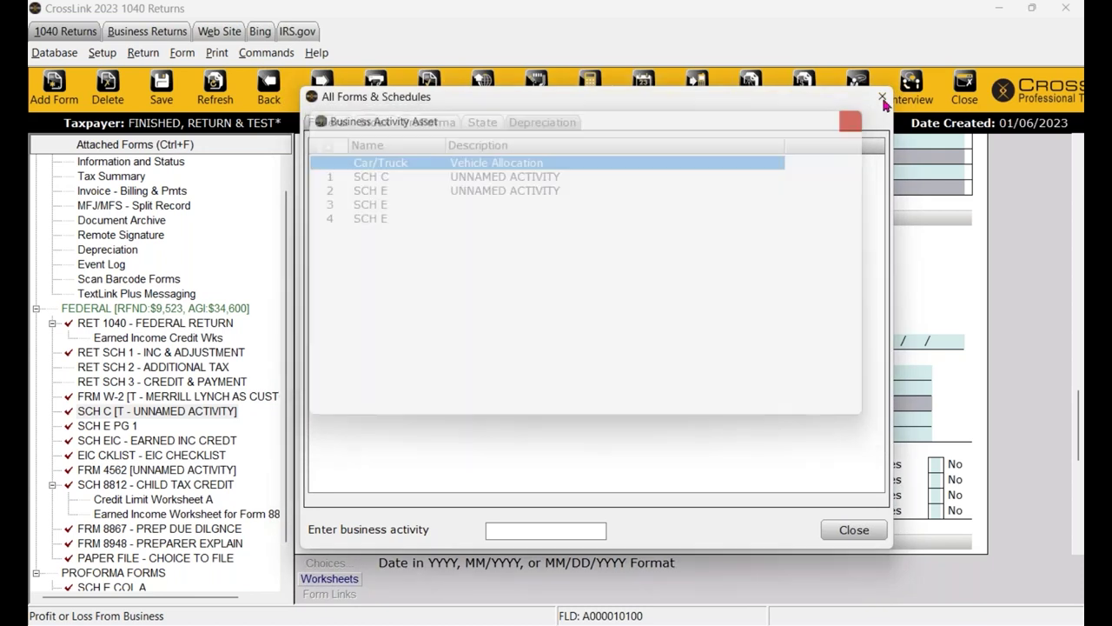
click(882, 96)
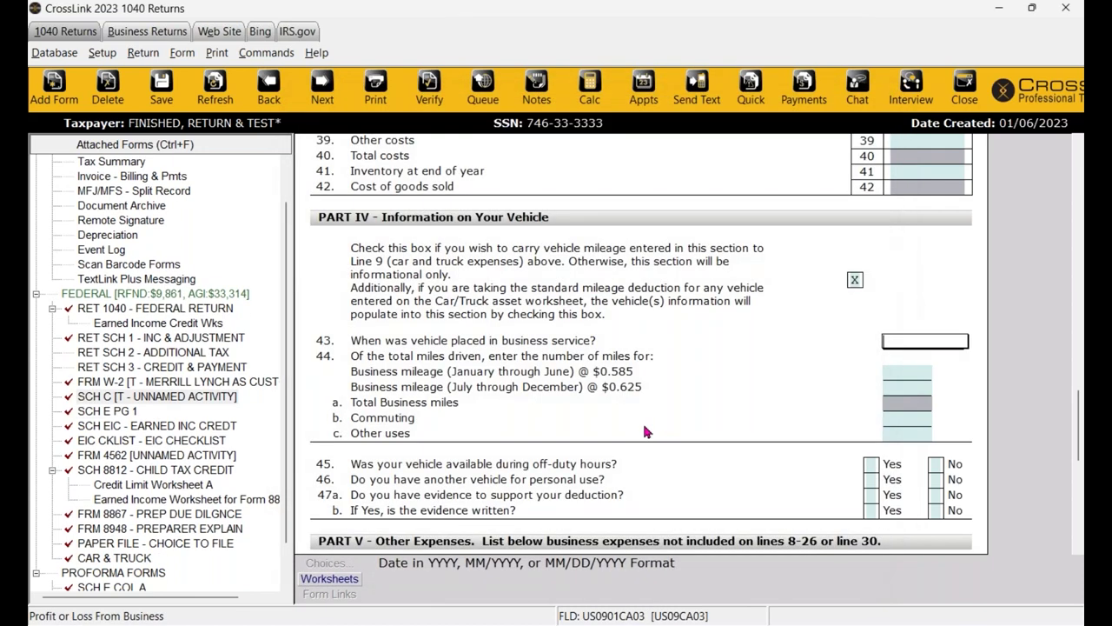
click(139, 391)
scroll(598, 385, down, 3)
scroll(598, 385, down, 3)
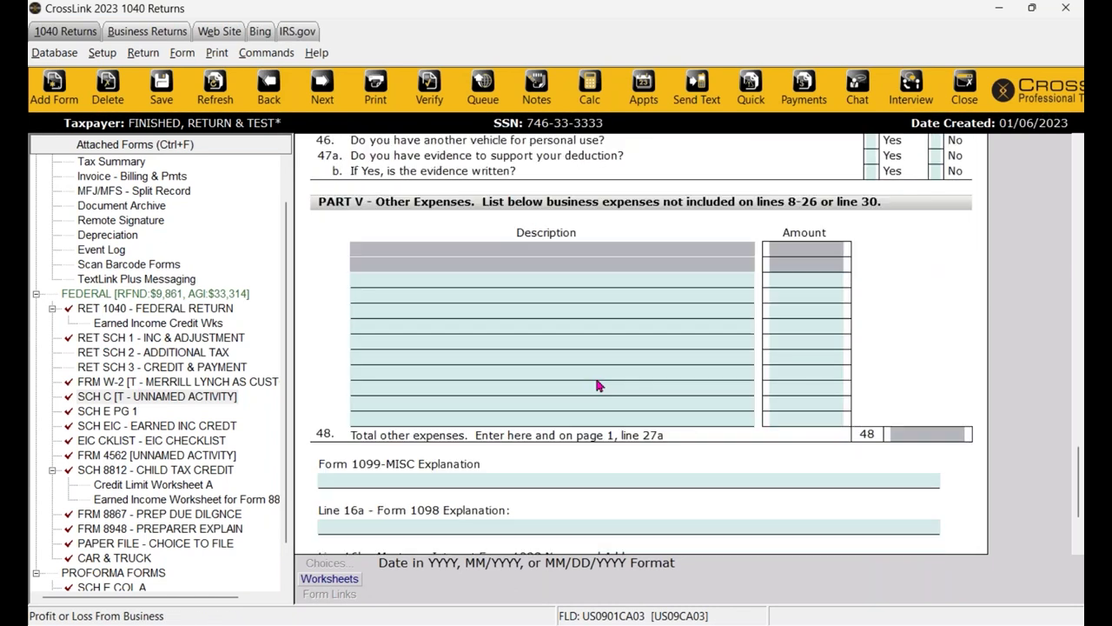
scroll(598, 385, up, 12)
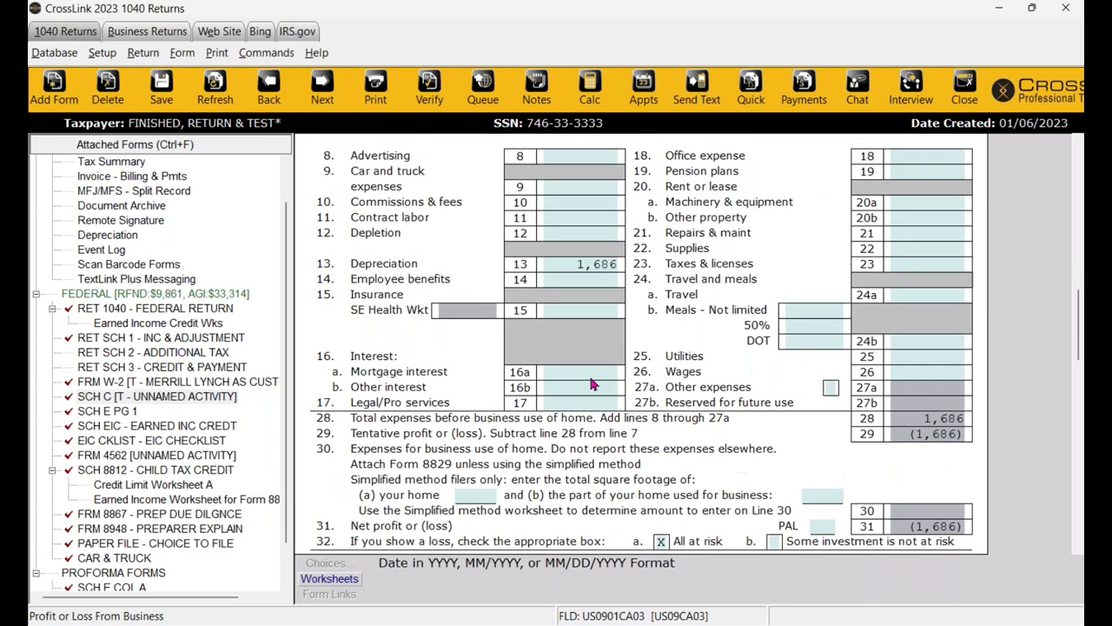
scroll(591, 383, up, 8)
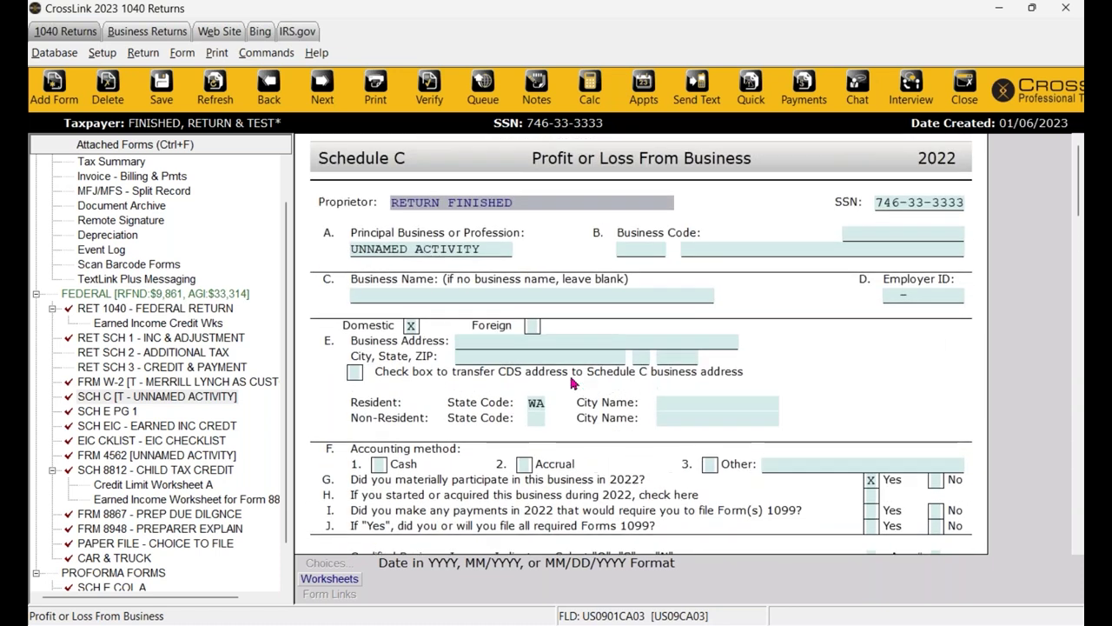
scroll(1076, 186, down, 5)
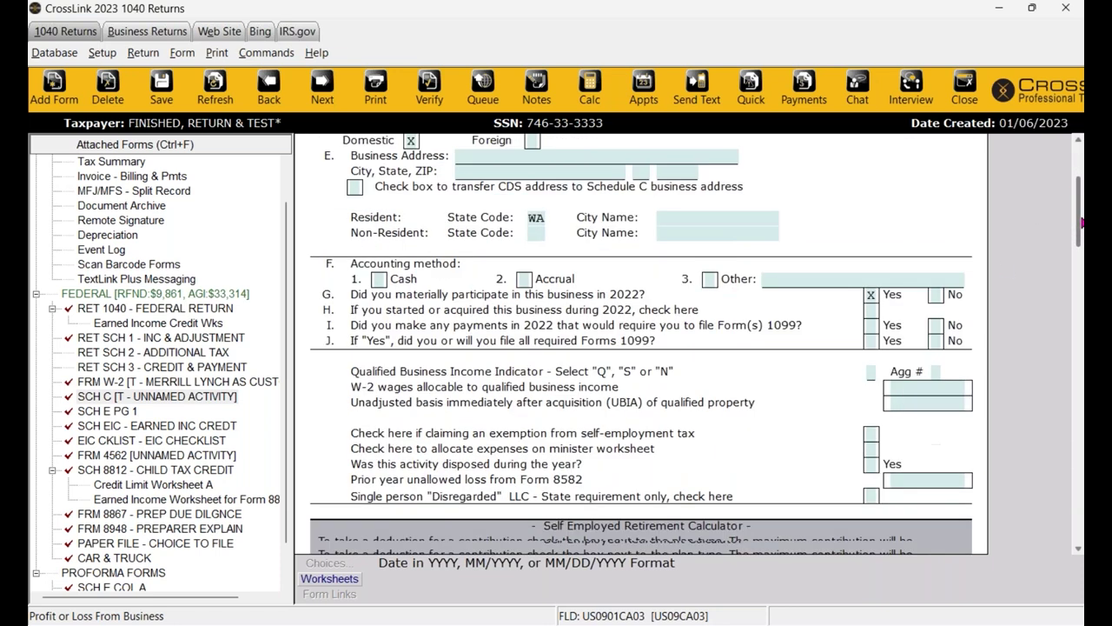
scroll(641, 344, down, 10)
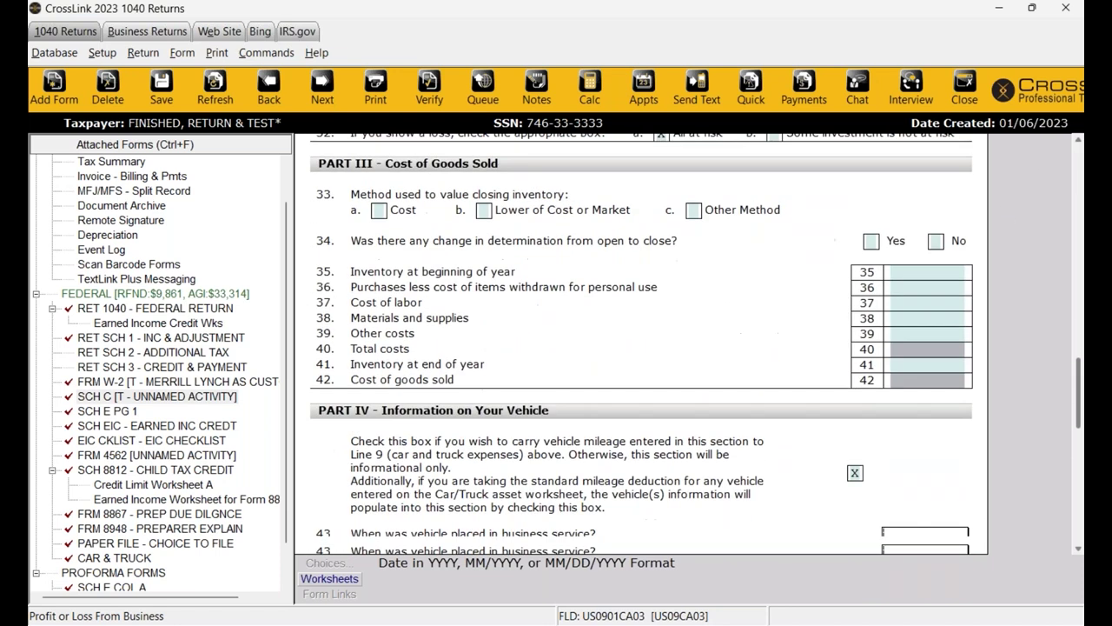
scroll(899, 420, down, 1)
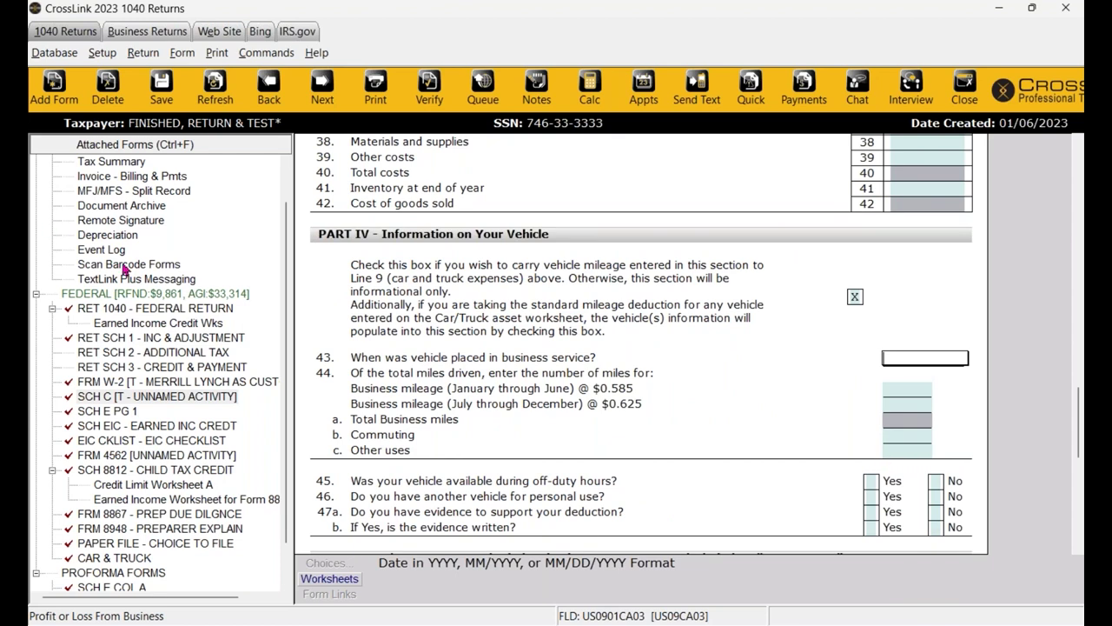
Check the Depreciation asset listing showing 1,686, then bring up the Add Form list.
click(110, 236)
double_click(110, 237)
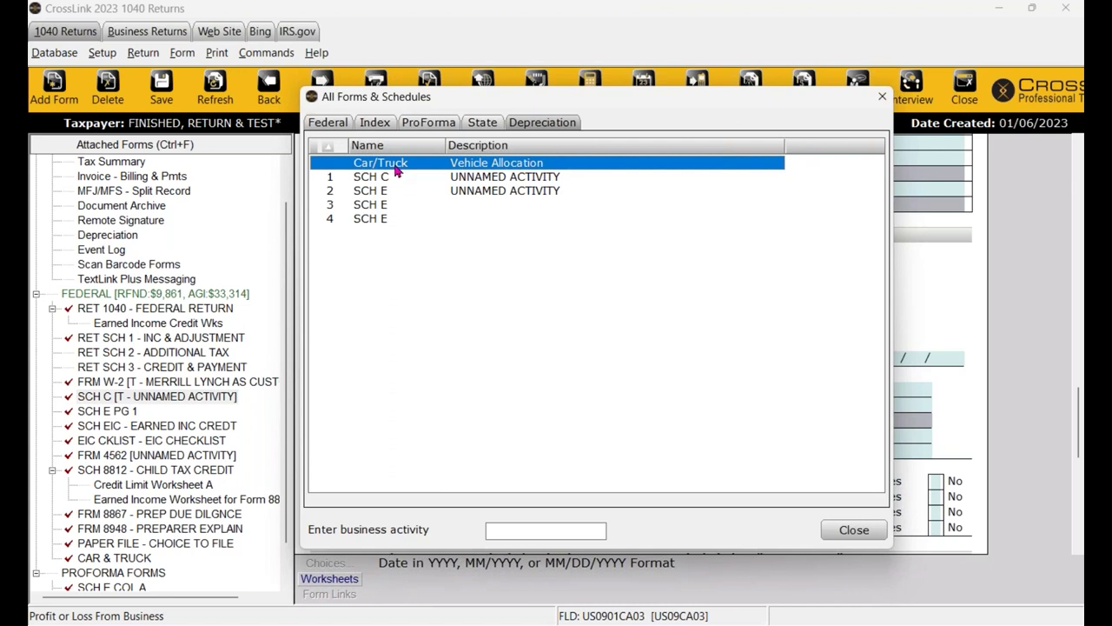
click(883, 103)
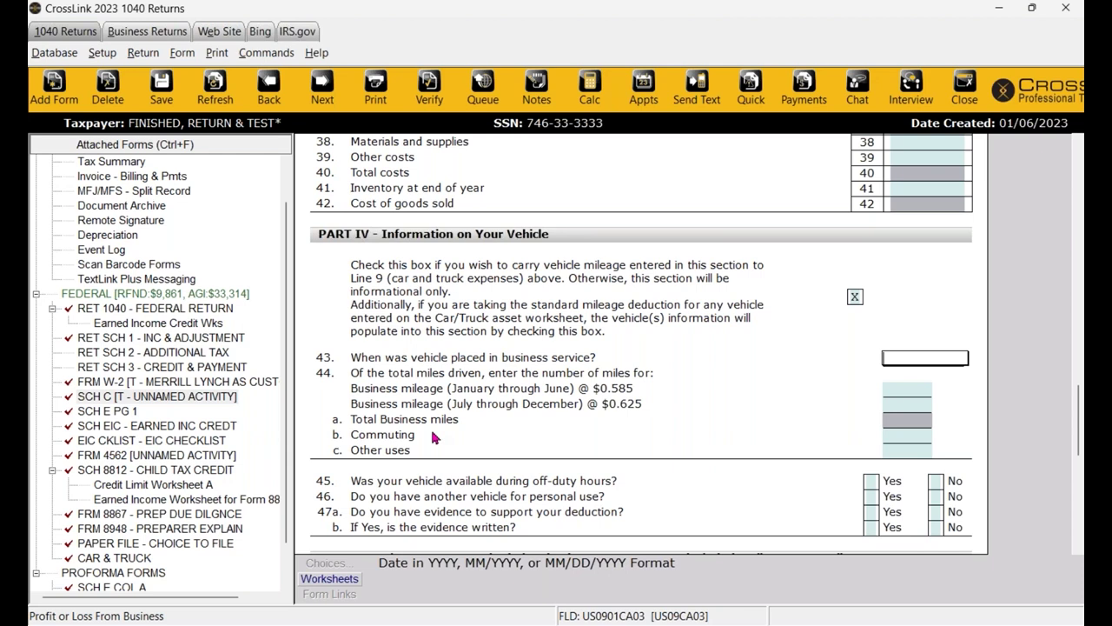
scroll(435, 435, up, 10)
scroll(435, 437, up, 10)
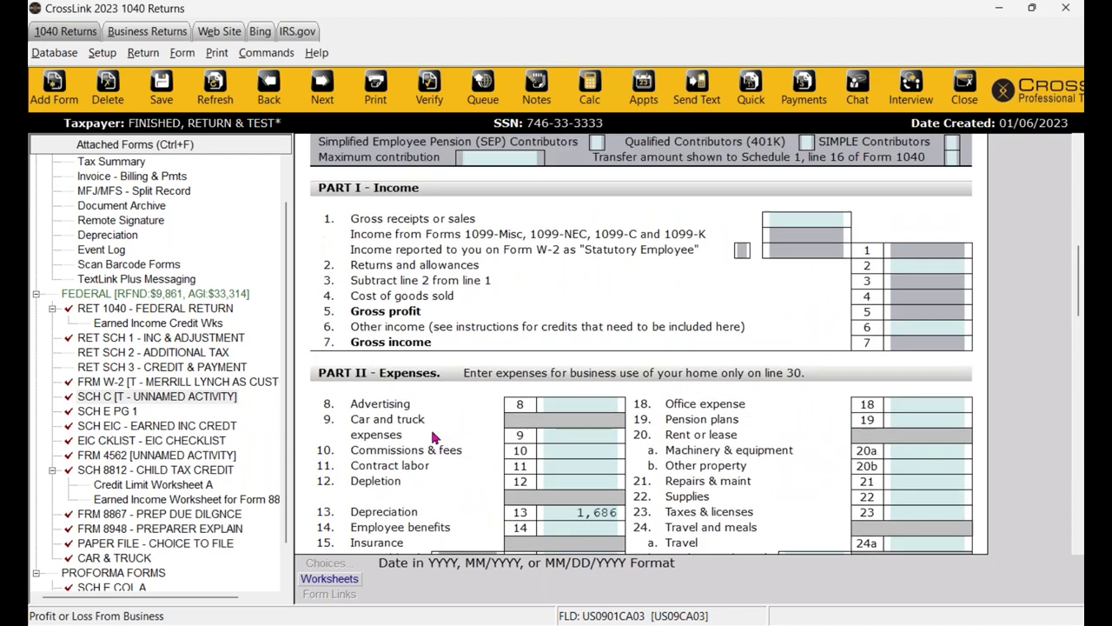
scroll(435, 438, up, 2)
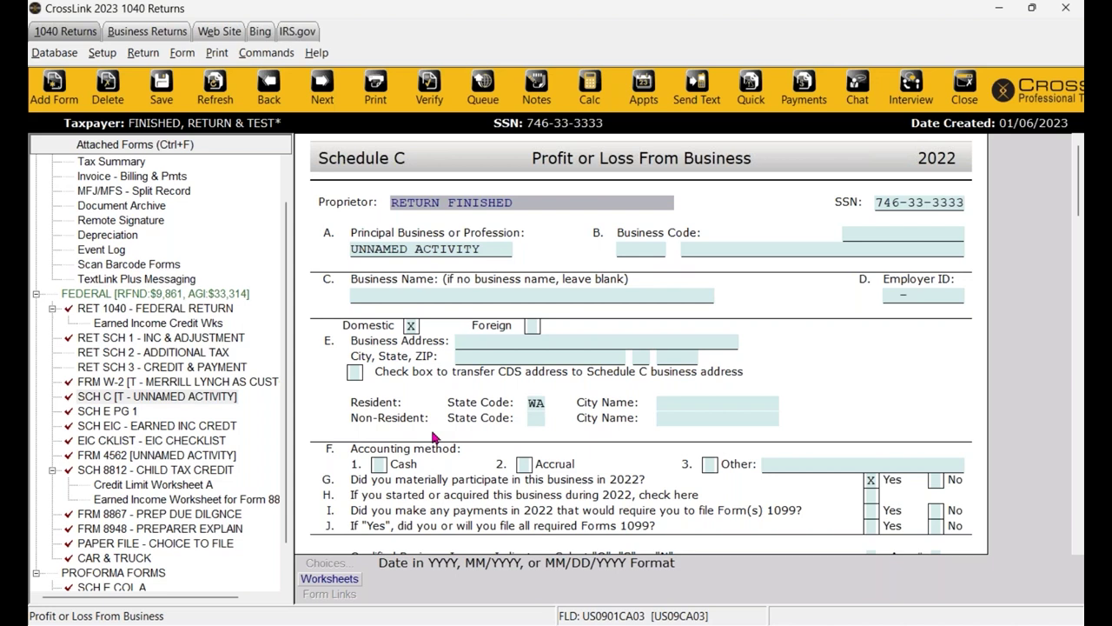
click(54, 87)
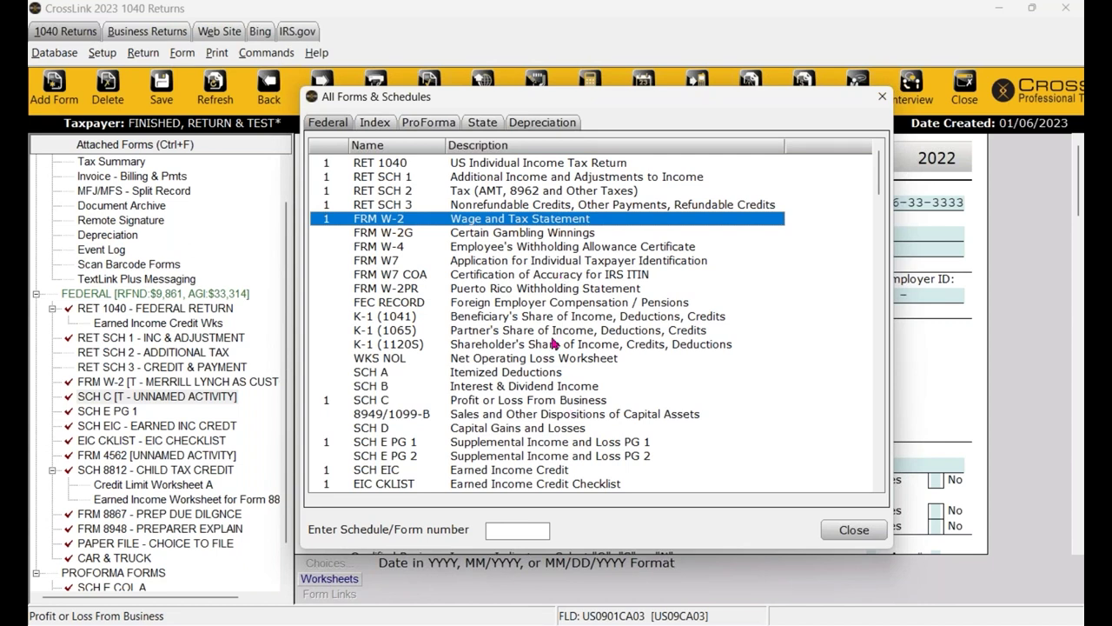
Search '1099', add FRM 1099-NEC, and choose the New Taxpayer's Occurrence.
text(1099)
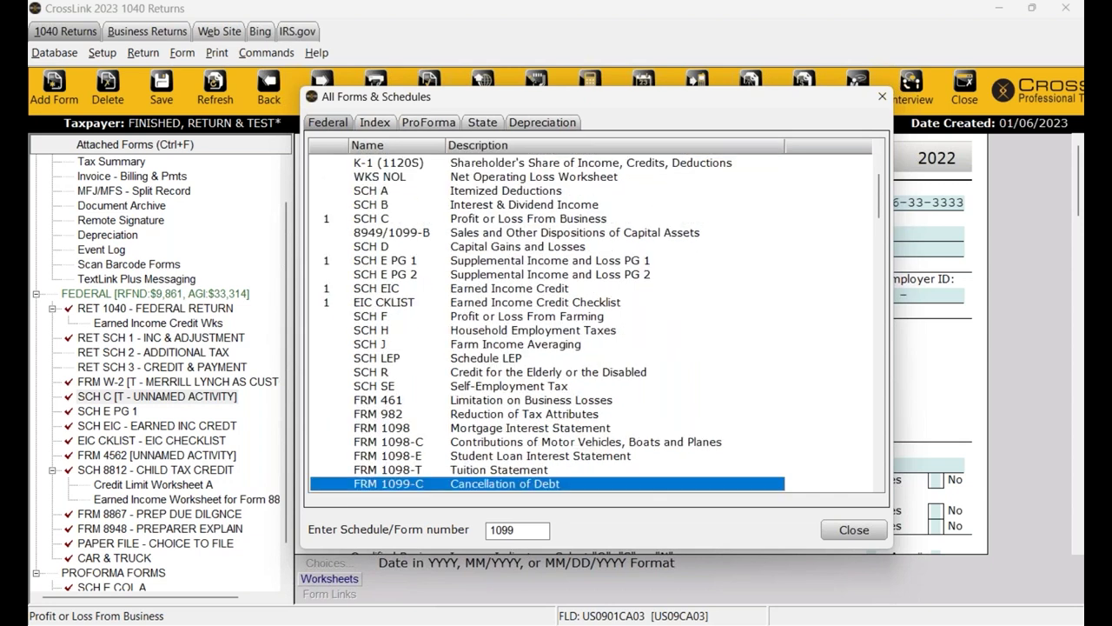
key(Down)
key(Down)
key(Down)
key(Down)
key(Down)
key(Down)
key(Down)
key(Down)
key(Down)
key(Down)
key(Down)
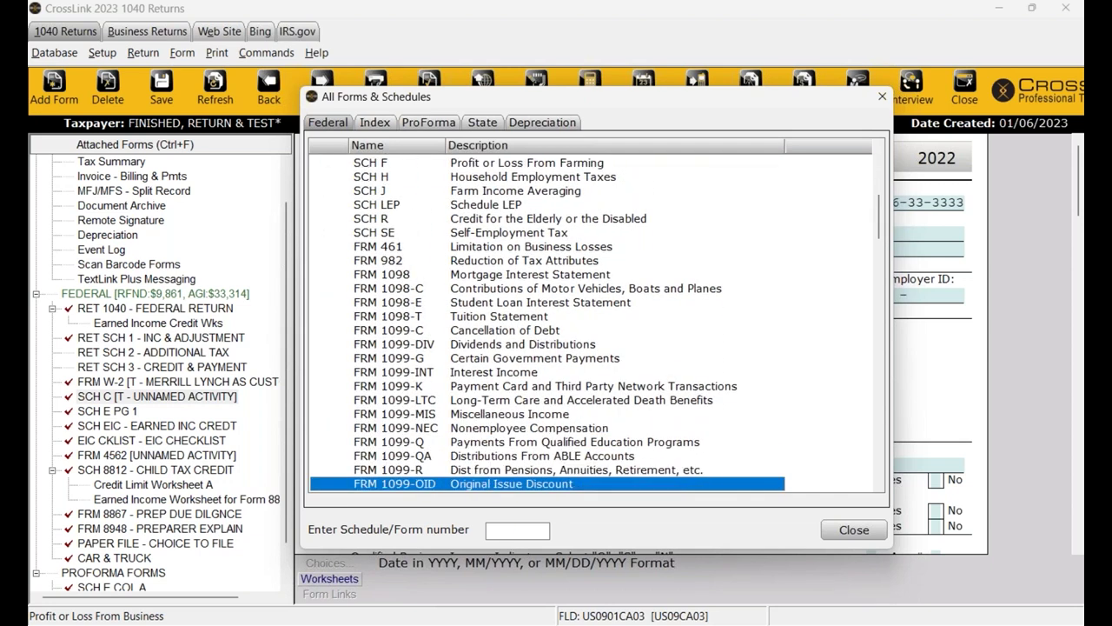
click(452, 416)
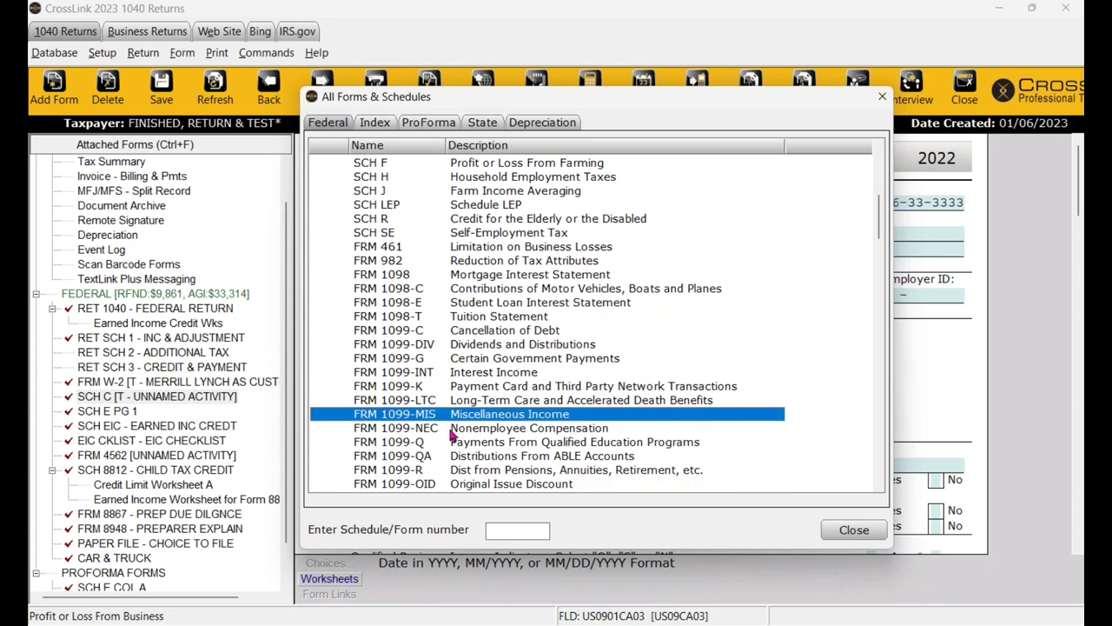
click(453, 427)
click(458, 418)
click(462, 425)
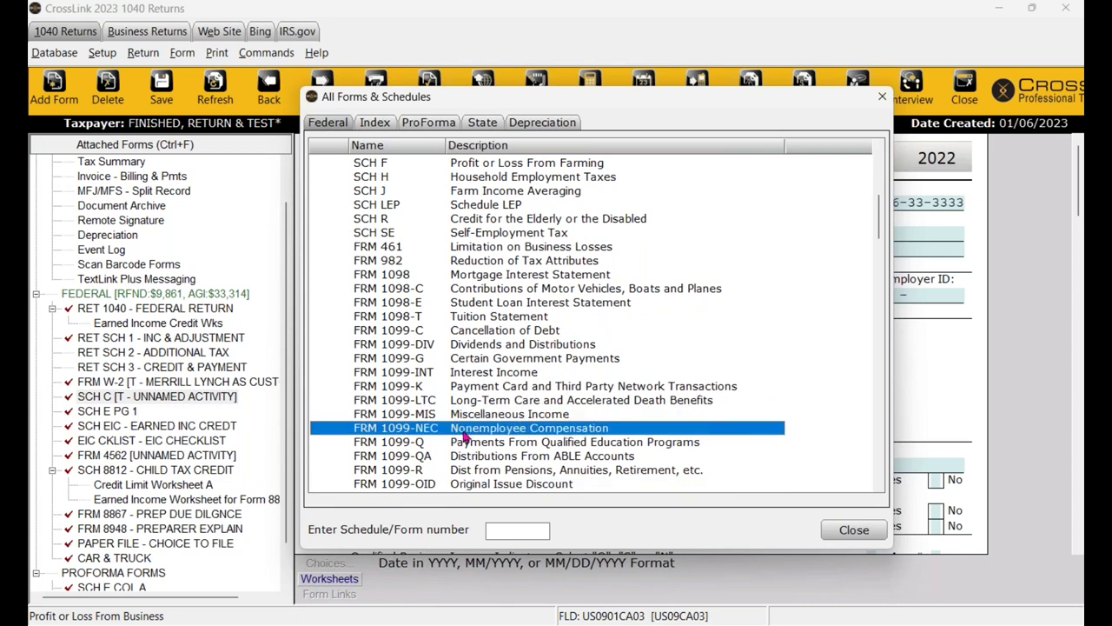
click(500, 416)
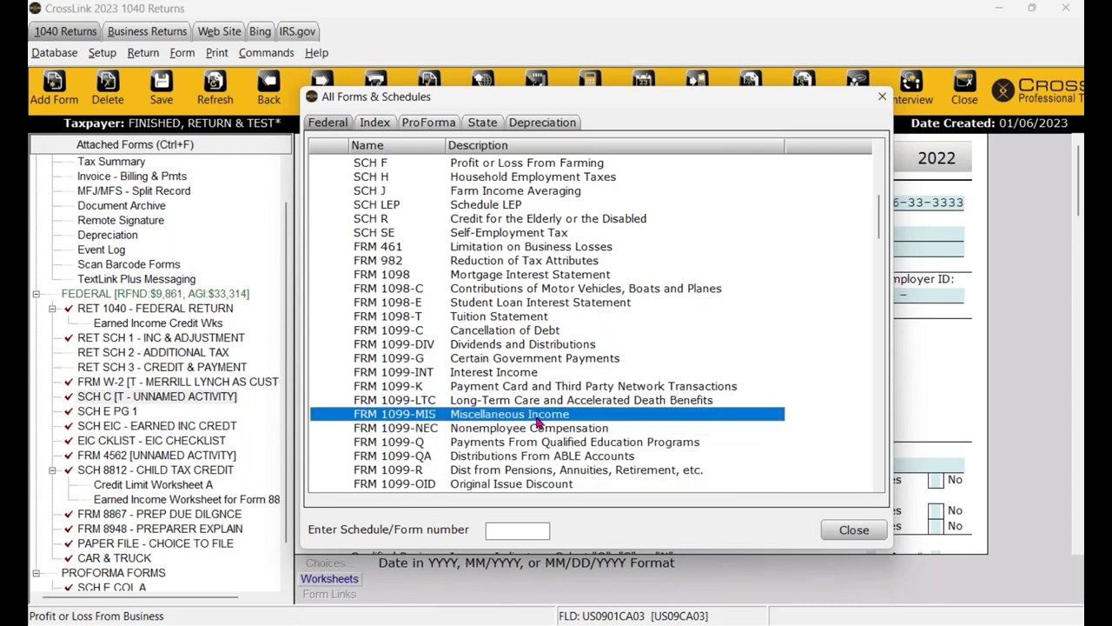
click(470, 429)
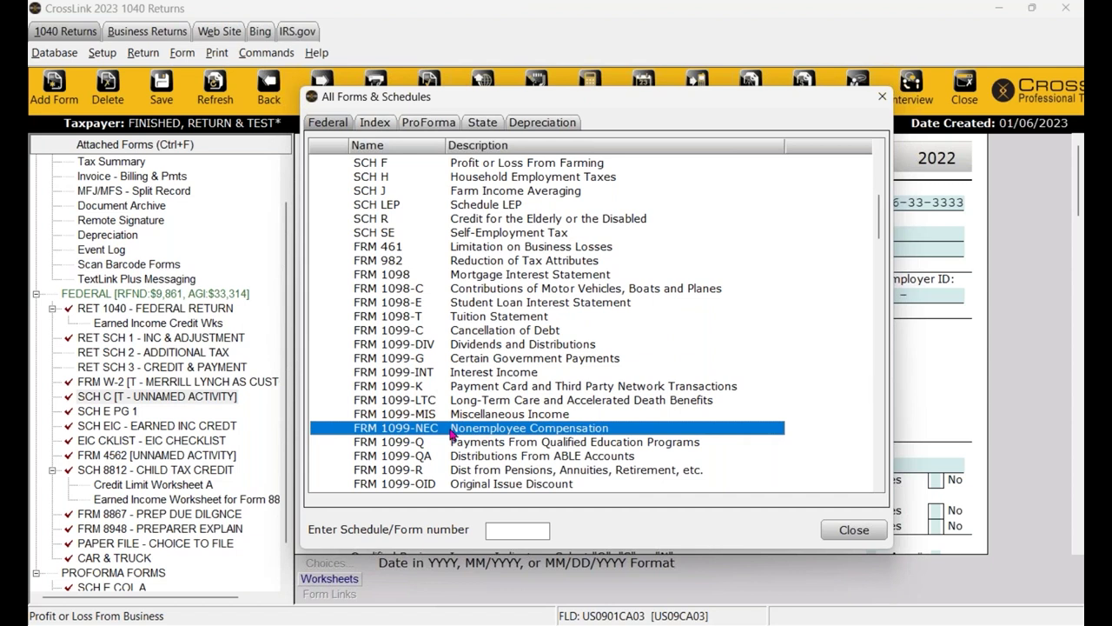
double_click(501, 427)
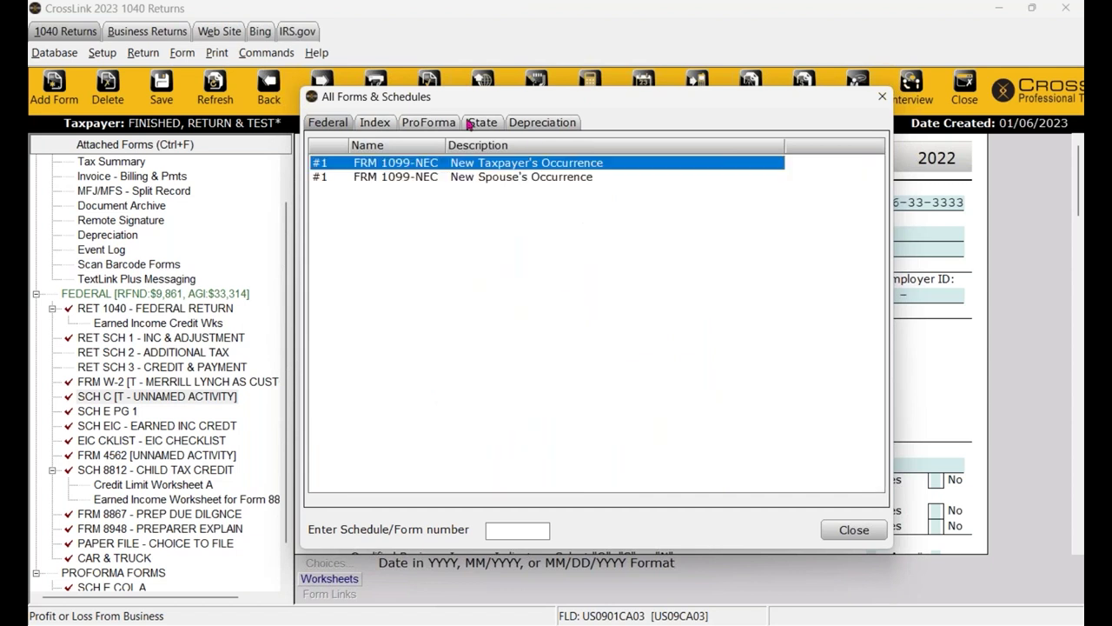
double_click(492, 172)
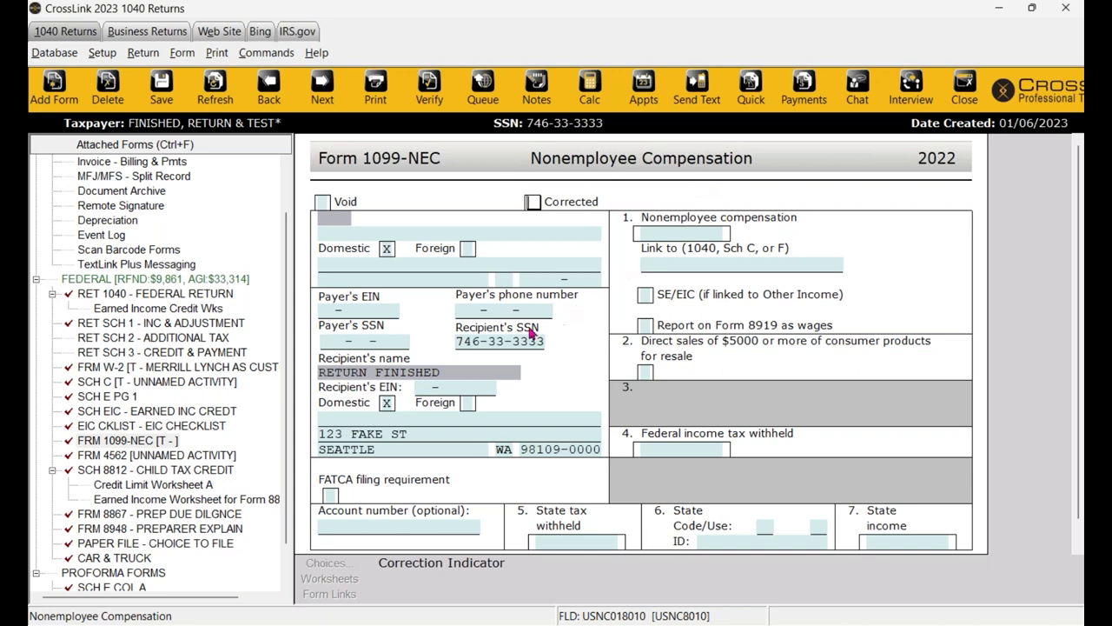
Move past the payer and box 1 fields into the 1099-NEC's Link to (1040, Sch C, or F) field.
click(349, 265)
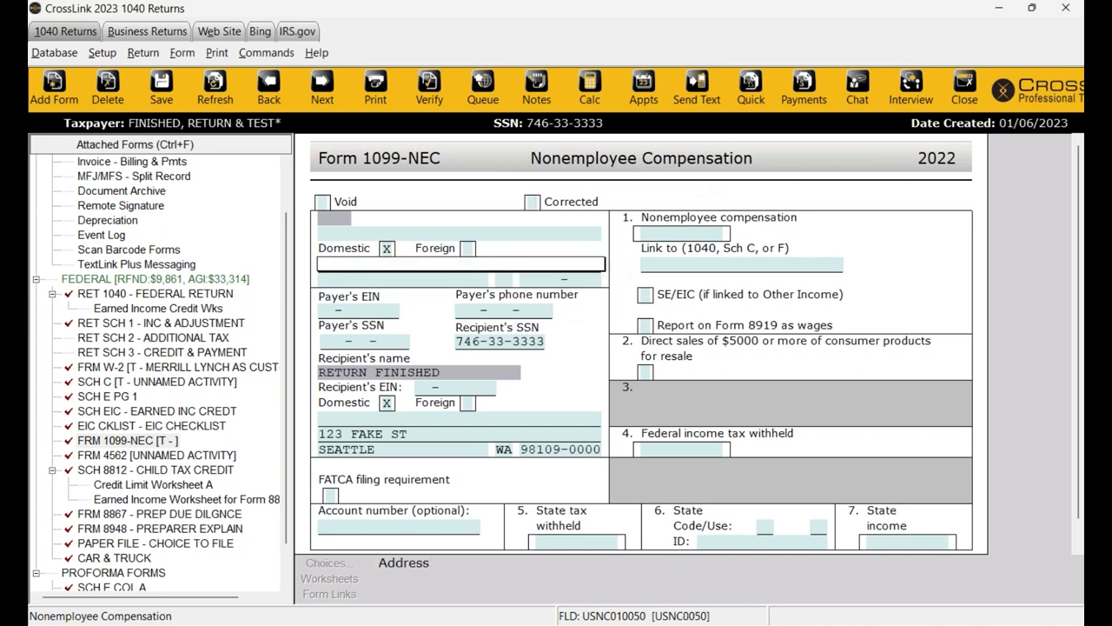
key(shift+Tab)
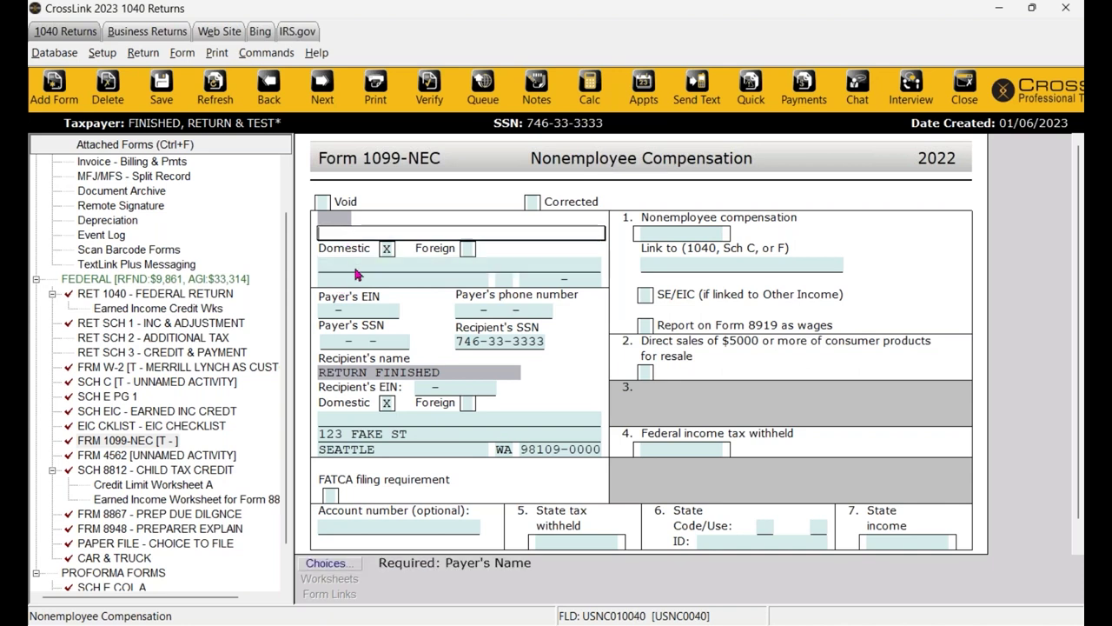
click(695, 233)
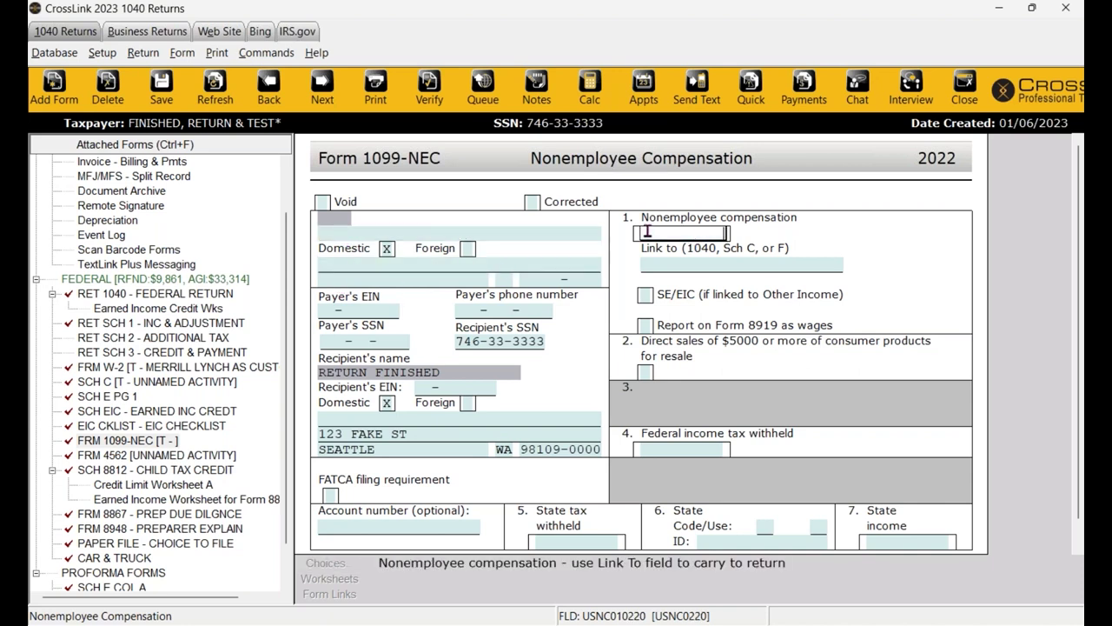
click(700, 268)
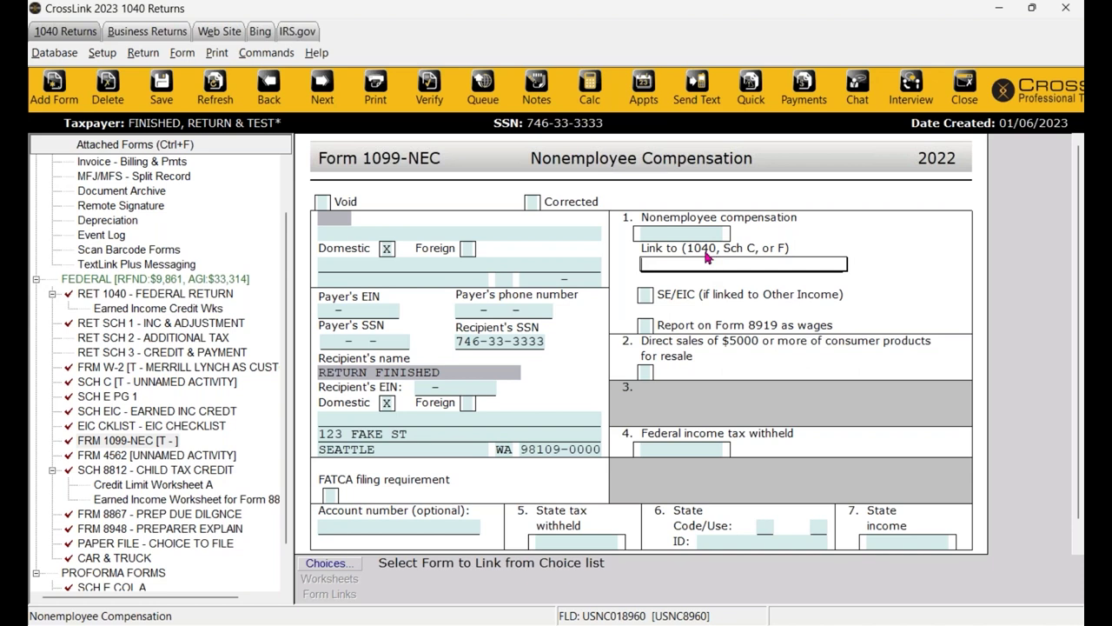
key(Tab)
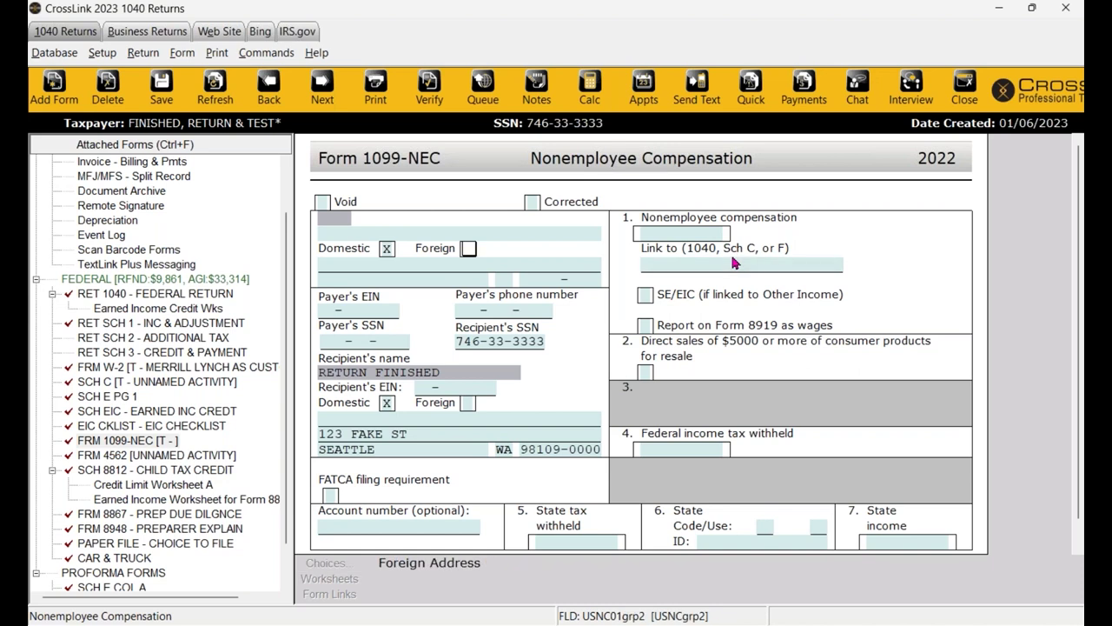
click(732, 264)
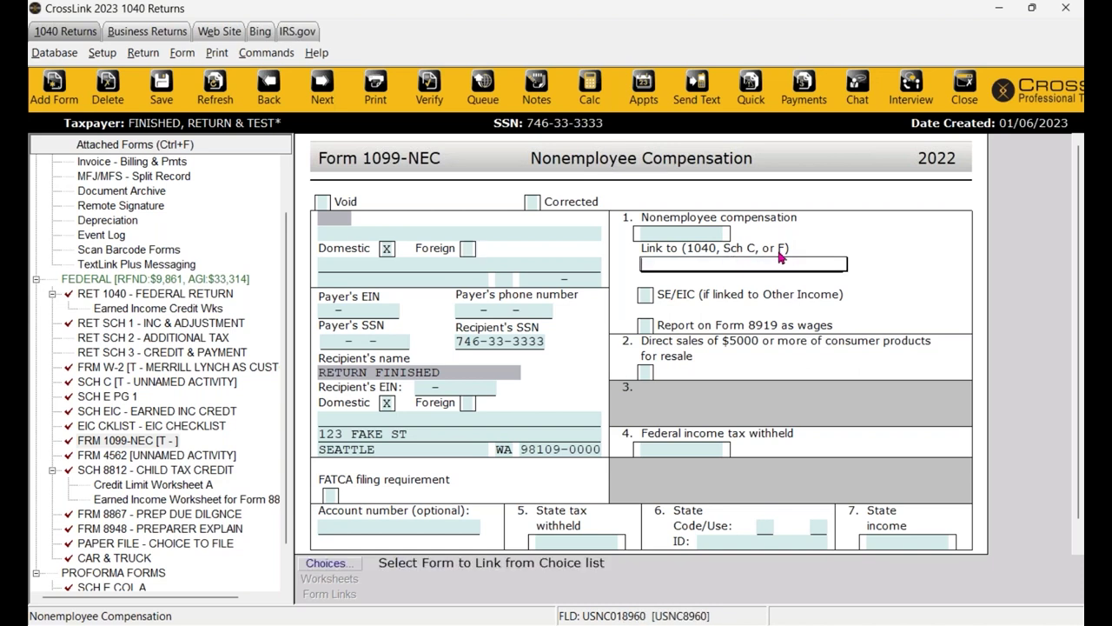
key(Tab)
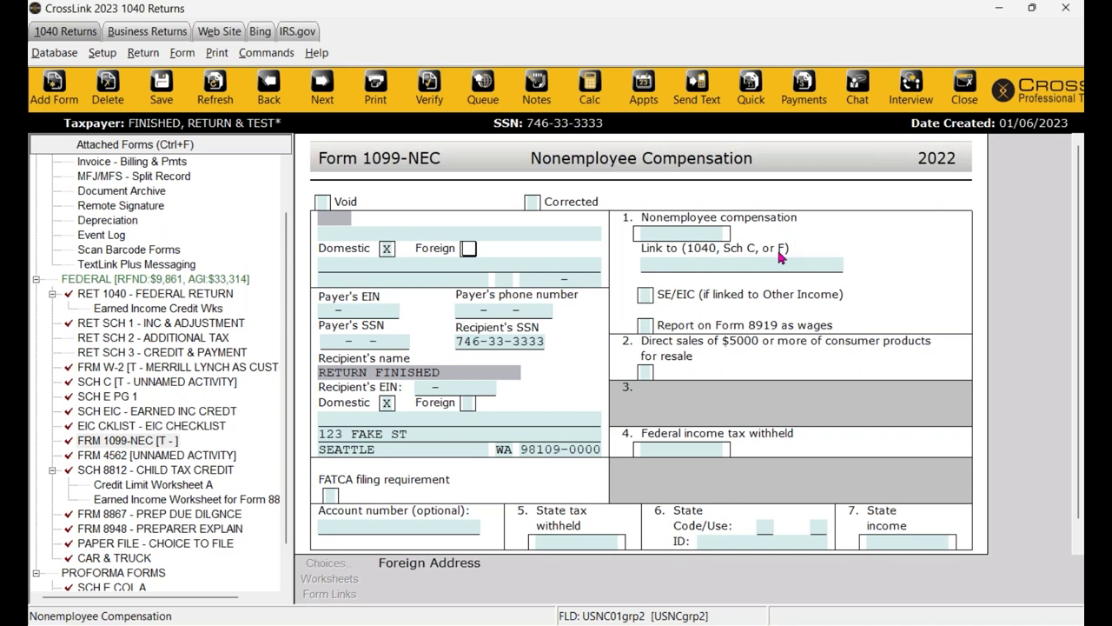
click(676, 264)
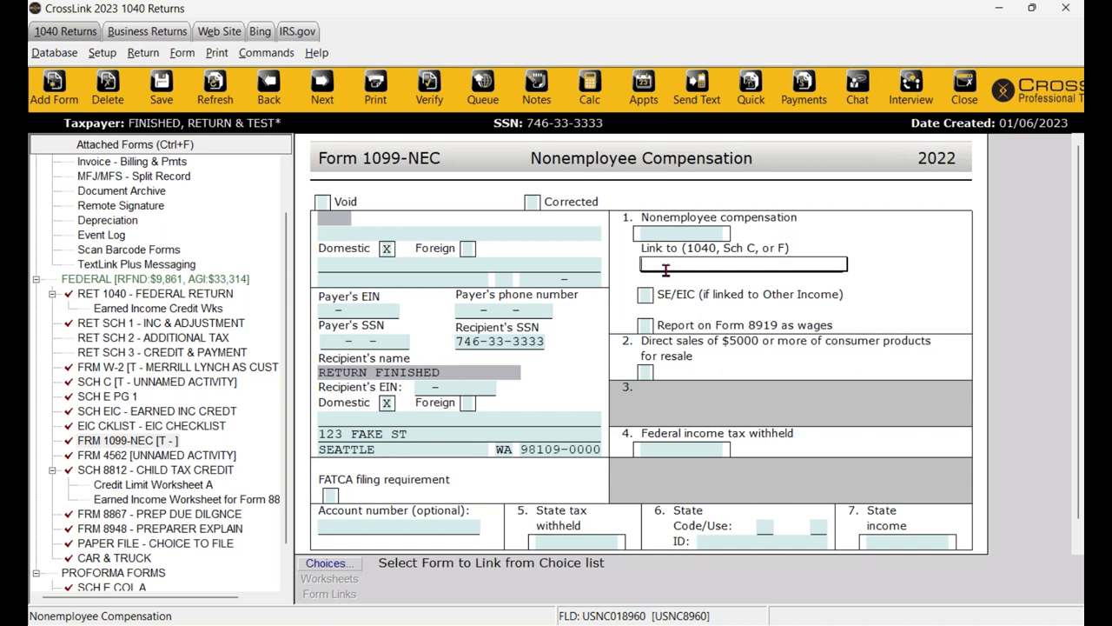
Link the 1099-NEC income to 1040 - EARNED INCOME after comparing the Sch C and Sch F options.
click(331, 563)
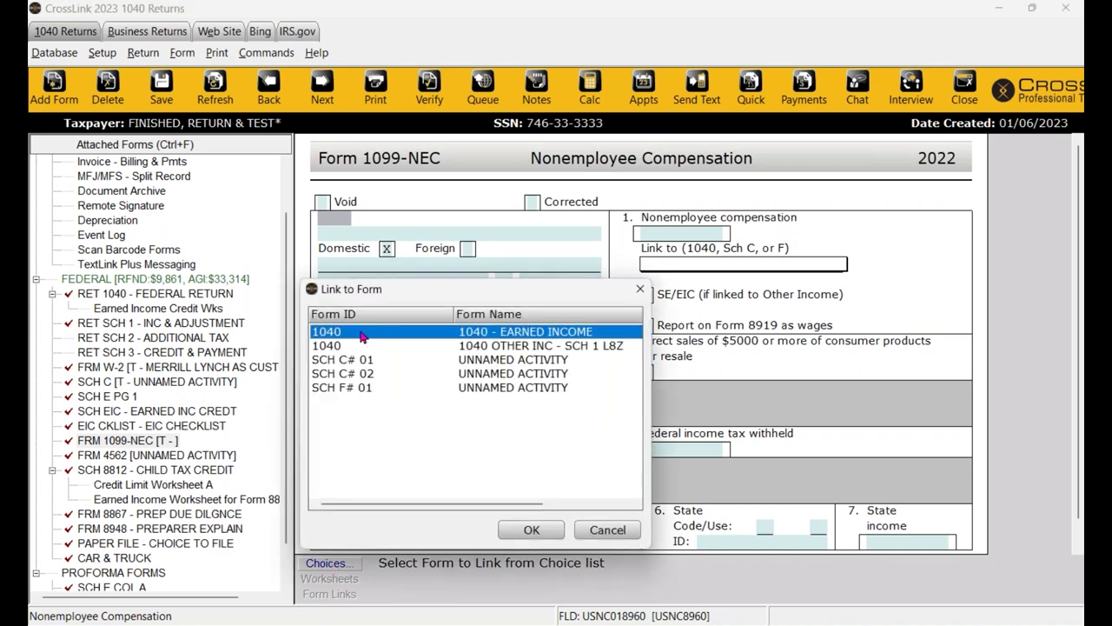
click(523, 347)
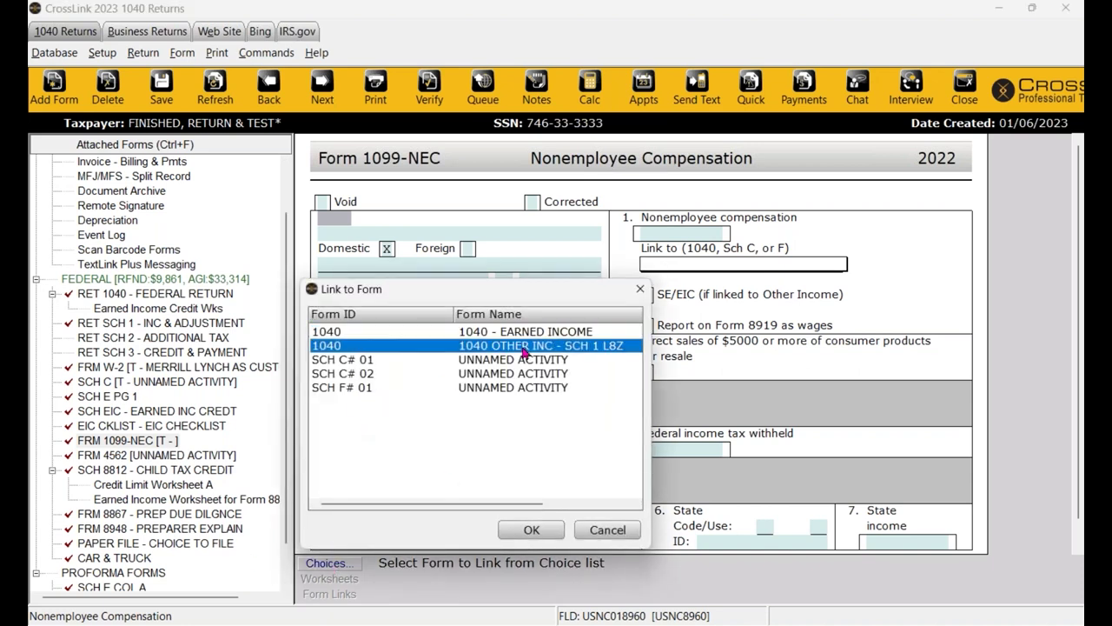
click(335, 360)
click(355, 375)
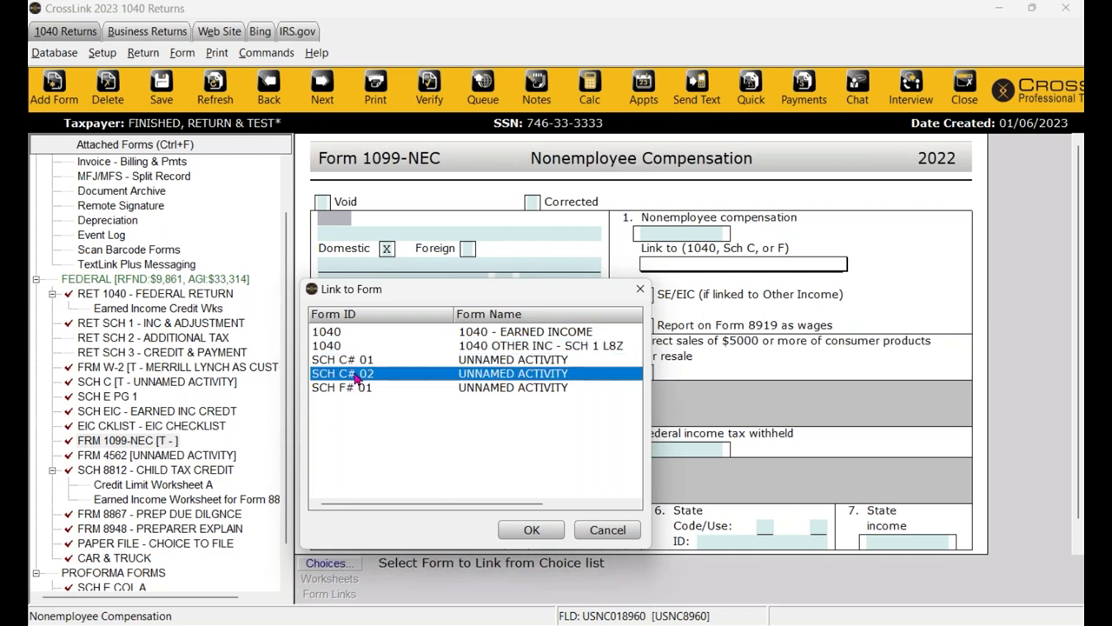
click(359, 389)
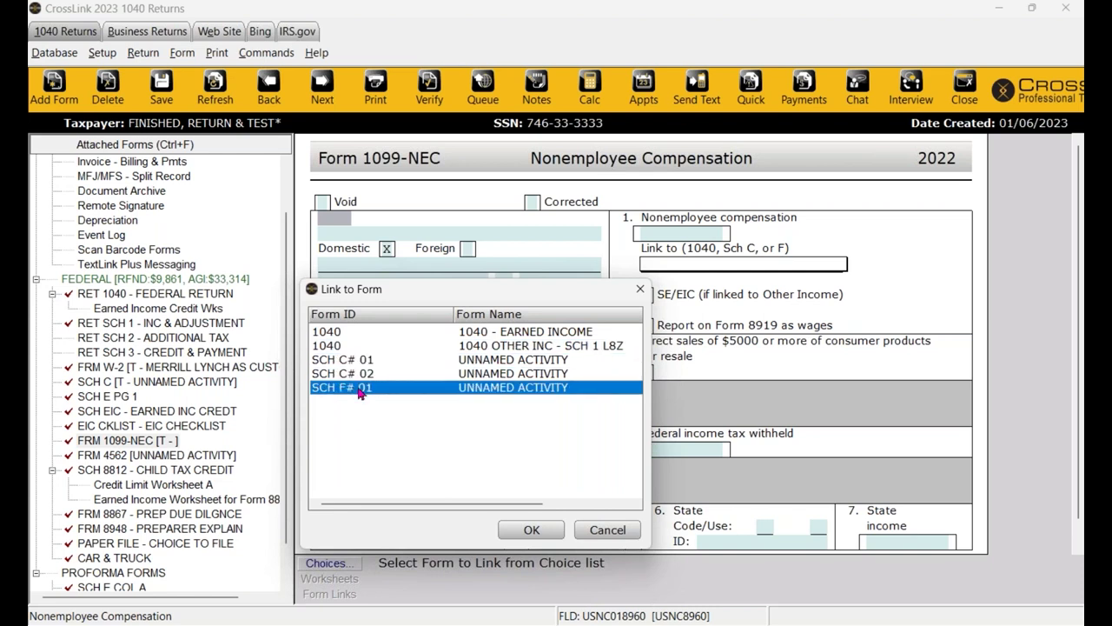
click(352, 334)
click(347, 346)
click(345, 332)
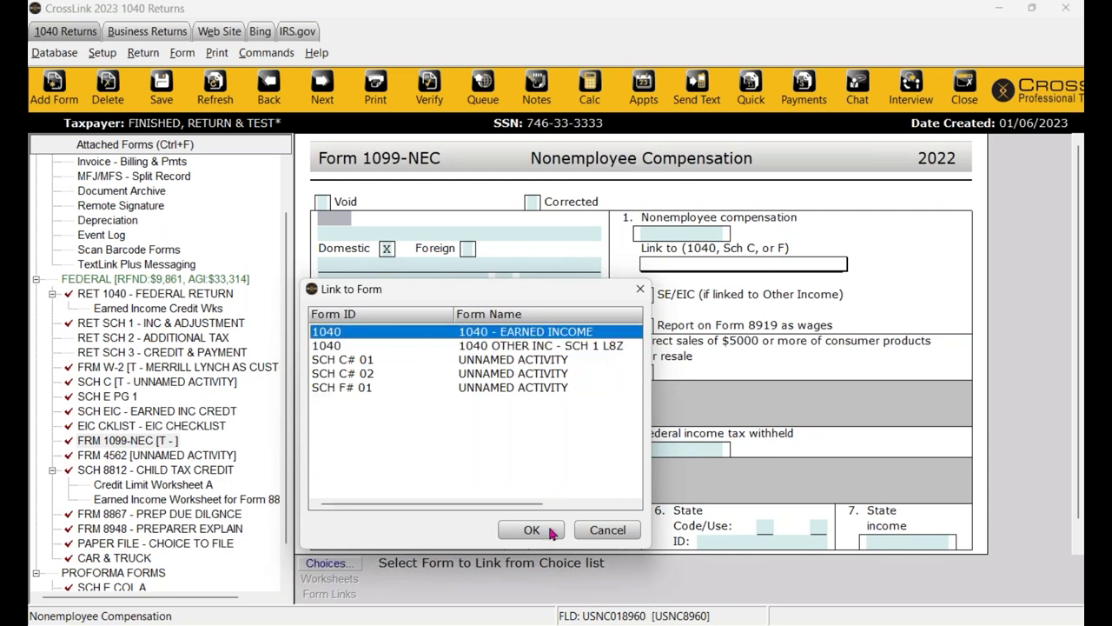
click(532, 530)
Enter 9000 in box 1 and pick ABLE INSULATION from the saved payers list.
click(685, 236)
text(9000)
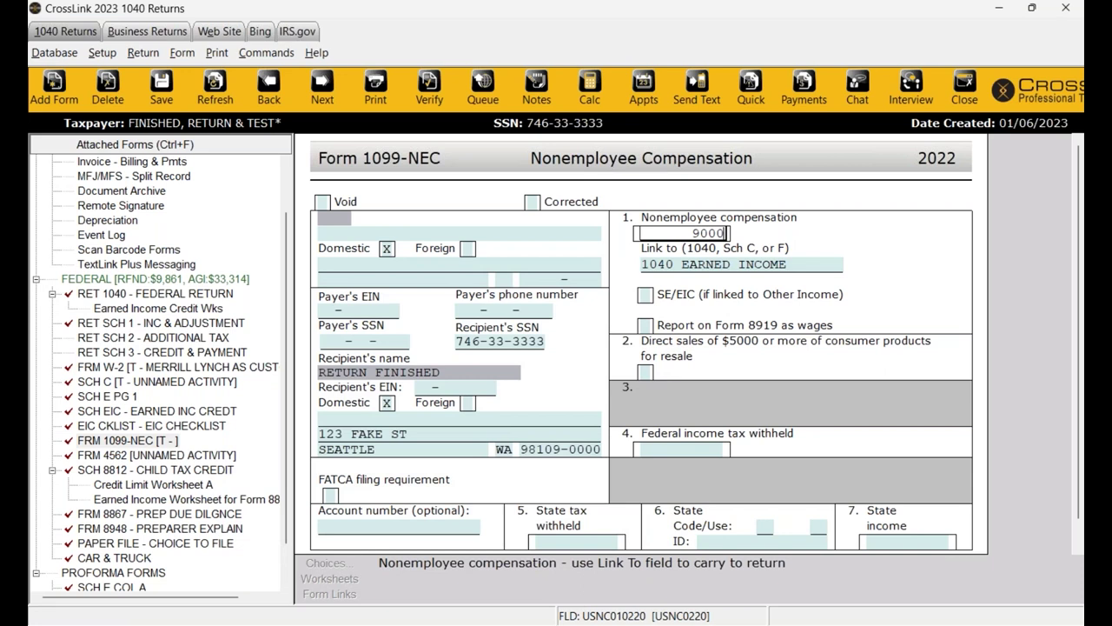
key(Tab)
click(385, 232)
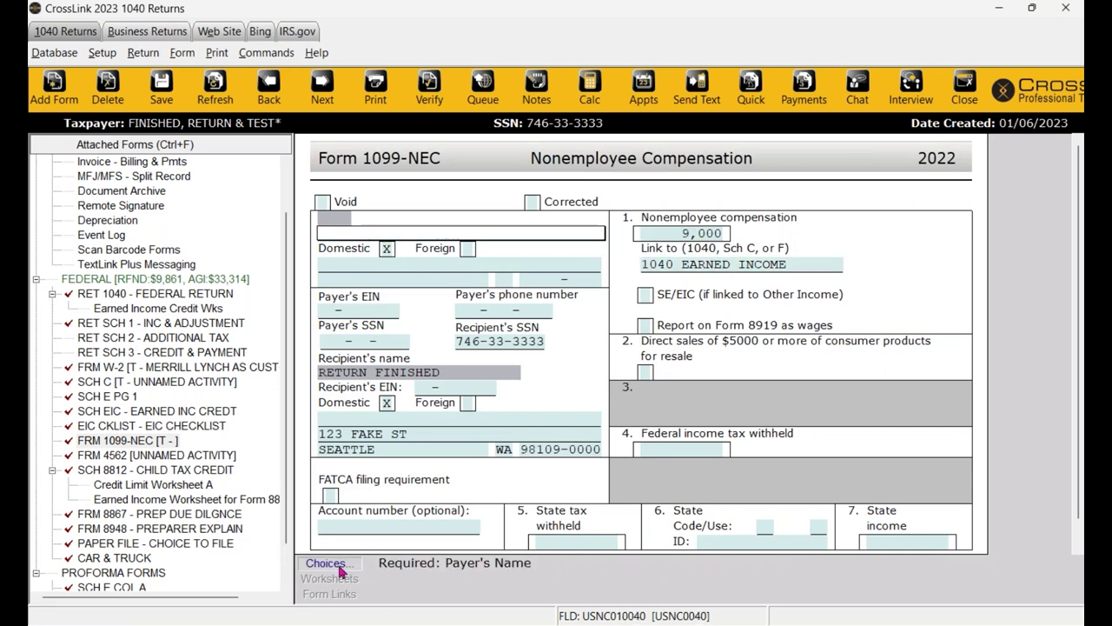
click(339, 565)
click(374, 345)
click(528, 532)
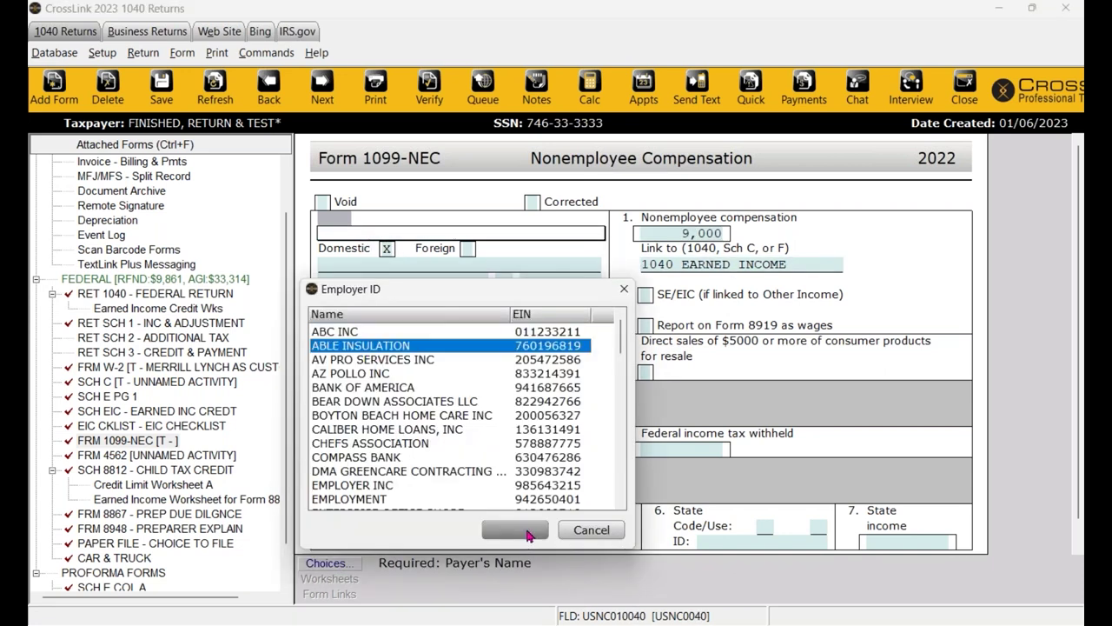
scroll(677, 392, down, 5)
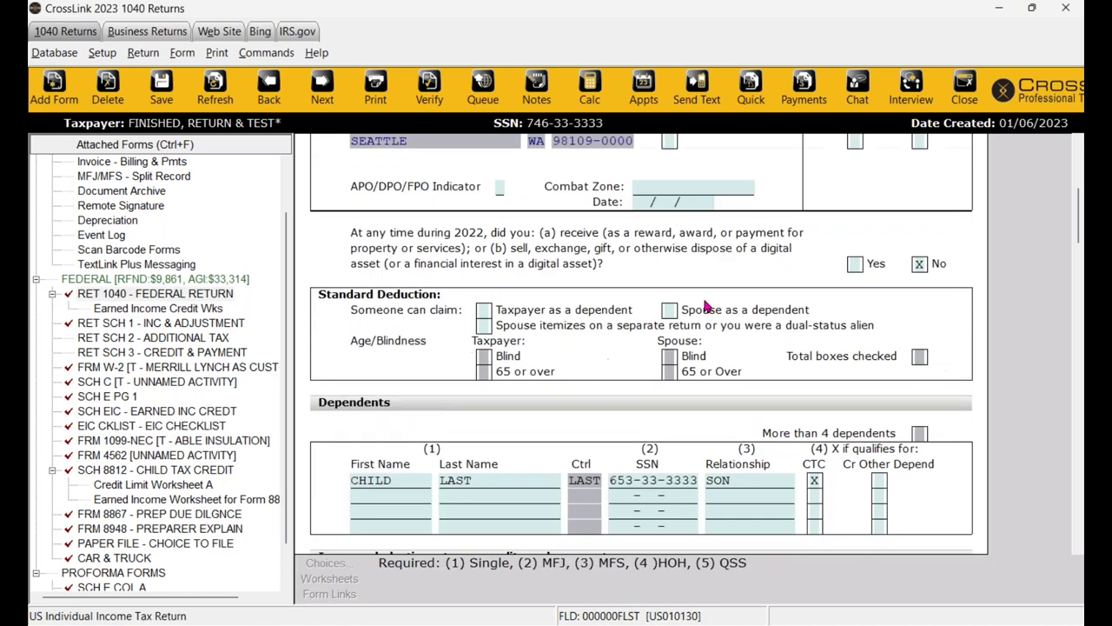
Scroll through Form 1040 to review the income figures and select RET 1040 in the tree.
scroll(706, 306, down, 5)
scroll(776, 331, down, 1)
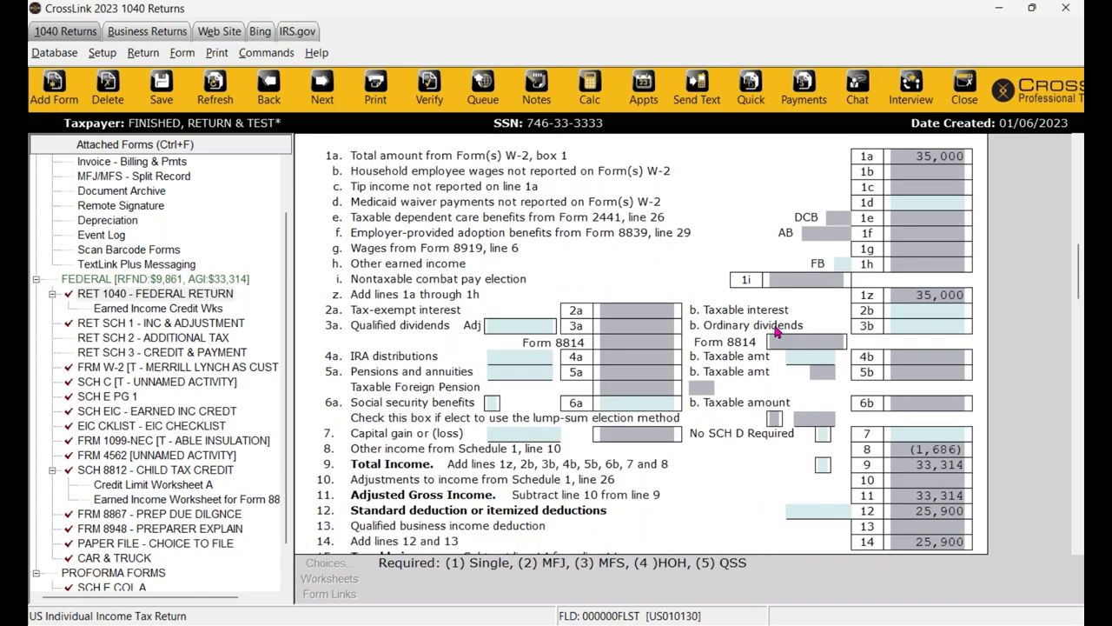
scroll(776, 331, down, 1)
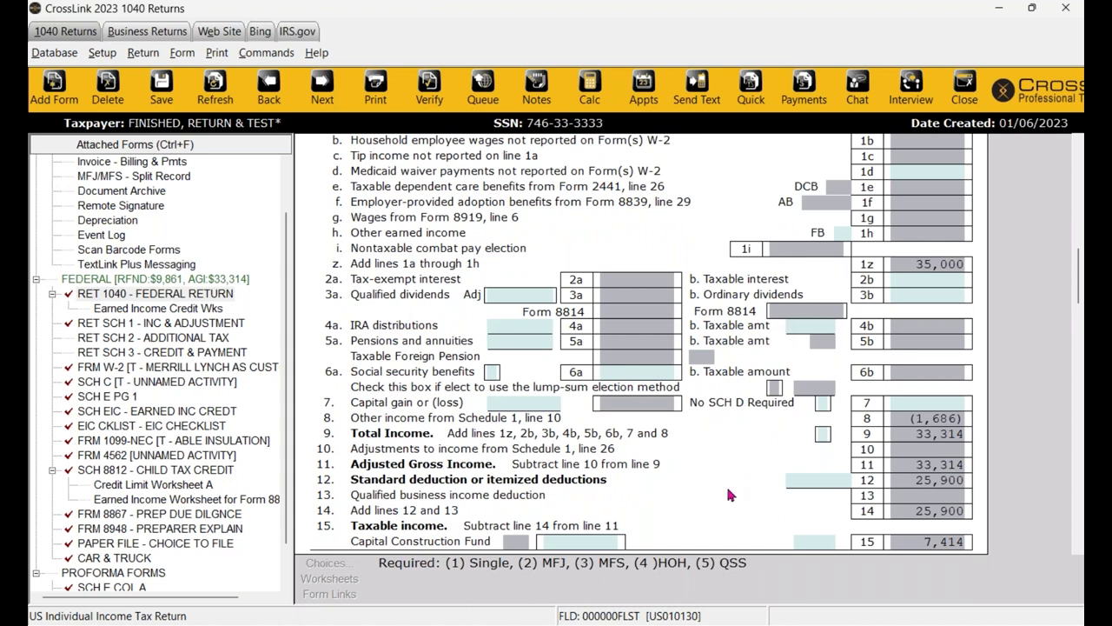
scroll(728, 494, down, 2)
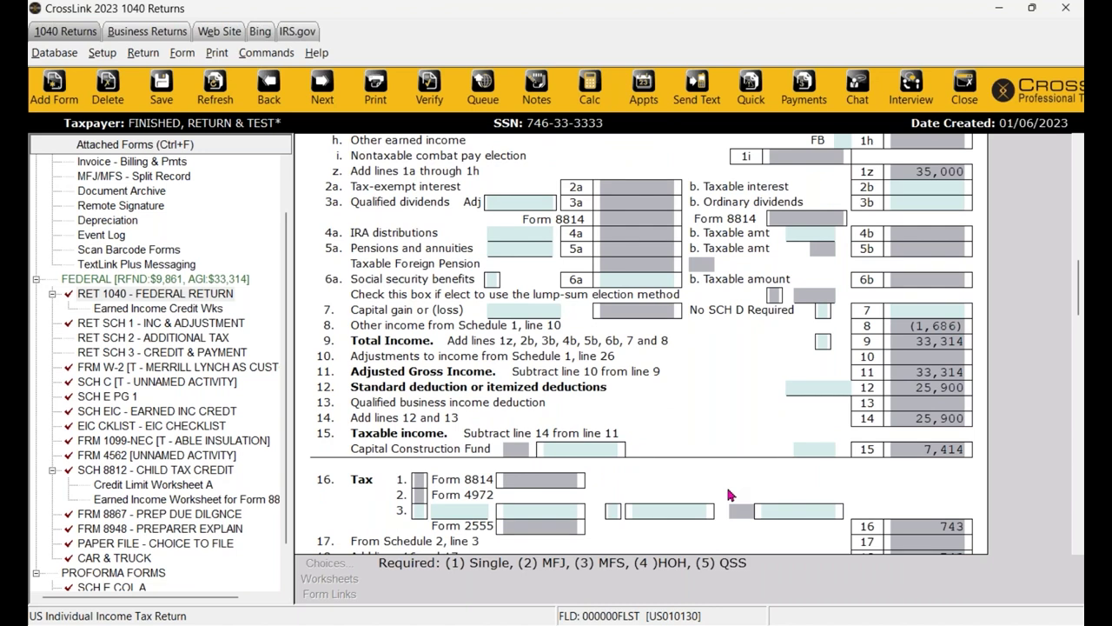
scroll(728, 494, up, 3)
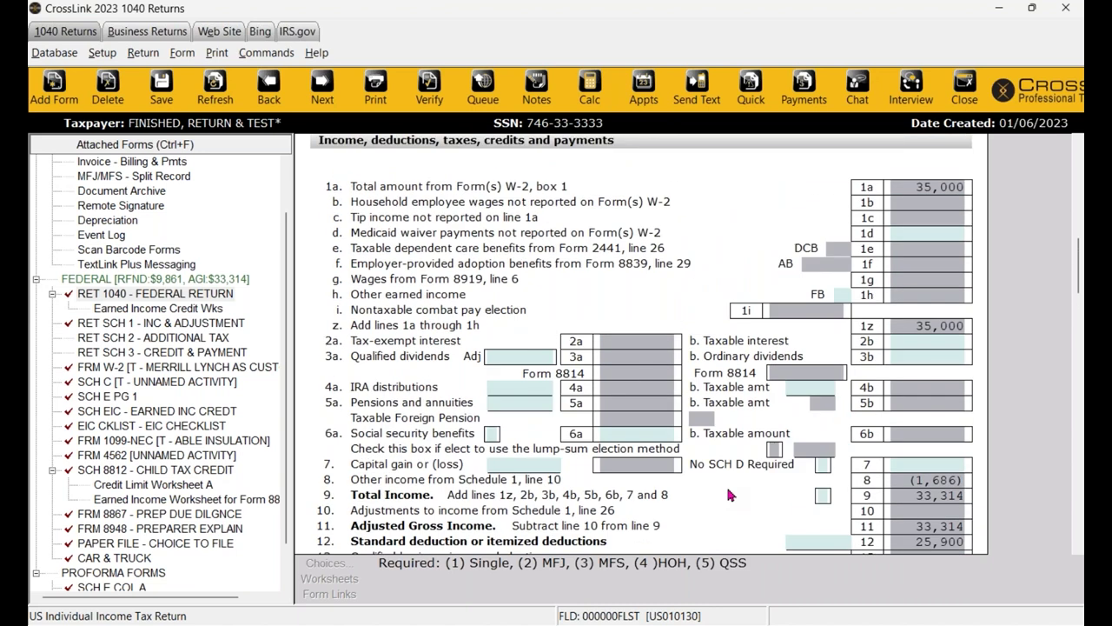
scroll(728, 495, up, 4)
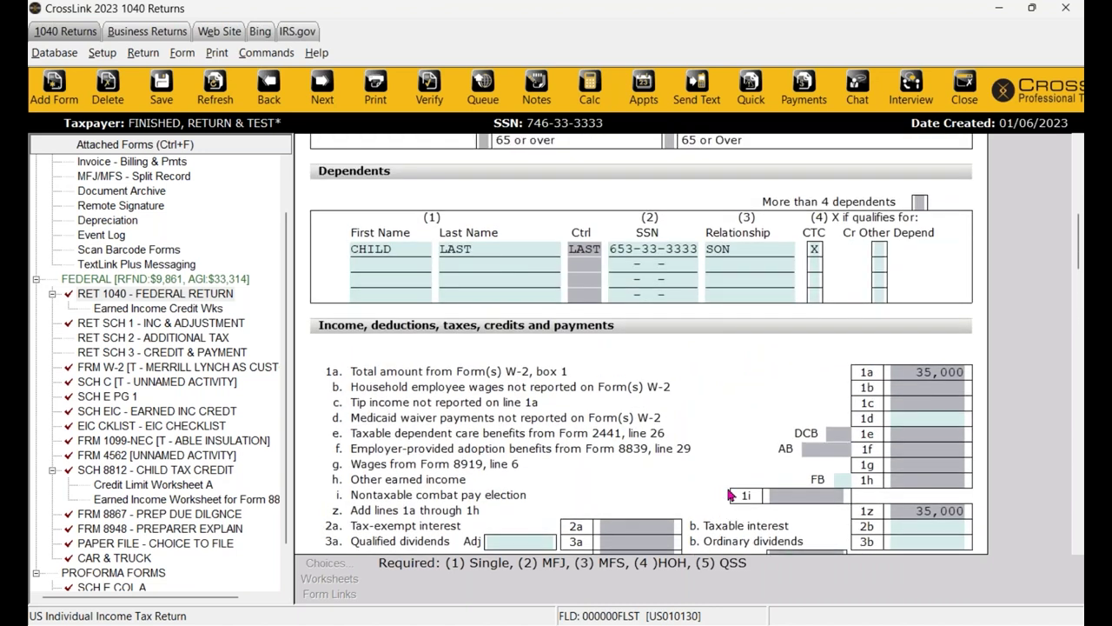
scroll(728, 495, up, 10)
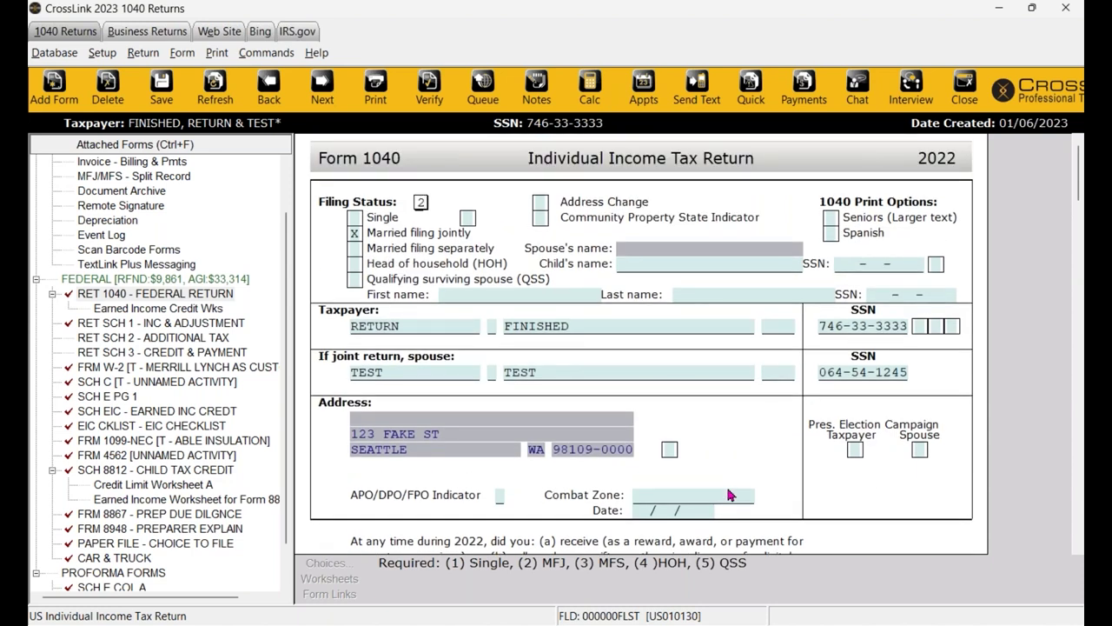
click(182, 295)
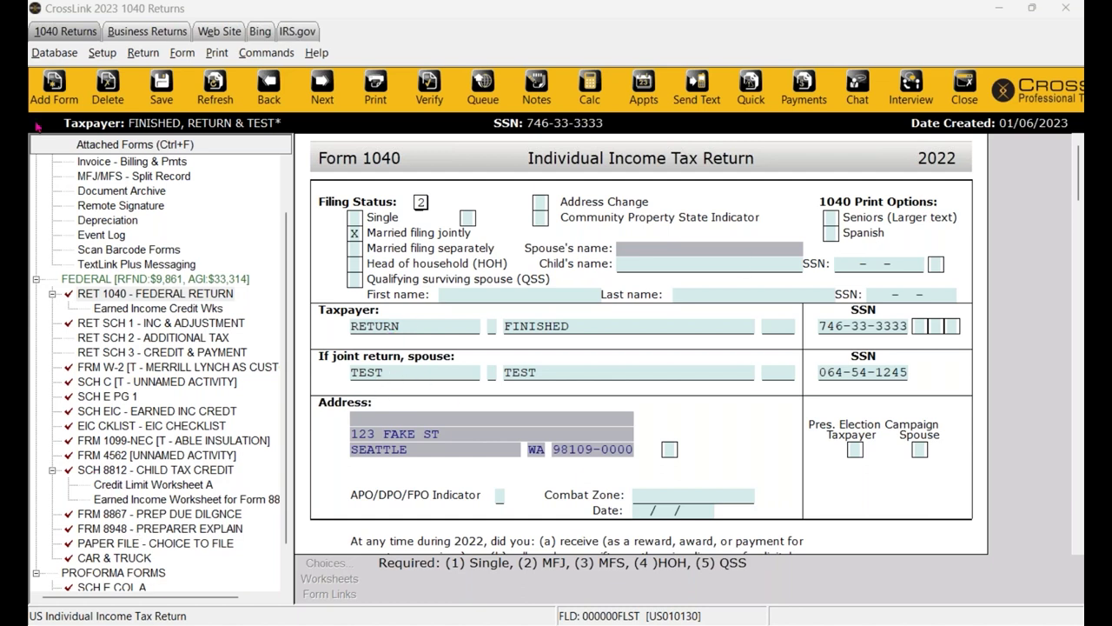
Add Form 8879 e-File Signature Authorization by searching '8879' in the forms list.
click(52, 87)
text(8)
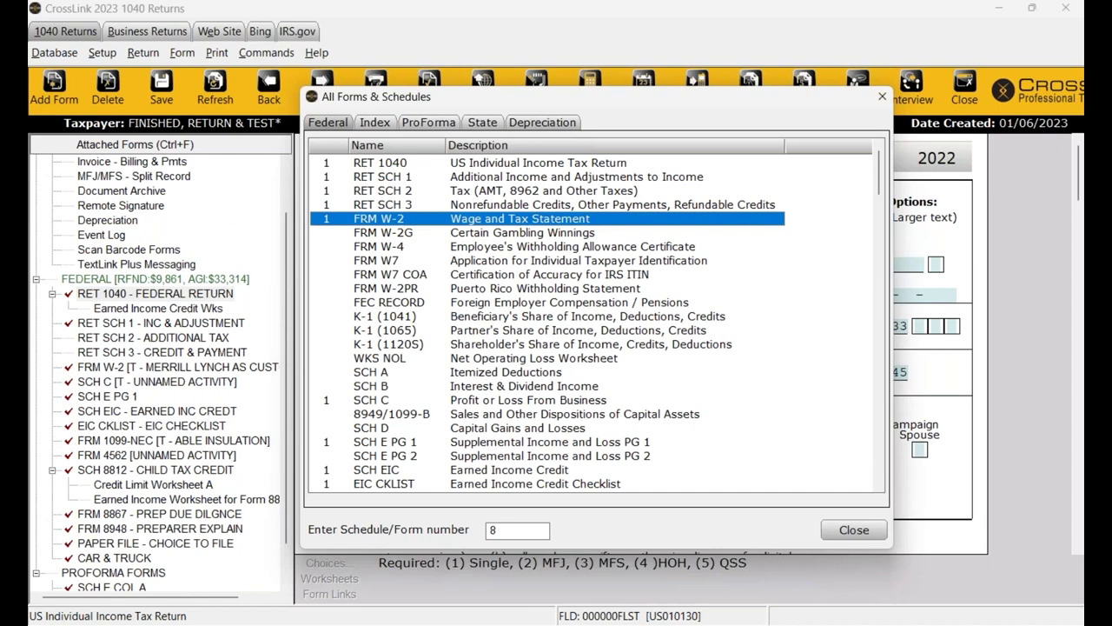
text(879)
key(Return)
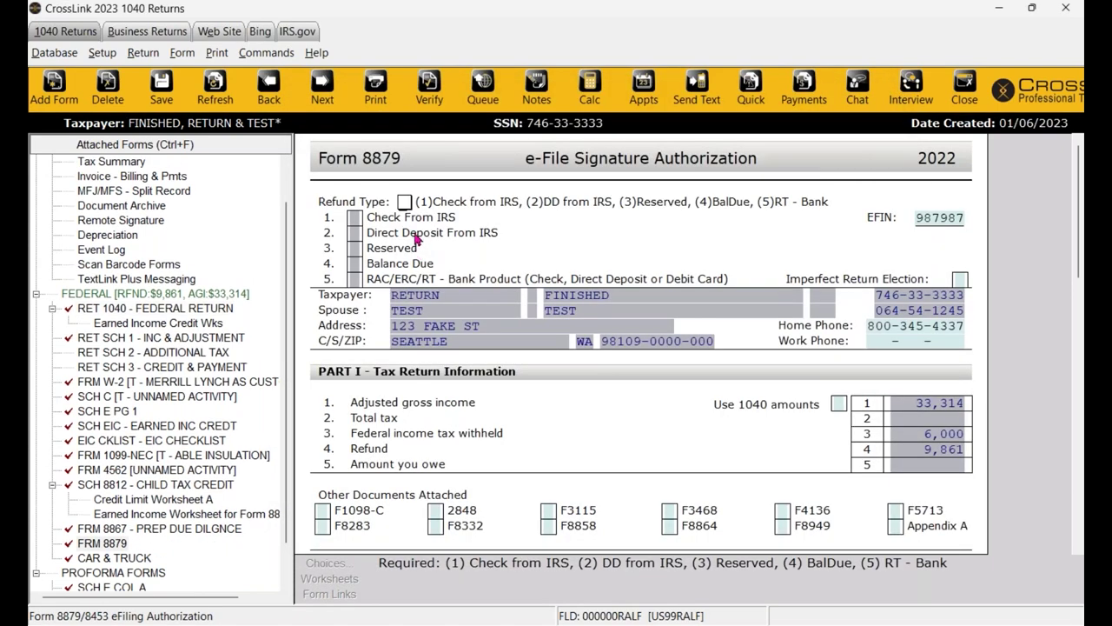